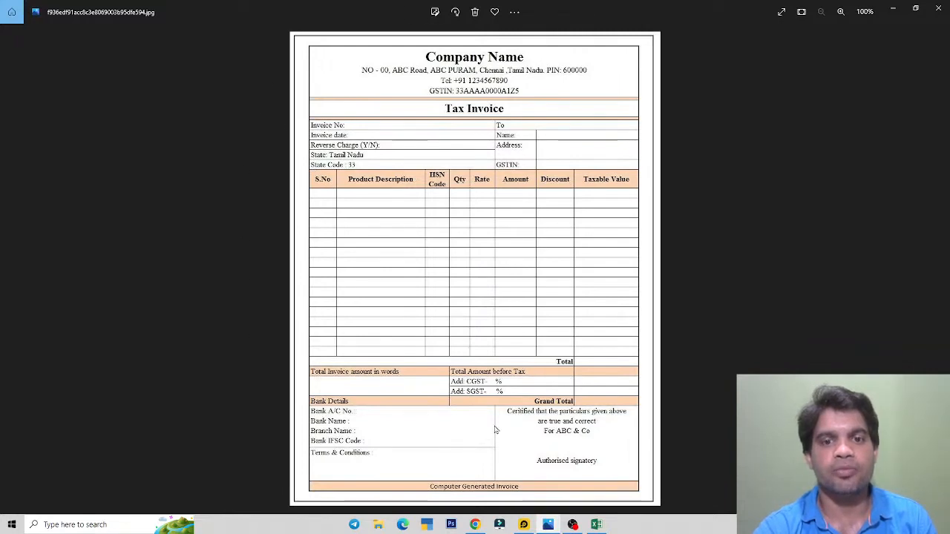
Step: Switch from the invoice reference image to the blank Book1 Excel workbook
{"action": "key", "text": "alt+Tab"}
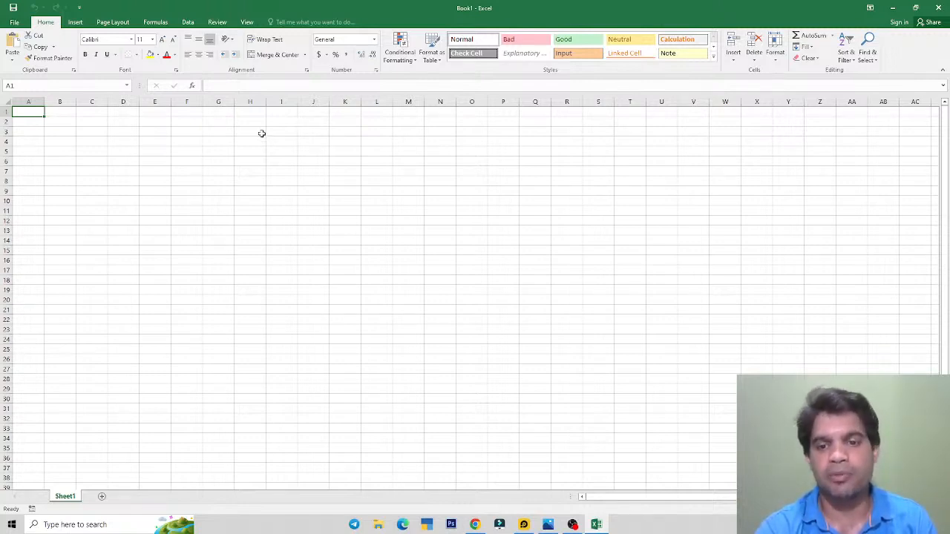
Step: Show the Insert ribbon commands and glance at the reference invoice image
{"action": "left_click", "coordinate": [75, 22]}
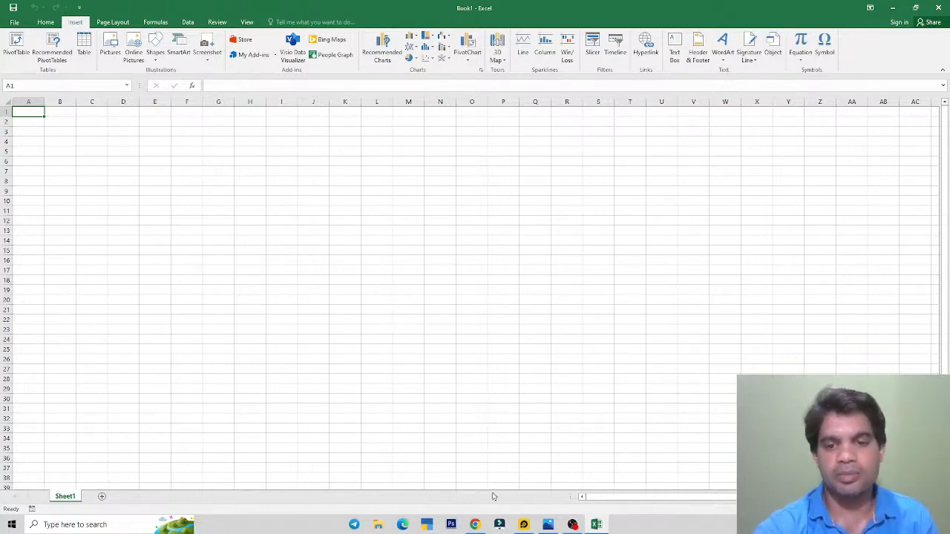
{"action": "left_click", "coordinate": [548, 525]}
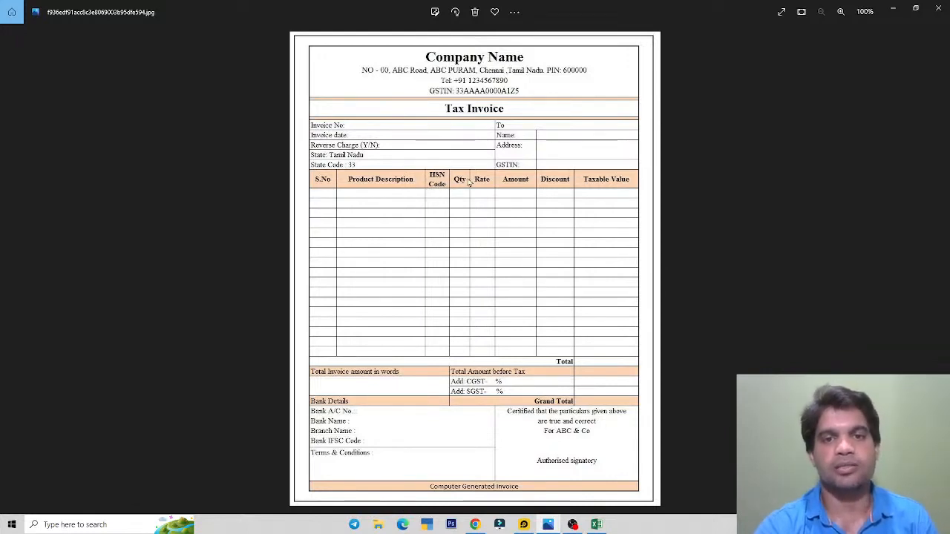
{"action": "key", "text": "alt+Tab"}
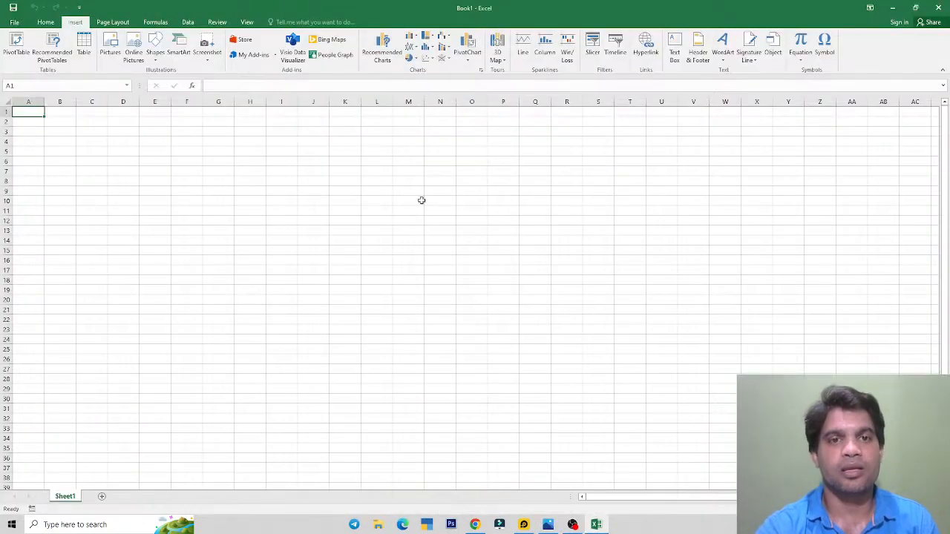
Step: Try cells G14, A1, H18 and D16 while comparing against the reference invoice
{"action": "left_click", "coordinate": [221, 237]}
{"action": "left_click", "coordinate": [35, 112]}
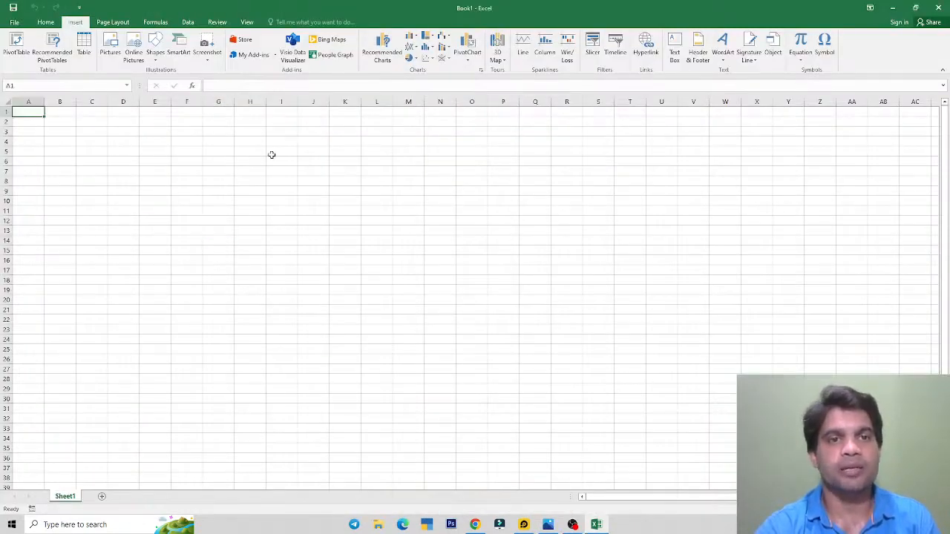
{"action": "left_click", "coordinate": [251, 278]}
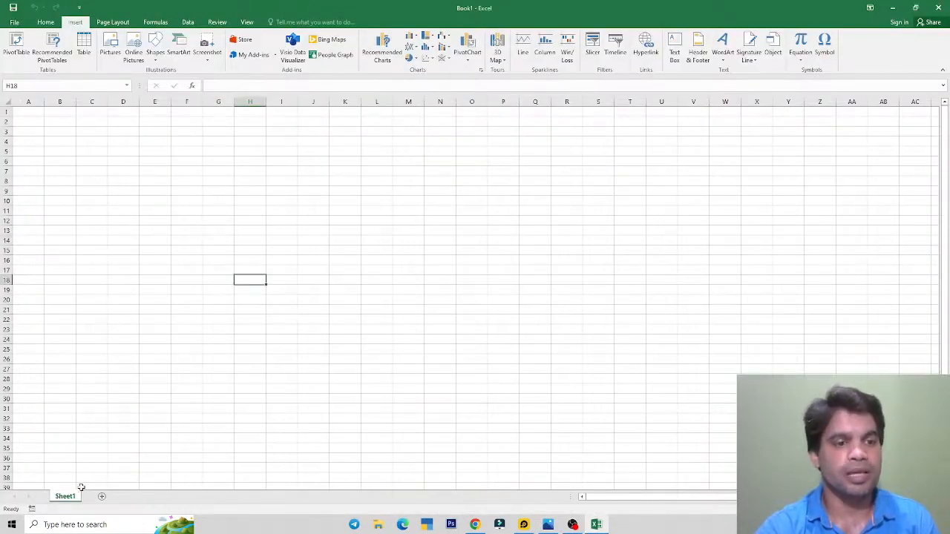
{"action": "left_click", "coordinate": [115, 259]}
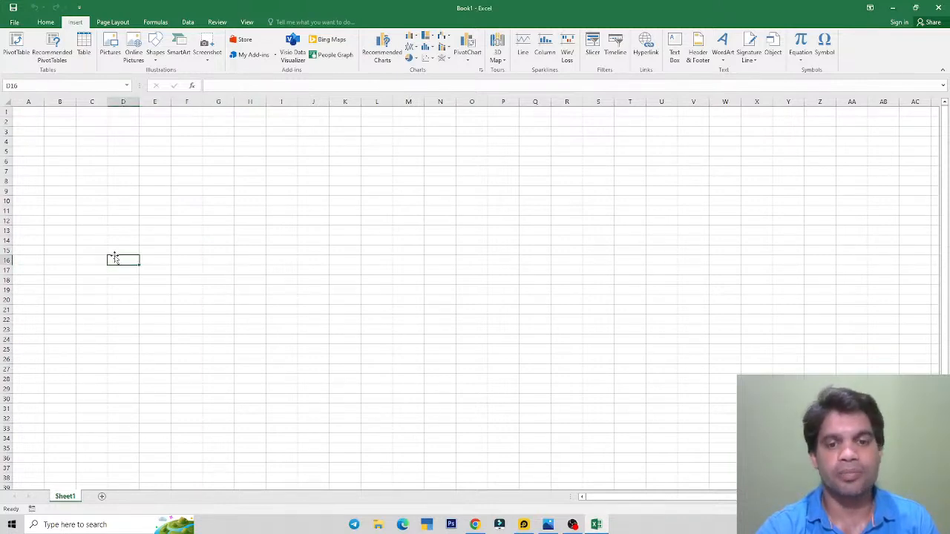
{"action": "left_click", "coordinate": [548, 524]}
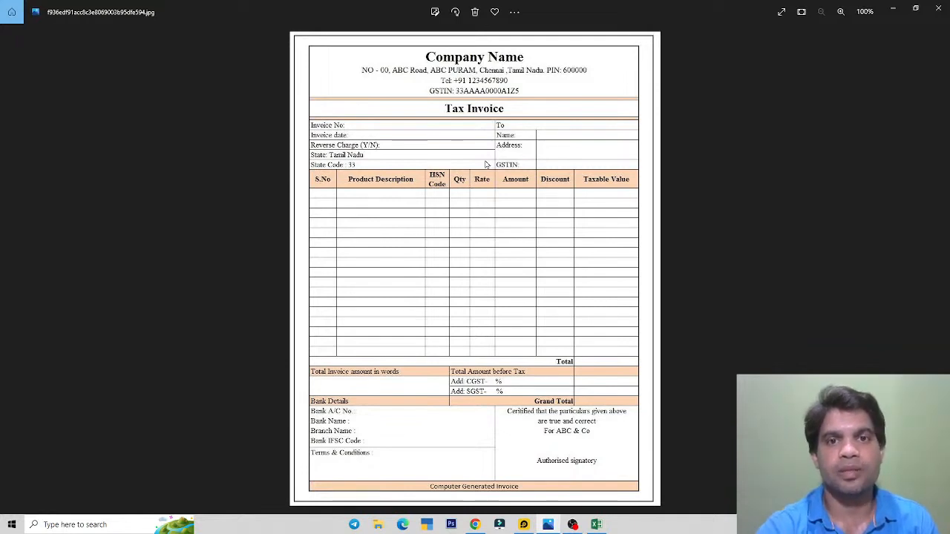
{"action": "key", "text": "alt+Tab"}
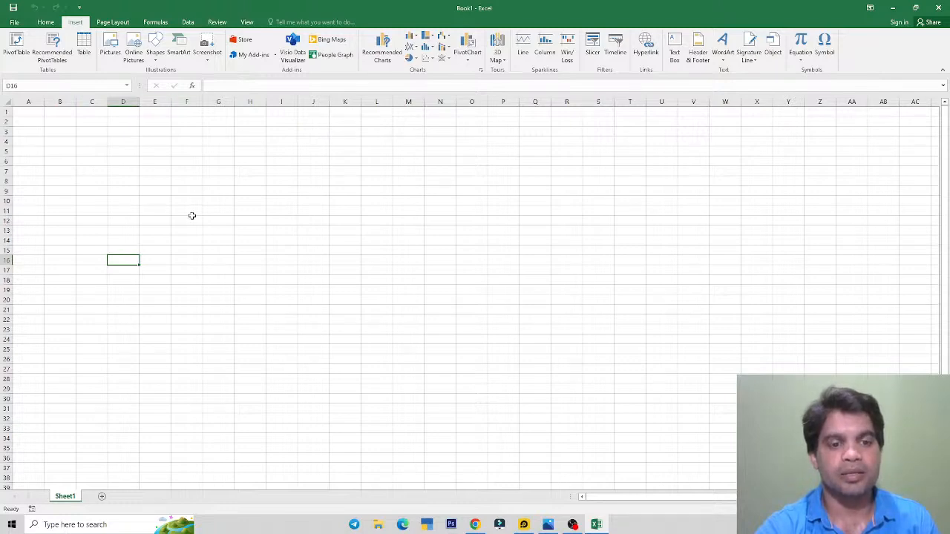
{"action": "key", "text": "alt+Tab"}
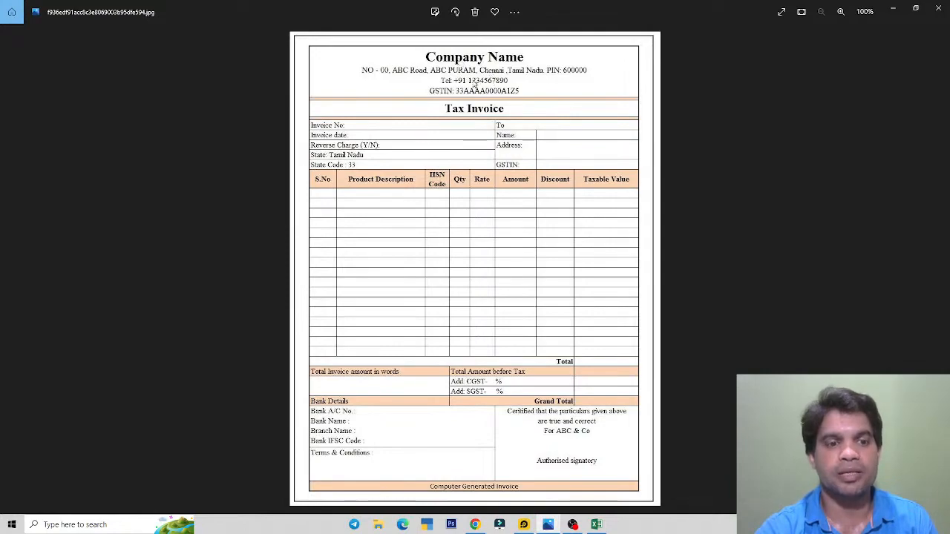
Step: Zoom into the invoice image and bring its item table rows into view
{"action": "scroll", "coordinate": [464, 88], "scroll_direction": "up", "scroll_amount": 3, "text": "ctrl"}
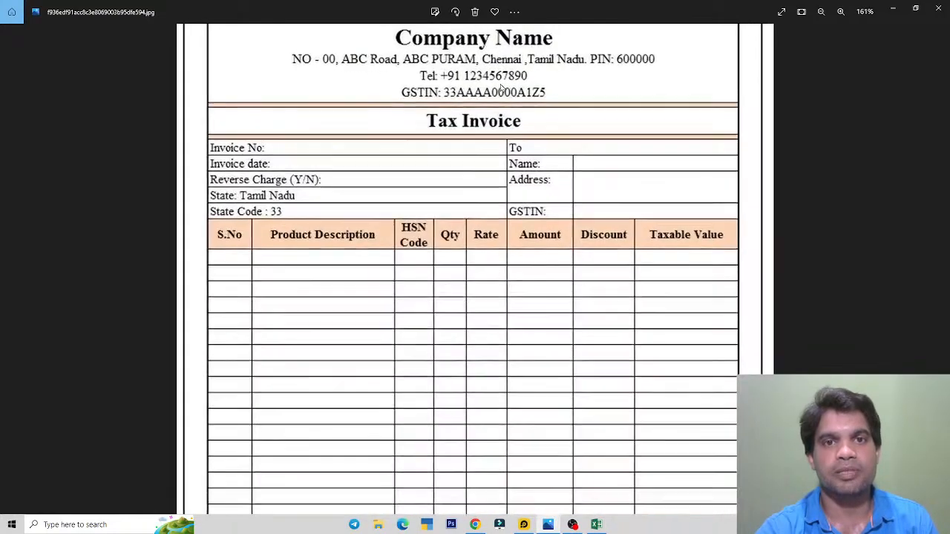
{"action": "scroll", "coordinate": [463, 202], "scroll_direction": "up", "scroll_amount": 1}
{"action": "scroll", "coordinate": [462, 202], "scroll_direction": "up", "scroll_amount": 2}
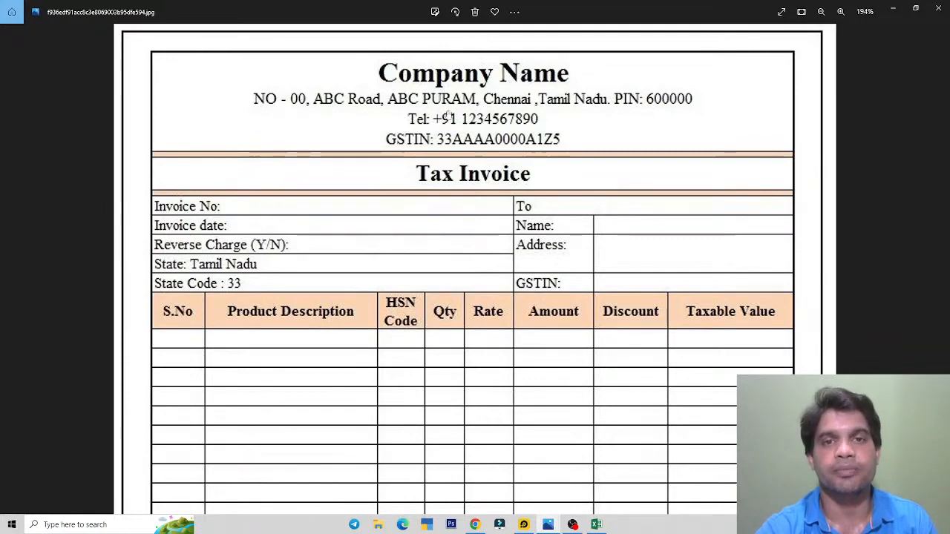
{"action": "scroll", "coordinate": [448, 115], "scroll_direction": "down", "scroll_amount": 1}
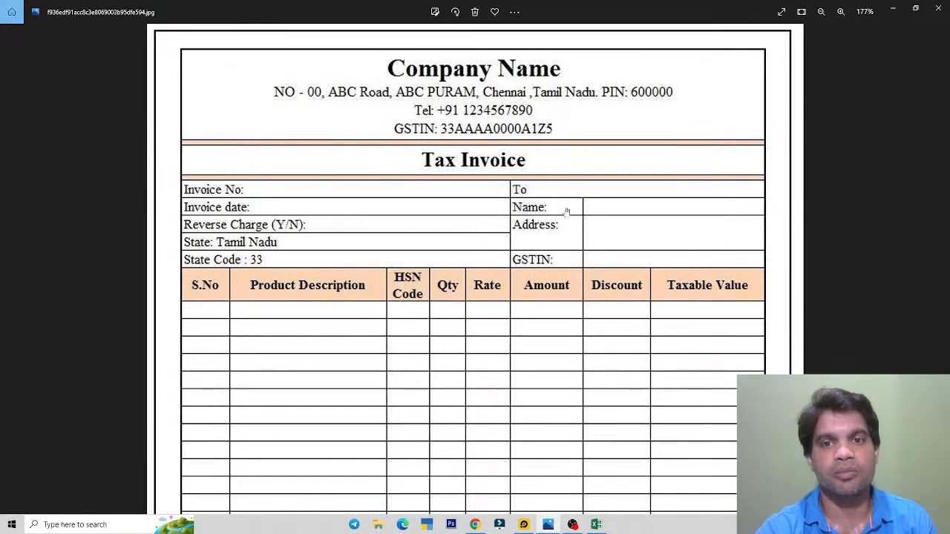
{"action": "scroll", "coordinate": [569, 211], "scroll_direction": "down", "scroll_amount": 2}
{"action": "scroll", "coordinate": [470, 181], "scroll_direction": "up", "scroll_amount": 2}
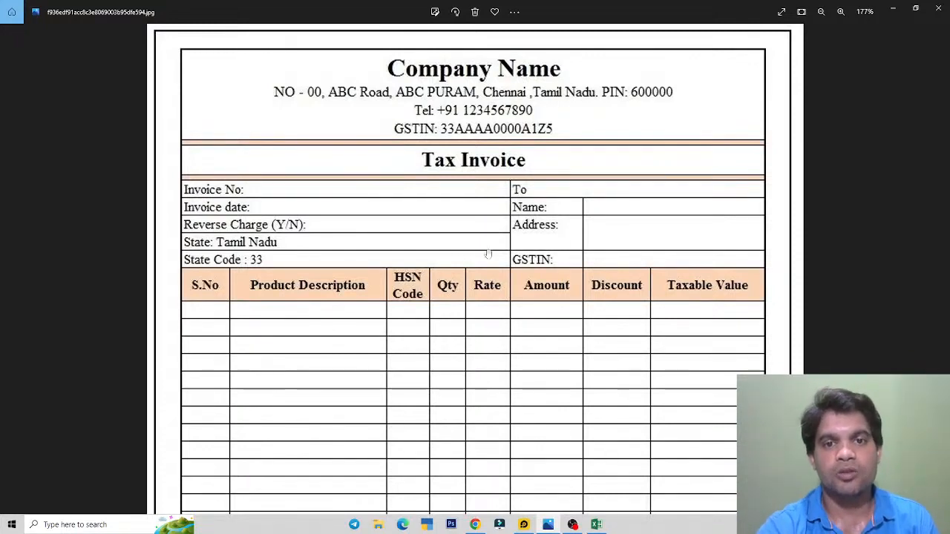
{"action": "left_click_drag", "start_coordinate": [480, 304], "coordinate": [472, 188]}
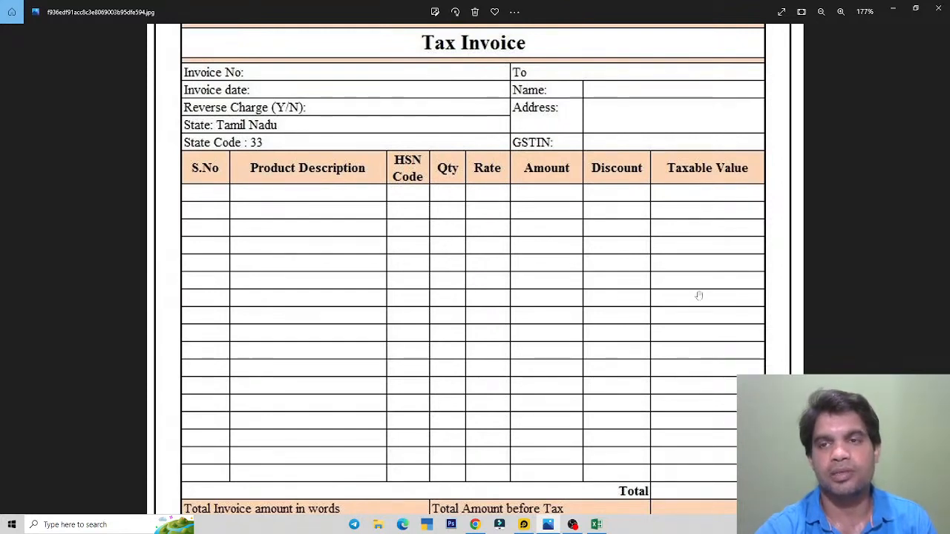
Step: Scroll through the remaining invoice sections, then switch back toward Excel
{"action": "scroll", "coordinate": [449, 382], "scroll_direction": "up", "scroll_amount": 2}
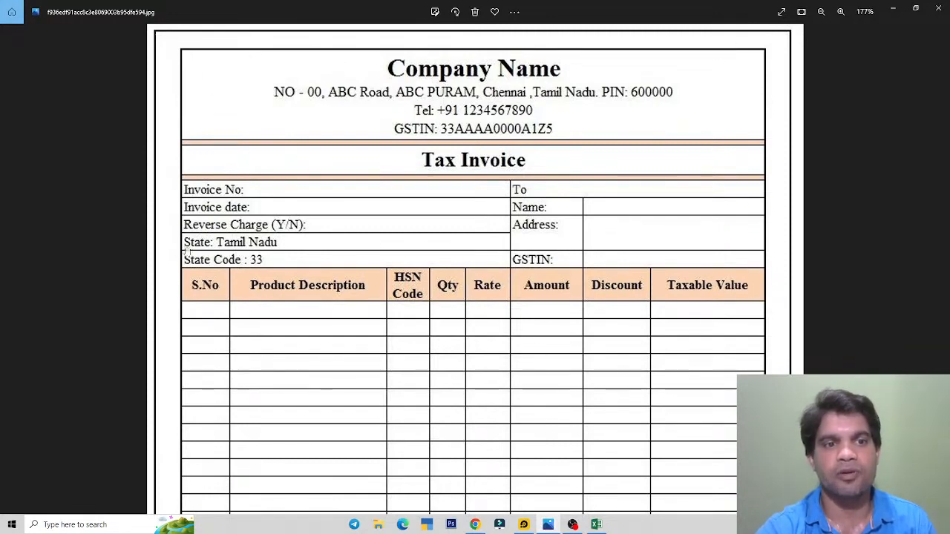
{"action": "left_click_drag", "start_coordinate": [396, 227], "coordinate": [396, 193]}
{"action": "scroll", "coordinate": [410, 228], "scroll_direction": "down", "scroll_amount": 2}
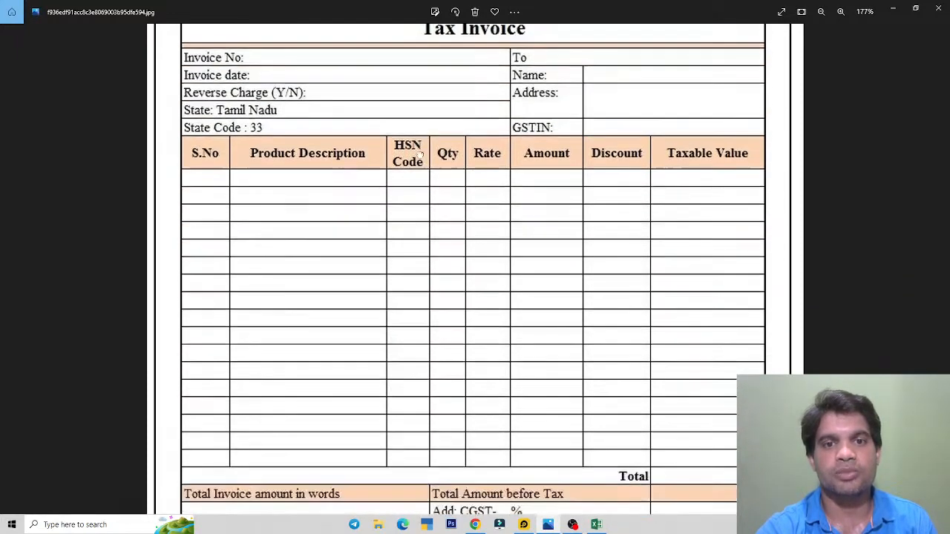
{"action": "scroll", "coordinate": [489, 317], "scroll_direction": "down", "scroll_amount": 4}
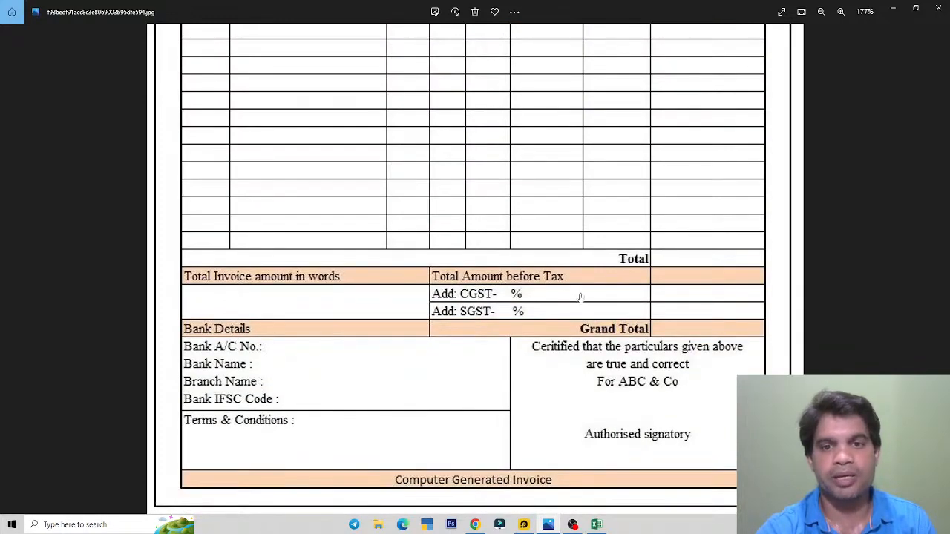
{"action": "scroll", "coordinate": [487, 300], "scroll_direction": "up", "scroll_amount": 1}
{"action": "scroll", "coordinate": [488, 295], "scroll_direction": "up", "scroll_amount": 5}
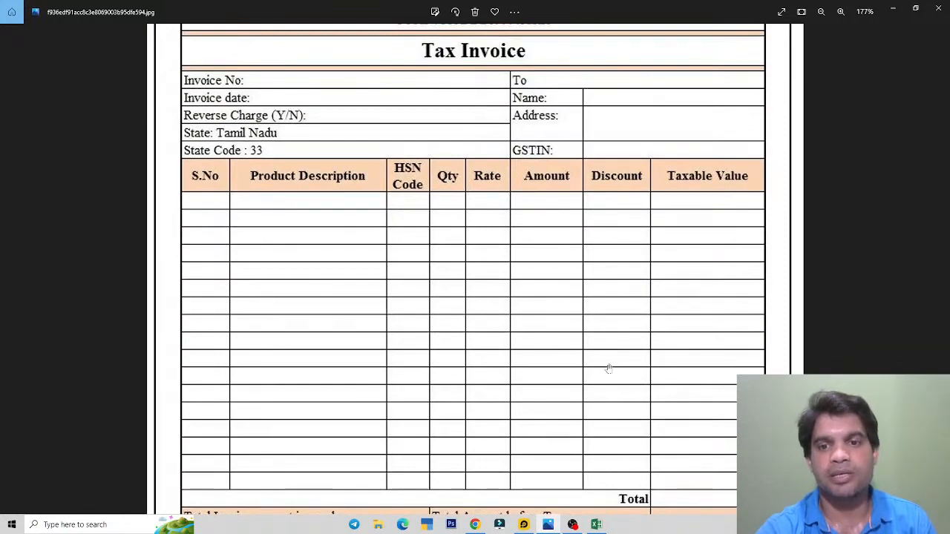
{"action": "key", "text": "alt+Tab"}
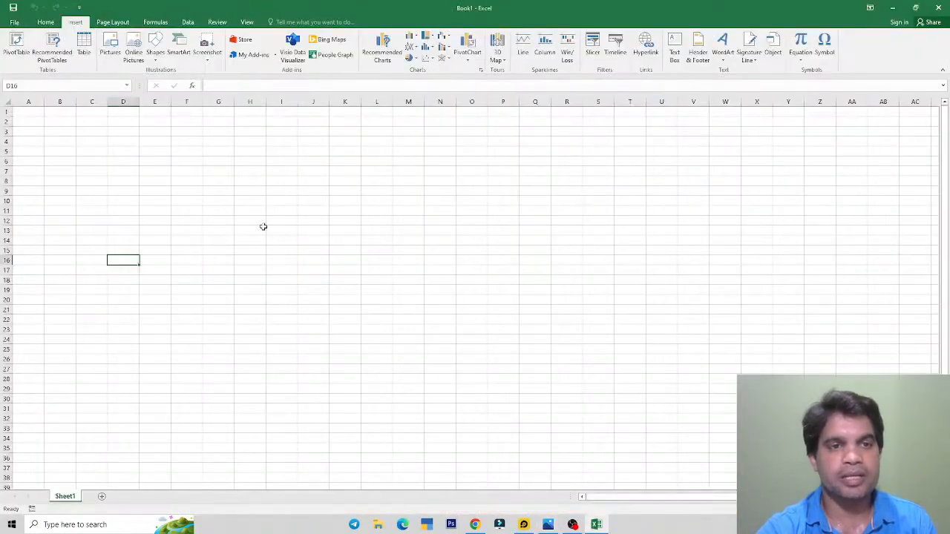
Step: Back in Excel, try selections across row 1 such as A1:D1 and E1:H1
{"action": "left_click", "coordinate": [273, 189]}
{"action": "left_click_drag", "start_coordinate": [40, 110], "coordinate": [259, 114]}
{"action": "left_click", "coordinate": [247, 115]}
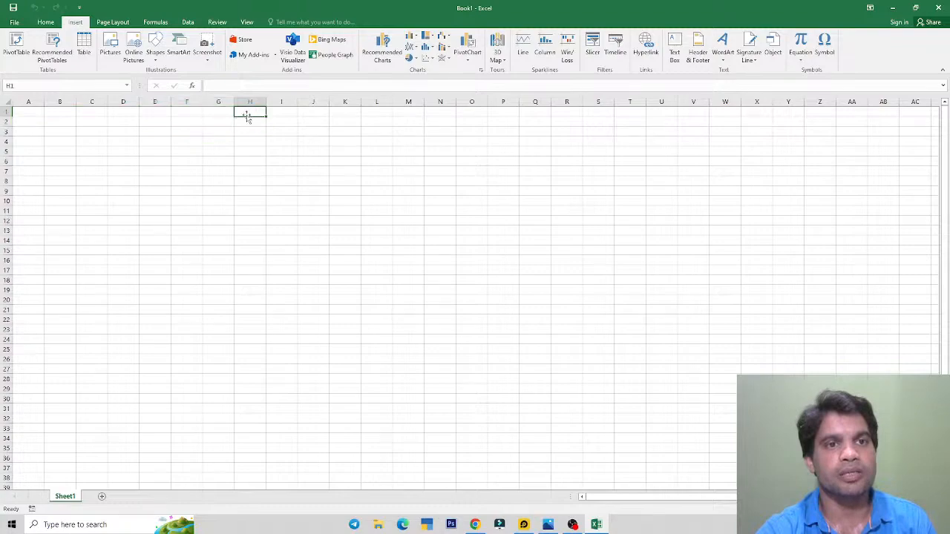
{"action": "scroll", "coordinate": [262, 264], "scroll_direction": "up", "scroll_amount": 3}
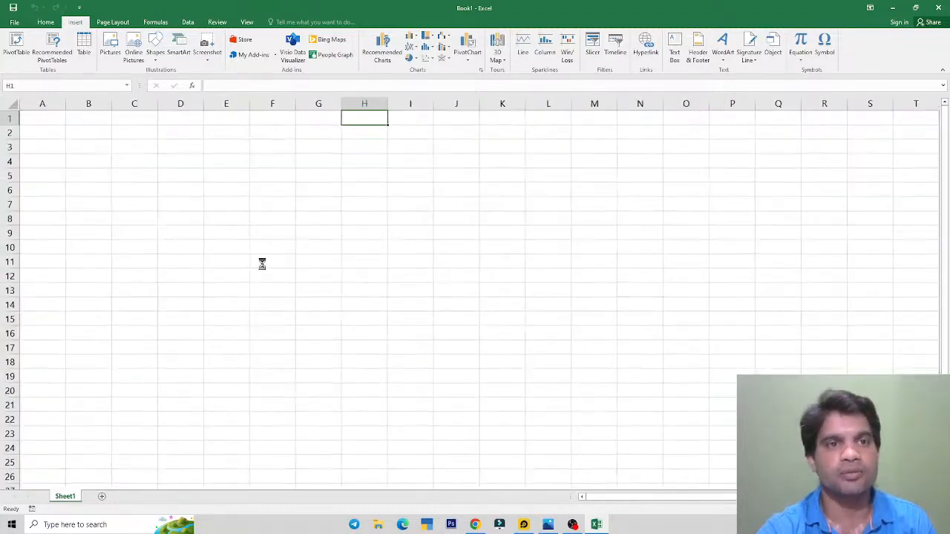
{"action": "scroll", "coordinate": [262, 265], "scroll_direction": "up", "scroll_amount": 6}
{"action": "left_click", "coordinate": [437, 224]}
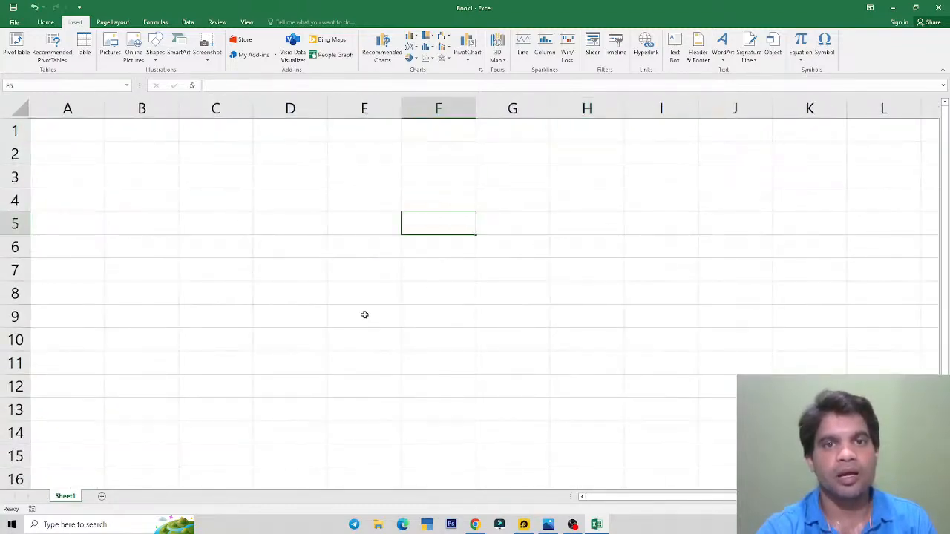
{"action": "left_click", "coordinate": [79, 135]}
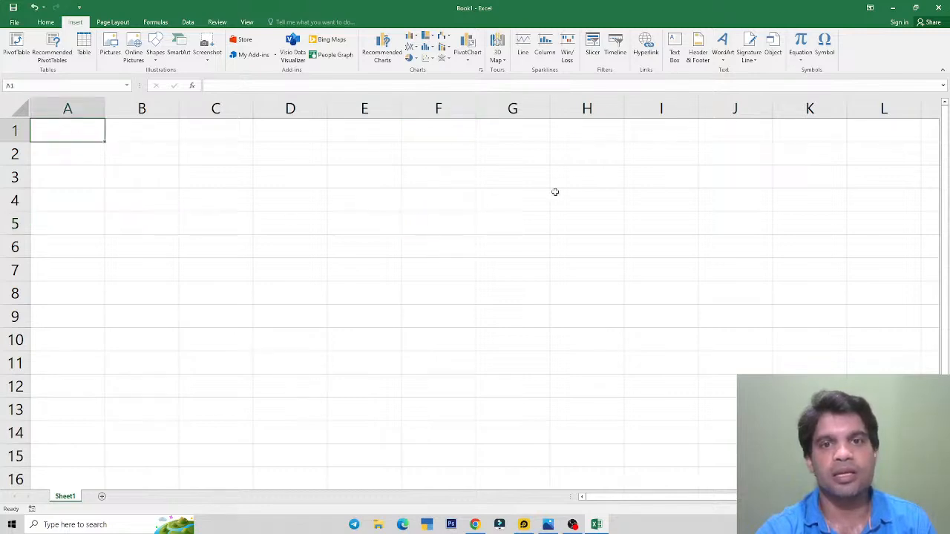
{"action": "left_click", "coordinate": [593, 131]}
{"action": "left_click_drag", "start_coordinate": [376, 137], "coordinate": [566, 131]}
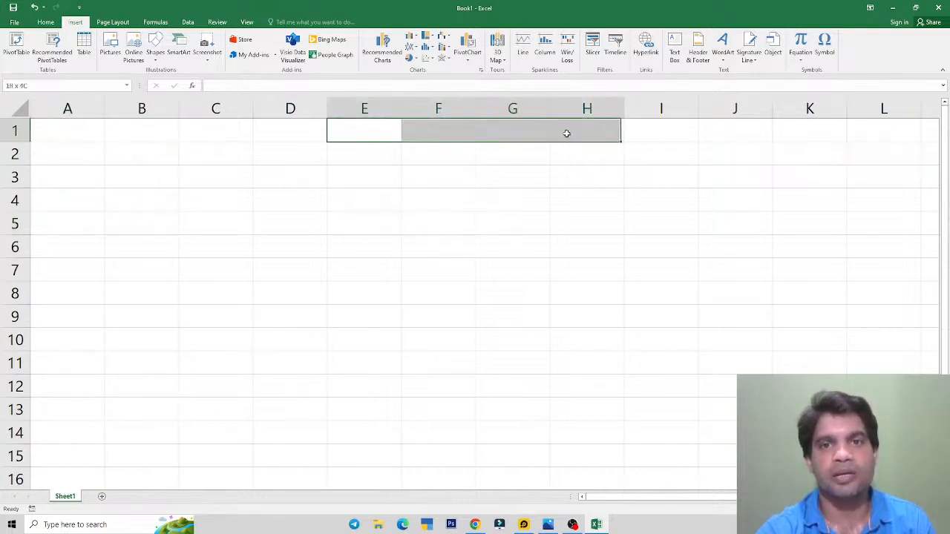
{"action": "left_click_drag", "start_coordinate": [300, 135], "coordinate": [89, 137]}
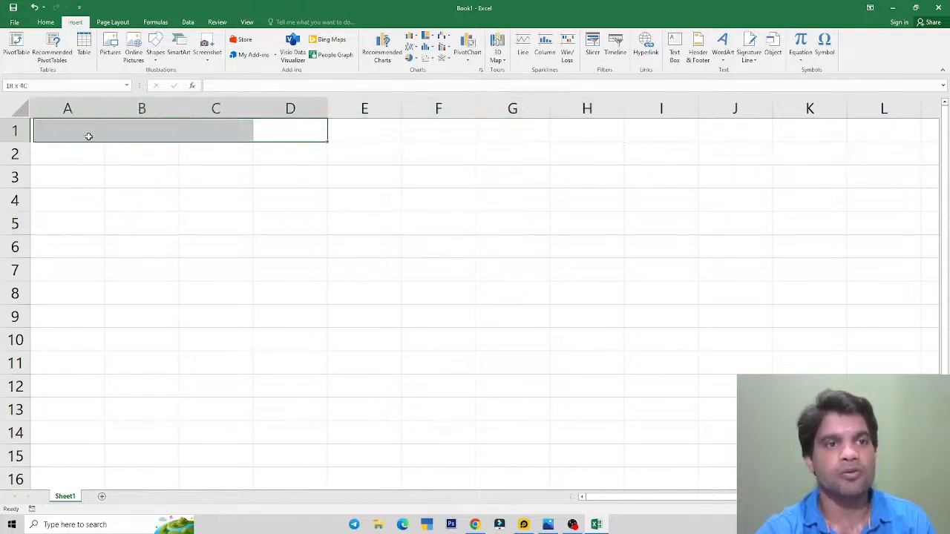
{"action": "left_click", "coordinate": [334, 207]}
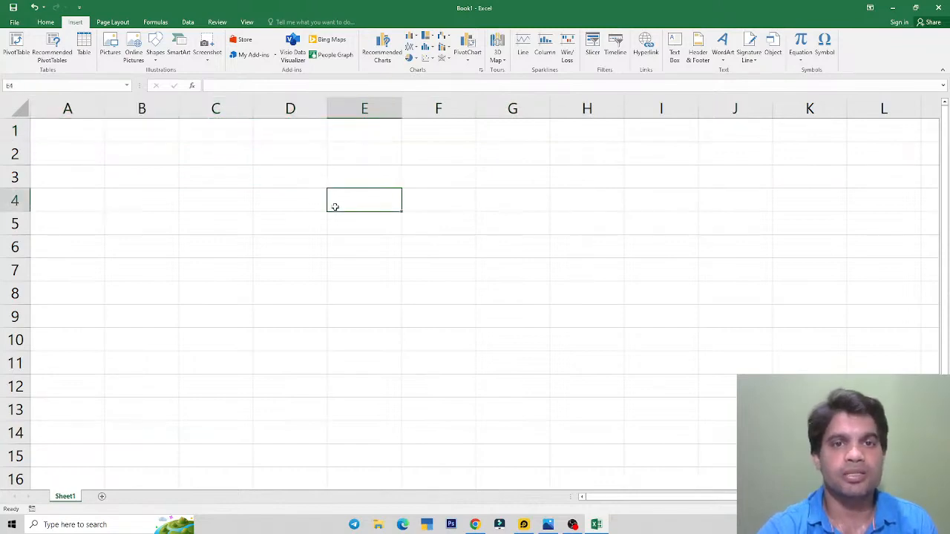
Step: Check the Company Name header on the reference, then step through cells A1 to G1
{"action": "key", "text": "alt+Tab"}
{"action": "left_click_drag", "start_coordinate": [471, 93], "coordinate": [479, 328]}
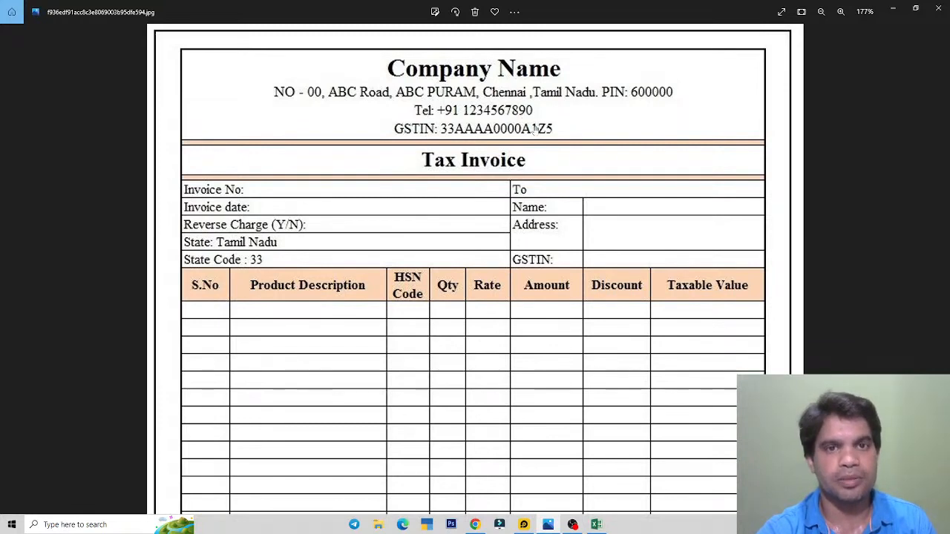
{"action": "key", "text": "alt+Tab"}
{"action": "left_click", "coordinate": [185, 146]}
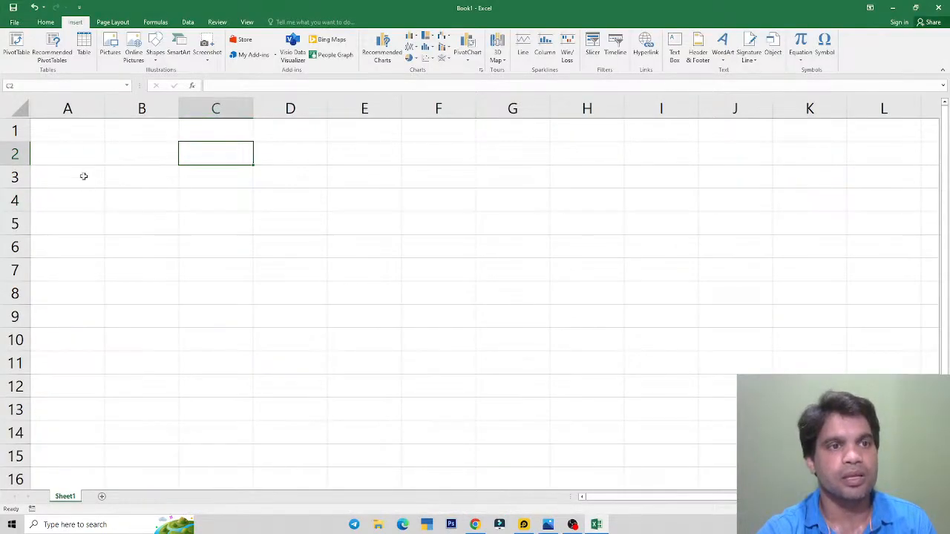
{"action": "left_click", "coordinate": [76, 133]}
{"action": "left_click", "coordinate": [134, 138]}
{"action": "left_click", "coordinate": [207, 135]}
{"action": "left_click", "coordinate": [282, 135]}
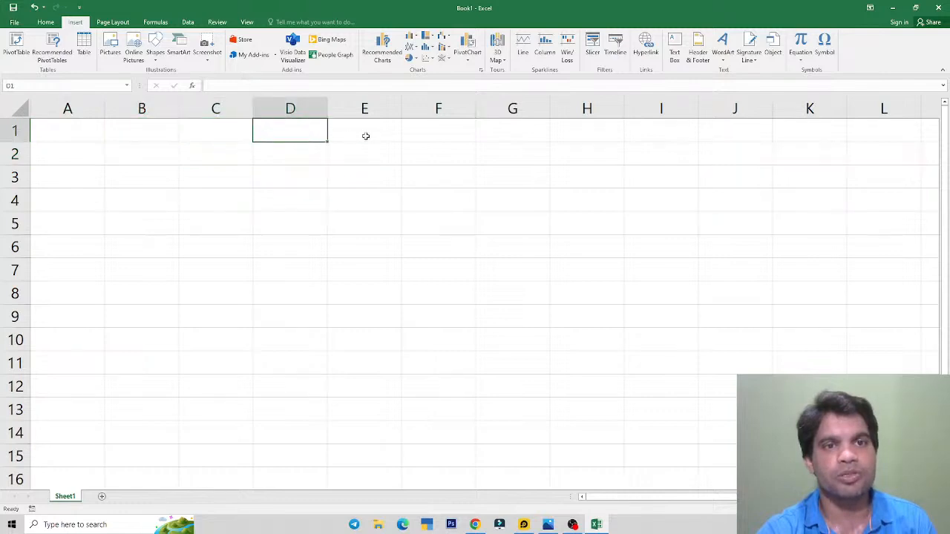
{"action": "left_click", "coordinate": [364, 135]}
{"action": "left_click", "coordinate": [472, 137]}
{"action": "left_click", "coordinate": [517, 132]}
Step: Select cells A1 through H1 as the header span
{"action": "key", "text": "alt+Tab"}
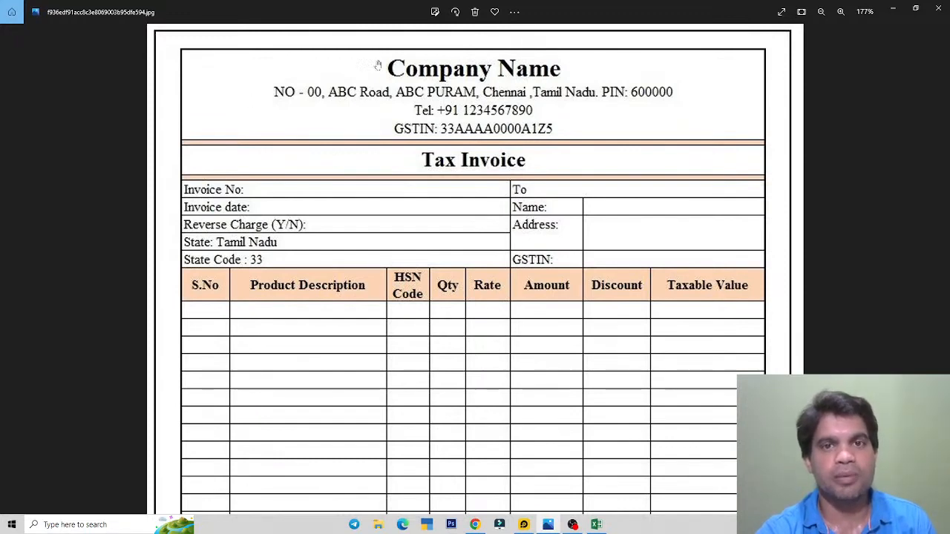
{"action": "key", "text": "alt+Tab"}
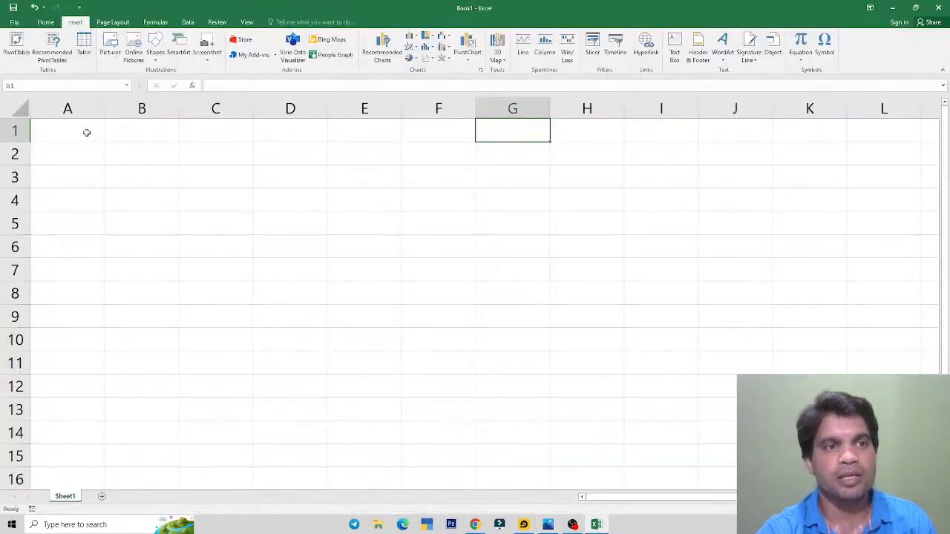
{"action": "left_click_drag", "start_coordinate": [86, 132], "coordinate": [574, 139]}
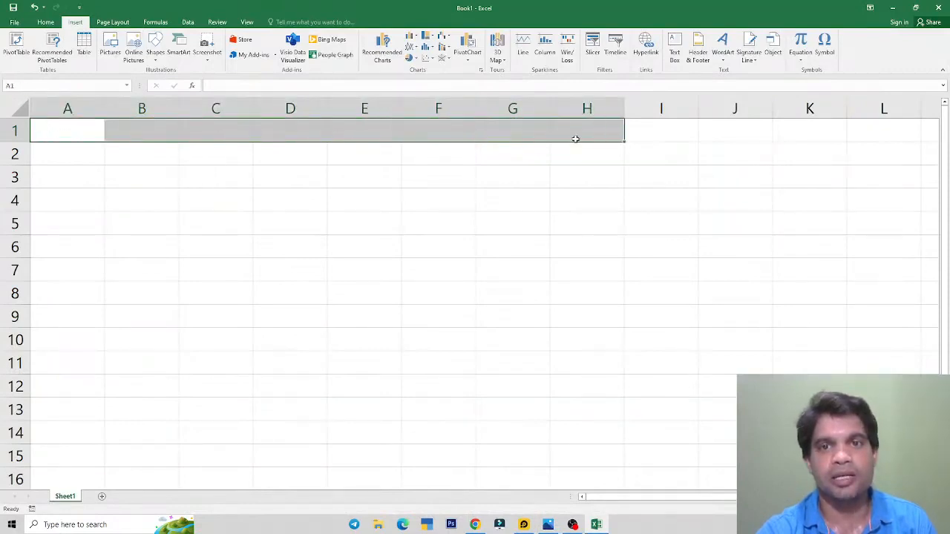
{"action": "left_click", "coordinate": [45, 21]}
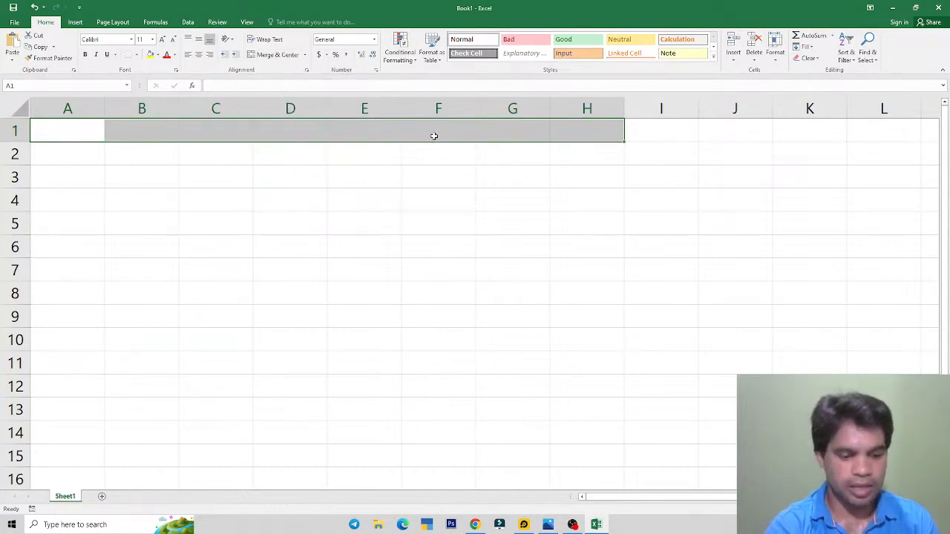
Step: Merge and center cells A1:H1 using the Alt, H, M, C shortcut
{"action": "key", "text": "alt+h"}
{"action": "key", "text": "m"}
{"action": "key", "text": "c"}
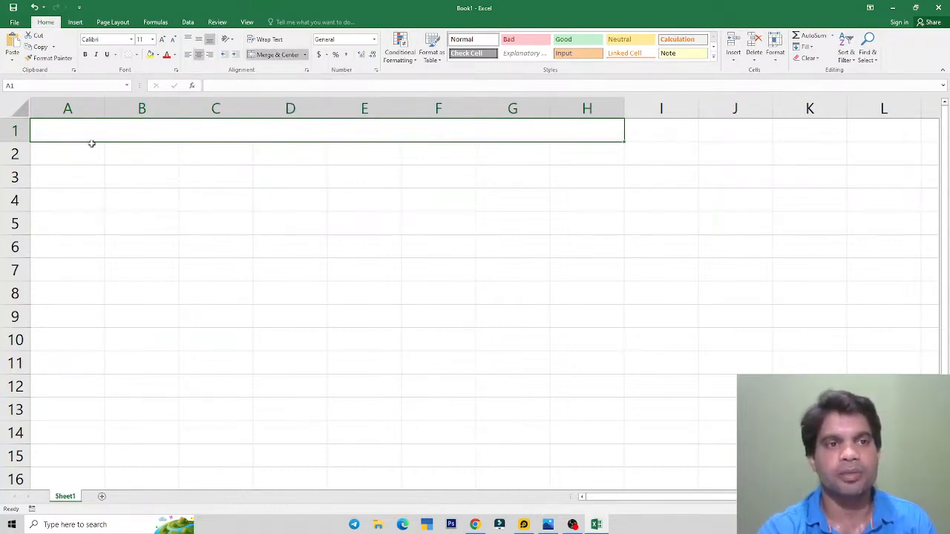
{"action": "key", "text": "alt+Tab"}
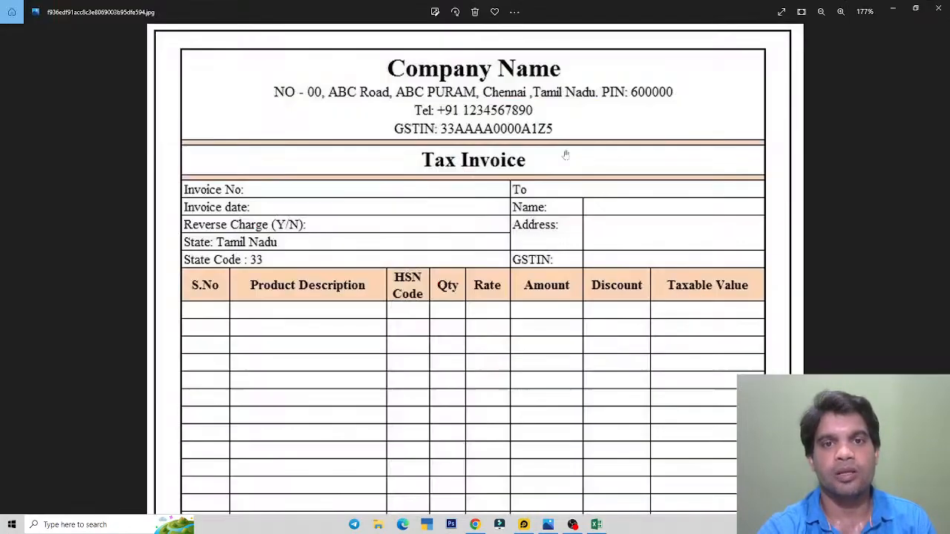
{"action": "key", "text": "alt+Tab"}
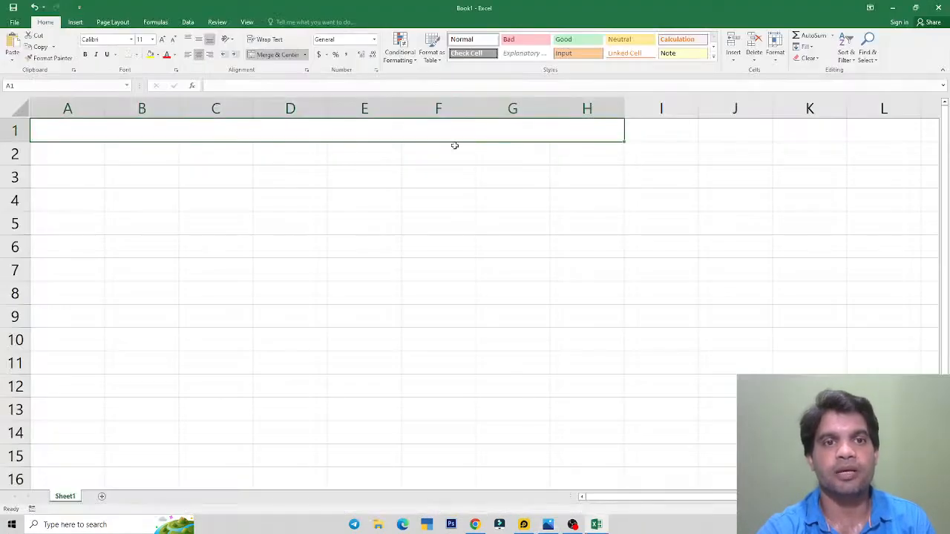
{"action": "key", "text": "alt+Tab"}
{"action": "key", "text": "alt+Tab"}
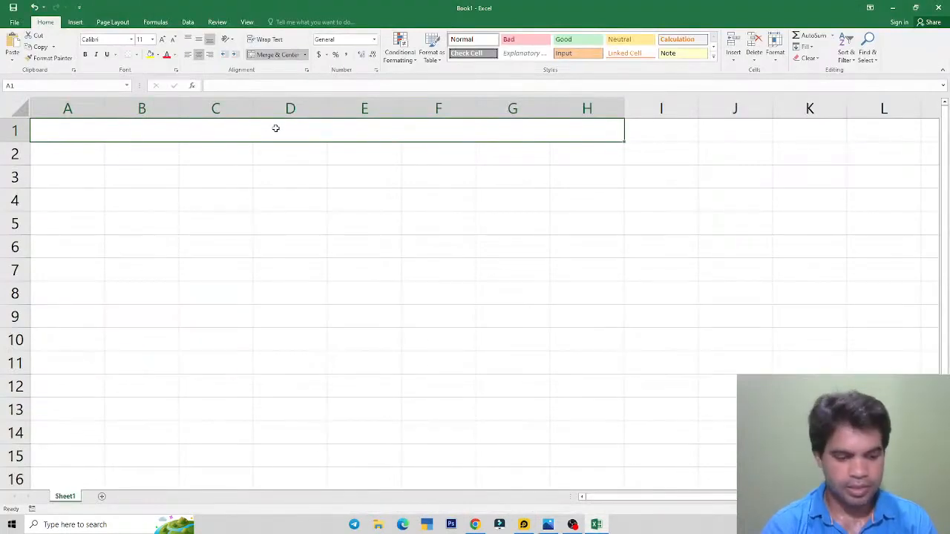
Step: Enter 'Company Name' in the merged cell and undo the accidental row 1 resize
{"action": "type", "text": "Company"}
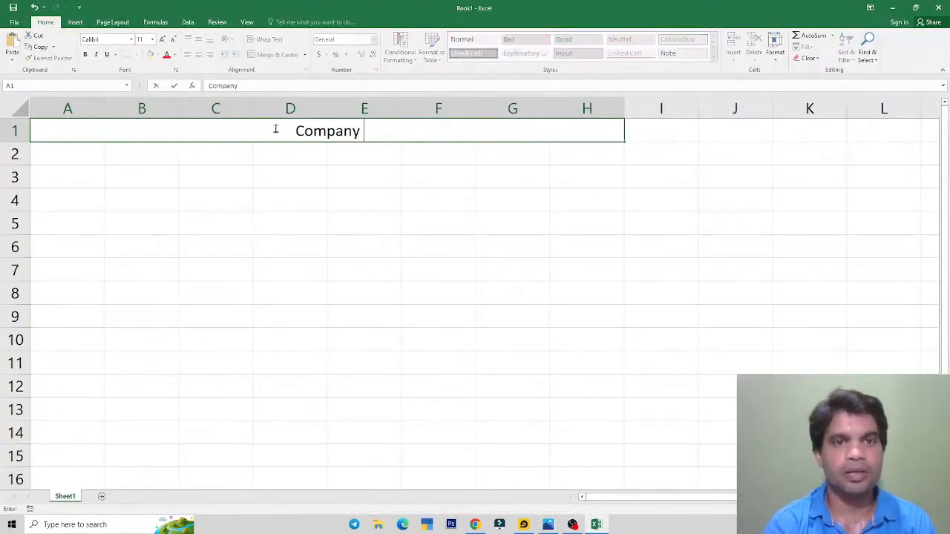
{"action": "type", "text": " Name"}
{"action": "key", "text": "alt+Tab"}
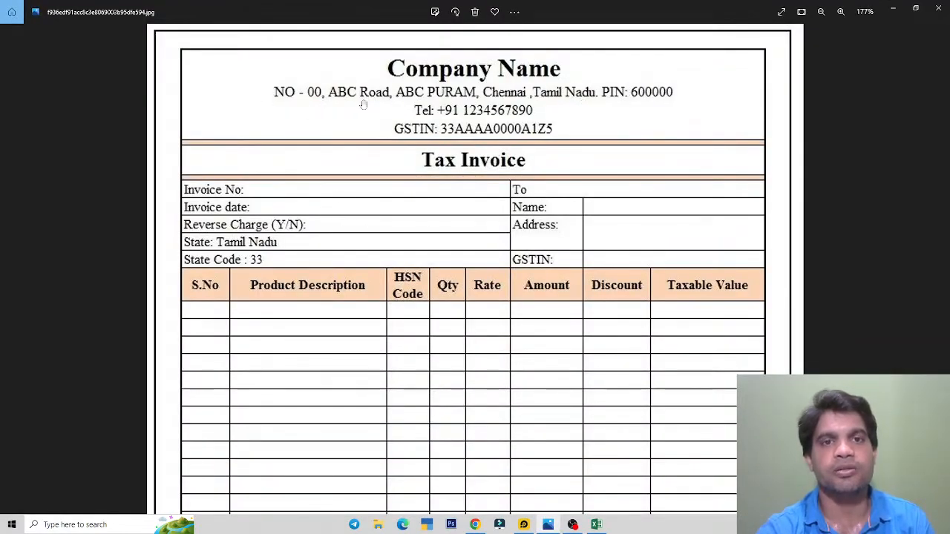
{"action": "key", "text": "alt+Tab"}
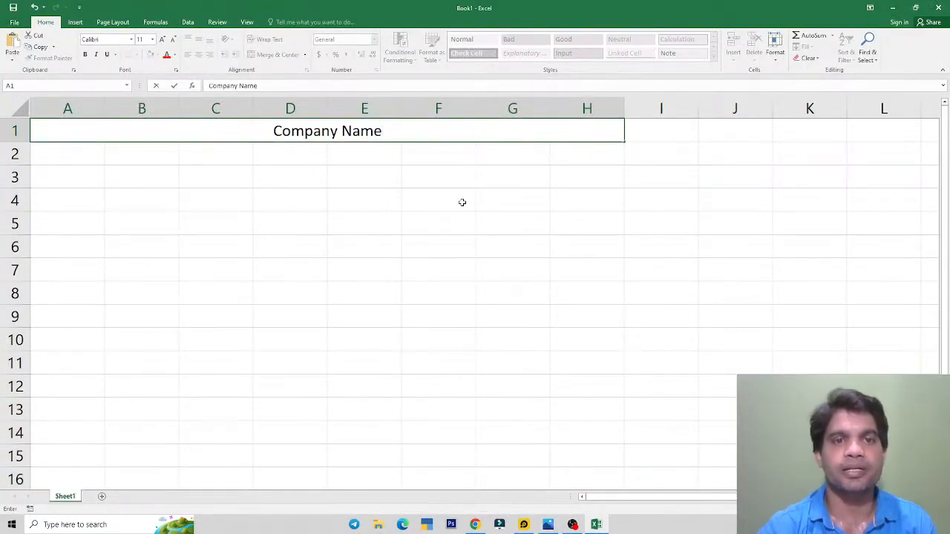
{"action": "key", "text": "Return"}
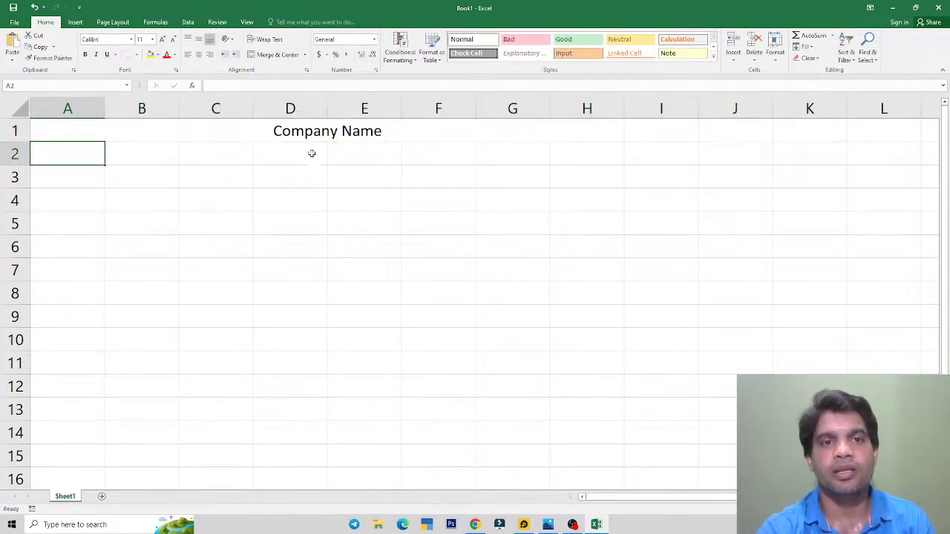
{"action": "key", "text": "Up"}
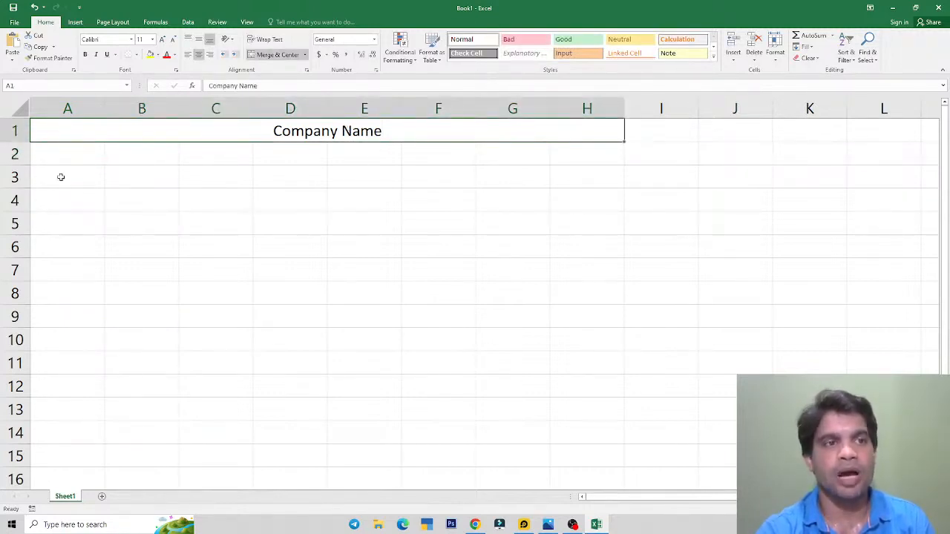
{"action": "left_click_drag", "start_coordinate": [22, 141], "coordinate": [23, 187]}
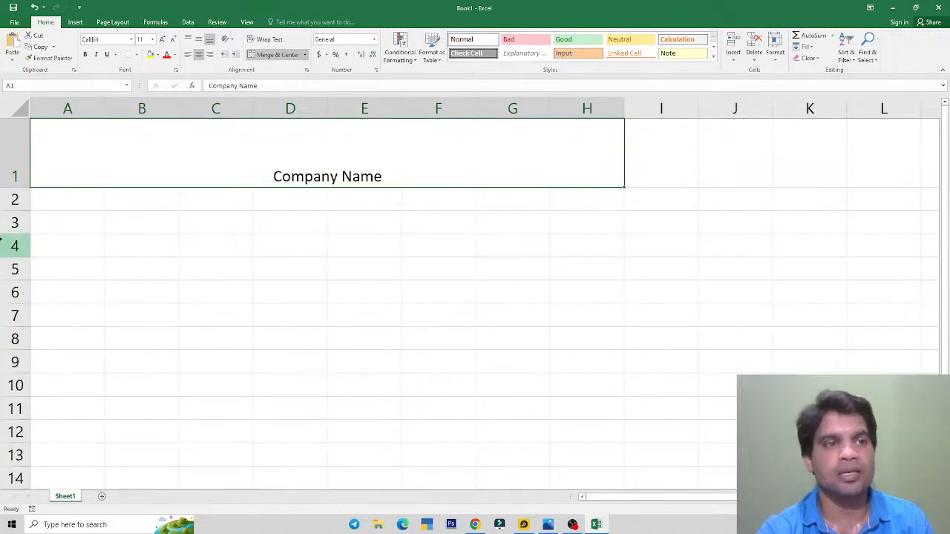
{"action": "left_click", "coordinate": [33, 7]}
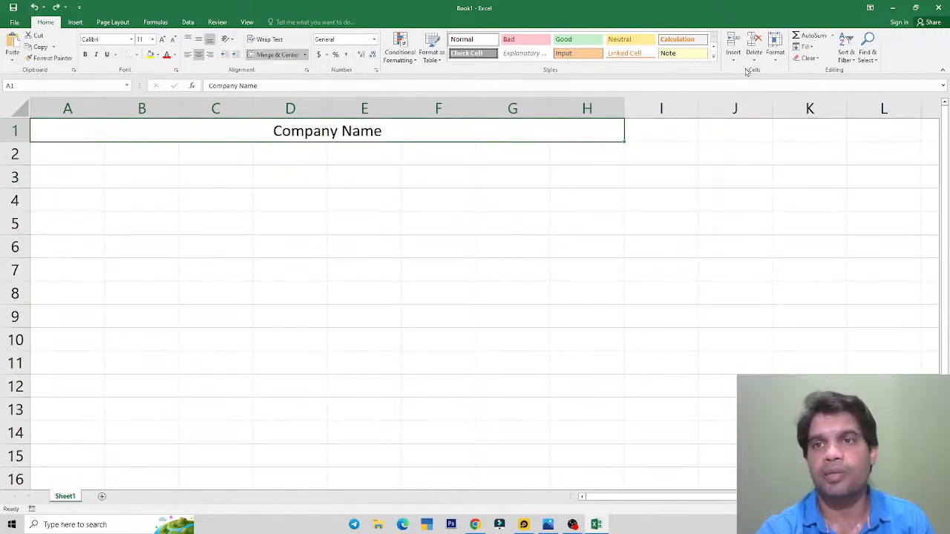
{"action": "left_click", "coordinate": [775, 48]}
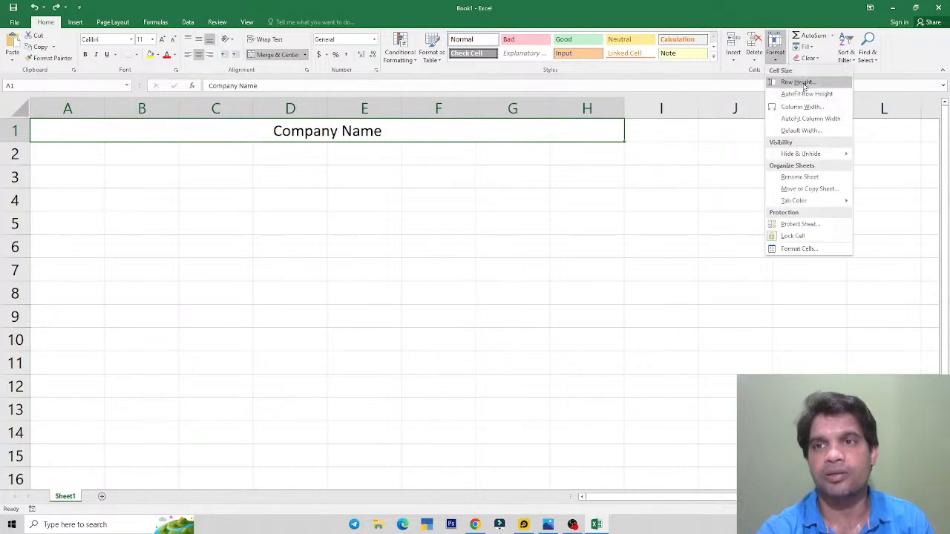
Step: Set row 1's height to 60, then drag it slightly shorter
{"action": "left_click", "coordinate": [797, 82]}
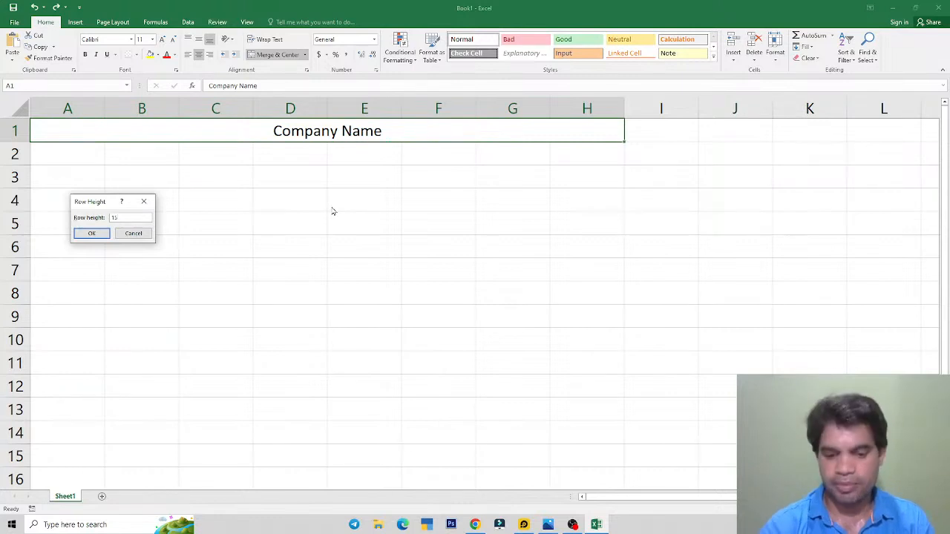
{"action": "type", "text": "60"}
{"action": "key", "text": "Return"}
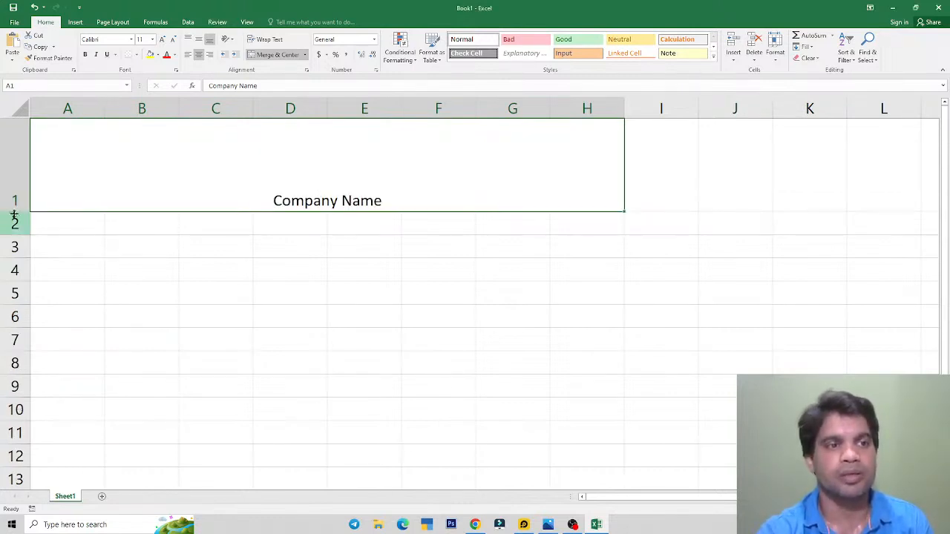
{"action": "left_click_drag", "start_coordinate": [15, 212], "coordinate": [15, 193]}
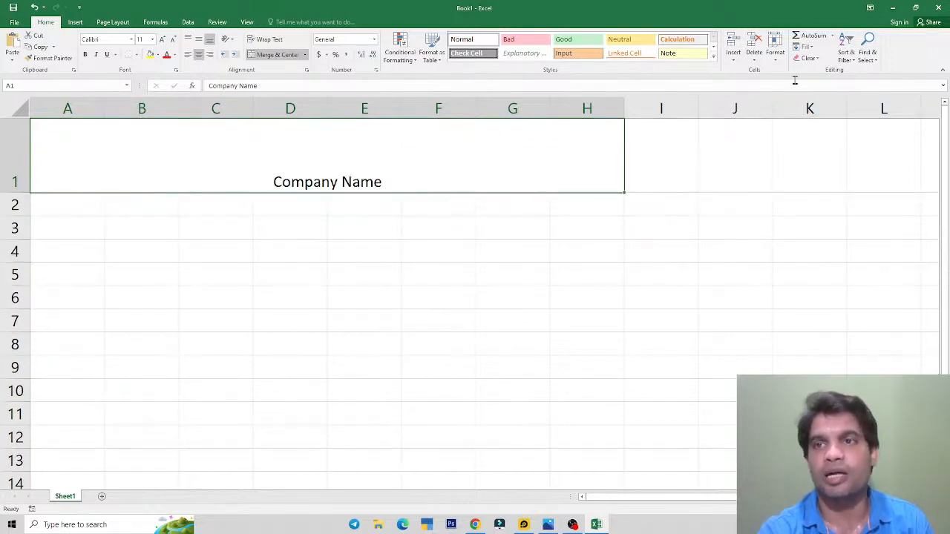
{"action": "left_click", "coordinate": [775, 52]}
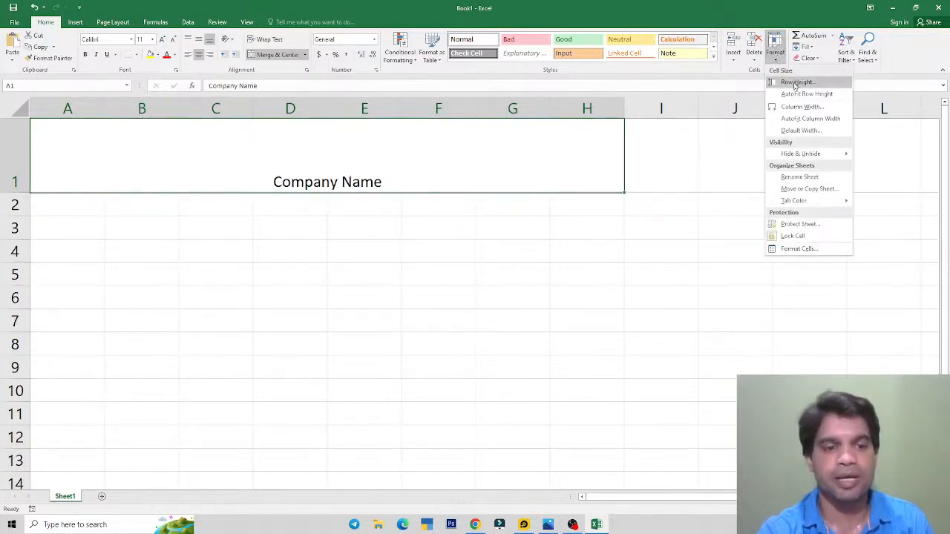
{"action": "left_click", "coordinate": [323, 140]}
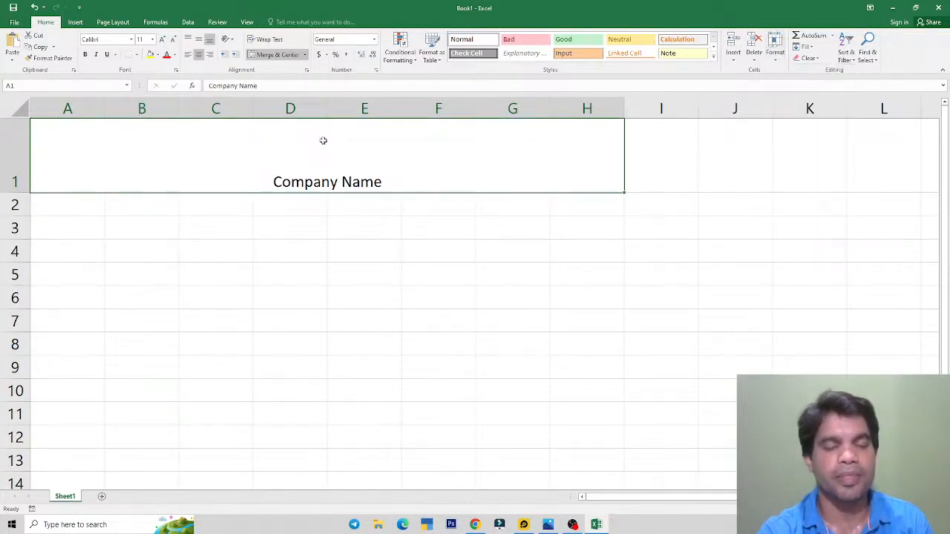
{"action": "key", "text": "alt+Tab"}
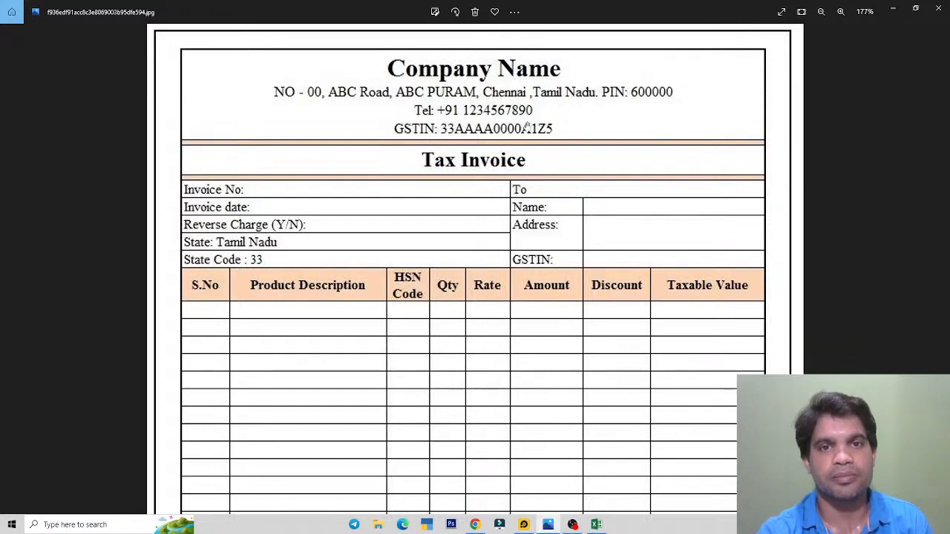
Step: Delete the placeholder 'Company Name' text from the merged header cell
{"action": "key", "text": "alt+Tab"}
{"action": "double_click", "coordinate": [389, 184]}
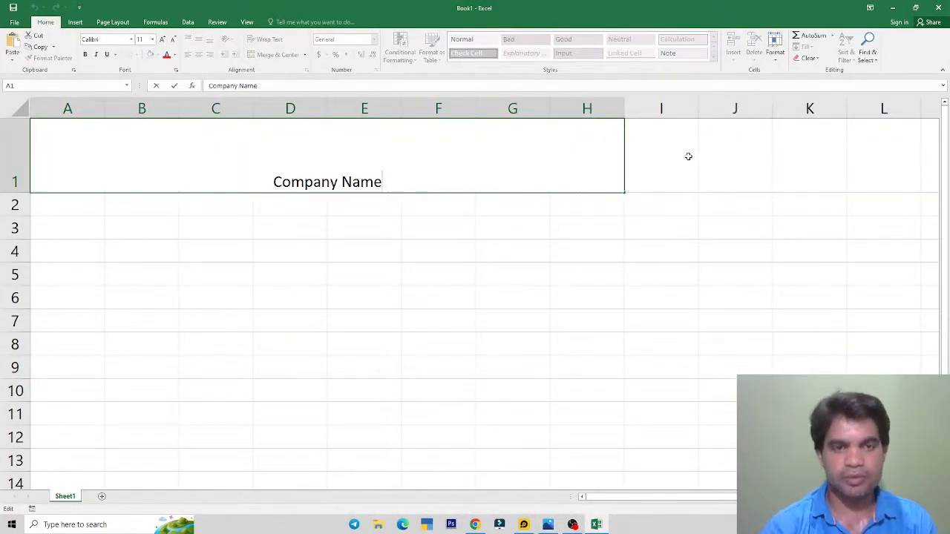
{"action": "key", "text": "BackSpace"}
{"action": "key", "text": "BackSpace"}
{"action": "key", "text": "BackSpace"}
{"action": "key", "text": "BackSpace"}
{"action": "key", "text": "BackSpace"}
{"action": "key", "text": "BackSpace"}
{"action": "key", "text": "BackSpace"}
{"action": "key", "text": "BackSpace"}
{"action": "key", "text": "BackSpace"}
{"action": "key", "text": "BackSpace"}
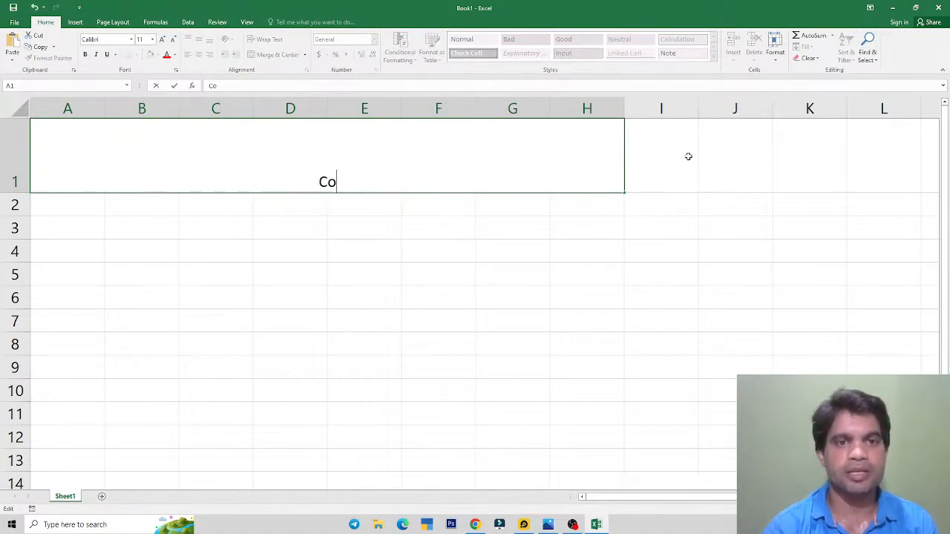
{"action": "key", "text": "BackSpace"}
{"action": "key", "text": "BackSpace"}
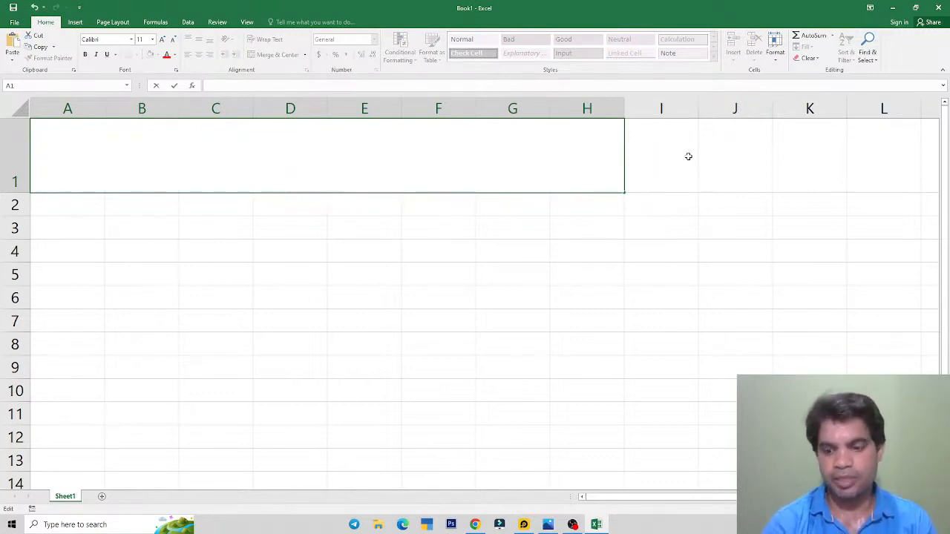
{"action": "type", "text": "M"}
{"action": "key", "text": "BackSpace"}
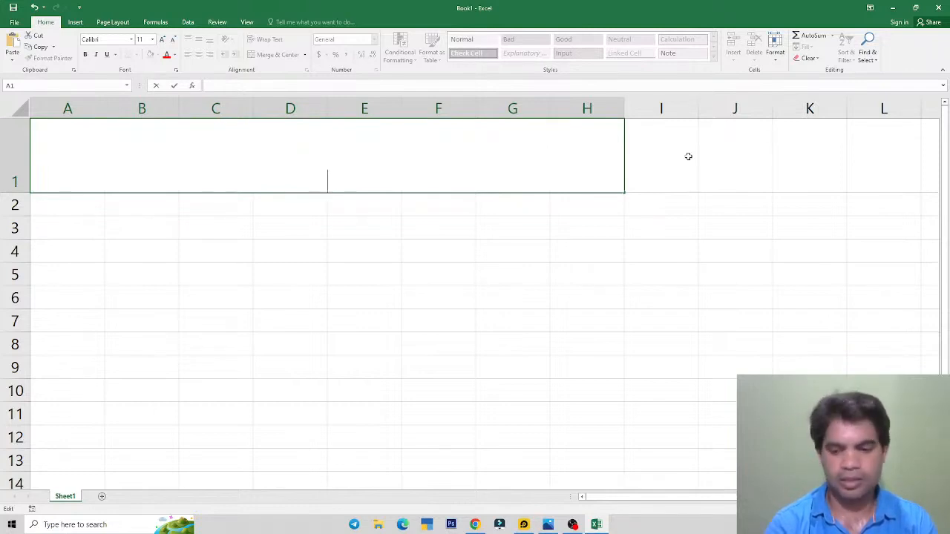
{"action": "key", "text": "alt+Tab"}
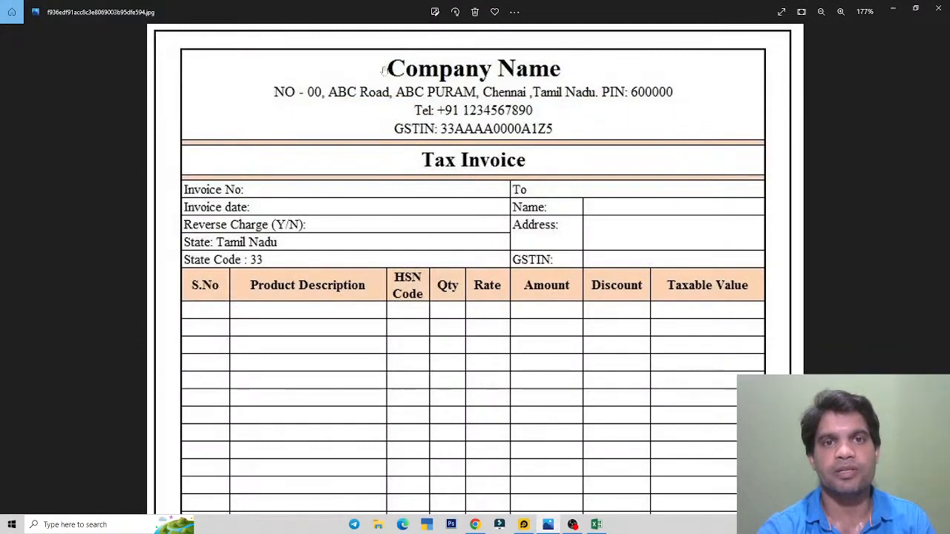
{"action": "key", "text": "alt+Tab"}
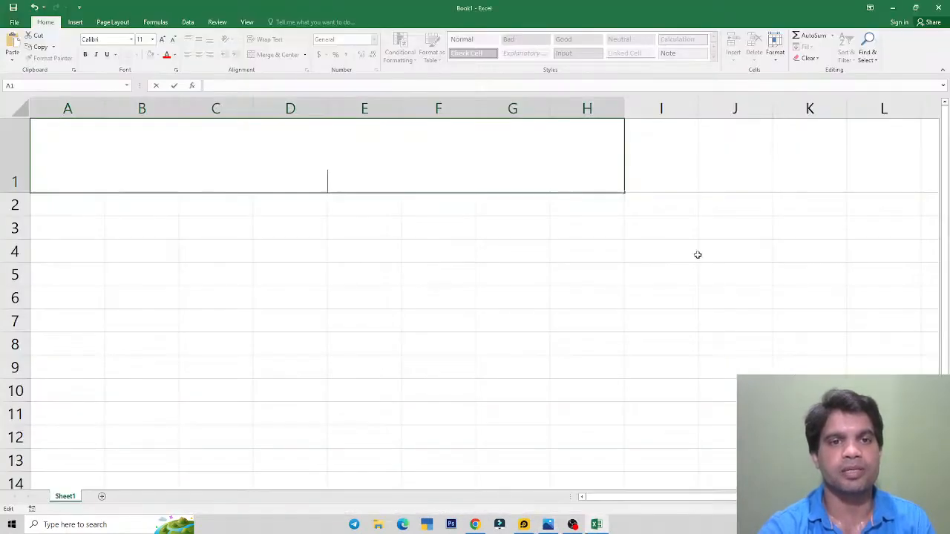
Step: Type 'Anand International' into the header cell, fixing typos, and reopen it for editing
{"action": "type", "text": "aNA"}
{"action": "key", "text": "BackSpace"}
{"action": "key", "text": "BackSpace"}
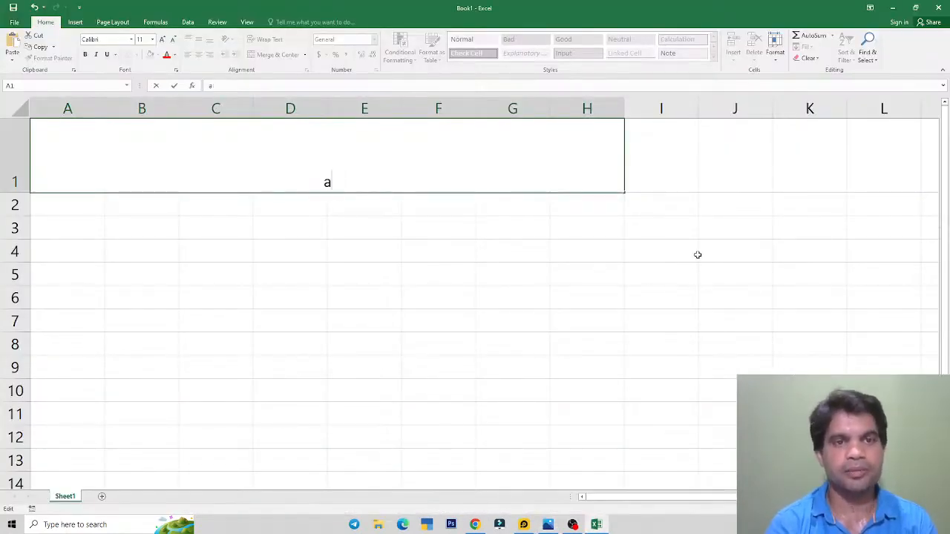
{"action": "key", "text": "BackSpace"}
{"action": "type", "text": "AN"}
{"action": "key", "text": "BackSpace"}
{"action": "type", "text": "and"}
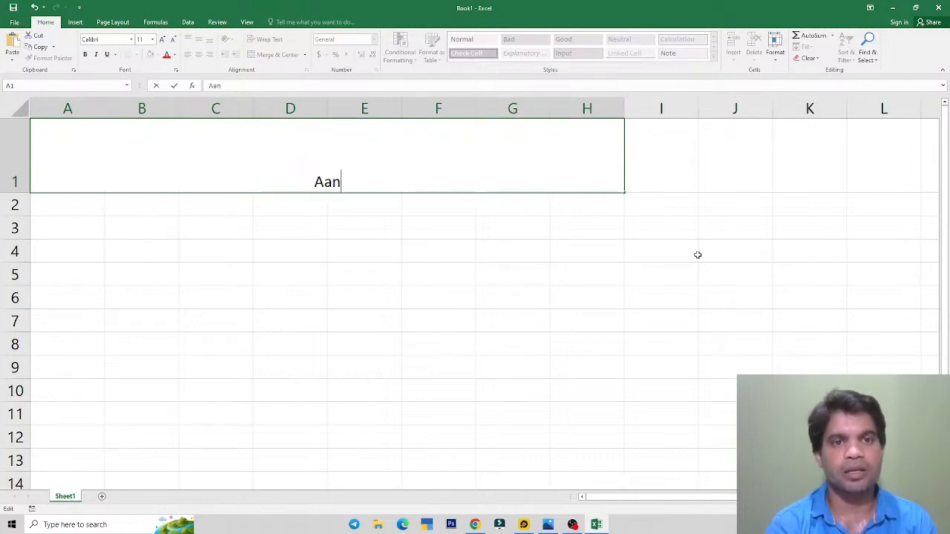
{"action": "key", "text": "BackSpace"}
{"action": "key", "text": "BackSpace"}
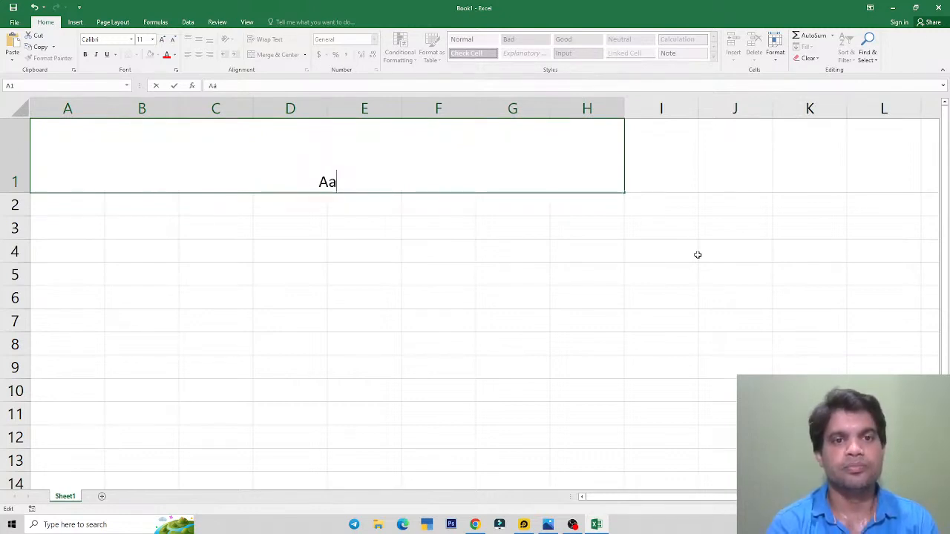
{"action": "key", "text": "BackSpace"}
{"action": "type", "text": "nand Interneatio"}
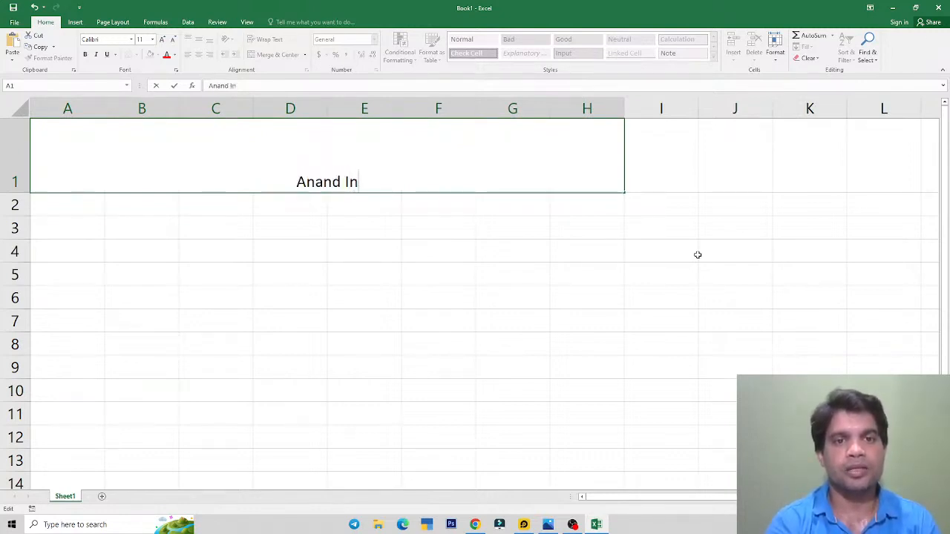
{"action": "key", "text": "BackSpace"}
{"action": "key", "text": "BackSpace"}
{"action": "key", "text": "BackSpace"}
{"action": "key", "text": "BackSpace"}
{"action": "key", "text": "BackSpace"}
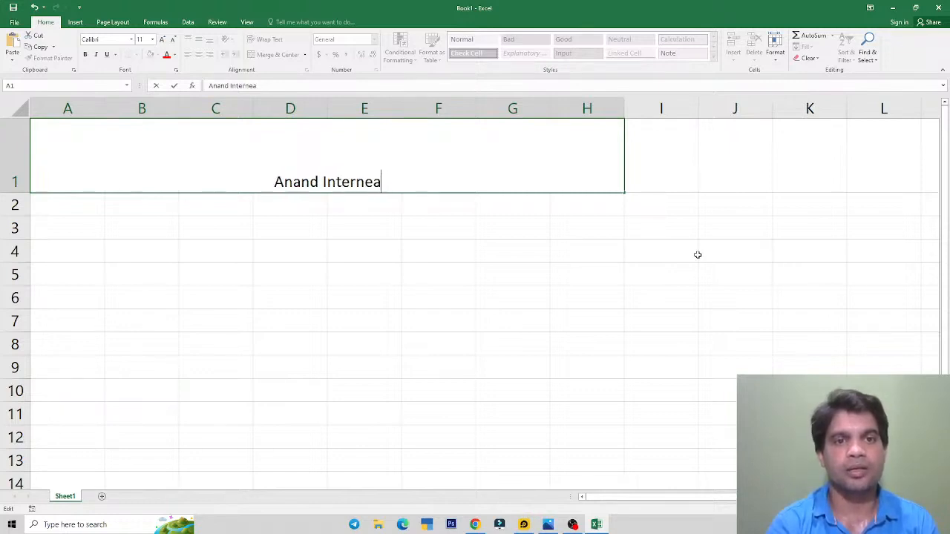
{"action": "type", "text": "ational"}
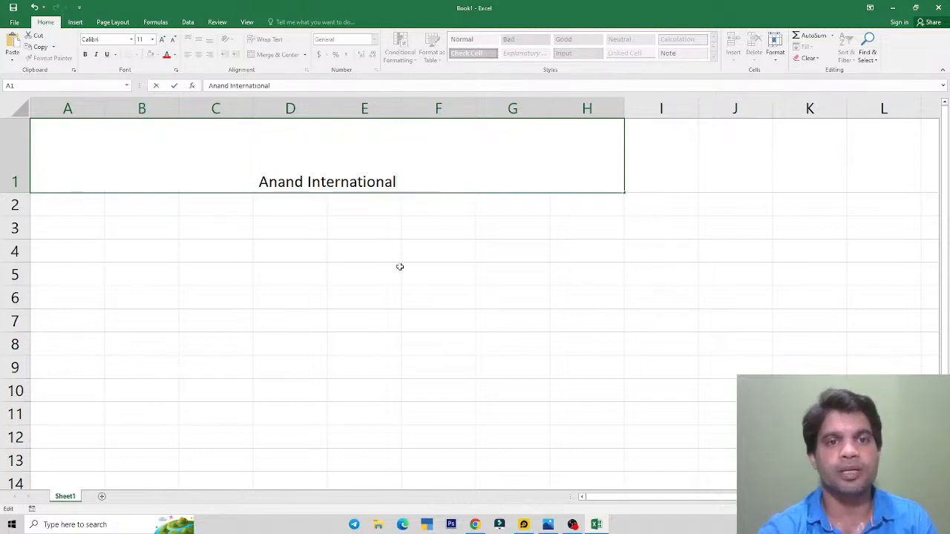
{"action": "left_click_drag", "start_coordinate": [399, 265], "coordinate": [407, 269]}
{"action": "left_click", "coordinate": [354, 182]}
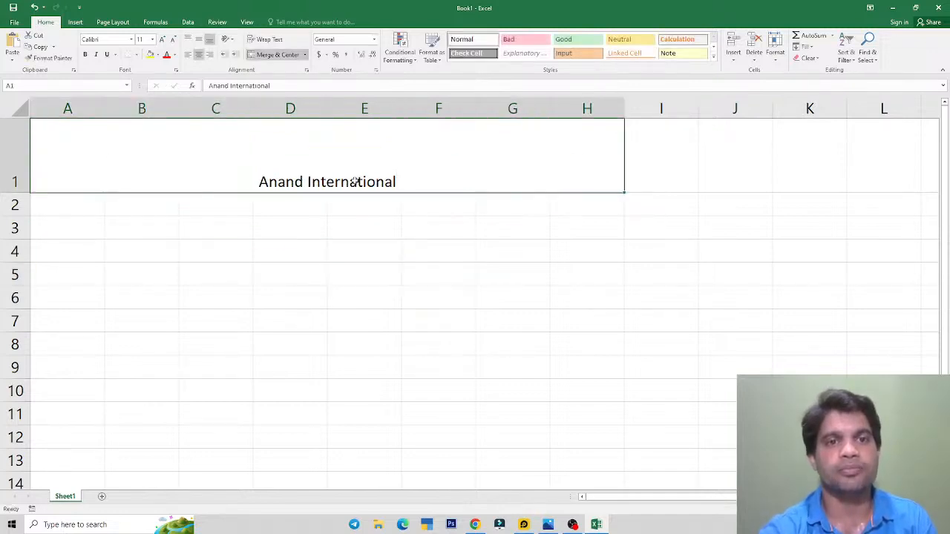
{"action": "double_click", "coordinate": [409, 186]}
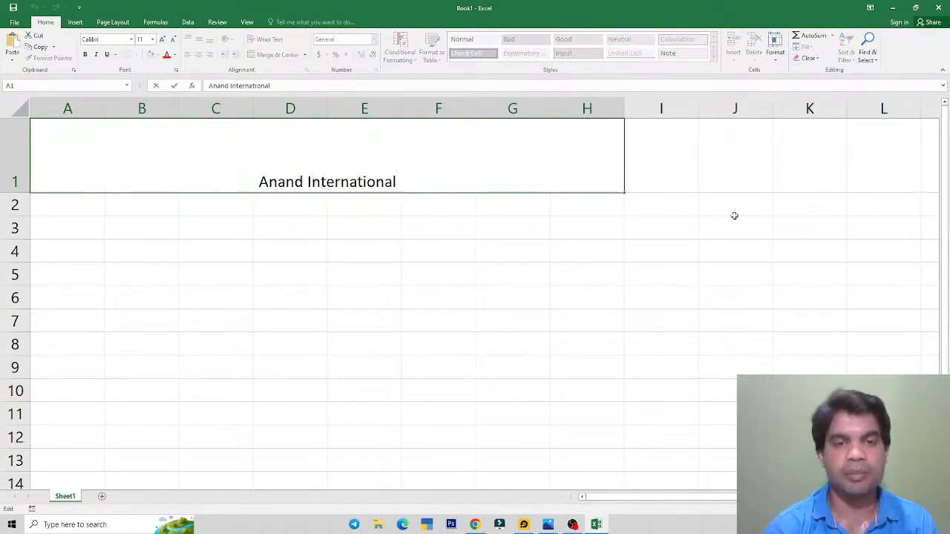
Step: Add a second header line with the company's street address, city, state and PIN code
{"action": "key", "text": "alt"}
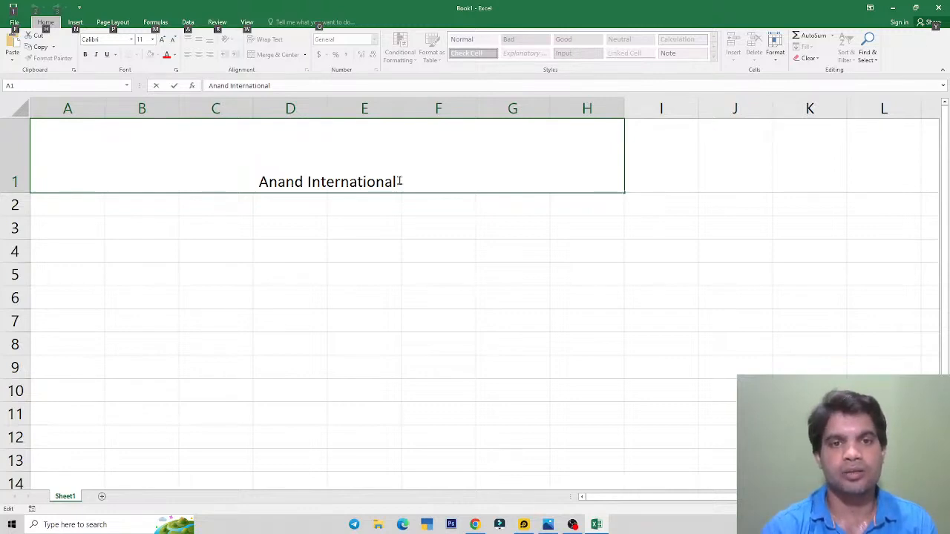
{"action": "key", "text": "alt+Return"}
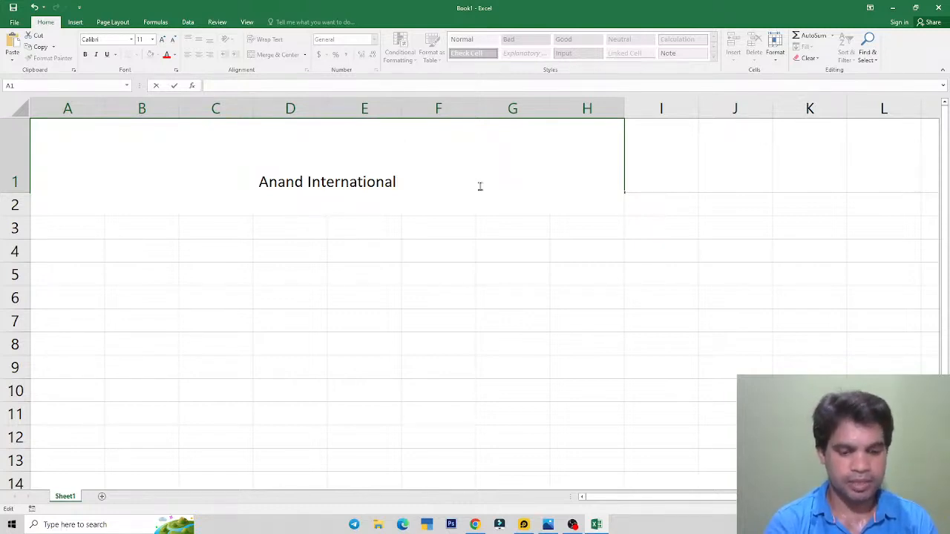
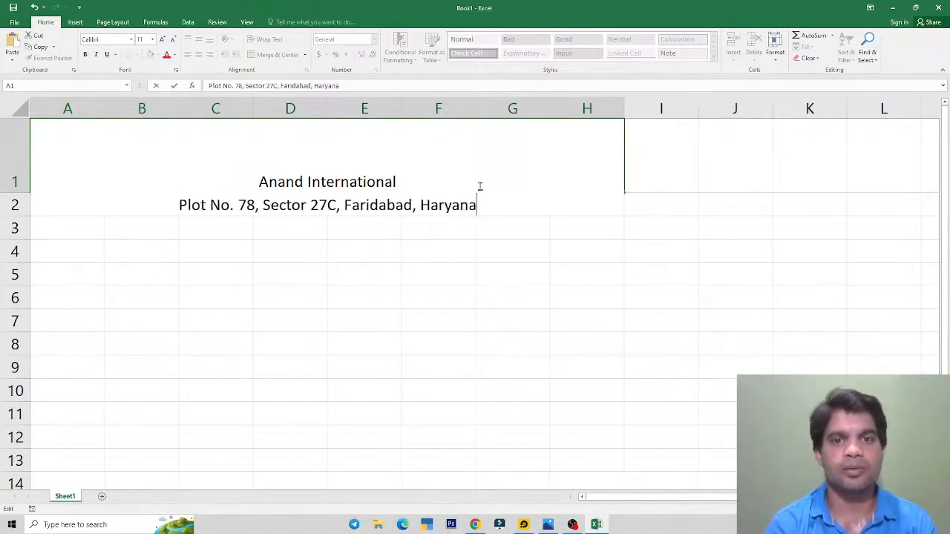
{"action": "key", "text": "alt+Tab"}
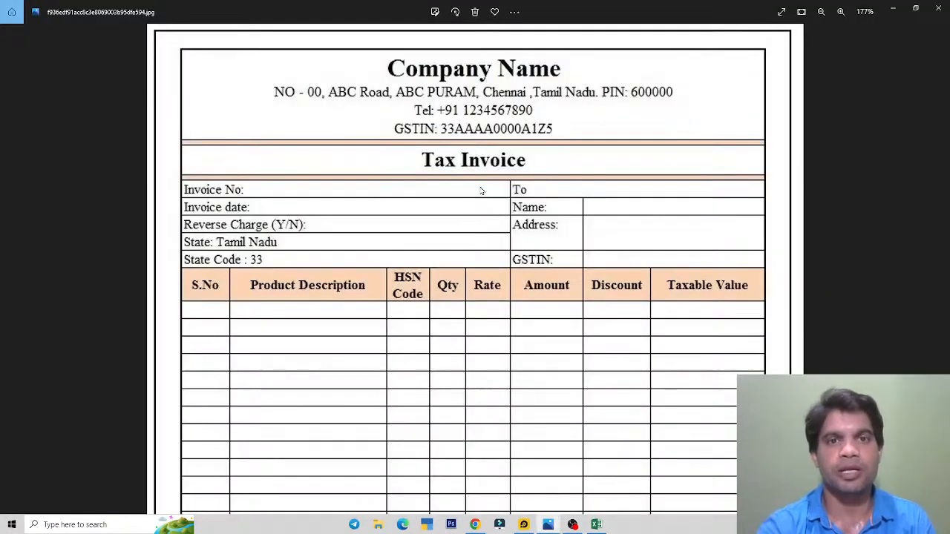
{"action": "key", "text": "alt+Tab"}
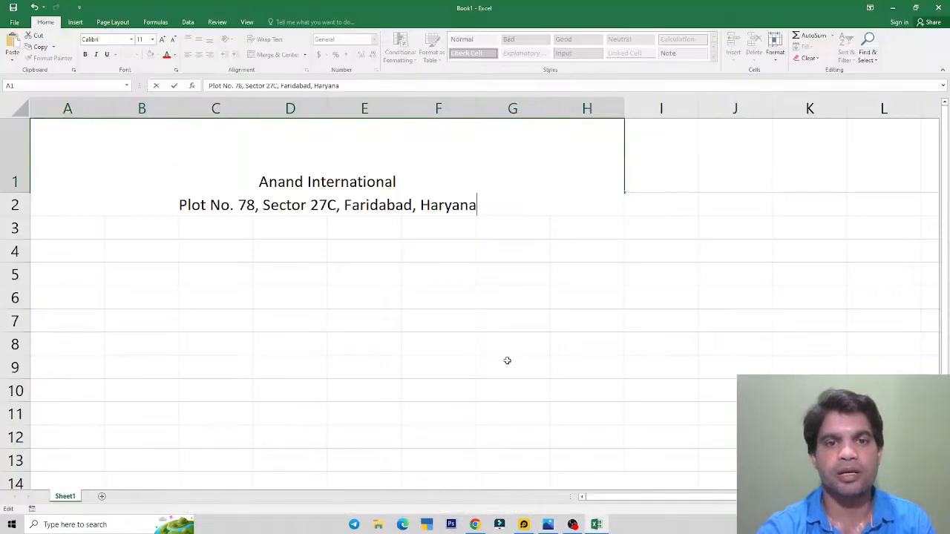
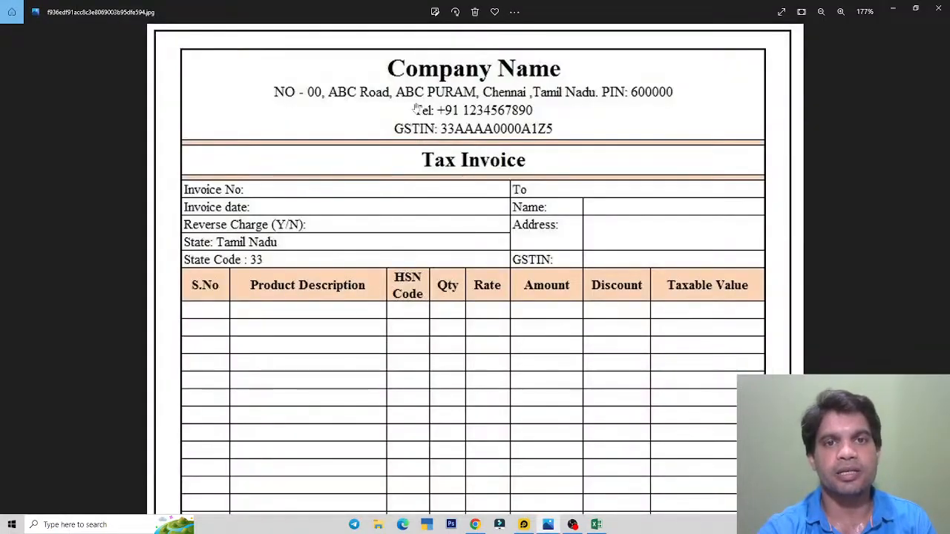
{"action": "key", "text": "alt+Tab"}
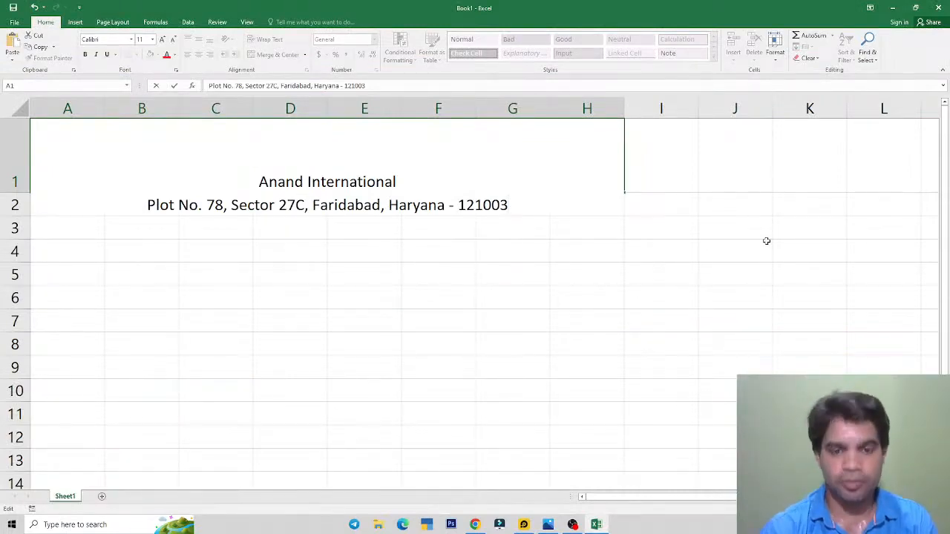
Step: Add 'Tel:-' and 'GSTIN:-' lines with the company's phone number and GSTIN, then commit
{"action": "key", "text": "alt+Return"}
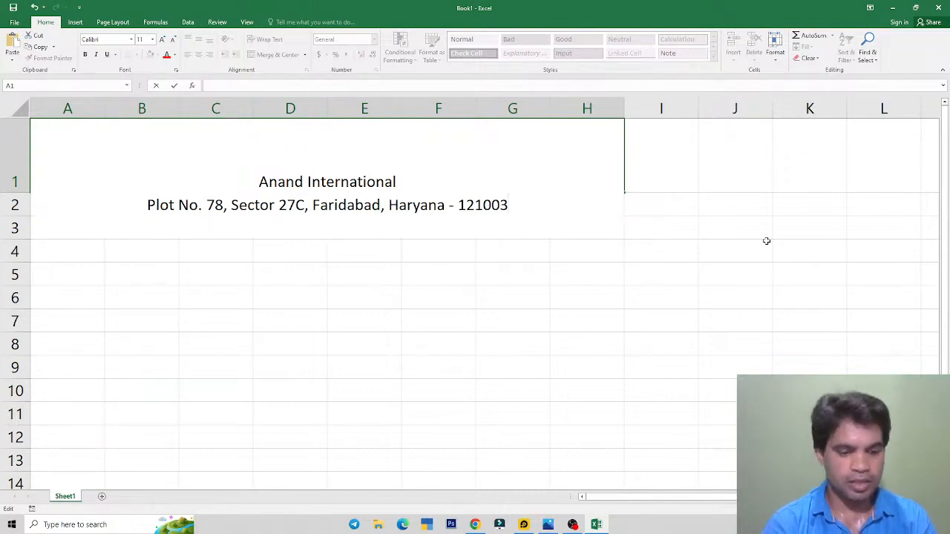
{"action": "type", "text": "Tel:-"}
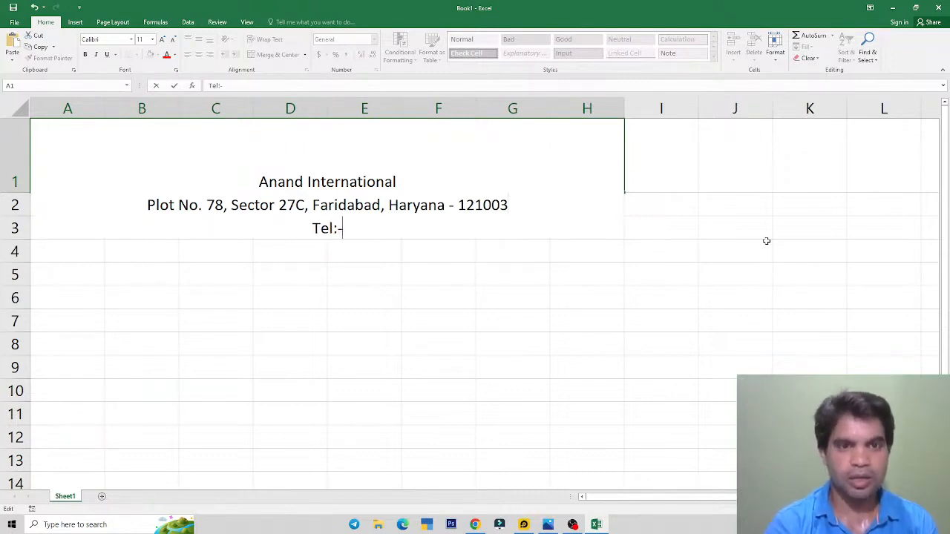
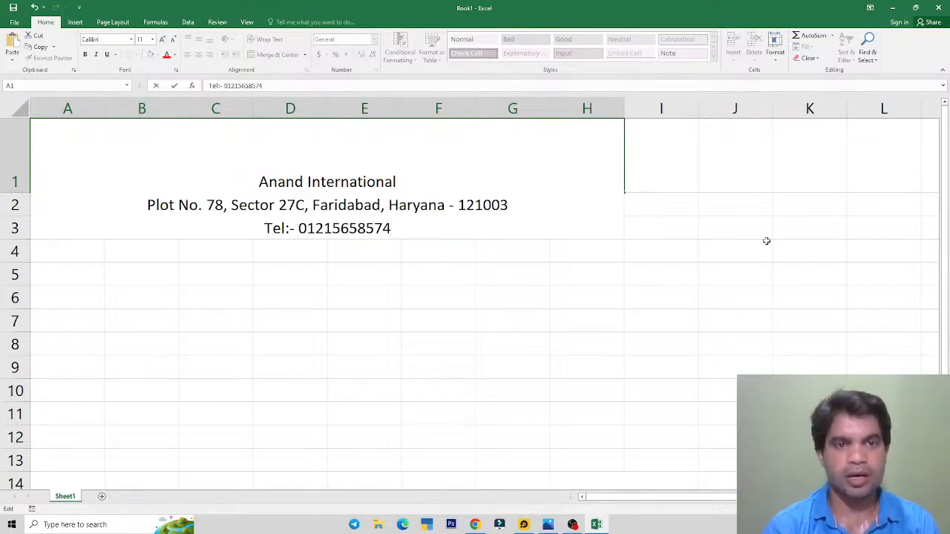
{"action": "key", "text": "alt+Return"}
{"action": "key", "text": "alt+Tab"}
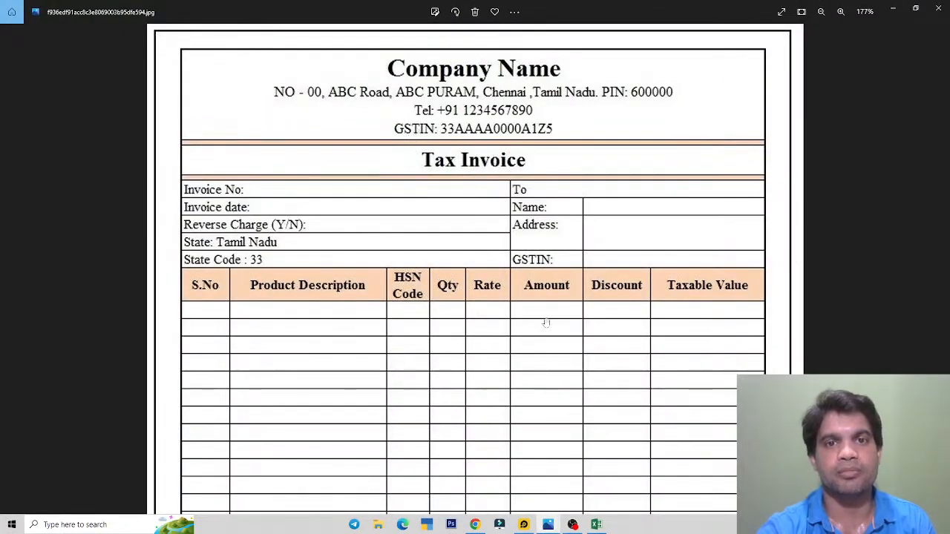
{"action": "key", "text": "alt+Tab"}
{"action": "type", "text": "G"}
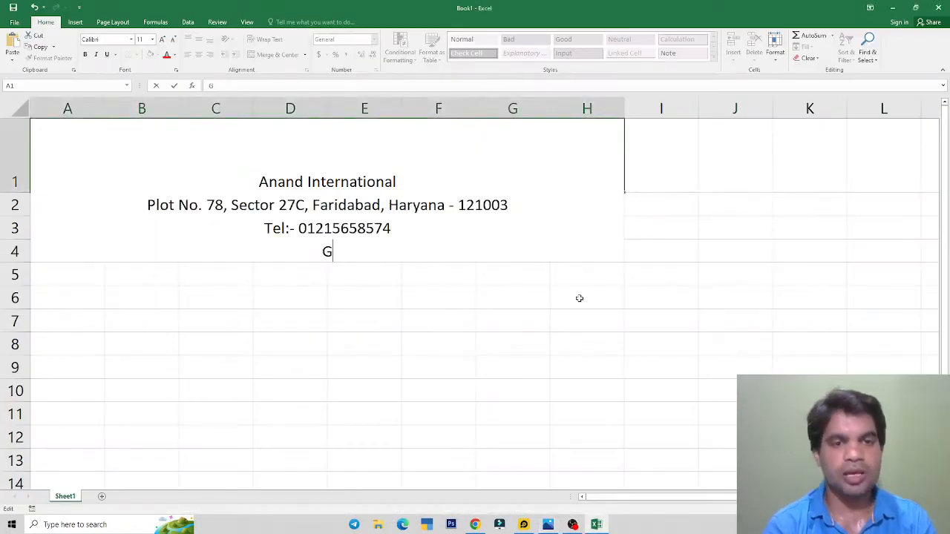
{"action": "type", "text": "STI"}
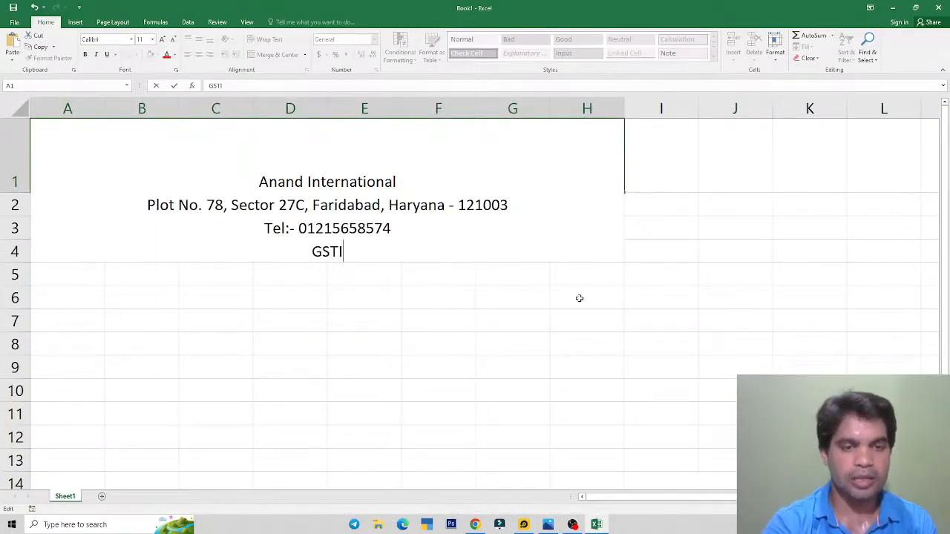
{"action": "type", "text": "N:-"}
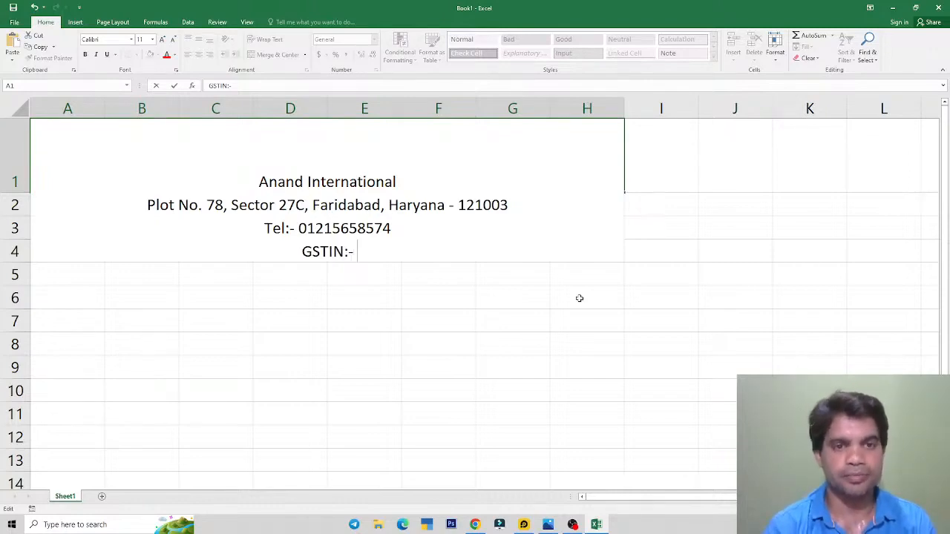
{"action": "key", "text": "alt+Tab"}
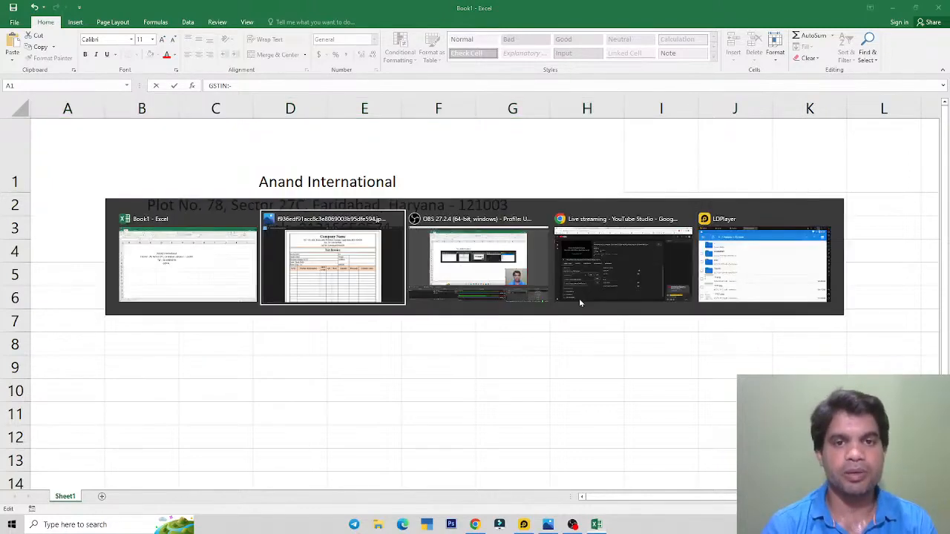
{"action": "key", "text": "alt+Tab"}
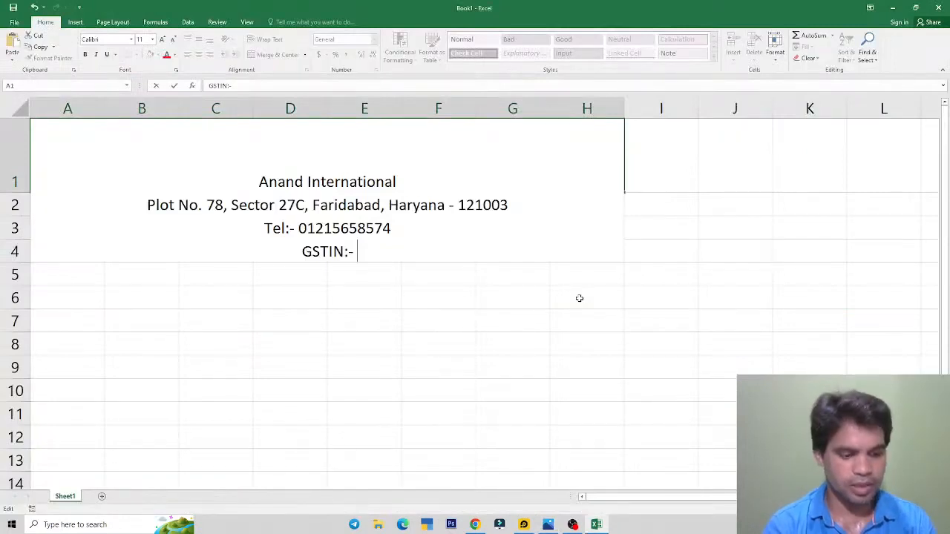
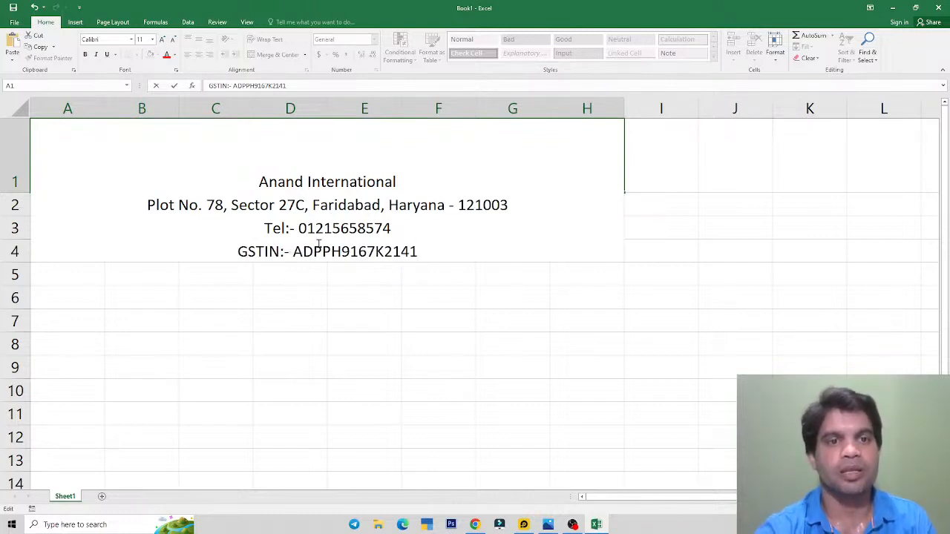
{"action": "left_click", "coordinate": [409, 312]}
{"action": "left_click", "coordinate": [315, 156]}
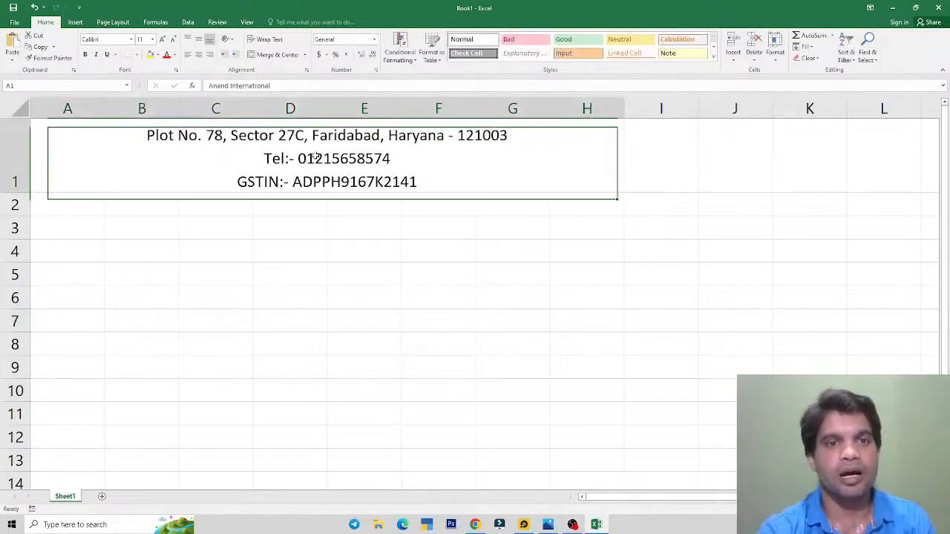
Step: Make row 1 taller to show all lines and set the header text to size 12
{"action": "left_click_drag", "start_coordinate": [15, 199], "coordinate": [15, 224]}
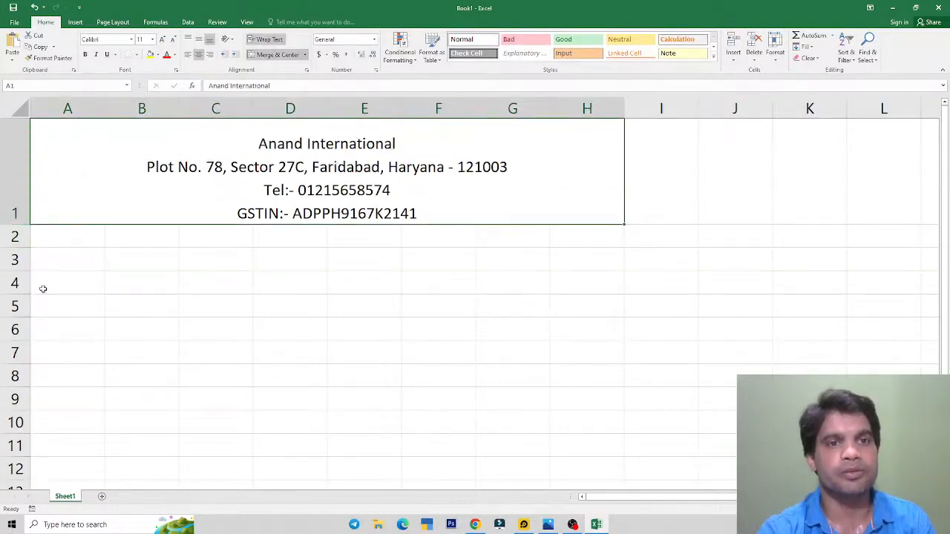
{"action": "key", "text": "alt+Tab"}
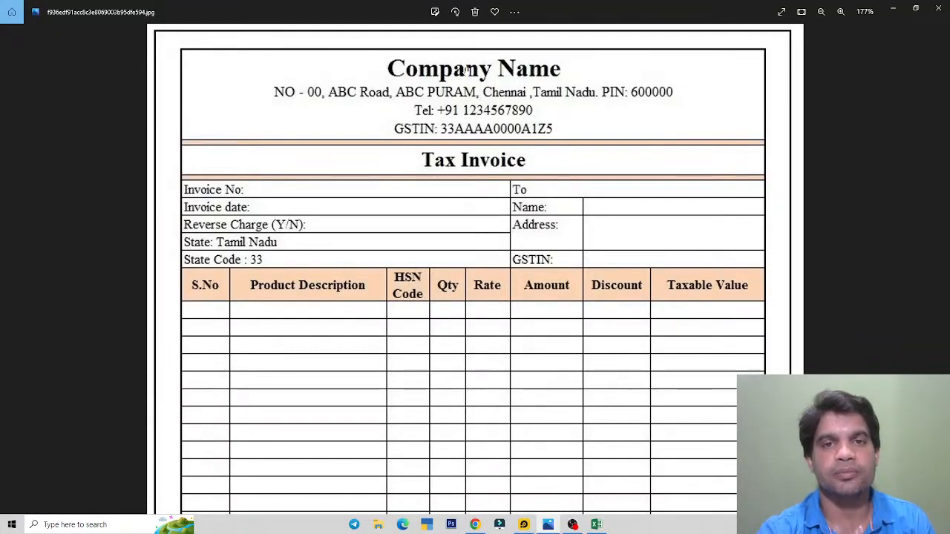
{"action": "key", "text": "alt+Tab"}
{"action": "double_click", "coordinate": [289, 165]}
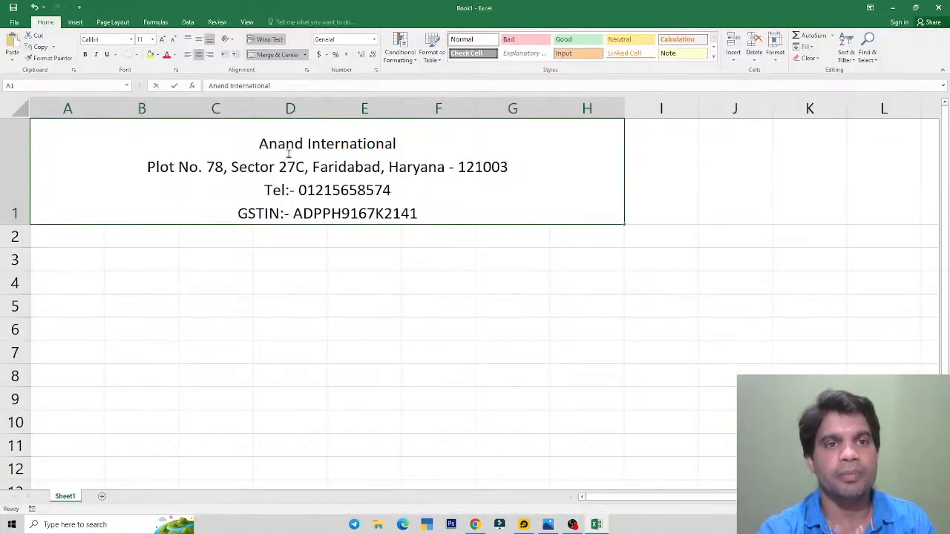
{"action": "left_click", "coordinate": [323, 273]}
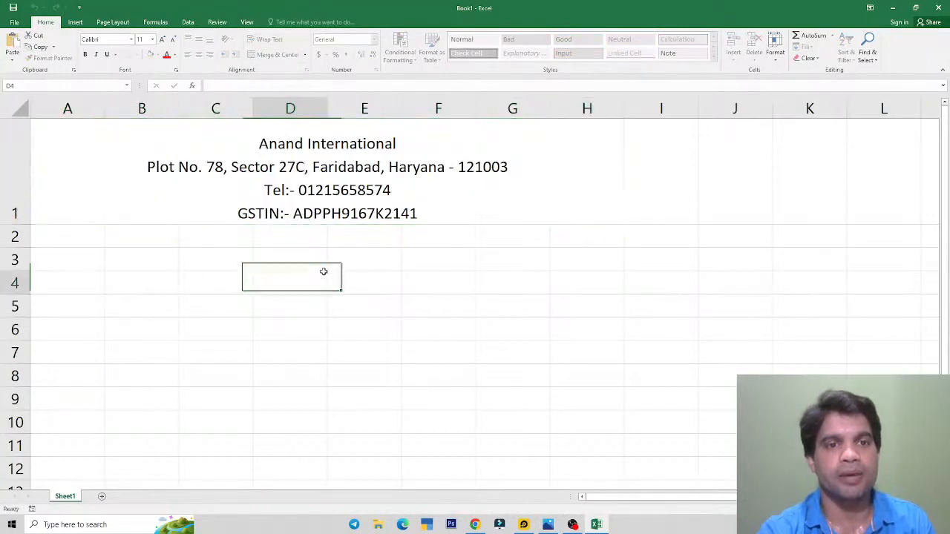
{"action": "left_click", "coordinate": [317, 163]}
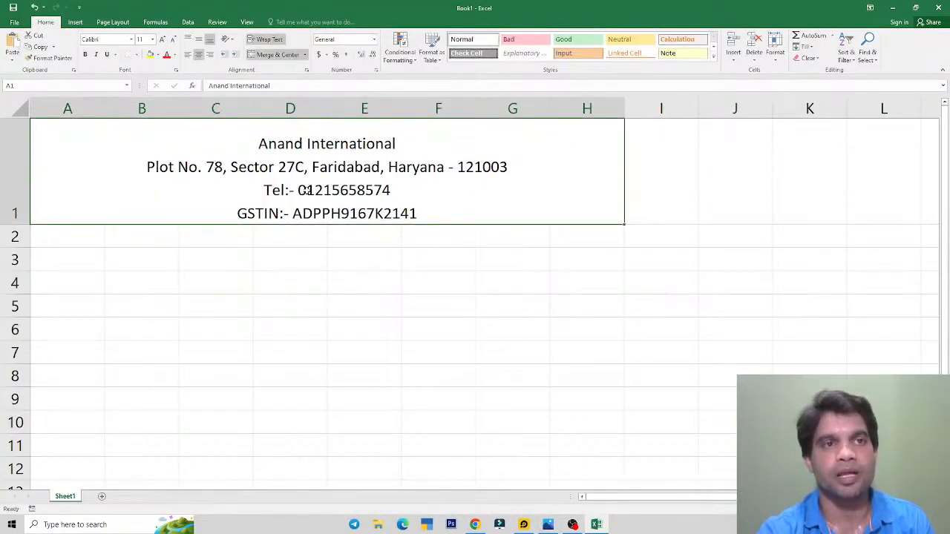
{"action": "left_click", "coordinate": [165, 42]}
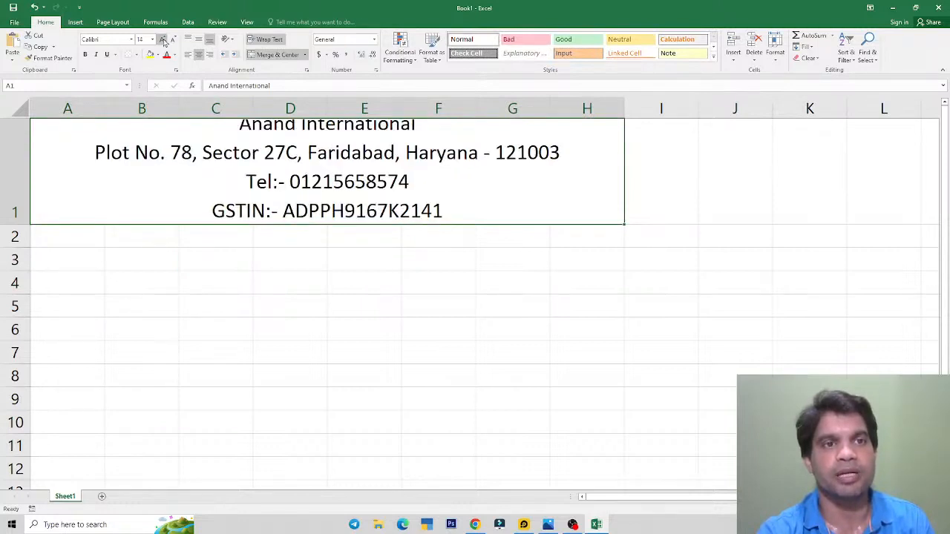
{"action": "left_click", "coordinate": [171, 39]}
{"action": "left_click", "coordinate": [172, 40]}
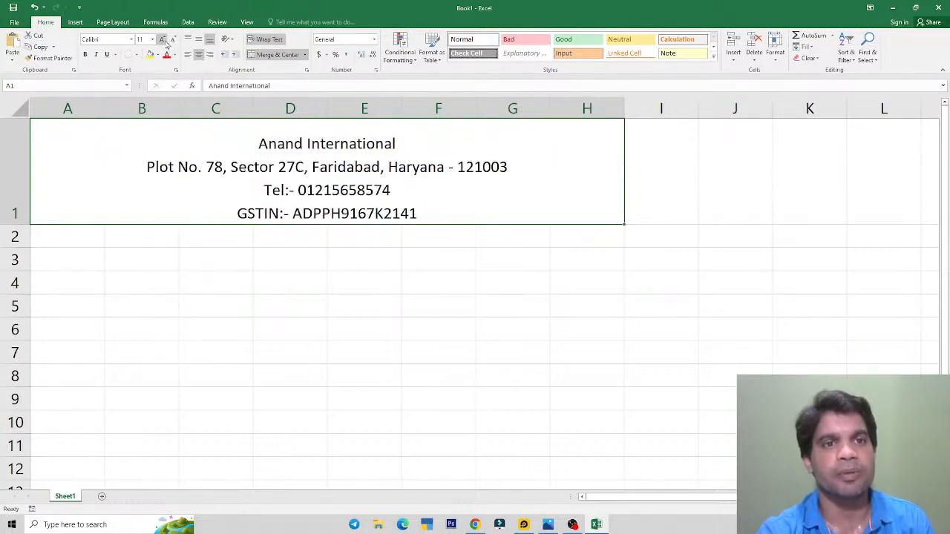
{"action": "left_click", "coordinate": [162, 41]}
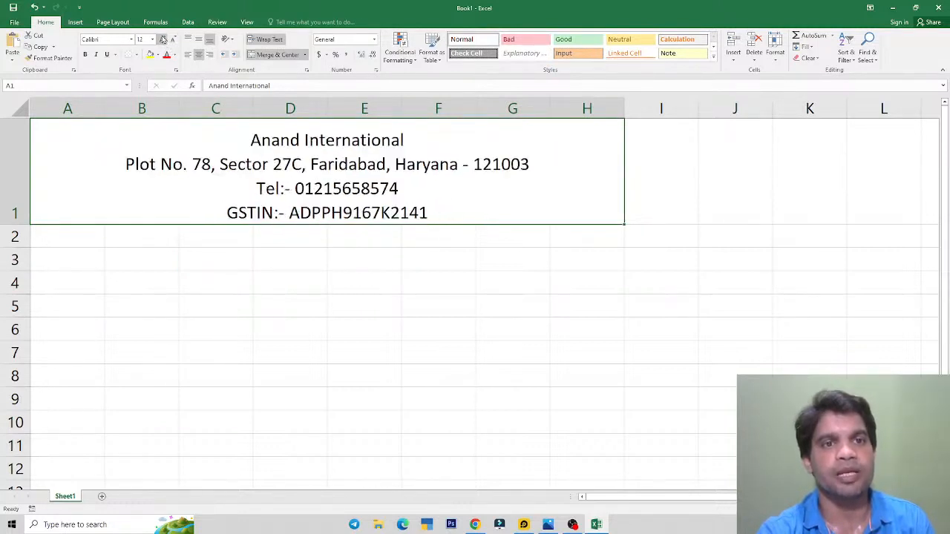
Step: Make the 'Anand International' line size 18 and bold
{"action": "double_click", "coordinate": [293, 141]}
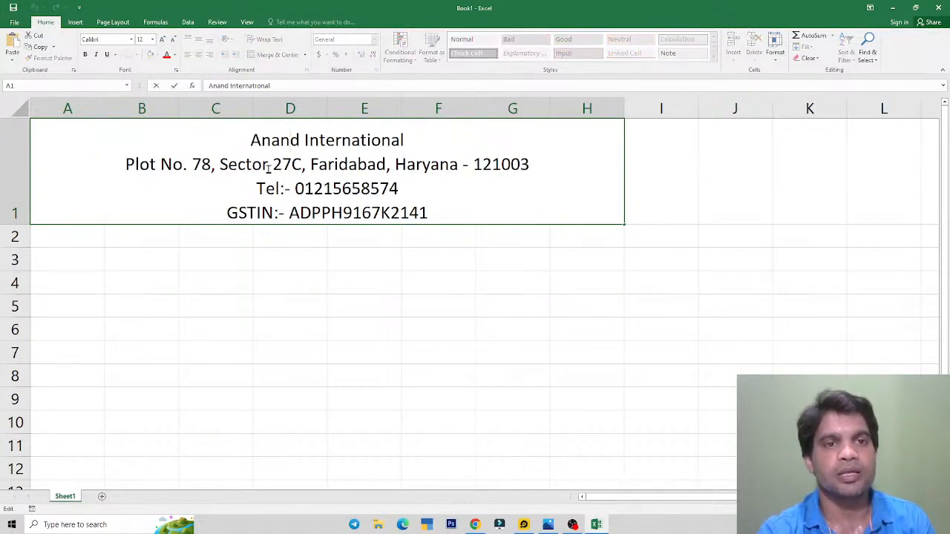
{"action": "key", "text": "Escape"}
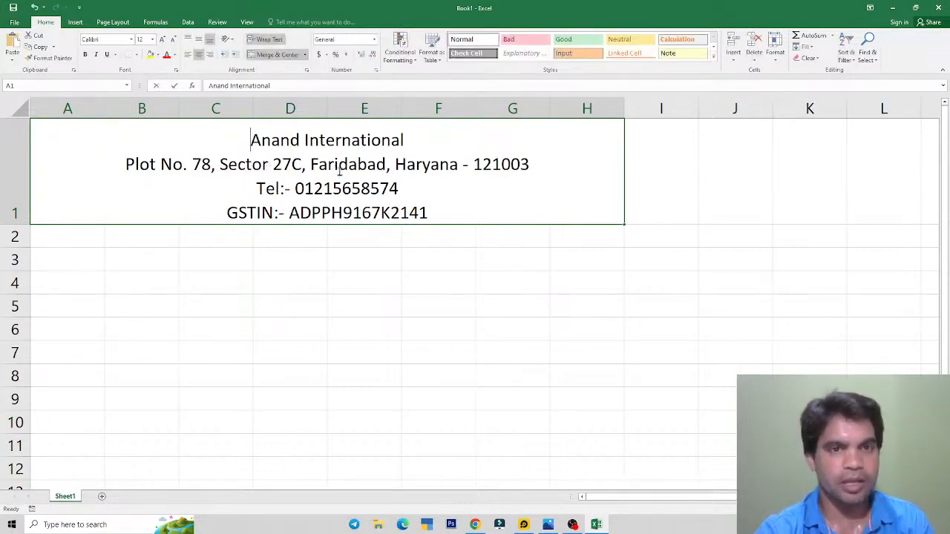
{"action": "double_click", "coordinate": [339, 169]}
{"action": "left_click_drag", "start_coordinate": [250, 140], "coordinate": [405, 141]}
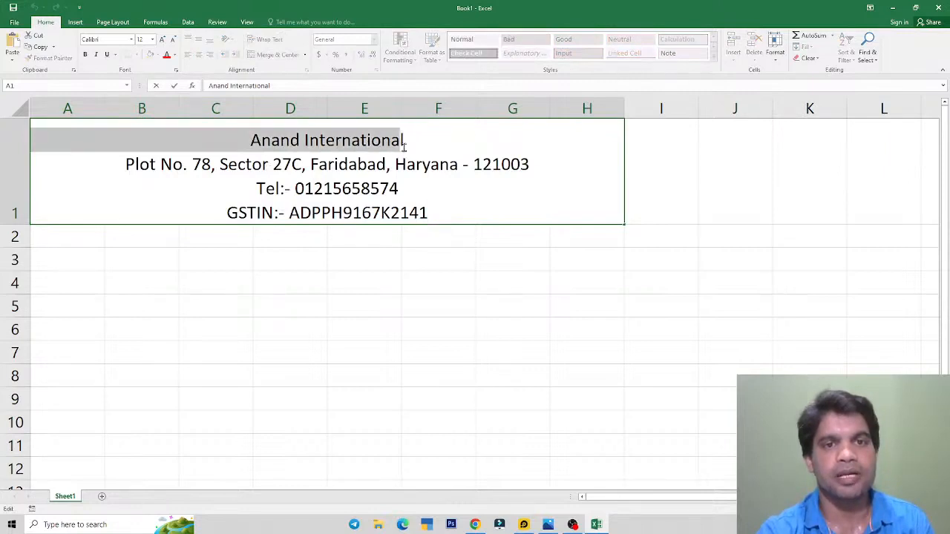
{"action": "left_click", "coordinate": [162, 39]}
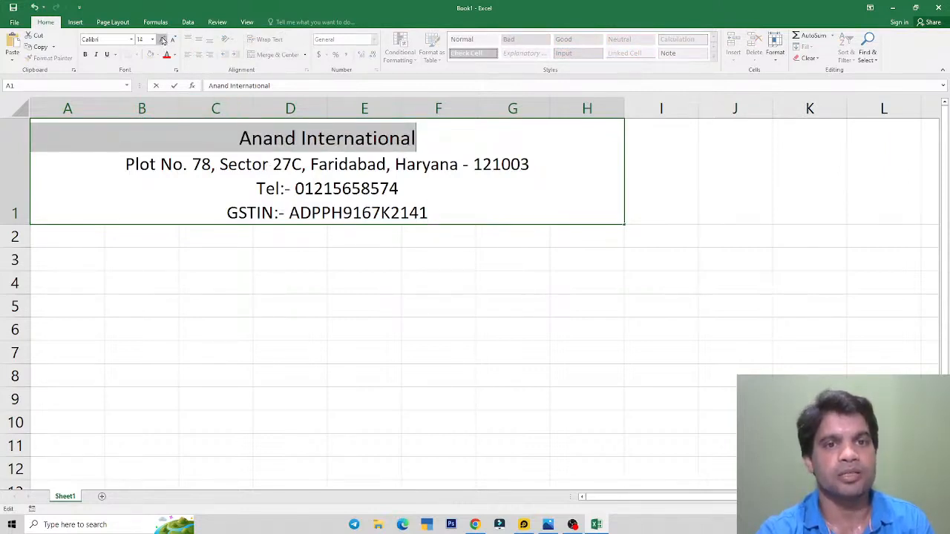
{"action": "left_click", "coordinate": [163, 39]}
{"action": "left_click", "coordinate": [162, 39]}
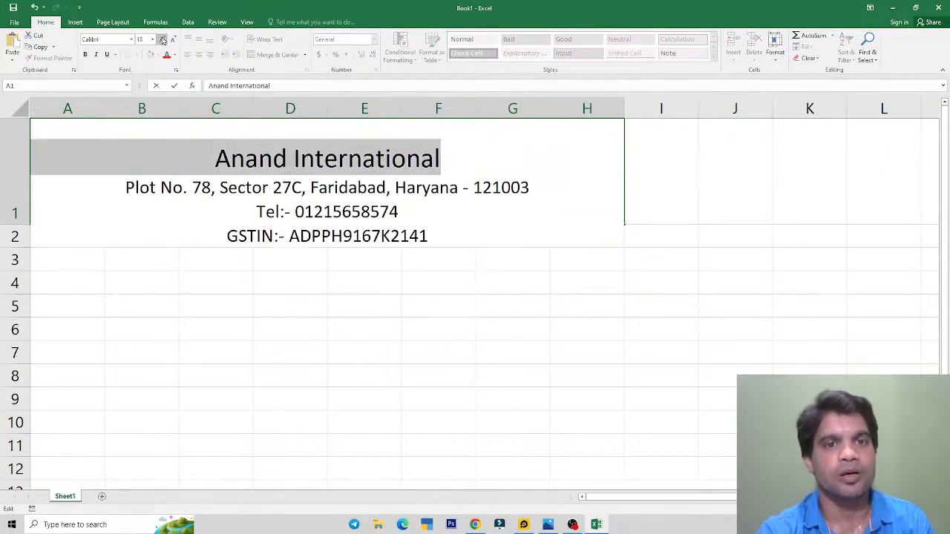
{"action": "left_click", "coordinate": [84, 54]}
{"action": "left_click_drag", "start_coordinate": [390, 327], "coordinate": [403, 324]}
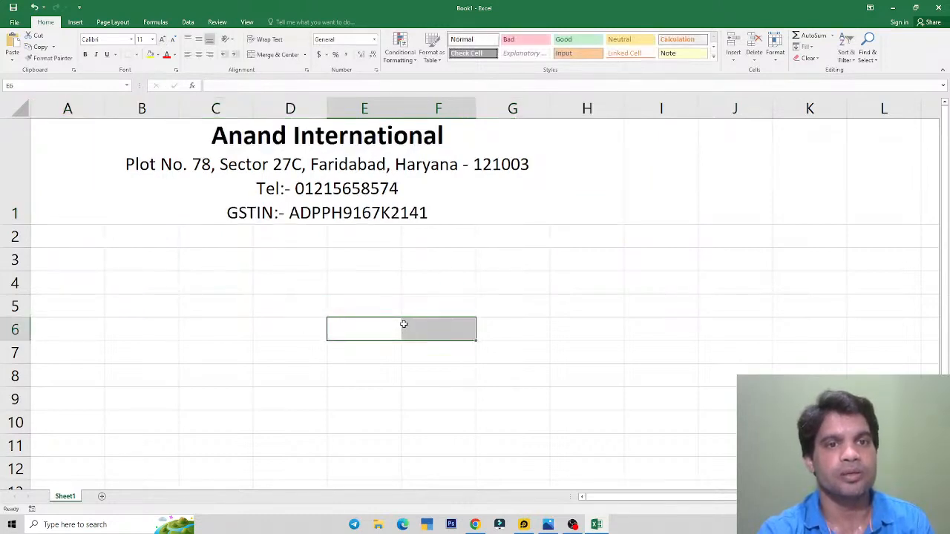
{"action": "left_click", "coordinate": [165, 201]}
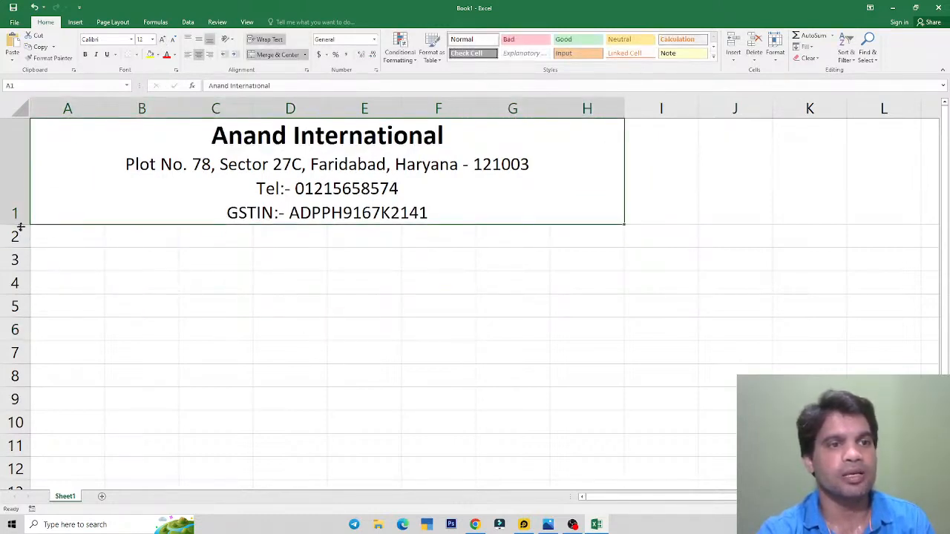
Step: Make row 1 taller and centre the company header text vertically
{"action": "left_click_drag", "start_coordinate": [21, 226], "coordinate": [23, 240]}
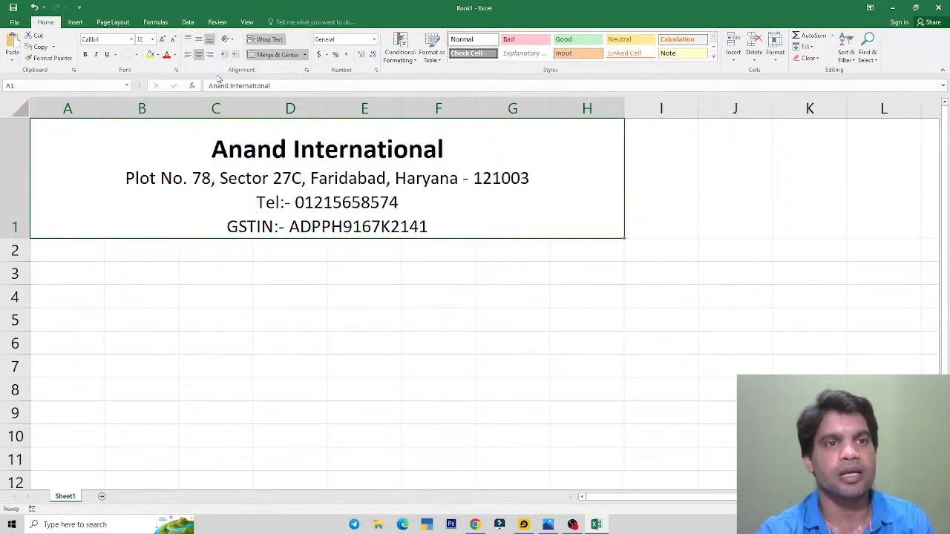
{"action": "left_click", "coordinate": [200, 41]}
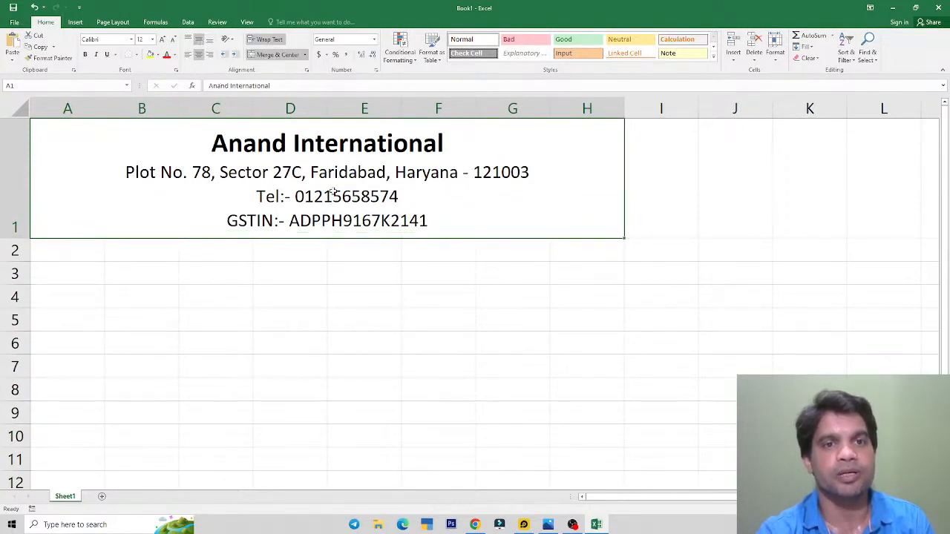
{"action": "key", "text": "alt+Tab"}
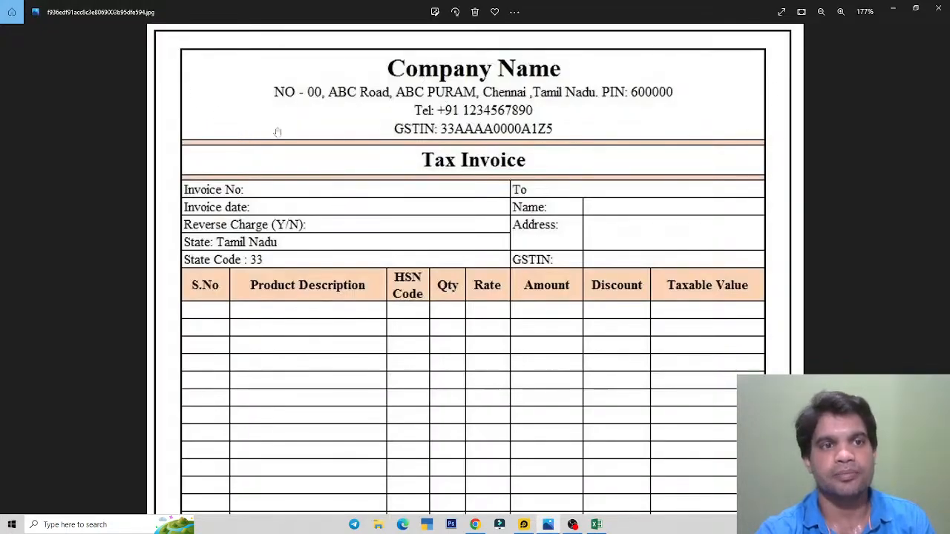
{"action": "key", "text": "alt+Tab"}
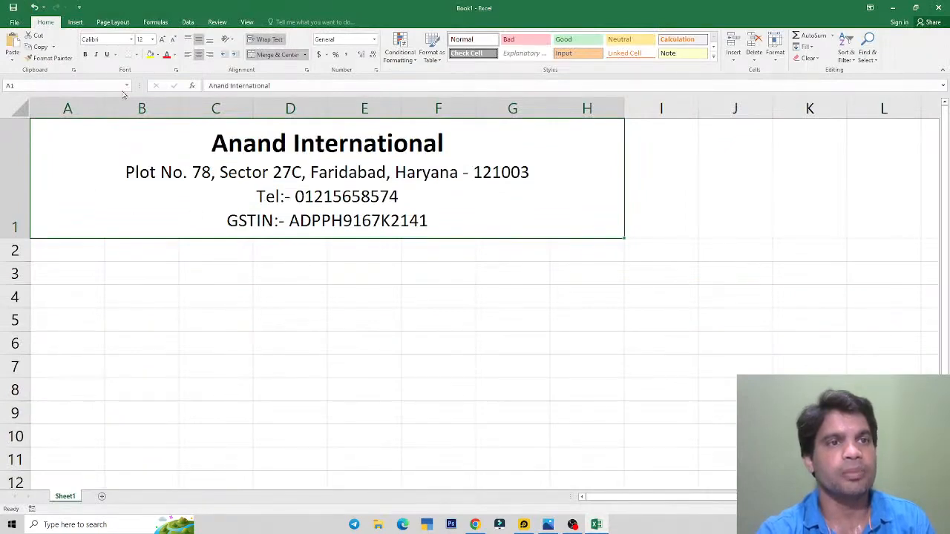
Step: Apply All Borders to the merged A1 header block
{"action": "left_click", "coordinate": [136, 54]}
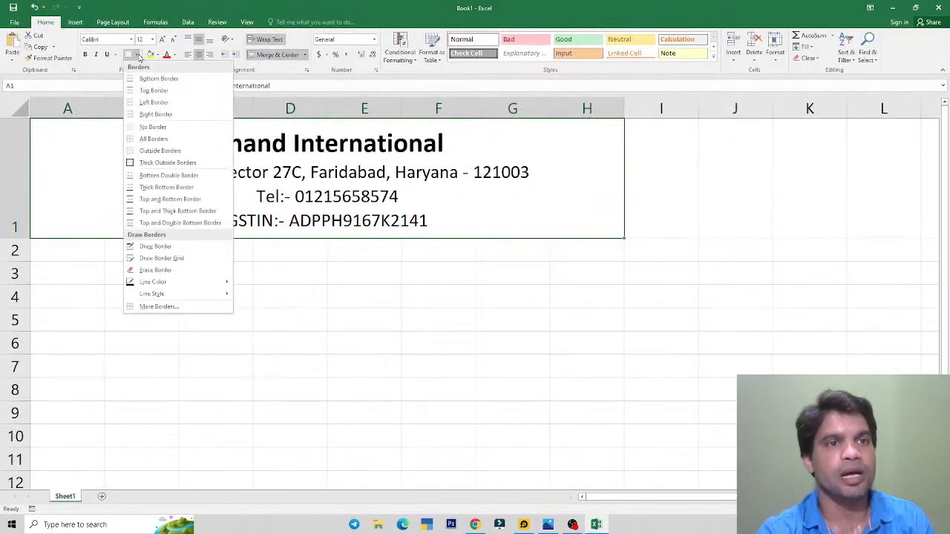
{"action": "left_click", "coordinate": [158, 139]}
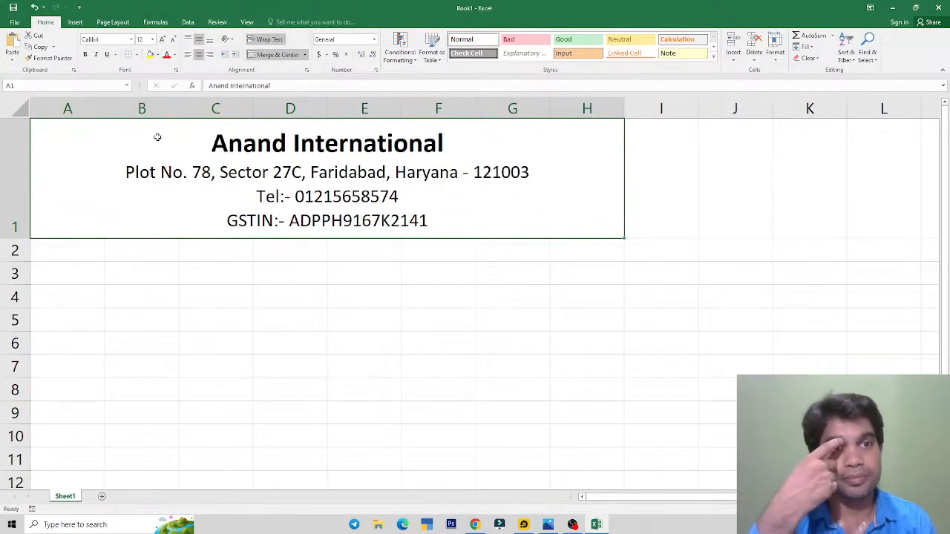
{"action": "key", "text": "alt+Tab"}
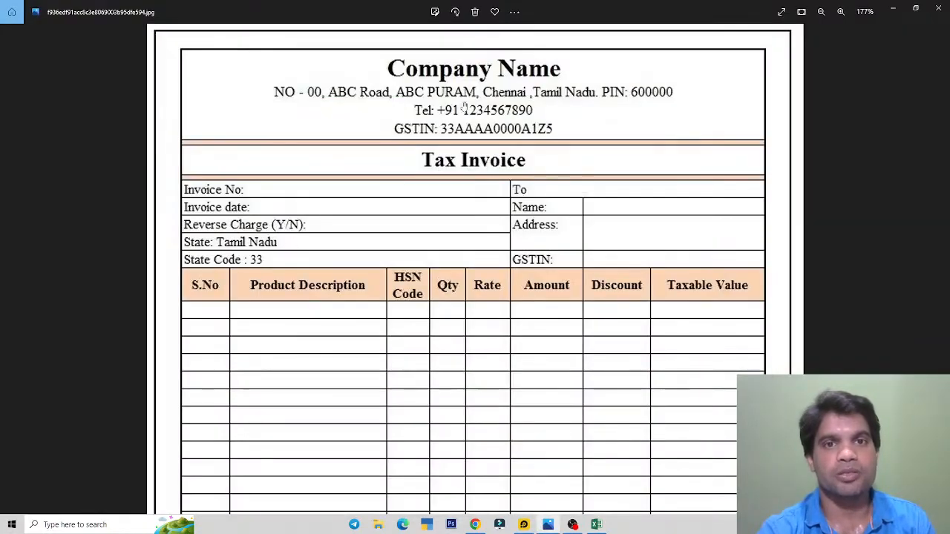
{"action": "key", "text": "alt+Tab"}
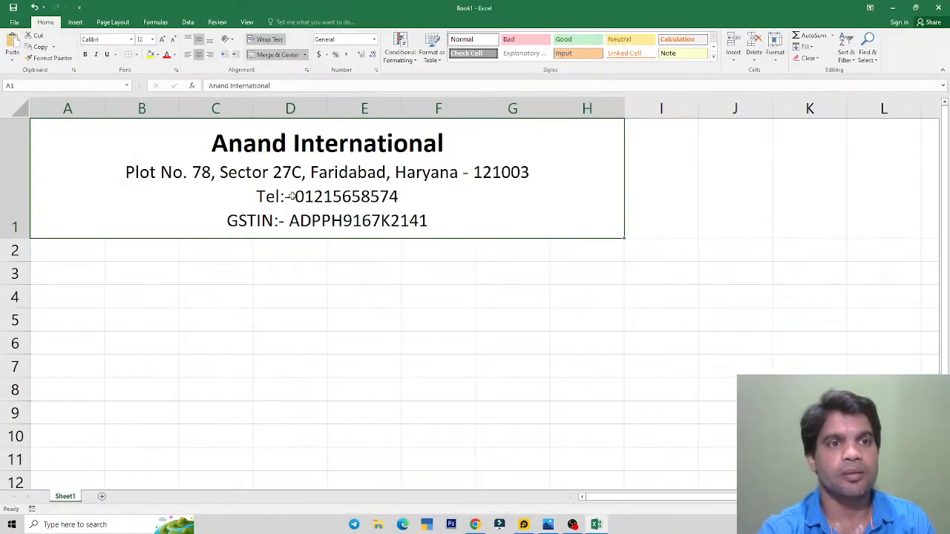
{"action": "left_click", "coordinate": [15, 22]}
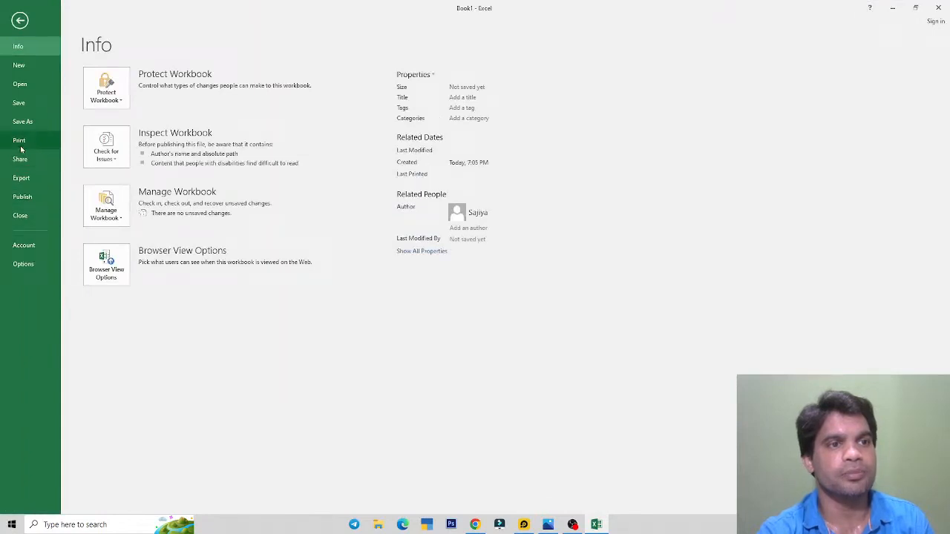
Step: Preview the printed page with the bordered header, then show the desktop
{"action": "left_click", "coordinate": [20, 144]}
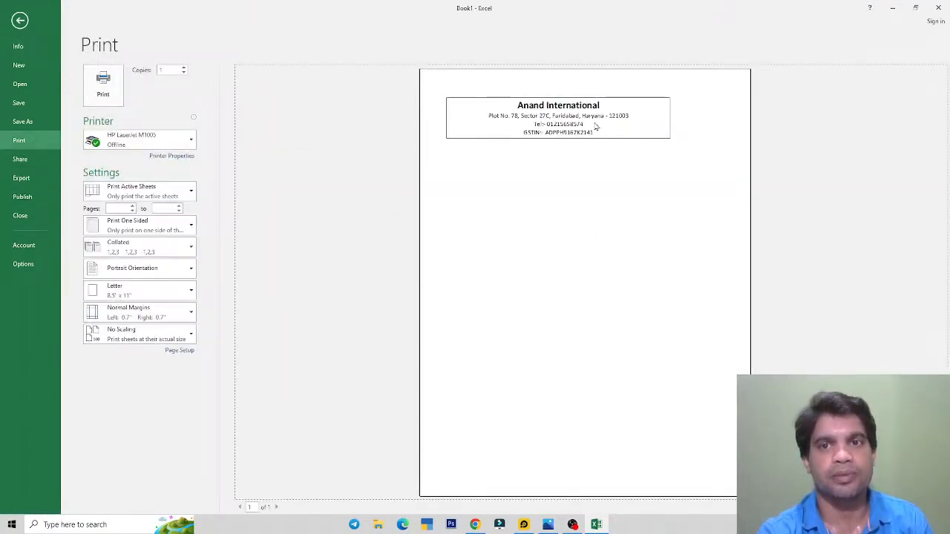
{"action": "key", "text": "super+d"}
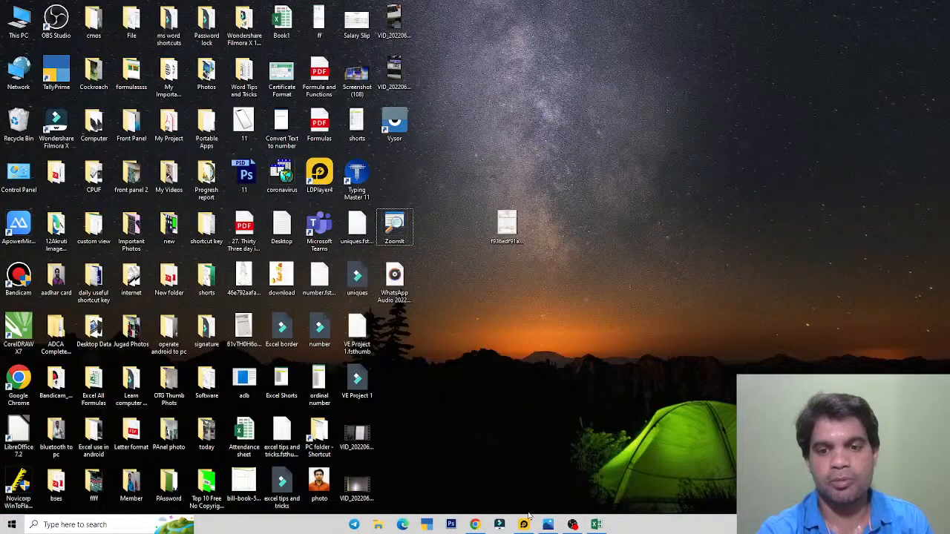
Step: Check the YouTube Studio live page, then return to Excel's print preview
{"action": "left_click", "coordinate": [475, 525]}
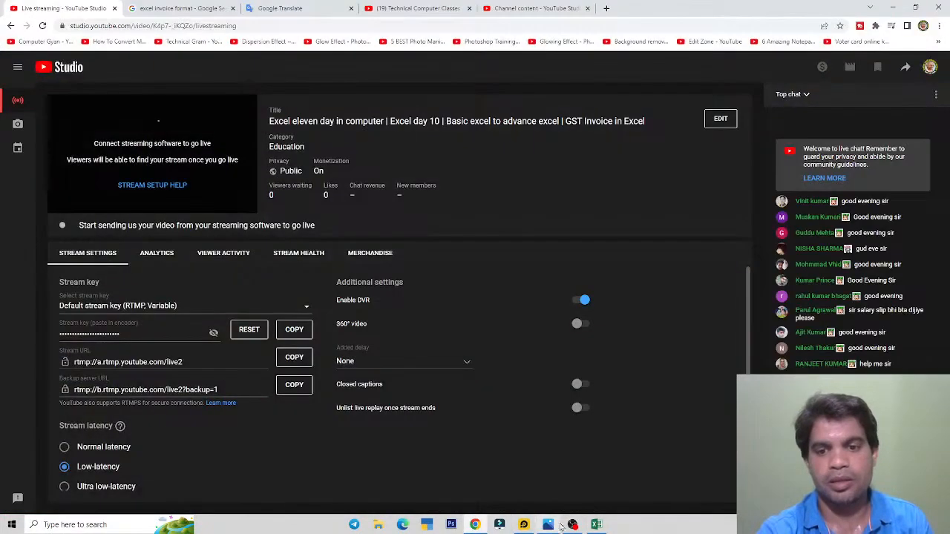
{"action": "key", "text": "alt+Tab"}
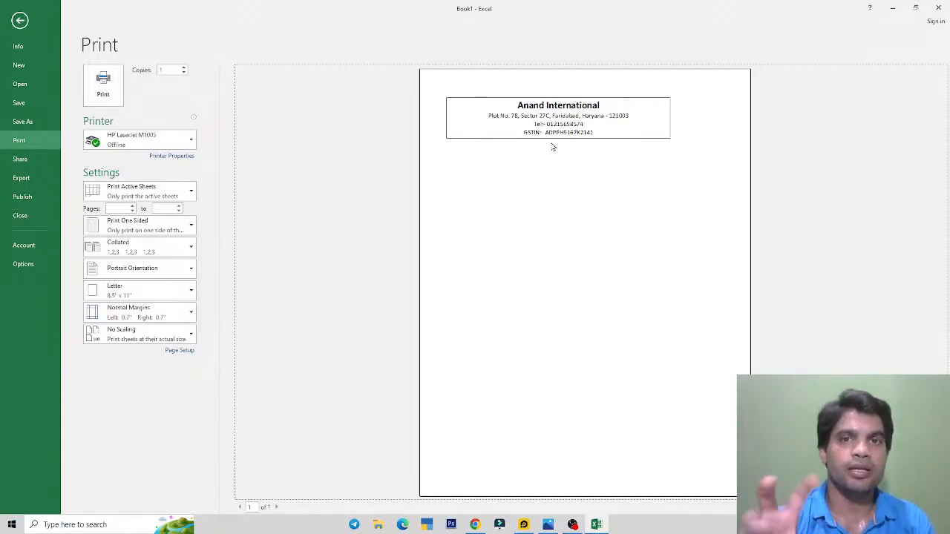
Step: Return to Excel and leave print preview for the worksheet
{"action": "key", "text": "alt+Tab"}
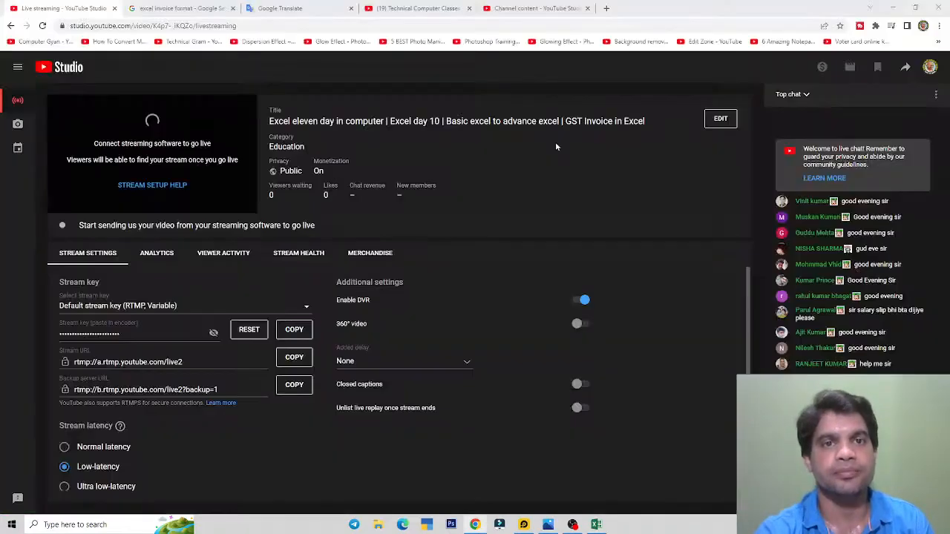
{"action": "left_click", "coordinate": [597, 526]}
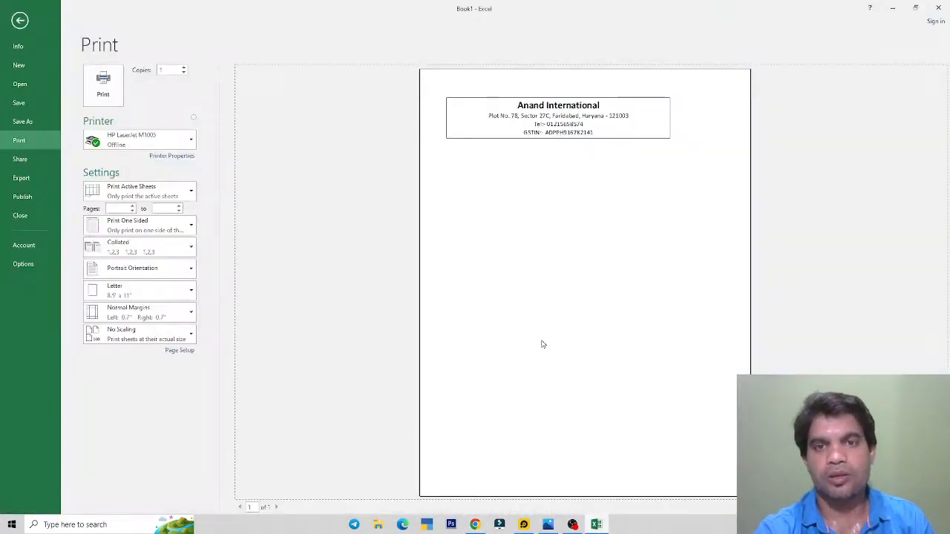
{"action": "left_click", "coordinate": [20, 20]}
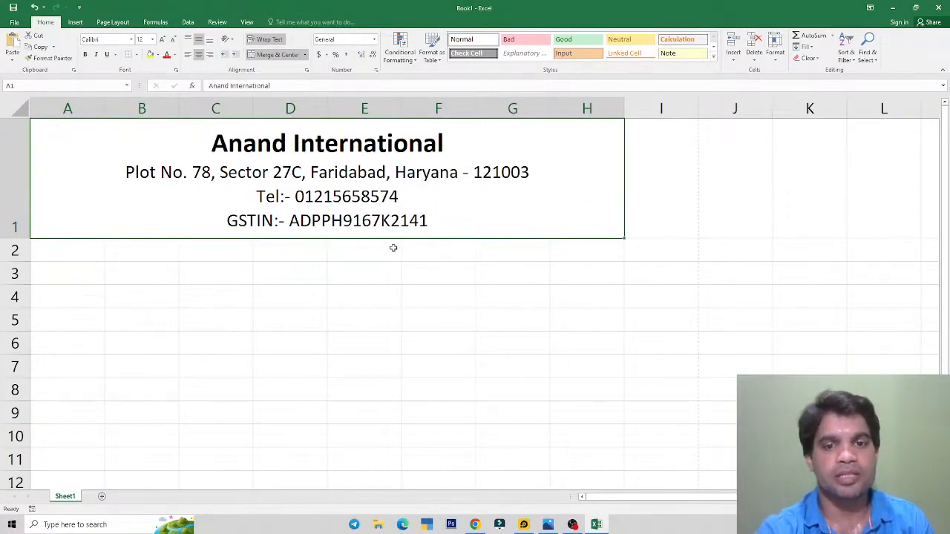
Step: Compare with the reference invoice and select cells A2 through H2
{"action": "left_click", "coordinate": [524, 524]}
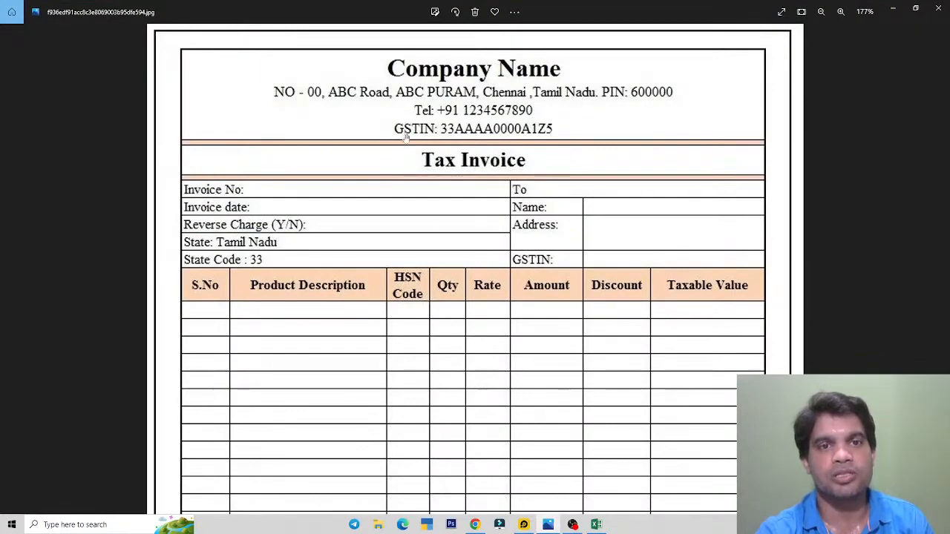
{"action": "scroll", "coordinate": [448, 177], "scroll_direction": "up", "scroll_amount": 2}
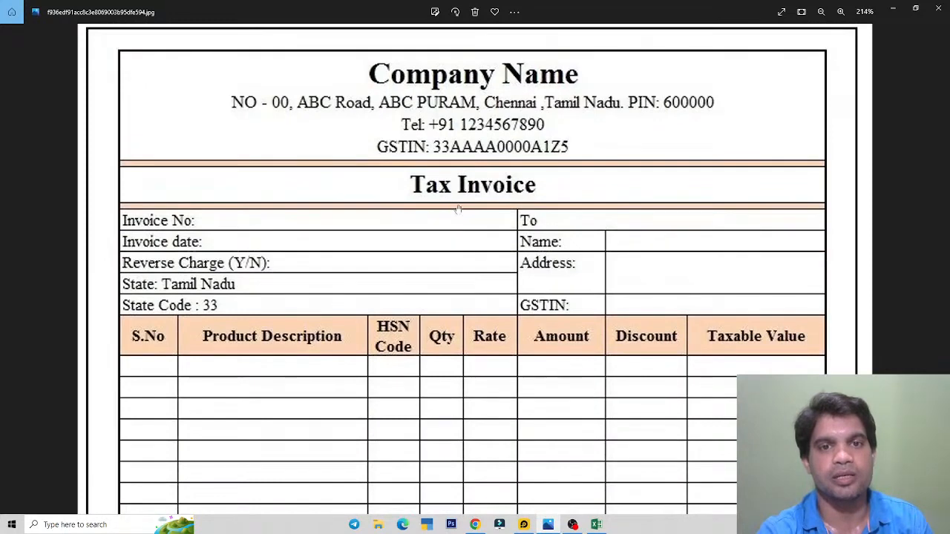
{"action": "key", "text": "alt+Tab"}
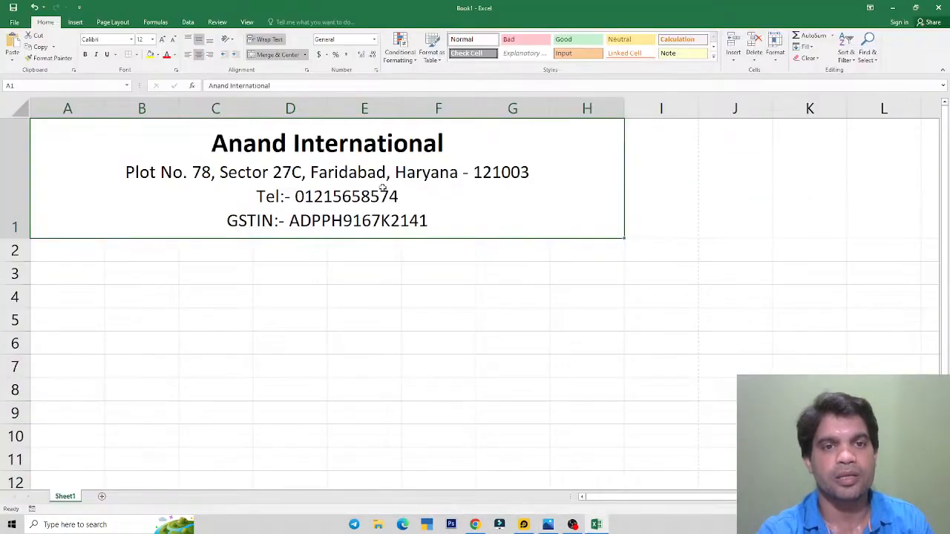
{"action": "left_click", "coordinate": [110, 247]}
{"action": "left_click_drag", "start_coordinate": [66, 248], "coordinate": [566, 245]}
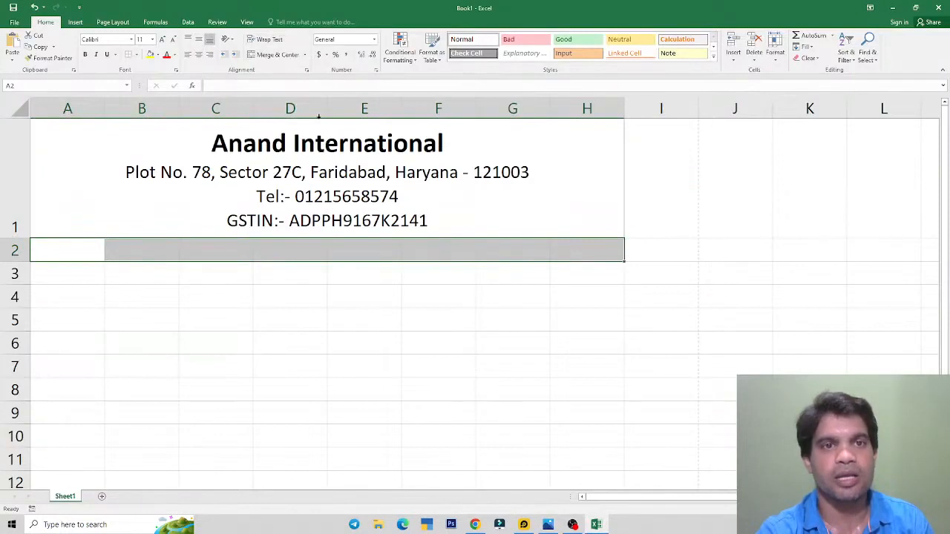
Step: Merge A2:H2, shrink row 2 to a thin strip, and fill it gold
{"action": "left_click", "coordinate": [276, 54]}
{"action": "left_click_drag", "start_coordinate": [13, 260], "coordinate": [19, 243]}
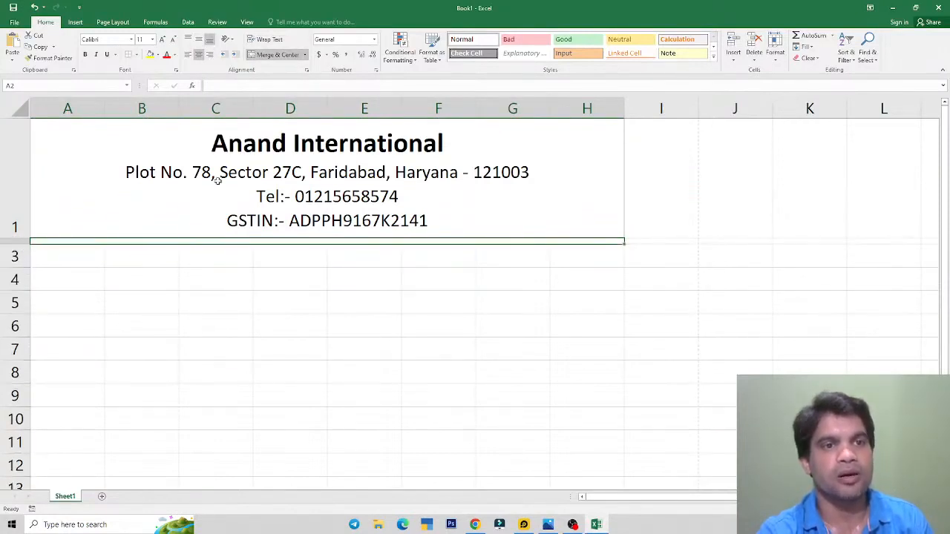
{"action": "left_click", "coordinate": [156, 55]}
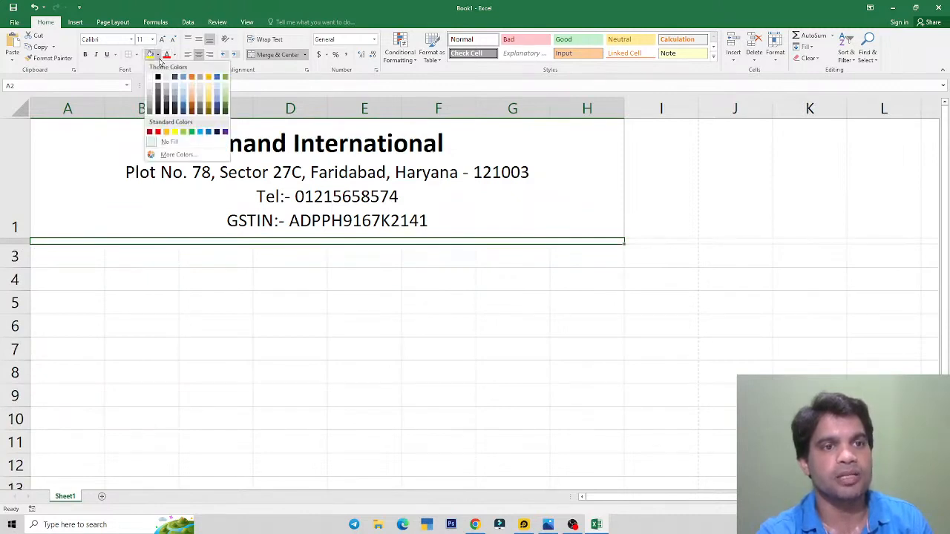
{"action": "left_click", "coordinate": [167, 132]}
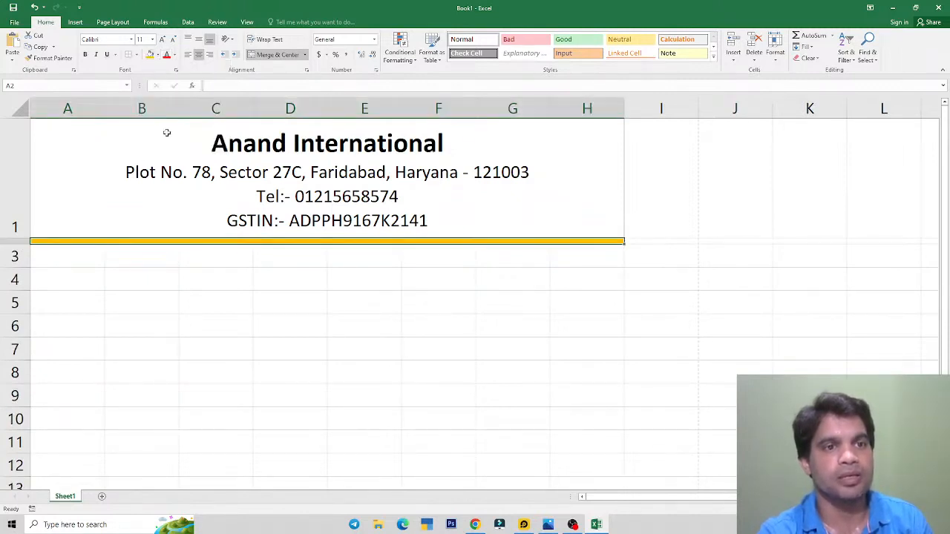
Step: Recolour the row 2 band with custom salmon RGB 214/135/104, then select A3:H3
{"action": "left_click", "coordinate": [157, 55]}
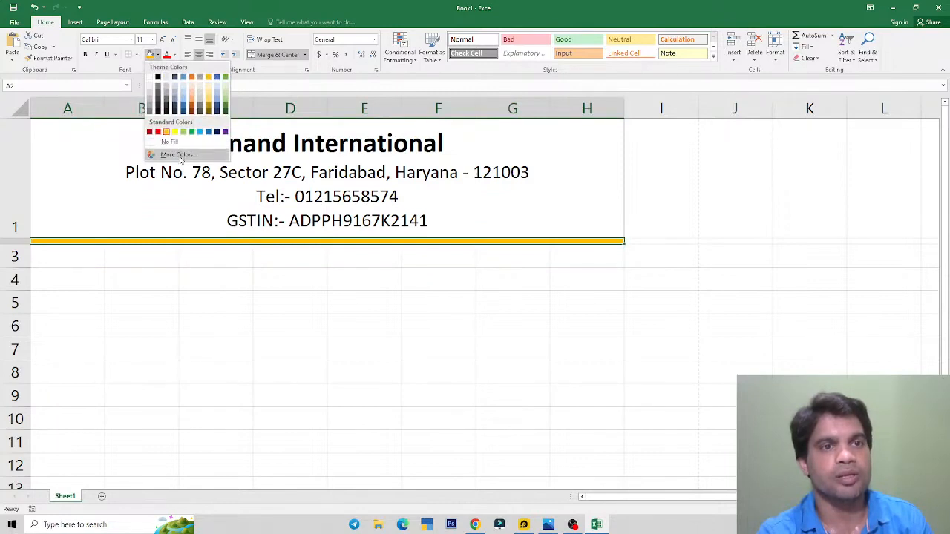
{"action": "left_click", "coordinate": [169, 156]}
{"action": "mouse_move", "coordinate": [143, 210]}
{"action": "left_mouse_down"}
{"action": "mouse_move", "coordinate": [141, 220]}
{"action": "mouse_move", "coordinate": [134, 201]}
{"action": "left_mouse_up"}
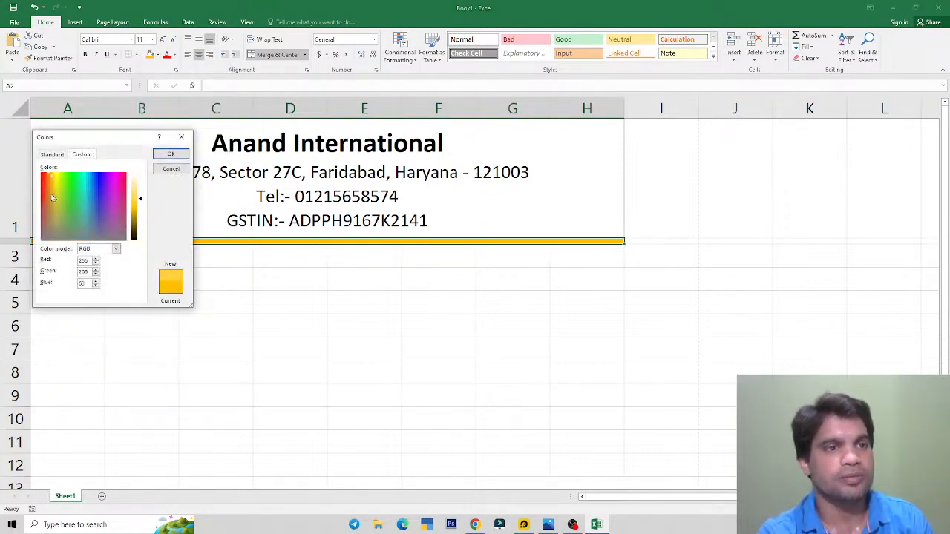
{"action": "left_click_drag", "start_coordinate": [51, 197], "coordinate": [45, 206]}
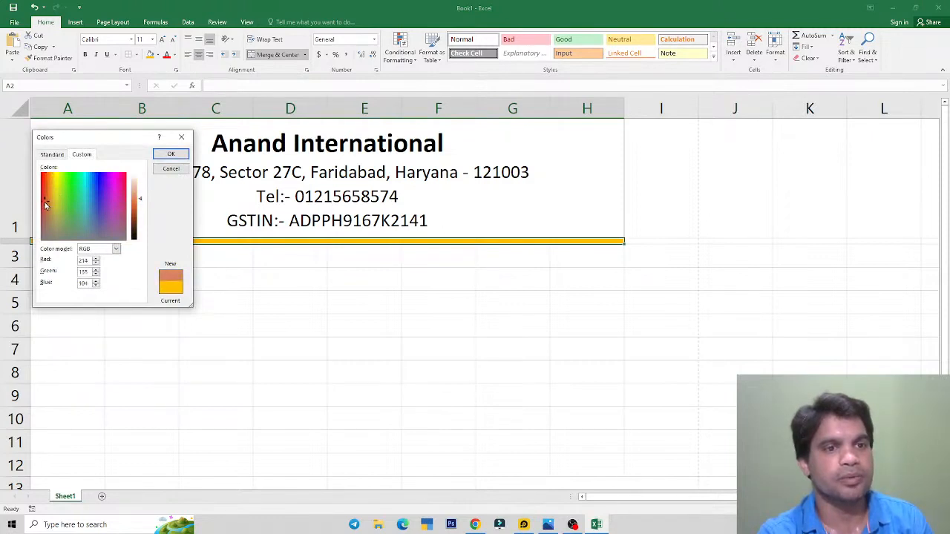
{"action": "left_click", "coordinate": [170, 154]}
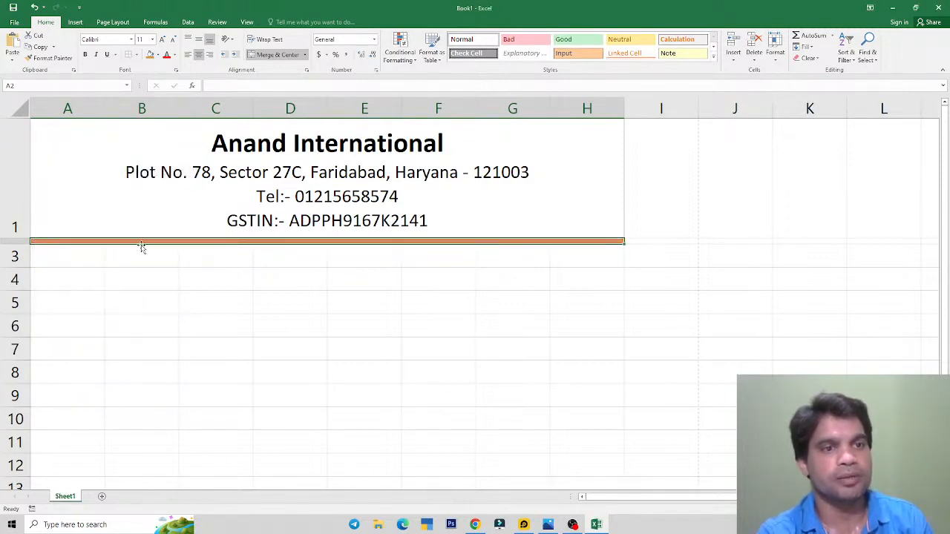
{"action": "left_click", "coordinate": [59, 259]}
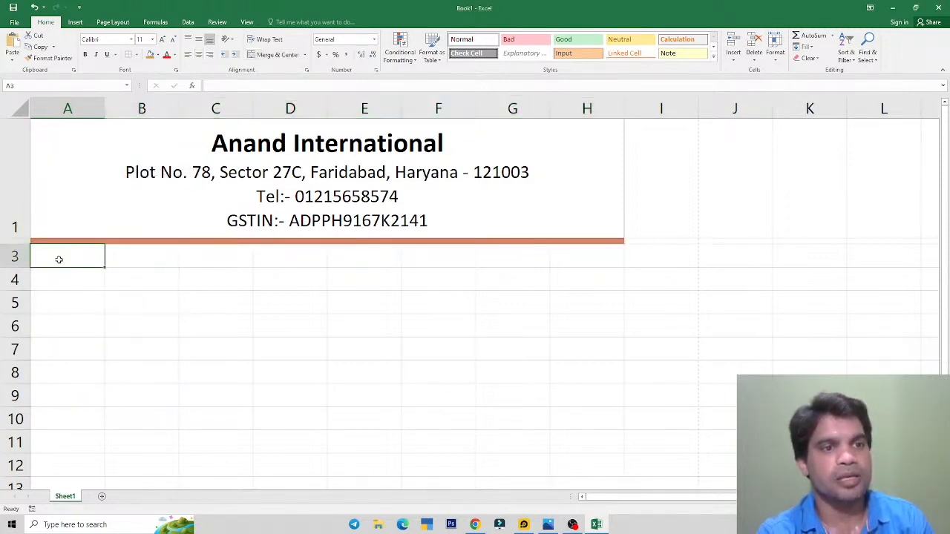
{"action": "left_click_drag", "start_coordinate": [74, 256], "coordinate": [573, 257]}
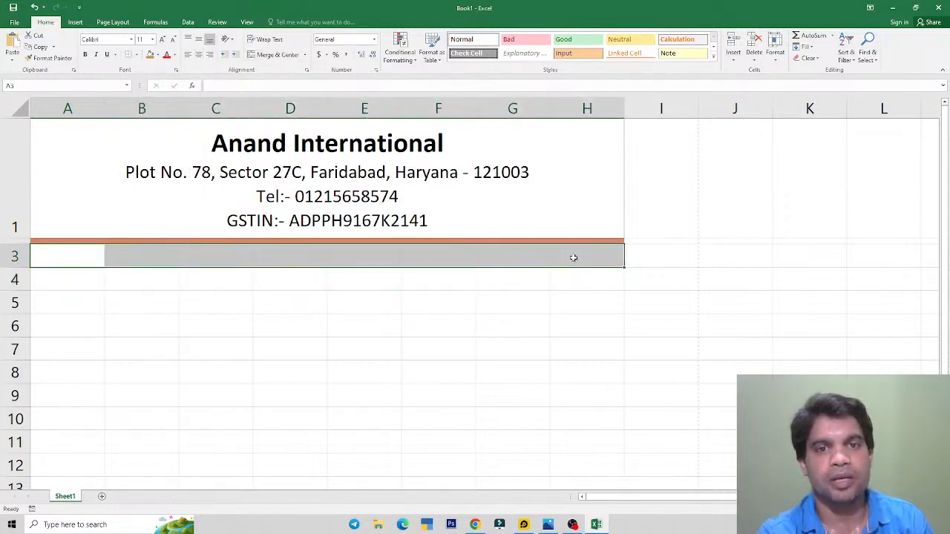
Step: Merge A3:H3 and enter the title 'Tax Invoice'
{"action": "key", "text": "alt+Tab"}
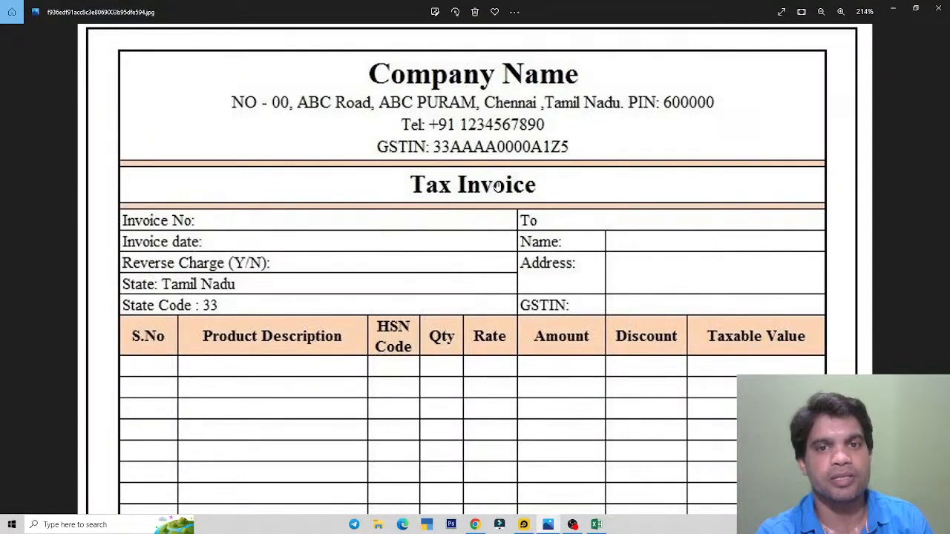
{"action": "key", "text": "alt+Tab"}
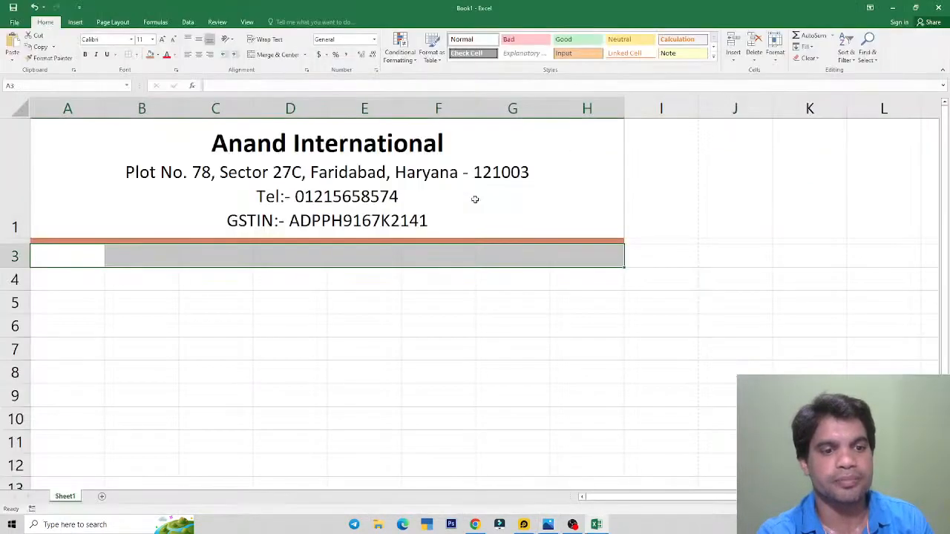
{"action": "left_click_drag", "start_coordinate": [92, 257], "coordinate": [568, 244]}
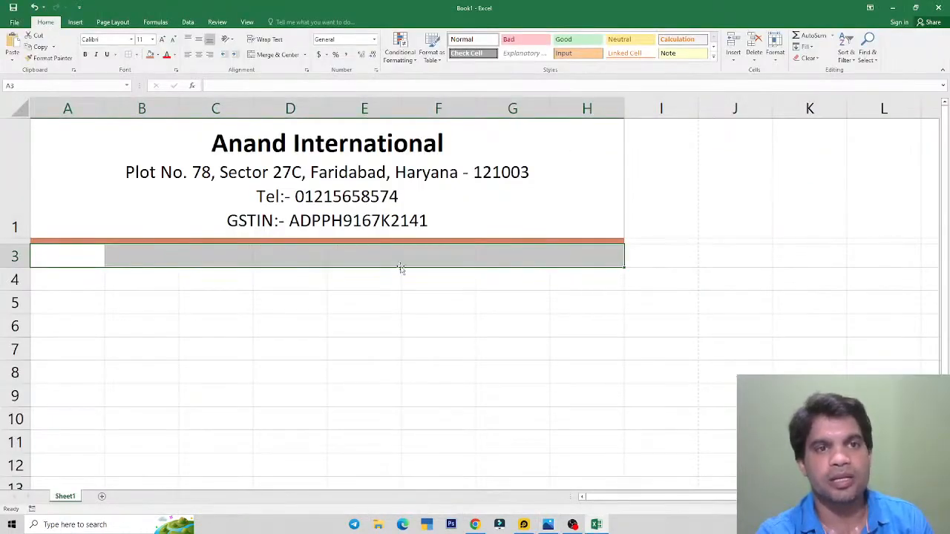
{"action": "left_click", "coordinate": [276, 54]}
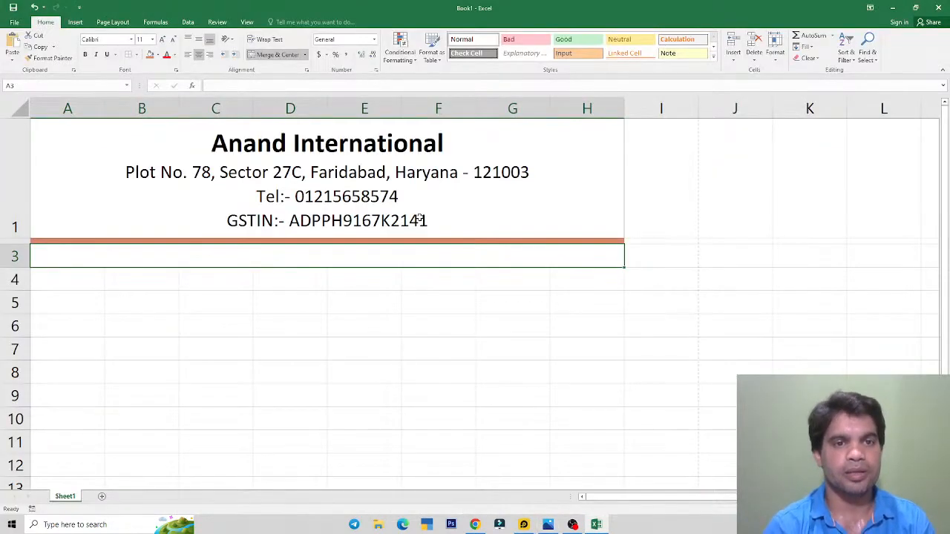
{"action": "type", "text": "Tax Invoce"}
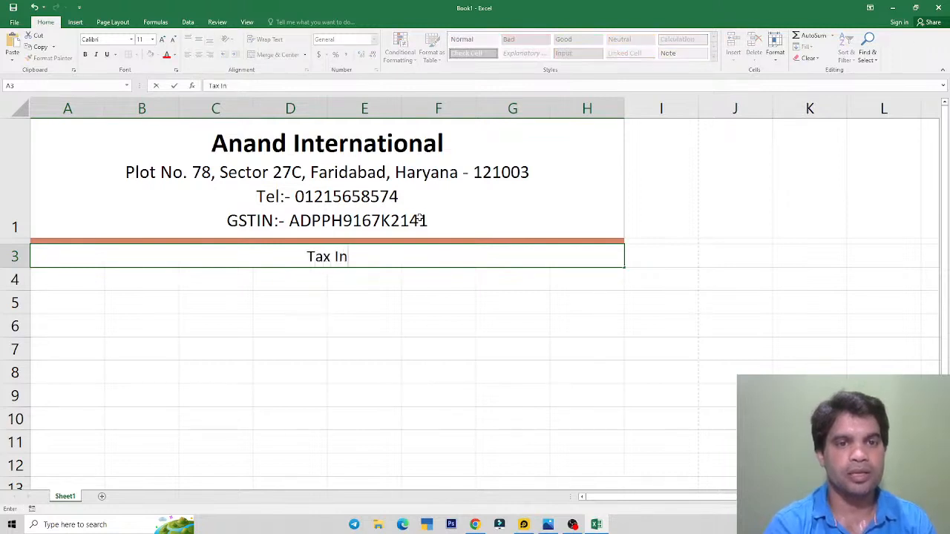
{"action": "key", "text": "BackSpace"}
{"action": "key", "text": "BackSpace"}
{"action": "type", "text": "ice"}
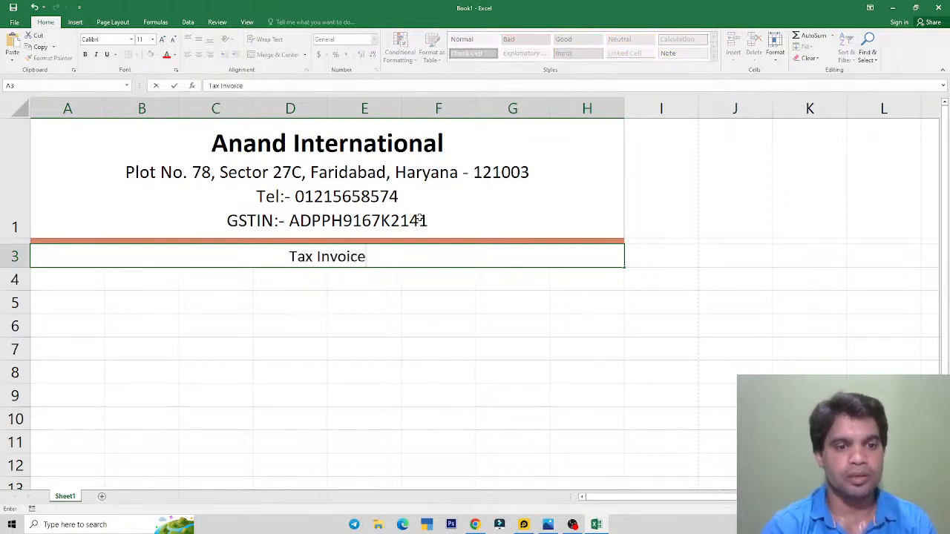
{"action": "key", "text": "Return"}
Step: Enlarge the Tax Invoice title to 14 pt and make it bold
{"action": "key", "text": "Up"}
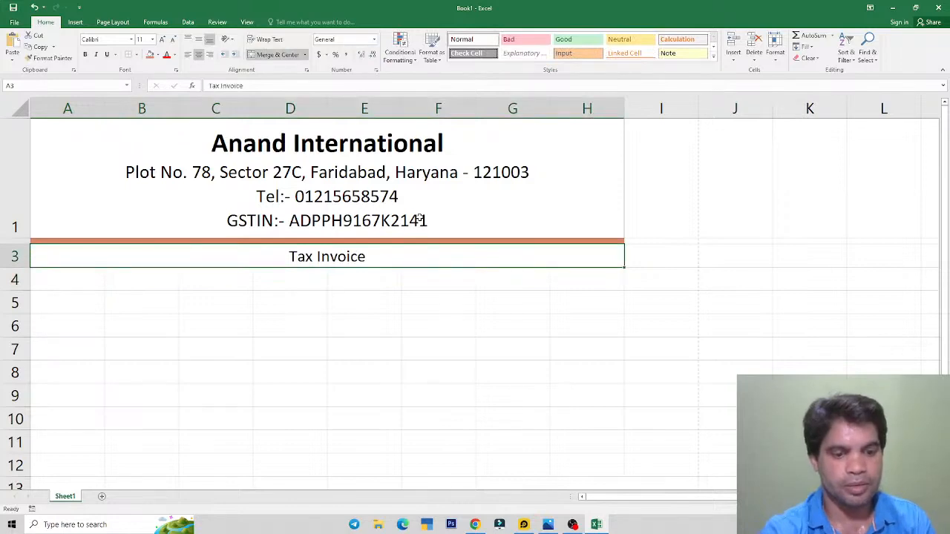
{"action": "left_click", "coordinate": [163, 41]}
{"action": "key", "text": "alt+Tab"}
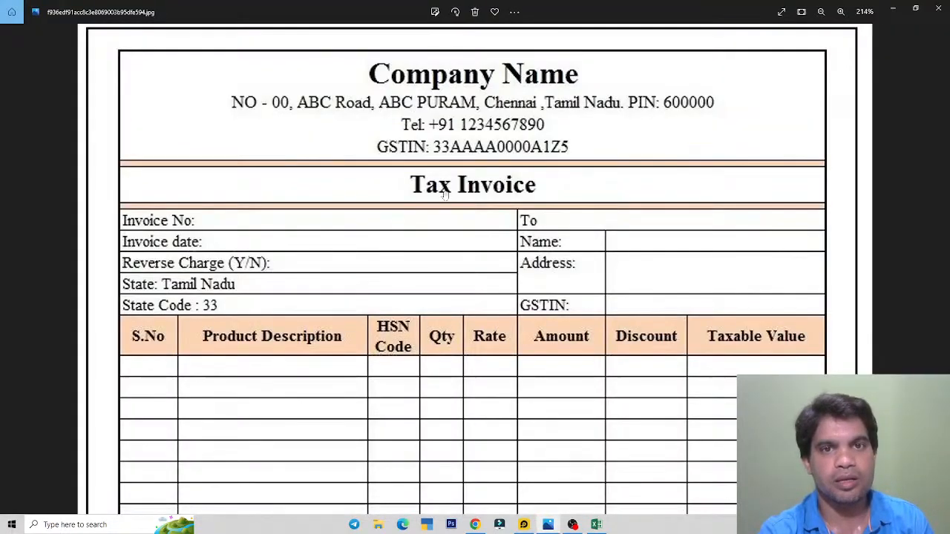
{"action": "key", "text": "alt+Tab"}
{"action": "left_click", "coordinate": [163, 41]}
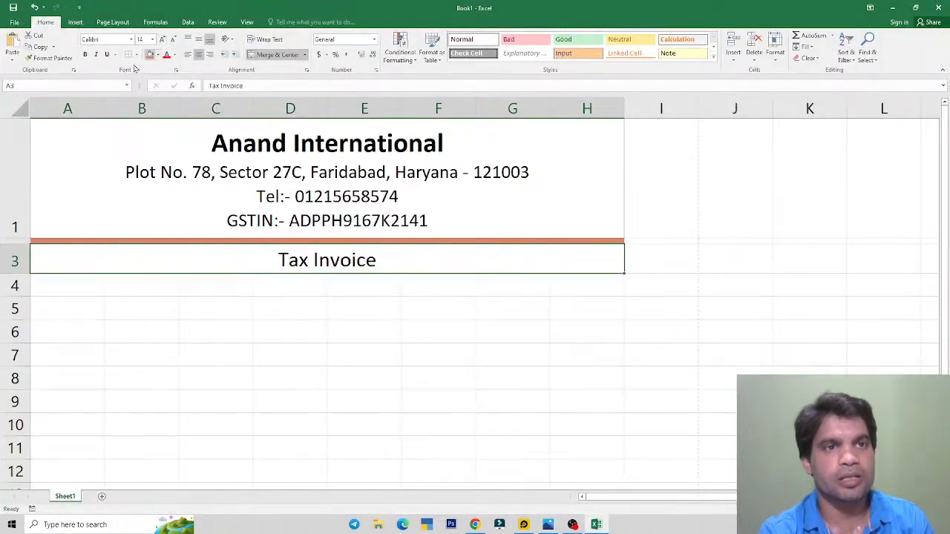
{"action": "left_click", "coordinate": [85, 55]}
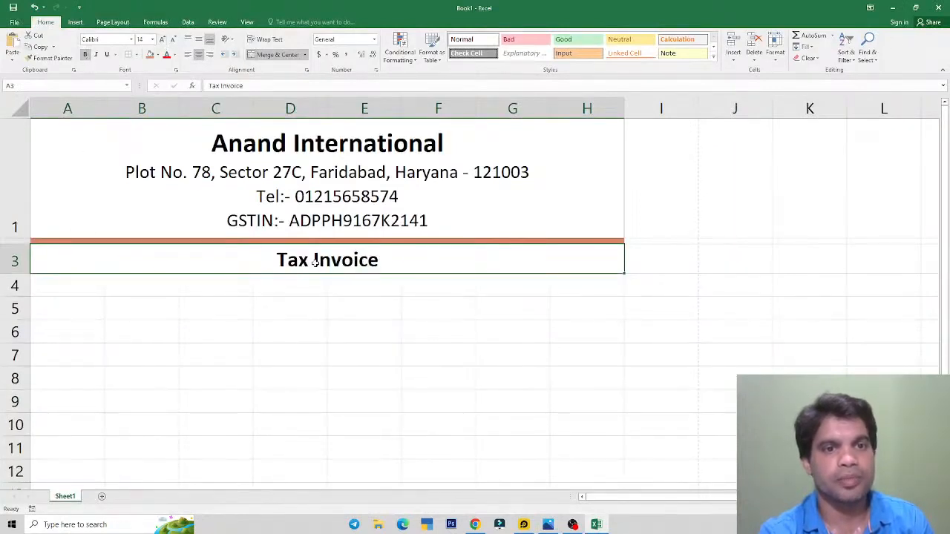
{"action": "left_click", "coordinate": [304, 305]}
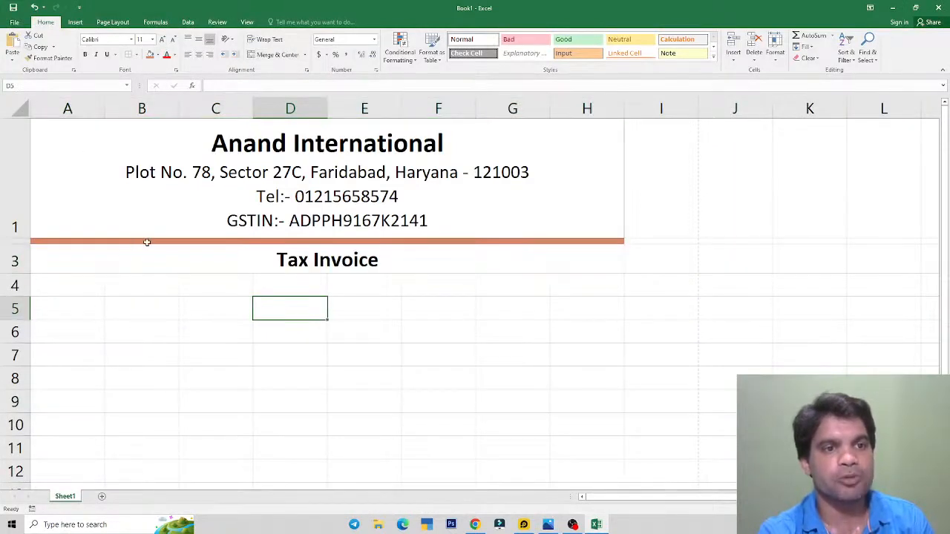
Step: Recolour the row 2 band with custom tan-gold RGB 212/169/105
{"action": "key", "text": "alt+Tab"}
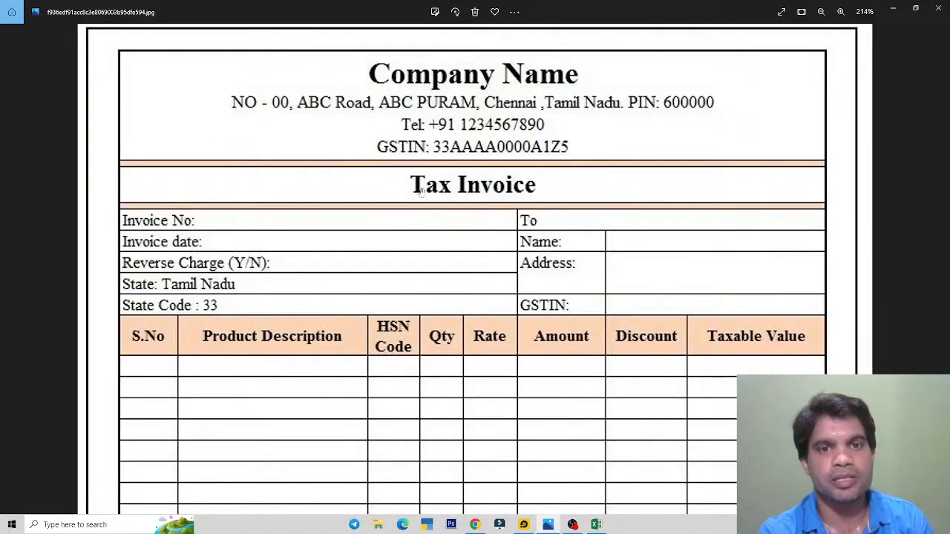
{"action": "key", "text": "alt+Tab"}
{"action": "left_click", "coordinate": [315, 242]}
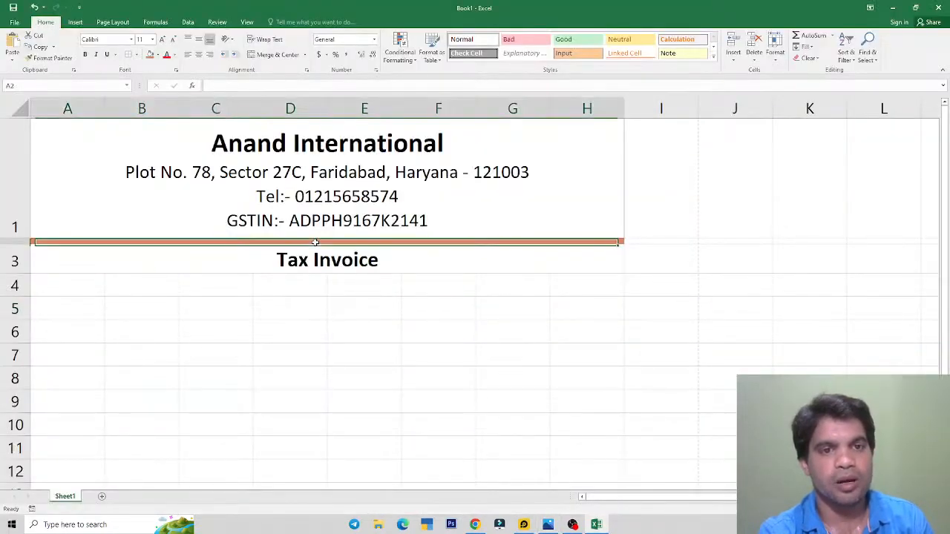
{"action": "left_click", "coordinate": [157, 55]}
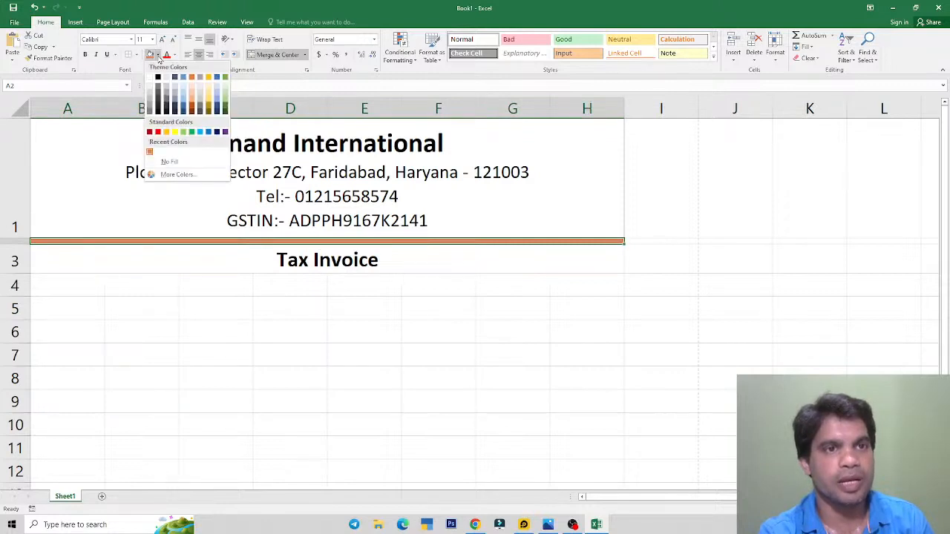
{"action": "left_click", "coordinate": [175, 174]}
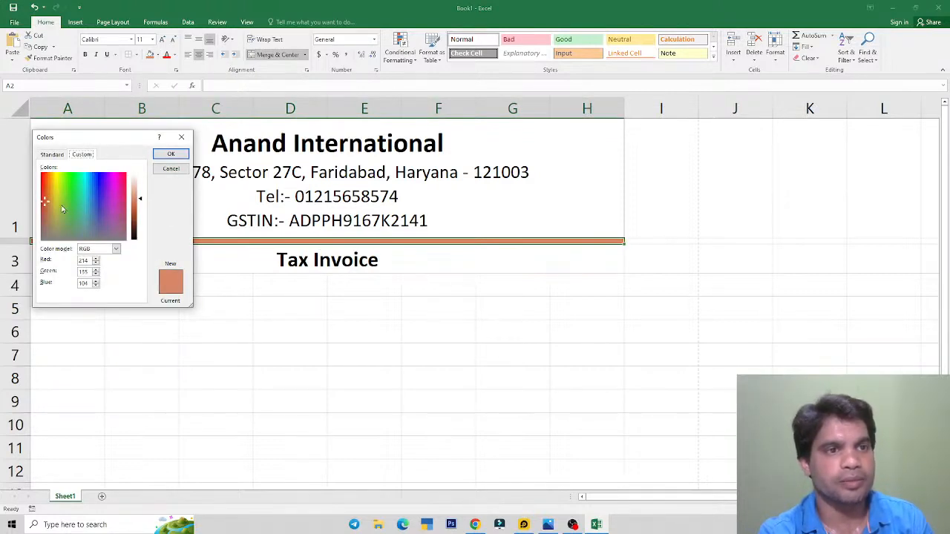
{"action": "left_click", "coordinate": [52, 199]}
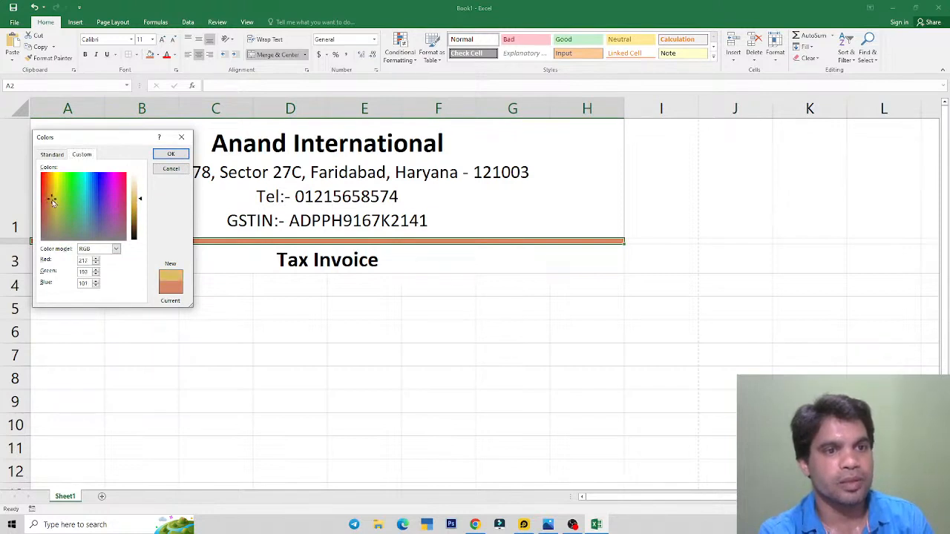
{"action": "left_click_drag", "start_coordinate": [50, 200], "coordinate": [49, 207]}
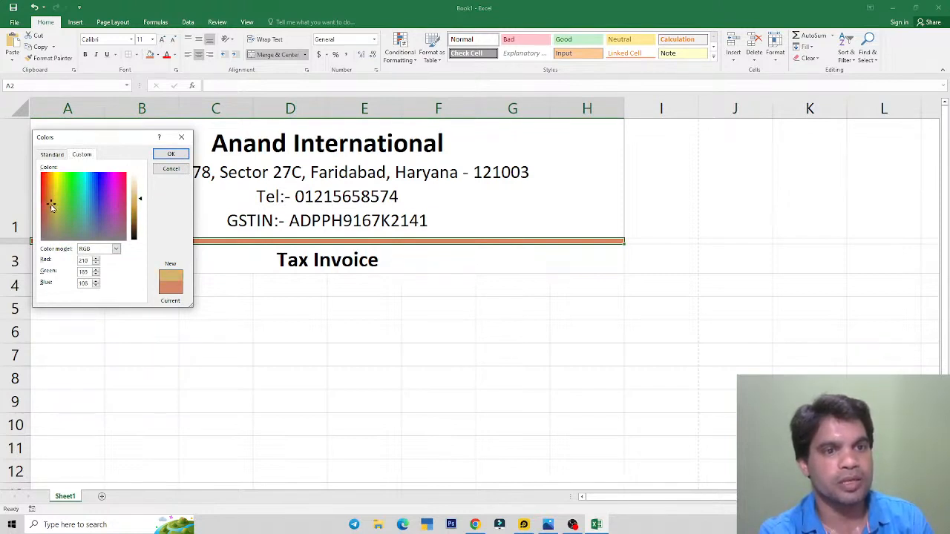
{"action": "left_click", "coordinate": [171, 153]}
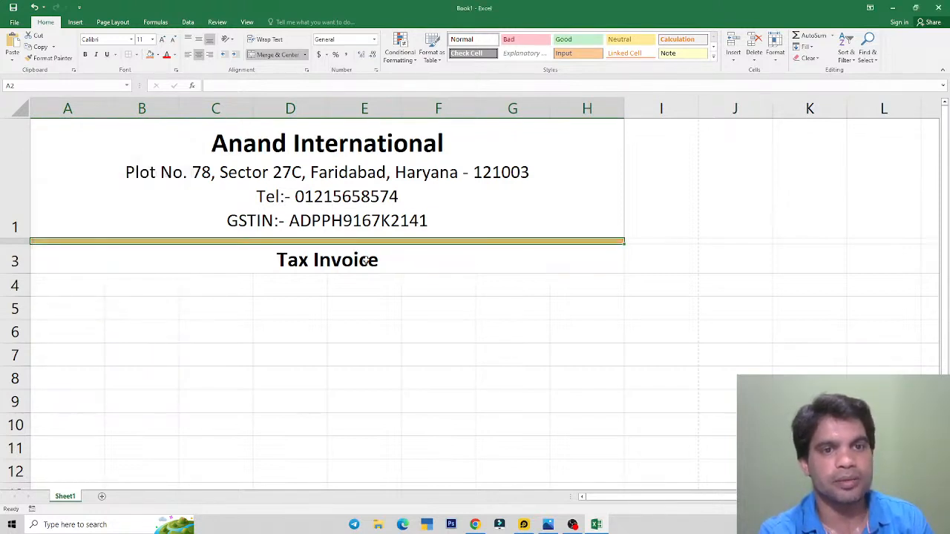
Step: Merge A4:H4 into a single cell
{"action": "left_click", "coordinate": [323, 266]}
{"action": "left_click_drag", "start_coordinate": [91, 289], "coordinate": [551, 282]}
{"action": "left_click", "coordinate": [278, 54]}
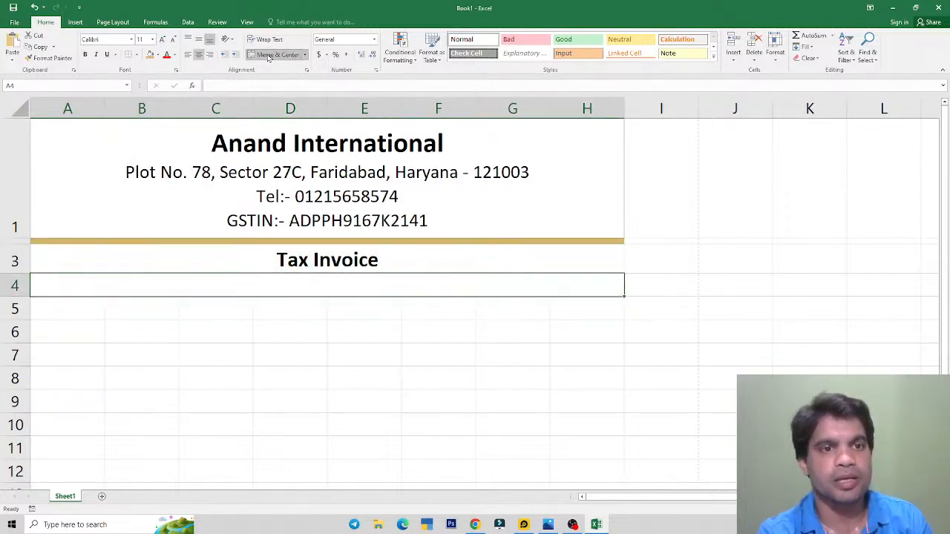
Step: Shrink row 4 into a thin strip of height 8.25, matching row 2's band
{"action": "left_click_drag", "start_coordinate": [15, 297], "coordinate": [24, 279]}
{"action": "left_click", "coordinate": [224, 242]}
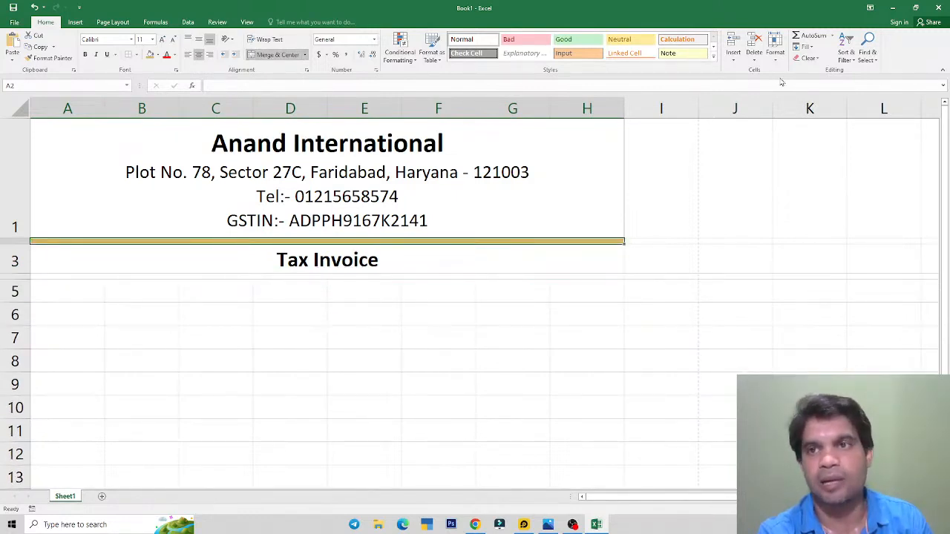
{"action": "left_click", "coordinate": [774, 52]}
{"action": "left_click", "coordinate": [792, 87]}
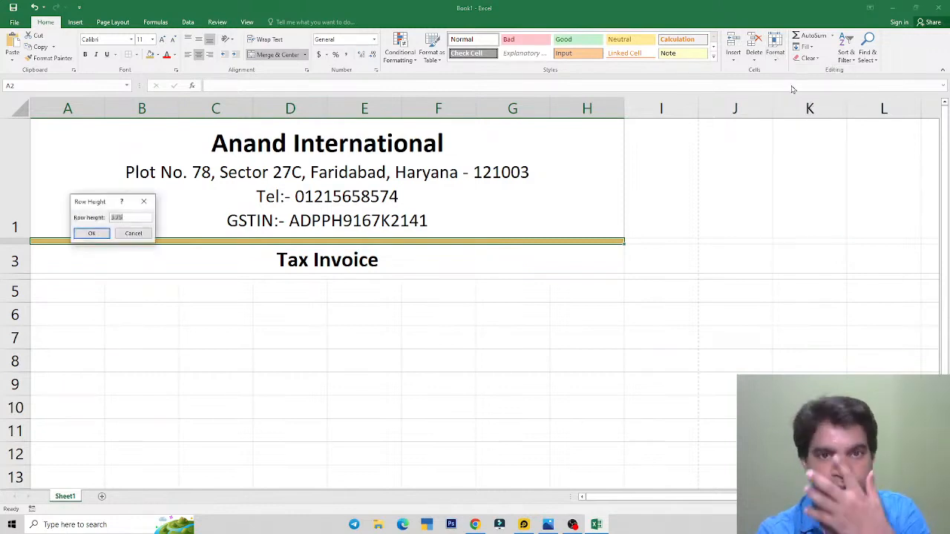
{"action": "left_click", "coordinate": [133, 233]}
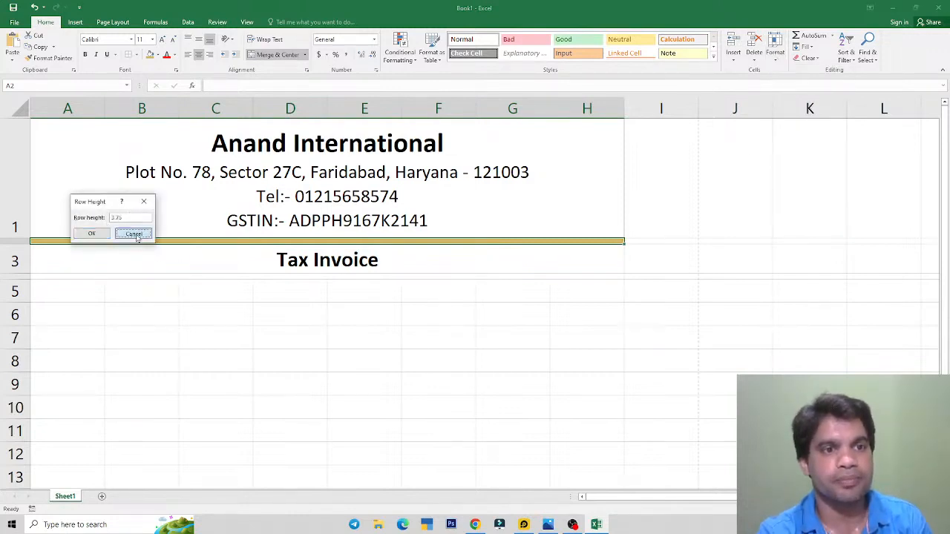
{"action": "left_click", "coordinate": [131, 278]}
{"action": "left_click", "coordinate": [775, 52]}
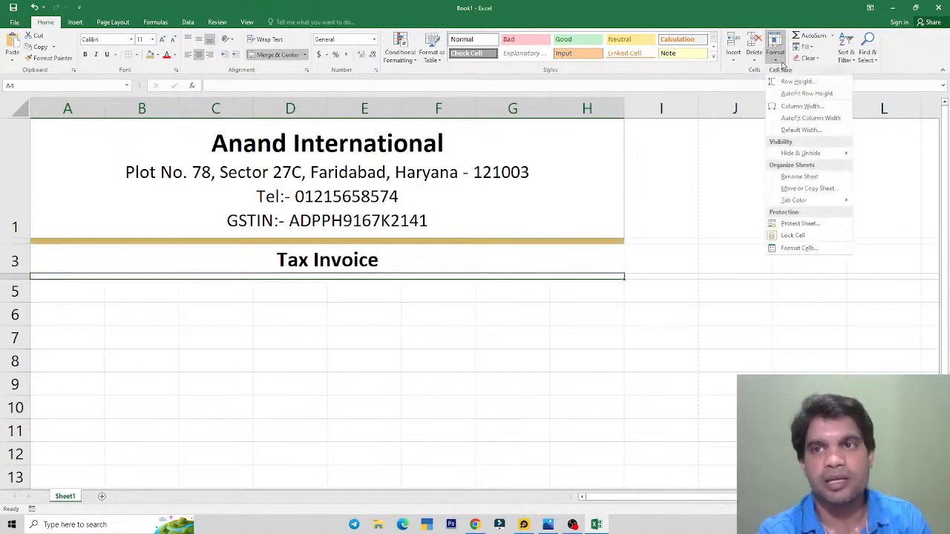
{"action": "left_click", "coordinate": [805, 89]}
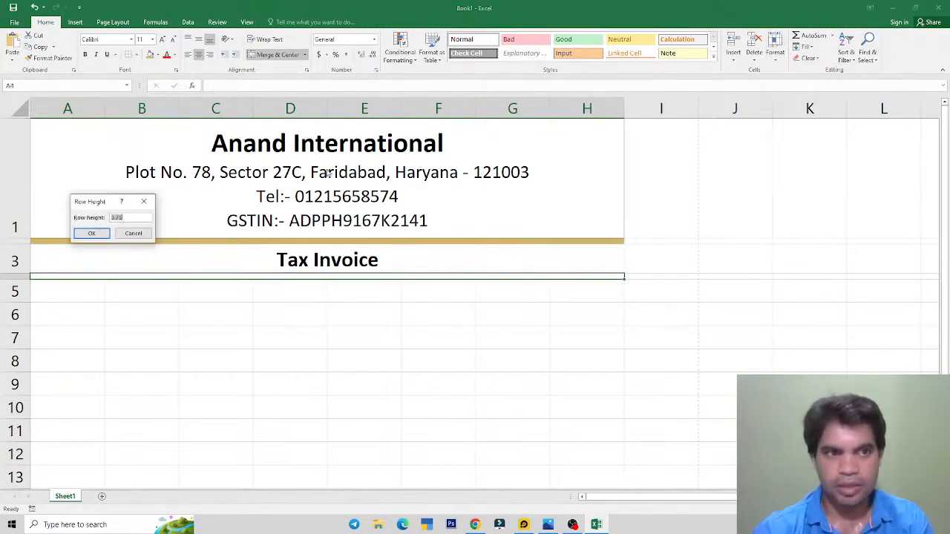
{"action": "left_click", "coordinate": [92, 233]}
Step: Fill row 4 with the gold colour and apply All Borders to A2:H4
{"action": "left_click", "coordinate": [151, 55]}
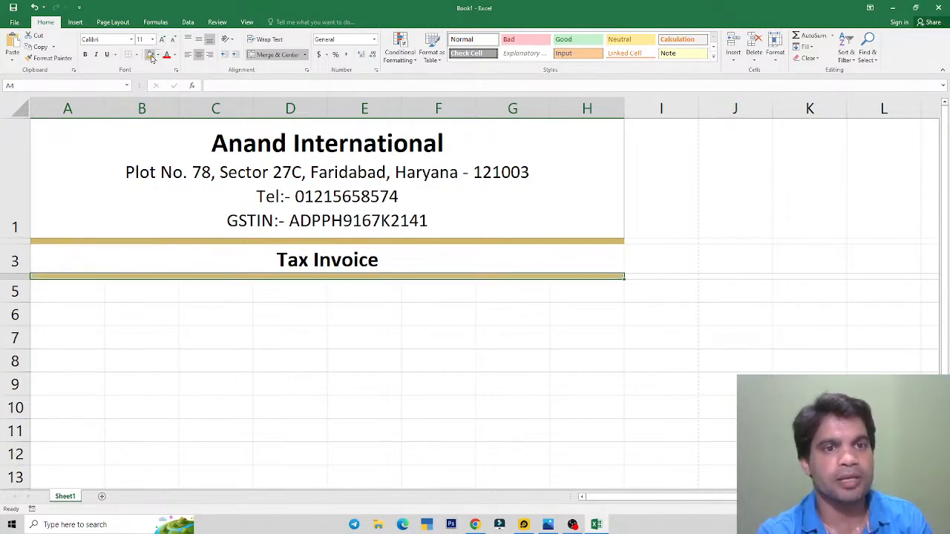
{"action": "left_click", "coordinate": [297, 250]}
{"action": "left_click_drag", "start_coordinate": [300, 241], "coordinate": [308, 276]}
{"action": "key", "text": "alt+Tab"}
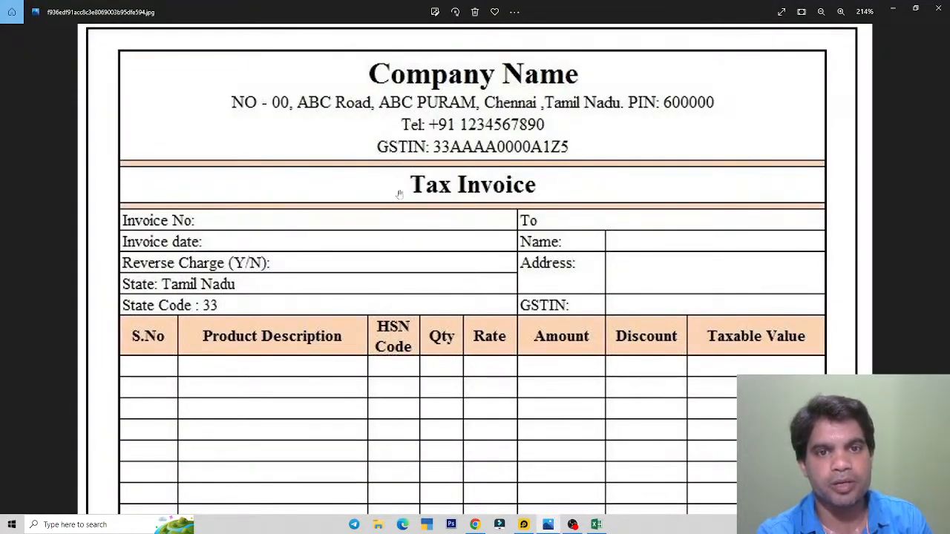
{"action": "key", "text": "alt+Tab"}
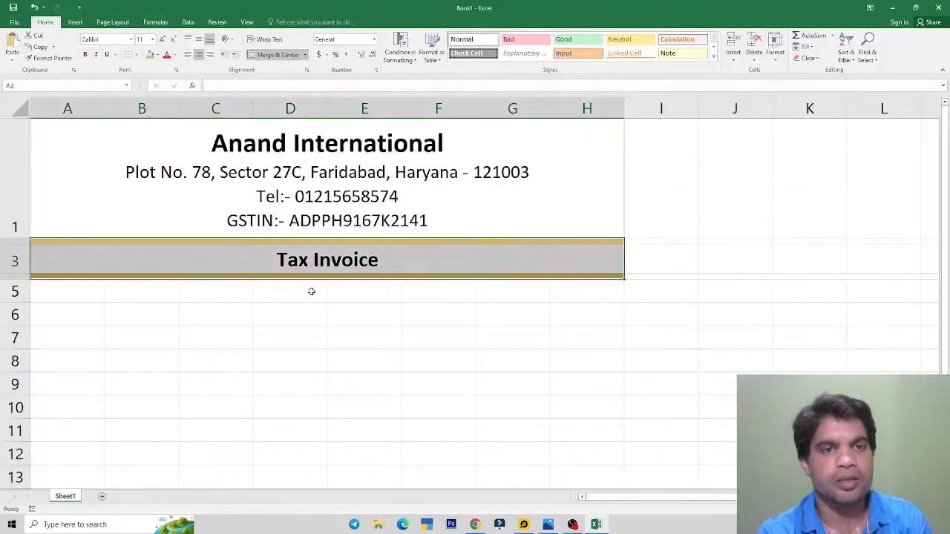
{"action": "left_click", "coordinate": [137, 55]}
{"action": "left_click", "coordinate": [148, 138]}
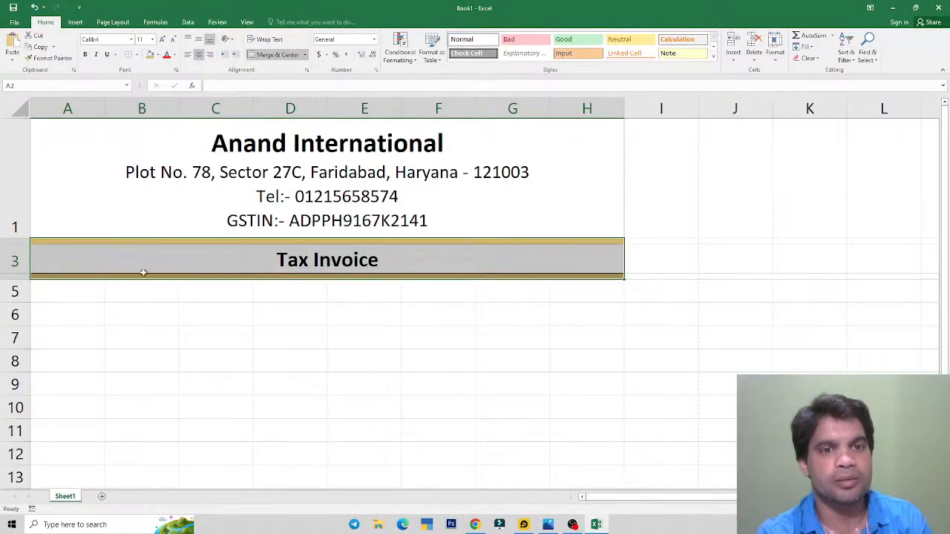
{"action": "left_click", "coordinate": [428, 341]}
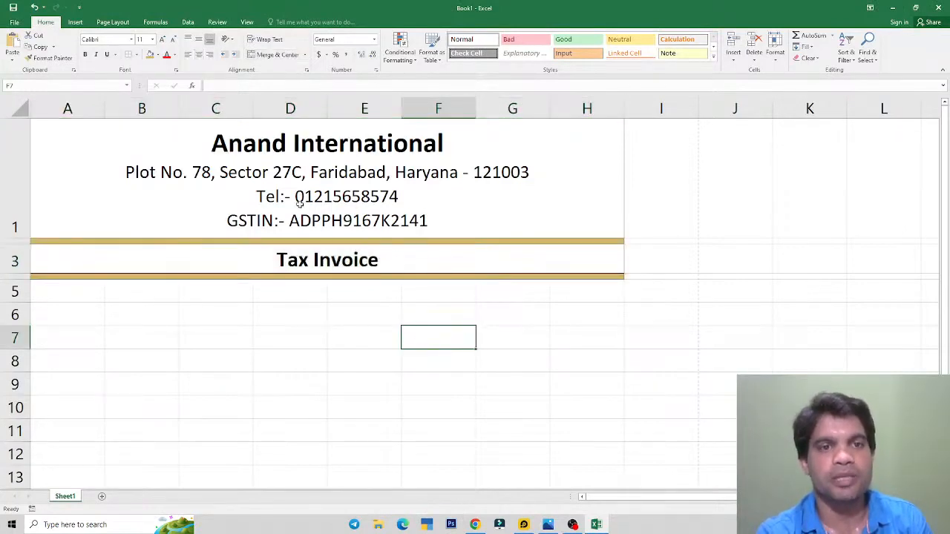
Step: Widen columns A through G slightly
{"action": "mouse_move", "coordinate": [108, 119]}
{"action": "left_mouse_down"}
{"action": "mouse_move", "coordinate": [111, 106]}
{"action": "mouse_move", "coordinate": [117, 110]}
{"action": "left_mouse_up"}
{"action": "left_click_drag", "start_coordinate": [190, 111], "coordinate": [198, 111]}
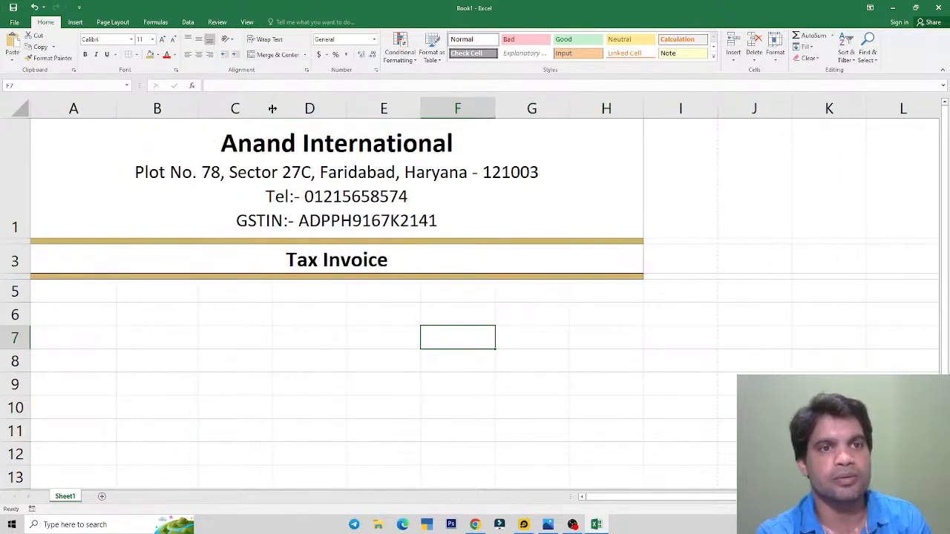
{"action": "left_click_drag", "start_coordinate": [273, 109], "coordinate": [280, 110]}
{"action": "left_click_drag", "start_coordinate": [354, 111], "coordinate": [361, 109]}
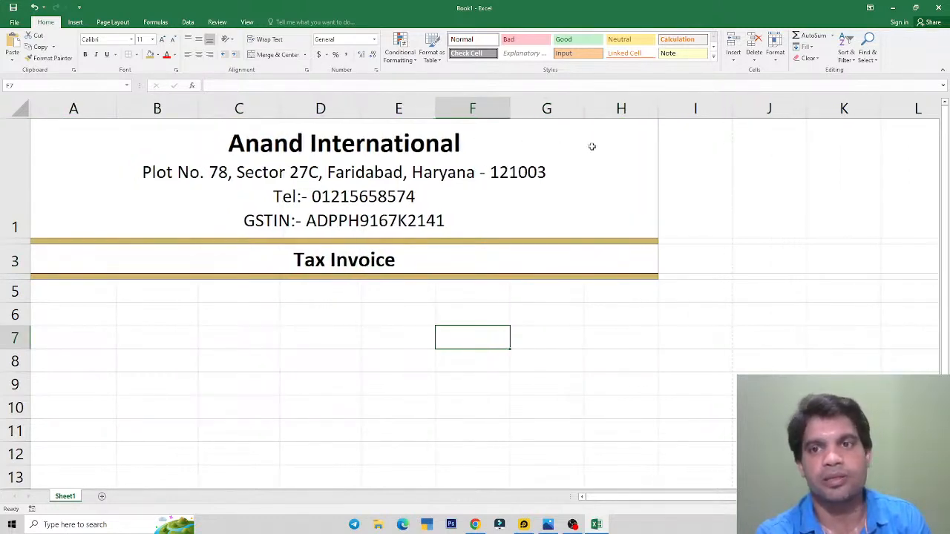
{"action": "left_click_drag", "start_coordinate": [581, 119], "coordinate": [592, 112]}
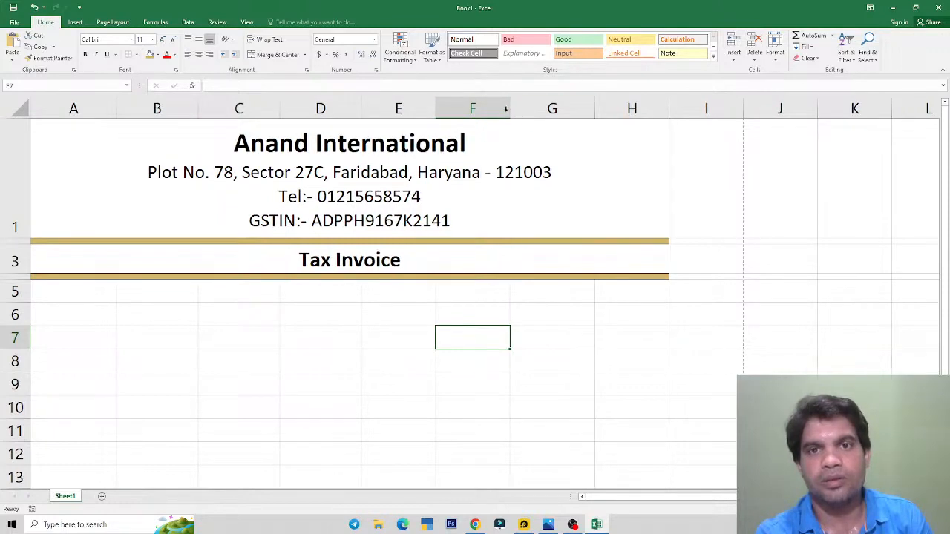
{"action": "left_click_drag", "start_coordinate": [510, 110], "coordinate": [526, 109]}
{"action": "left_click_drag", "start_coordinate": [435, 109], "coordinate": [445, 115]}
Step: Show the print preview of the invoice header
{"action": "left_click", "coordinate": [346, 167]}
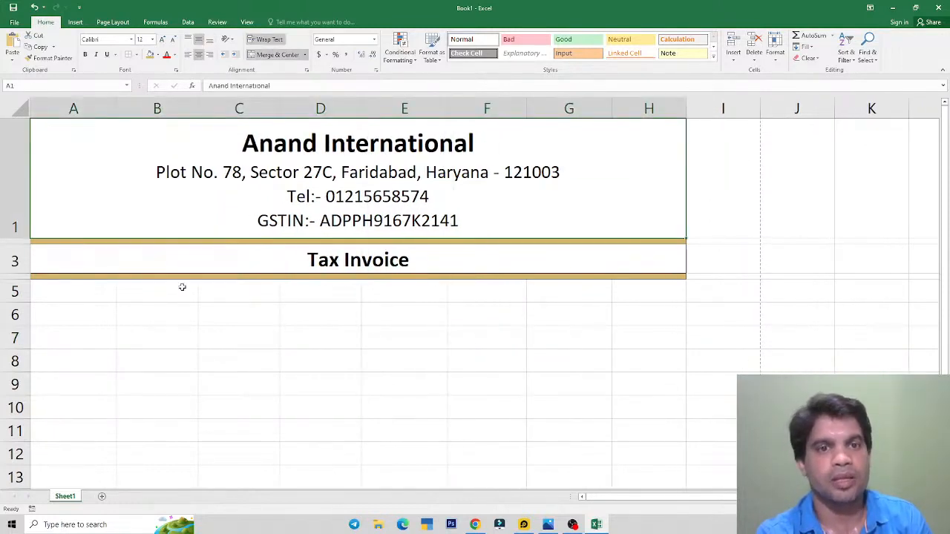
{"action": "left_click", "coordinate": [14, 23]}
{"action": "left_click", "coordinate": [18, 140]}
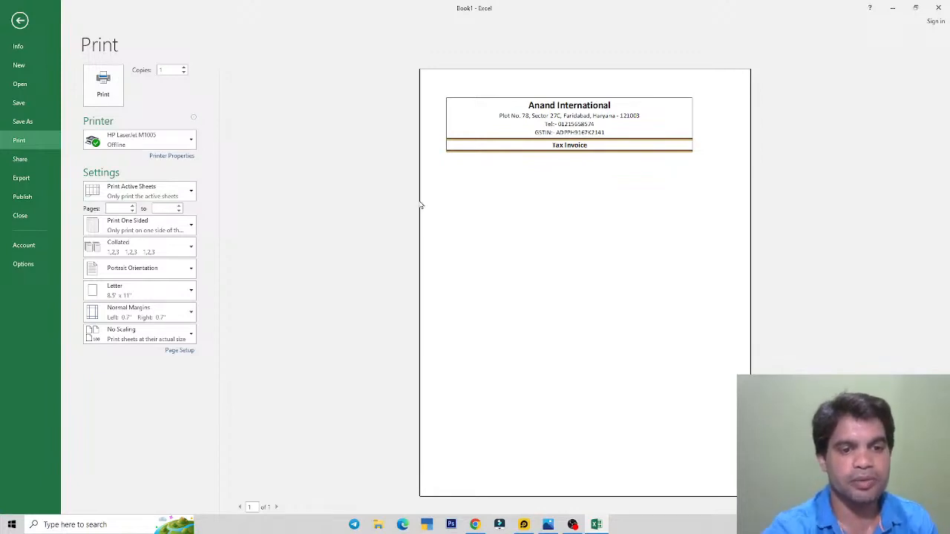
Step: Check the reference invoice image, then return from print preview to the worksheet
{"action": "left_click", "coordinate": [548, 525]}
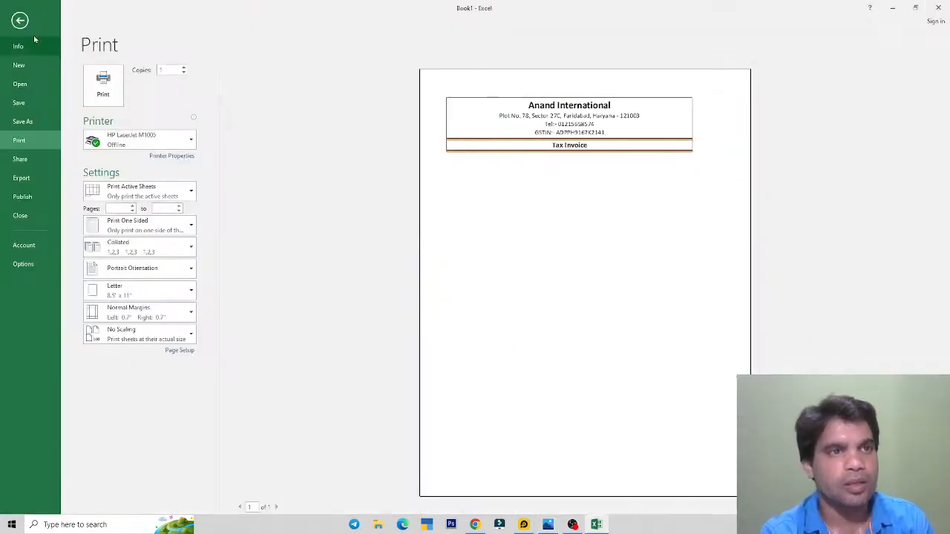
{"action": "left_click", "coordinate": [30, 19]}
{"action": "left_click", "coordinate": [168, 253]}
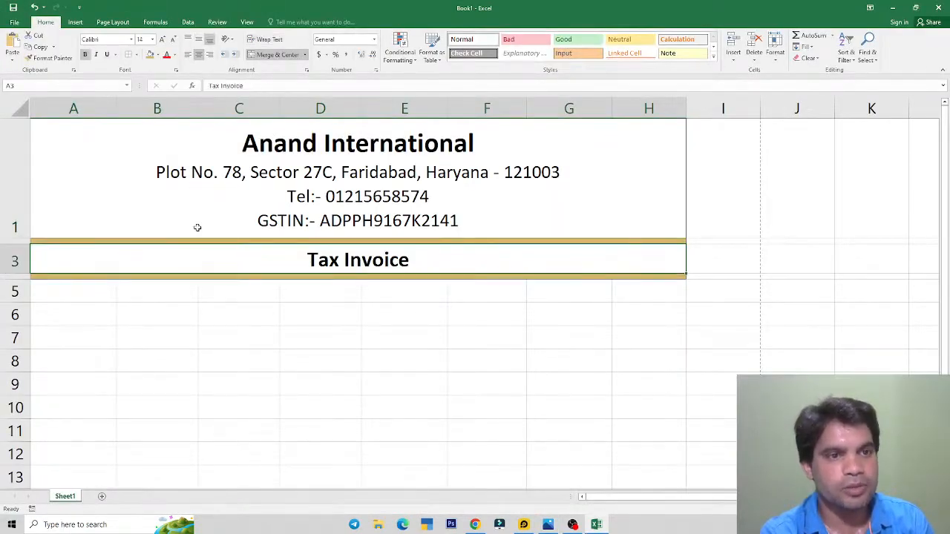
Step: Give the block A5:H9 an All Borders grid
{"action": "scroll", "coordinate": [198, 227], "scroll_direction": "down", "scroll_amount": 1}
{"action": "scroll", "coordinate": [111, 221], "scroll_direction": "up", "scroll_amount": 1}
{"action": "left_click", "coordinate": [77, 290]}
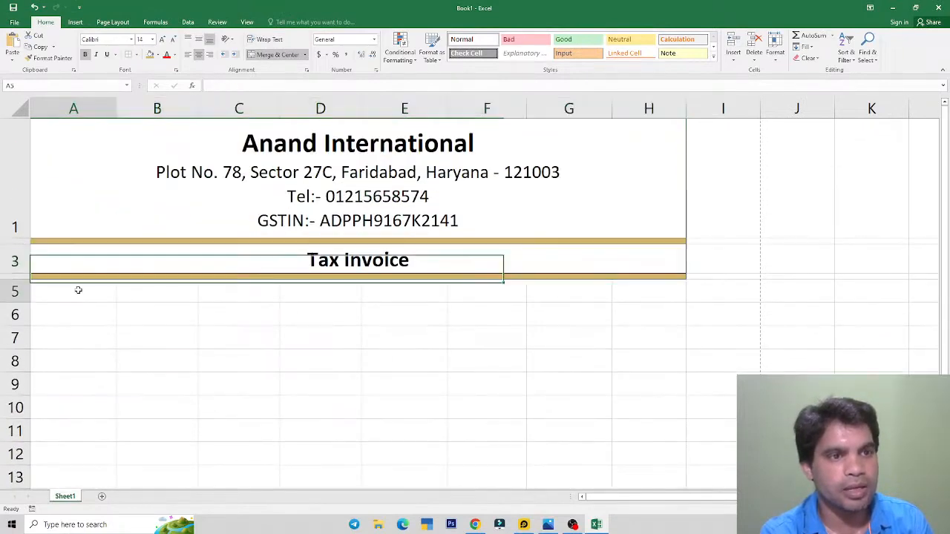
{"action": "left_click", "coordinate": [80, 316]}
{"action": "left_click", "coordinate": [81, 345]}
{"action": "left_click", "coordinate": [81, 360]}
{"action": "left_click", "coordinate": [81, 380]}
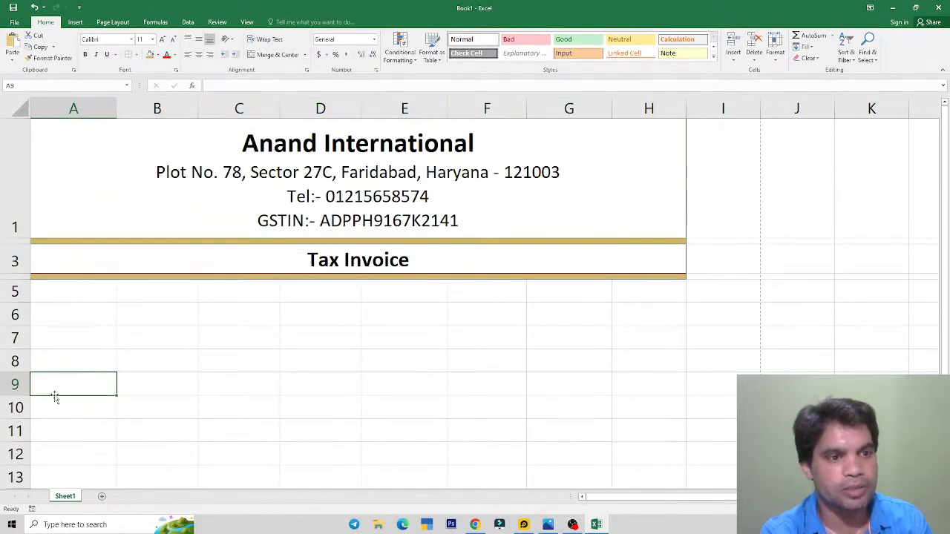
{"action": "left_click_drag", "start_coordinate": [77, 292], "coordinate": [625, 387]}
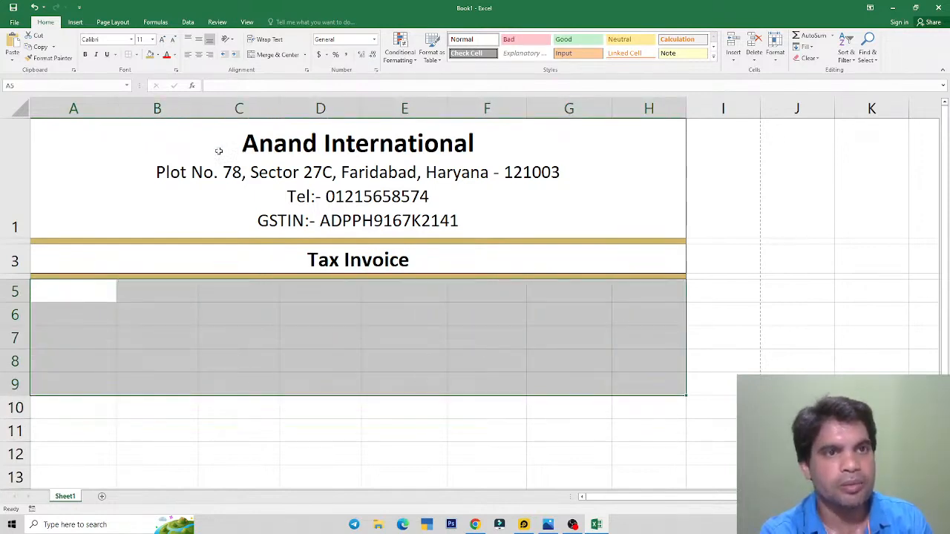
{"action": "left_click", "coordinate": [137, 55]}
{"action": "left_click", "coordinate": [152, 139]}
{"action": "left_click", "coordinate": [324, 322]}
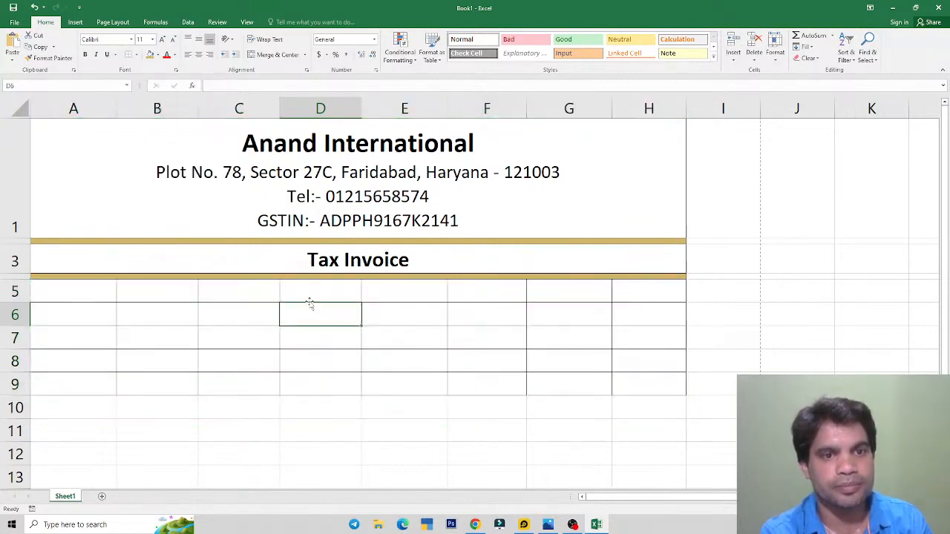
Step: Merge Across columns A–E separately in each of rows 5 to 9
{"action": "key", "text": "alt+Tab"}
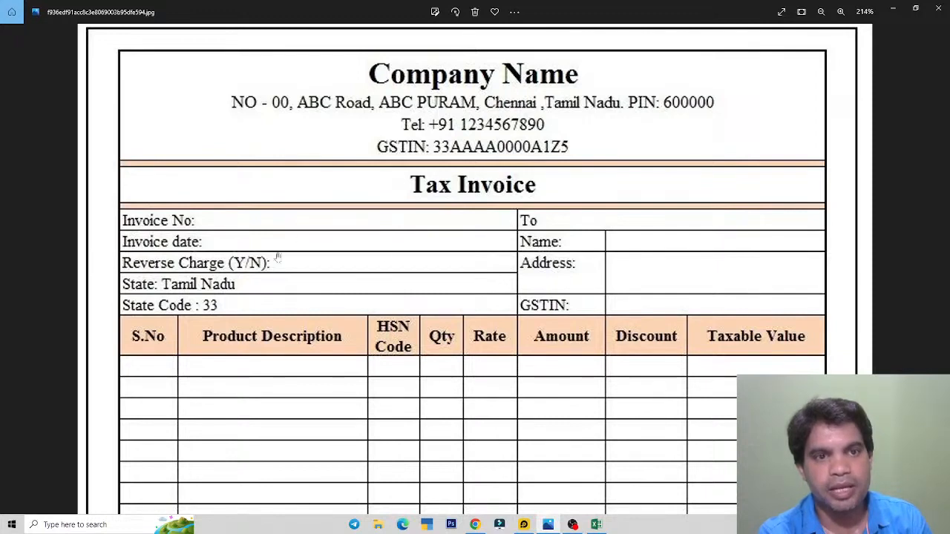
{"action": "key", "text": "alt+Tab"}
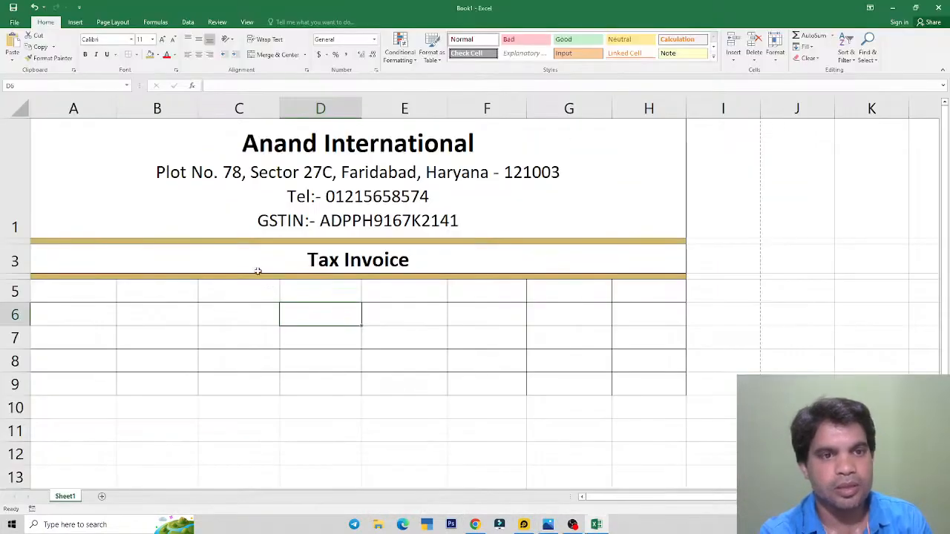
{"action": "left_click_drag", "start_coordinate": [88, 293], "coordinate": [387, 381]}
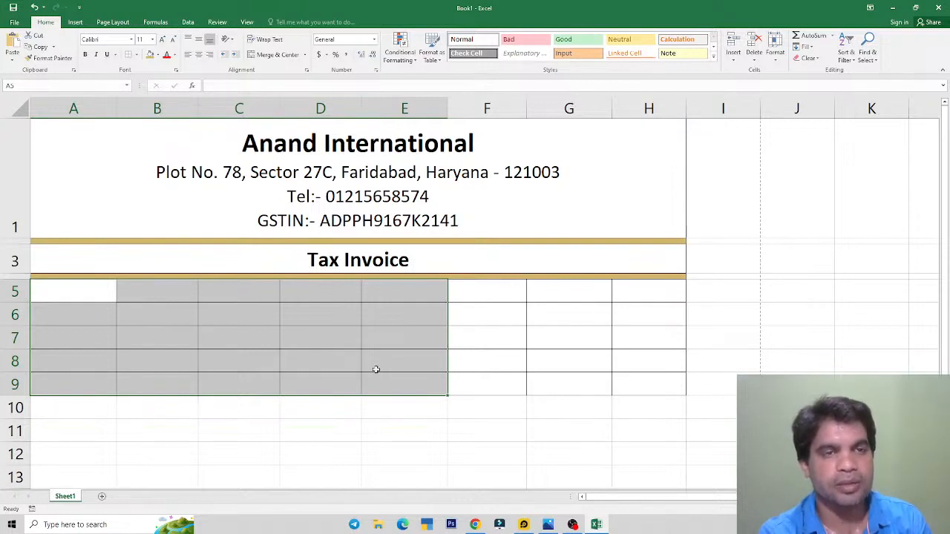
{"action": "left_click", "coordinate": [304, 54]}
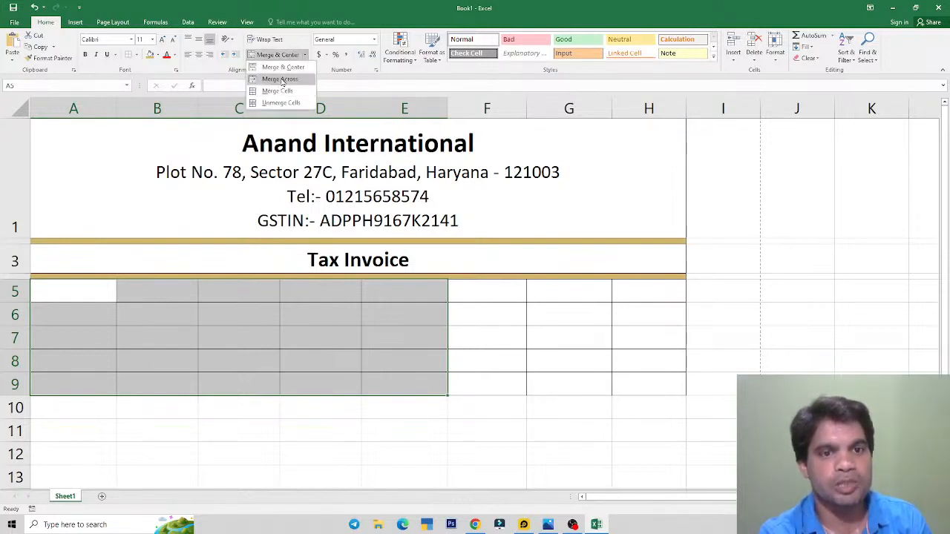
{"action": "left_click", "coordinate": [280, 79]}
{"action": "left_click", "coordinate": [283, 285]}
{"action": "left_click", "coordinate": [278, 316]}
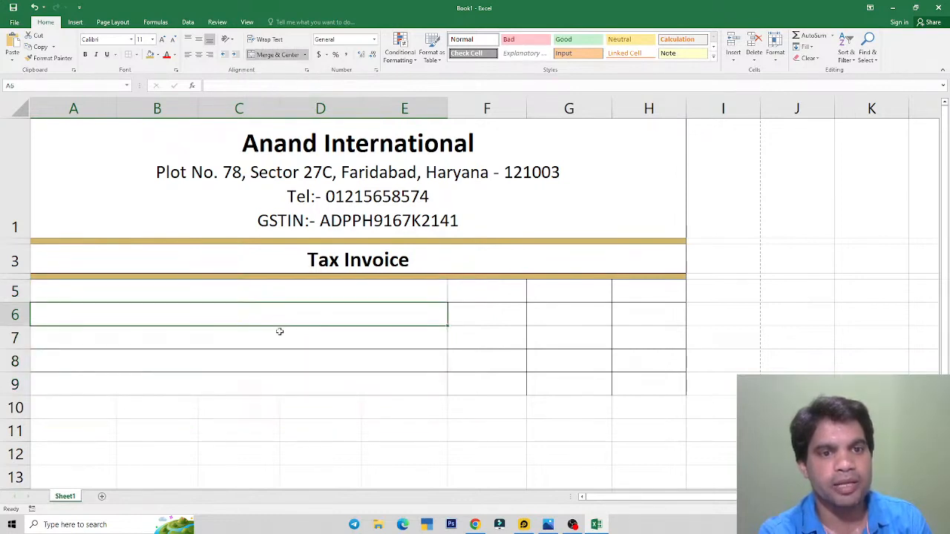
{"action": "left_click", "coordinate": [279, 336]}
{"action": "left_click", "coordinate": [281, 362]}
Step: Merge F5:H5 into a single cell with Merge & Center
{"action": "left_click", "coordinate": [284, 381]}
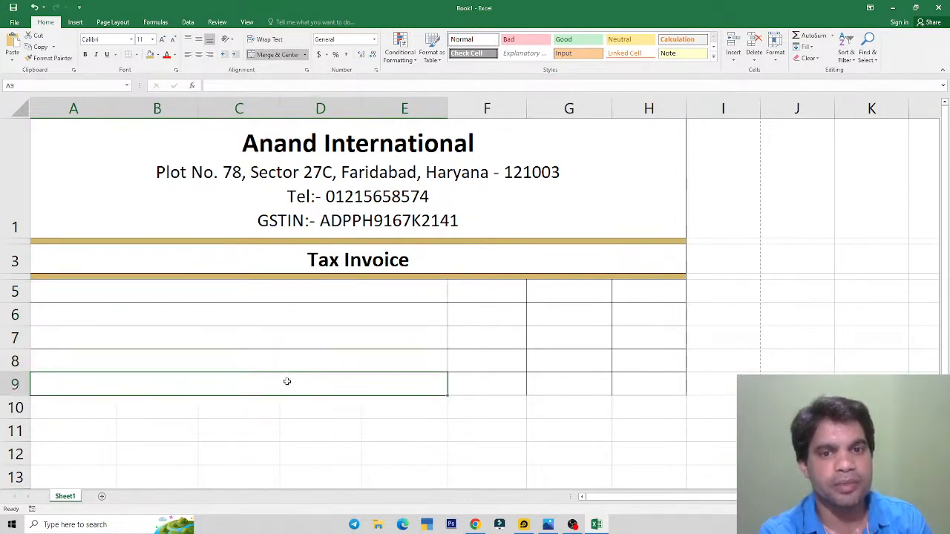
{"action": "left_click_drag", "start_coordinate": [496, 291], "coordinate": [632, 381]}
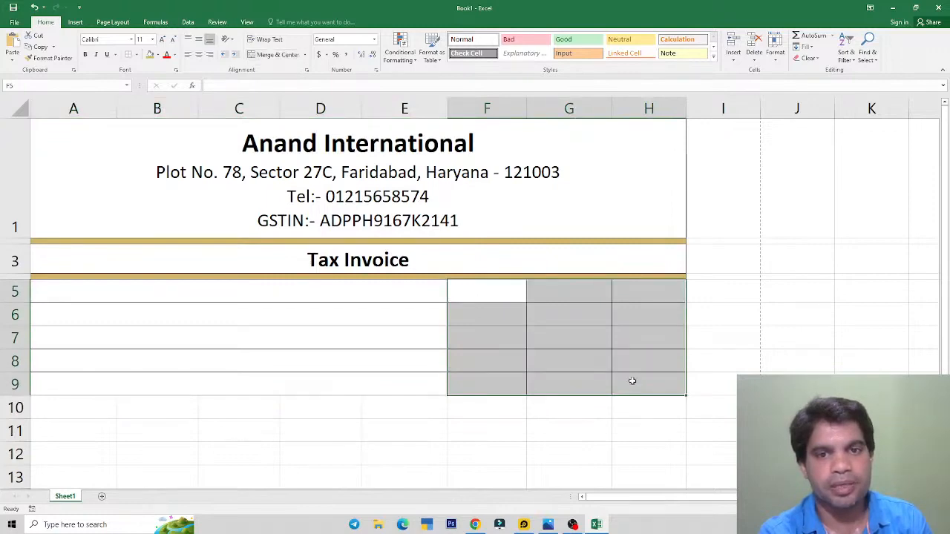
{"action": "key", "text": "alt+Tab"}
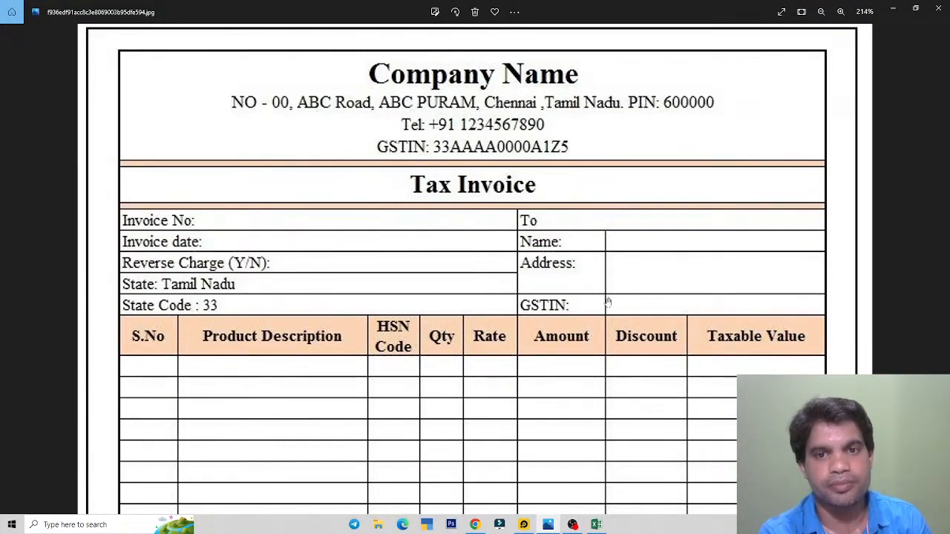
{"action": "key", "text": "alt+Tab"}
{"action": "left_click", "coordinate": [484, 301]}
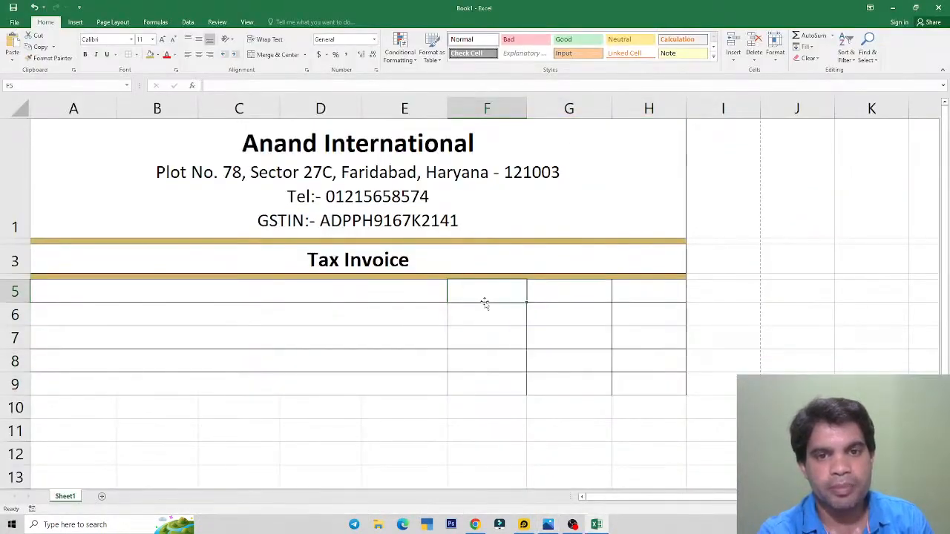
{"action": "left_click_drag", "start_coordinate": [476, 292], "coordinate": [632, 290]}
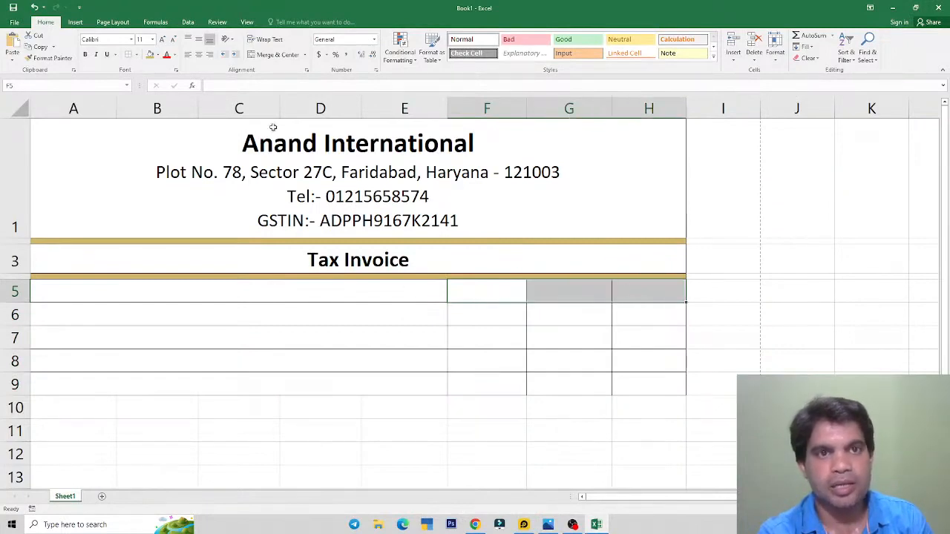
{"action": "left_click", "coordinate": [304, 55]}
{"action": "left_click", "coordinate": [285, 83]}
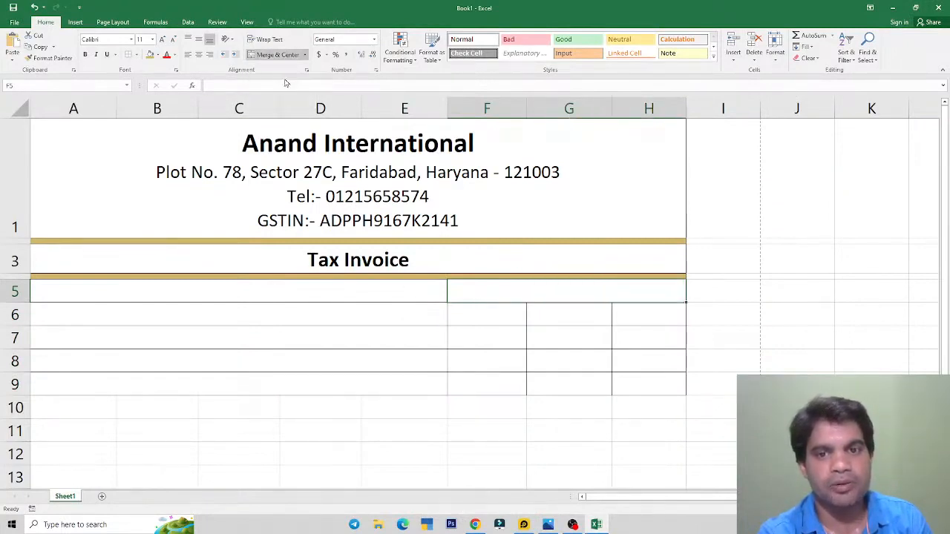
Step: Try Merge Across on F6:H9, undo it, and select G6:H9 instead
{"action": "left_click", "coordinate": [492, 319]}
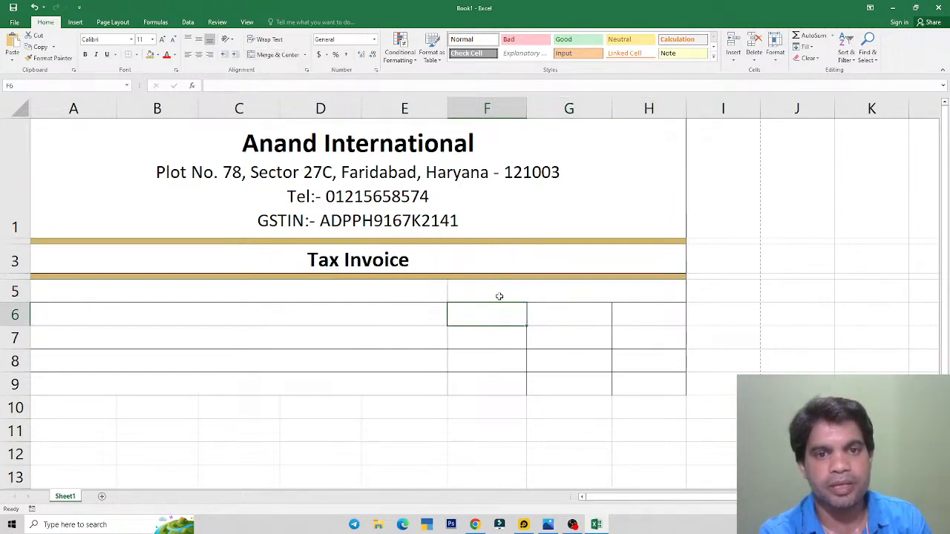
{"action": "key", "text": "alt+Tab"}
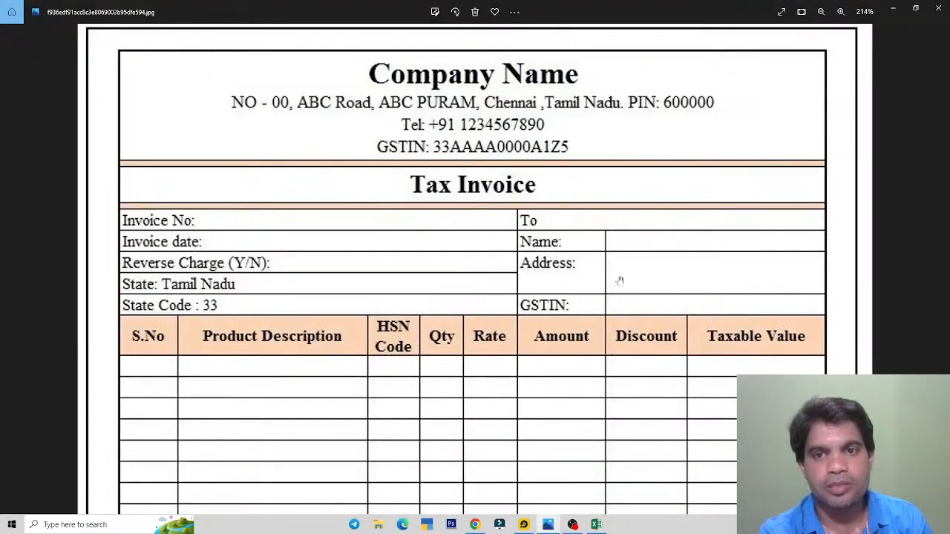
{"action": "key", "text": "alt+Tab"}
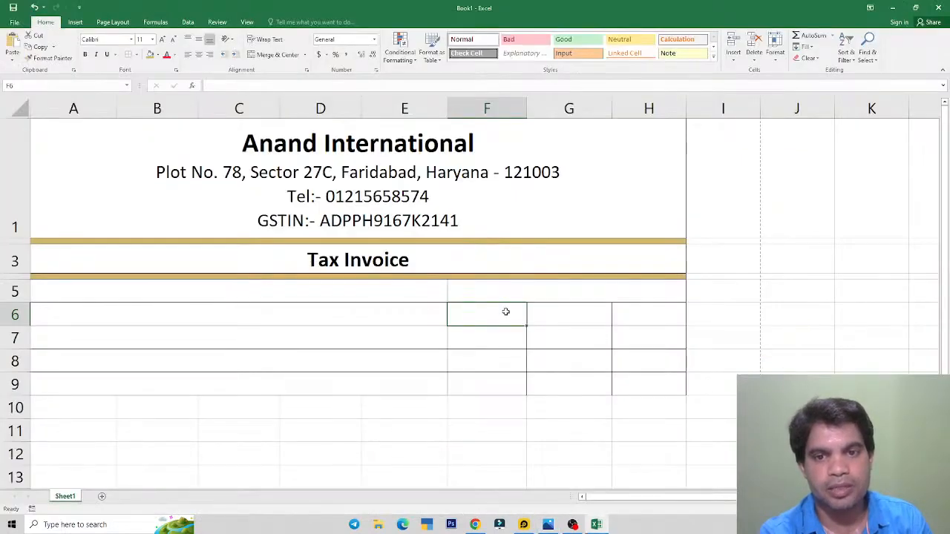
{"action": "left_click_drag", "start_coordinate": [507, 311], "coordinate": [624, 378]}
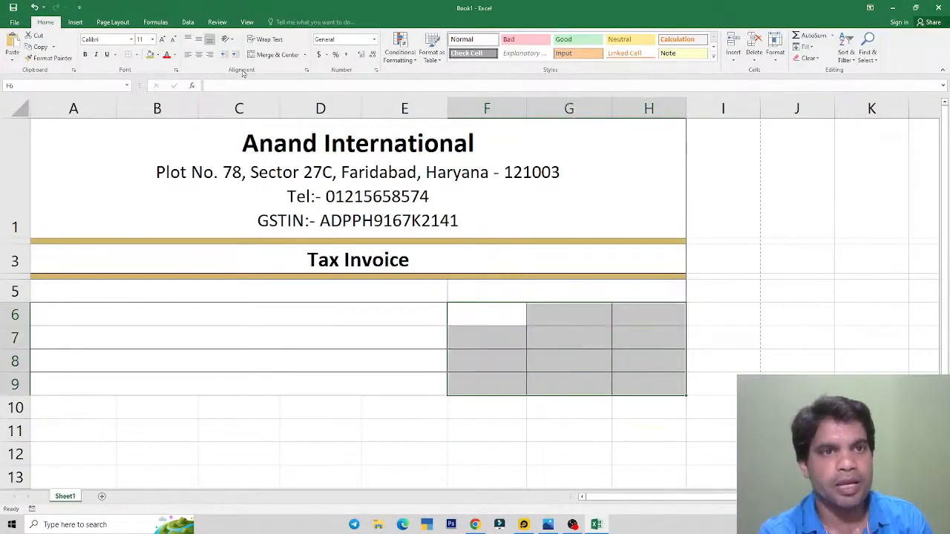
{"action": "left_click", "coordinate": [305, 56]}
{"action": "left_click", "coordinate": [278, 81]}
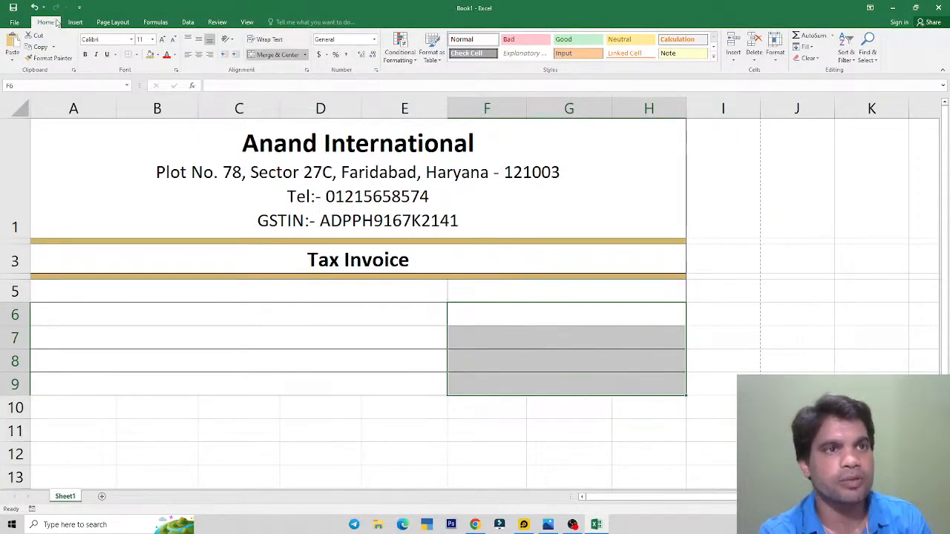
{"action": "left_click", "coordinate": [34, 7]}
{"action": "left_click", "coordinate": [544, 312]}
{"action": "left_click_drag", "start_coordinate": [544, 311], "coordinate": [628, 382]}
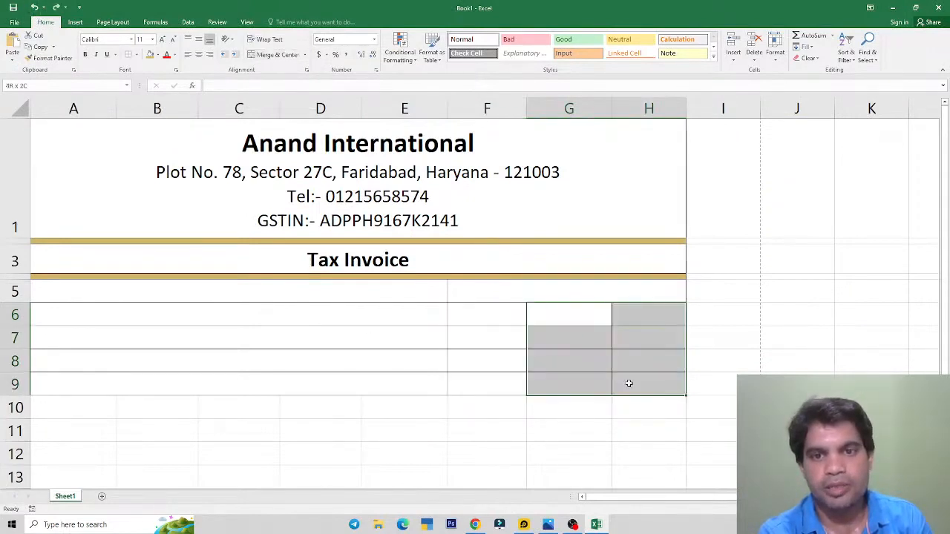
Step: Merge Across G6:H9 so columns G and H form one cell per row
{"action": "left_click", "coordinate": [304, 54]}
{"action": "left_click", "coordinate": [282, 77]}
{"action": "left_click", "coordinate": [602, 320]}
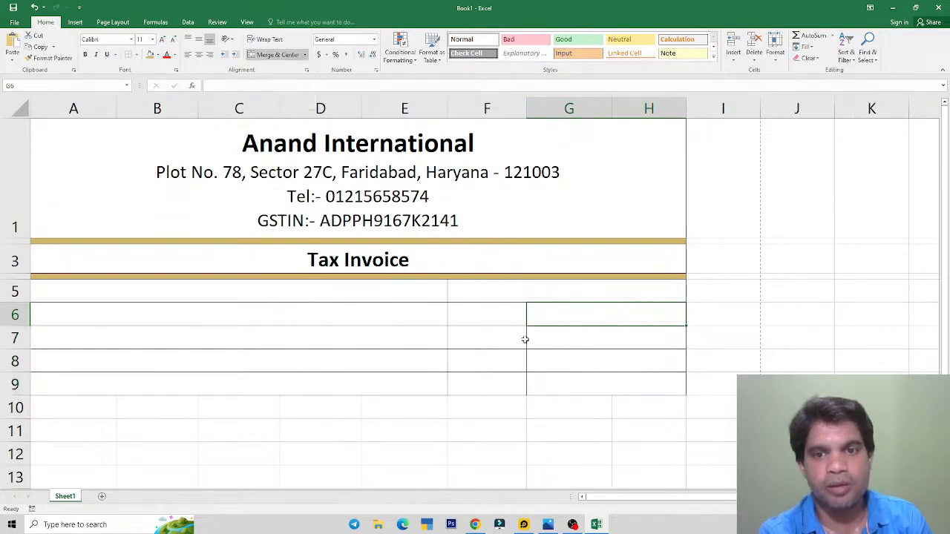
{"action": "key", "text": "alt+Tab"}
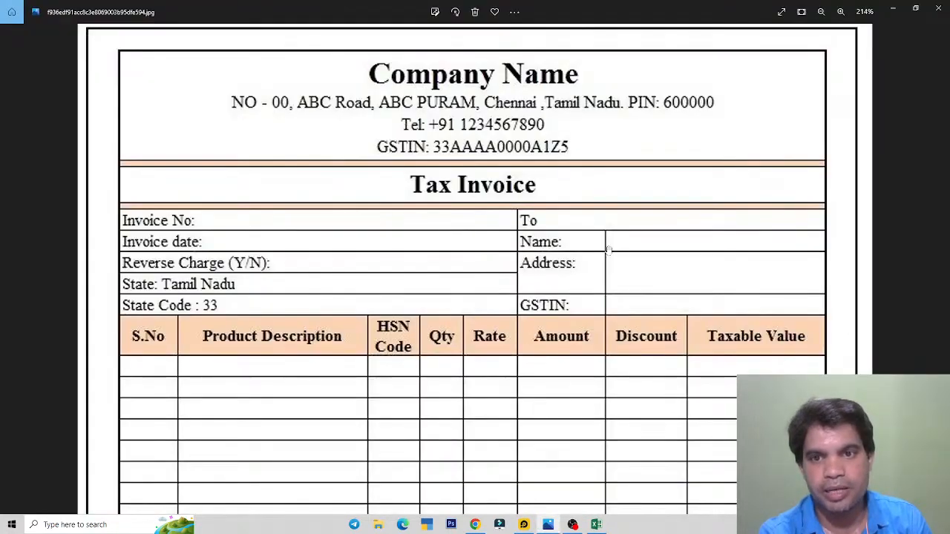
{"action": "key", "text": "alt+Tab"}
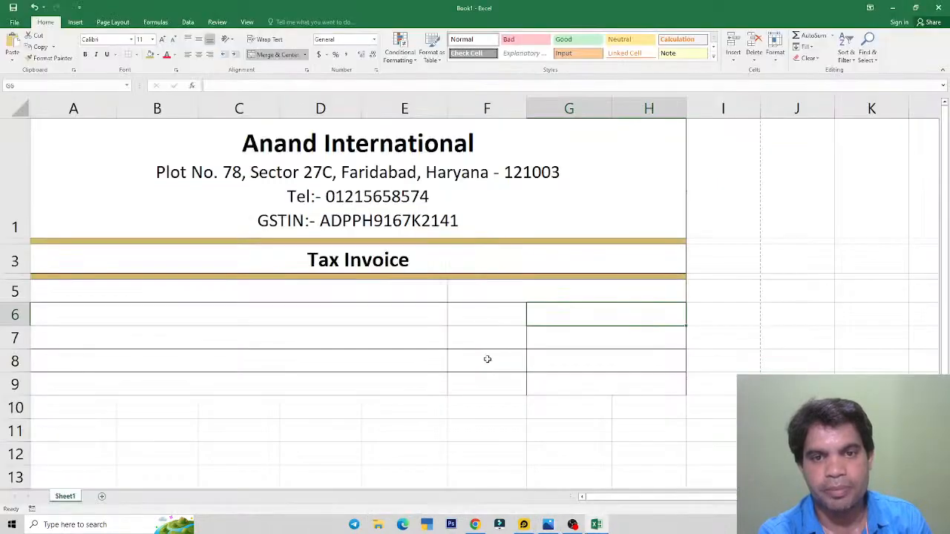
{"action": "left_click", "coordinate": [579, 332]}
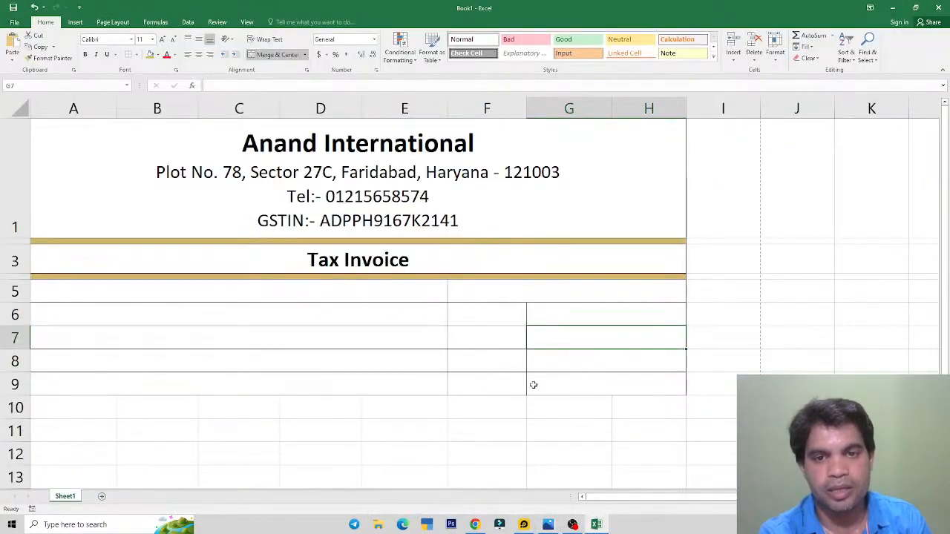
{"action": "key", "text": "alt+Tab"}
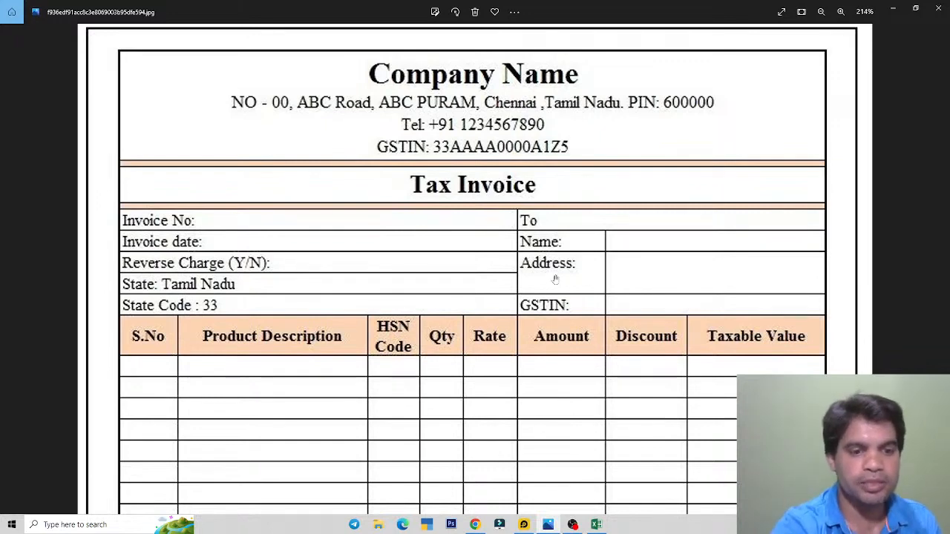
{"action": "key", "text": "alt+Tab"}
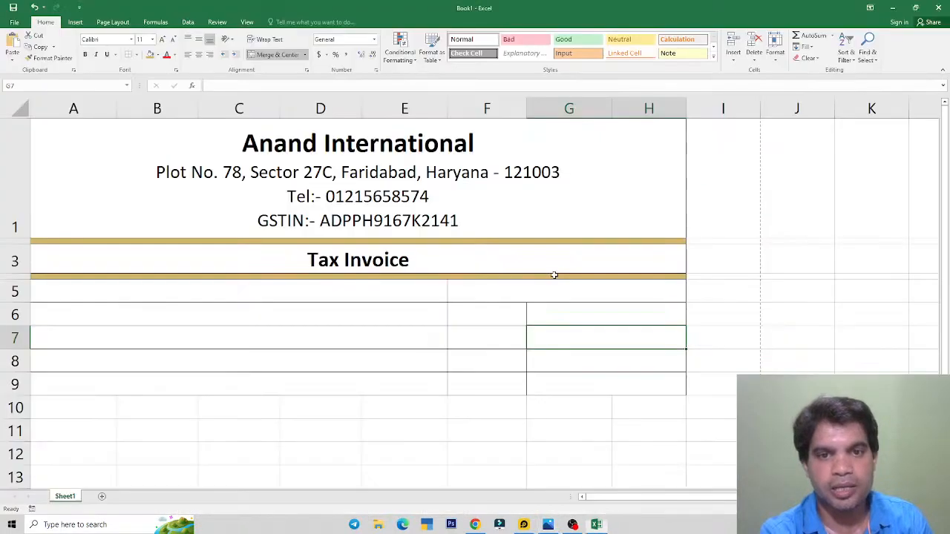
Step: Merge F7:F8 and G7:H8 into two-row cells, and merge A5:E5 into one cell
{"action": "left_click_drag", "start_coordinate": [469, 337], "coordinate": [484, 357]}
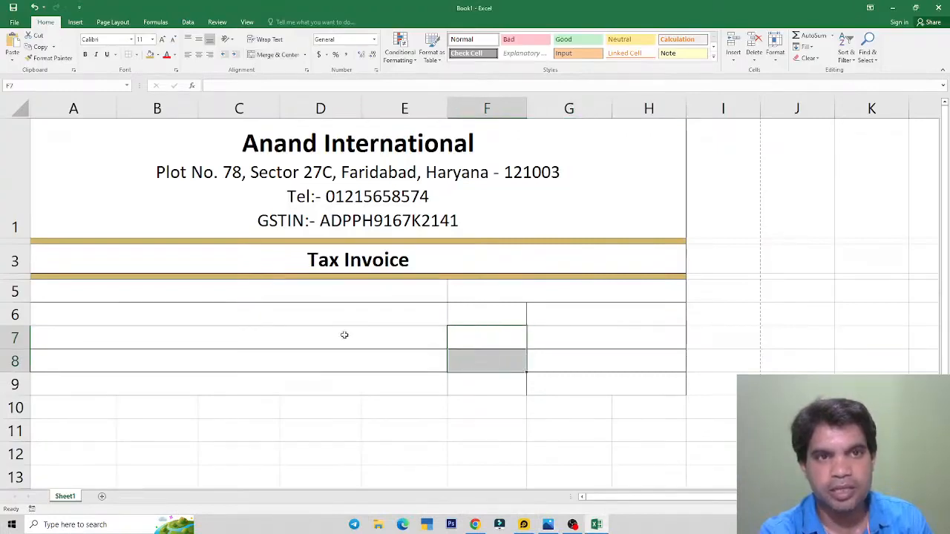
{"action": "left_click", "coordinate": [276, 54]}
{"action": "left_click_drag", "start_coordinate": [558, 339], "coordinate": [564, 356]}
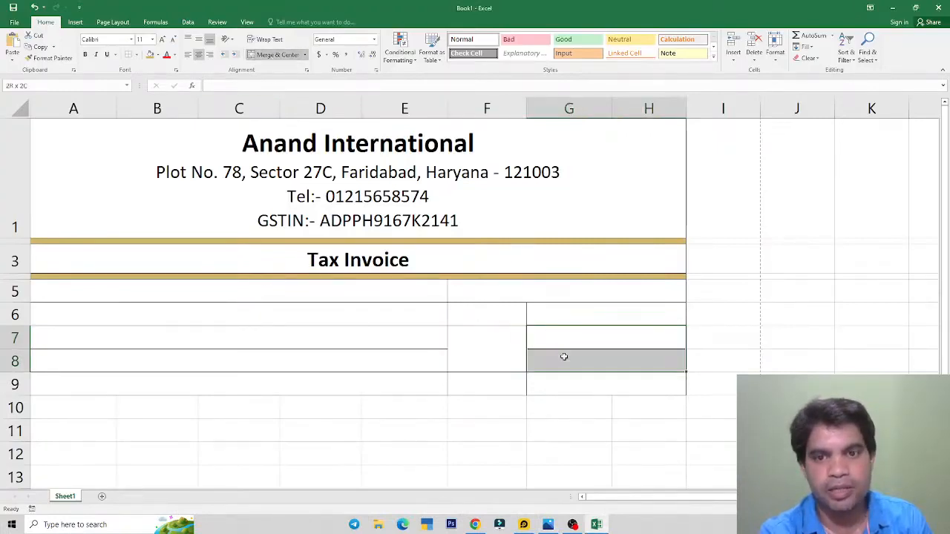
{"action": "left_click", "coordinate": [276, 54]}
{"action": "left_click", "coordinate": [486, 315]}
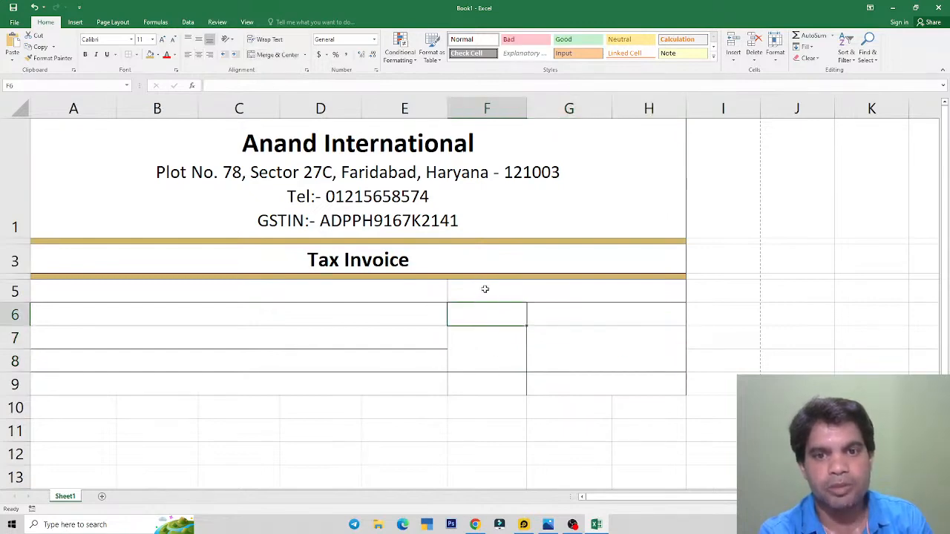
{"action": "left_click", "coordinate": [485, 291]}
{"action": "left_click", "coordinate": [364, 297]}
{"action": "key", "text": "alt+Tab"}
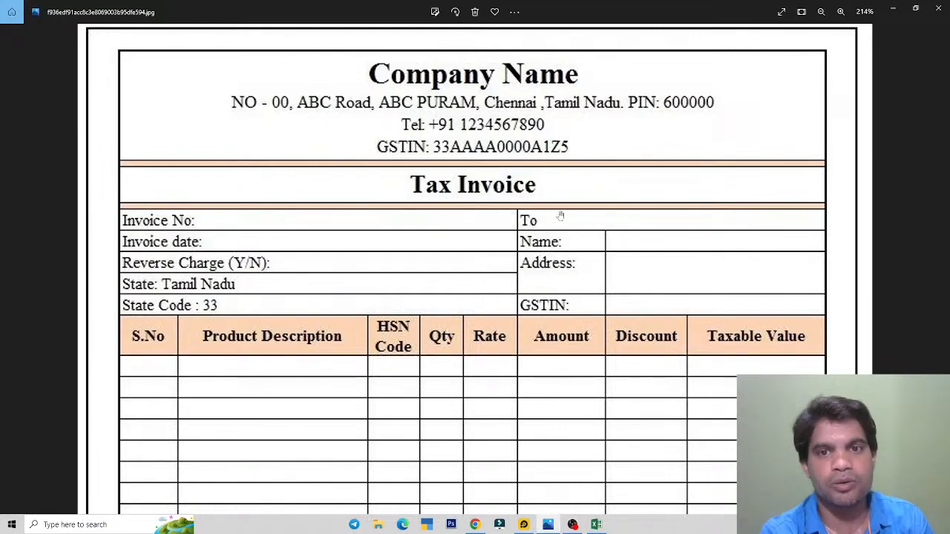
{"action": "key", "text": "alt+Tab"}
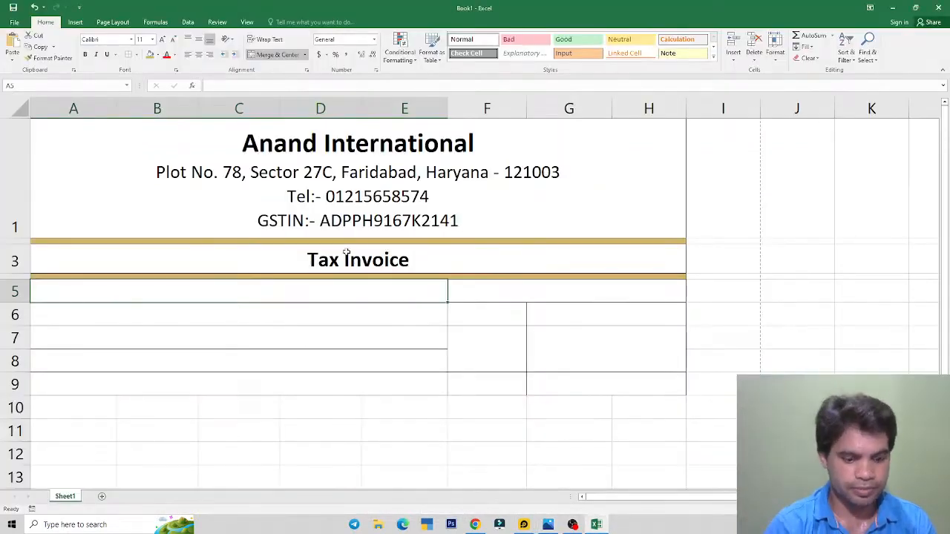
Step: Enter the labels Invoice No in A5 and To in F5
{"action": "type", "text": "Invoice No."}
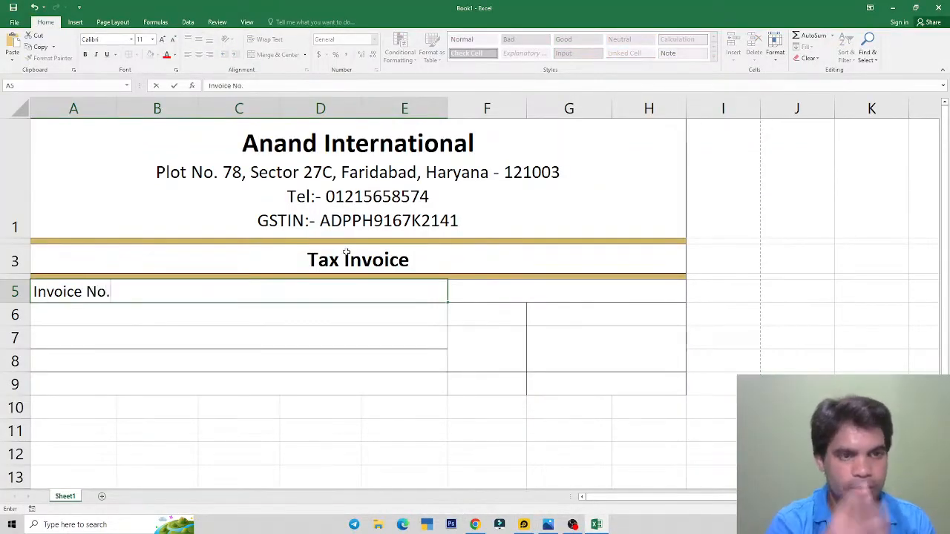
{"action": "key", "text": "alt+Tab"}
{"action": "key", "text": "alt+Tab"}
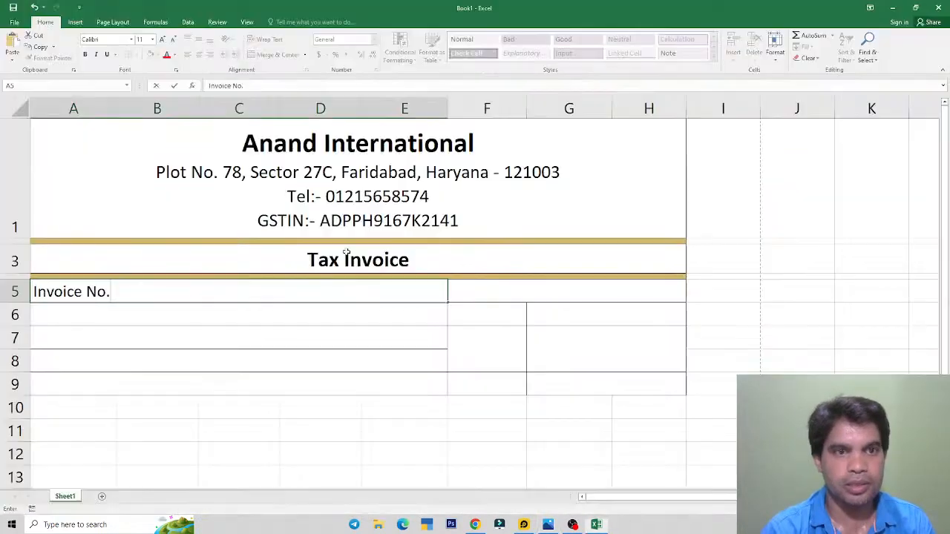
{"action": "key", "text": "BackSpace"}
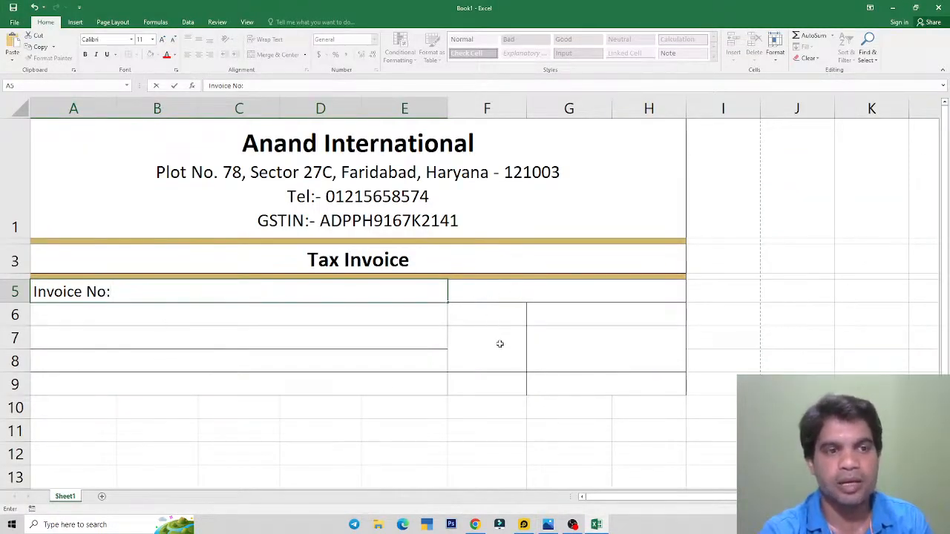
{"action": "key", "text": "Tab"}
{"action": "type", "text": "To"}
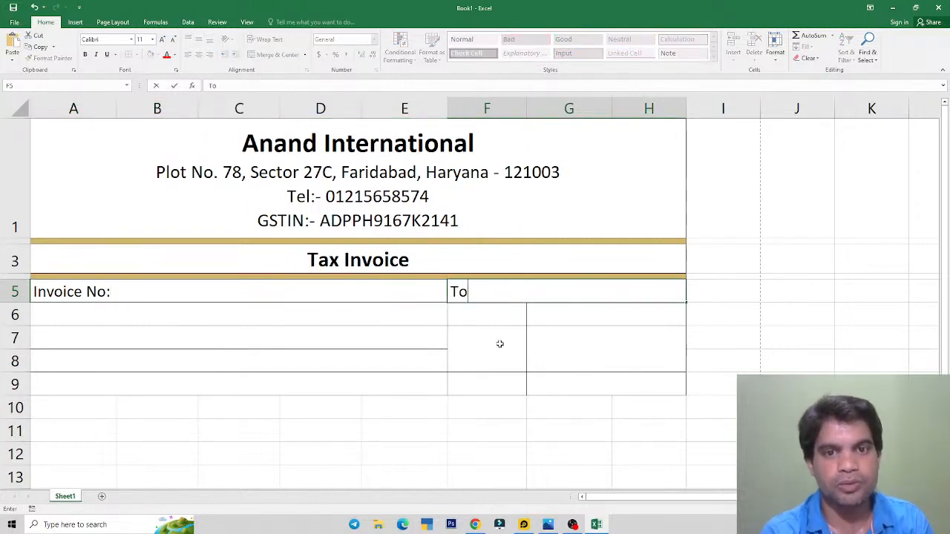
{"action": "key", "text": "alt+Tab"}
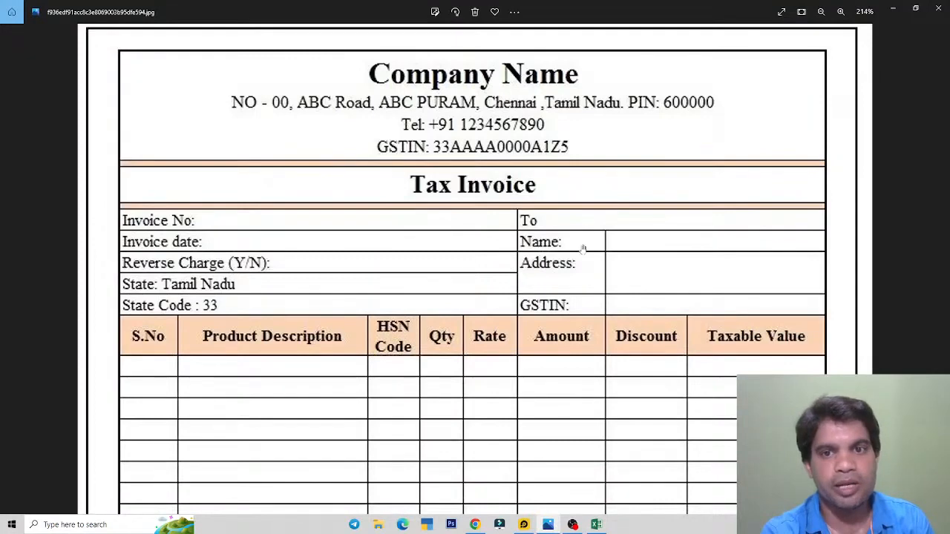
{"action": "key", "text": "alt+Tab"}
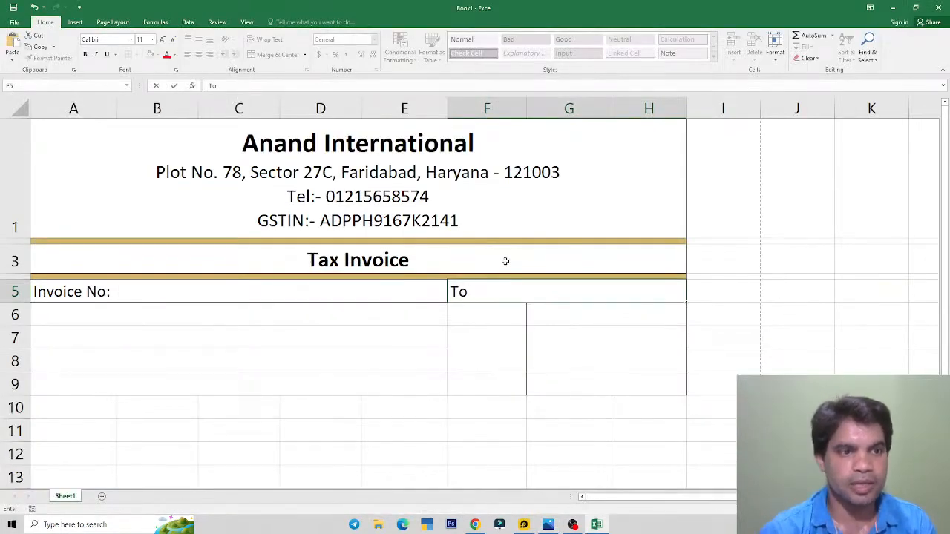
{"action": "key", "text": "Return"}
Step: Enter Invoice Date: in A6 and Name: in F6
{"action": "key", "text": "Left"}
{"action": "type", "text": "Invoice D"}
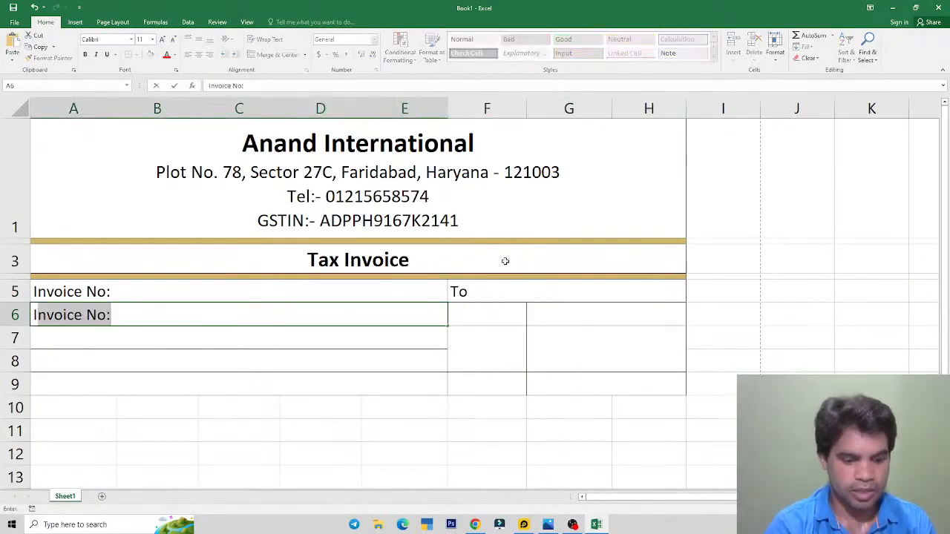
{"action": "type", "text": "ate"}
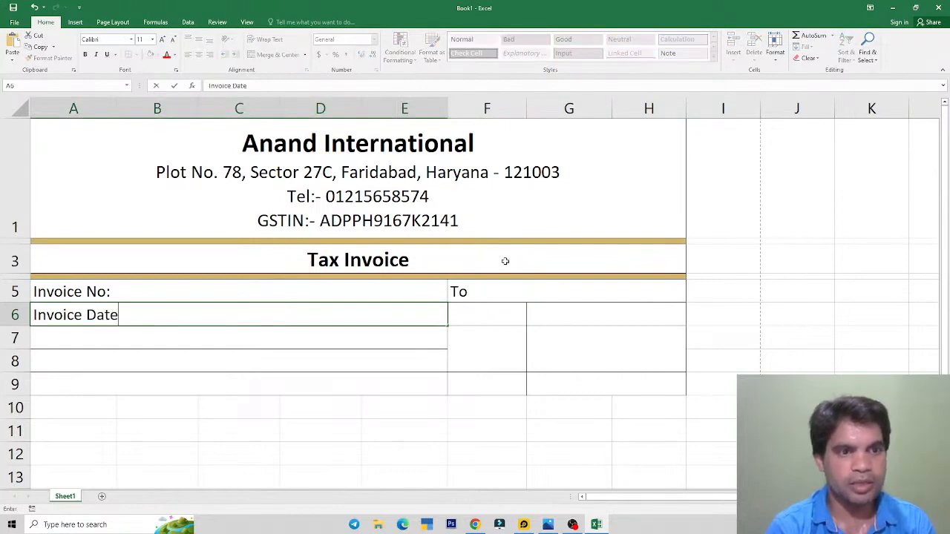
{"action": "type", "text": ":"}
{"action": "key", "text": "Tab"}
{"action": "type", "text": "Name"}
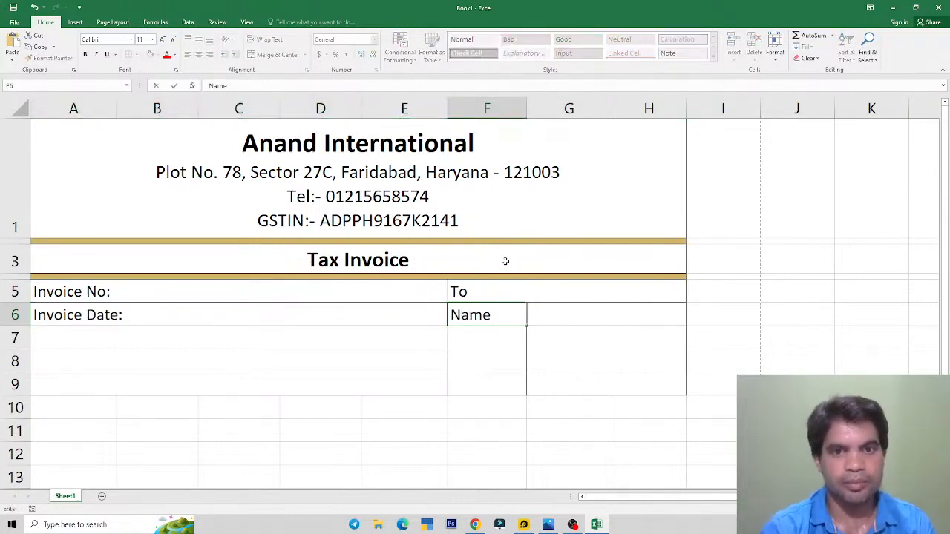
{"action": "key", "text": "alt+Tab"}
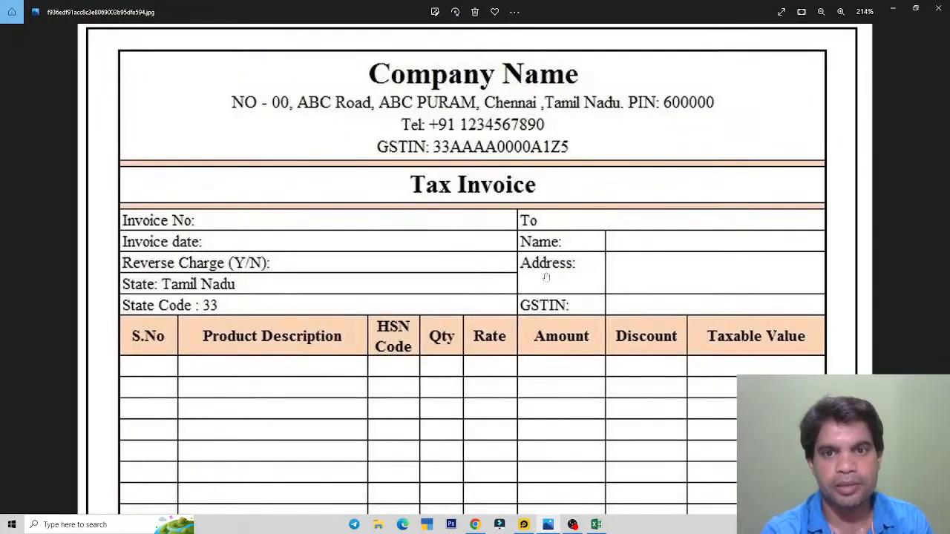
{"action": "key", "text": "alt+Tab"}
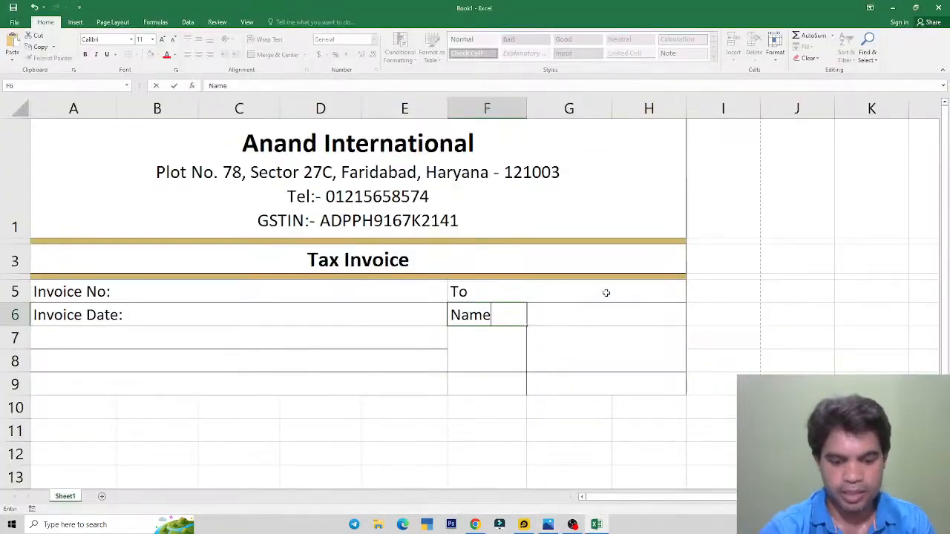
{"action": "type", "text": ":"}
{"action": "left_click", "coordinate": [504, 348]}
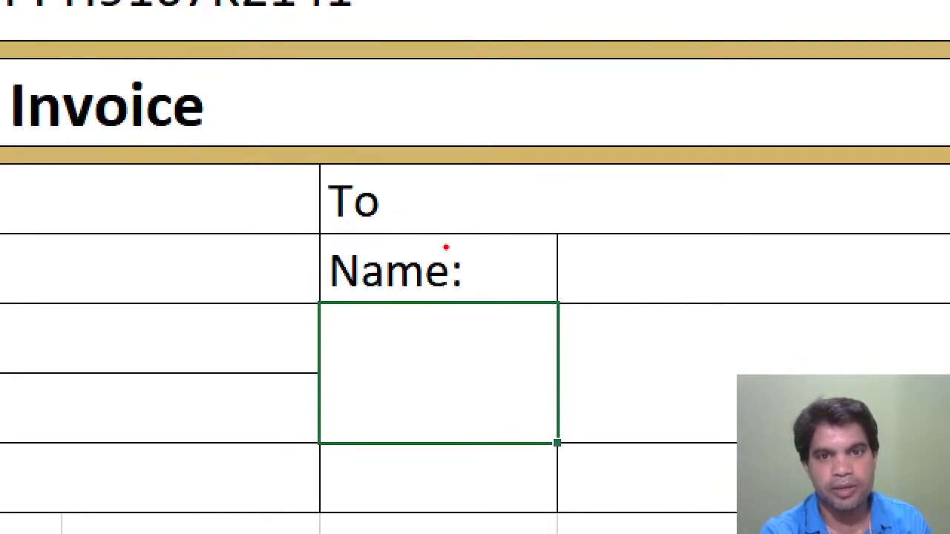
{"action": "mouse_move", "coordinate": [447, 247]}
{"action": "left_mouse_down"}
{"action": "mouse_move", "coordinate": [454, 291]}
{"action": "mouse_move", "coordinate": [475, 305]}
{"action": "left_mouse_up"}
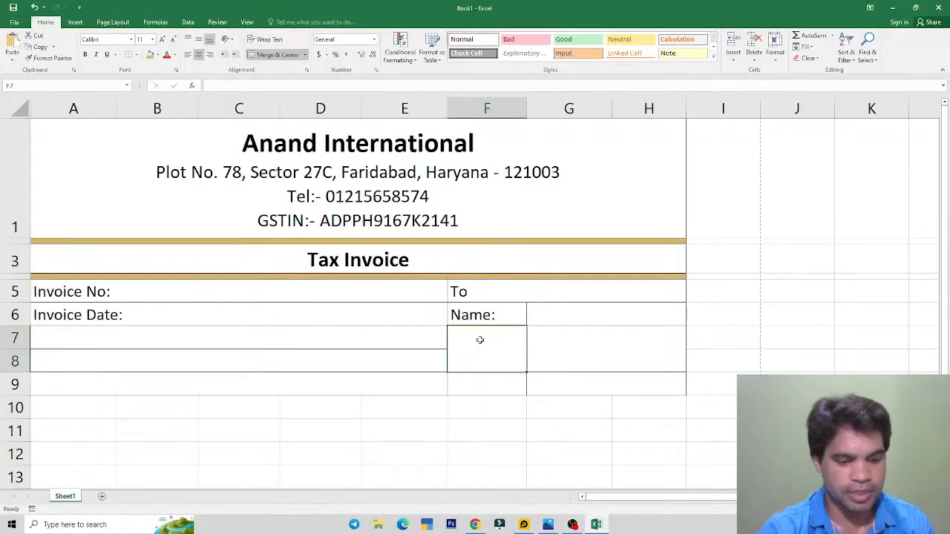
Step: Launch the On-Screen Keyboard, move it clear of the invoice, and select A7
{"action": "key", "text": "super"}
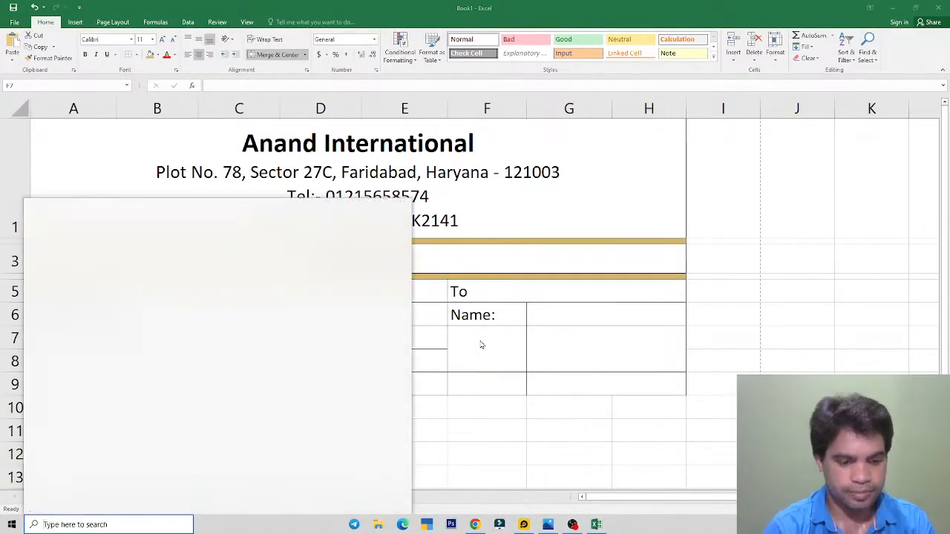
{"action": "type", "text": "ke"}
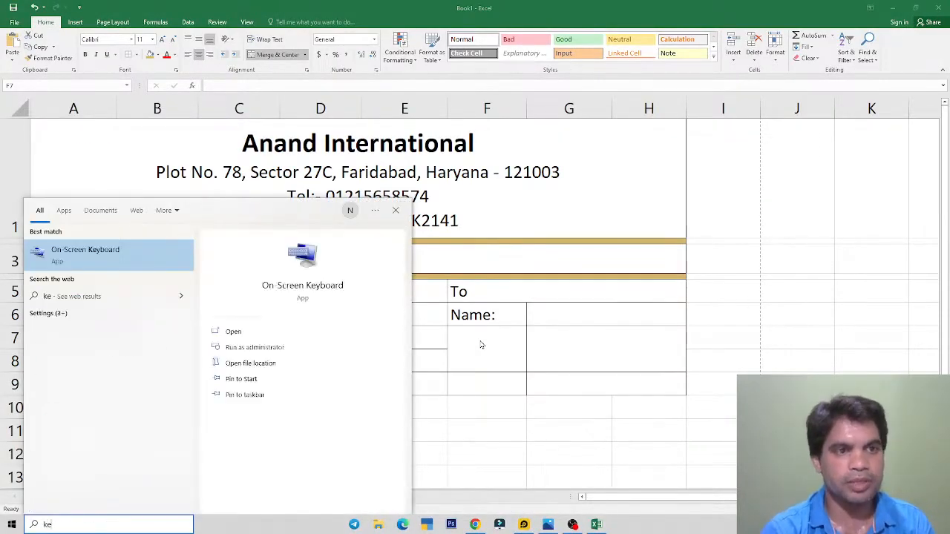
{"action": "key", "text": "Return"}
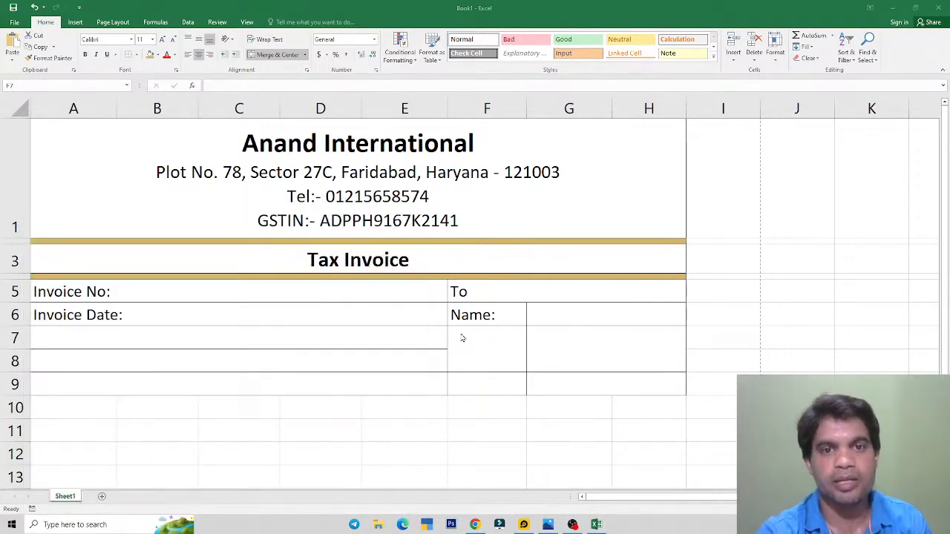
{"action": "left_click_drag", "start_coordinate": [431, 301], "coordinate": [643, 351]}
{"action": "left_click", "coordinate": [95, 340]}
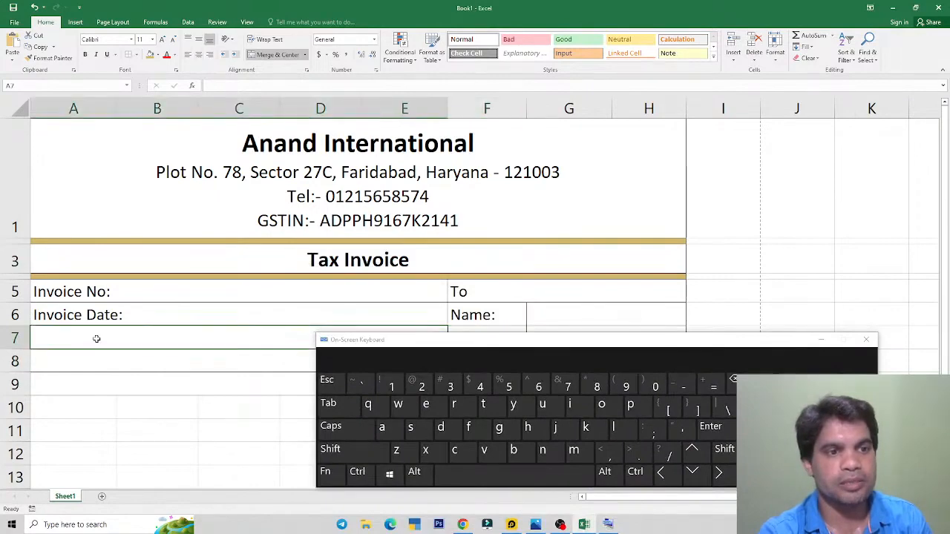
{"action": "key", "text": "alt+Tab"}
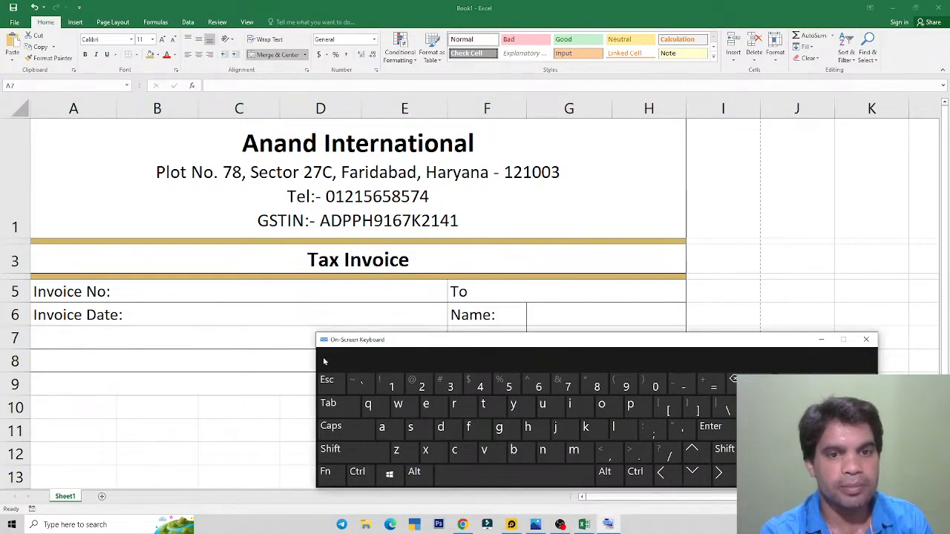
{"action": "left_click_drag", "start_coordinate": [376, 345], "coordinate": [318, 69]}
{"action": "left_click", "coordinate": [401, 347]}
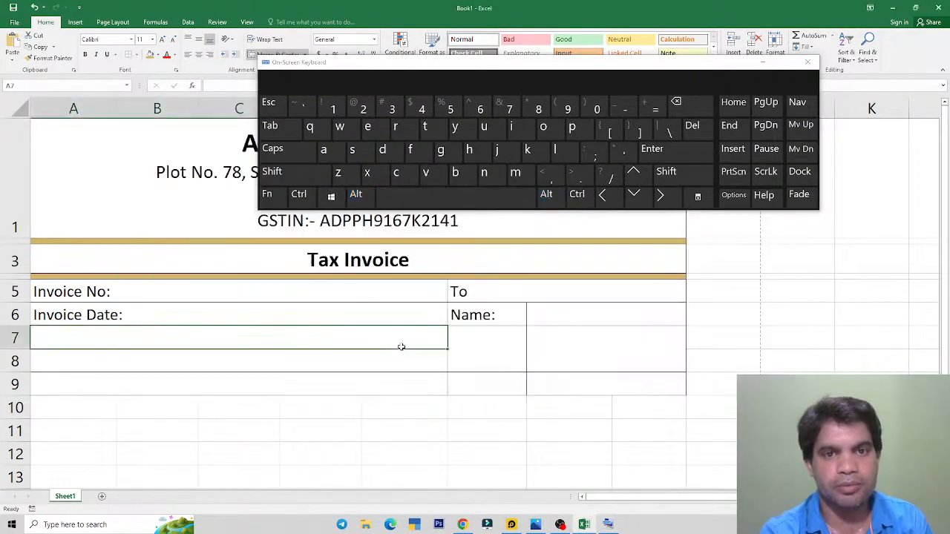
{"action": "left_click", "coordinate": [536, 525]}
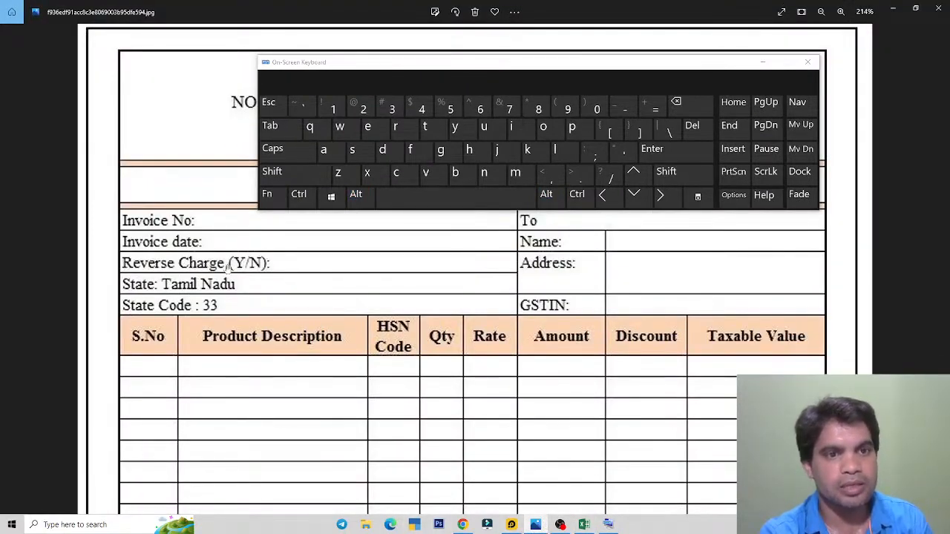
{"action": "key", "text": "alt+Tab"}
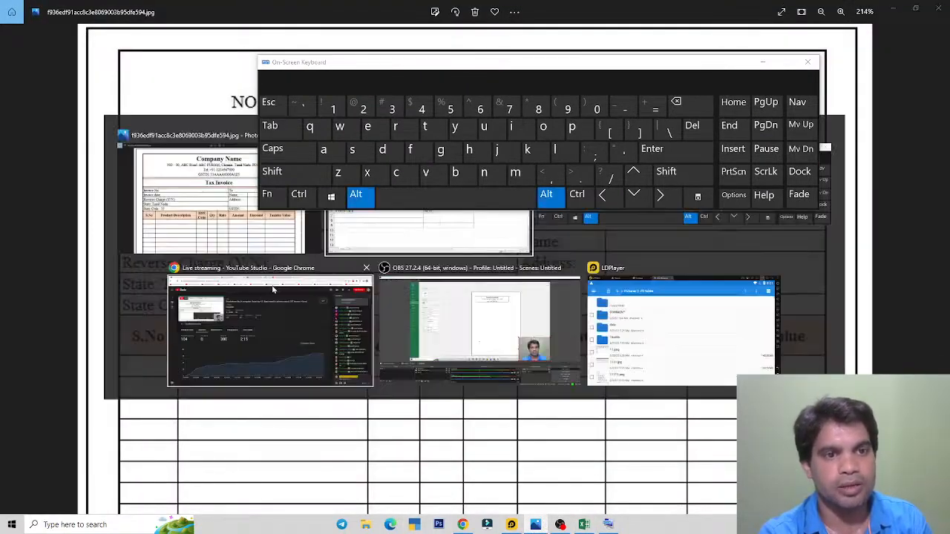
Step: Type Reverse Charge (Y/N): into A7, then close the on-screen keyboard
{"action": "type", "text": "Reve"}
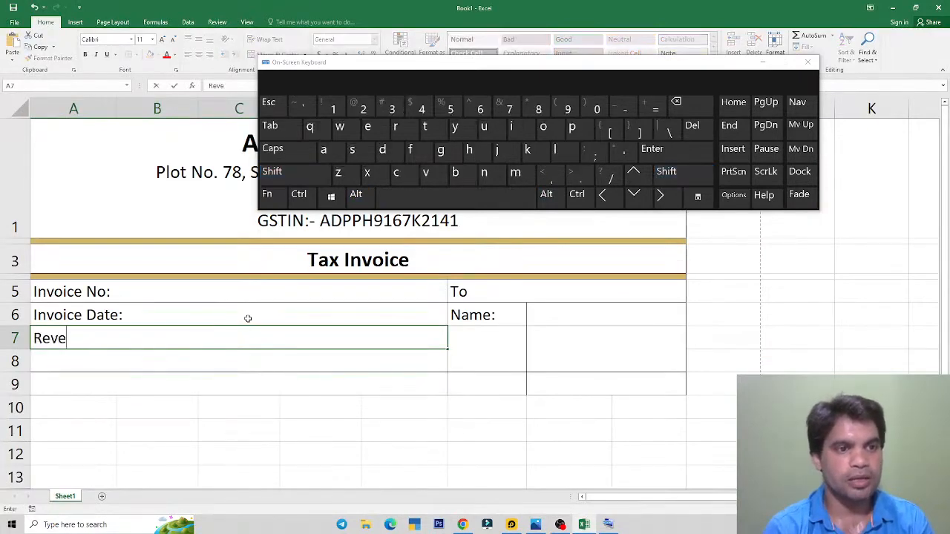
{"action": "type", "text": "r"}
{"action": "key", "text": "alt+Tab"}
{"action": "key", "text": "alt+Tab"}
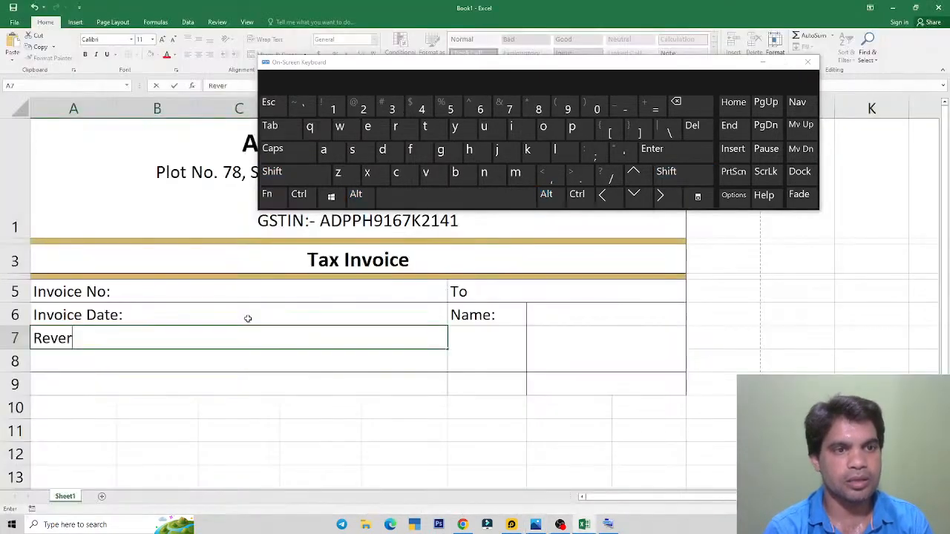
{"action": "type", "text": "se Charge"}
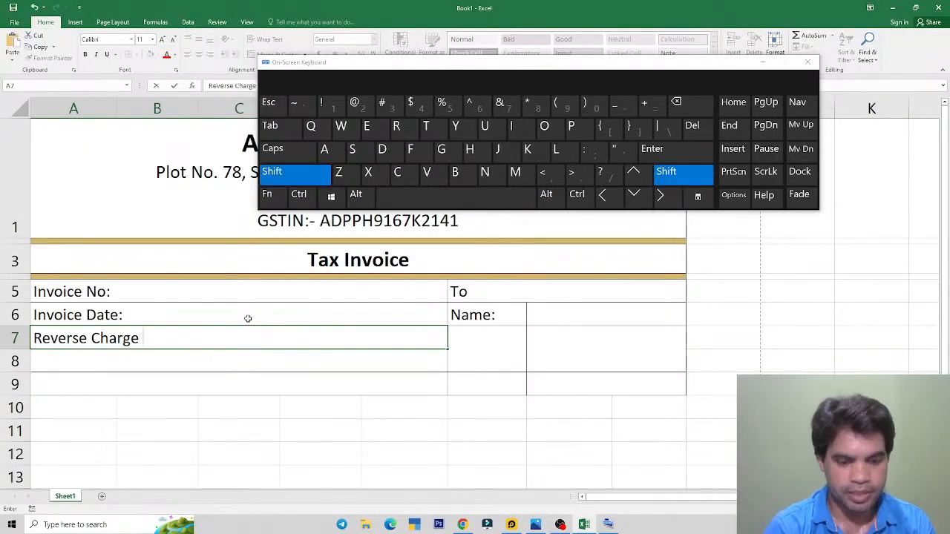
{"action": "type", "text": " (Y"}
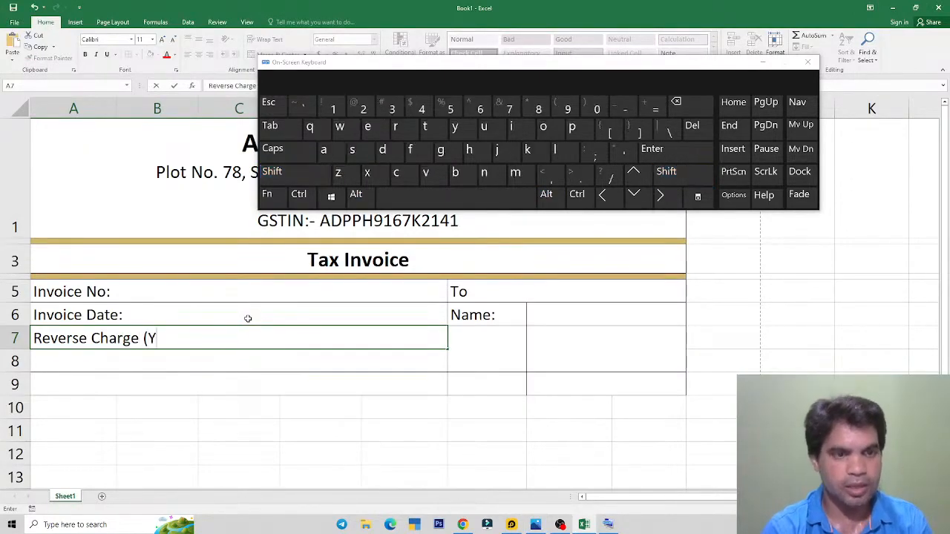
{"action": "key", "text": "alt+Tab"}
{"action": "key", "text": "alt+Tab"}
{"action": "type", "text": "/"}
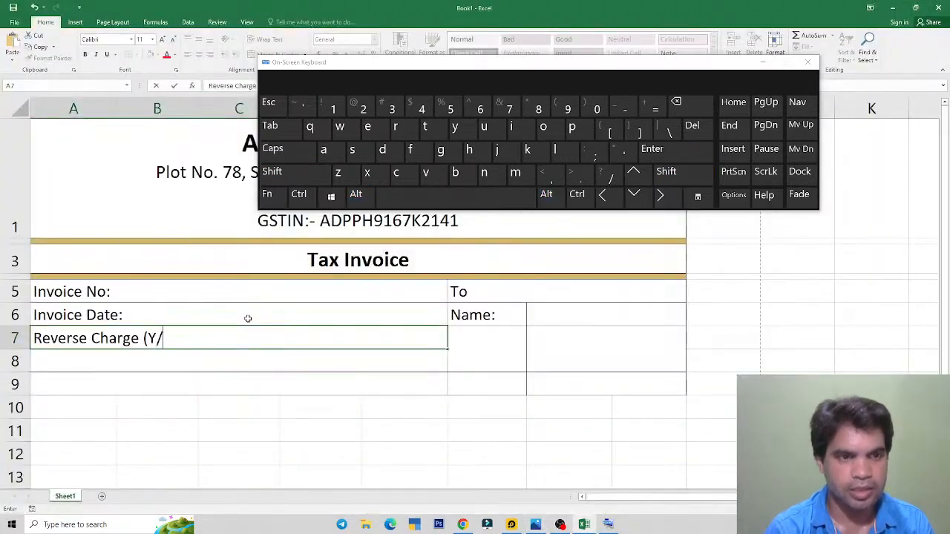
{"action": "type", "text": "N"}
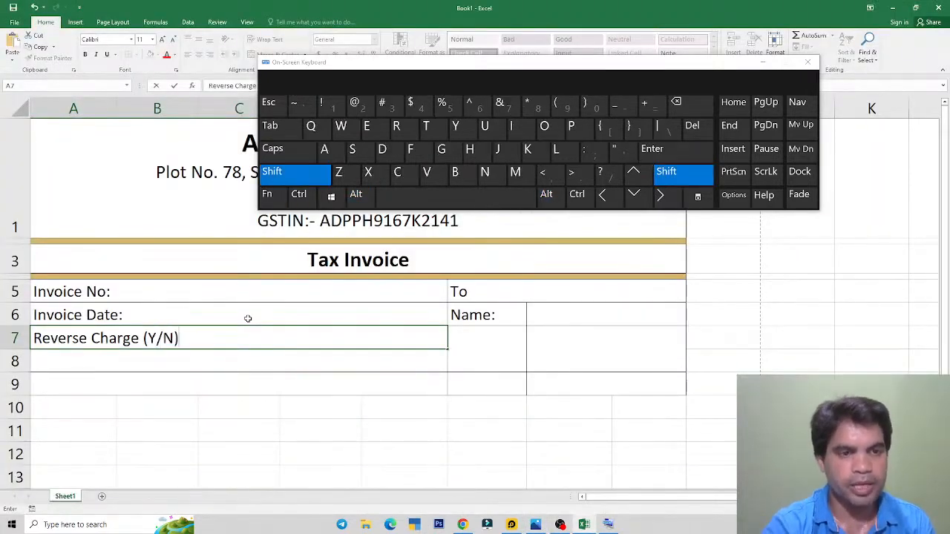
{"action": "type", "text": ")"}
{"action": "key", "text": "shift"}
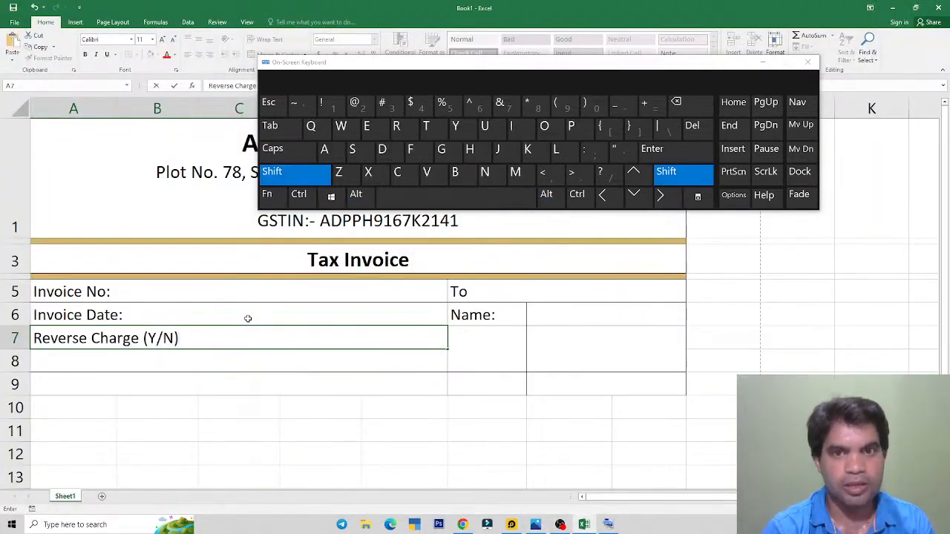
{"action": "left_click", "coordinate": [674, 177]}
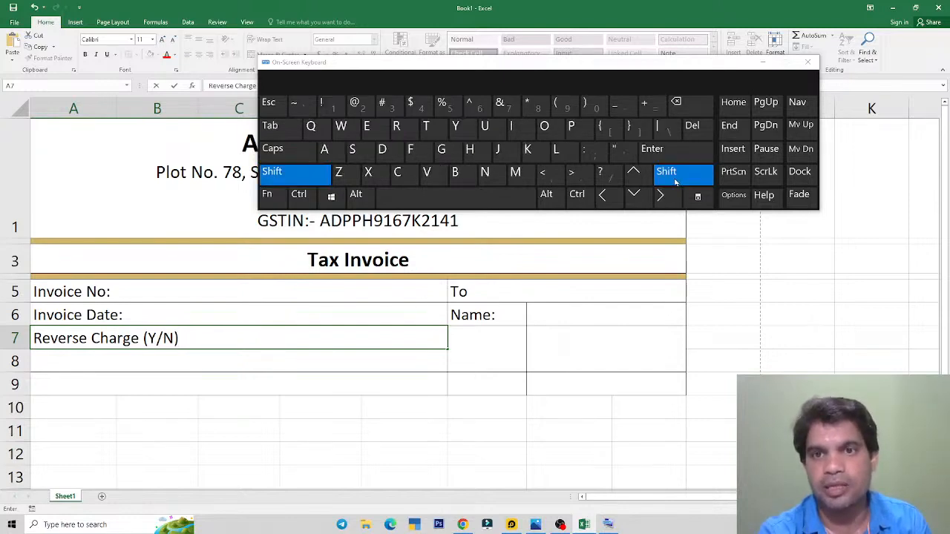
{"action": "left_click", "coordinate": [589, 153]}
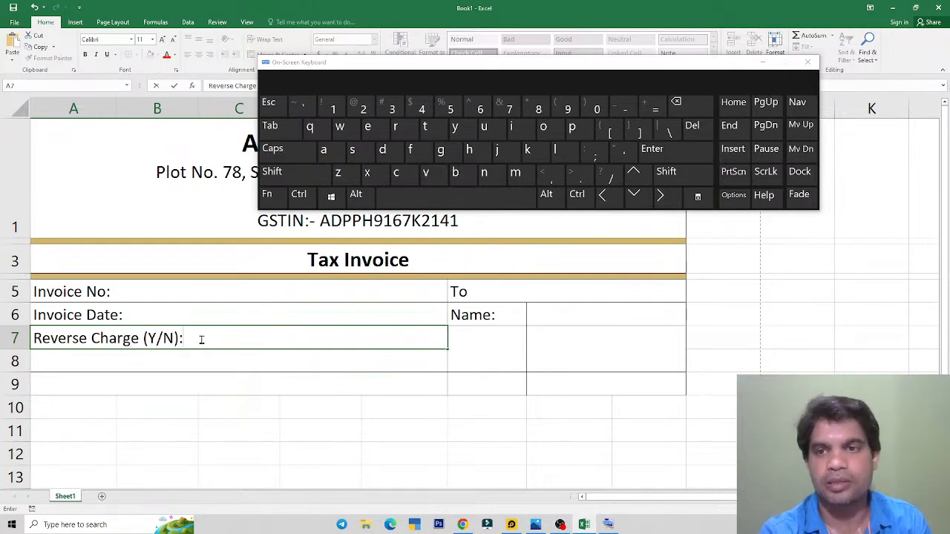
{"action": "left_click", "coordinate": [807, 61]}
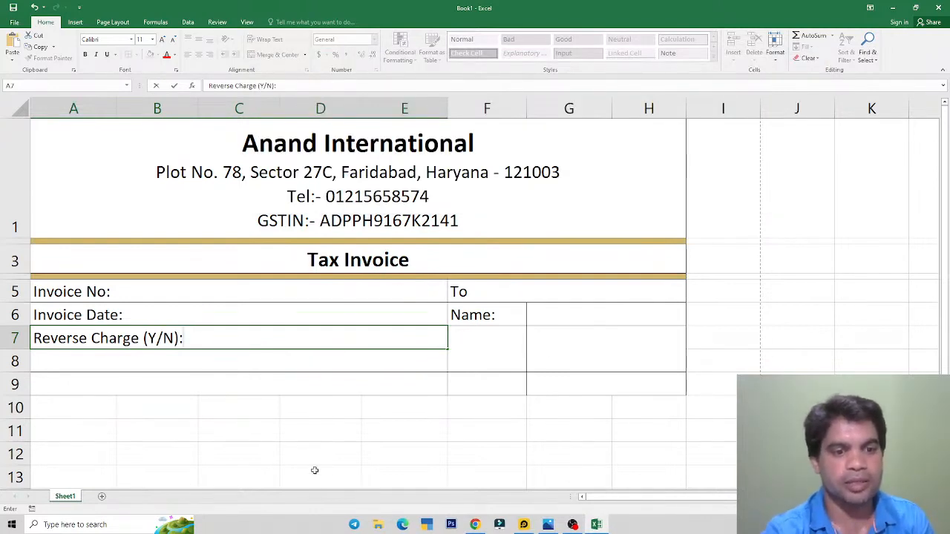
Step: Enter Address: in the merged F7:F8 cell and align it left and top
{"action": "key", "text": "alt+Tab"}
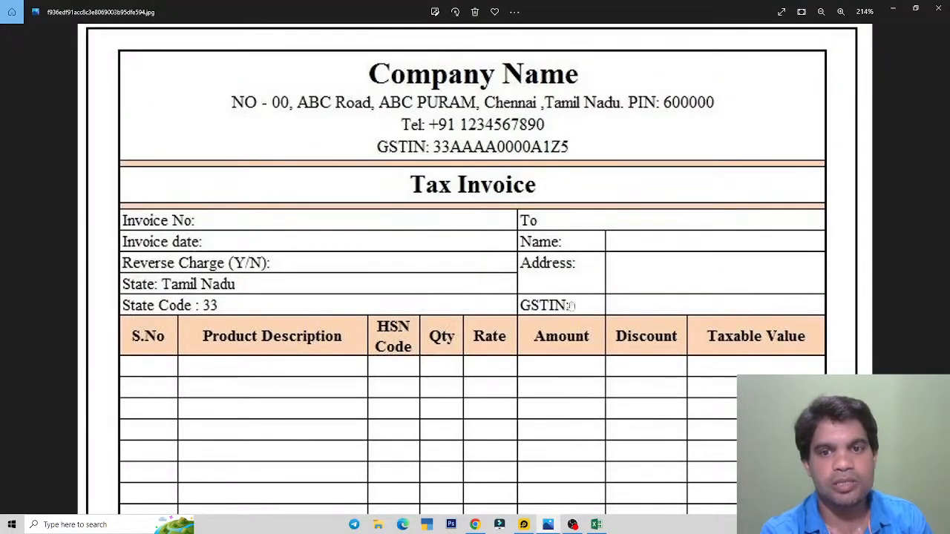
{"action": "key", "text": "alt+Tab"}
{"action": "left_click", "coordinate": [482, 346]}
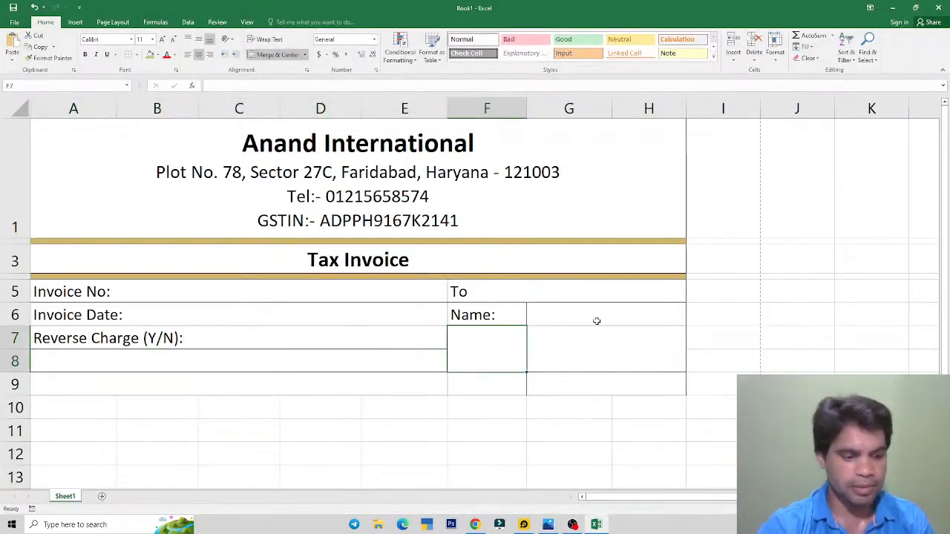
{"action": "type", "text": "Address"}
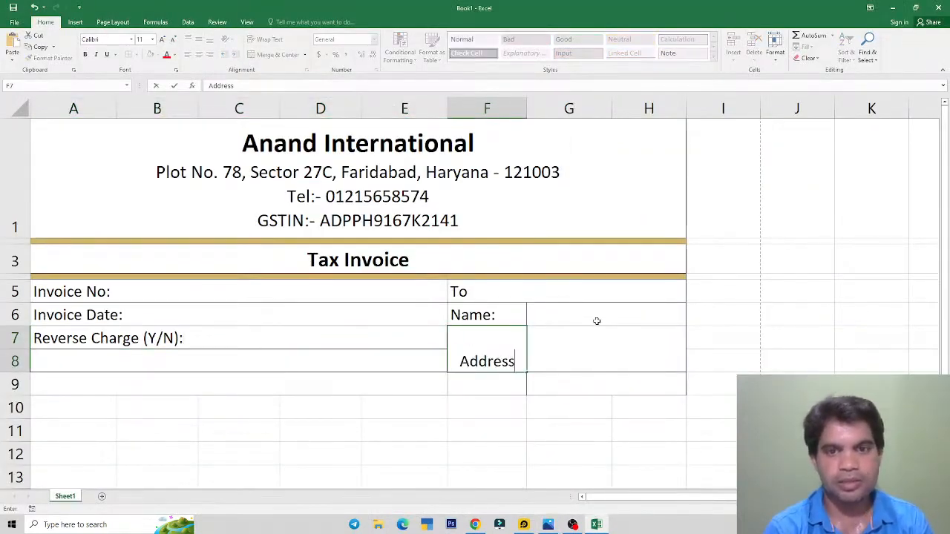
{"action": "type", "text": ":"}
{"action": "key", "text": "ctrl+Return"}
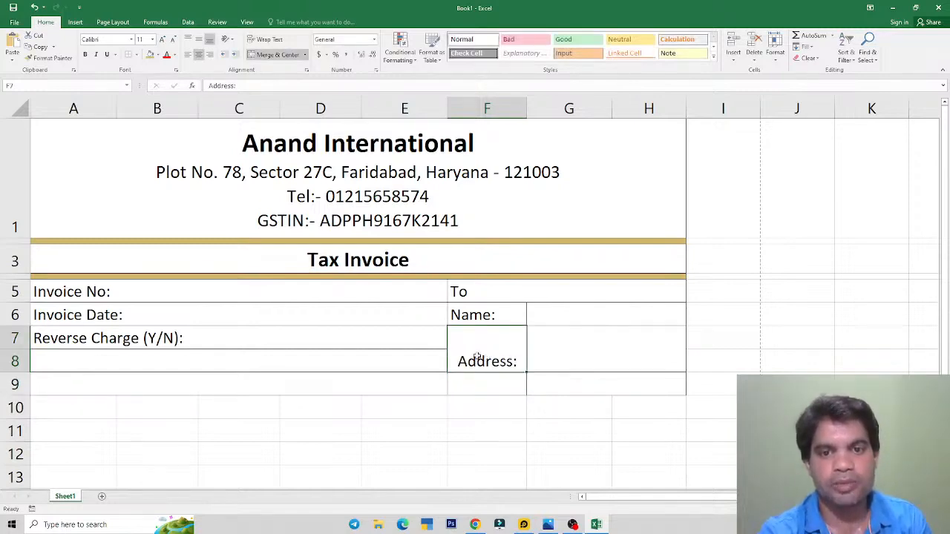
{"action": "key", "text": "alt+Tab"}
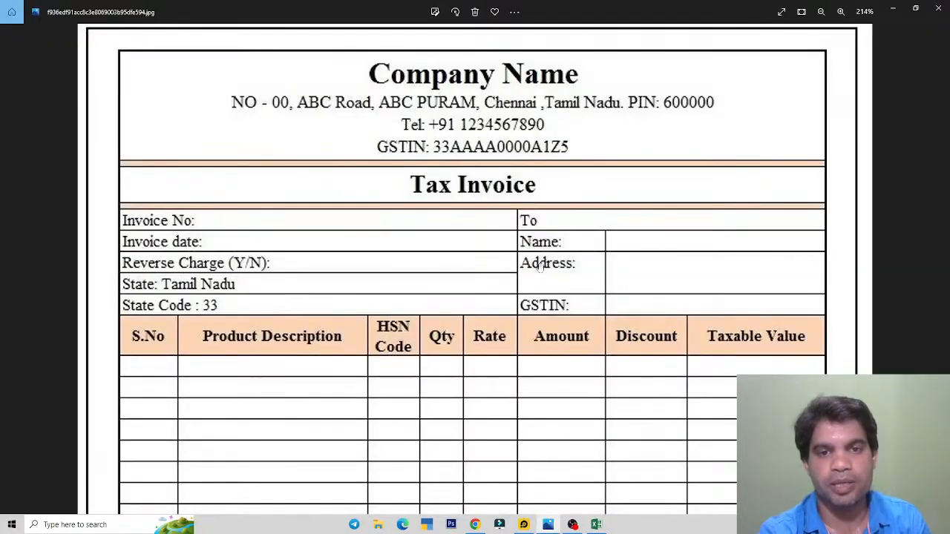
{"action": "key", "text": "alt+Tab"}
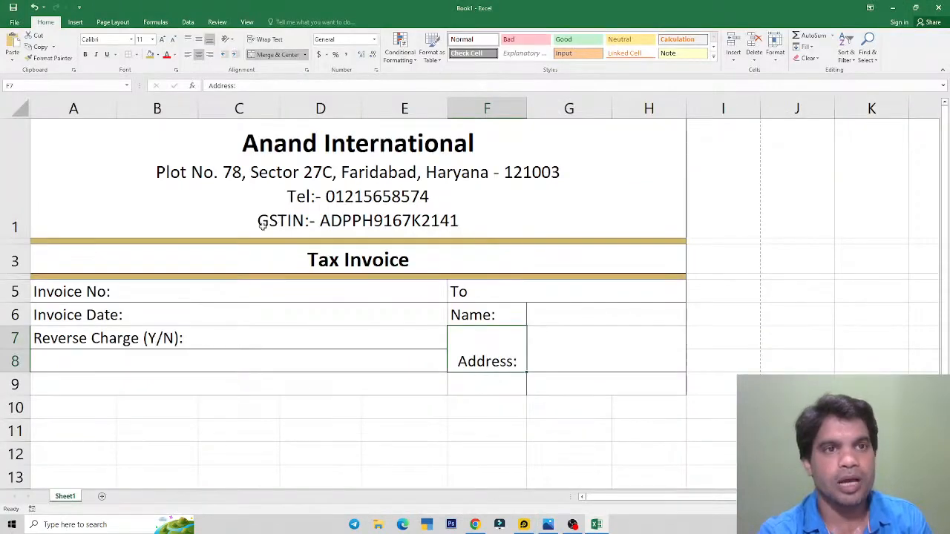
{"action": "left_click", "coordinate": [188, 55]}
{"action": "left_click", "coordinate": [189, 41]}
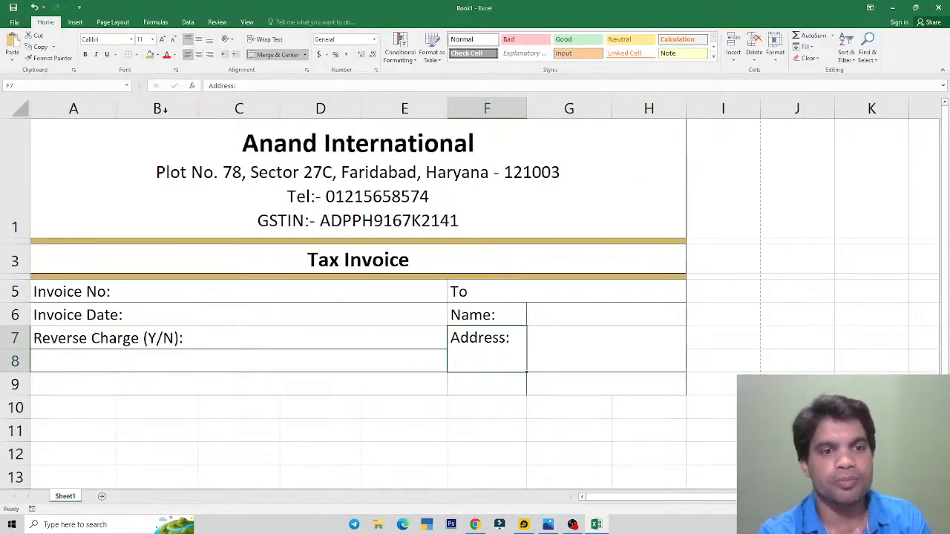
{"action": "left_click", "coordinate": [67, 367]}
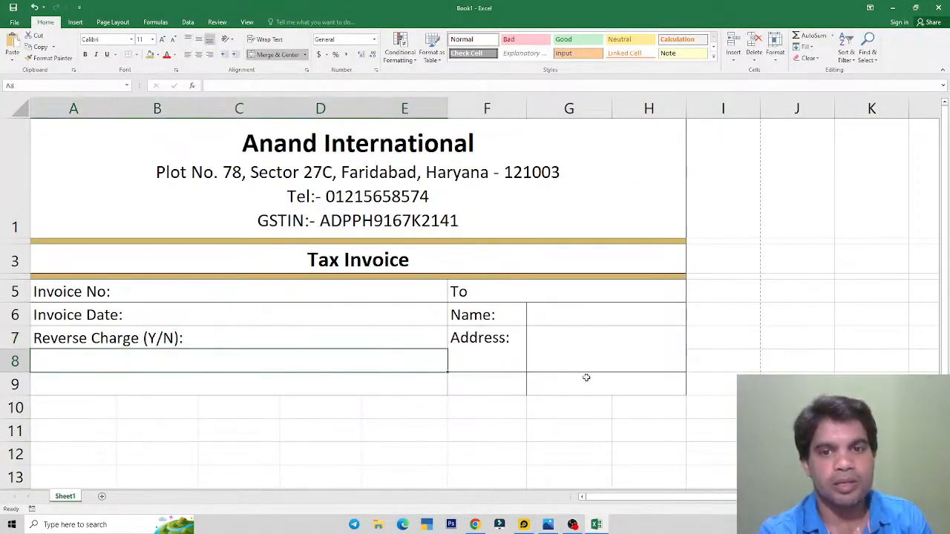
{"action": "key", "text": "alt+Tab"}
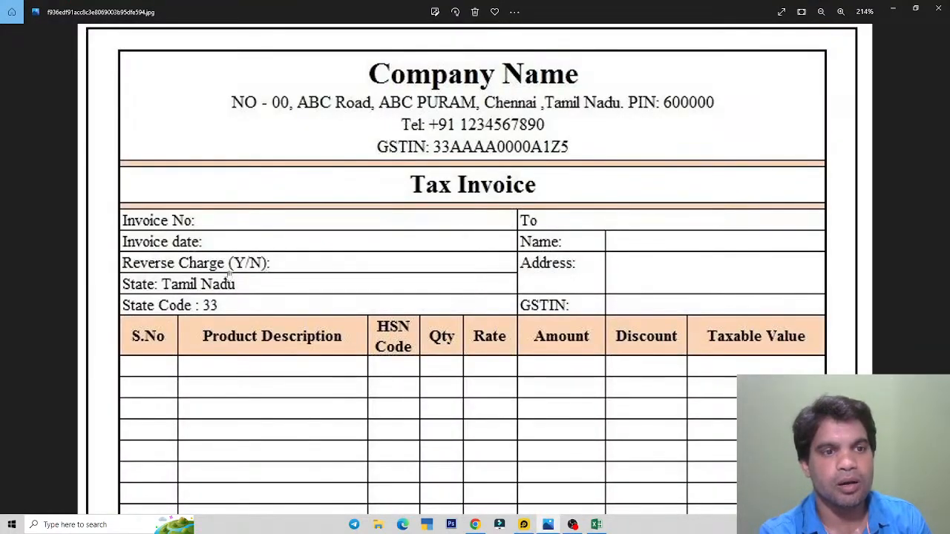
{"action": "key", "text": "alt+Tab"}
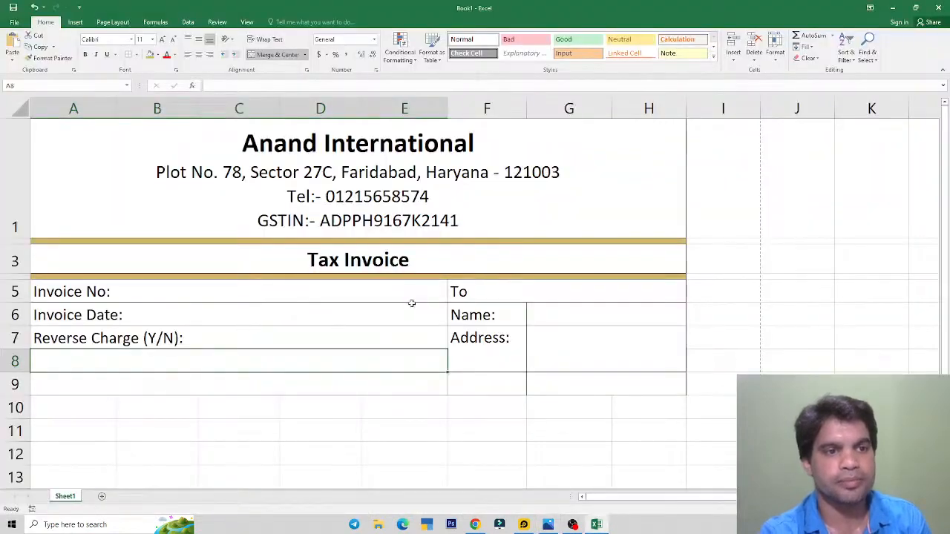
Step: Enter State: Haryana in A8, replacing the typed city Faridabad
{"action": "type", "text": "Star"}
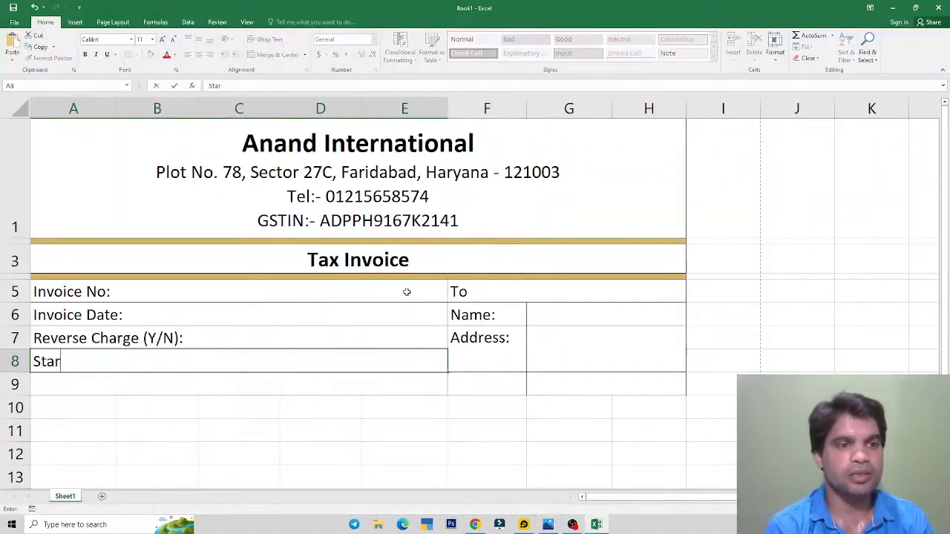
{"action": "key", "text": "BackSpace"}
{"action": "type", "text": "te"}
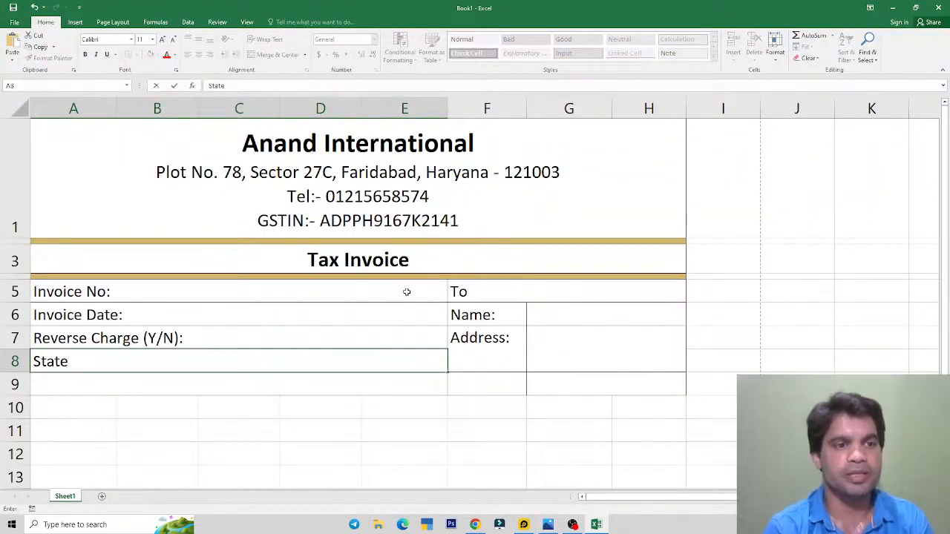
{"action": "type", "text": " Farida"}
{"action": "key", "text": "BackSpace"}
{"action": "key", "text": "BackSpace"}
{"action": "key", "text": "BackSpace"}
{"action": "key", "text": "BackSpace"}
{"action": "key", "text": "BackSpace"}
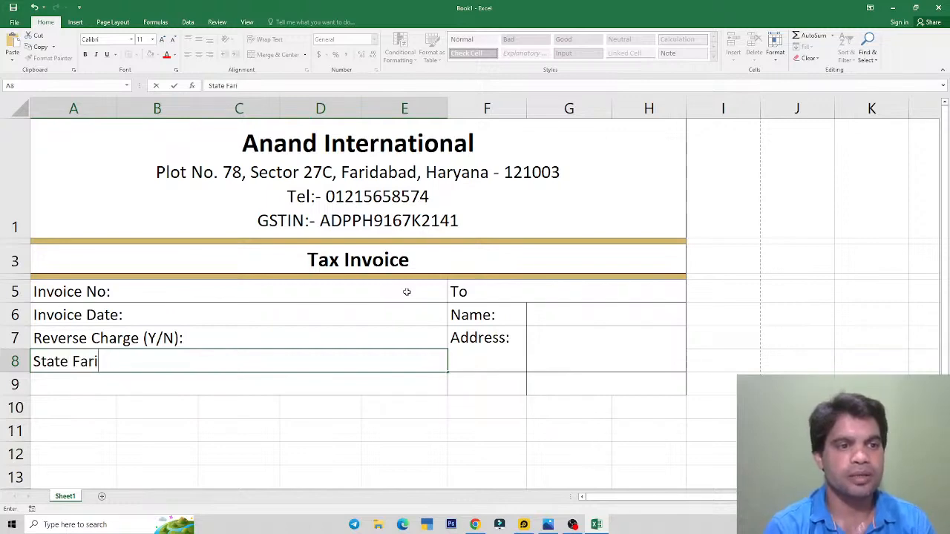
{"action": "key", "text": "alt+Tab"}
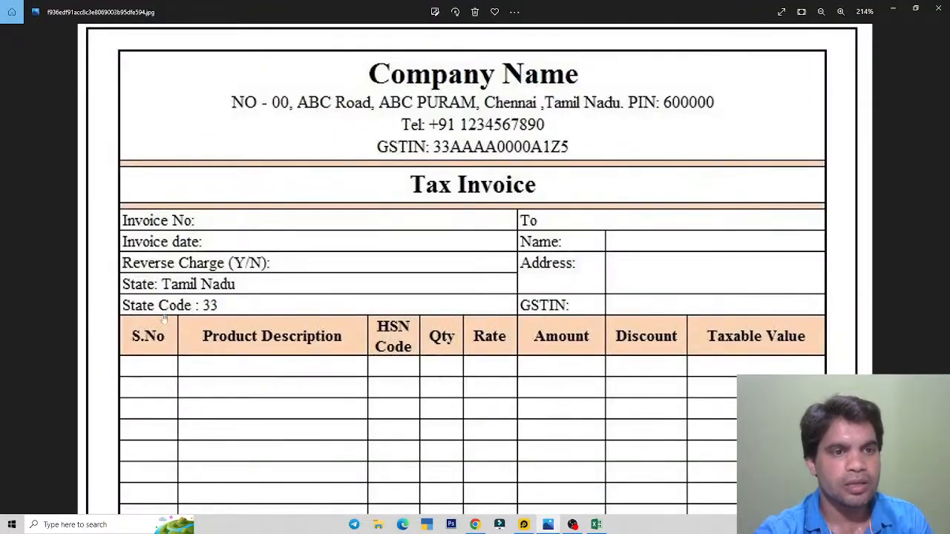
{"action": "key", "text": "alt+Tab"}
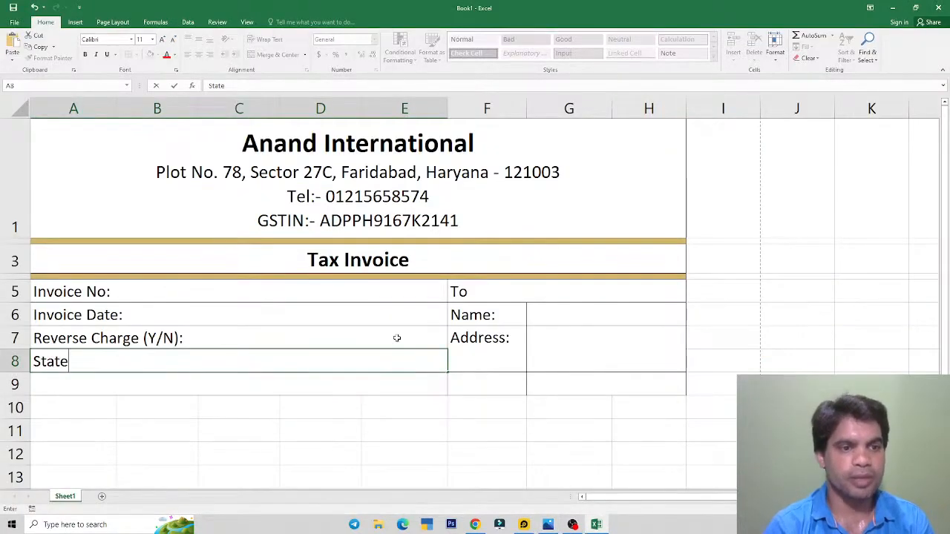
{"action": "type", "text": ": Fari"}
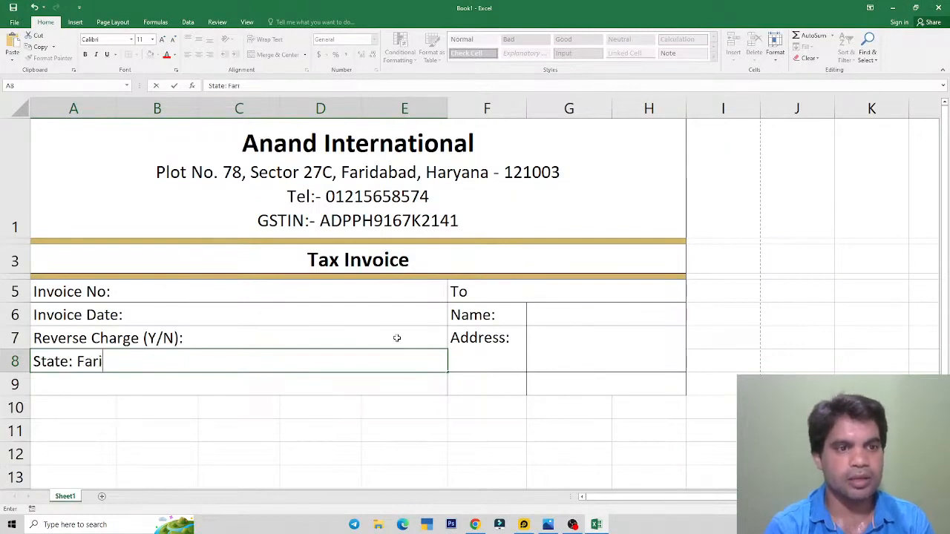
{"action": "type", "text": "dabad"}
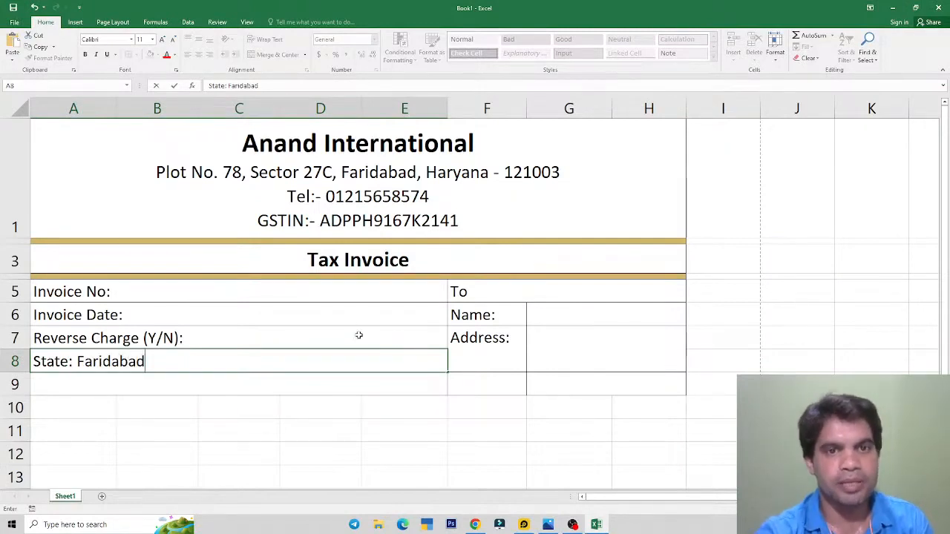
{"action": "left_click", "coordinate": [62, 388]}
{"action": "left_click", "coordinate": [110, 362]}
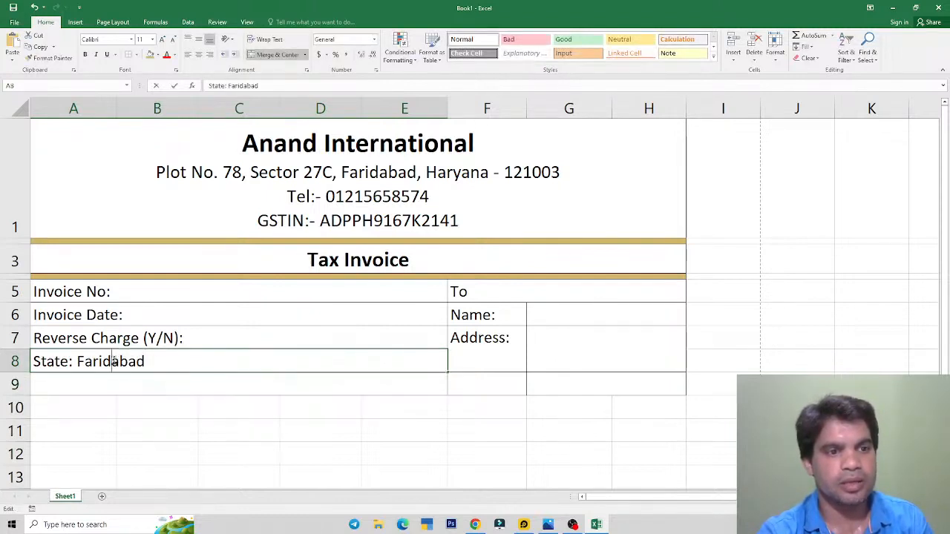
{"action": "double_click", "coordinate": [147, 361]}
{"action": "key", "text": "ctrl+shift+Left"}
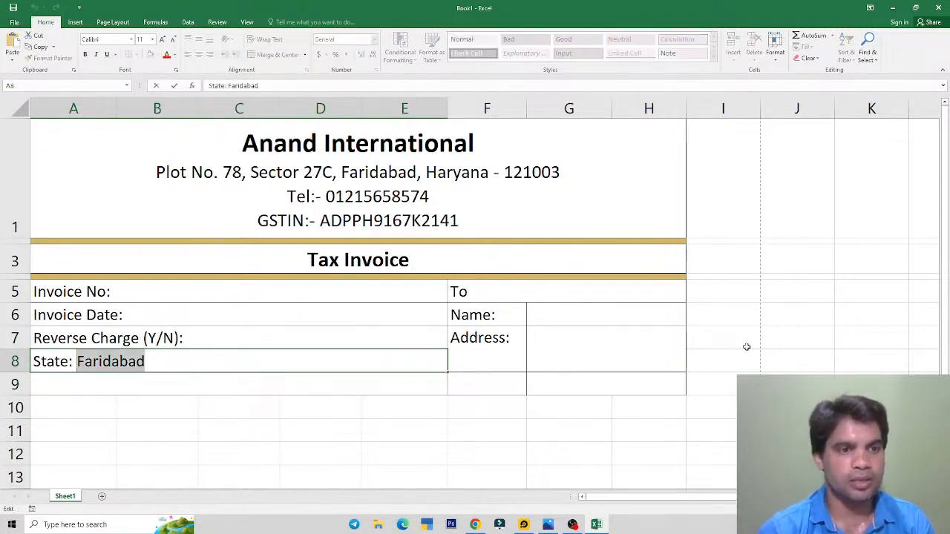
{"action": "type", "text": "Har"}
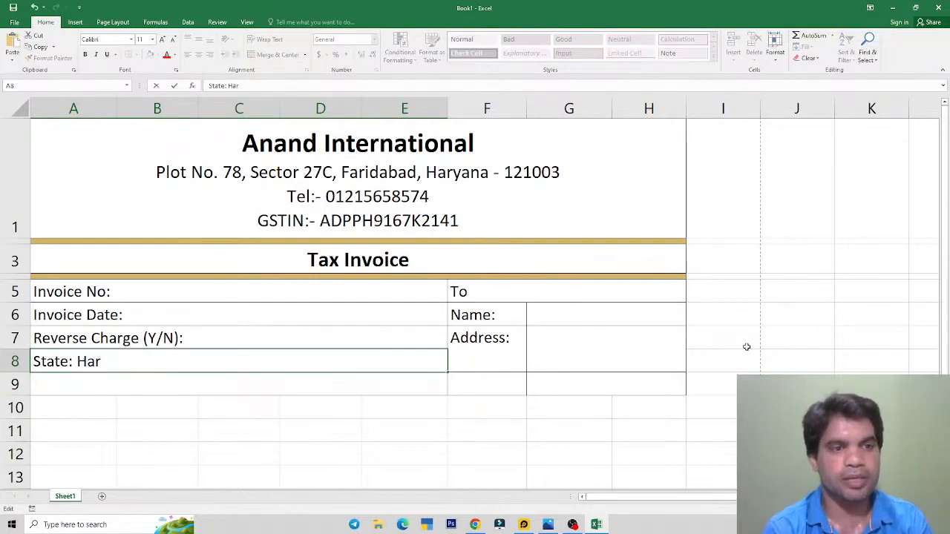
{"action": "type", "text": "yana"}
{"action": "key", "text": "Return"}
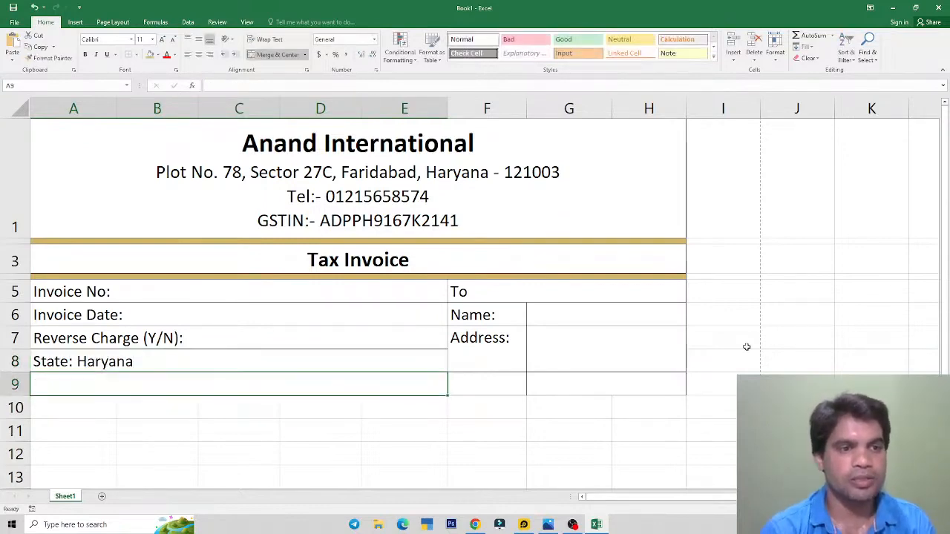
Step: Enter State Code: 32 in A9, discarding the autocomplete suggestion
{"action": "key", "text": "alt+Tab"}
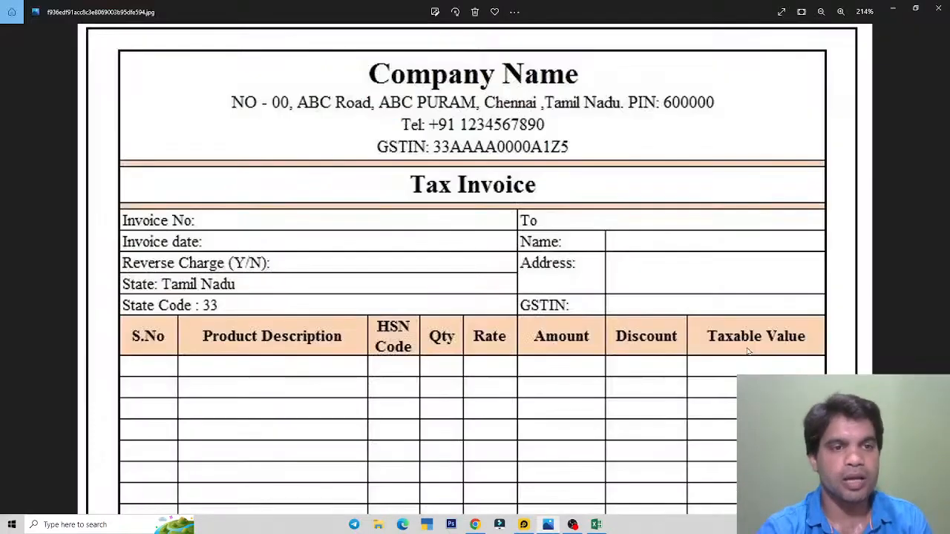
{"action": "key", "text": "alt+Tab"}
{"action": "type", "text": "Sta"}
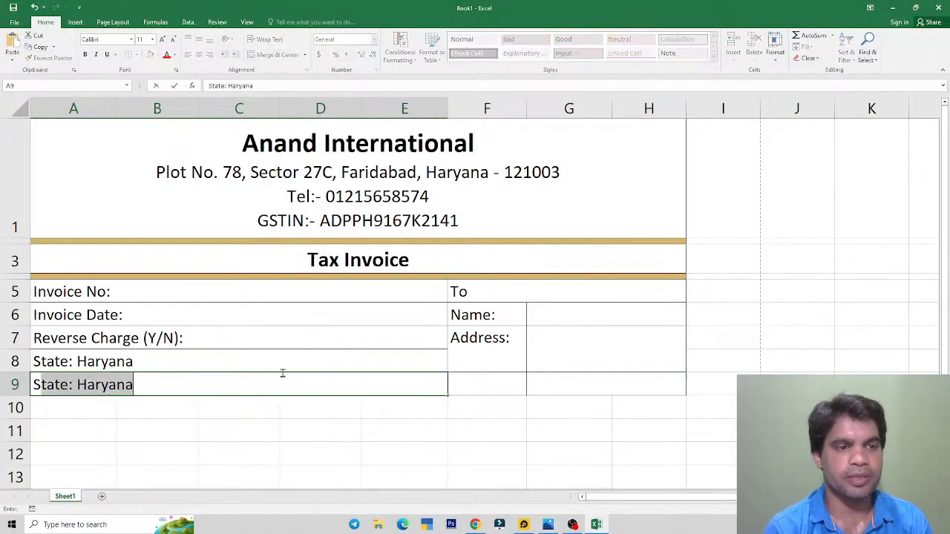
{"action": "type", "text": "te:"}
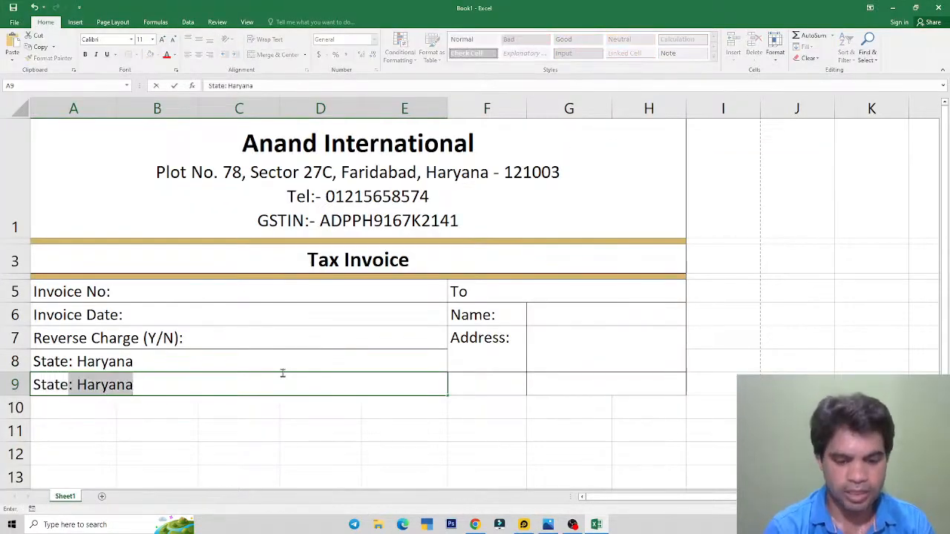
{"action": "key", "text": "BackSpace"}
{"action": "key", "text": "BackSpace"}
{"action": "type", "text": "Code"}
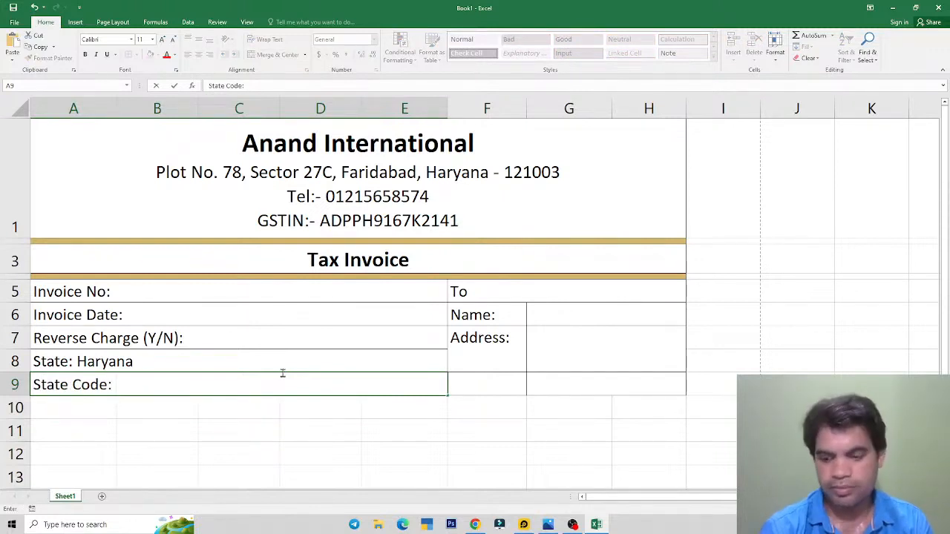
{"action": "type", "text": ": 32"}
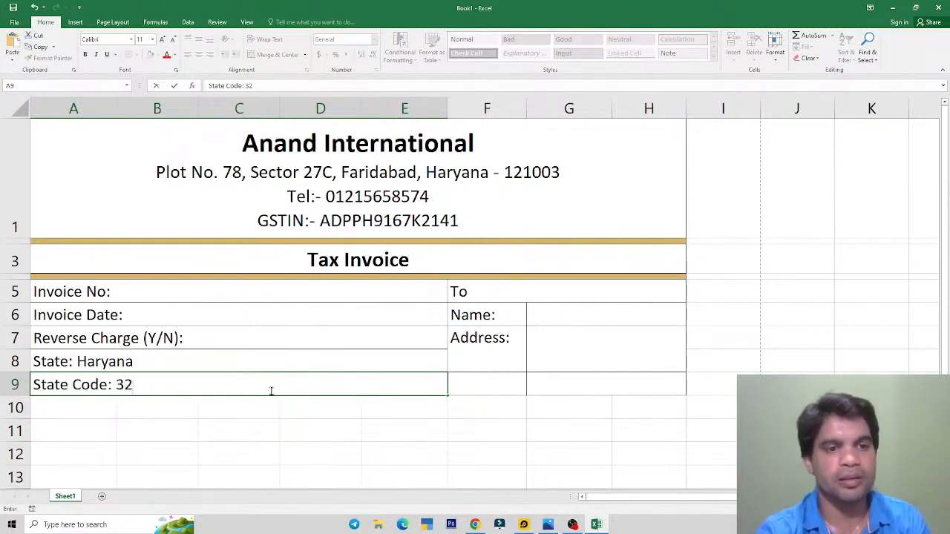
{"action": "left_click", "coordinate": [263, 359]}
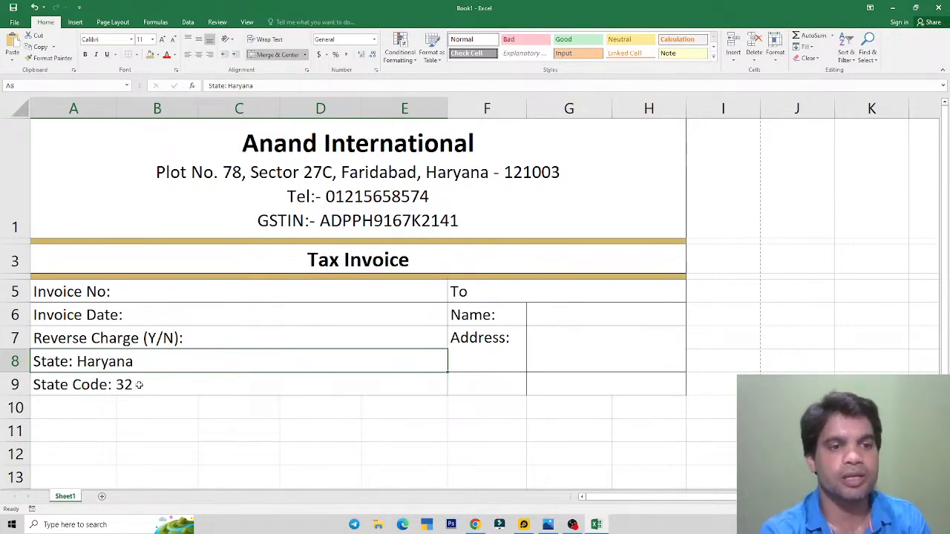
{"action": "key", "text": "alt+Tab"}
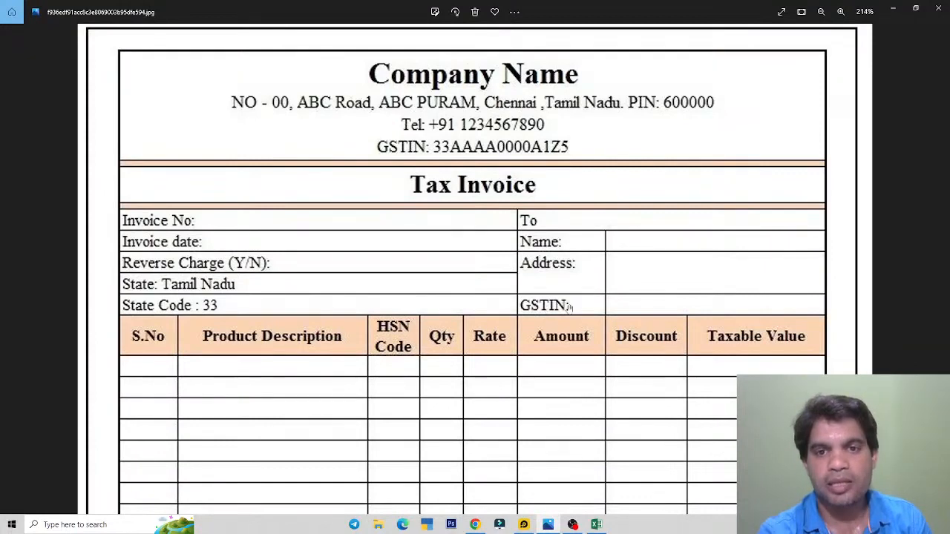
Step: Type the GSTIN label into F9 and compare the details block with the reference
{"action": "key", "text": "alt+Tab"}
{"action": "left_click", "coordinate": [481, 386]}
{"action": "type", "text": "G"}
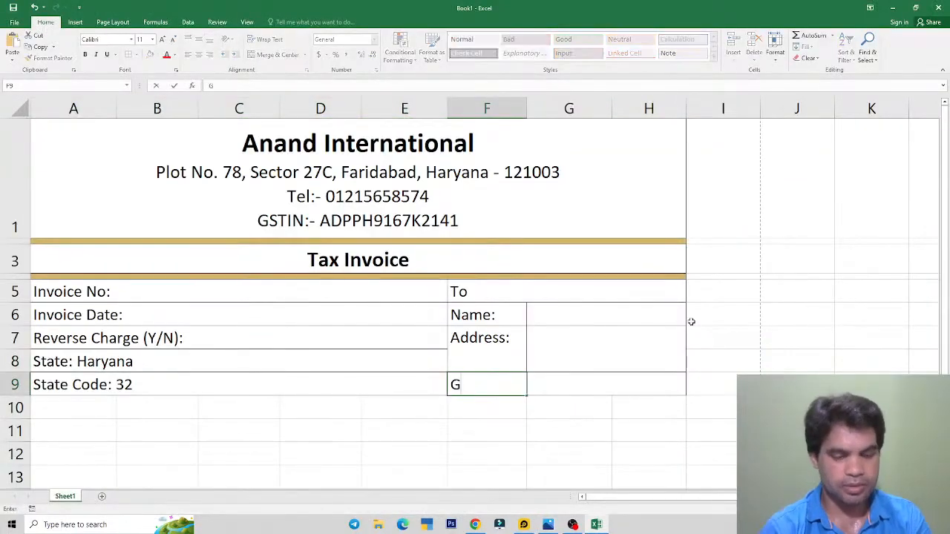
{"action": "type", "text": "STIN:"}
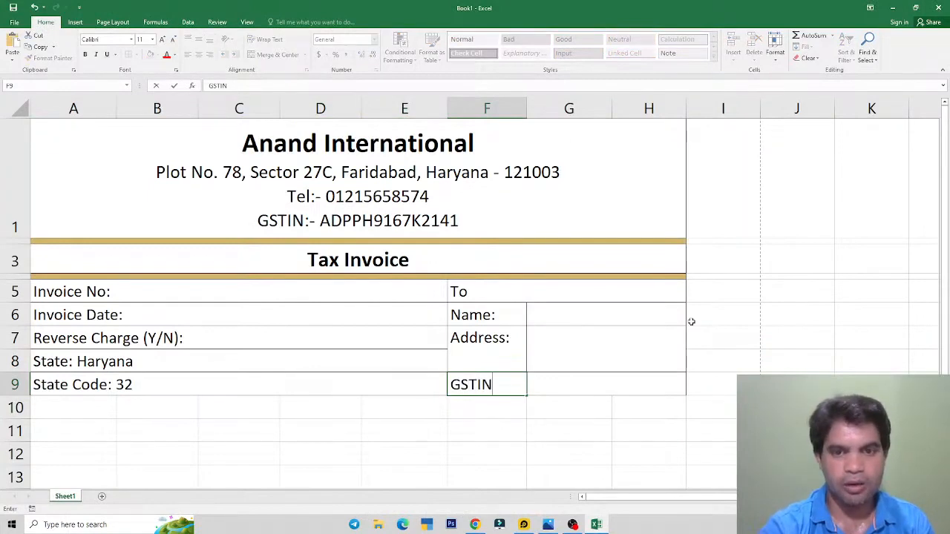
{"action": "left_click", "coordinate": [592, 402]}
{"action": "left_click", "coordinate": [379, 293]}
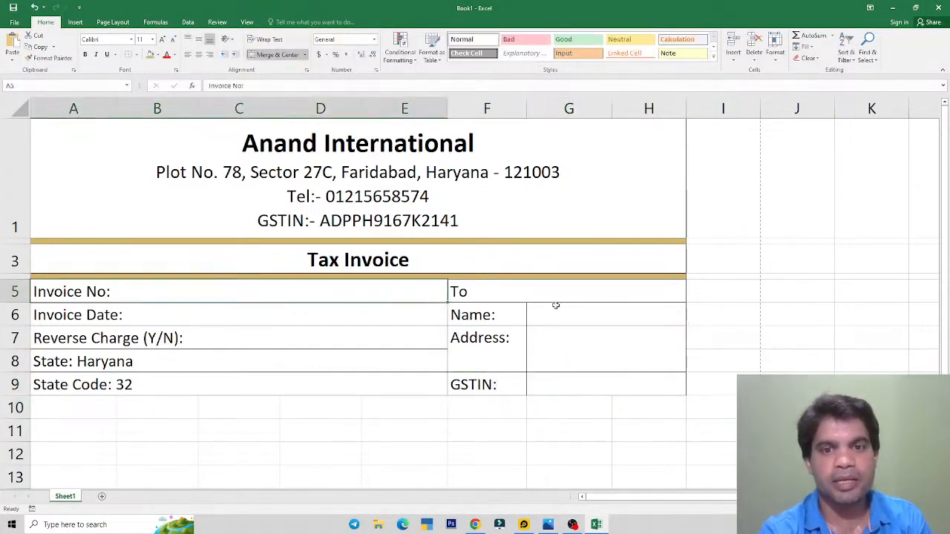
{"action": "left_click_drag", "start_coordinate": [555, 303], "coordinate": [557, 379]}
{"action": "key", "text": "alt+Tab"}
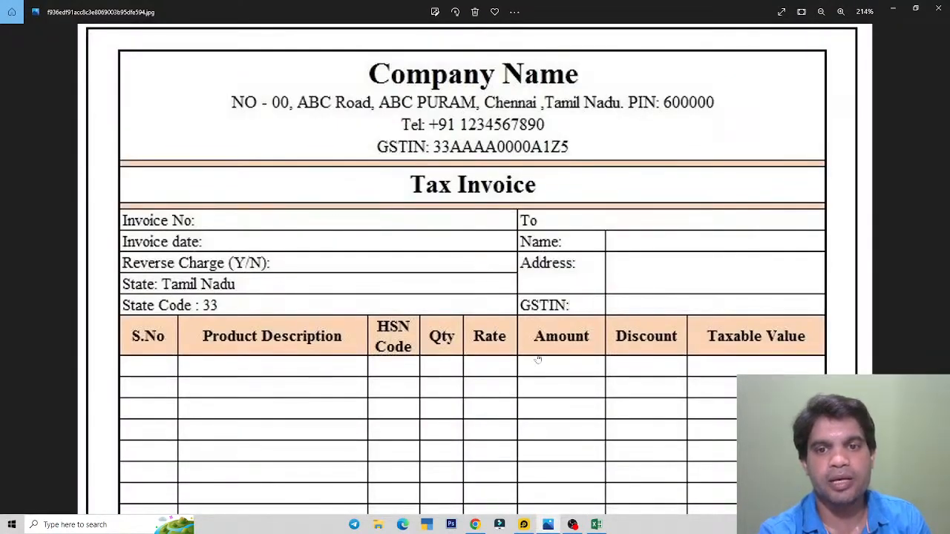
{"action": "scroll", "coordinate": [538, 360], "scroll_direction": "down", "scroll_amount": 2}
{"action": "key", "text": "alt+Tab"}
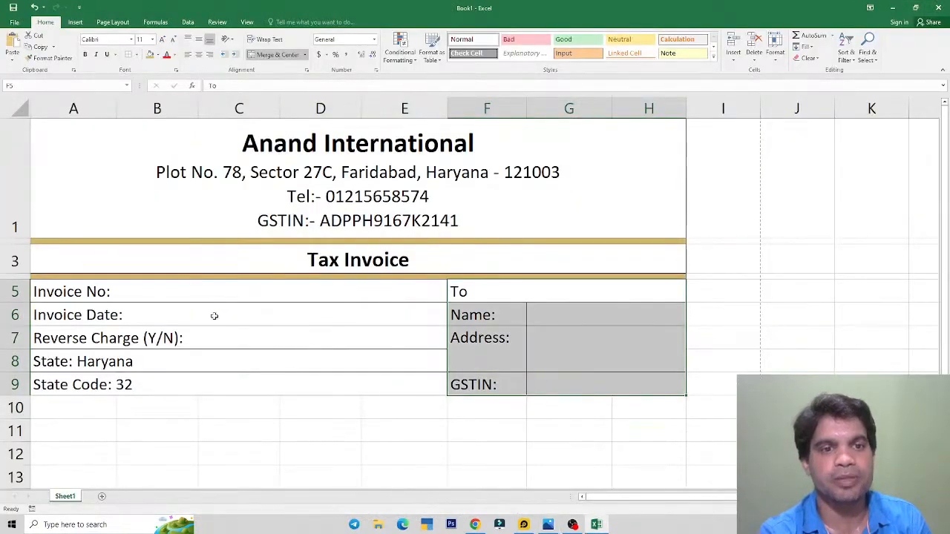
{"action": "left_click", "coordinate": [227, 291]}
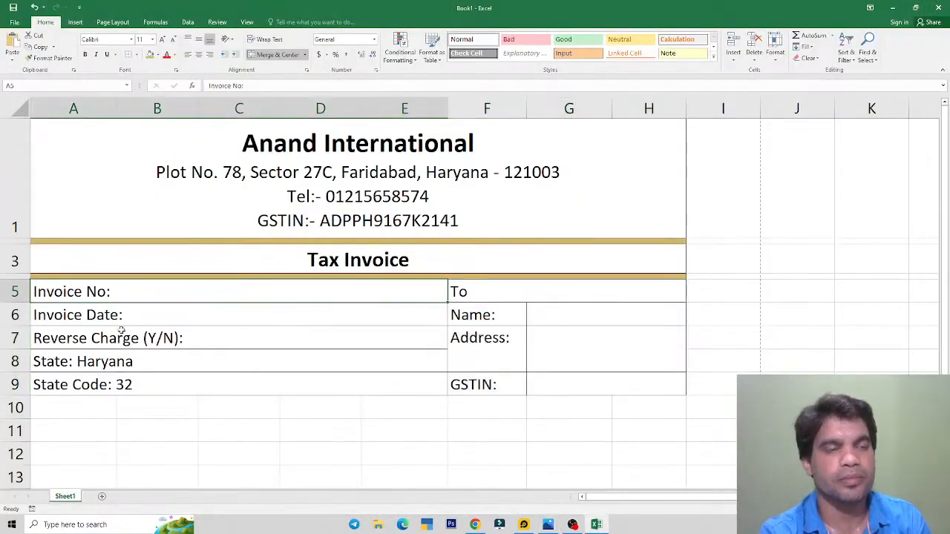
Step: Preview the invoice's print layout, then scroll the reference image down to its item table
{"action": "left_click", "coordinate": [14, 22]}
{"action": "left_click", "coordinate": [19, 140]}
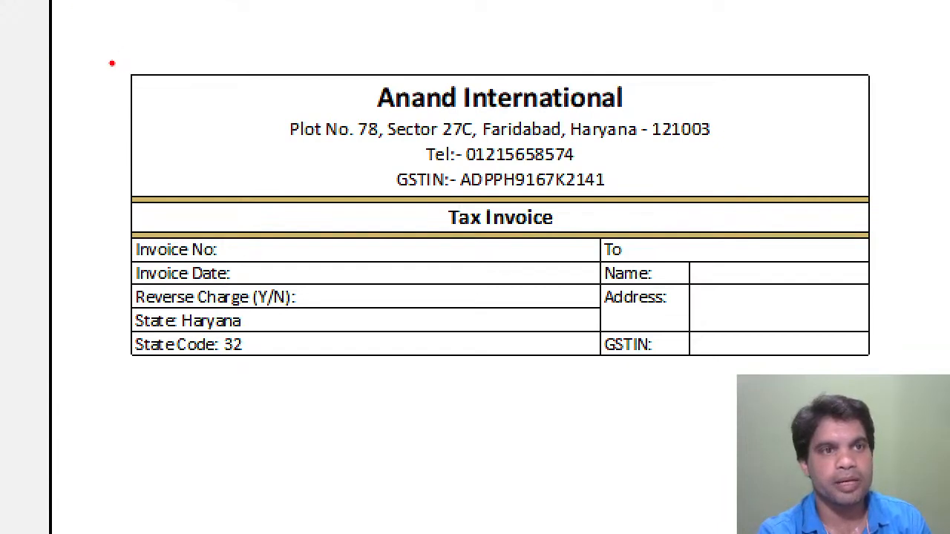
{"action": "mouse_move", "coordinate": [112, 63]}
{"action": "left_mouse_down"}
{"action": "mouse_move", "coordinate": [604, 406]}
{"action": "mouse_move", "coordinate": [931, 399]}
{"action": "mouse_move", "coordinate": [914, 381]}
{"action": "left_mouse_up"}
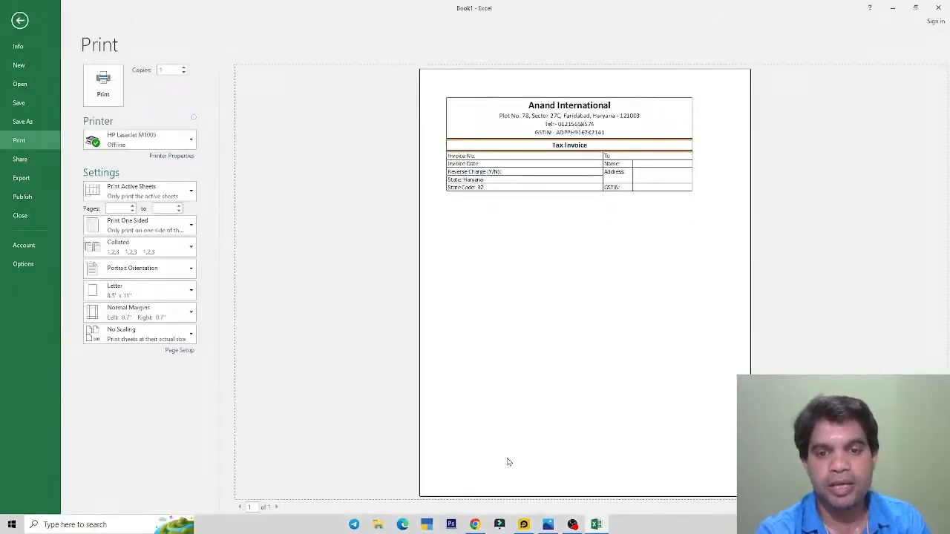
{"action": "key", "text": "Escape"}
{"action": "left_click", "coordinate": [547, 525]}
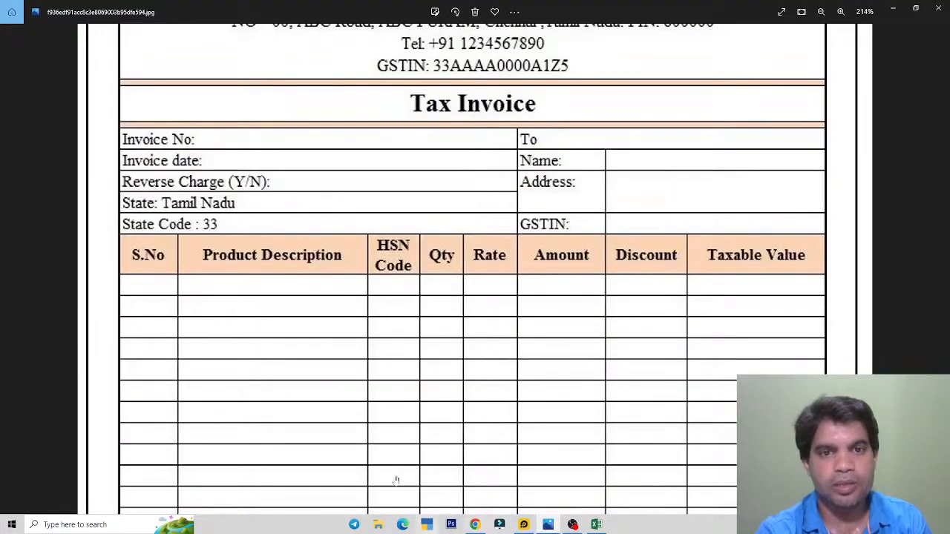
{"action": "scroll", "coordinate": [505, 364], "scroll_direction": "down", "scroll_amount": 1}
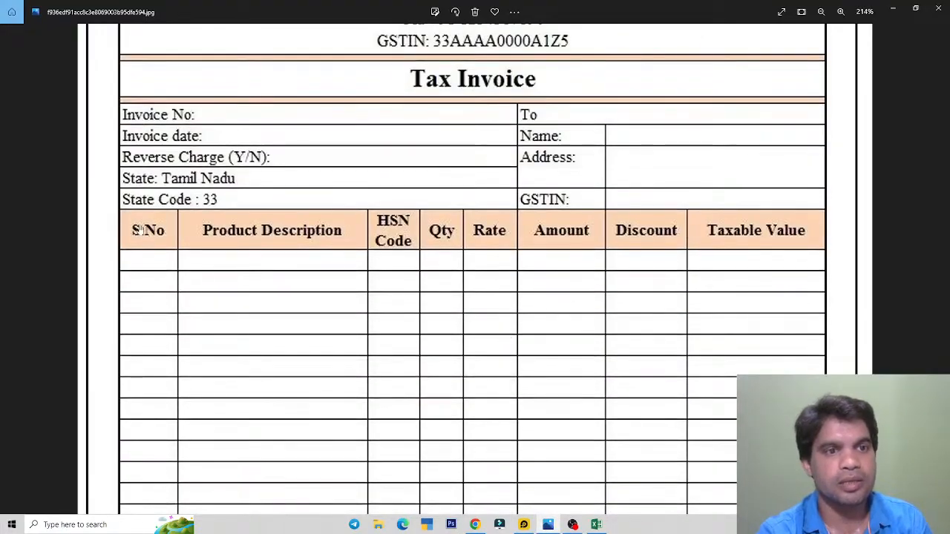
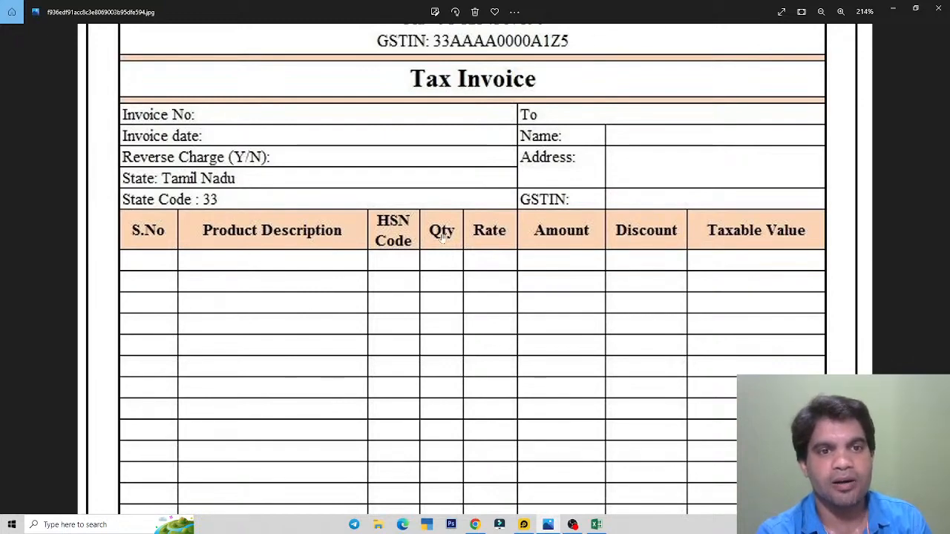
Step: Compare the sheet with the template image, then select A10:H22 for the item table
{"action": "key", "text": "alt+Tab"}
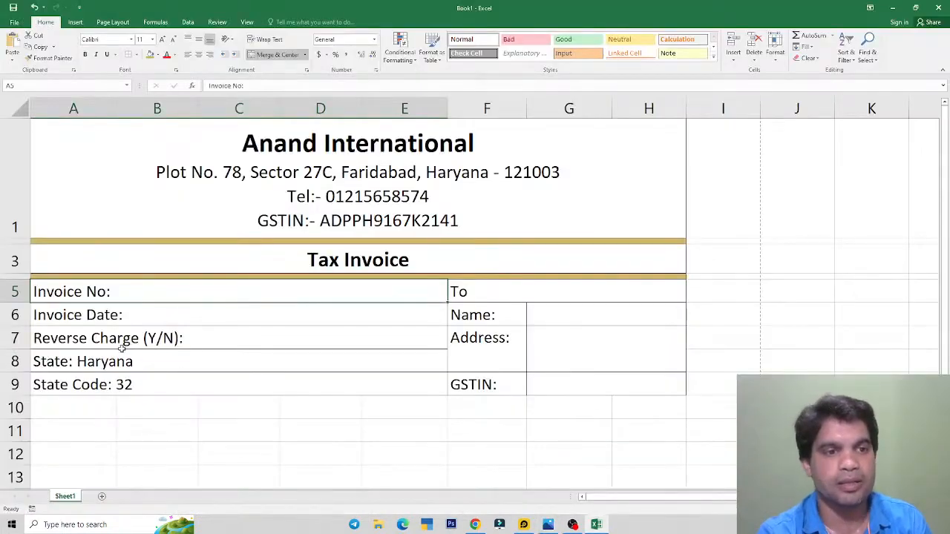
{"action": "left_click", "coordinate": [259, 408]}
{"action": "left_click", "coordinate": [319, 407]}
{"action": "scroll", "coordinate": [446, 274], "scroll_direction": "down", "scroll_amount": 2}
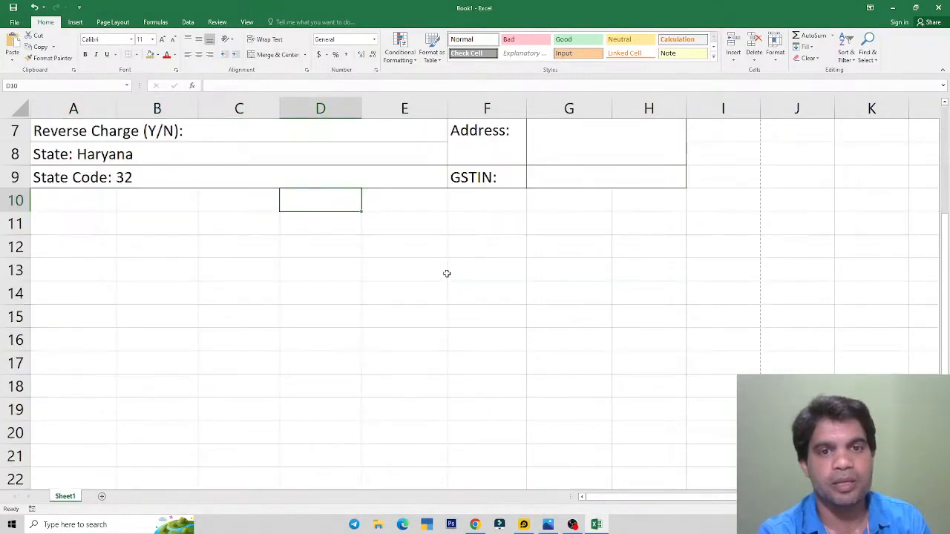
{"action": "key", "text": "alt+Tab"}
{"action": "key", "text": "alt+Tab"}
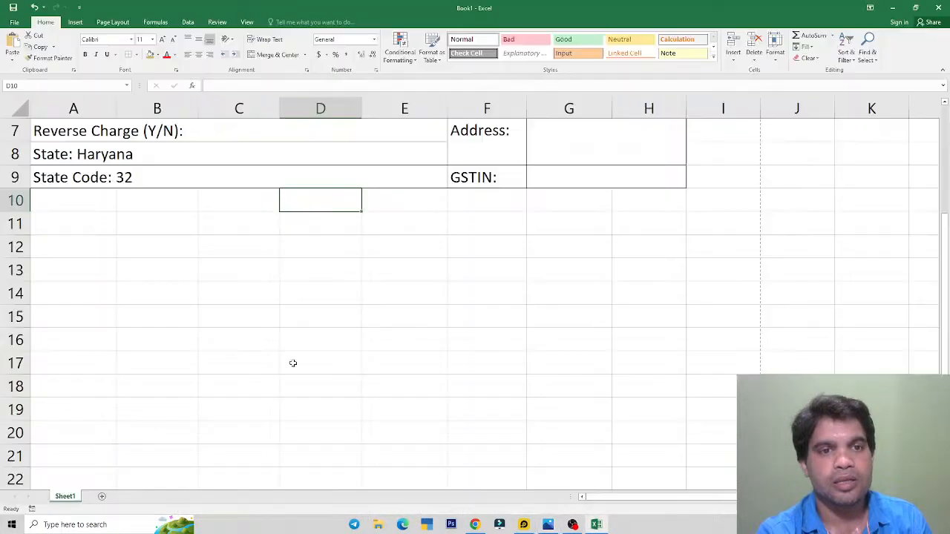
{"action": "key", "text": "alt+Tab"}
{"action": "scroll", "coordinate": [447, 247], "scroll_direction": "down", "scroll_amount": 5}
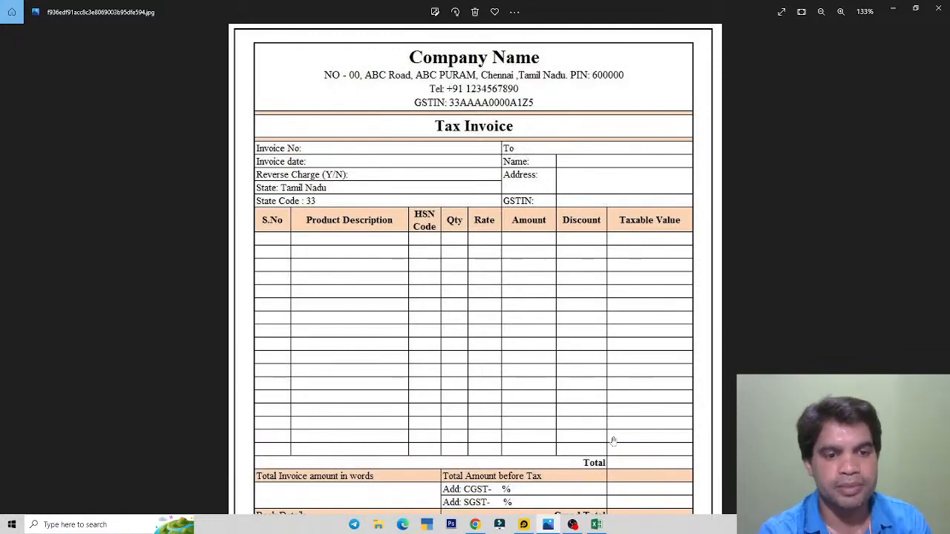
{"action": "scroll", "coordinate": [523, 387], "scroll_direction": "up", "scroll_amount": 2}
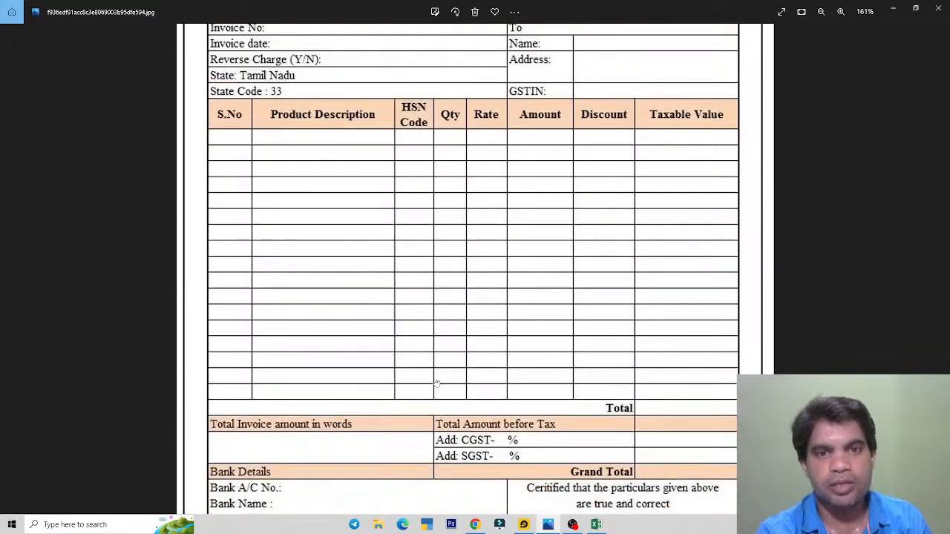
{"action": "key", "text": "alt+Tab"}
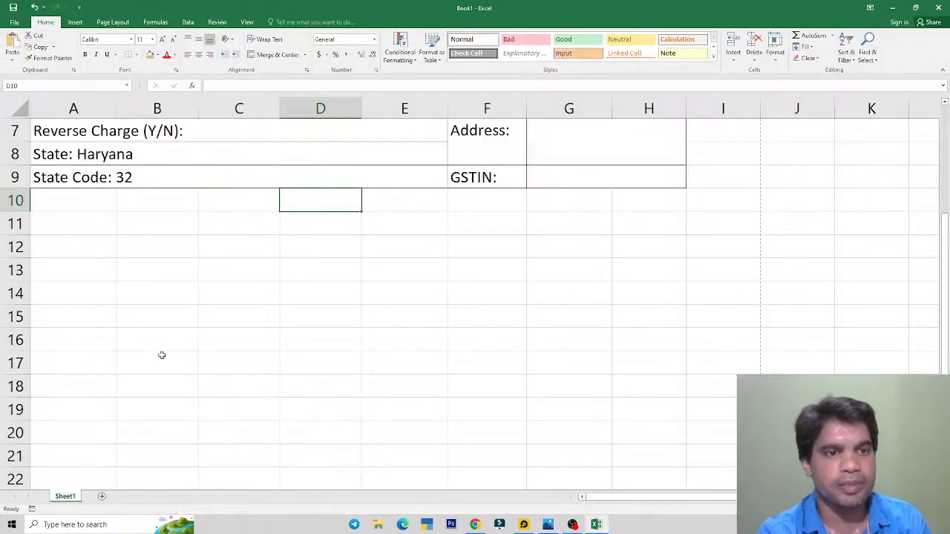
{"action": "left_click_drag", "start_coordinate": [76, 208], "coordinate": [626, 468]}
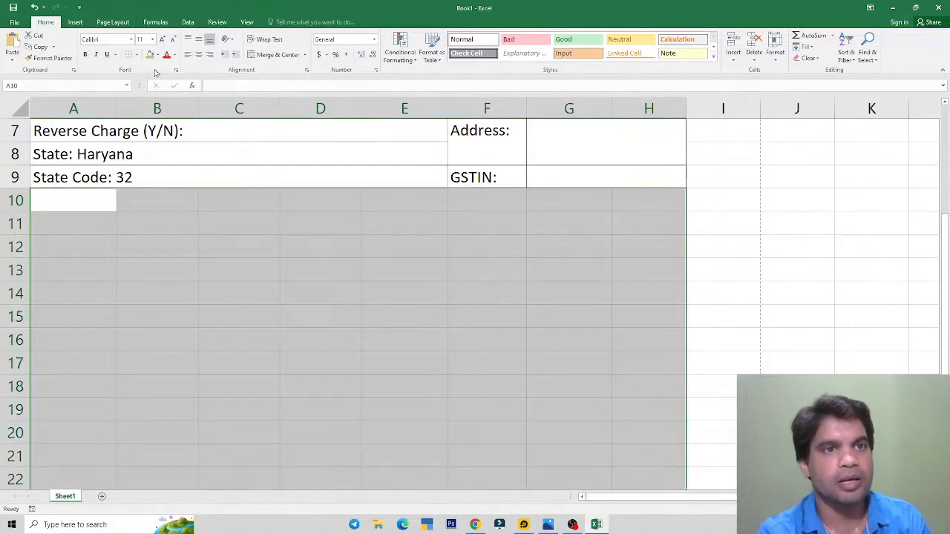
Step: Apply All Borders to A10:H22, then select A10 and switch to the template image
{"action": "left_click", "coordinate": [136, 55]}
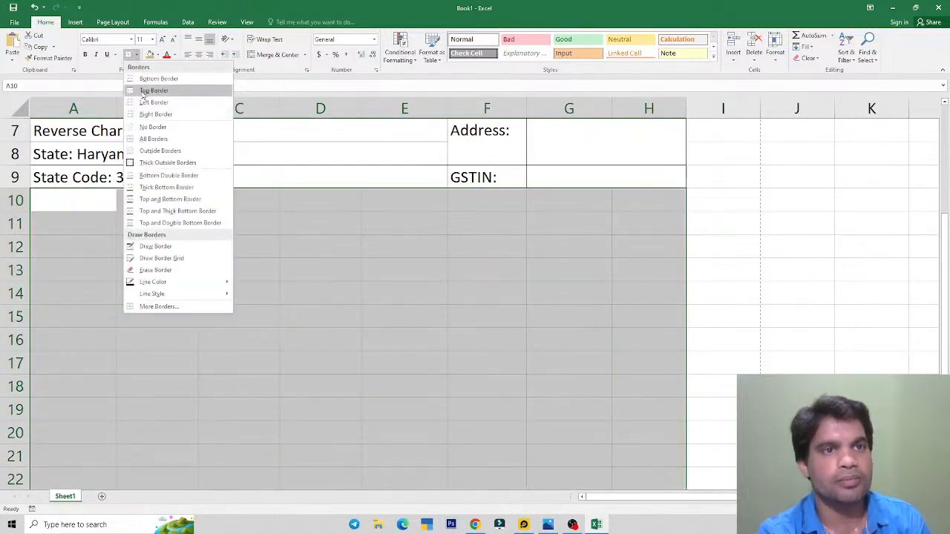
{"action": "left_click", "coordinate": [160, 137]}
{"action": "left_click", "coordinate": [231, 297]}
{"action": "left_click", "coordinate": [86, 204]}
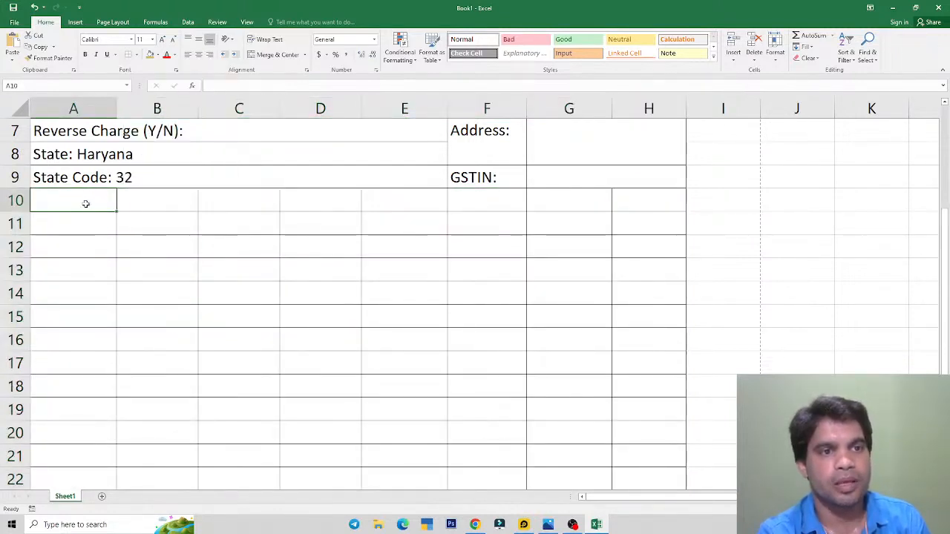
{"action": "key", "text": "alt+Tab"}
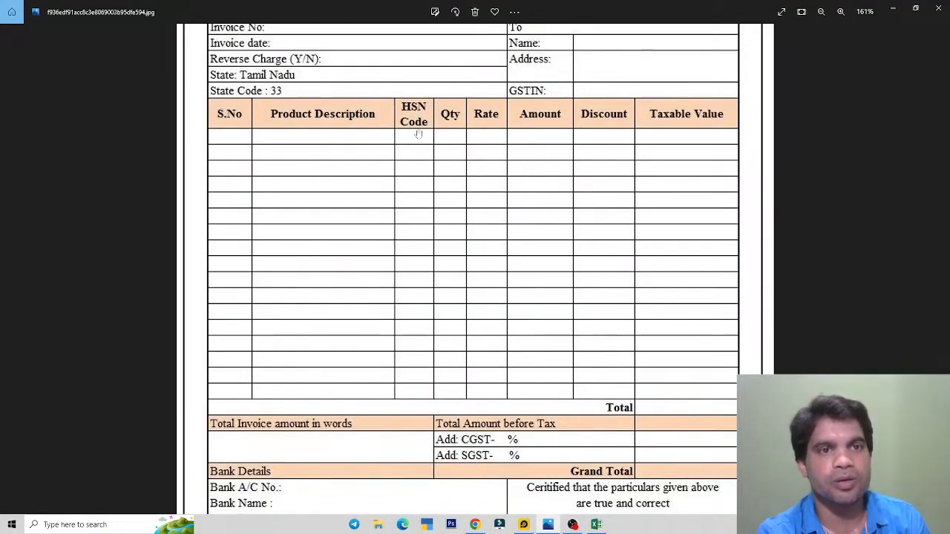
Step: Enter the headings S No. in A10 and Product Description in B10
{"action": "key", "text": "alt+Tab"}
{"action": "type", "text": "S No."}
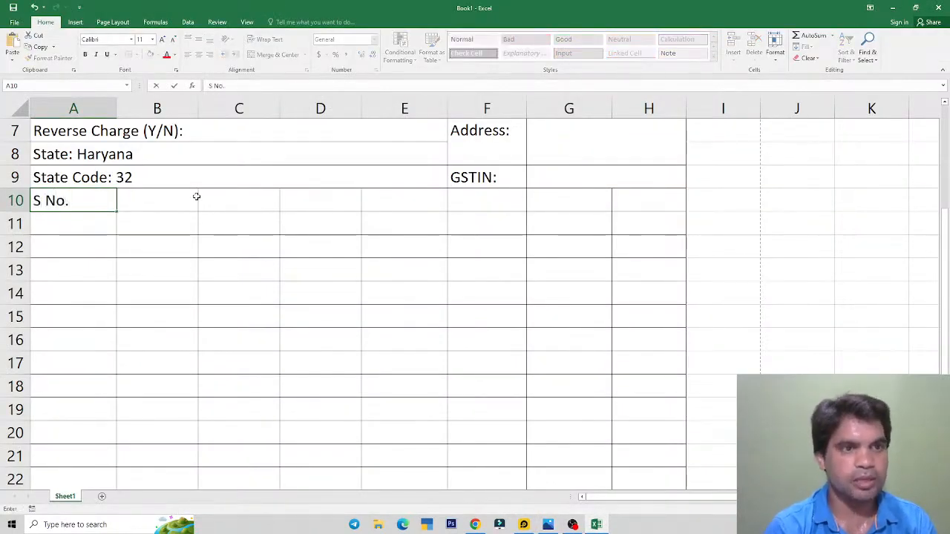
{"action": "left_click", "coordinate": [197, 196]}
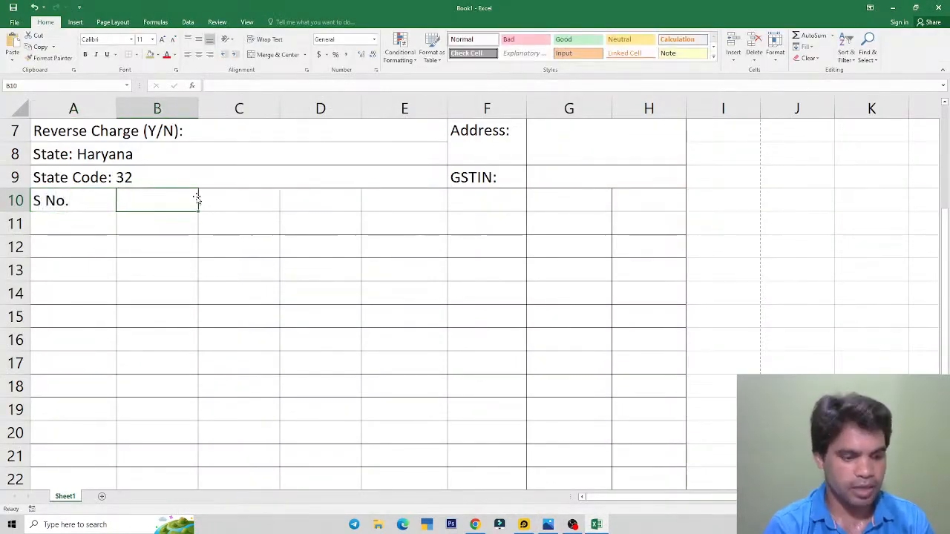
{"action": "key", "text": "alt+Tab"}
{"action": "key", "text": "alt+Tab"}
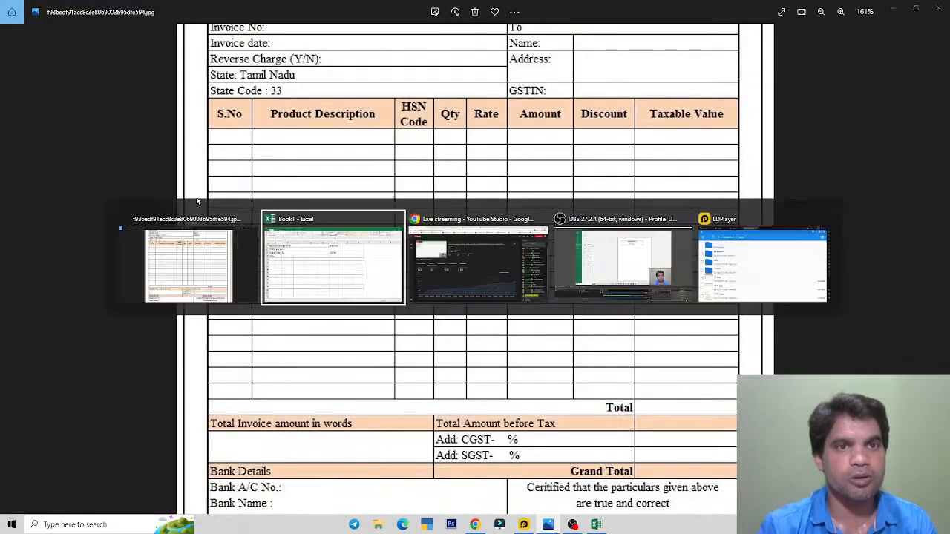
{"action": "type", "text": "Produ"}
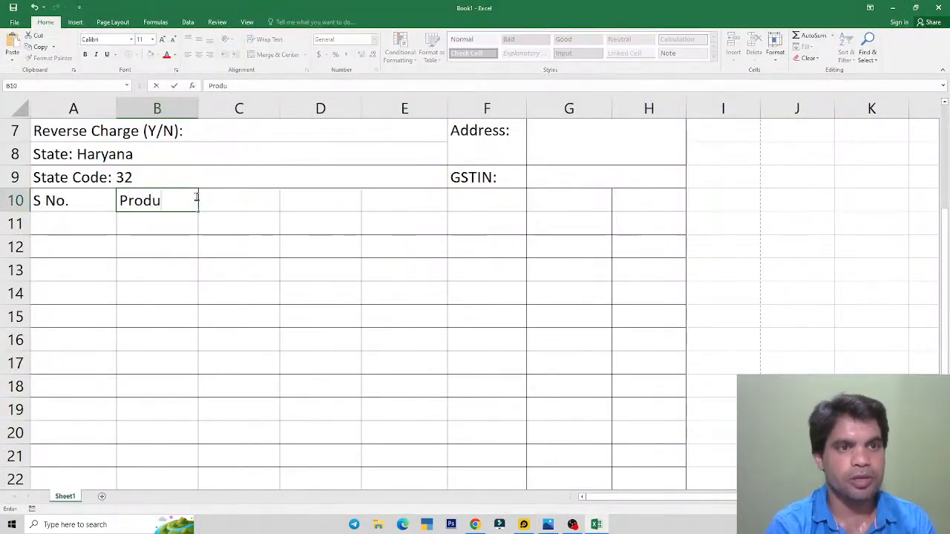
{"action": "type", "text": "ct C"}
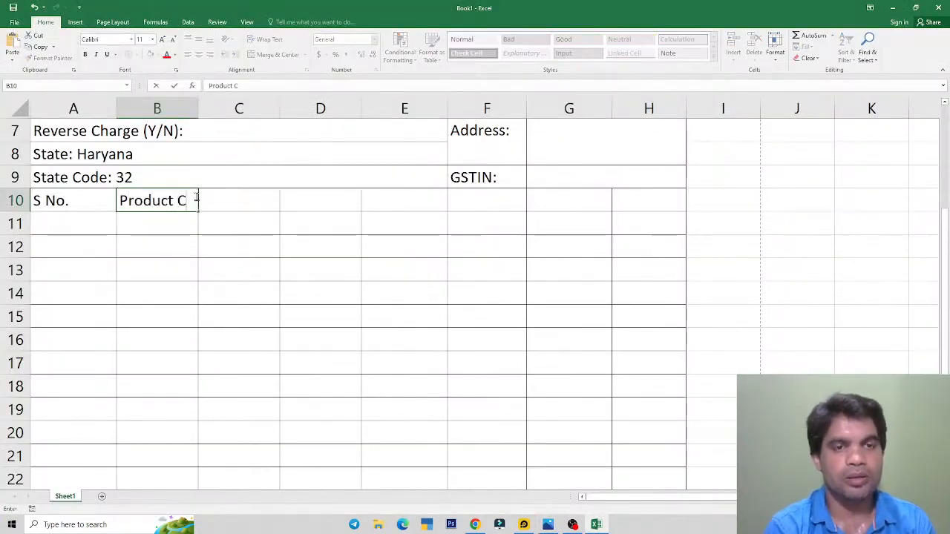
{"action": "key", "text": "alt+Tab"}
{"action": "key", "text": "alt+Tab"}
{"action": "key", "text": "BackSpace"}
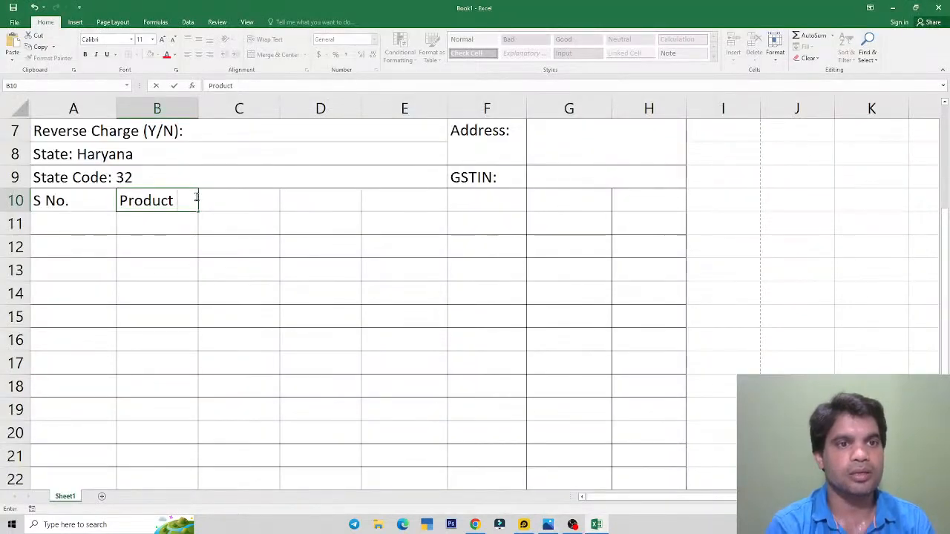
{"action": "type", "text": "Dec"}
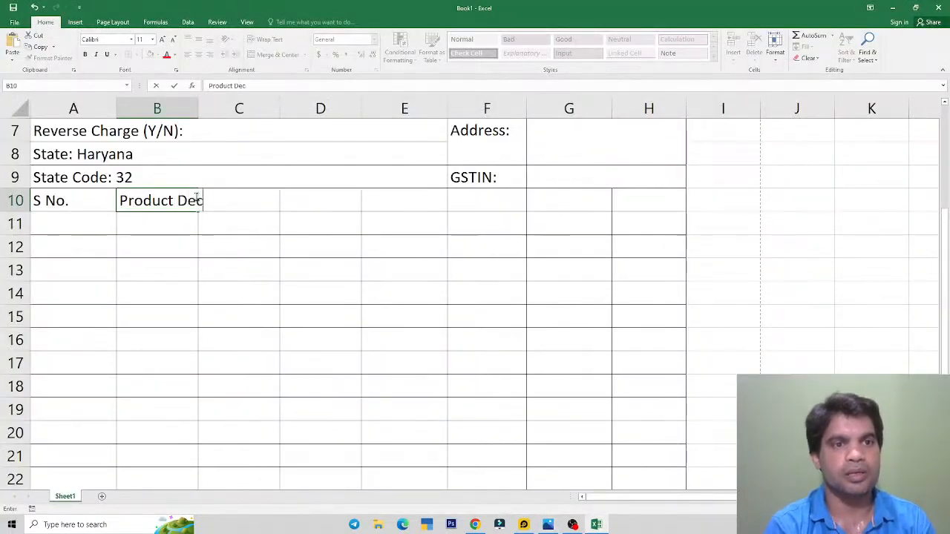
{"action": "type", "text": "s"}
{"action": "key", "text": "BackSpace"}
{"action": "type", "text": "cription"}
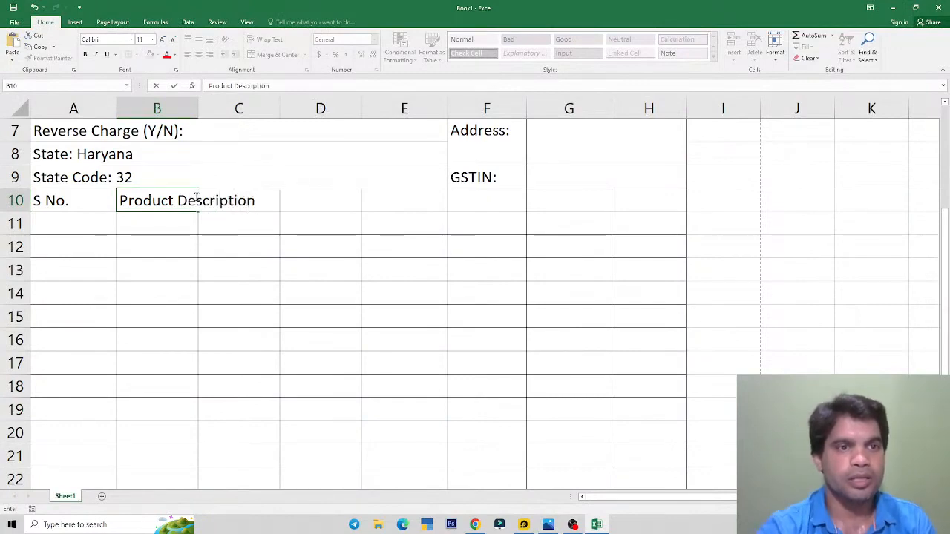
{"action": "left_click", "coordinate": [242, 265]}
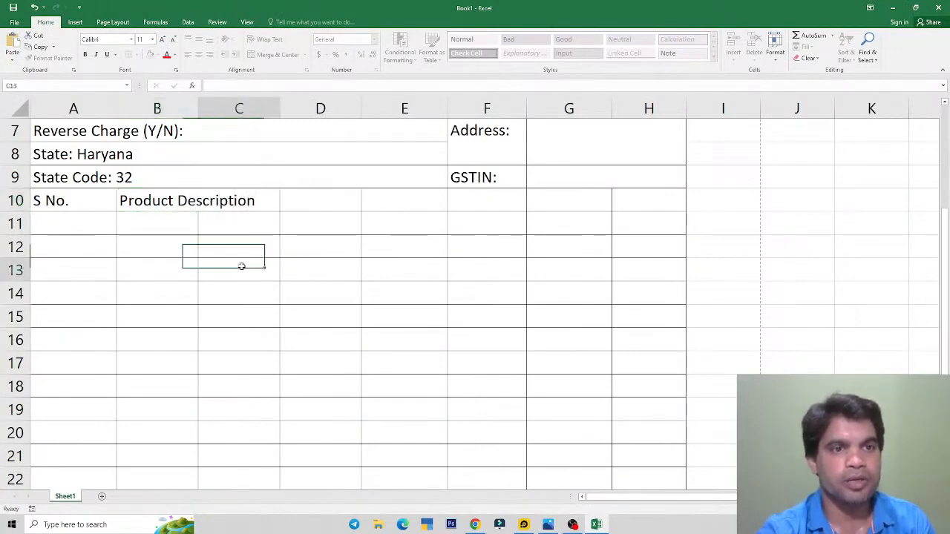
Step: Autofit column B to fit the Product Description heading
{"action": "left_click", "coordinate": [171, 201]}
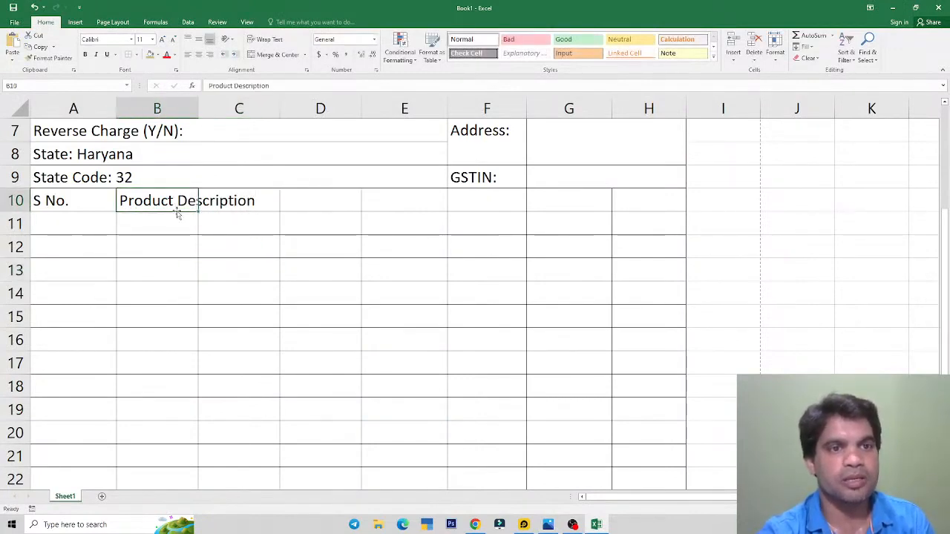
{"action": "double_click", "coordinate": [198, 108]}
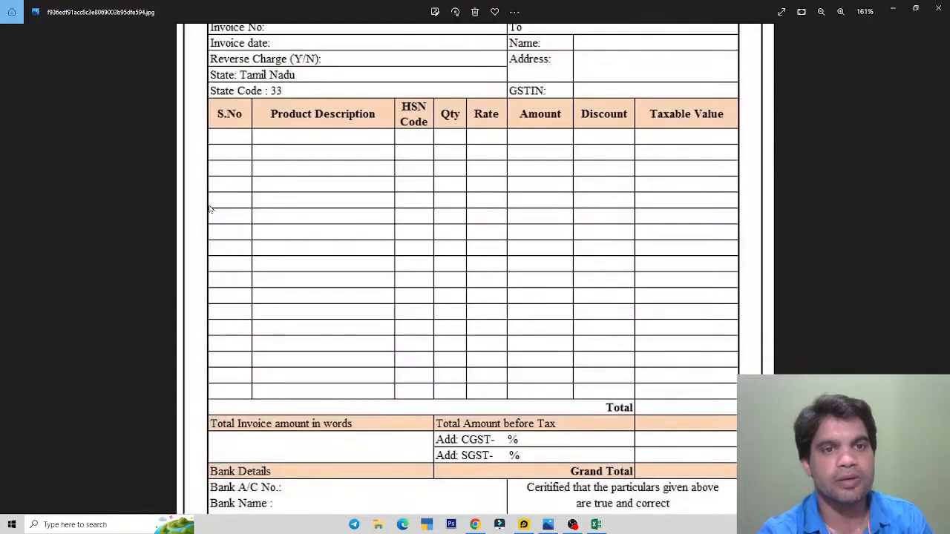
{"action": "key", "text": "alt+Tab"}
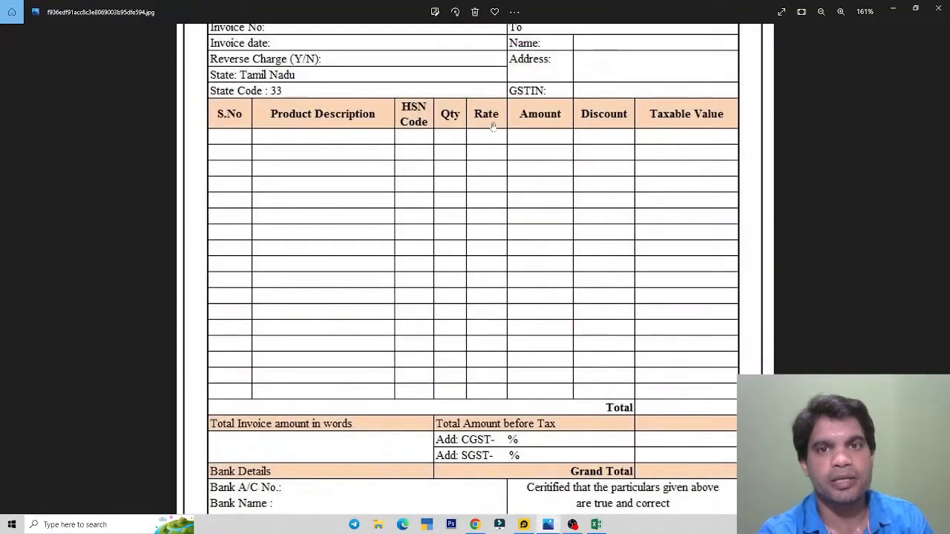
{"action": "key", "text": "alt+Tab"}
{"action": "key", "text": "Tab"}
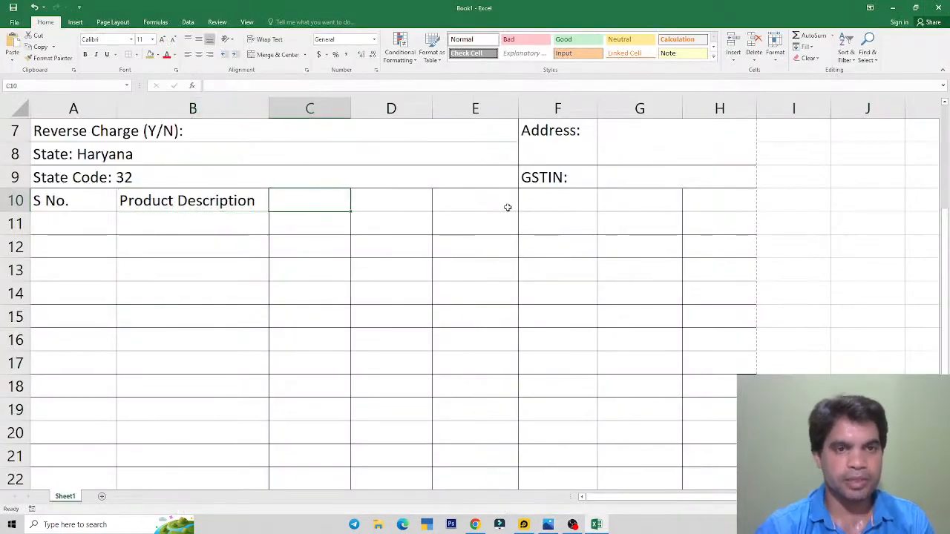
Step: Enter the headings HSN Code, Qty, Rate and Amount in C10:F10
{"action": "type", "text": "HSN"}
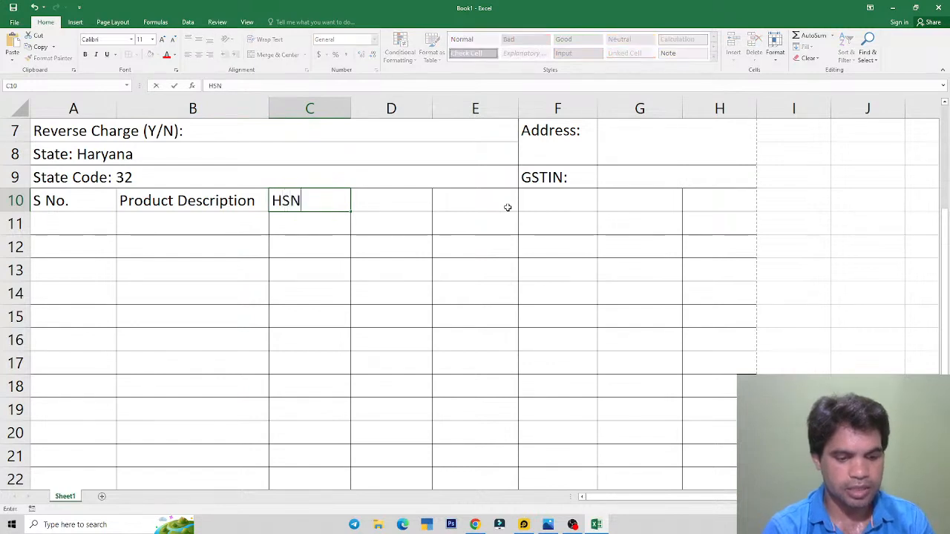
{"action": "type", "text": " Code"}
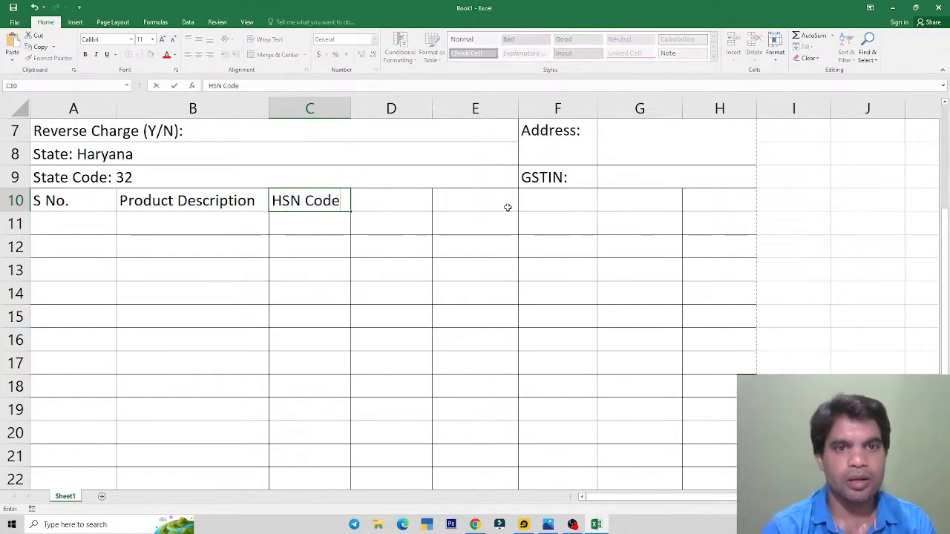
{"action": "key", "text": "Tab"}
{"action": "type", "text": "Qty"}
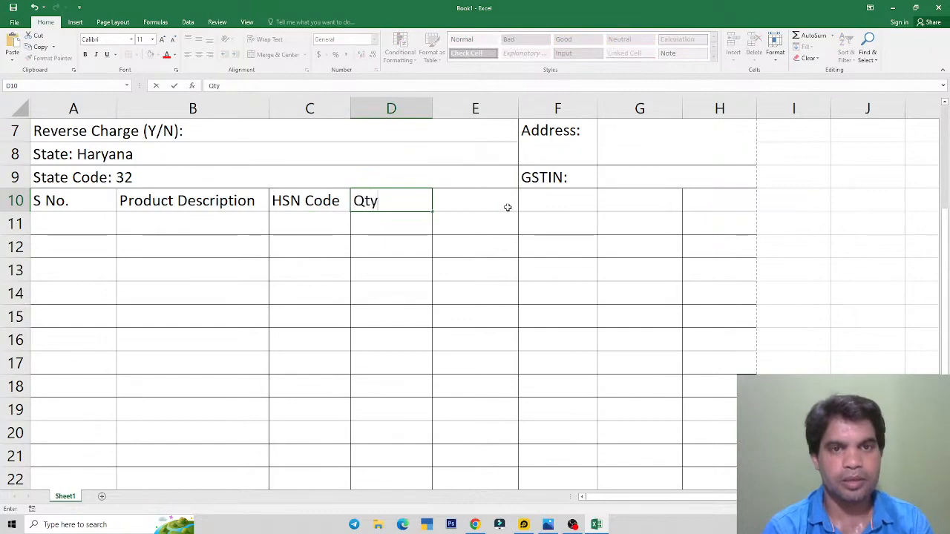
{"action": "key", "text": "alt+Tab"}
{"action": "key", "text": "alt+Tab"}
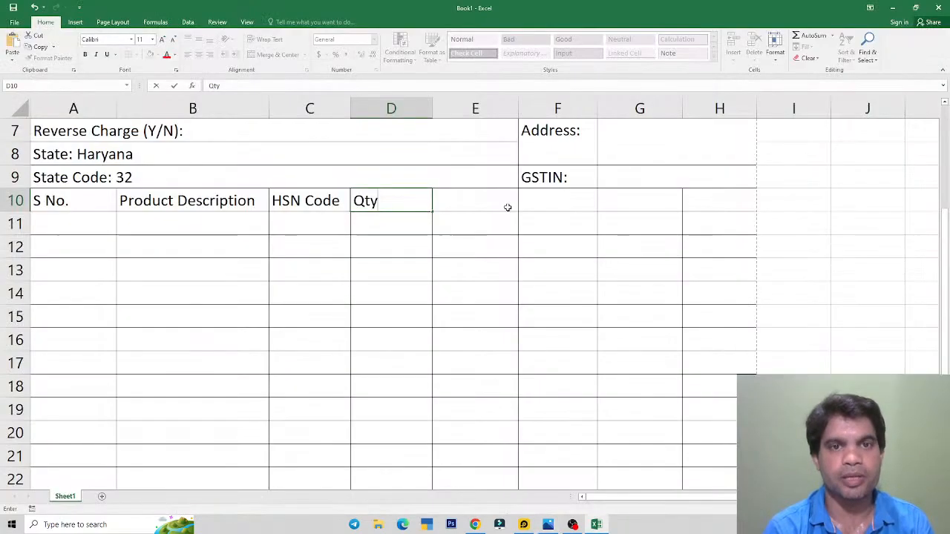
{"action": "key", "text": "Tab"}
{"action": "type", "text": "Rate"}
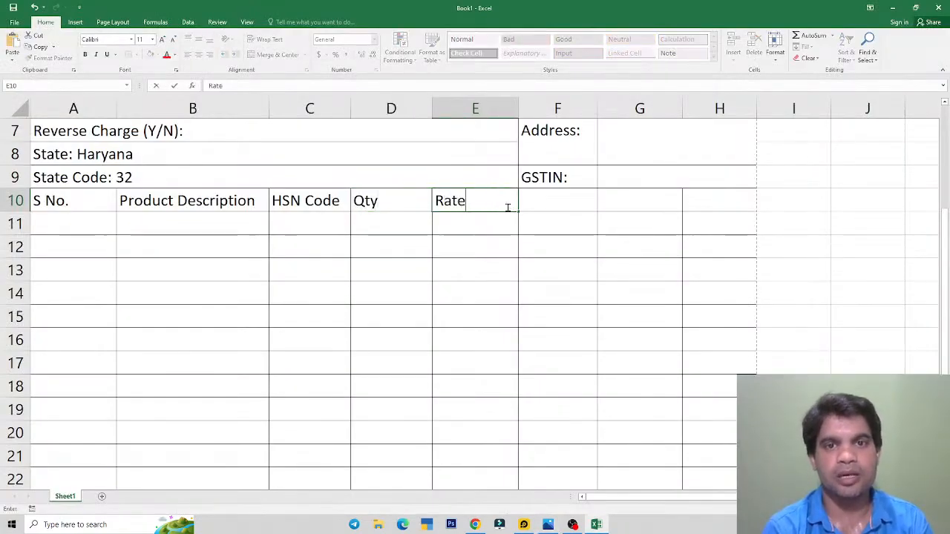
{"action": "key", "text": "Tab"}
{"action": "type", "text": "Amount"}
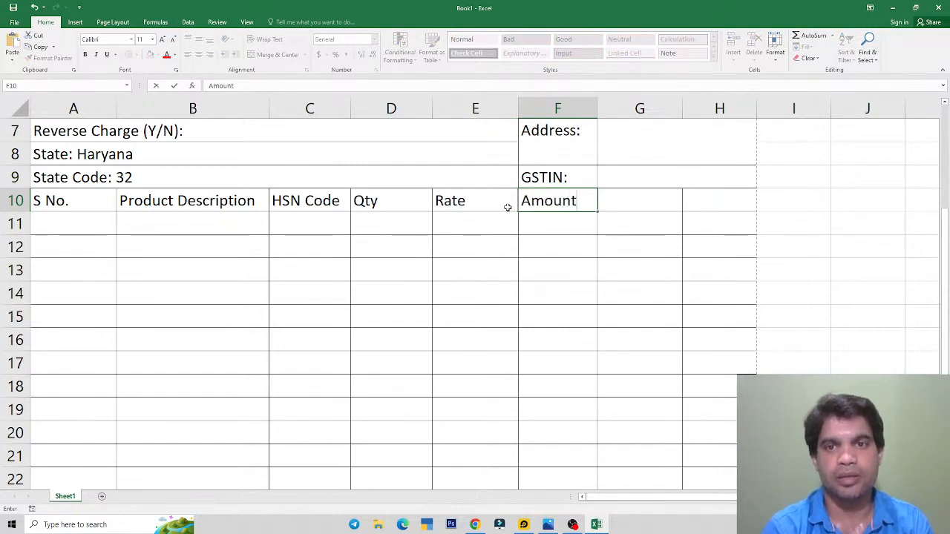
{"action": "key", "text": "Tab"}
Step: Add the Discount and Taxable Value headings in G10 and H10
{"action": "key", "text": "alt+Tab"}
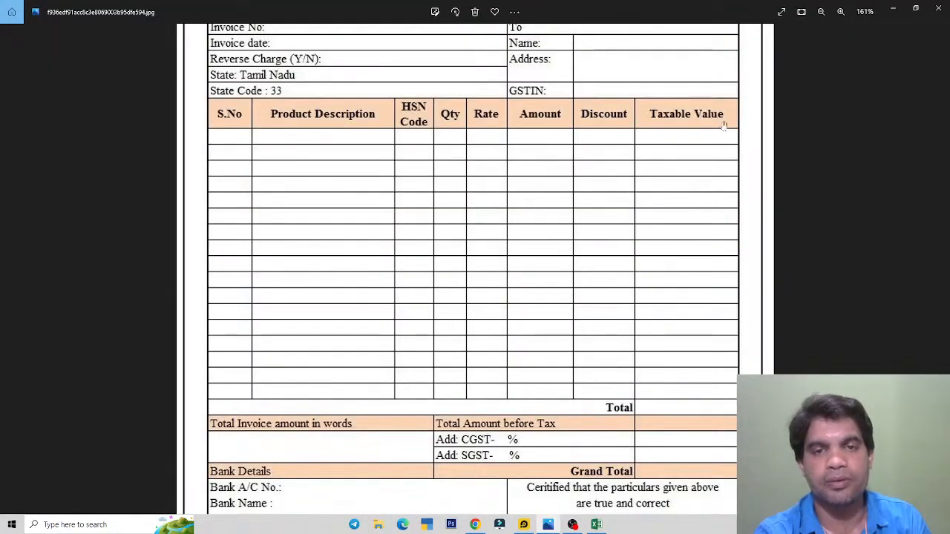
{"action": "key", "text": "alt+Tab"}
{"action": "type", "text": "Taxa"}
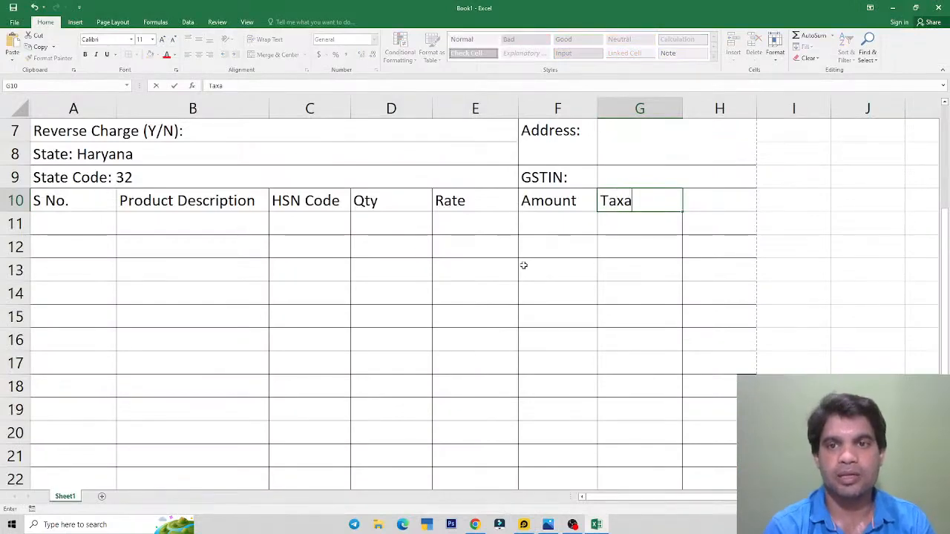
{"action": "key", "text": "BackSpace"}
{"action": "key", "text": "BackSpace"}
{"action": "key", "text": "BackSpace"}
{"action": "key", "text": "BackSpace"}
{"action": "type", "text": "Di"}
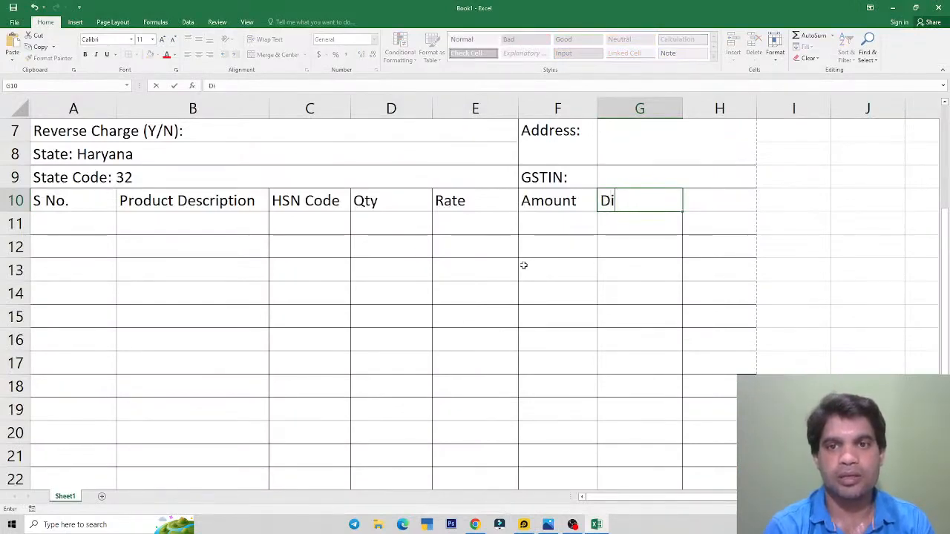
{"action": "type", "text": "scount"}
{"action": "key", "text": "Tab"}
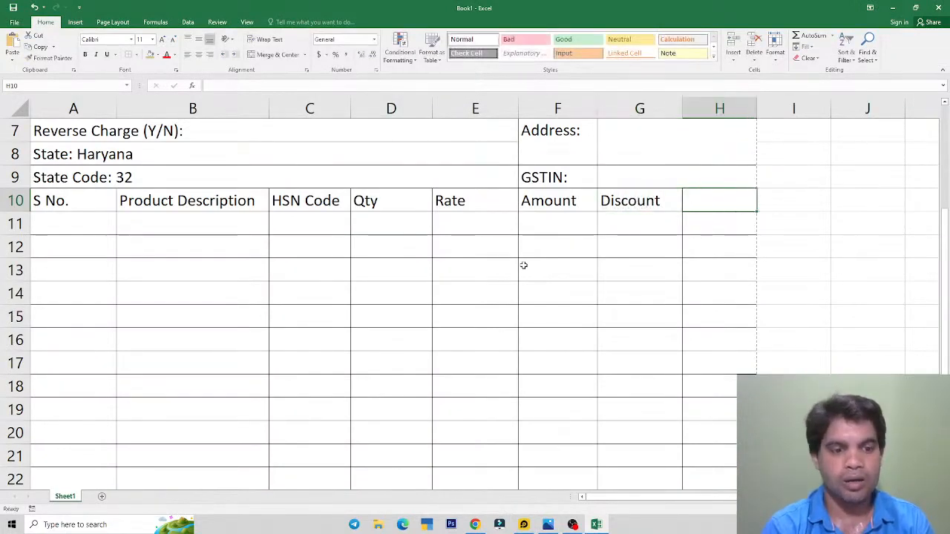
{"action": "type", "text": "Ta"}
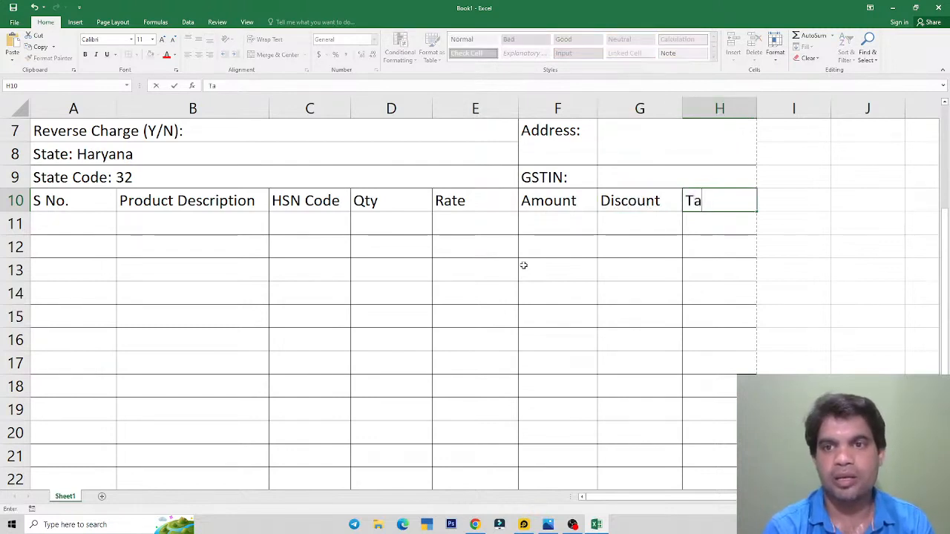
{"action": "type", "text": "xable Value"}
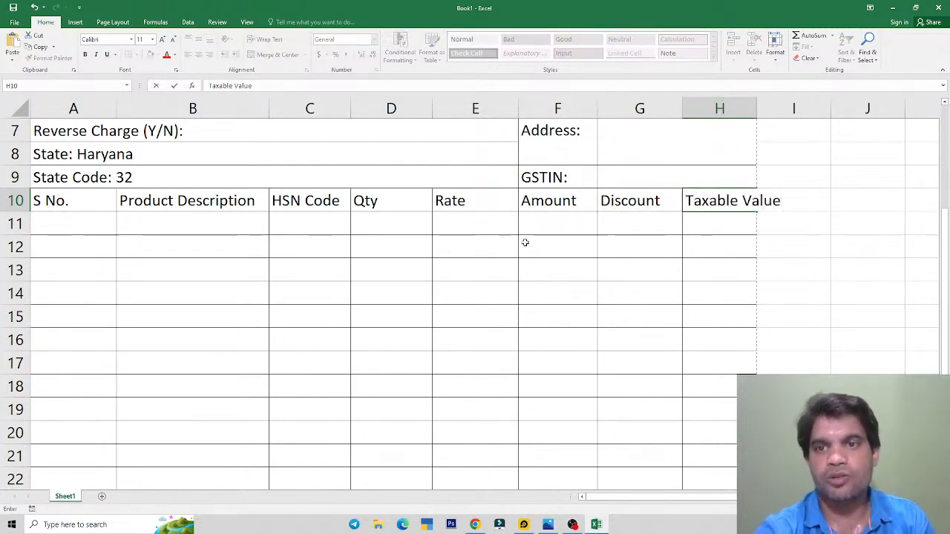
{"action": "left_click", "coordinate": [721, 330]}
Step: Autofit column H to Taxable Value and select the heading row A10:H10
{"action": "left_click", "coordinate": [719, 202]}
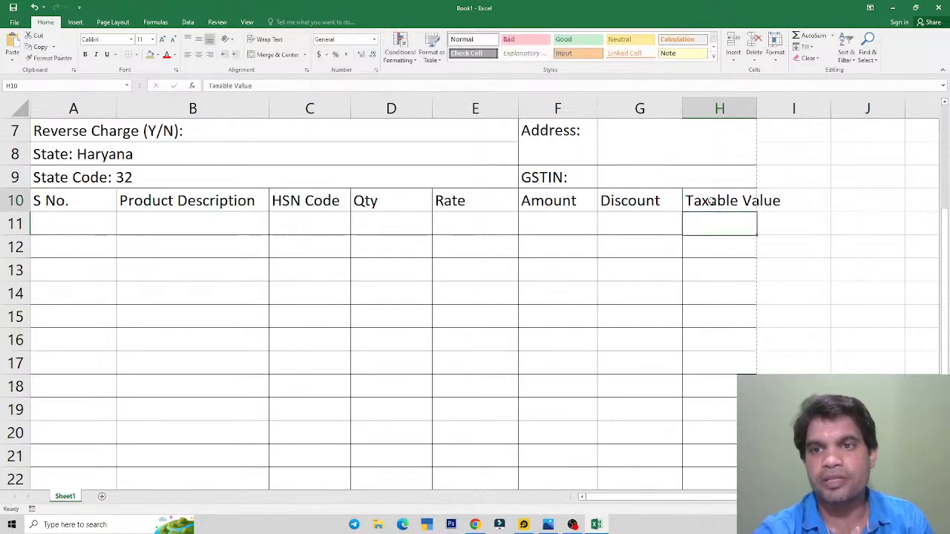
{"action": "double_click", "coordinate": [757, 108]}
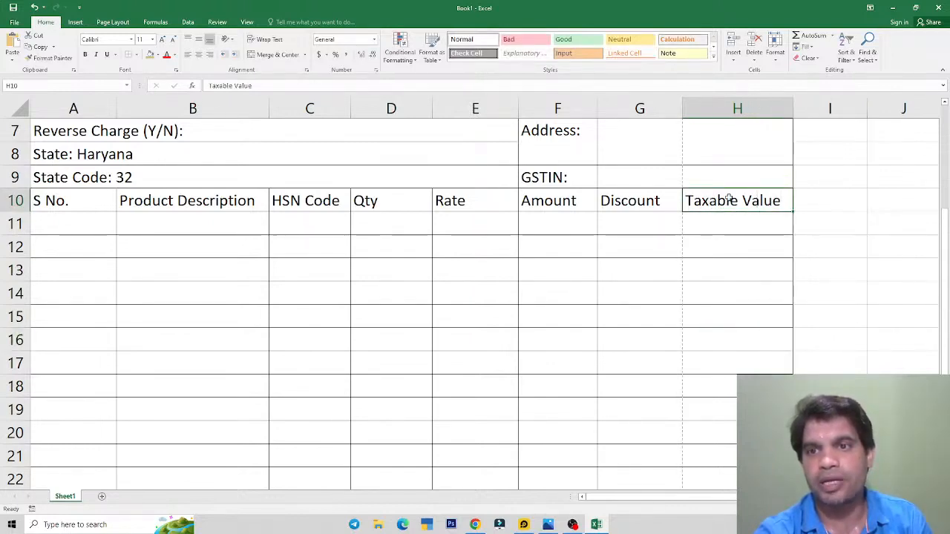
{"action": "left_click", "coordinate": [623, 206]}
{"action": "left_click", "coordinate": [548, 206]}
{"action": "left_click", "coordinate": [479, 208]}
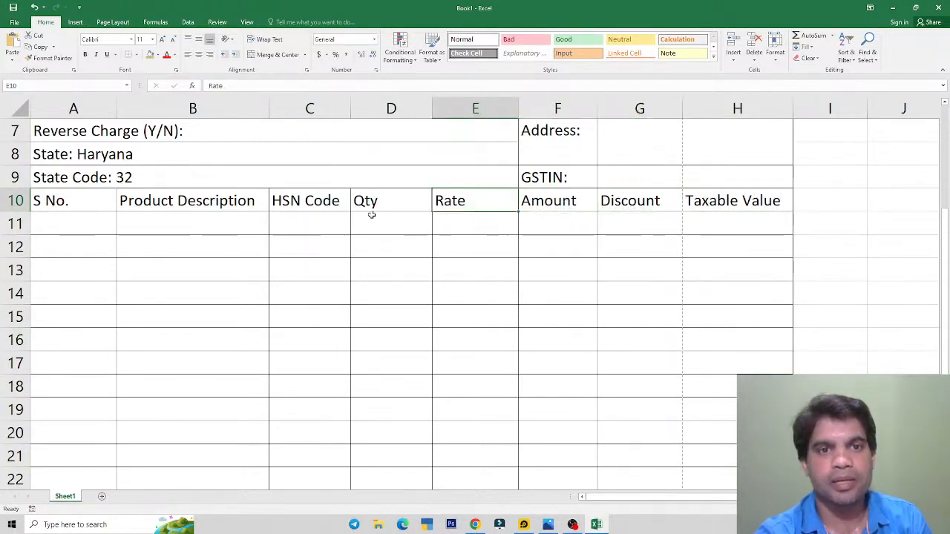
{"action": "left_click", "coordinate": [368, 215]}
{"action": "left_click", "coordinate": [308, 201]}
{"action": "left_click_drag", "start_coordinate": [83, 203], "coordinate": [772, 201]}
{"action": "key", "text": "alt+Tab"}
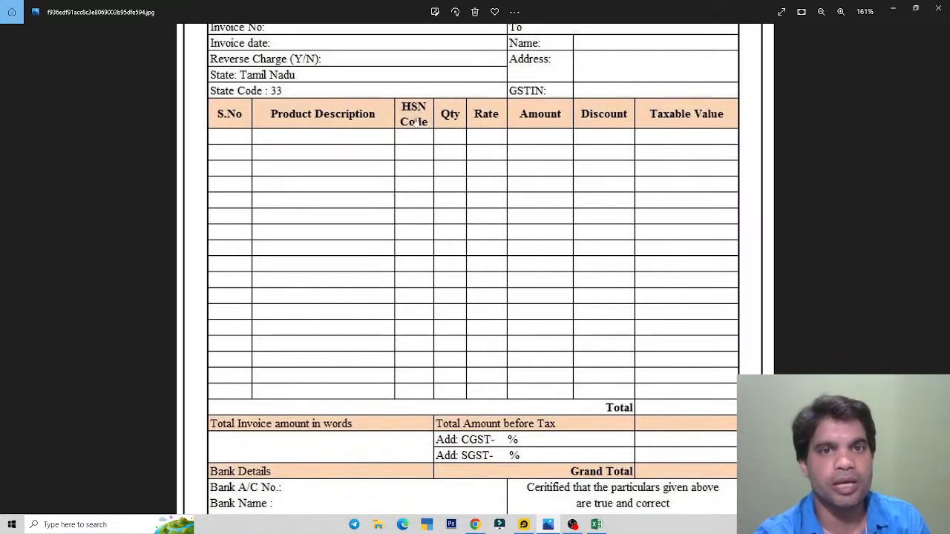
Step: Narrow column C and wrap the HSN Code heading onto two lines
{"action": "key", "text": "alt+Tab"}
{"action": "left_click", "coordinate": [319, 200]}
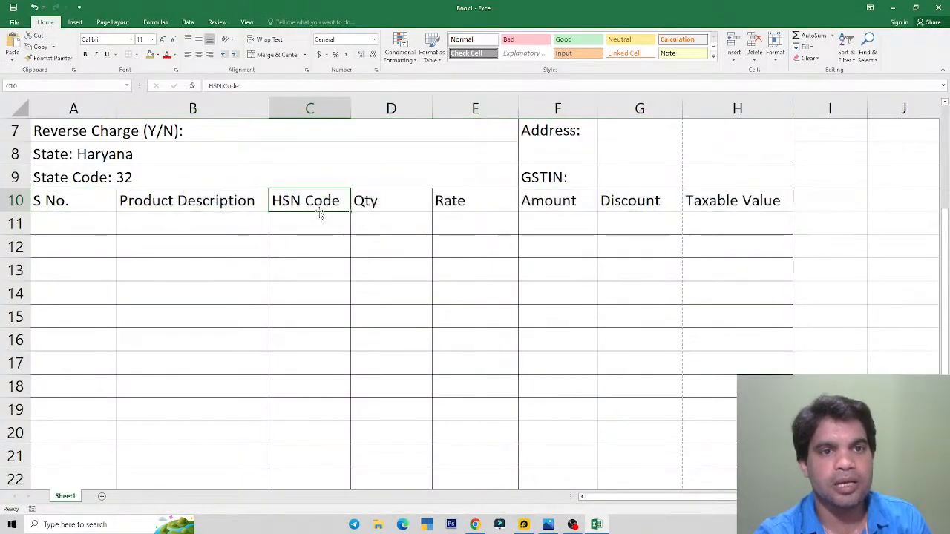
{"action": "left_click_drag", "start_coordinate": [351, 109], "coordinate": [330, 120]}
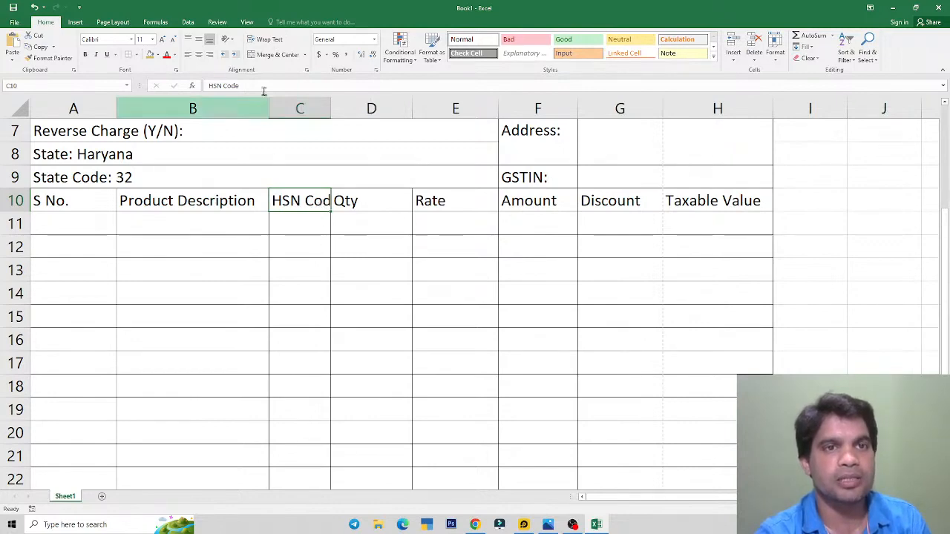
{"action": "left_click", "coordinate": [270, 42]}
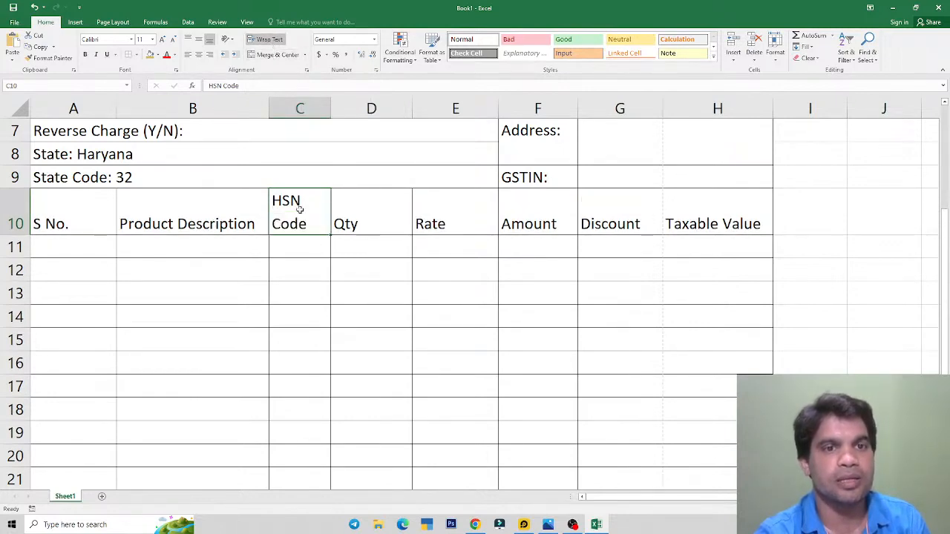
{"action": "key", "text": "alt+Tab"}
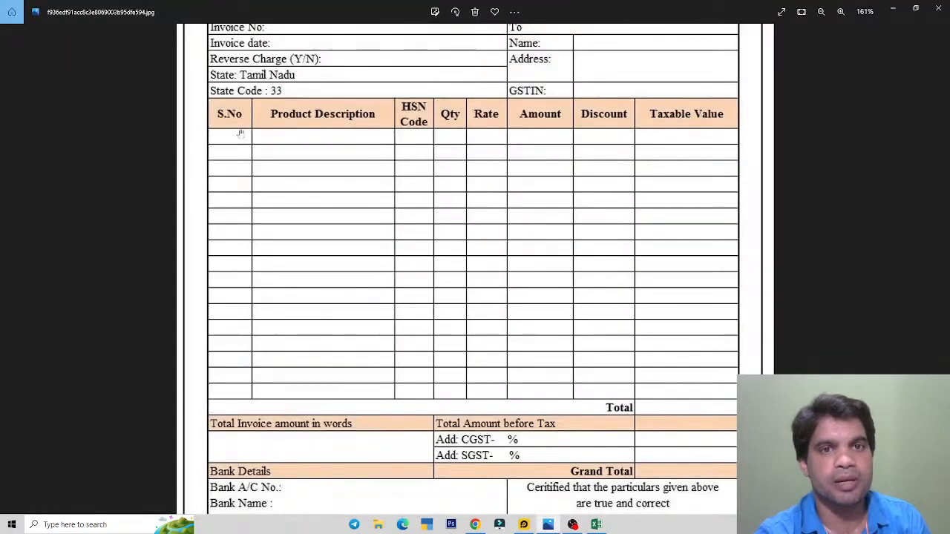
{"action": "key", "text": "alt+Tab"}
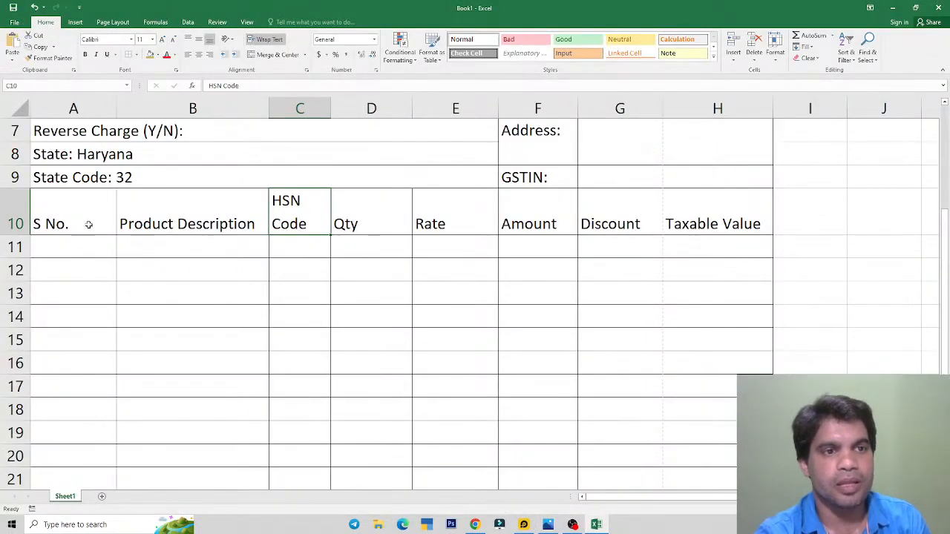
Step: Centre the A10:H10 headings both horizontally and vertically
{"action": "left_click_drag", "start_coordinate": [86, 222], "coordinate": [690, 202]}
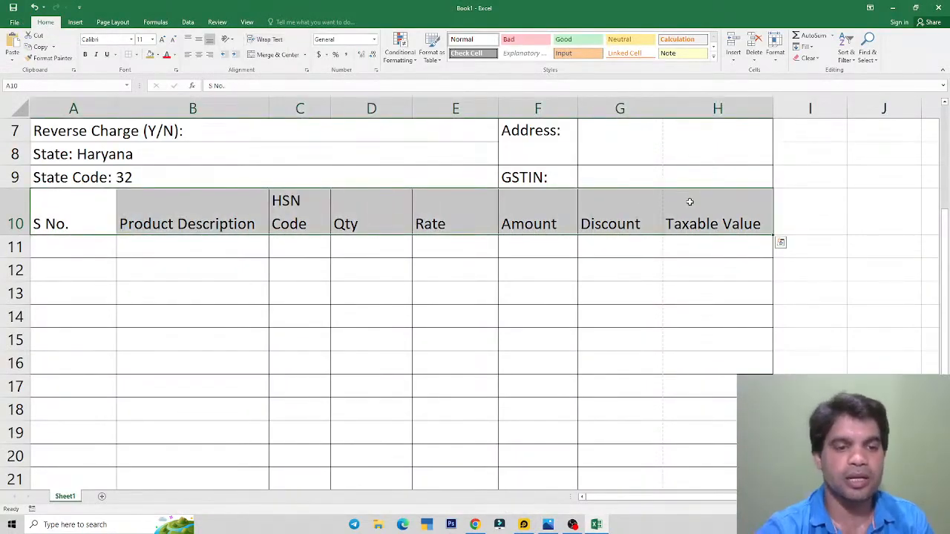
{"action": "key", "text": "alt+Tab"}
{"action": "scroll", "coordinate": [486, 230], "scroll_direction": "up", "scroll_amount": 2}
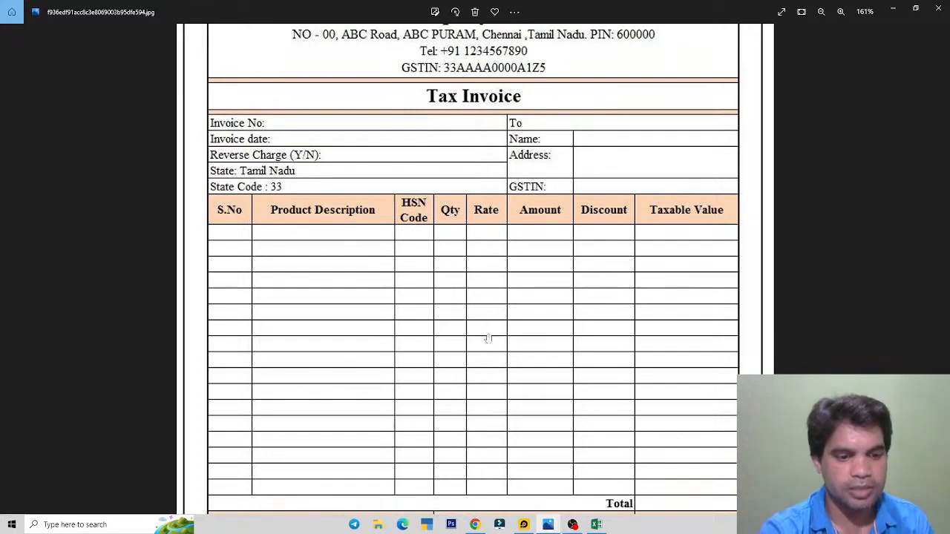
{"action": "key", "text": "alt+Tab"}
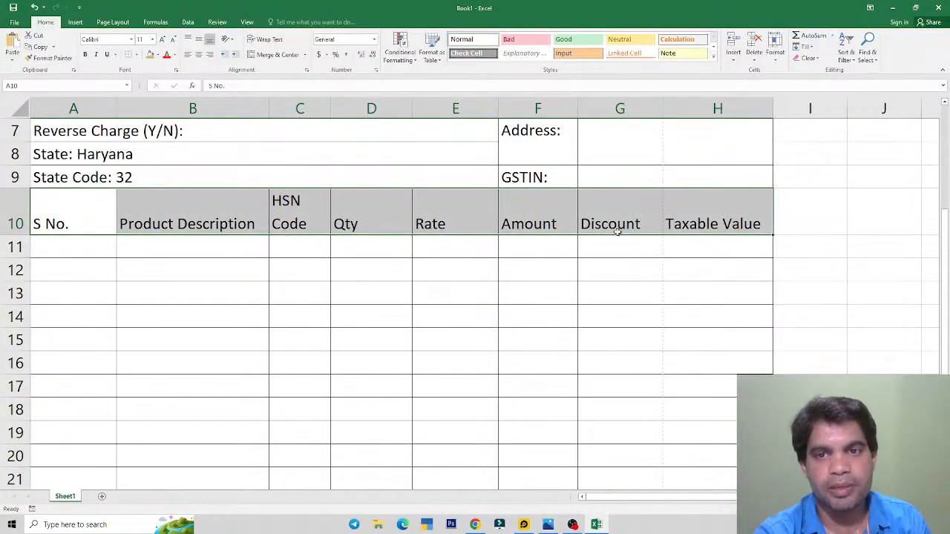
{"action": "left_click", "coordinate": [161, 295]}
{"action": "left_click_drag", "start_coordinate": [77, 215], "coordinate": [704, 206]}
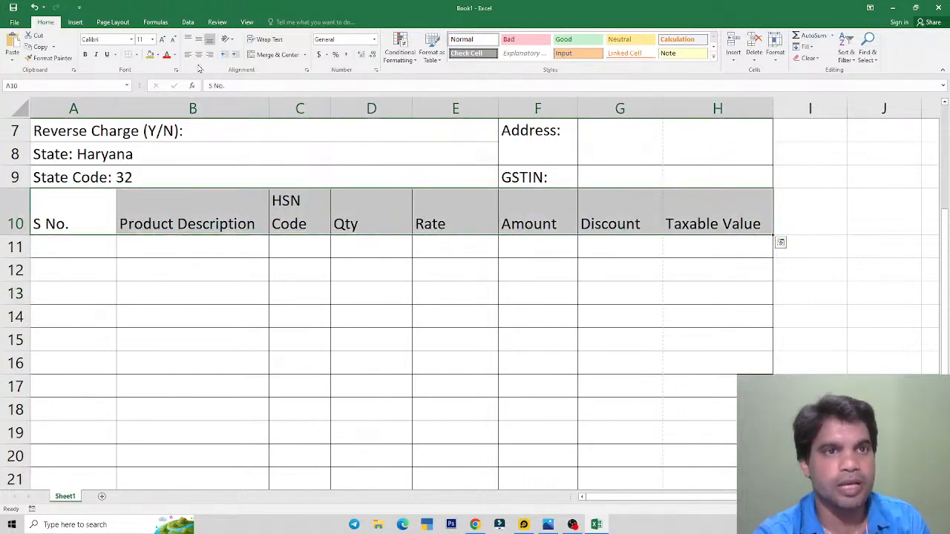
{"action": "left_click", "coordinate": [199, 55]}
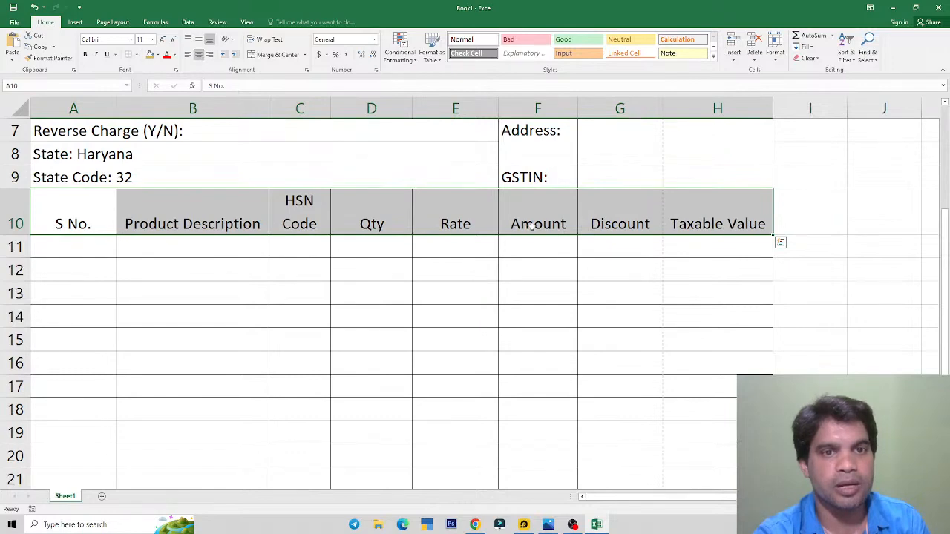
{"action": "left_click", "coordinate": [199, 41]}
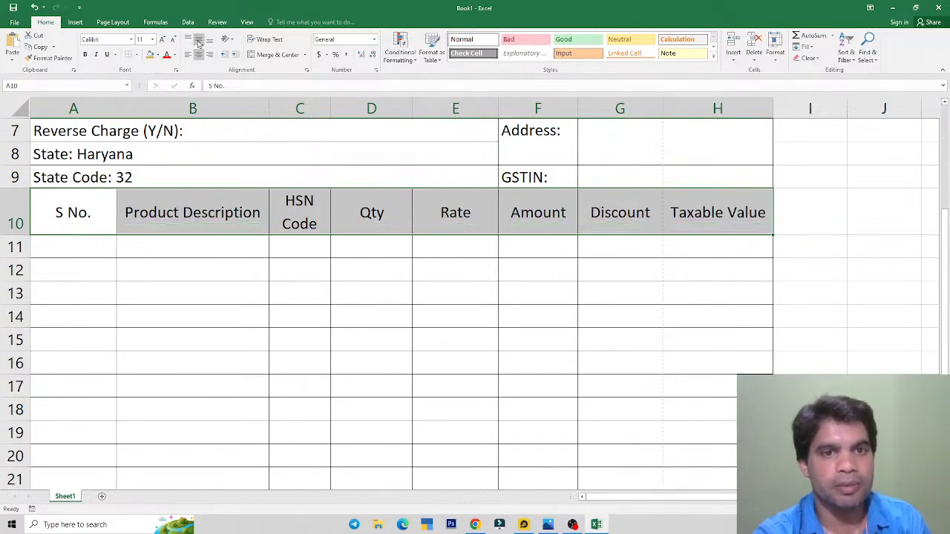
{"action": "key", "text": "alt+Tab"}
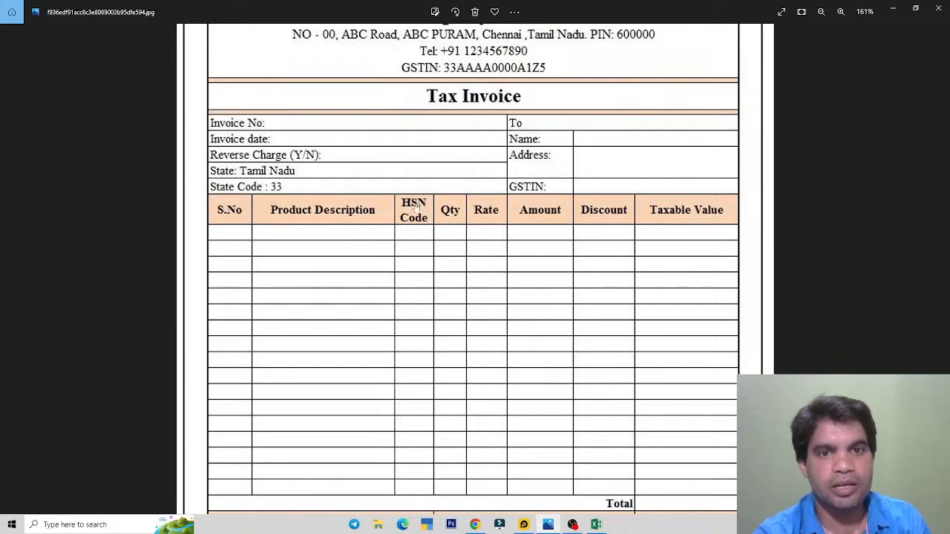
{"action": "key", "text": "alt+Tab"}
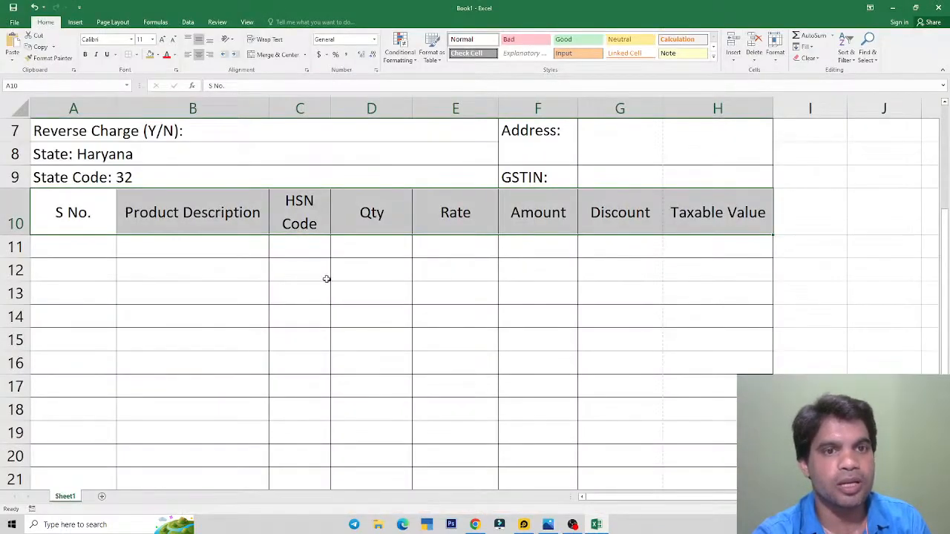
{"action": "scroll", "coordinate": [268, 285], "scroll_direction": "up", "scroll_amount": 2}
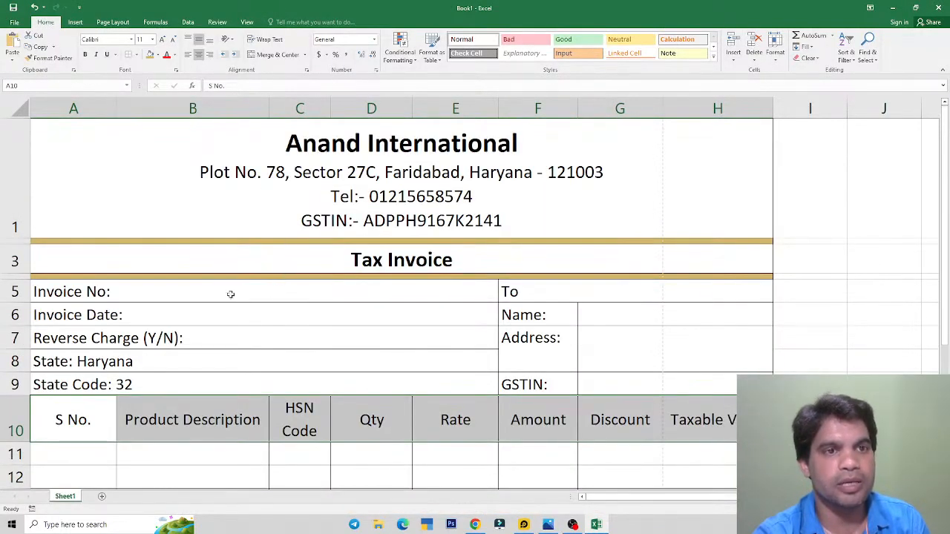
Step: Fill the headings tan, then give the row 2 divider line a custom orange fill
{"action": "left_click", "coordinate": [150, 54]}
{"action": "left_click", "coordinate": [166, 242]}
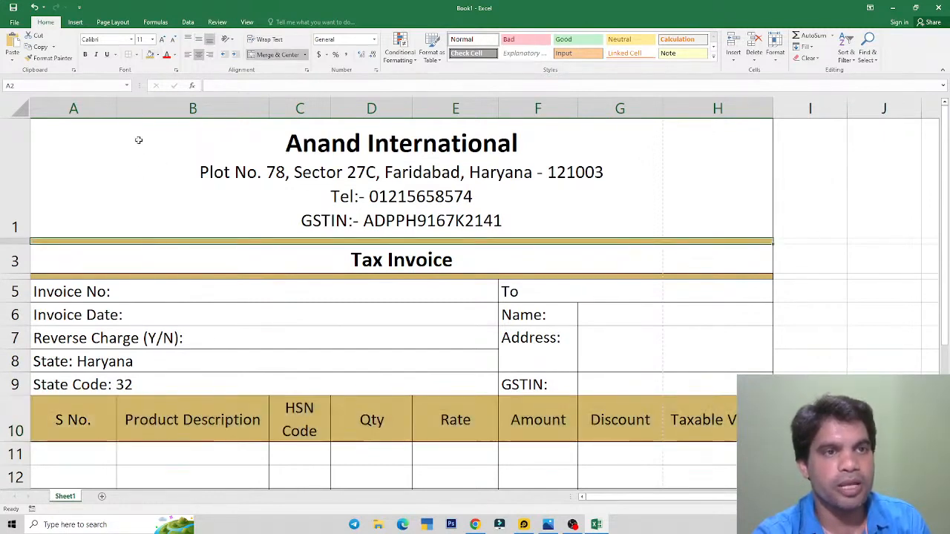
{"action": "left_click", "coordinate": [156, 55]}
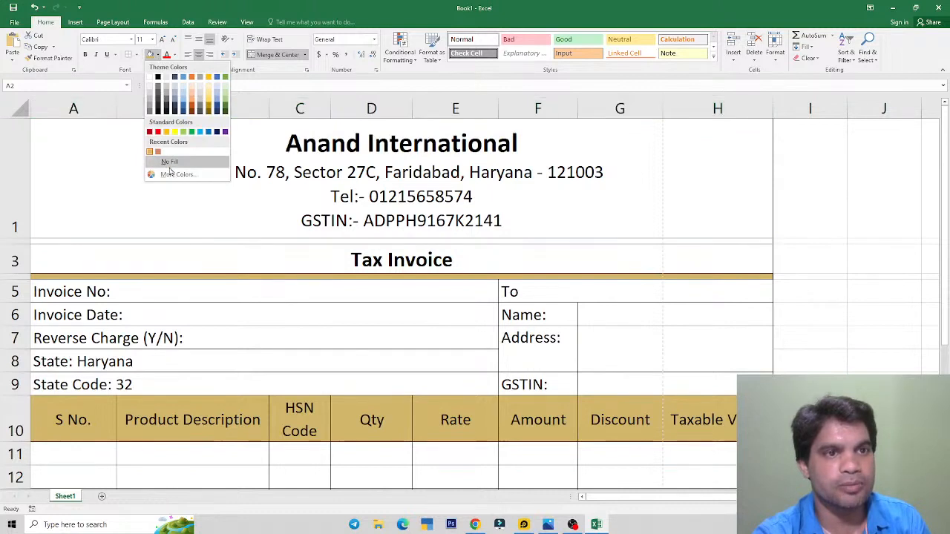
{"action": "left_click", "coordinate": [177, 174]}
{"action": "mouse_move", "coordinate": [53, 205]}
{"action": "left_mouse_down"}
{"action": "mouse_move", "coordinate": [44, 227]}
{"action": "mouse_move", "coordinate": [52, 191]}
{"action": "left_mouse_up"}
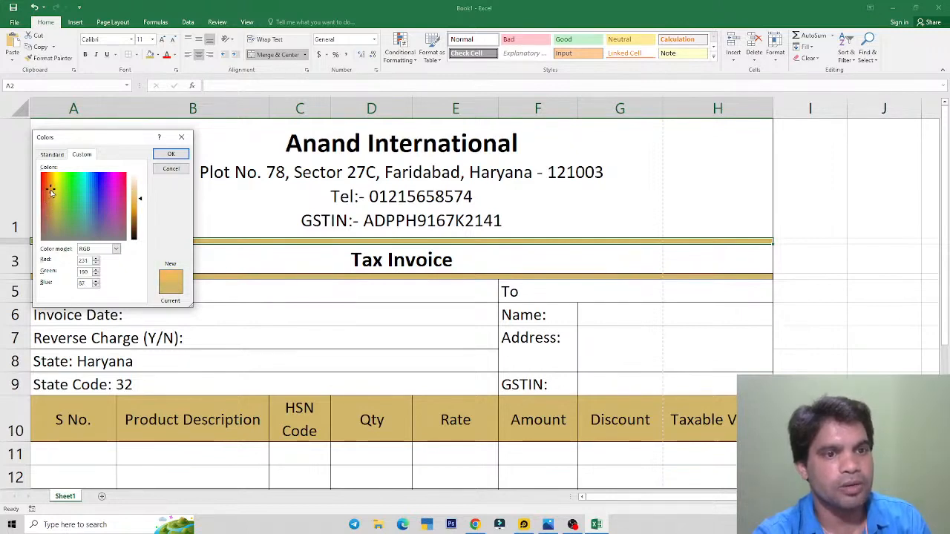
{"action": "left_click", "coordinate": [171, 153]}
Step: Apply the same orange fill to the row 4 line and the A10:H10 headings
{"action": "left_click", "coordinate": [174, 276]}
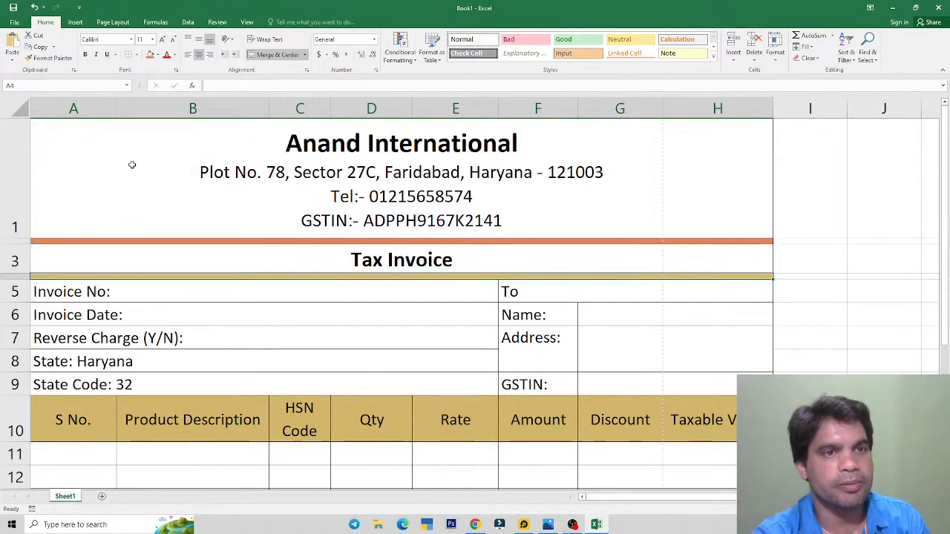
{"action": "left_click", "coordinate": [150, 54]}
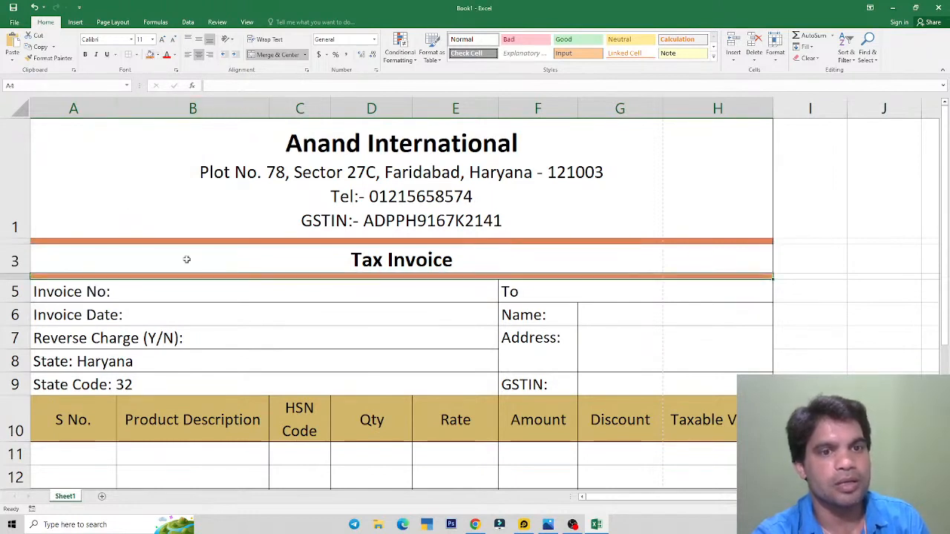
{"action": "left_click", "coordinate": [209, 415]}
{"action": "left_click_drag", "start_coordinate": [104, 420], "coordinate": [709, 416]}
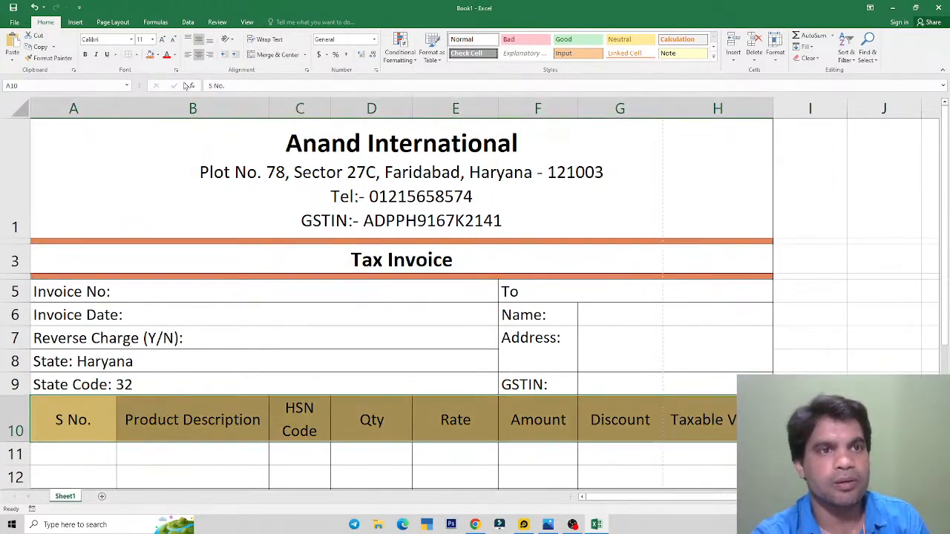
{"action": "left_click", "coordinate": [151, 56]}
{"action": "key", "text": "alt+Tab"}
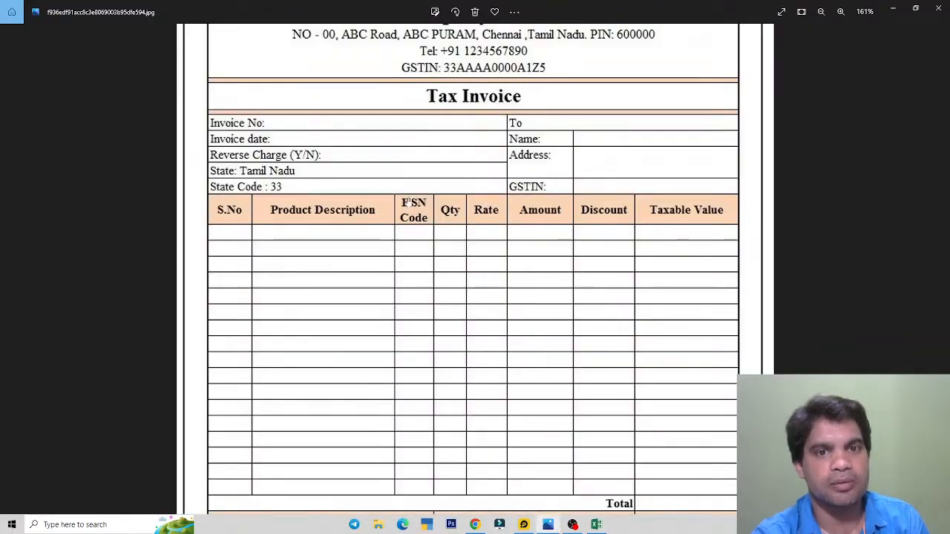
{"action": "key", "text": "alt+Tab"}
{"action": "left_click", "coordinate": [349, 315]}
{"action": "scroll", "coordinate": [397, 284], "scroll_direction": "down", "scroll_amount": 2}
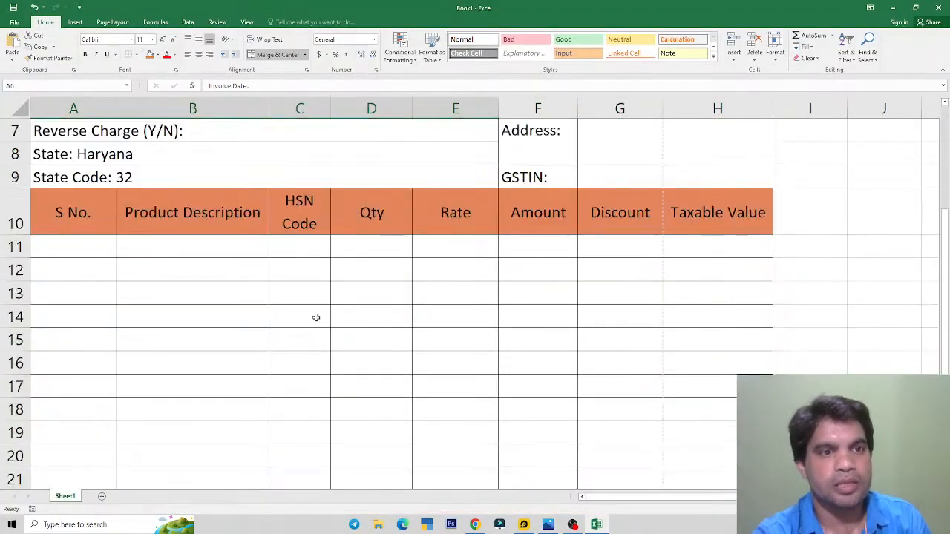
{"action": "left_click_drag", "start_coordinate": [95, 221], "coordinate": [666, 231]}
{"action": "key", "text": "alt+Tab"}
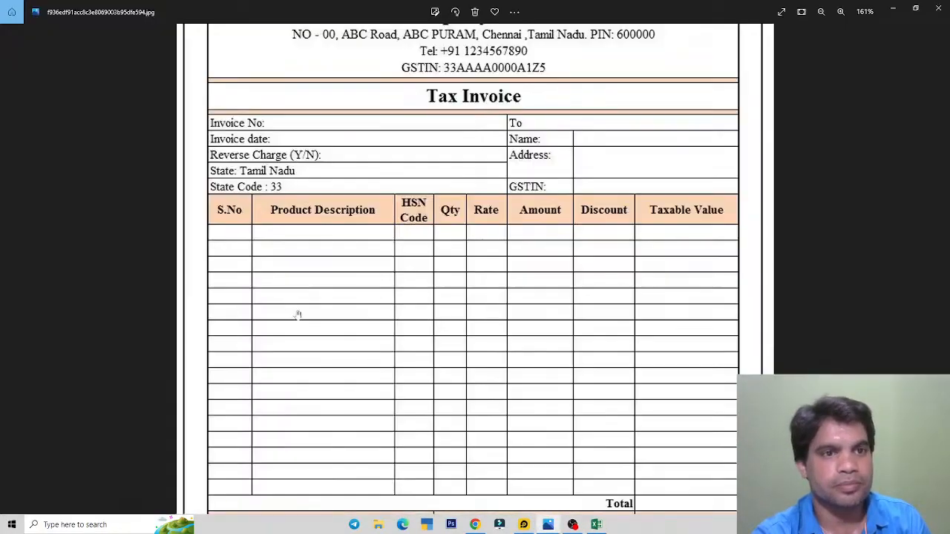
{"action": "key", "text": "alt+Tab"}
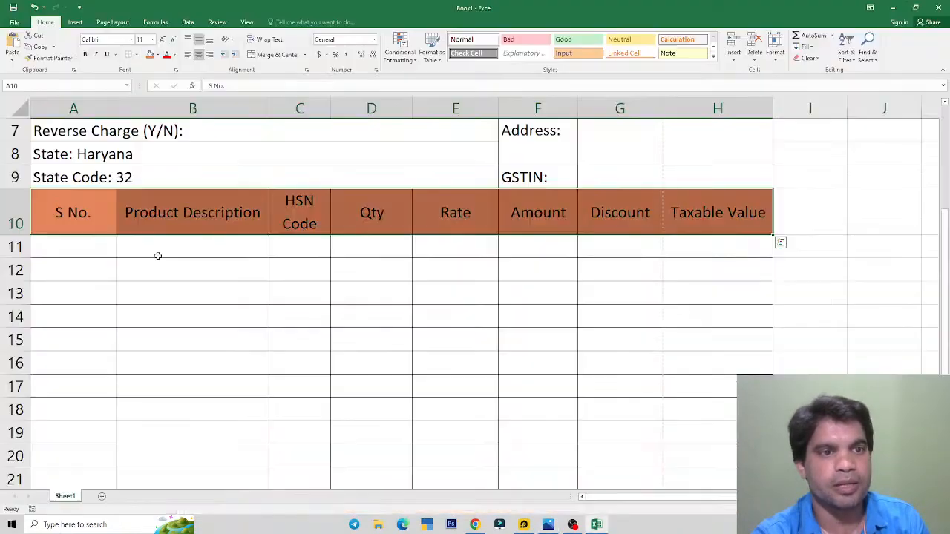
{"action": "left_click", "coordinate": [85, 54]}
{"action": "left_click", "coordinate": [161, 40]}
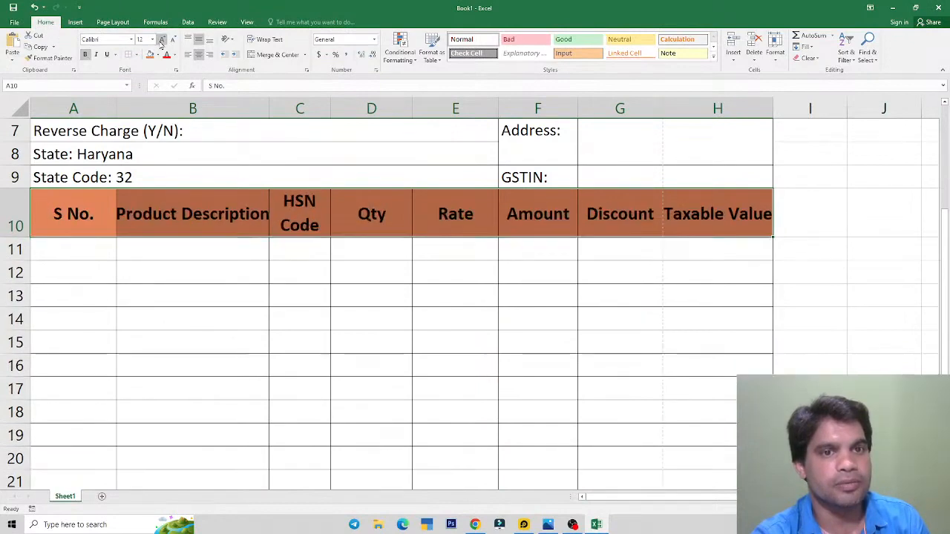
{"action": "key", "text": "alt+Tab"}
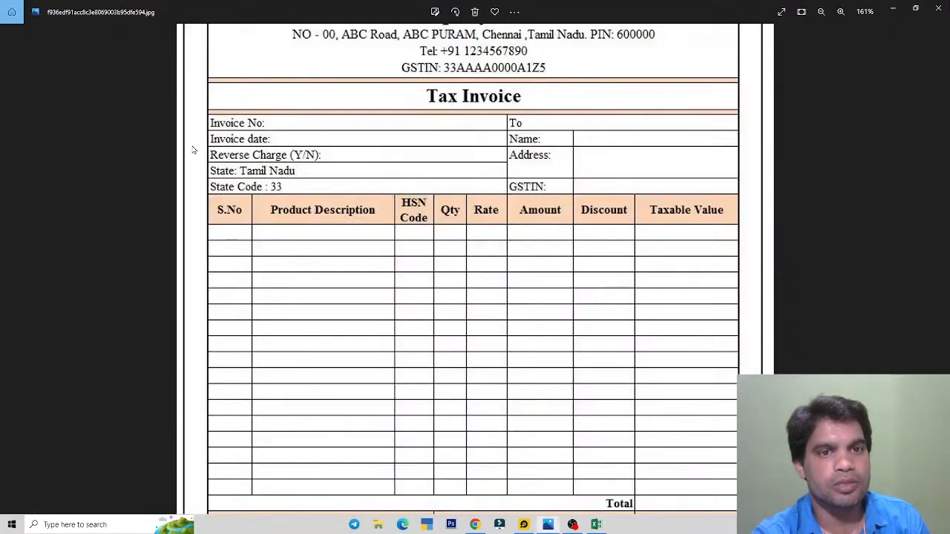
{"action": "key", "text": "alt+Tab"}
{"action": "left_click", "coordinate": [172, 47]}
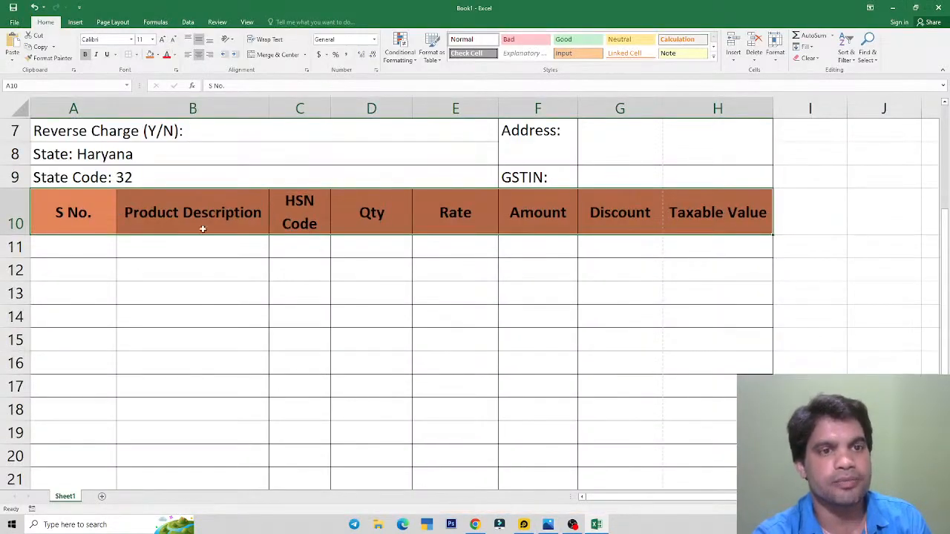
{"action": "left_click", "coordinate": [212, 219]}
{"action": "key", "text": "alt+Tab"}
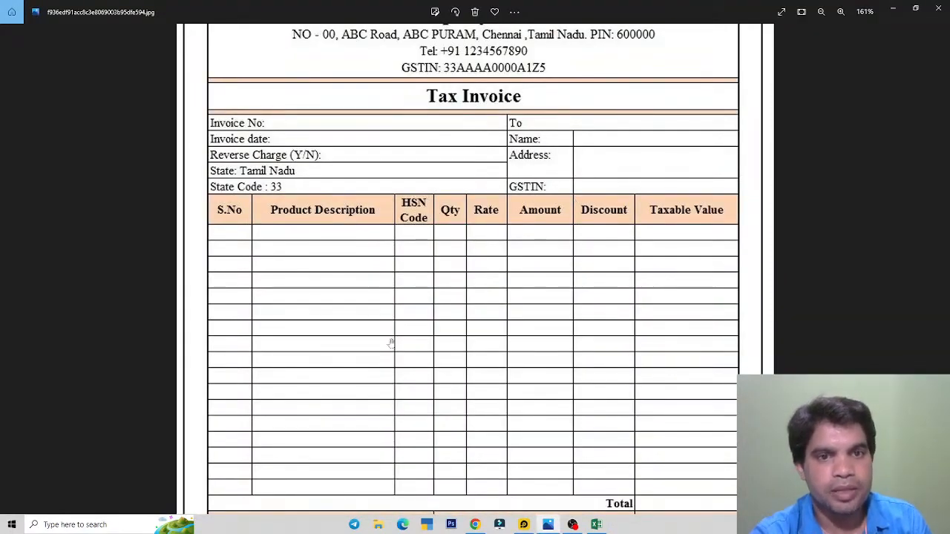
{"action": "scroll", "coordinate": [556, 350], "scroll_direction": "up", "scroll_amount": 1}
{"action": "scroll", "coordinate": [547, 282], "scroll_direction": "down", "scroll_amount": 2}
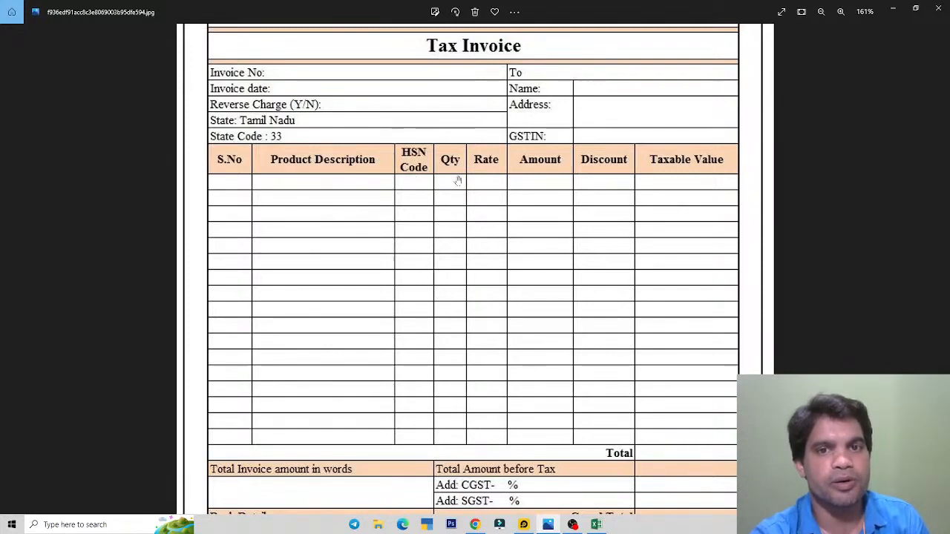
{"action": "left_click_drag", "start_coordinate": [676, 380], "coordinate": [676, 355]}
{"action": "key", "text": "alt+Tab"}
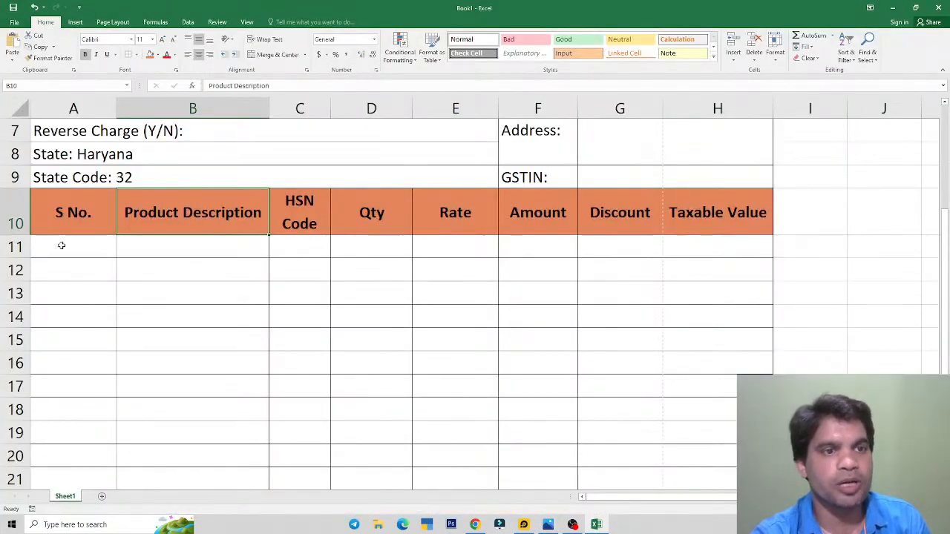
Step: Enter item 1: Mouse, HSN 5241, Qty 10, Rate 150 in row 11
{"action": "left_click", "coordinate": [59, 245]}
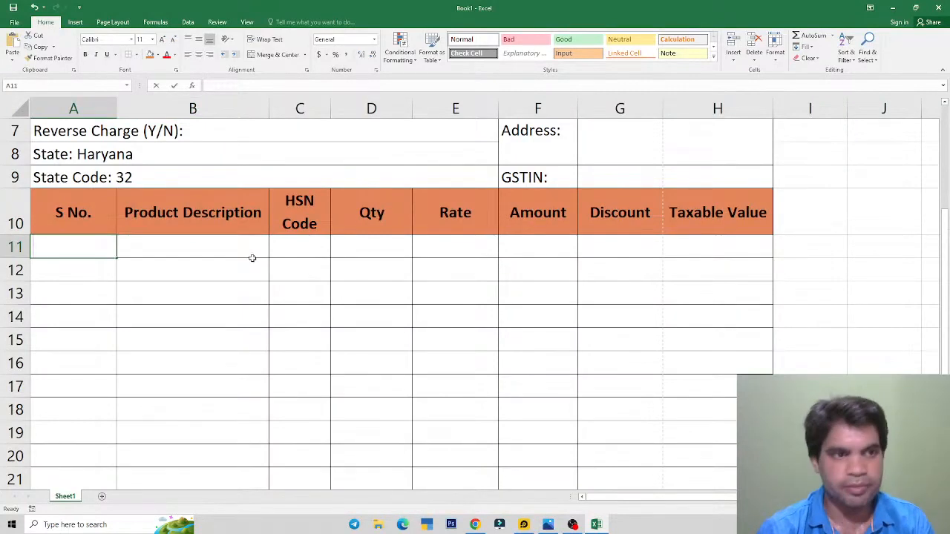
{"action": "type", "text": "1"}
{"action": "left_click", "coordinate": [253, 259]}
{"action": "type", "text": "Mouse"}
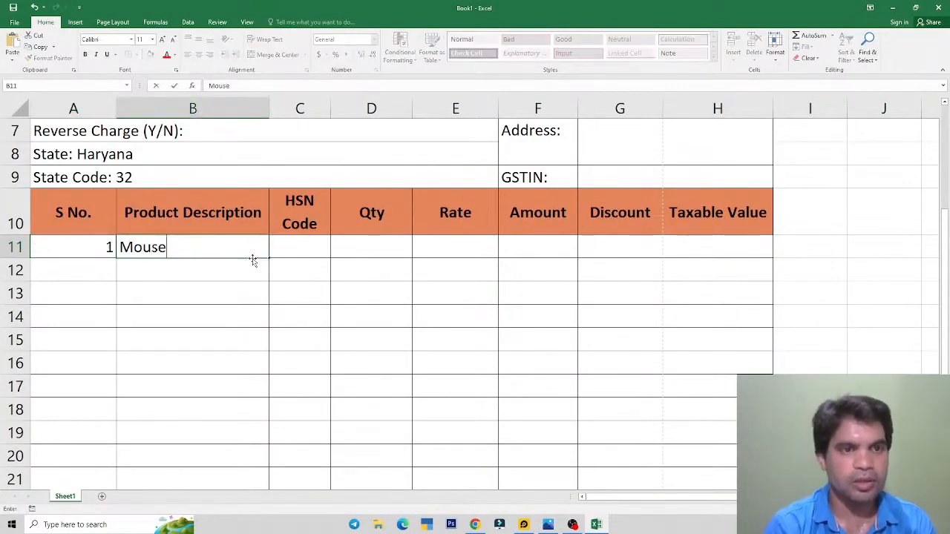
{"action": "key", "text": "Tab"}
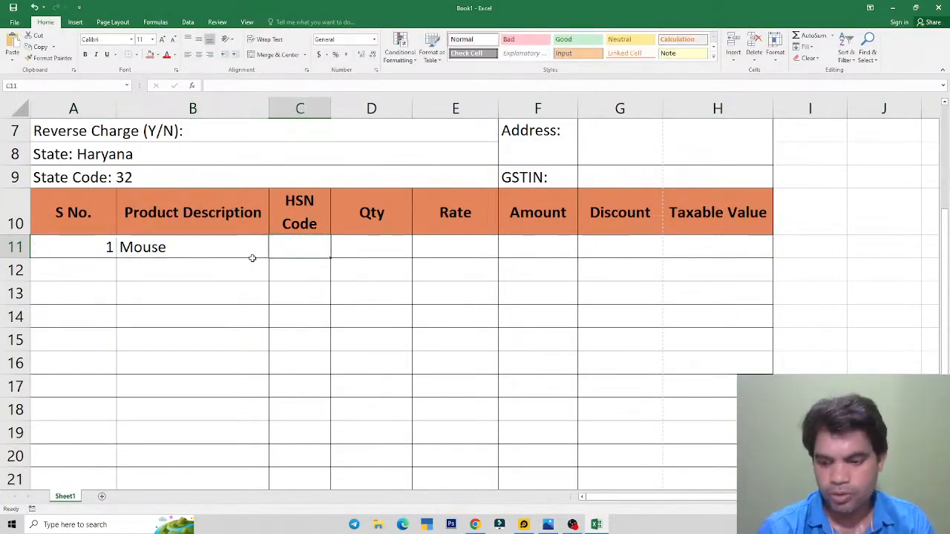
{"action": "type", "text": "5241"}
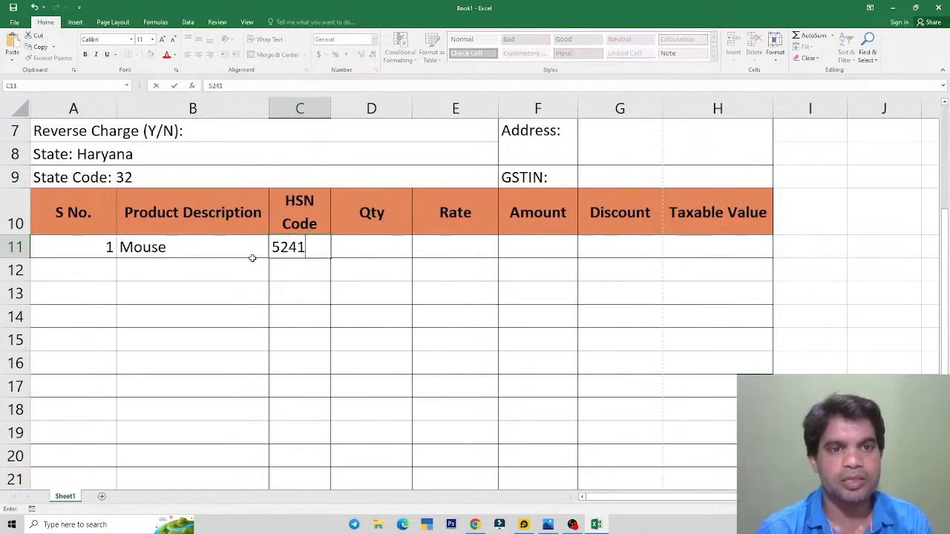
{"action": "key", "text": "Tab"}
{"action": "type", "text": "10"}
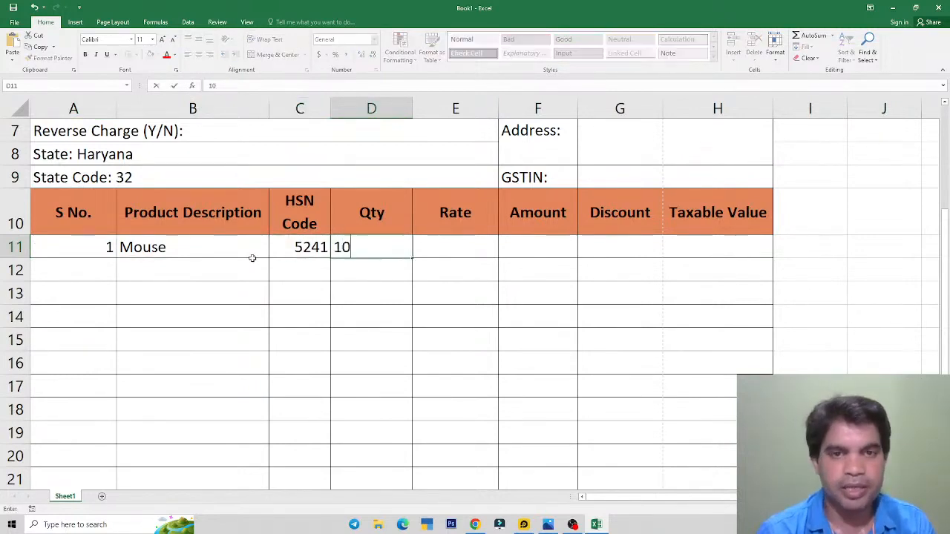
{"action": "key", "text": "Tab"}
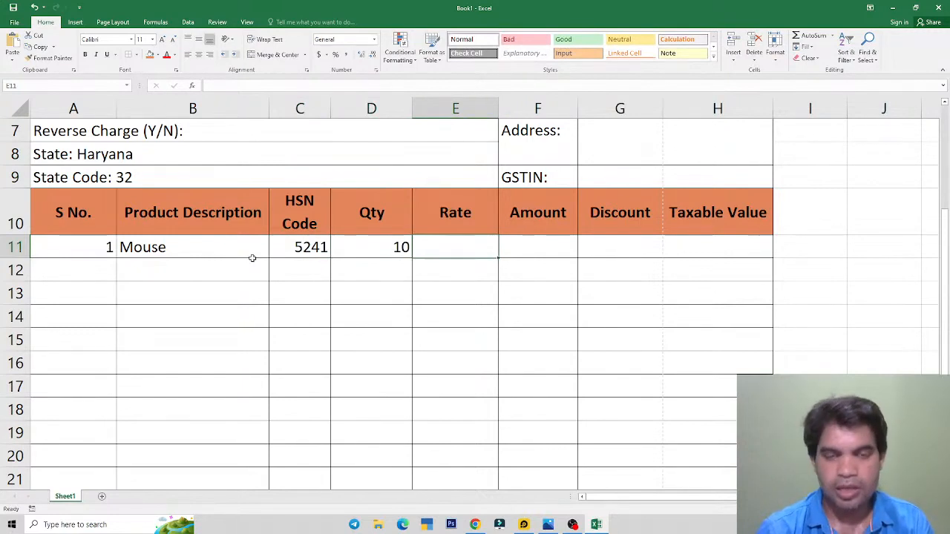
{"action": "type", "text": "150"}
{"action": "key", "text": "Tab"}
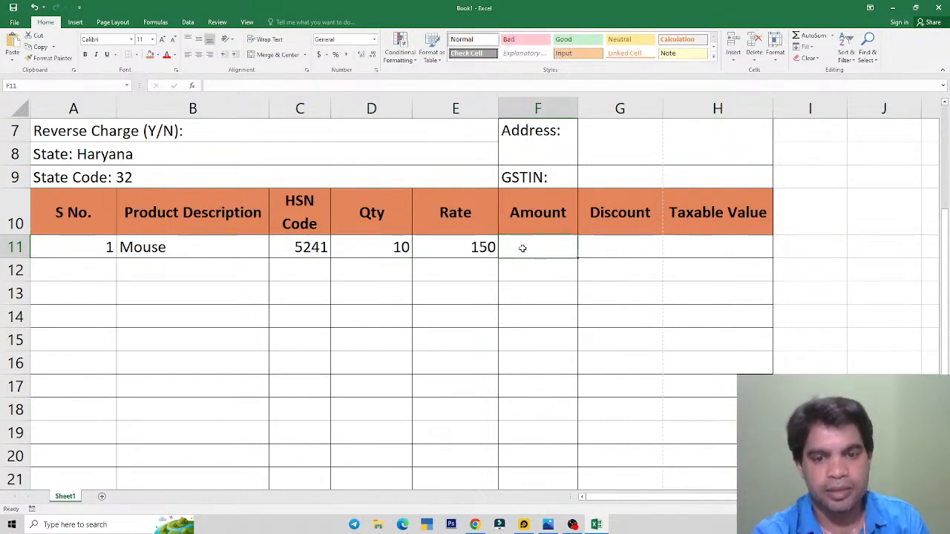
Step: Calculate the Amount in F11 with =D11*E11, giving 1500
{"action": "type", "text": "="}
{"action": "left_click", "coordinate": [378, 246]}
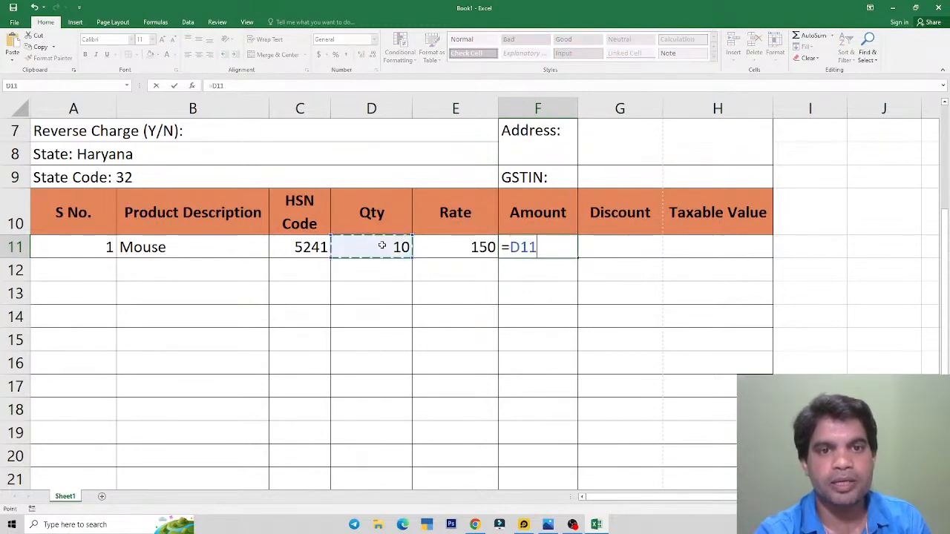
{"action": "type", "text": "*E11"}
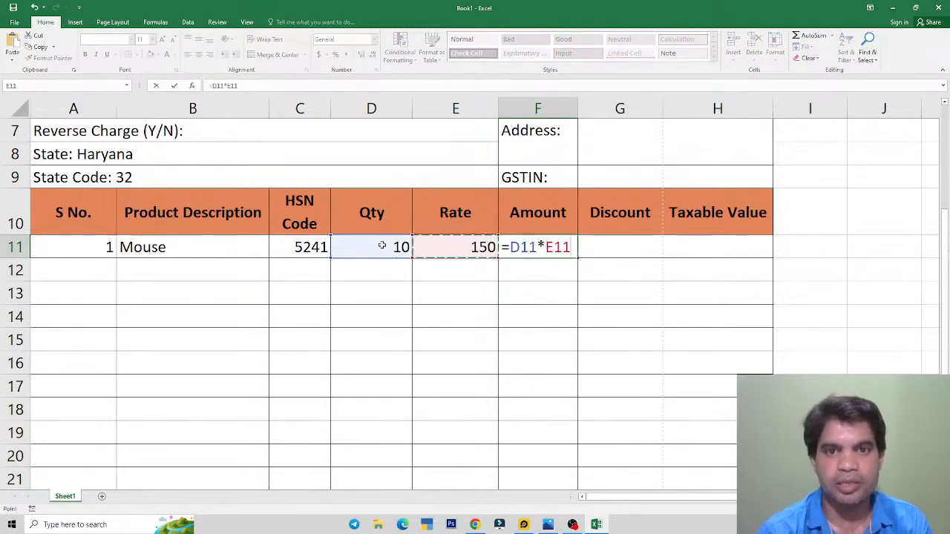
{"action": "key", "text": "Return"}
{"action": "key", "text": "Up"}
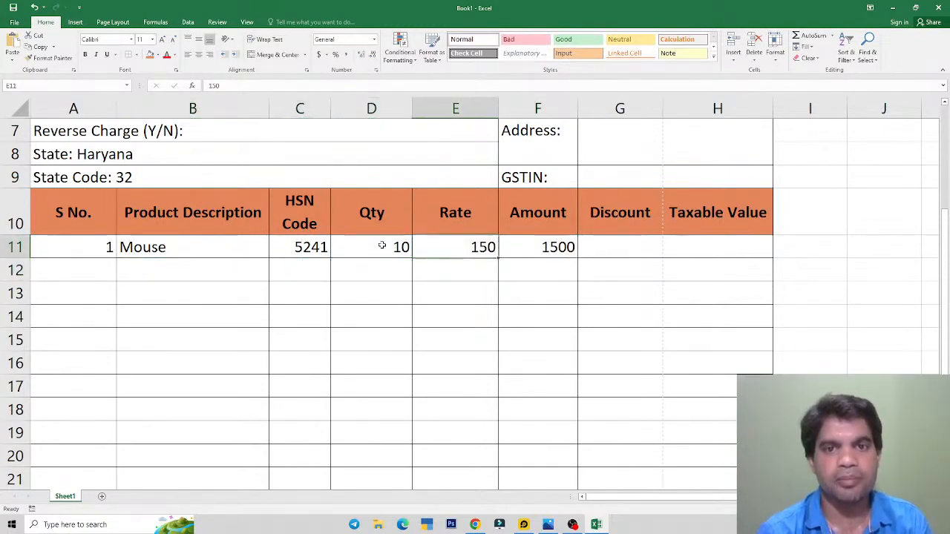
{"action": "key", "text": "Right"}
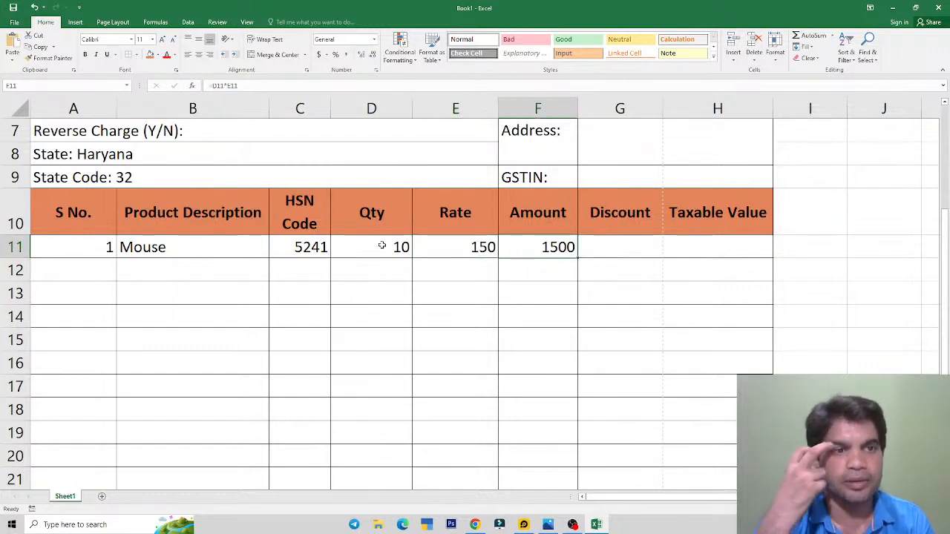
Step: Calculate a 5% Discount in G11 with =F11*5%, giving 75
{"action": "left_click", "coordinate": [606, 247]}
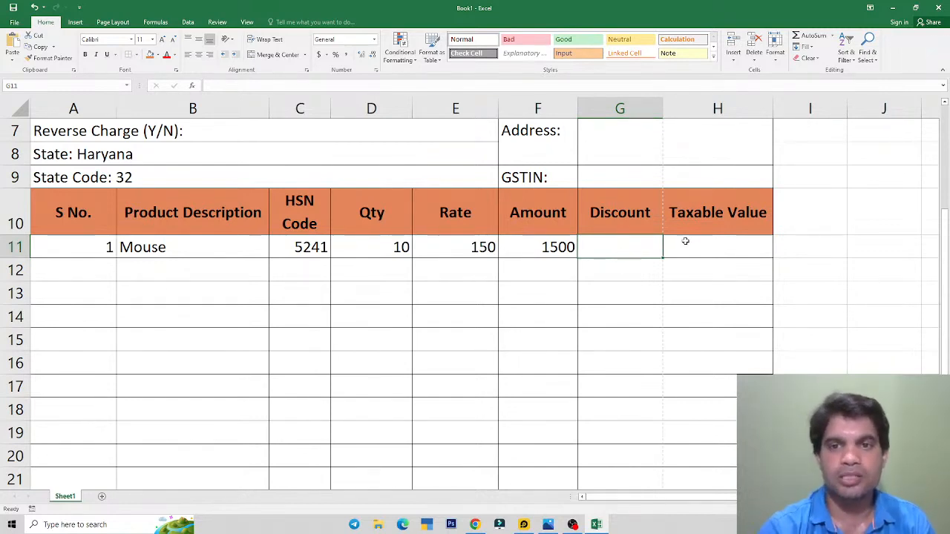
{"action": "type", "text": "="}
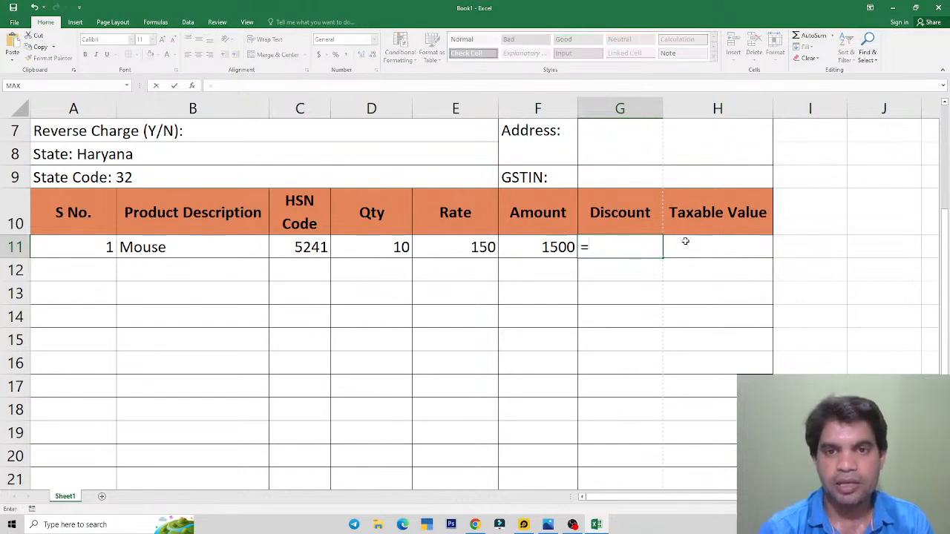
{"action": "key", "text": "Left"}
{"action": "type", "text": "*"}
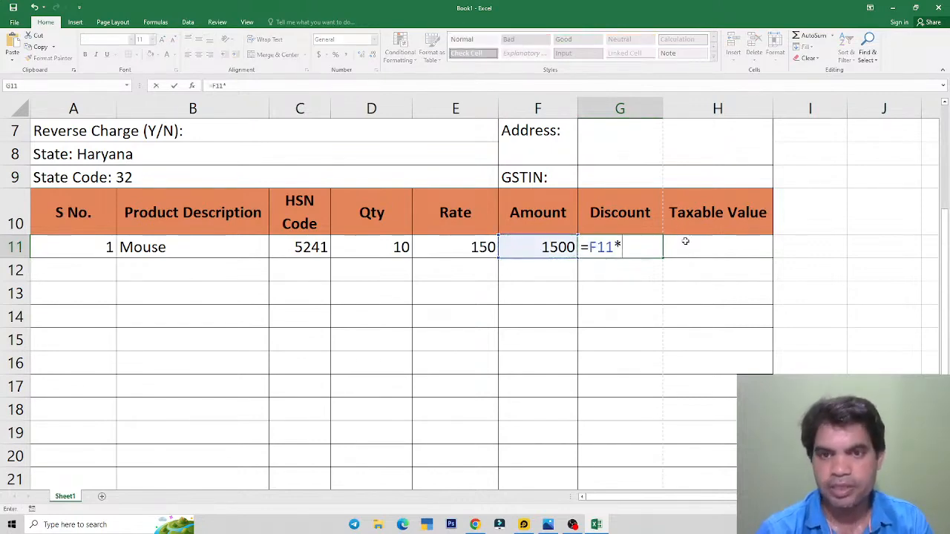
{"action": "type", "text": "5%"}
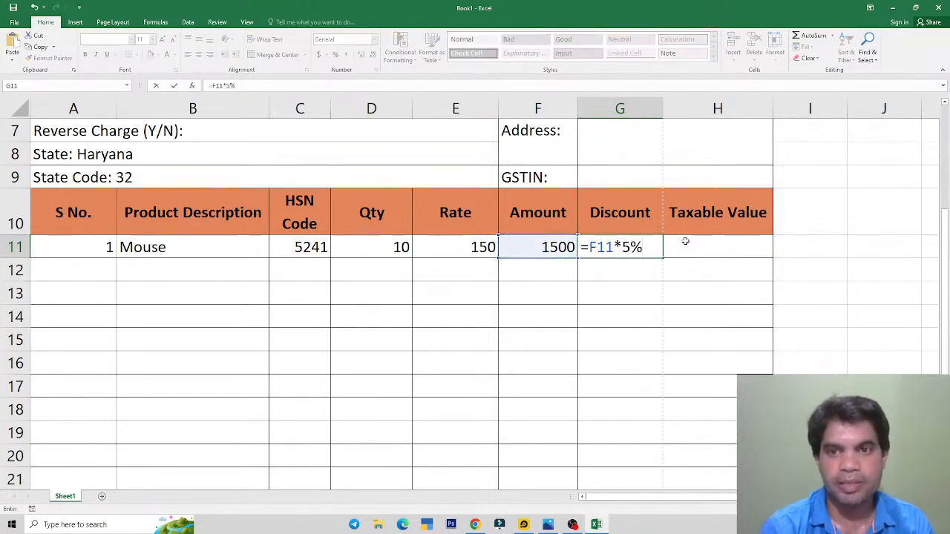
{"action": "key", "text": "Return"}
{"action": "key", "text": "Up"}
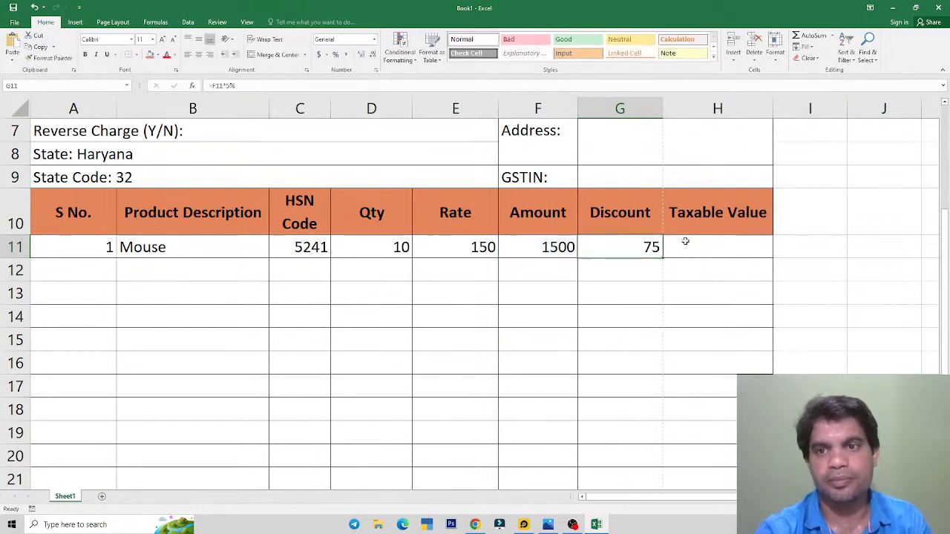
Step: Calculate the Taxable Value in H11 with =F11-G11, giving 1425
{"action": "left_click", "coordinate": [720, 250]}
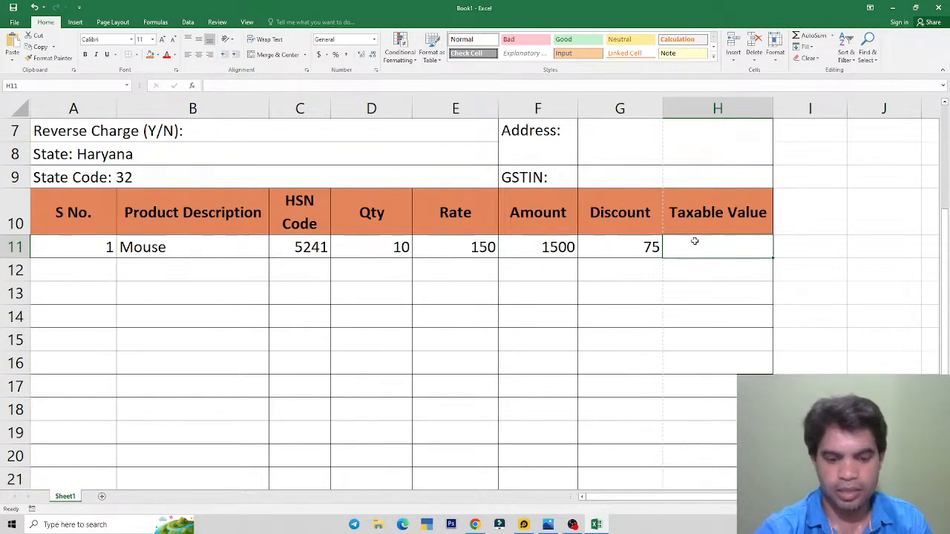
{"action": "type", "text": "="}
{"action": "key", "text": "Left"}
{"action": "key", "text": "Left"}
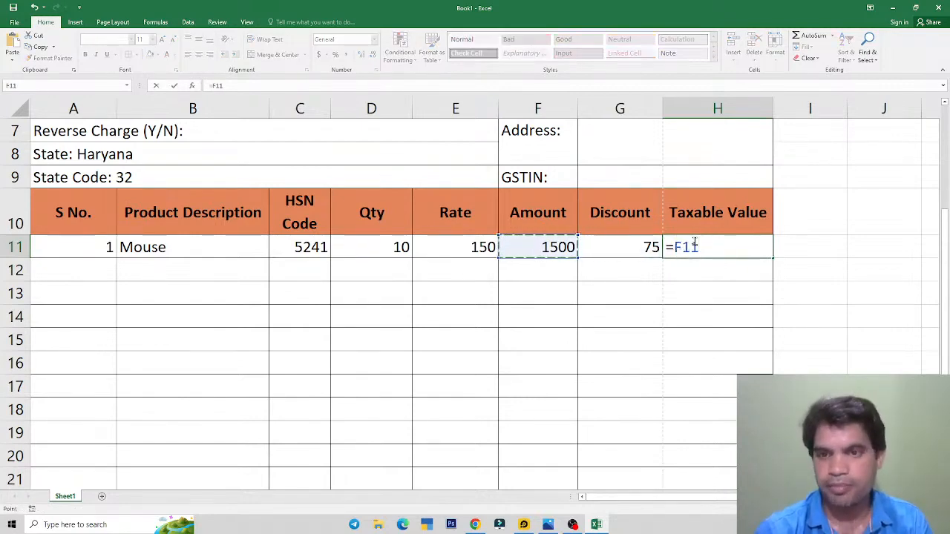
{"action": "type", "text": "-"}
{"action": "key", "text": "Left"}
{"action": "key", "text": "Return"}
{"action": "left_click", "coordinate": [695, 242]}
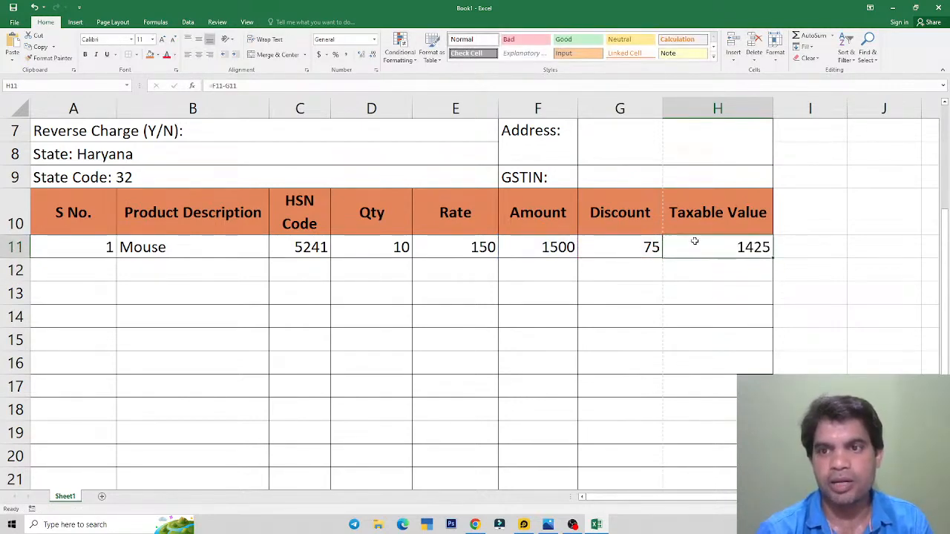
Step: Center the item rows' contents both horizontally and vertically
{"action": "left_click", "coordinate": [84, 276]}
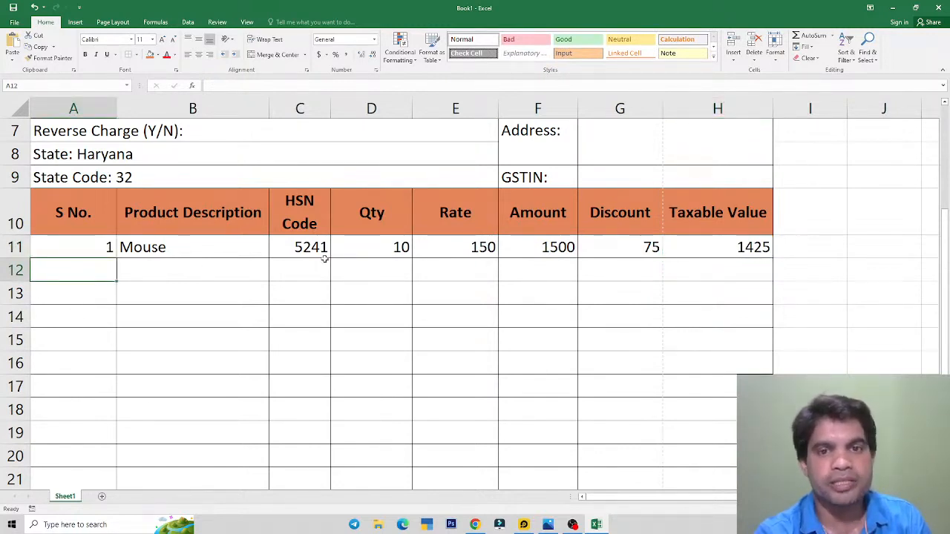
{"action": "scroll", "coordinate": [395, 285], "scroll_direction": "down", "scroll_amount": 1}
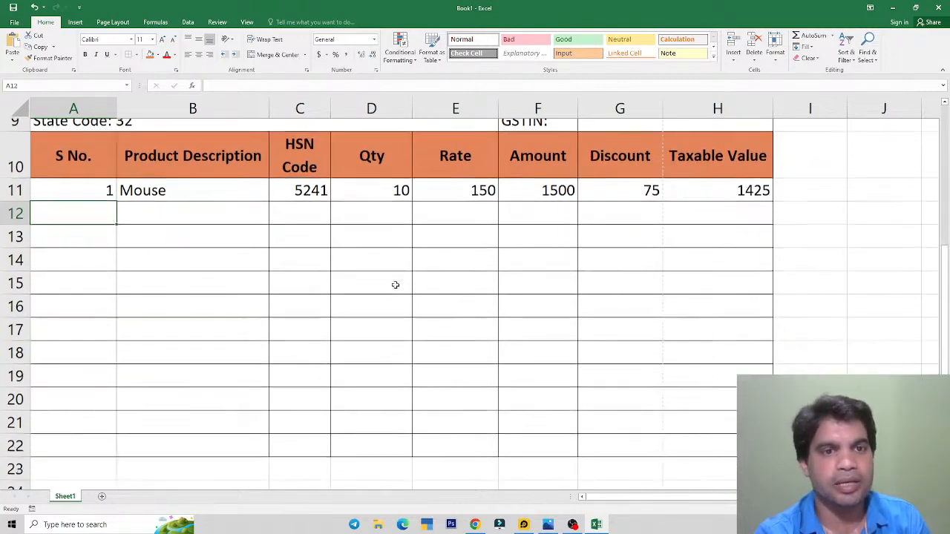
{"action": "left_click_drag", "start_coordinate": [123, 178], "coordinate": [716, 429]}
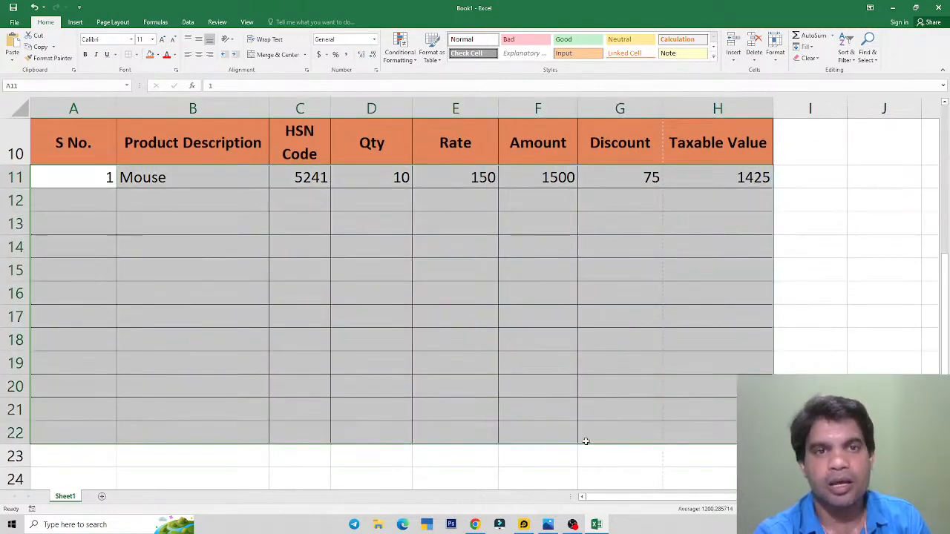
{"action": "left_click", "coordinate": [200, 56]}
{"action": "left_click", "coordinate": [200, 41]}
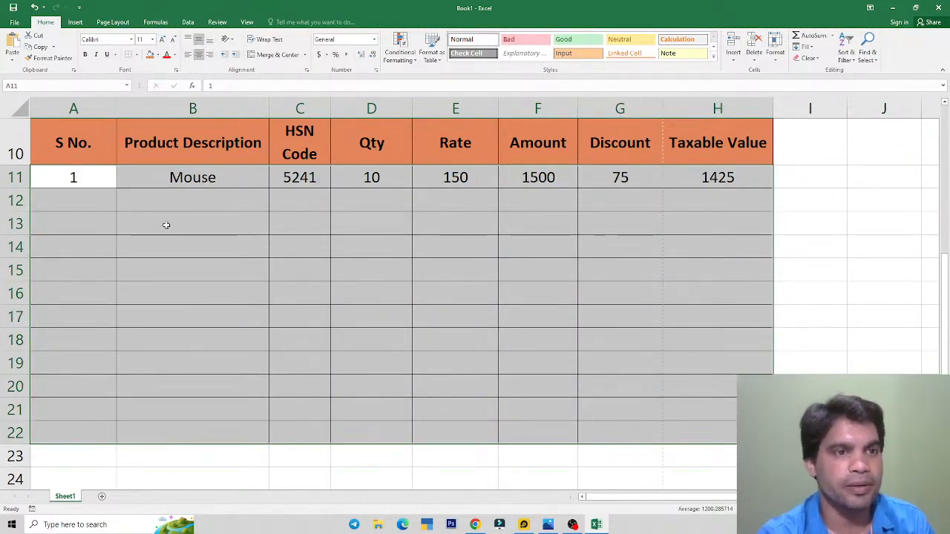
Step: Enter serial number 2, description Keyboard and HSN code 4121 in row 12
{"action": "left_click", "coordinate": [83, 202]}
{"action": "type", "text": "2"}
{"action": "key", "text": "Tab"}
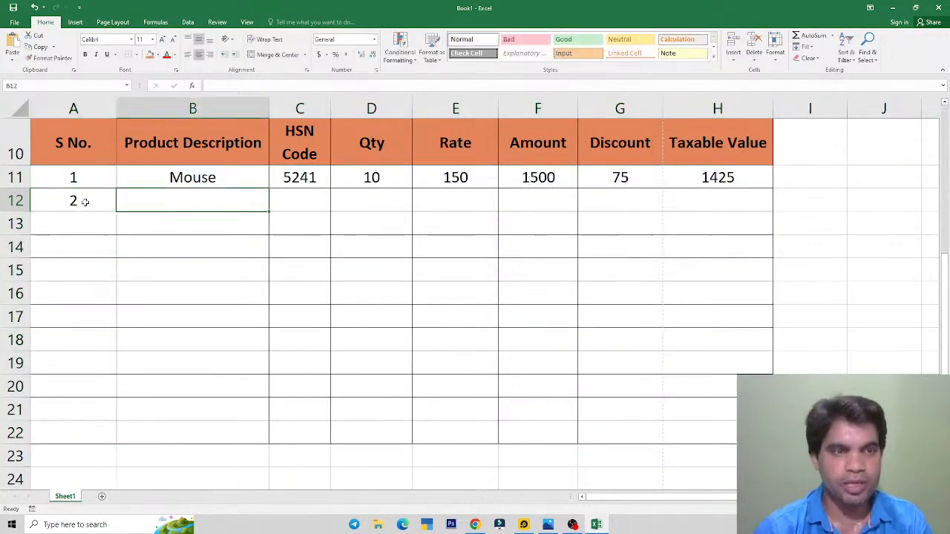
{"action": "type", "text": "Keyboard"}
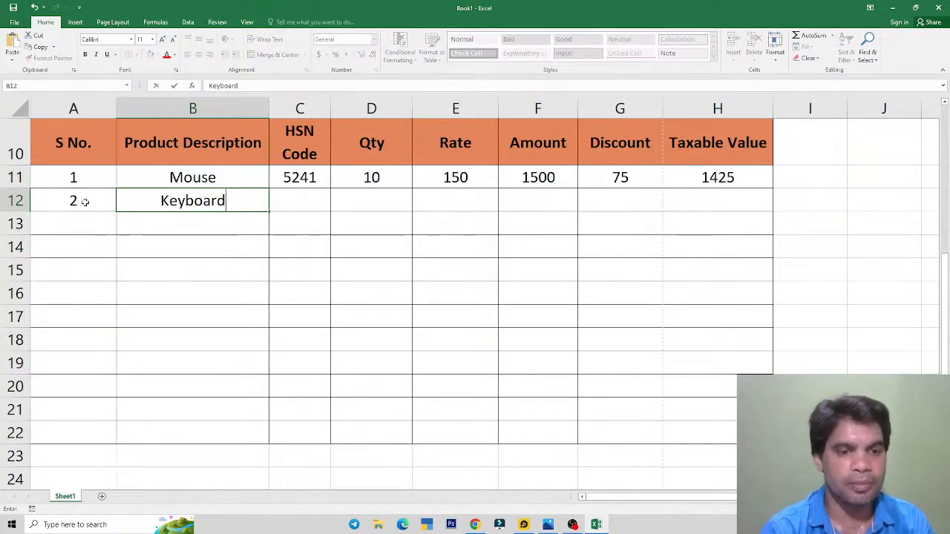
{"action": "key", "text": "alt+Tab"}
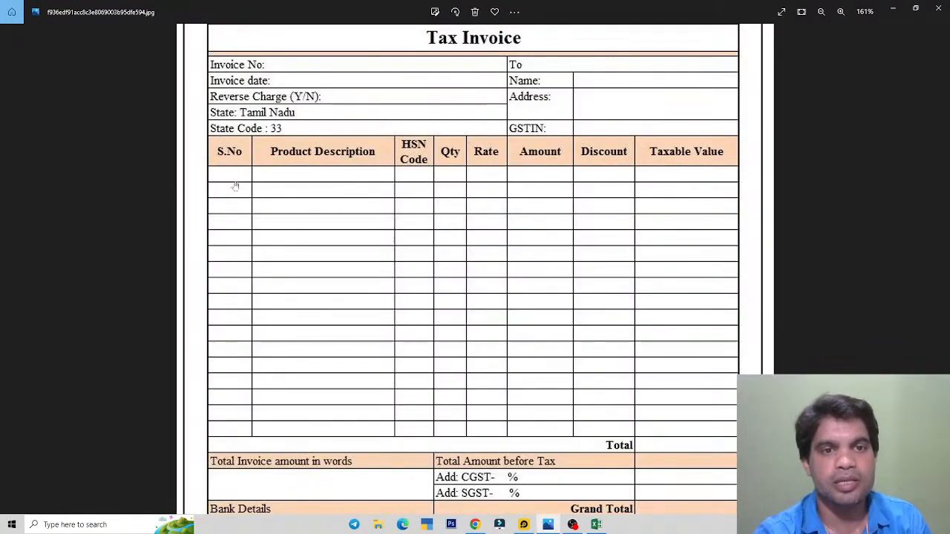
{"action": "key", "text": "alt+Tab"}
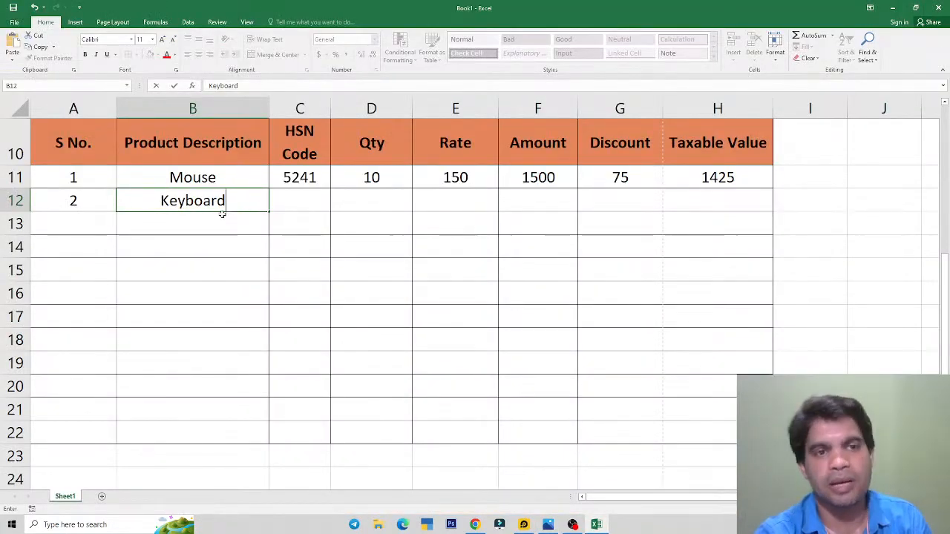
{"action": "left_click", "coordinate": [291, 207]}
{"action": "type", "text": "4121"}
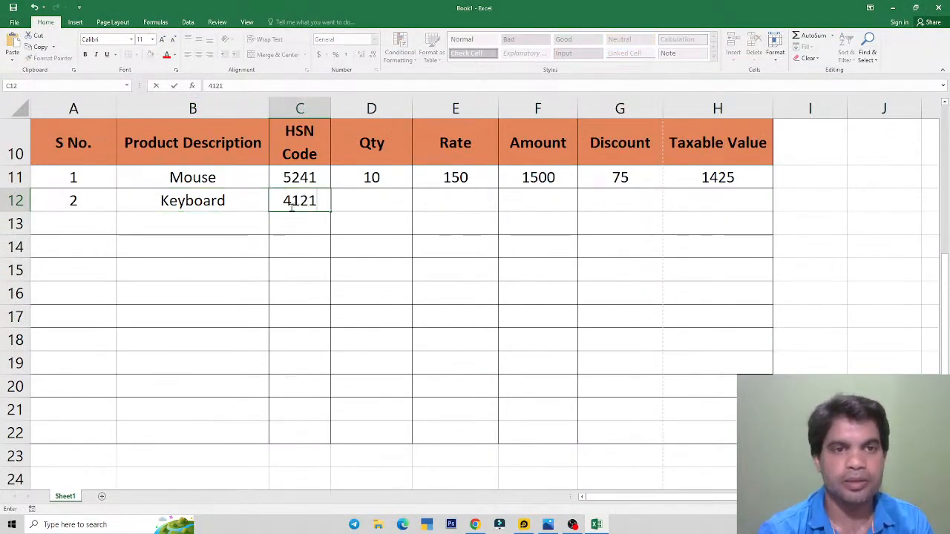
{"action": "key", "text": "Tab"}
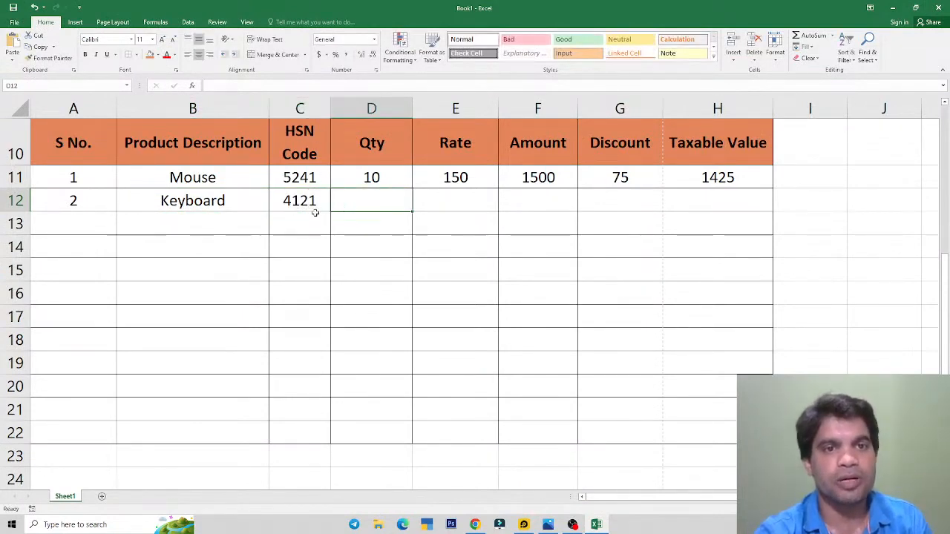
{"action": "left_click", "coordinate": [305, 208]}
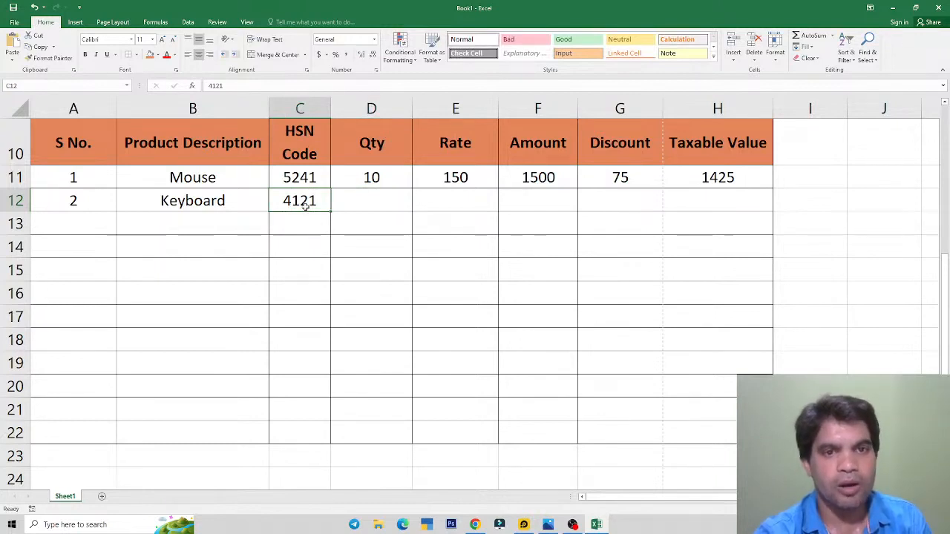
Step: Enter Qty 20 and Rate 250, and set Amount to =D12*E12 giving 5000
{"action": "left_click", "coordinate": [387, 194]}
{"action": "type", "text": "20"}
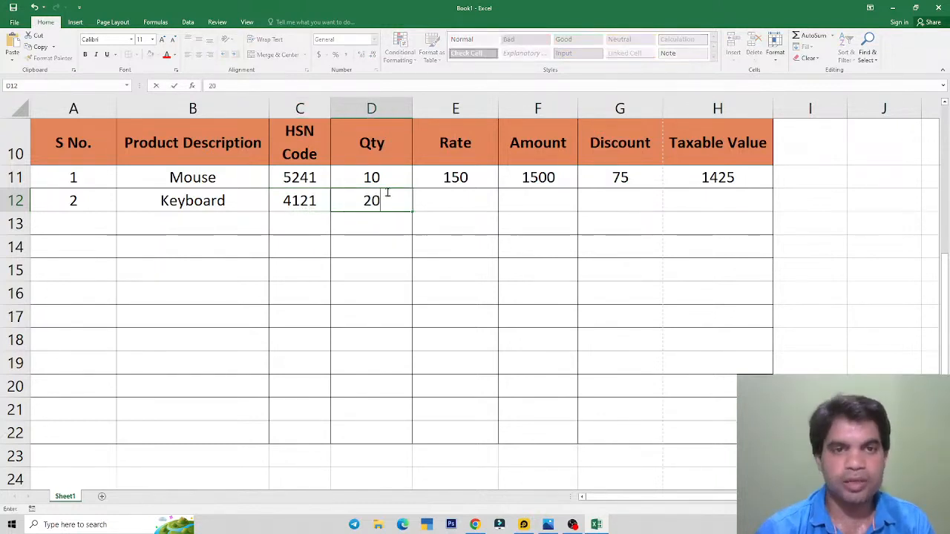
{"action": "key", "text": "Tab"}
{"action": "type", "text": "250"}
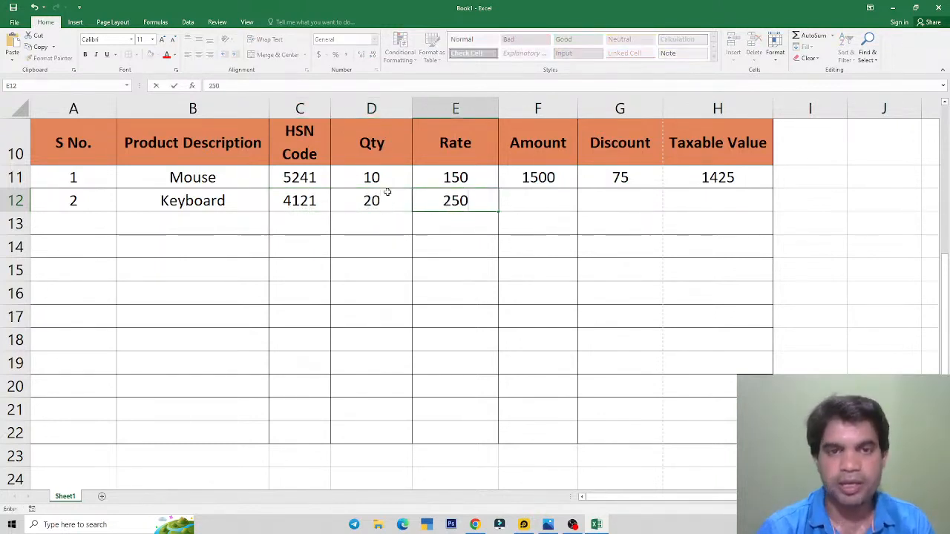
{"action": "key", "text": "Tab"}
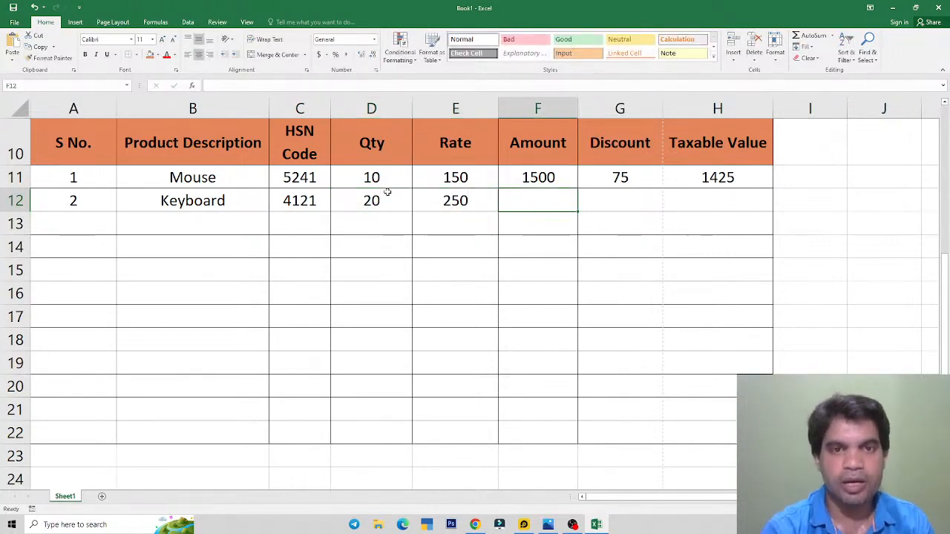
{"action": "type", "text": "="}
{"action": "key", "text": "Left"}
{"action": "key", "text": "Left"}
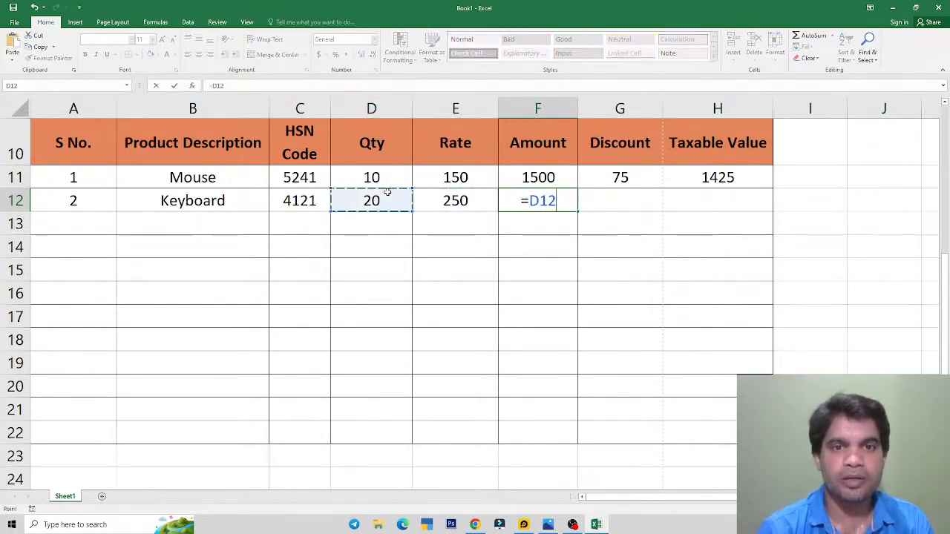
{"action": "type", "text": "*"}
{"action": "key", "text": "Left"}
{"action": "key", "text": "Return"}
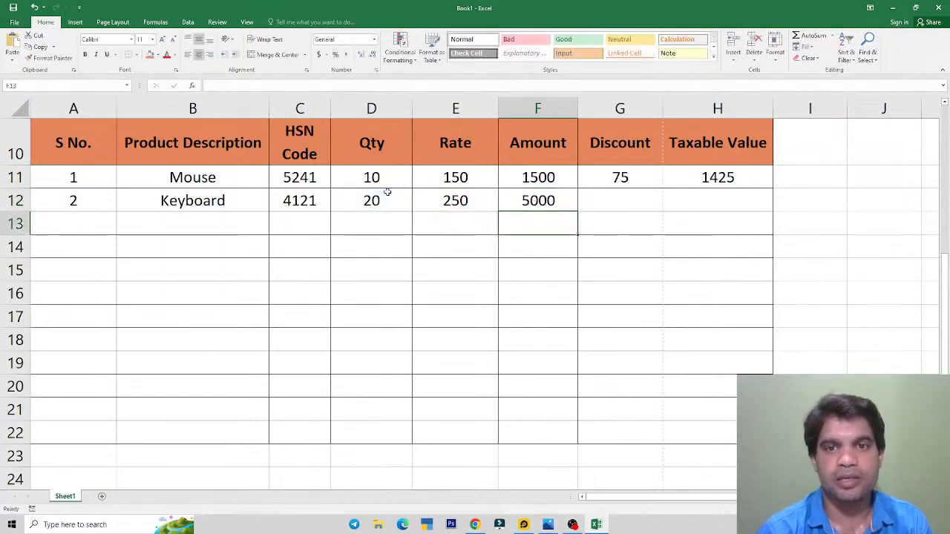
{"action": "key", "text": "Up"}
{"action": "key", "text": "Right"}
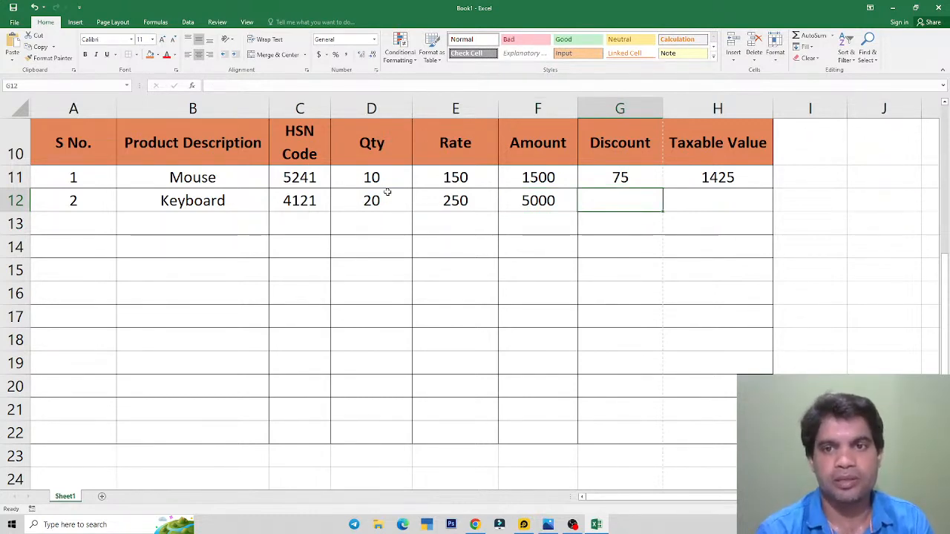
Step: Set the Keyboard discount in G12 to =F12*10%, giving 500
{"action": "type", "text": "="}
{"action": "key", "text": "Left"}
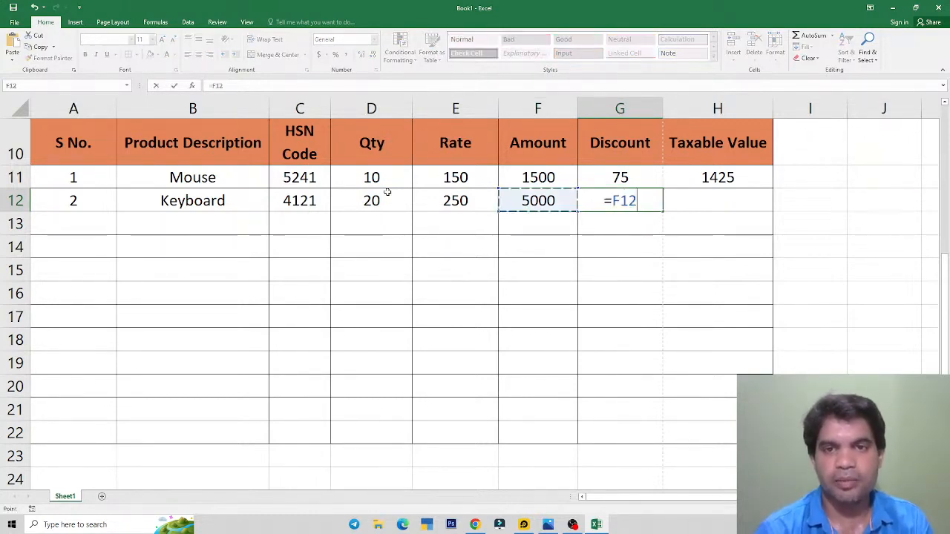
{"action": "type", "text": "*"}
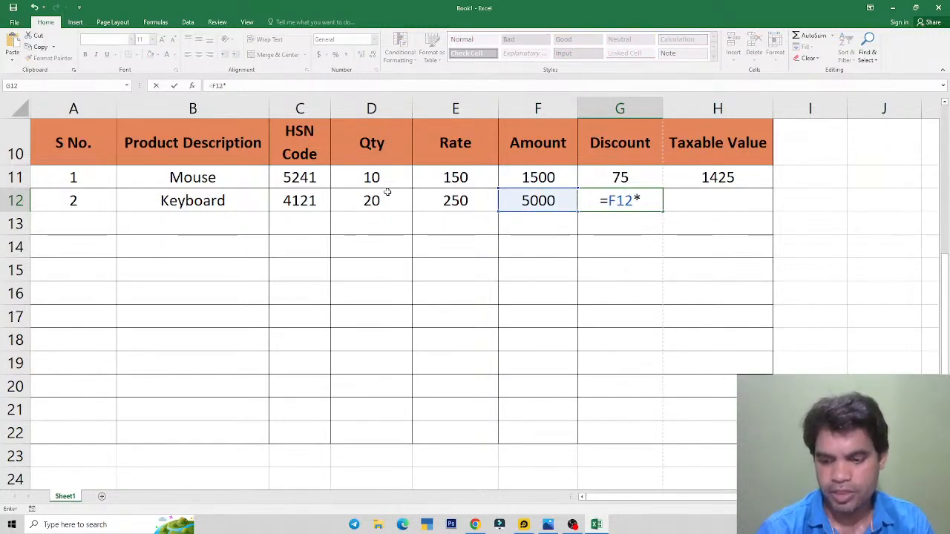
{"action": "type", "text": "10%"}
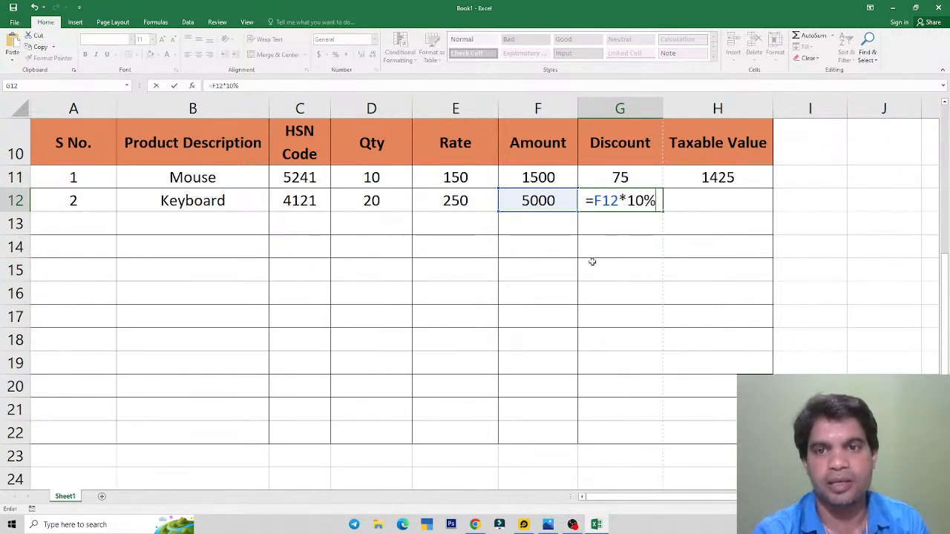
{"action": "key", "text": "Escape"}
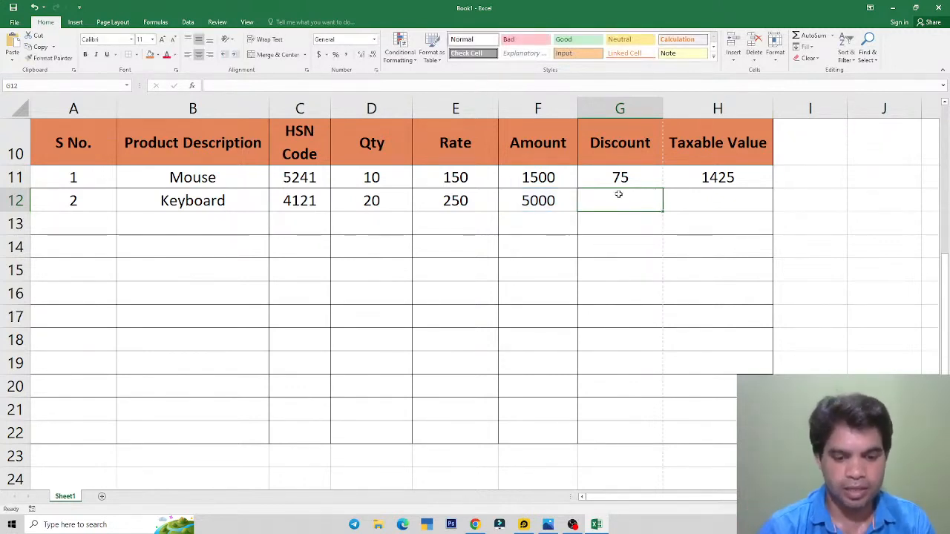
{"action": "type", "text": "="}
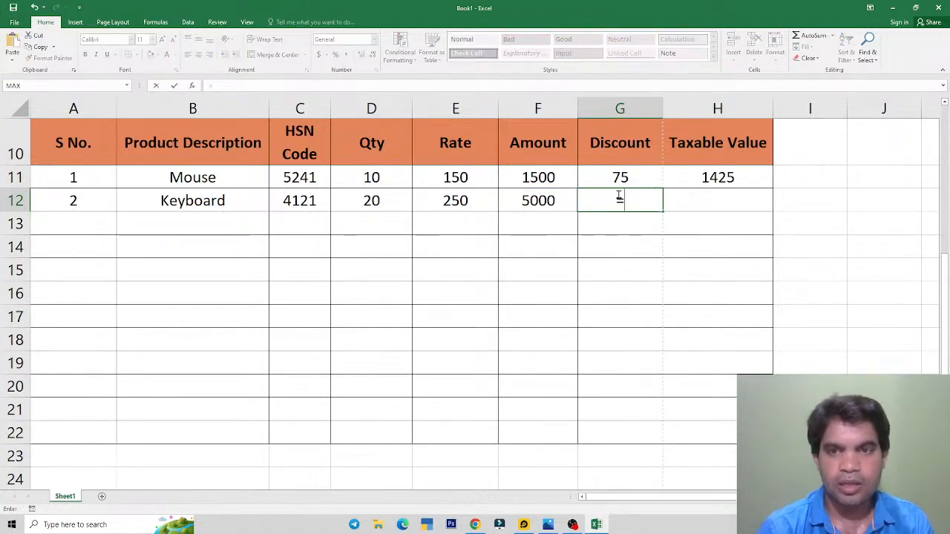
{"action": "key", "text": "Left"}
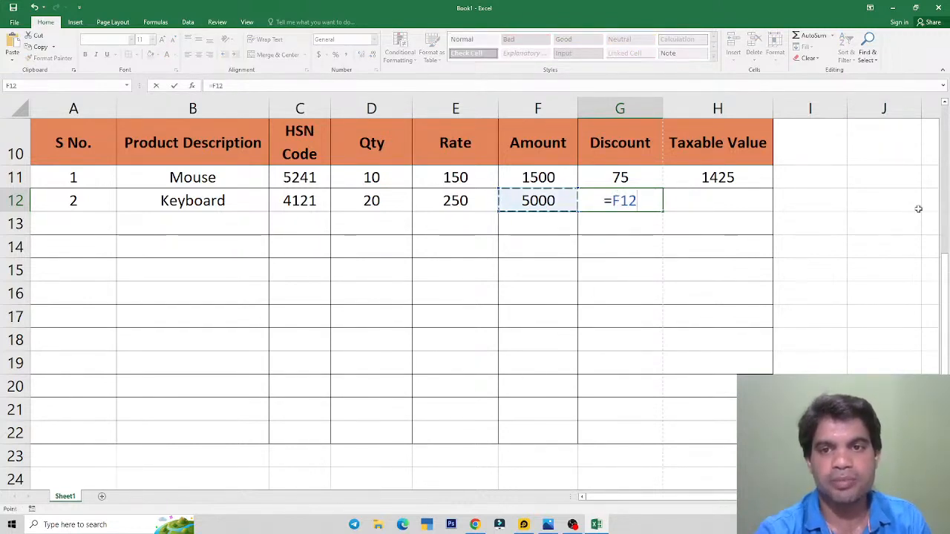
{"action": "type", "text": "*10"}
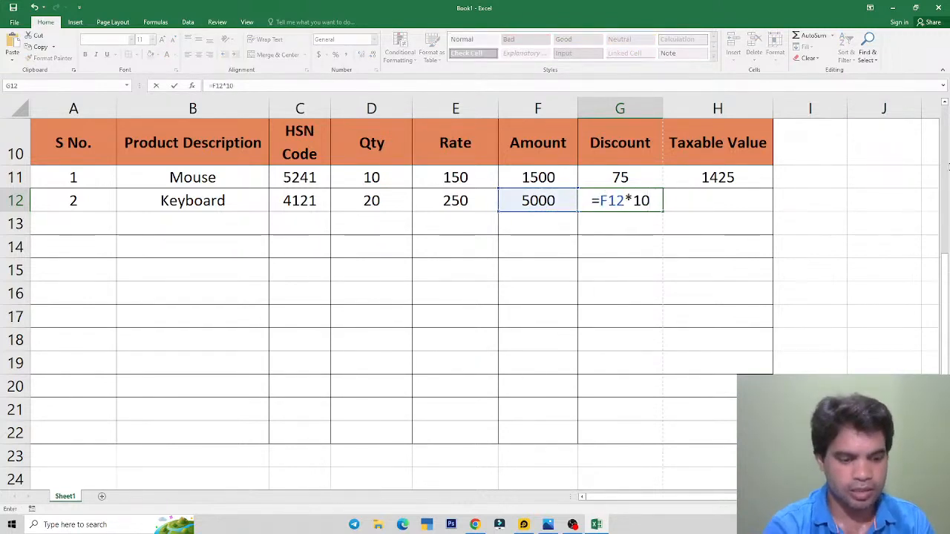
{"action": "type", "text": "%"}
{"action": "key", "text": "Return"}
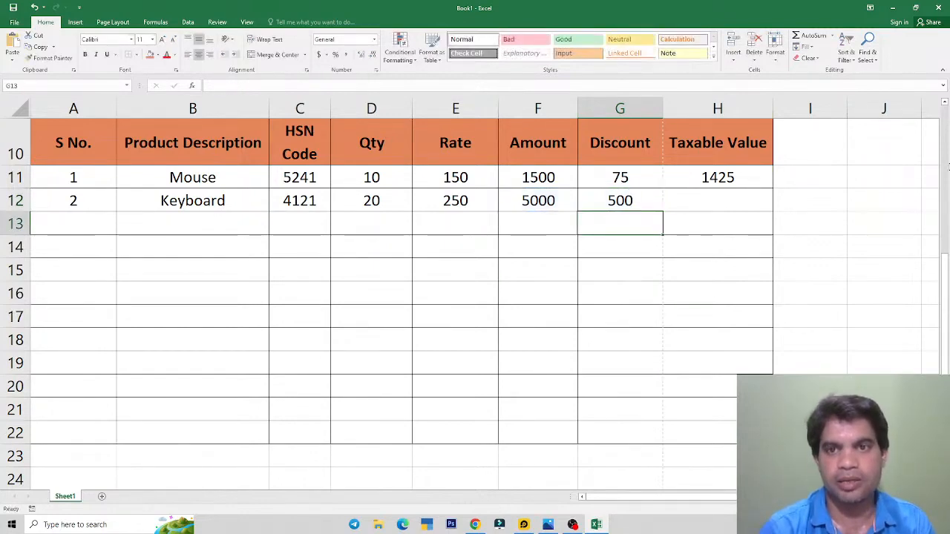
{"action": "key", "text": "Up"}
{"action": "key", "text": "Right"}
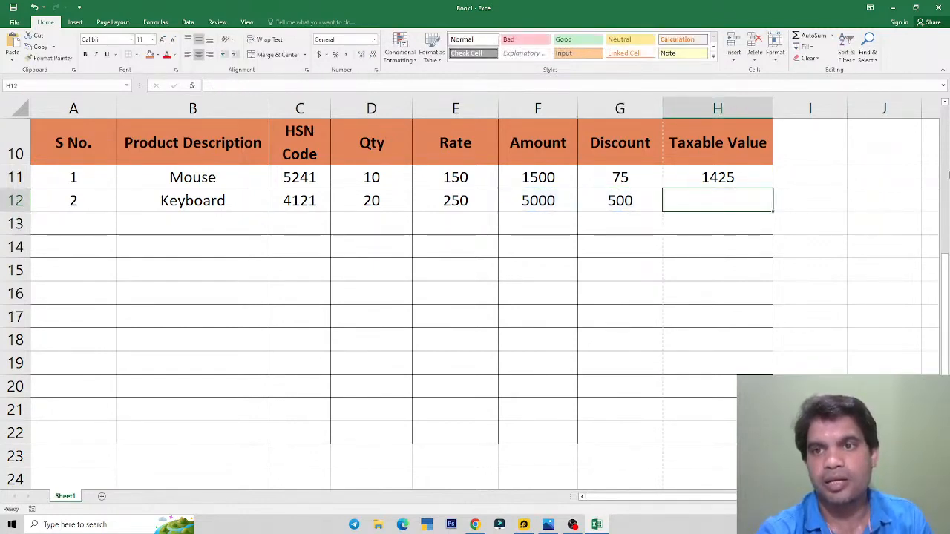
Step: Set the Taxable Value in H12 to =F12-G12, giving 4500
{"action": "type", "text": "="}
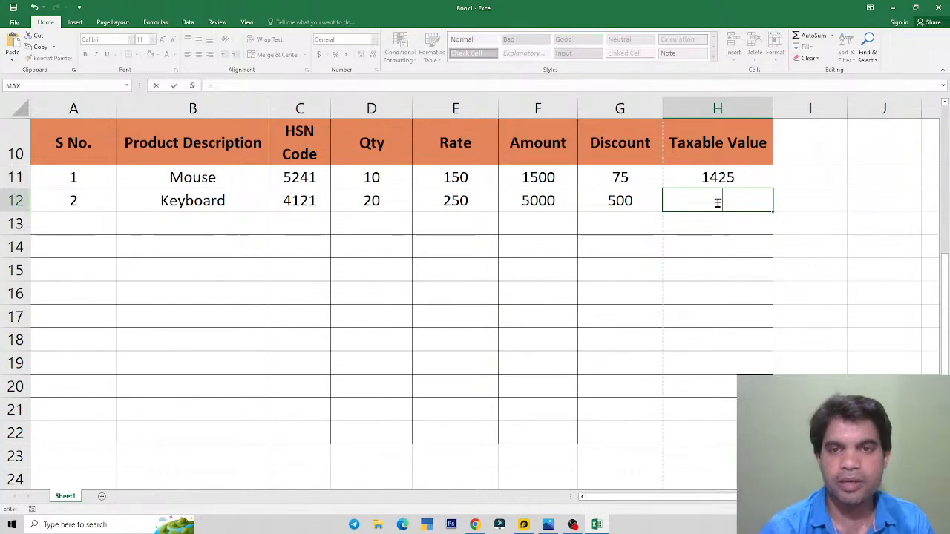
{"action": "key", "text": "Left"}
{"action": "key", "text": "Left"}
{"action": "type", "text": "-"}
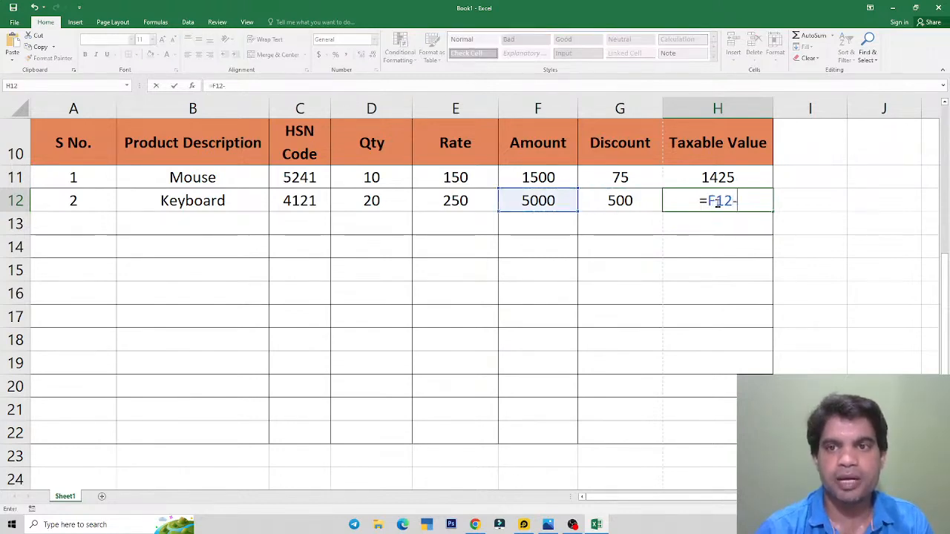
{"action": "key", "text": "Left"}
{"action": "key", "text": "Return"}
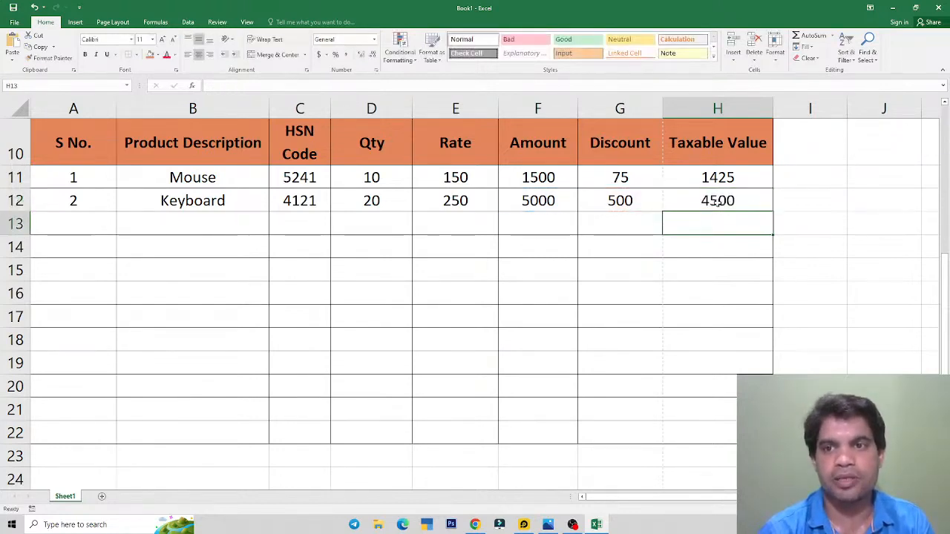
{"action": "left_click", "coordinate": [718, 204]}
{"action": "left_click", "coordinate": [646, 333]}
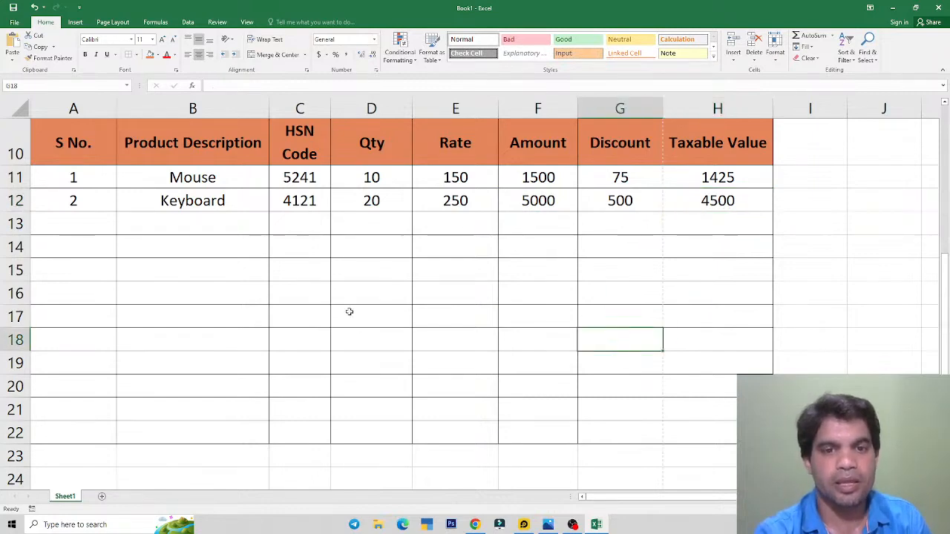
{"action": "key", "text": "alt+Tab"}
Step: Check the reference image, then merge A22:G22 into a single cell
{"action": "left_click_drag", "start_coordinate": [455, 318], "coordinate": [455, 248]}
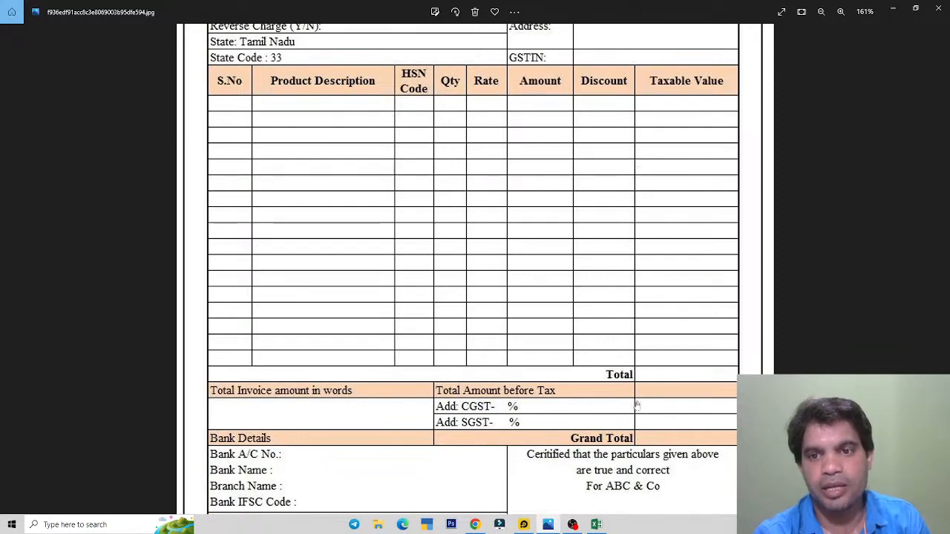
{"action": "key", "text": "alt+Tab"}
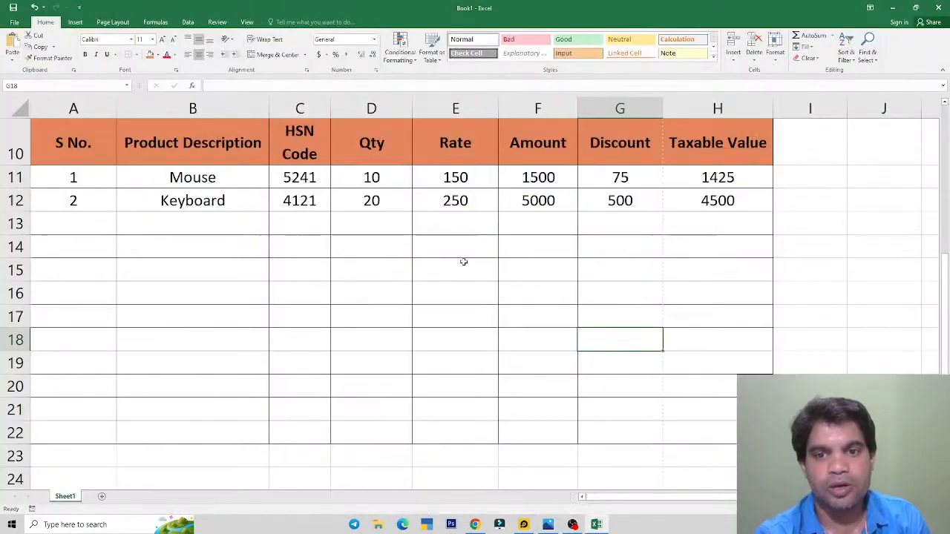
{"action": "scroll", "coordinate": [447, 254], "scroll_direction": "up", "scroll_amount": 3}
{"action": "scroll", "coordinate": [448, 254], "scroll_direction": "down", "scroll_amount": 2}
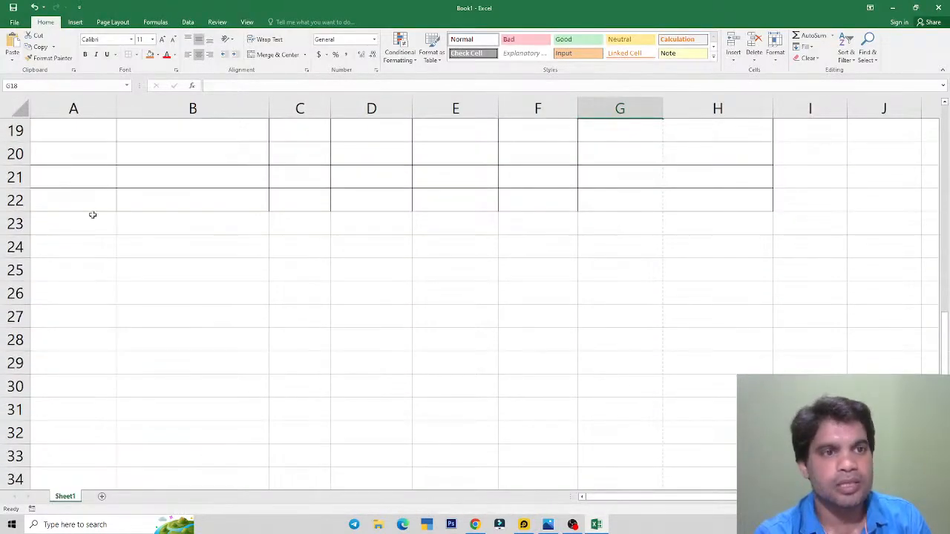
{"action": "left_click_drag", "start_coordinate": [91, 201], "coordinate": [562, 197]}
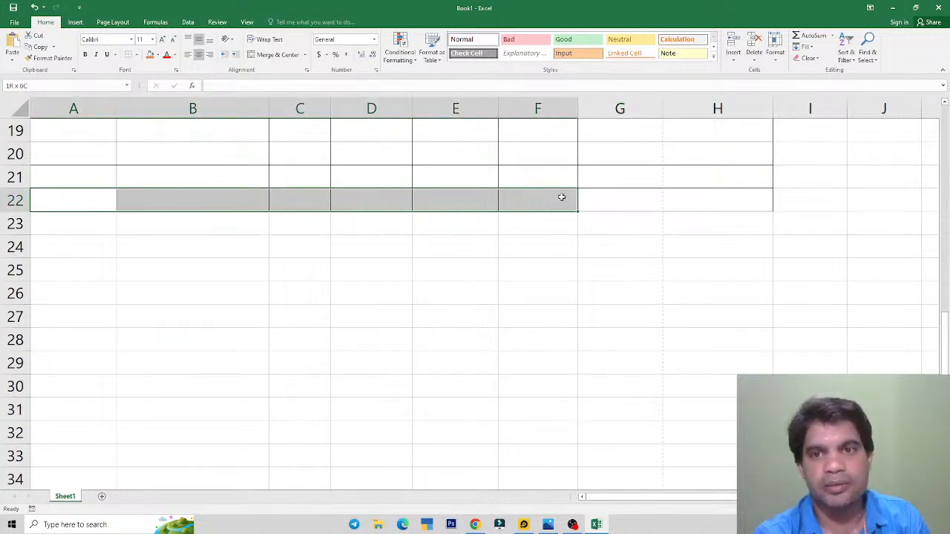
{"action": "left_click", "coordinate": [679, 205]}
{"action": "left_click_drag", "start_coordinate": [645, 201], "coordinate": [97, 201]}
{"action": "left_click_drag", "start_coordinate": [530, 205], "coordinate": [99, 204]}
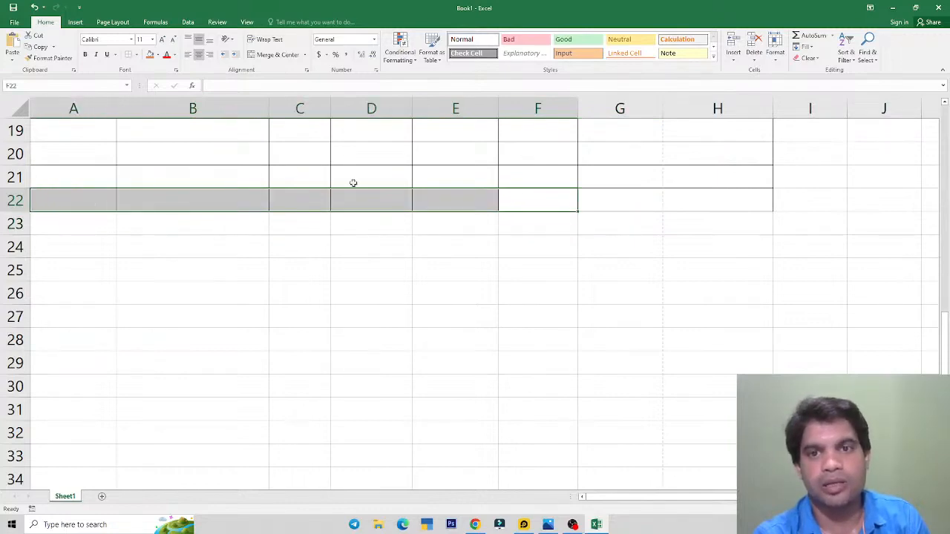
{"action": "key", "text": "alt+Tab"}
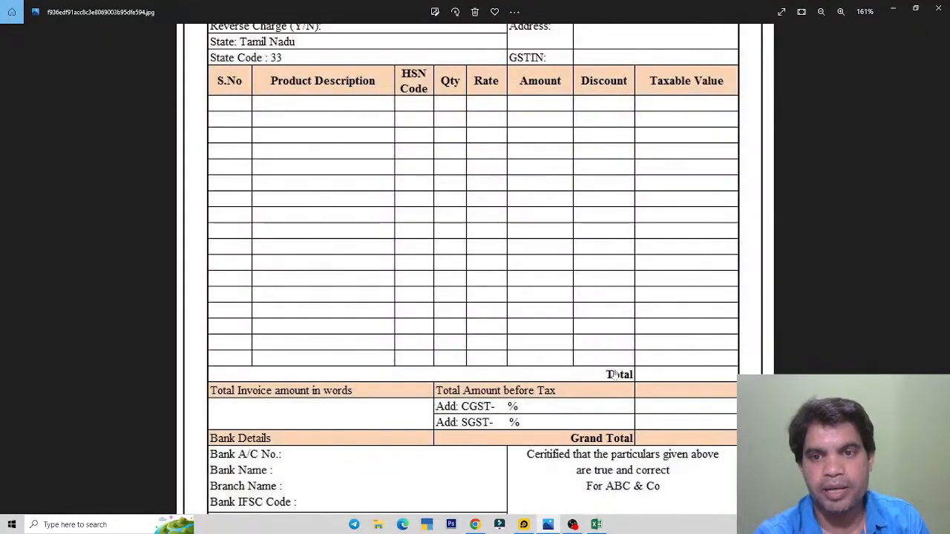
{"action": "key", "text": "alt+Tab"}
{"action": "left_click_drag", "start_coordinate": [62, 198], "coordinate": [581, 194]}
{"action": "left_click", "coordinate": [272, 55]}
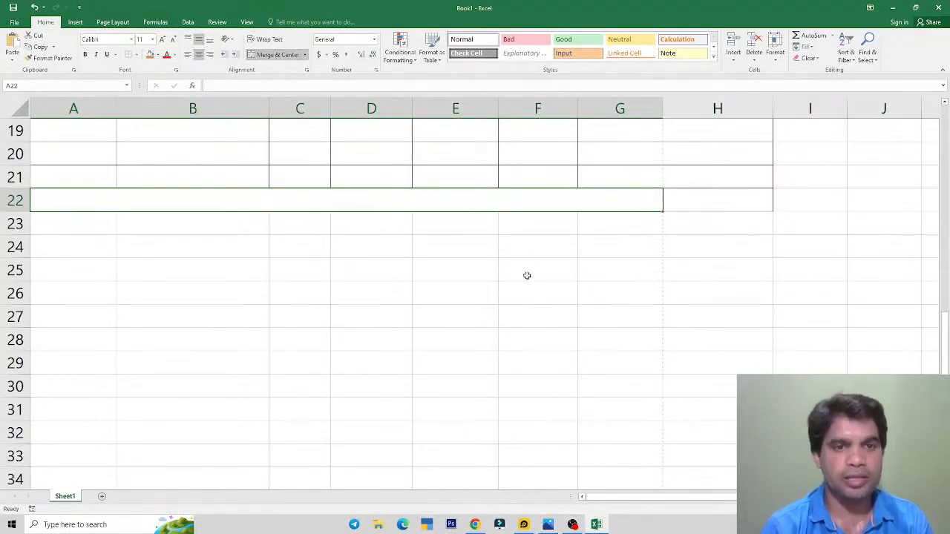
Step: Type the Total label in merged A22:G22 and right-align it
{"action": "type", "text": "Total"}
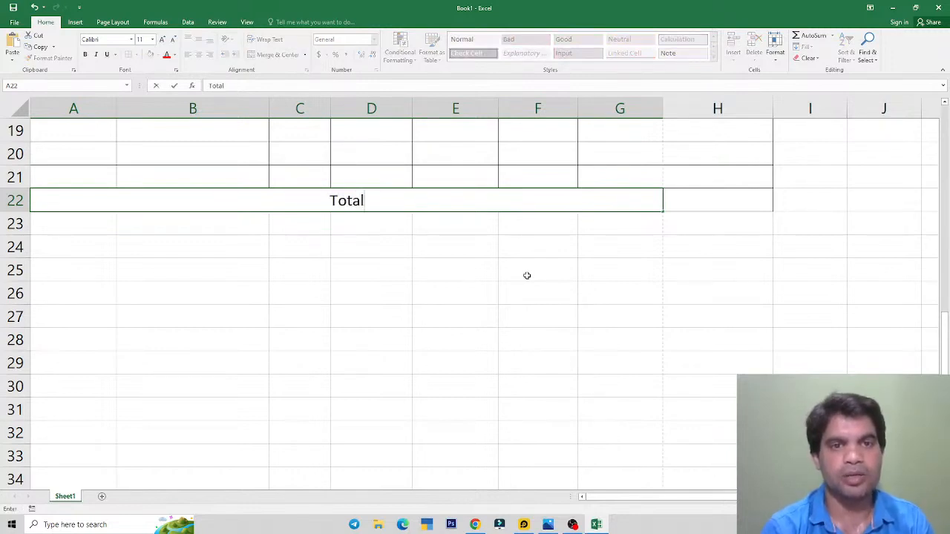
{"action": "key", "text": "Return"}
{"action": "key", "text": "Up"}
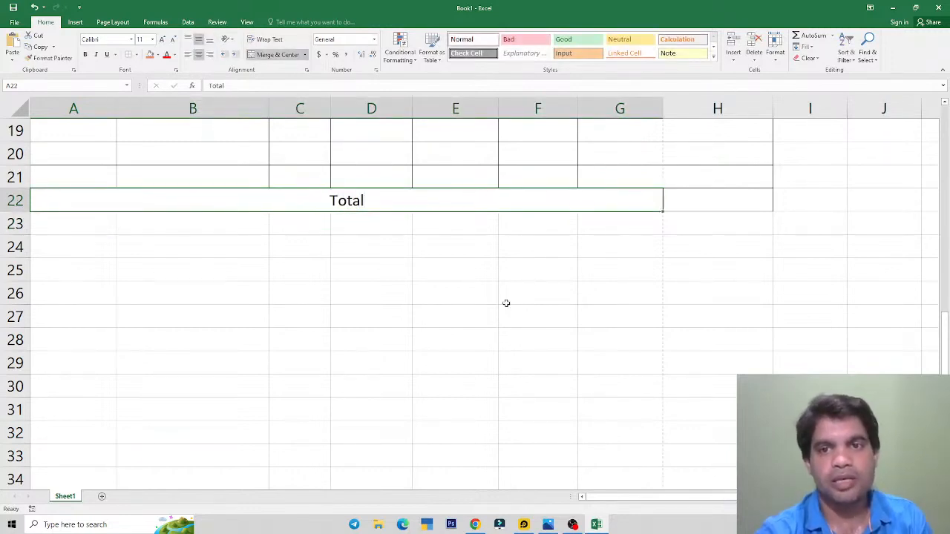
{"action": "left_click", "coordinate": [210, 55]}
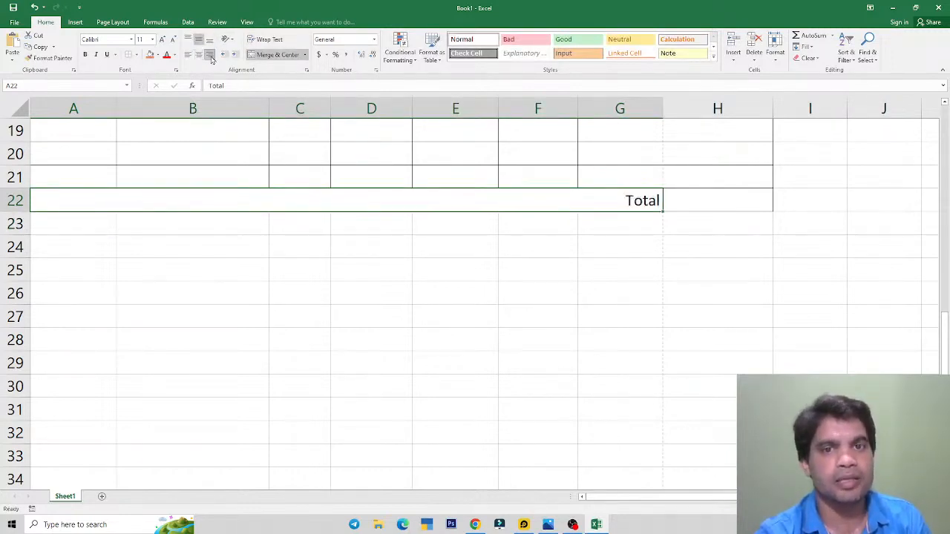
{"action": "left_click", "coordinate": [681, 206]}
{"action": "key", "text": "alt+Tab"}
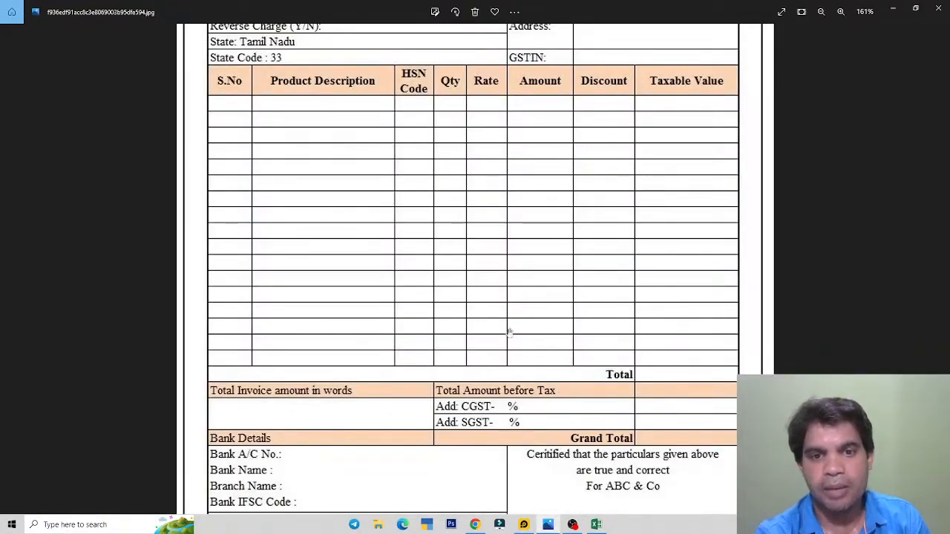
Step: Pan the reference invoice image to view its Total row, then return to Excel
{"action": "left_click_drag", "start_coordinate": [690, 260], "coordinate": [691, 287]}
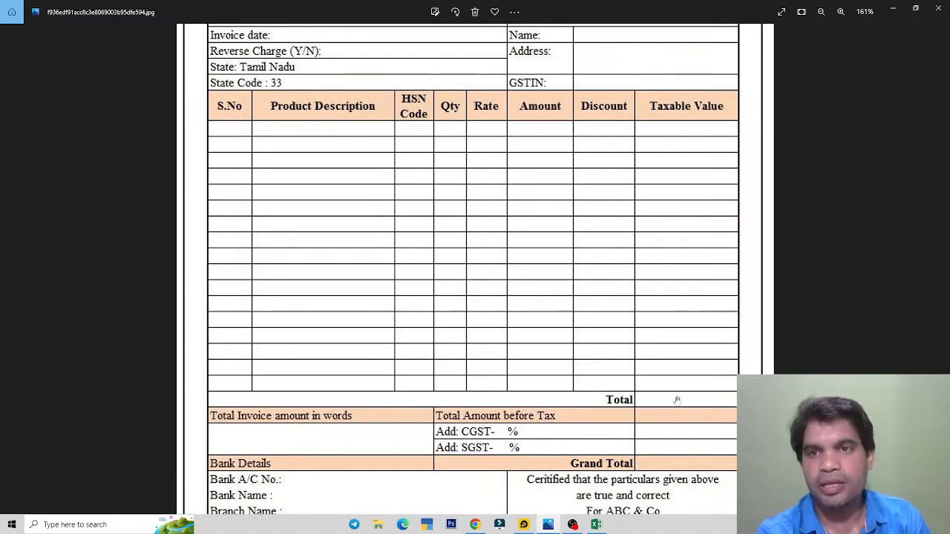
{"action": "key", "text": "alt+Tab"}
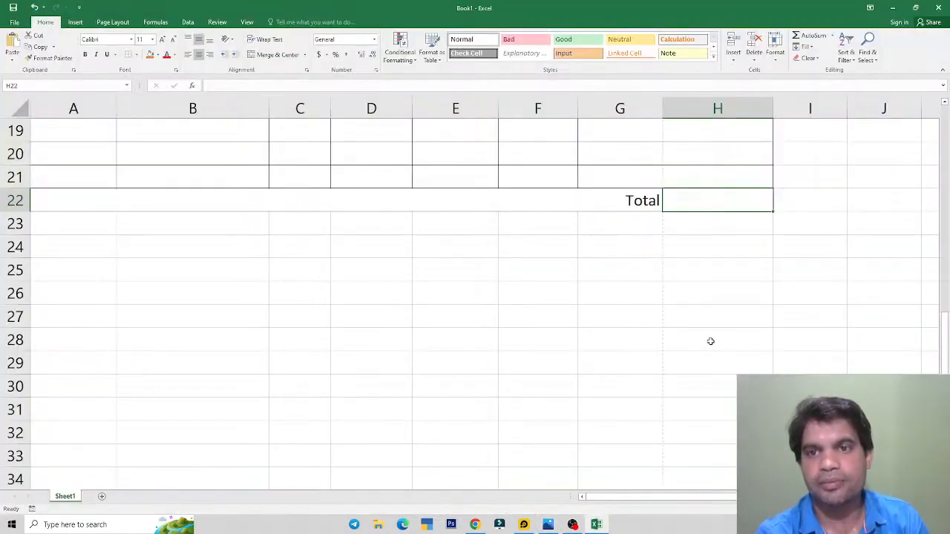
Step: Set the Total in H22 to =SUM(H11:H21)
{"action": "scroll", "coordinate": [714, 400], "scroll_direction": "up", "scroll_amount": 3}
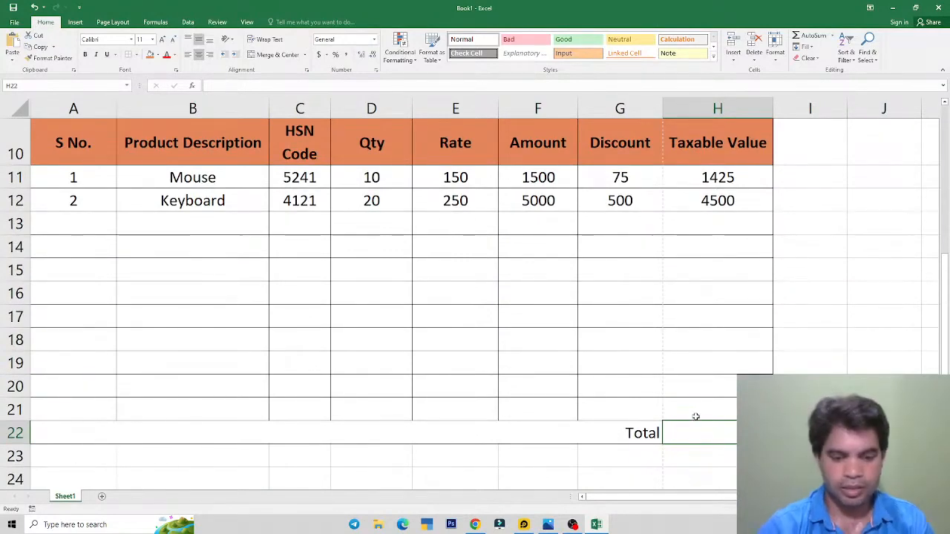
{"action": "type", "text": "=sum"}
{"action": "key", "text": "Tab"}
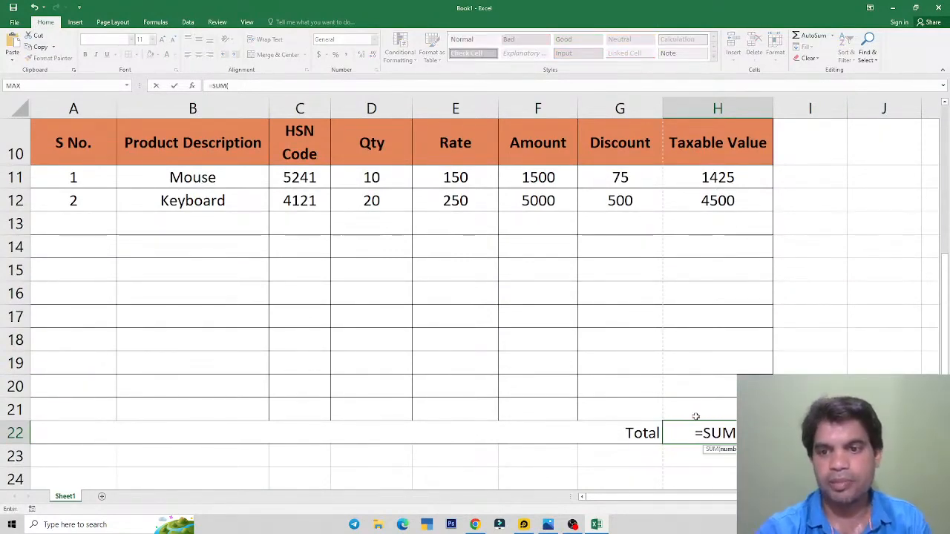
{"action": "left_click_drag", "start_coordinate": [722, 175], "coordinate": [712, 408]}
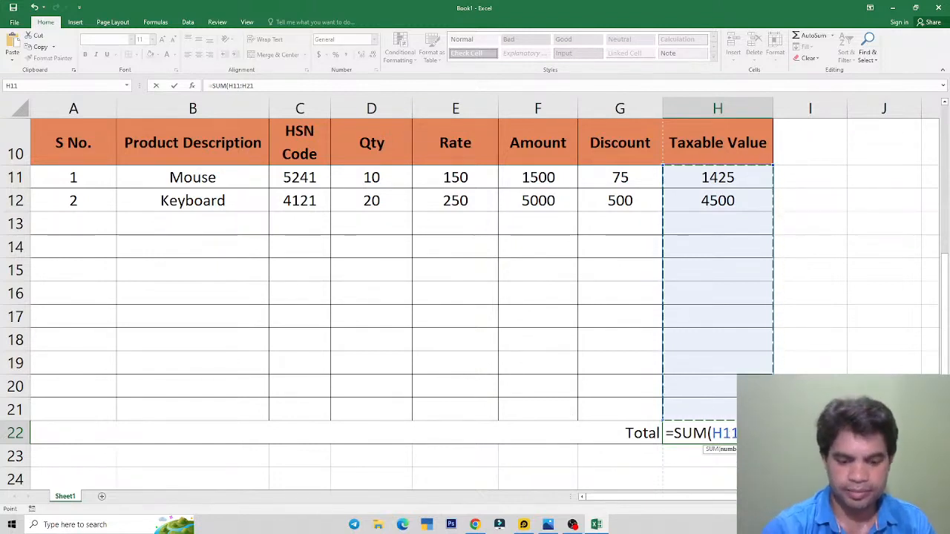
{"action": "key", "text": "Return"}
{"action": "key", "text": "Up"}
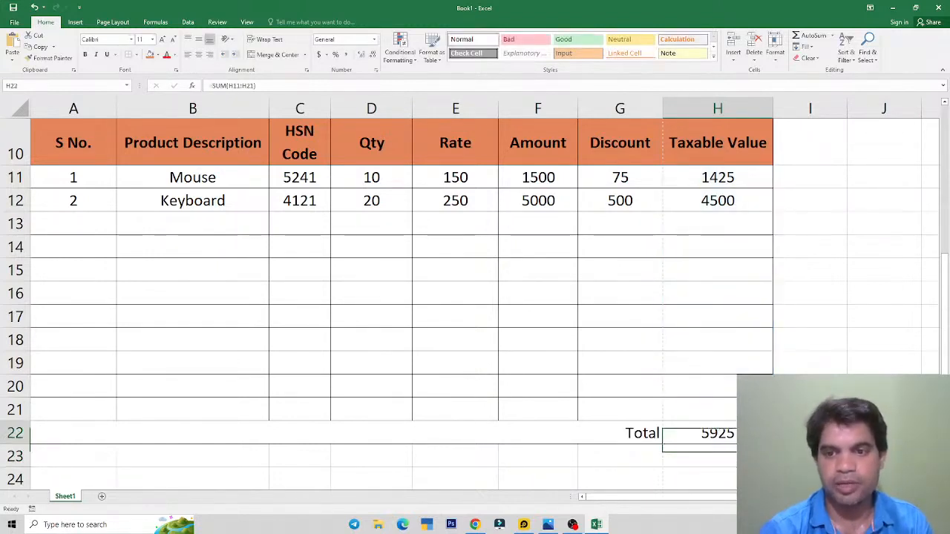
Step: Enter item 3, CPU, HSN 1210, Qty 15 and Rate 350 in row 13
{"action": "left_click", "coordinate": [66, 222]}
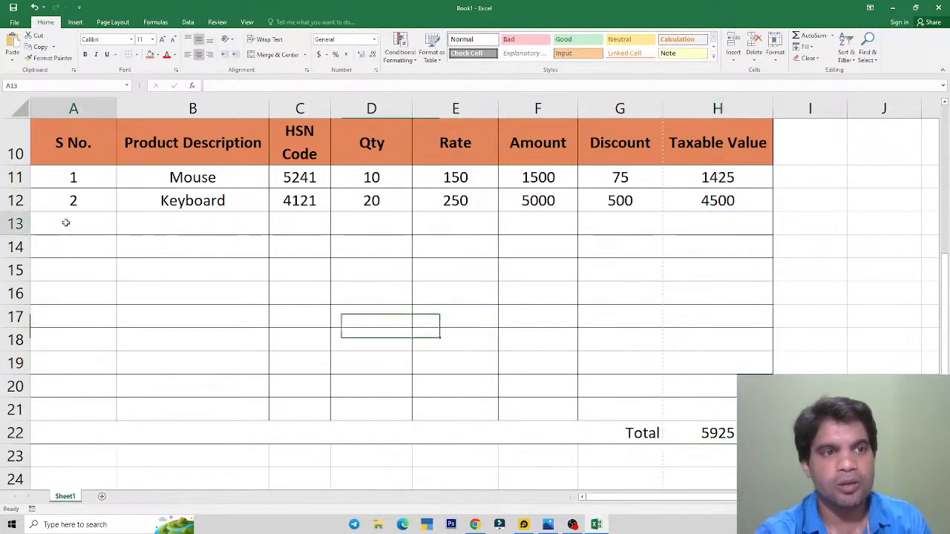
{"action": "type", "text": "3"}
{"action": "key", "text": "Tab"}
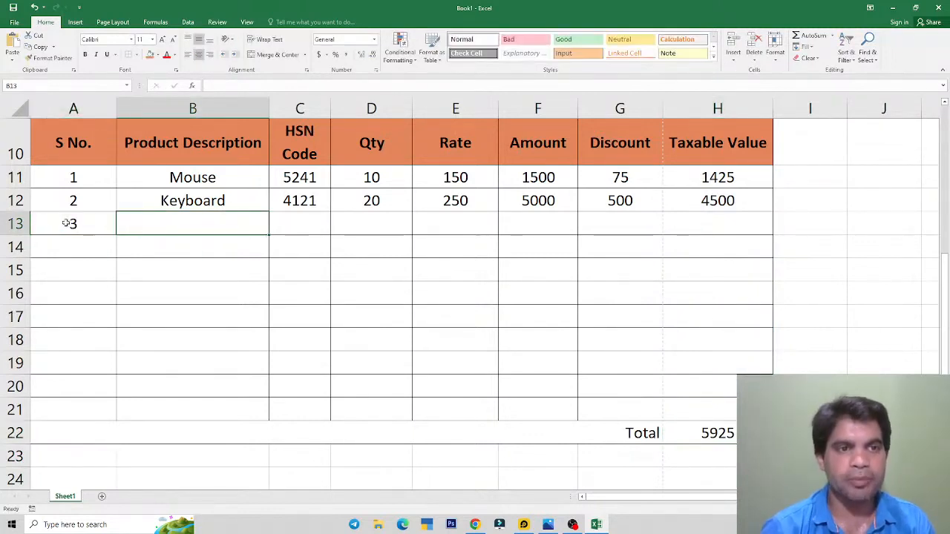
{"action": "type", "text": "CPU"}
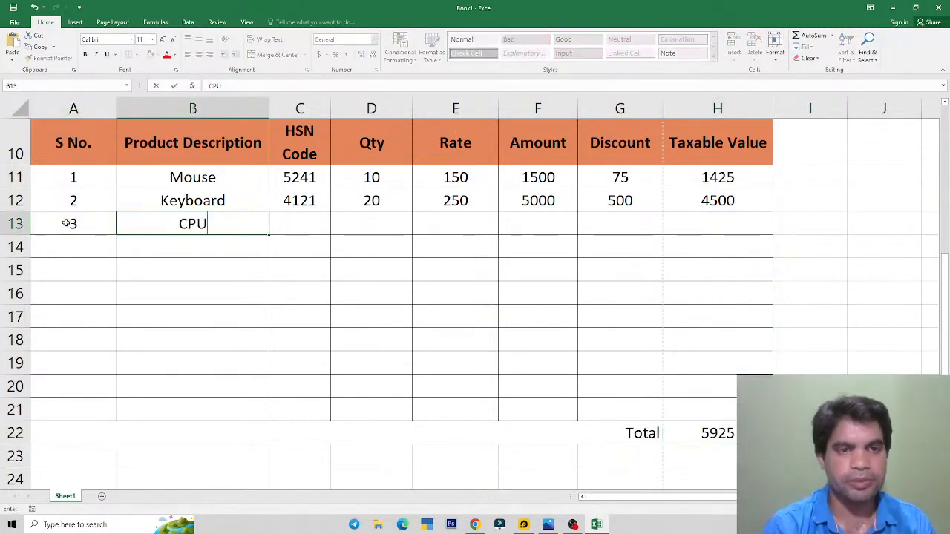
{"action": "key", "text": "Tab"}
{"action": "type", "text": "1210"}
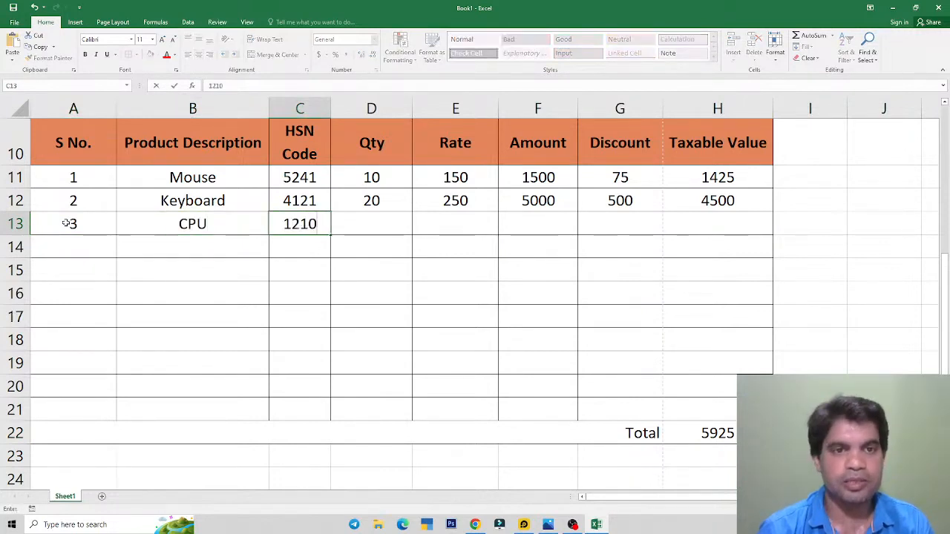
{"action": "key", "text": "Tab"}
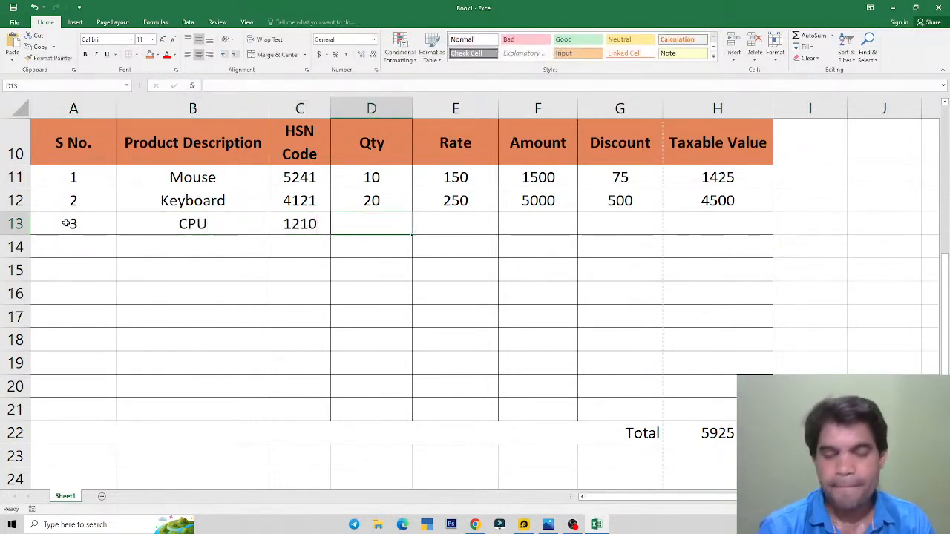
{"action": "type", "text": "15"}
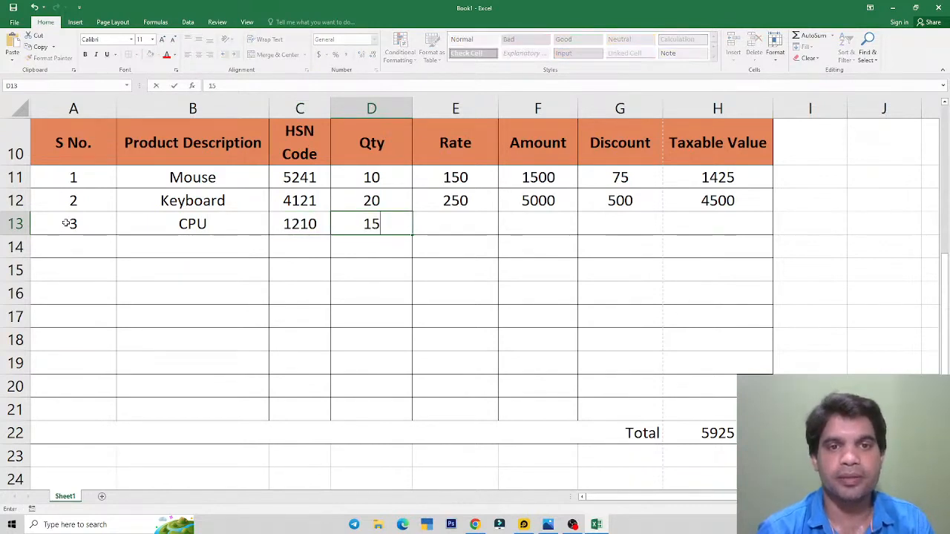
{"action": "key", "text": "Tab"}
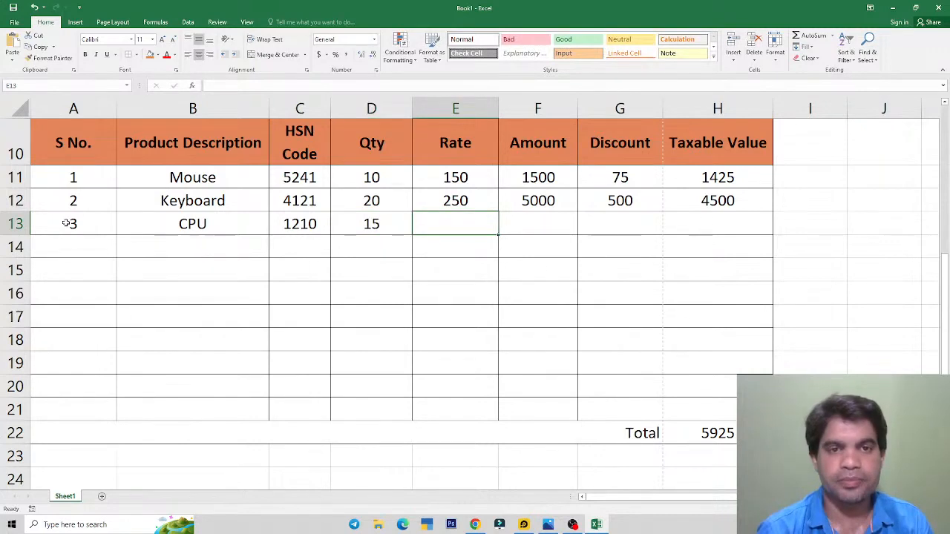
{"action": "type", "text": "350"}
{"action": "key", "text": "Tab"}
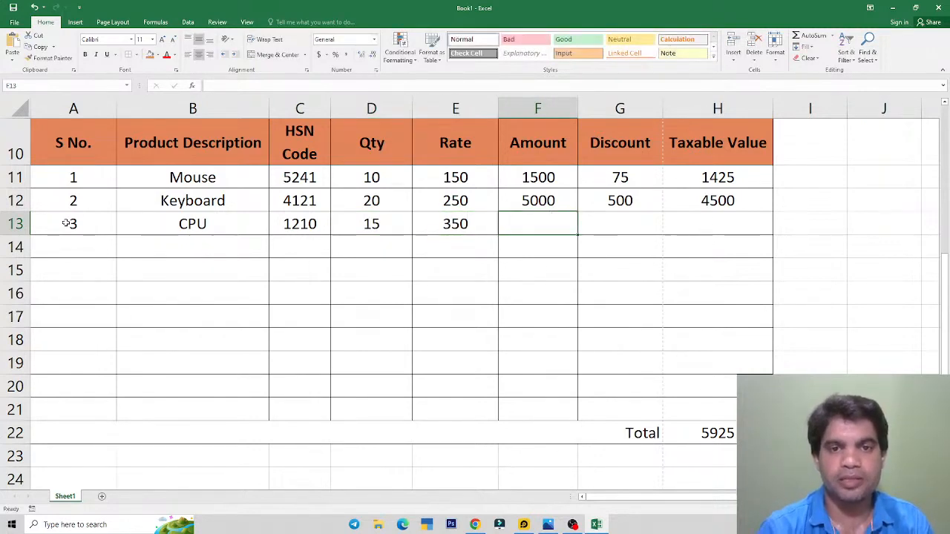
Step: Set the CPU Amount to =D13*E13 (5250) and Discount to =F13*15% (787.5)
{"action": "type", "text": "="}
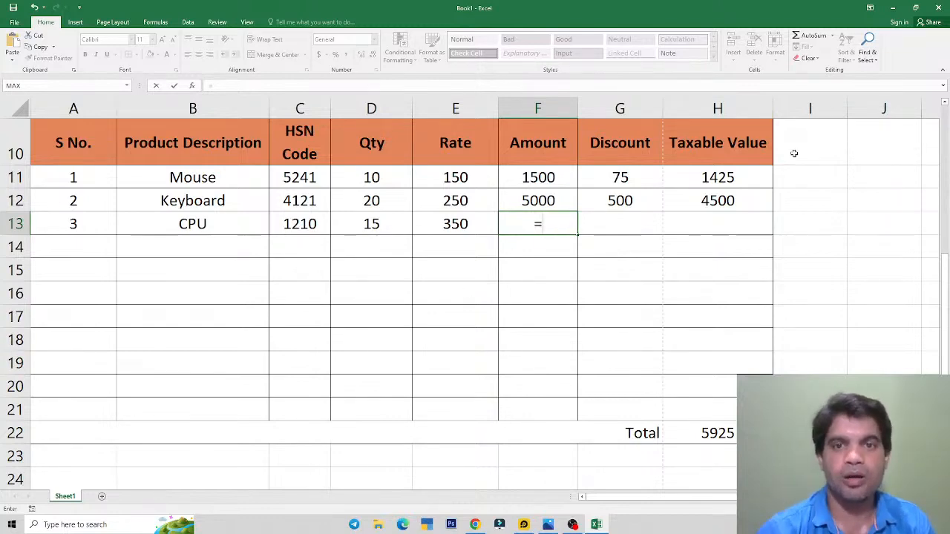
{"action": "key", "text": "Left"}
{"action": "key", "text": "Left"}
{"action": "type", "text": "*"}
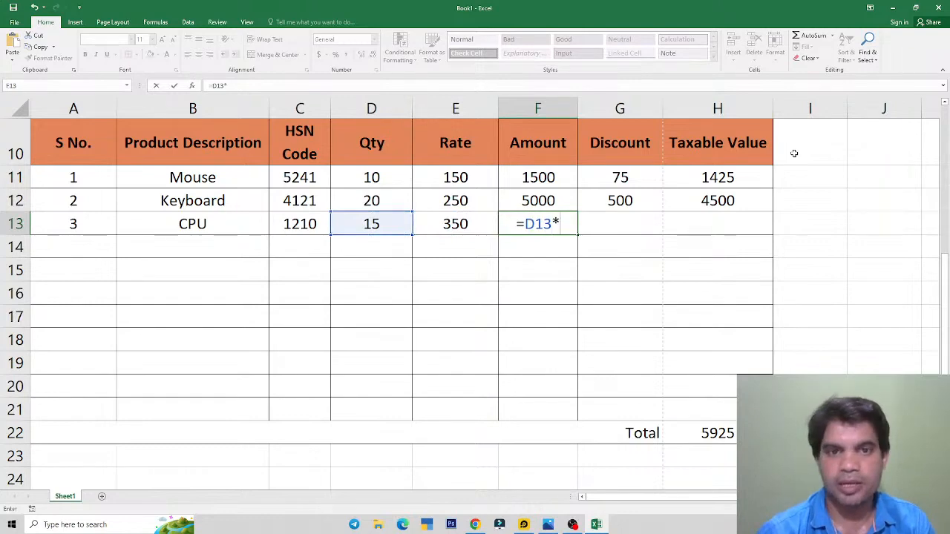
{"action": "key", "text": "Left"}
{"action": "key", "text": "Return"}
{"action": "key", "text": "Up"}
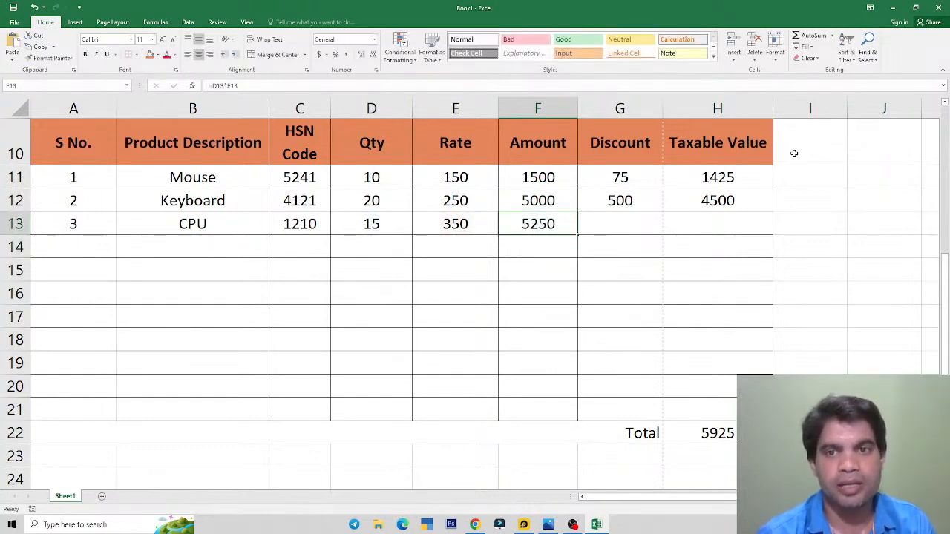
{"action": "key", "text": "Right"}
{"action": "type", "text": "="}
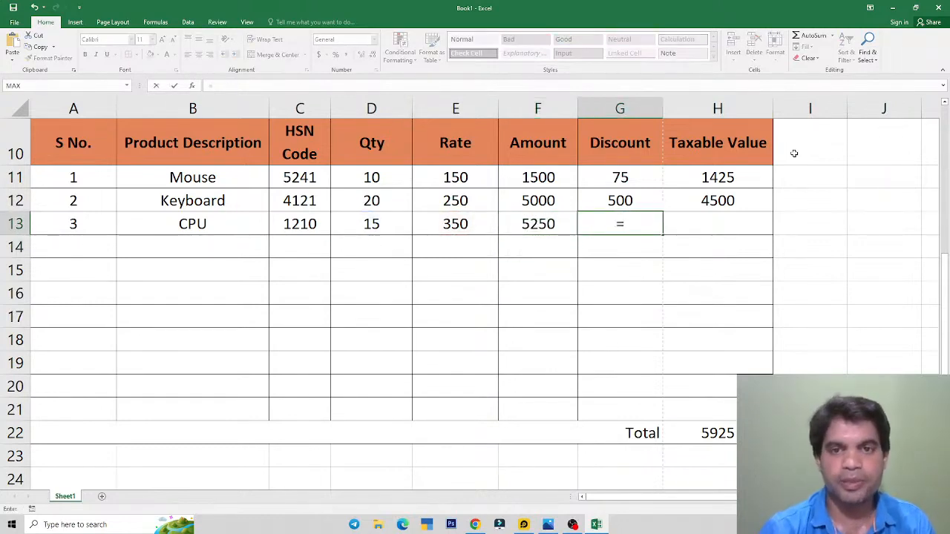
{"action": "key", "text": "Left"}
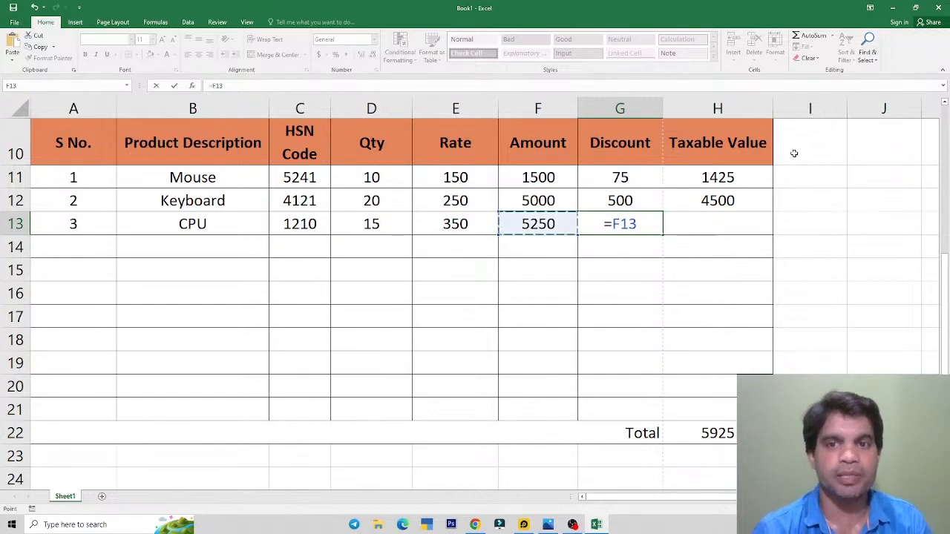
{"action": "type", "text": "*15"}
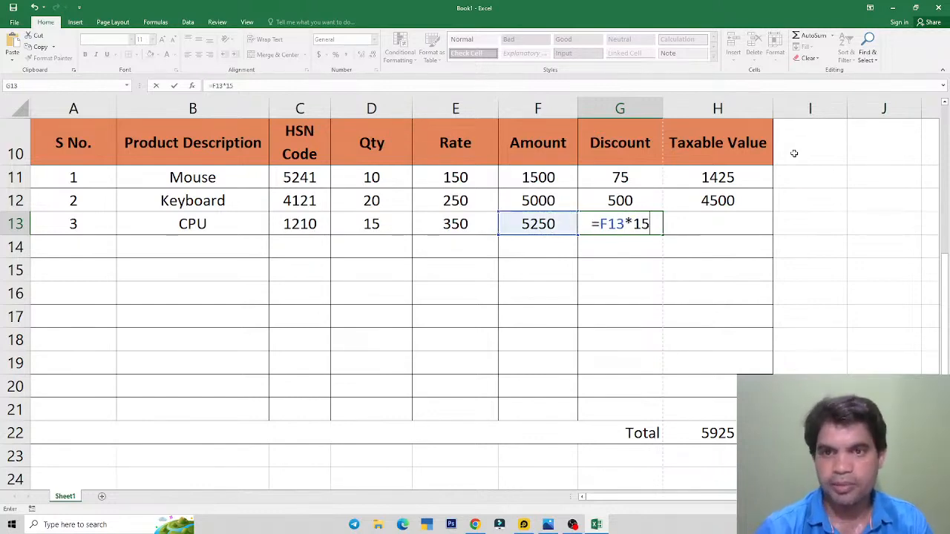
{"action": "type", "text": "%"}
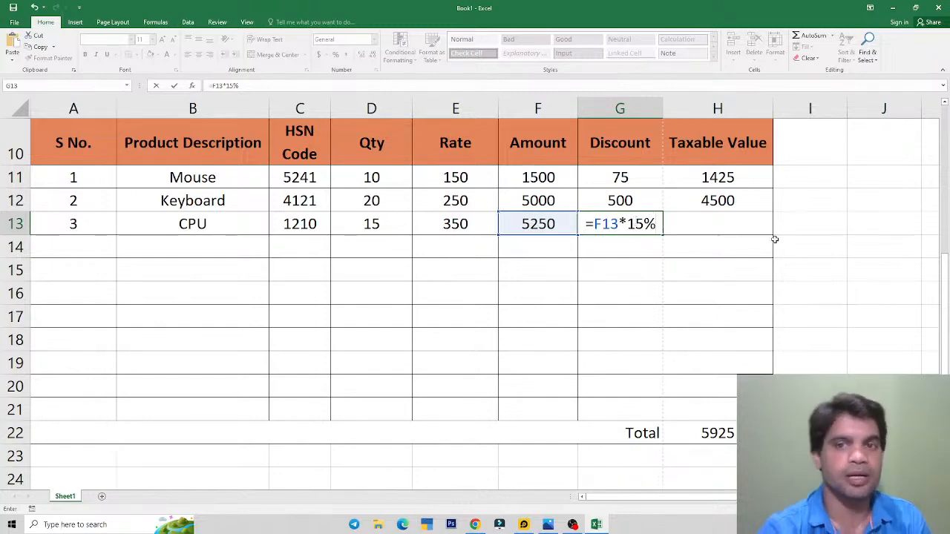
{"action": "key", "text": "Return"}
{"action": "key", "text": "Up"}
{"action": "key", "text": "Right"}
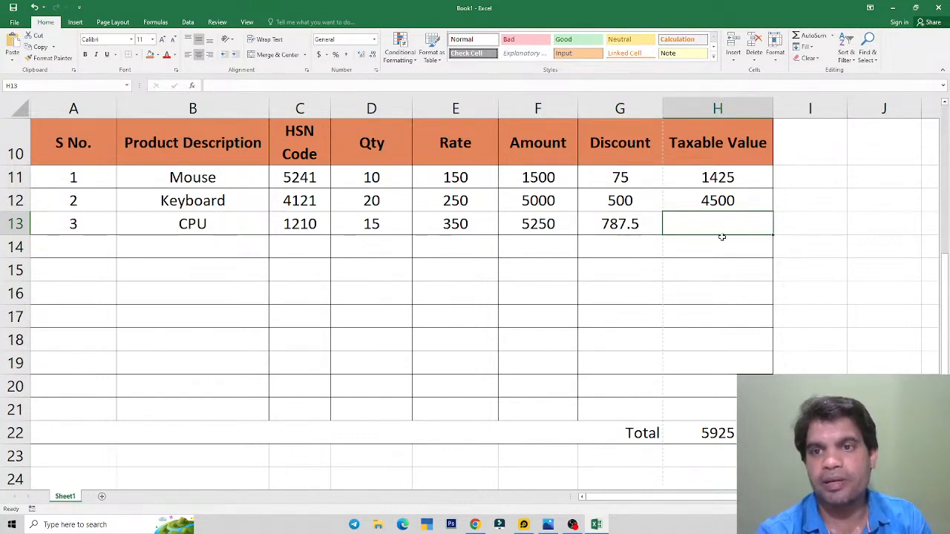
Step: Enter =F13-G13 in H13 for a Taxable Value of 4462.5, then select G13
{"action": "type", "text": "="}
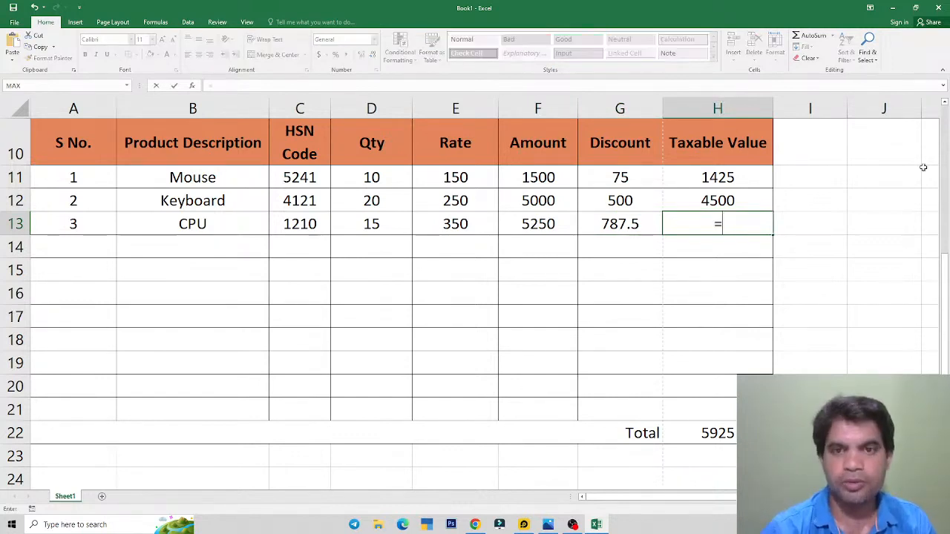
{"action": "key", "text": "Left"}
{"action": "key", "text": "Left"}
{"action": "type", "text": "-"}
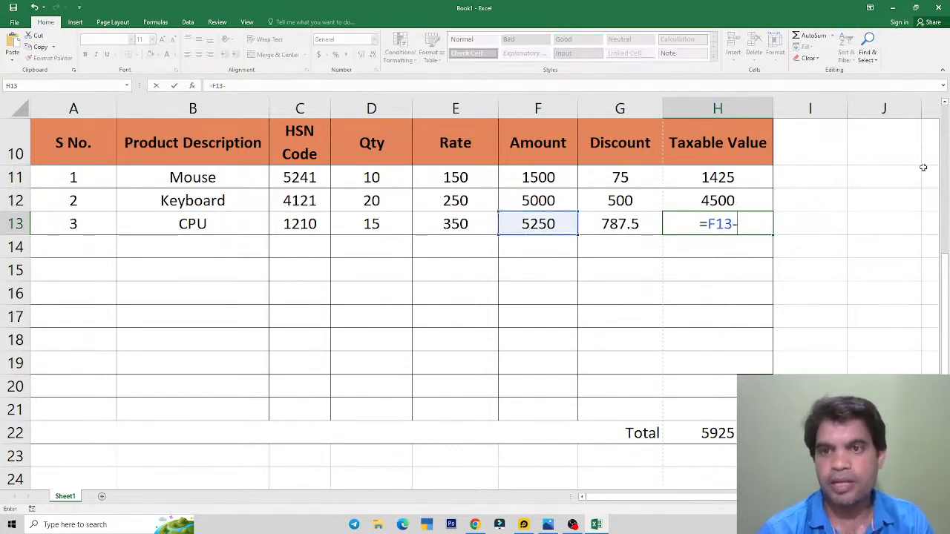
{"action": "key", "text": "Left"}
{"action": "key", "text": "Return"}
{"action": "key", "text": "Up"}
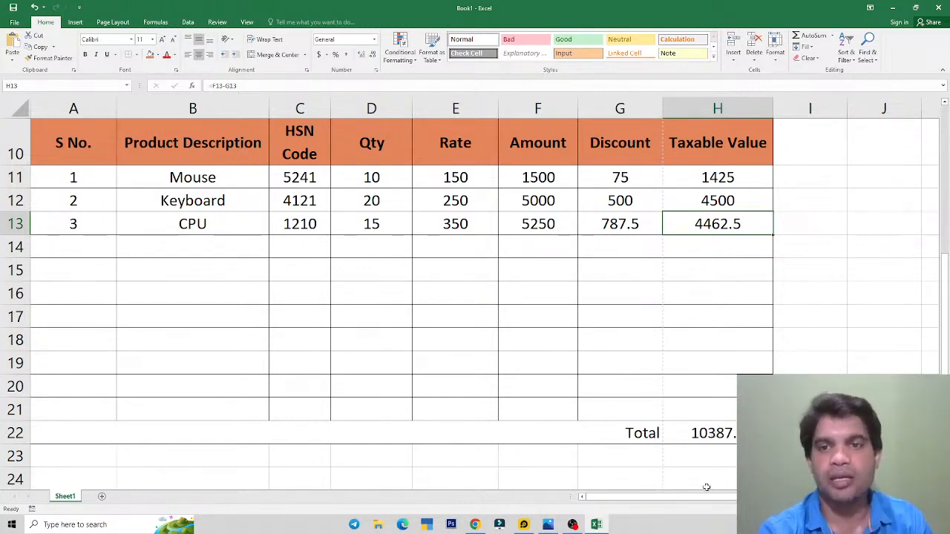
{"action": "left_click", "coordinate": [629, 230]}
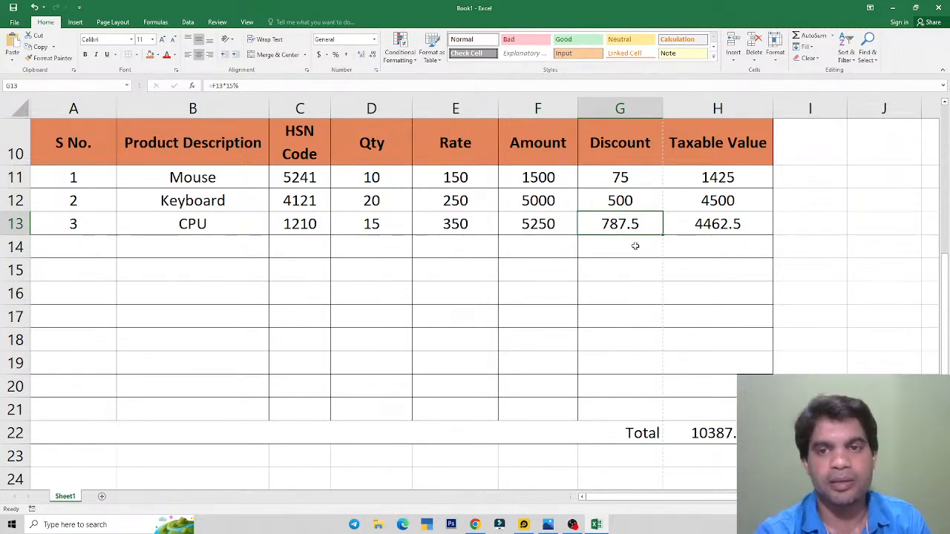
Step: Change the G13 discount to =ROUND(F13*15%,0), giving 788
{"action": "key", "text": "F2"}
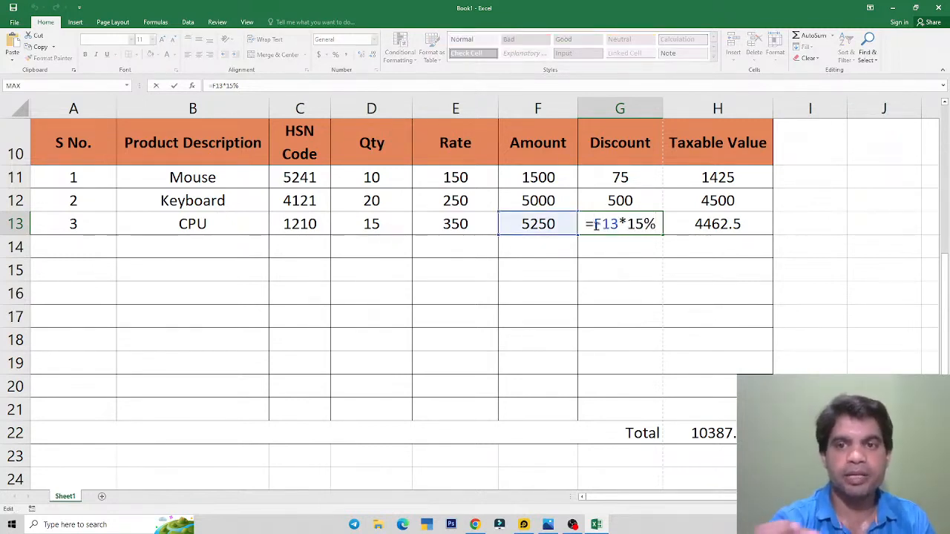
{"action": "key", "text": "Escape"}
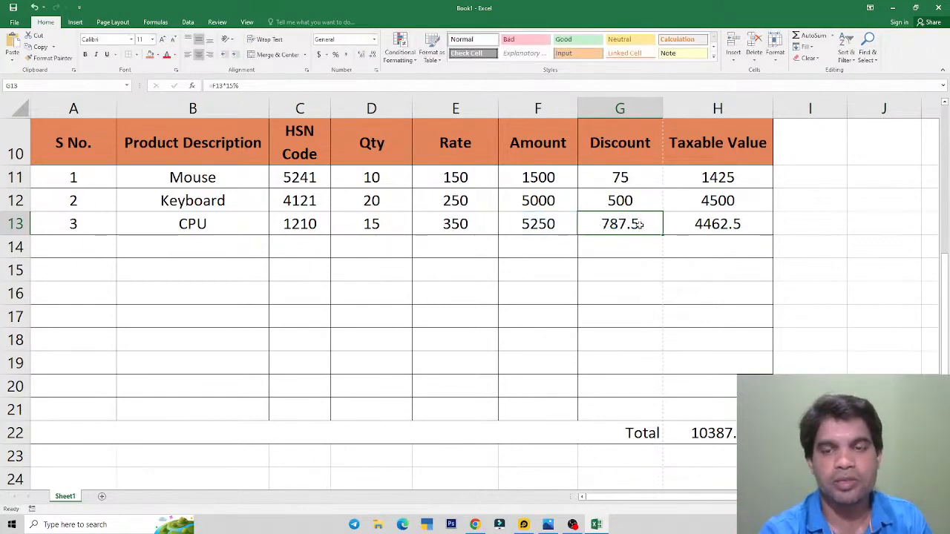
{"action": "double_click", "coordinate": [620, 225]}
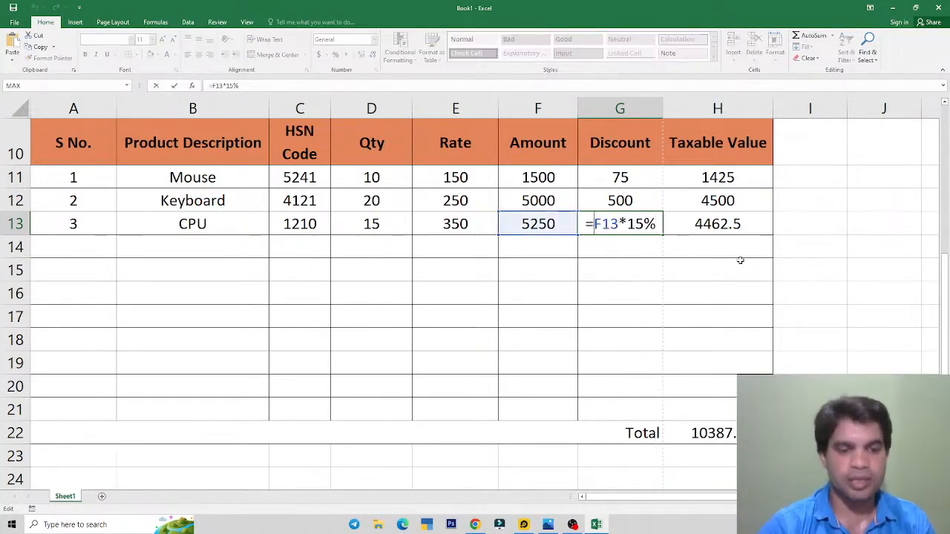
{"action": "type", "text": "round"}
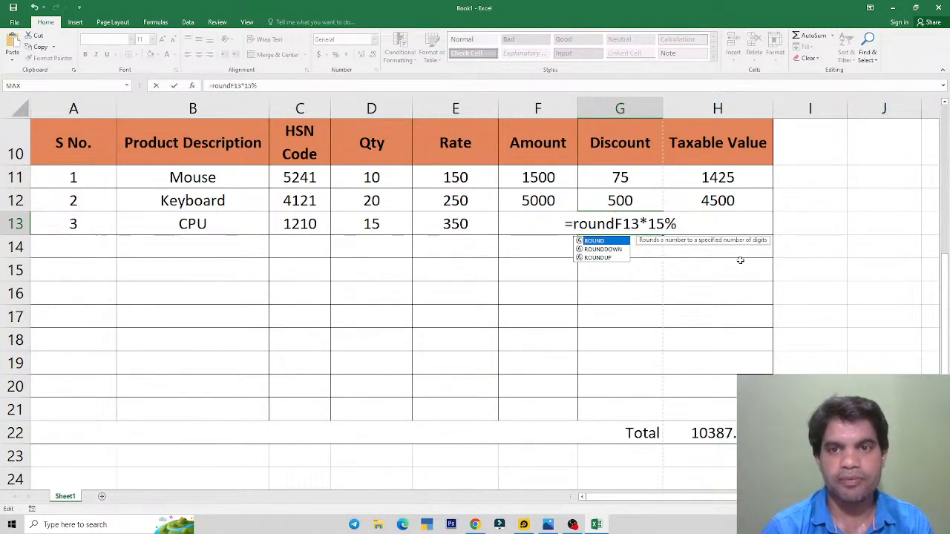
{"action": "key", "text": "Tab"}
{"action": "key", "text": "End"}
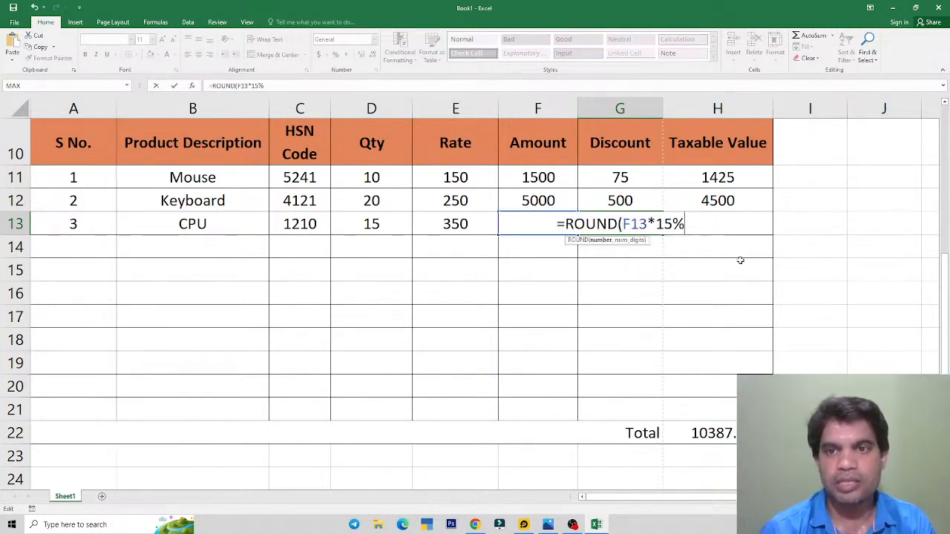
{"action": "type", "text": ","}
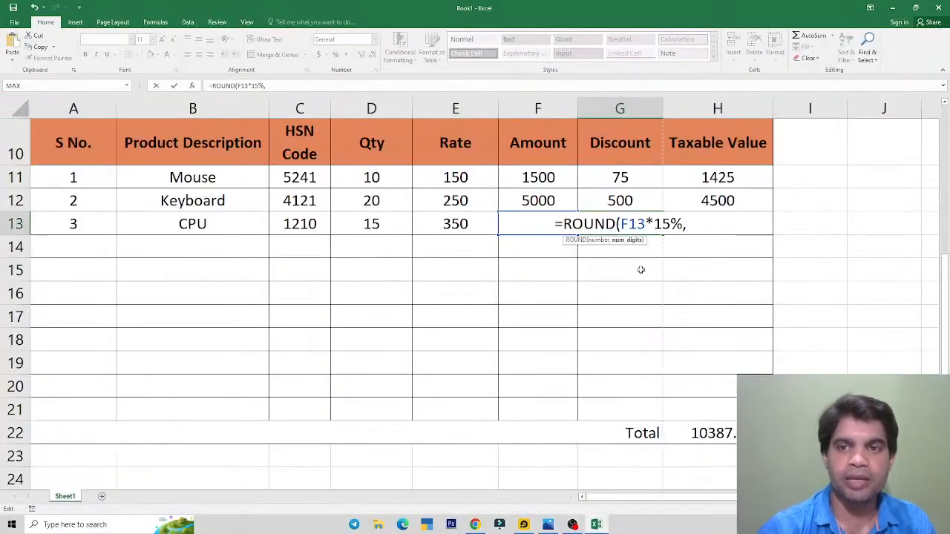
{"action": "type", "text": "0"}
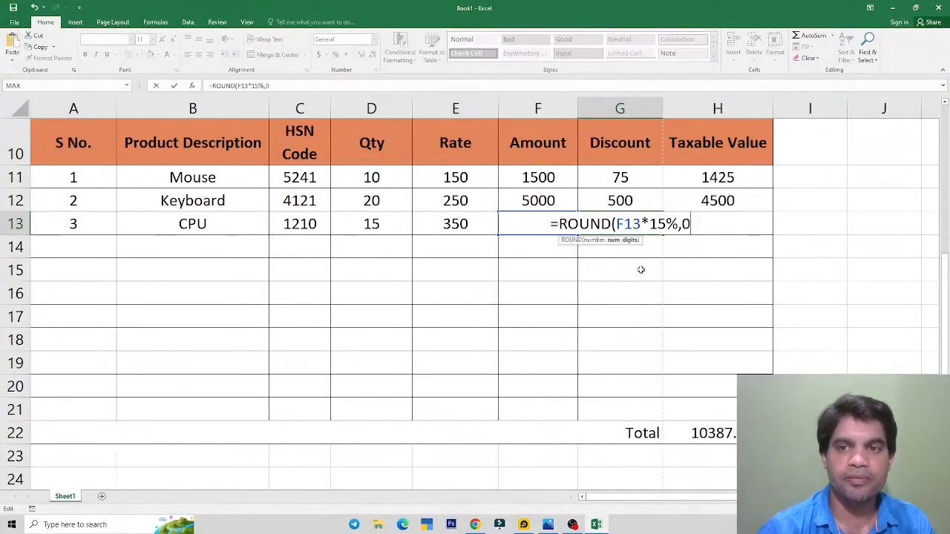
{"action": "type", "text": ")"}
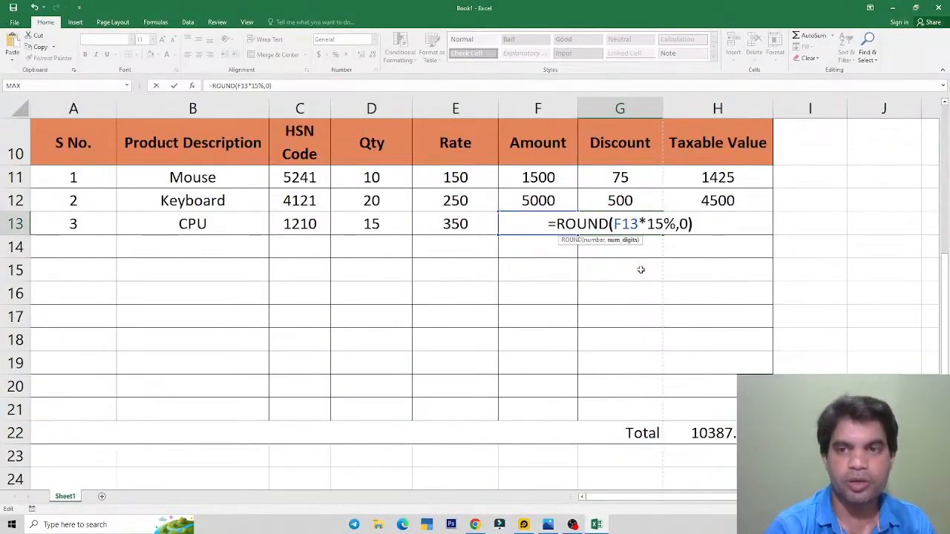
{"action": "key", "text": "Return"}
{"action": "key", "text": "Up"}
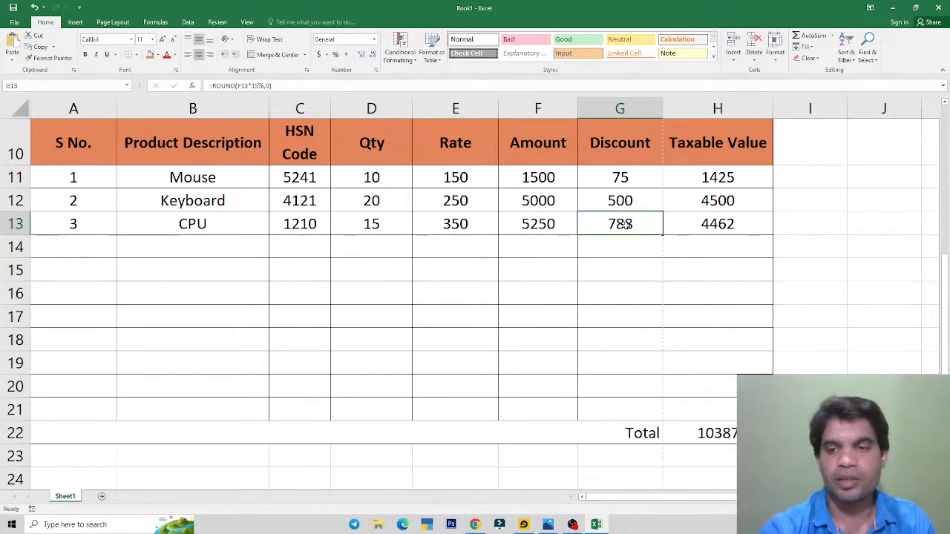
{"action": "left_click", "coordinate": [606, 323]}
{"action": "left_click", "coordinate": [702, 438]}
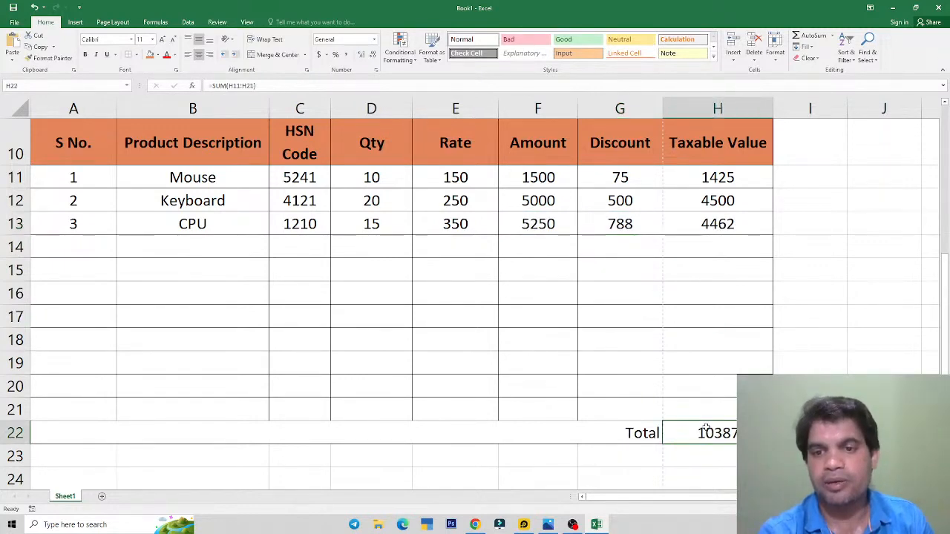
Step: Bold the merged Total label and the 10387 total in H22
{"action": "left_click", "coordinate": [635, 436]}
{"action": "key", "text": "ctrl+b"}
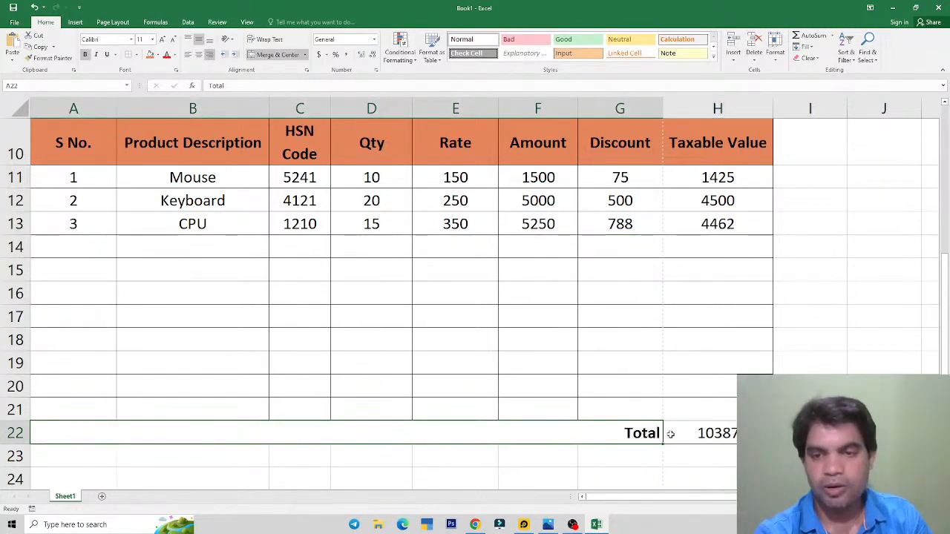
{"action": "left_click", "coordinate": [687, 436]}
{"action": "key", "text": "ctrl+b"}
{"action": "left_click", "coordinate": [704, 381]}
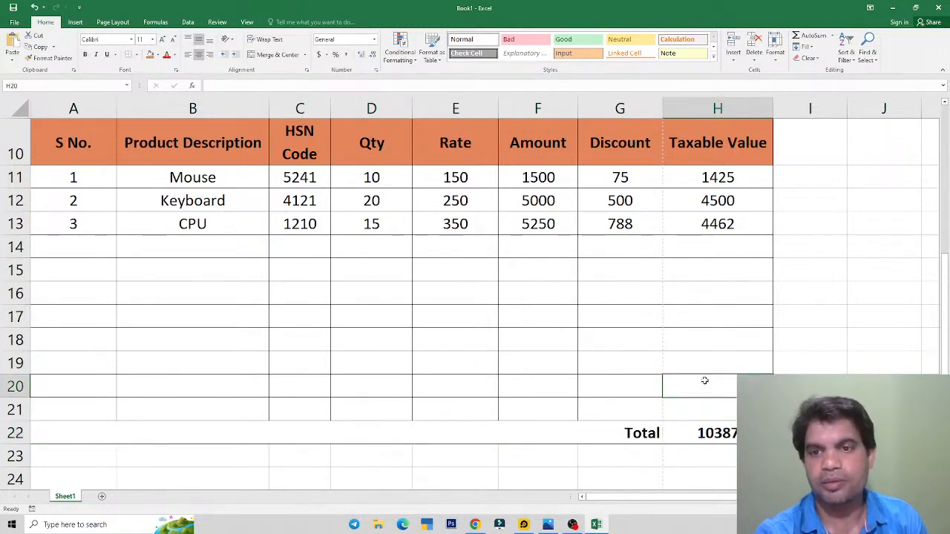
{"action": "left_click_drag", "start_coordinate": [74, 256], "coordinate": [713, 408]}
{"action": "left_click", "coordinate": [518, 364]}
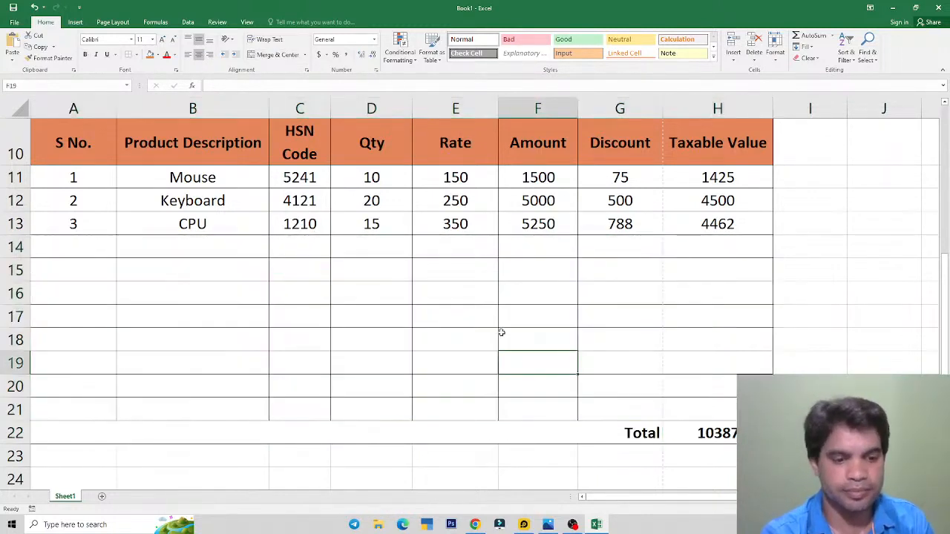
{"action": "left_click", "coordinate": [447, 271]}
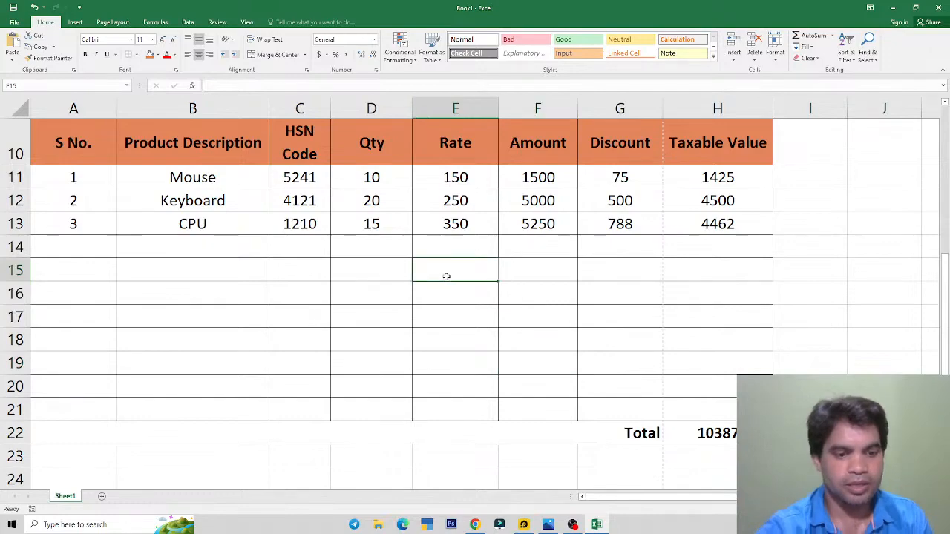
{"action": "key", "text": "alt+Tab"}
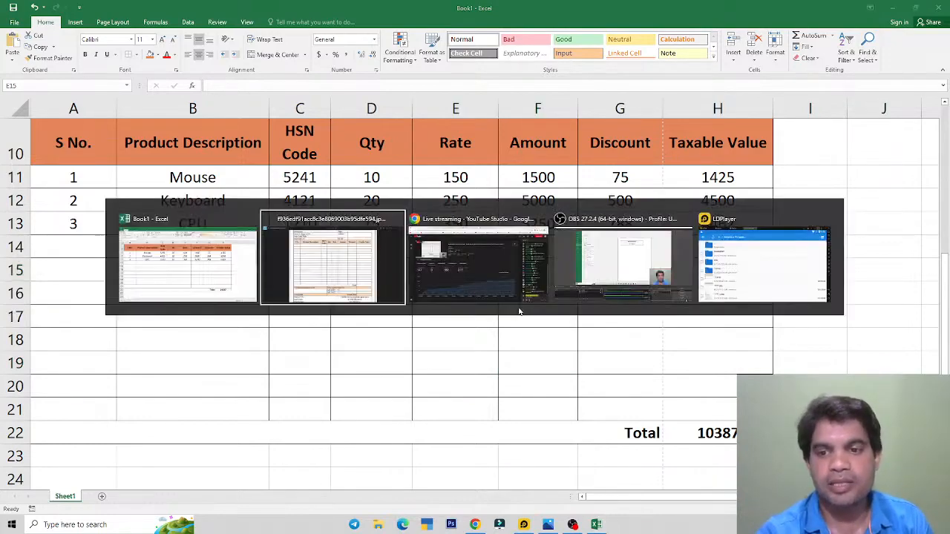
{"action": "scroll", "coordinate": [512, 319], "scroll_direction": "down", "scroll_amount": 1}
{"action": "scroll", "coordinate": [512, 319], "scroll_direction": "down", "scroll_amount": 1}
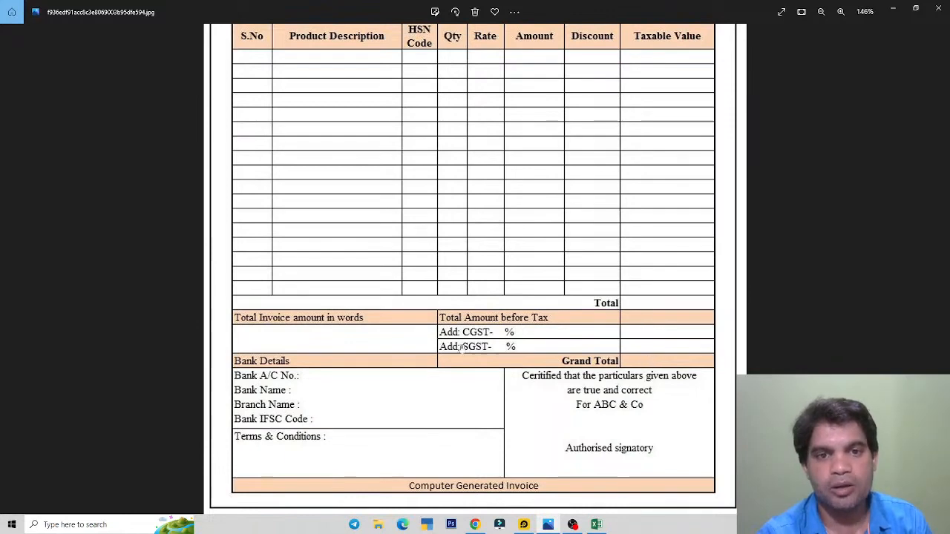
{"action": "key", "text": "alt+Tab"}
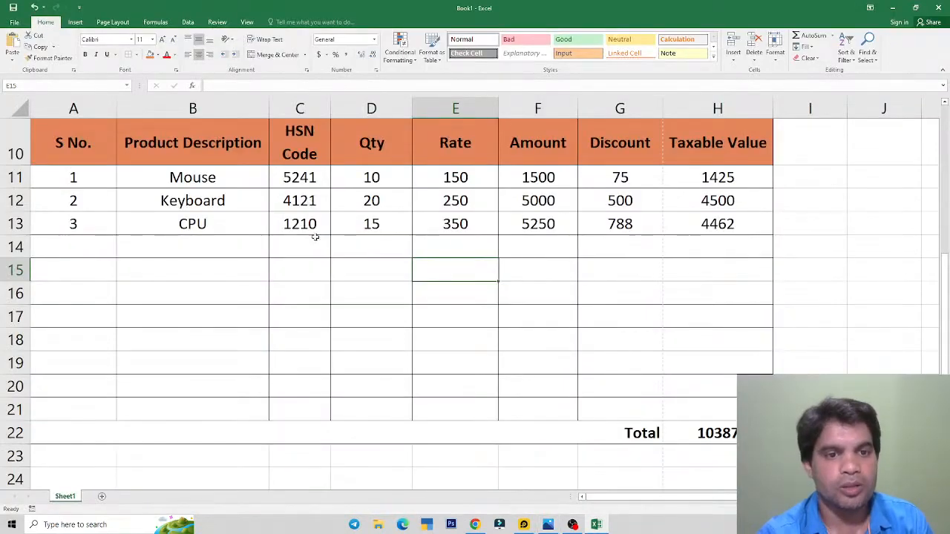
Step: Apply All Borders to the range A23:H26
{"action": "scroll", "coordinate": [377, 260], "scroll_direction": "down", "scroll_amount": 4}
{"action": "scroll", "coordinate": [382, 257], "scroll_direction": "up", "scroll_amount": 1}
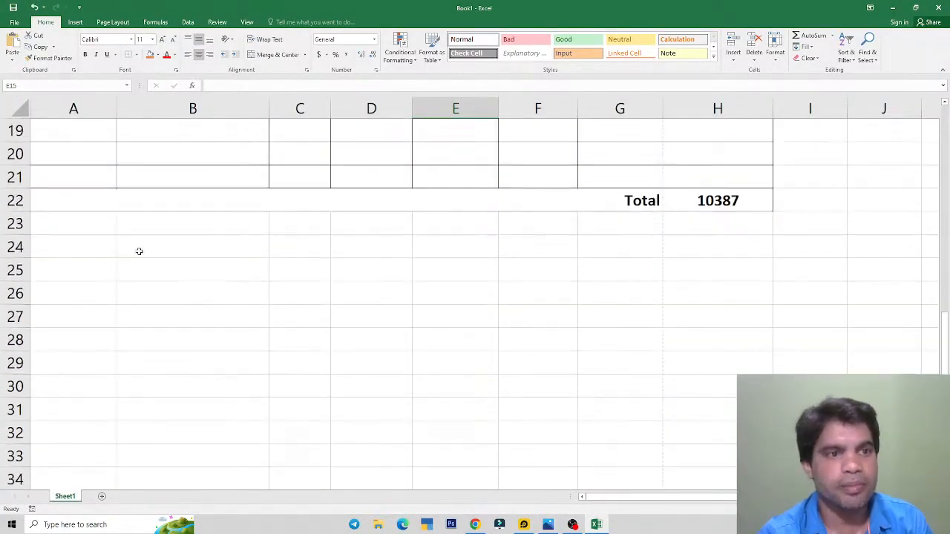
{"action": "left_click_drag", "start_coordinate": [95, 227], "coordinate": [673, 285]}
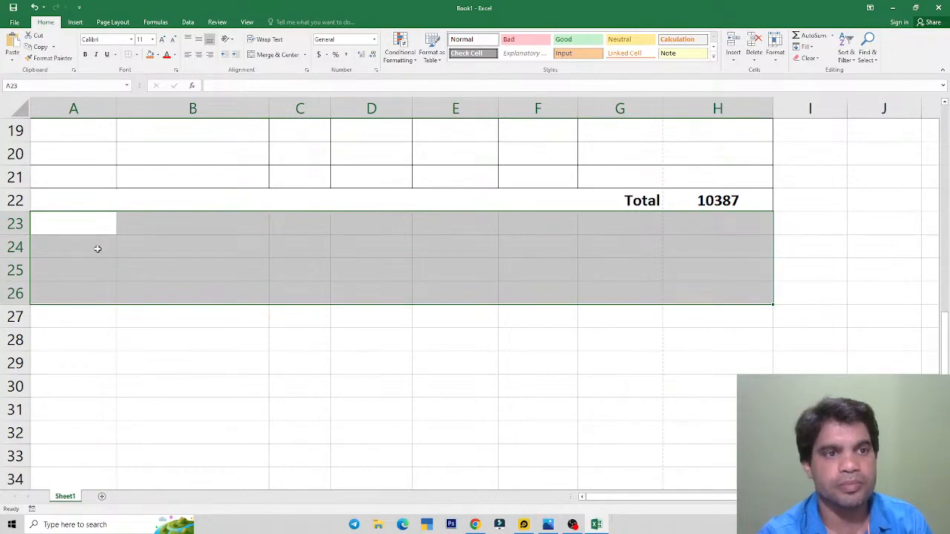
{"action": "key", "text": "alt+Tab"}
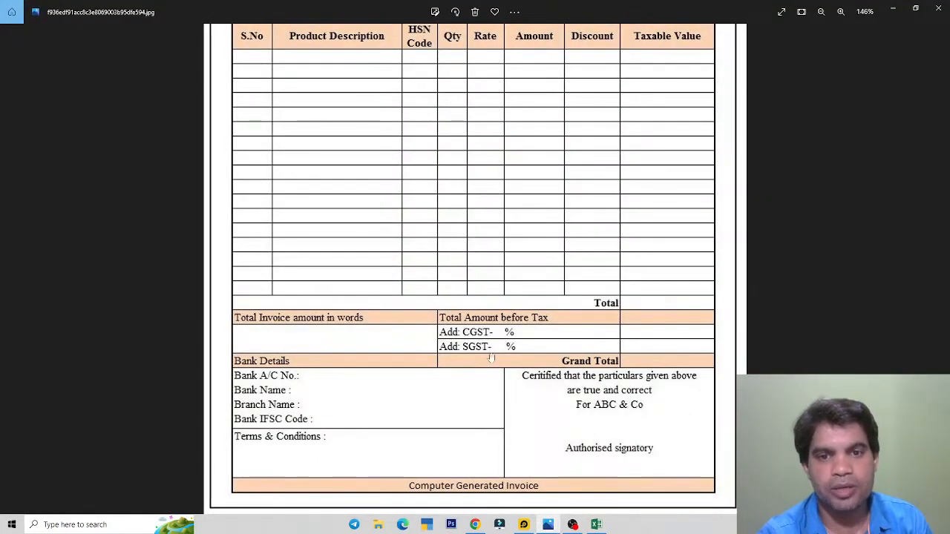
{"action": "key", "text": "alt+Tab"}
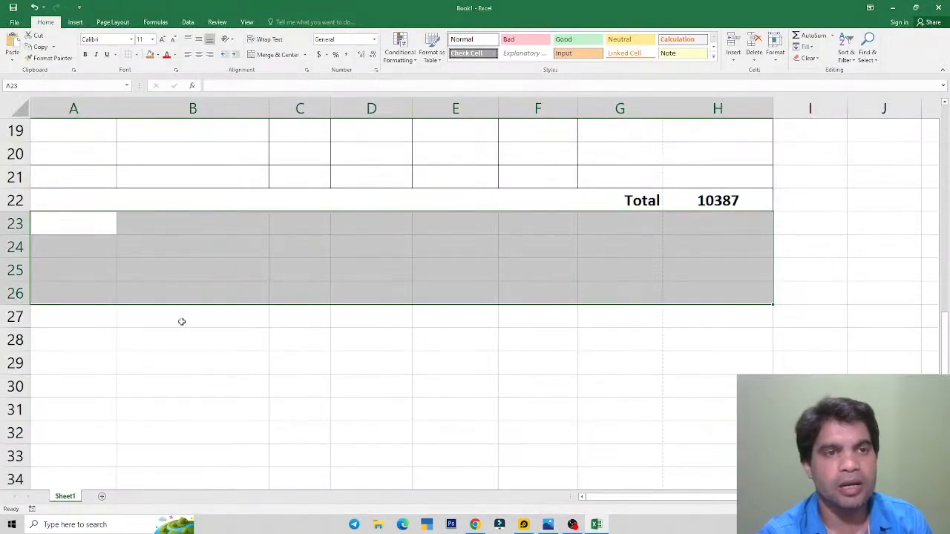
{"action": "left_click", "coordinate": [137, 55]}
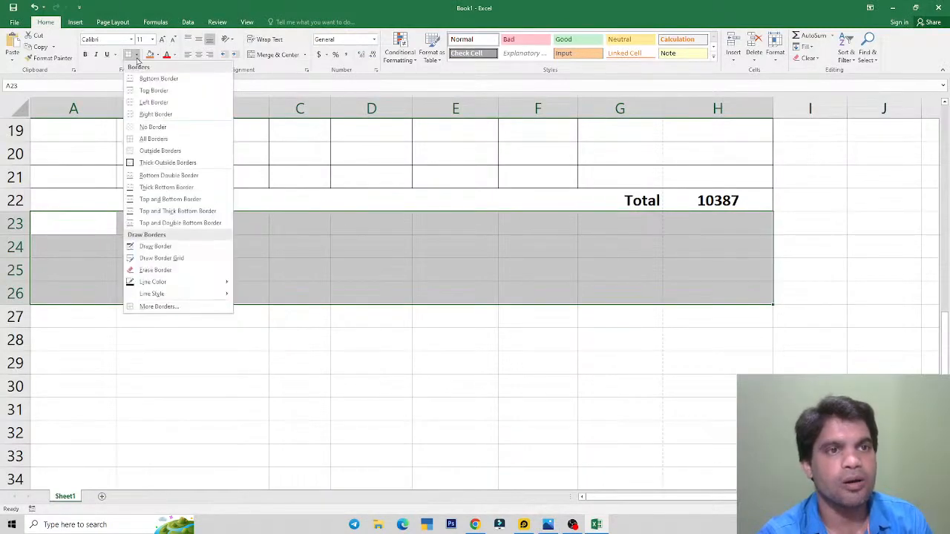
{"action": "left_click", "coordinate": [151, 140]}
{"action": "left_click", "coordinate": [394, 280]}
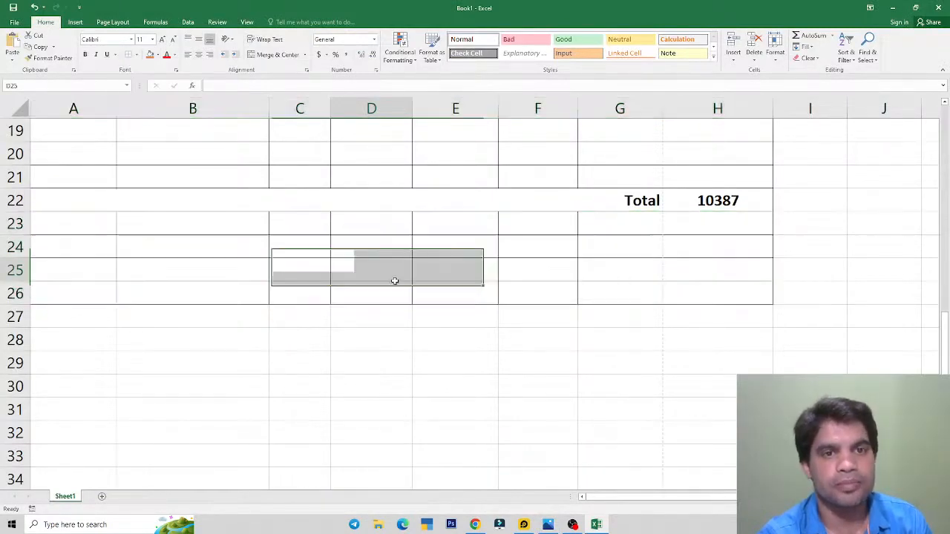
Step: Compare with the reference image, then select A23:C26 for the left block
{"action": "key", "text": "alt+Tab"}
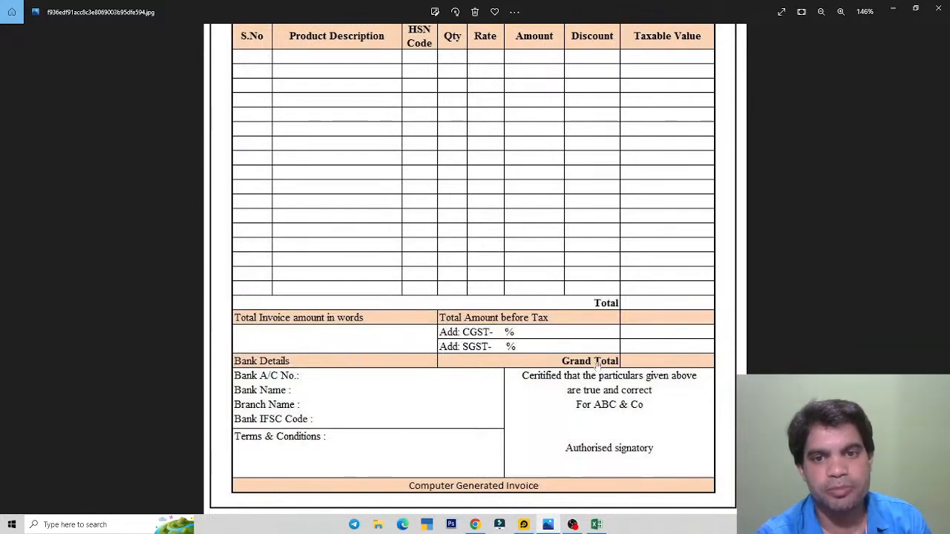
{"action": "key", "text": "alt+Tab"}
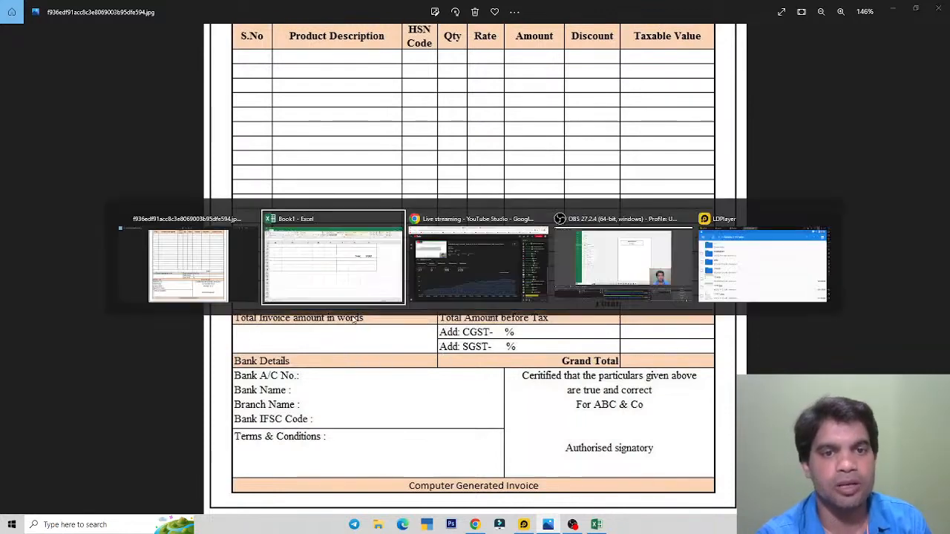
{"action": "key", "text": "alt+Tab"}
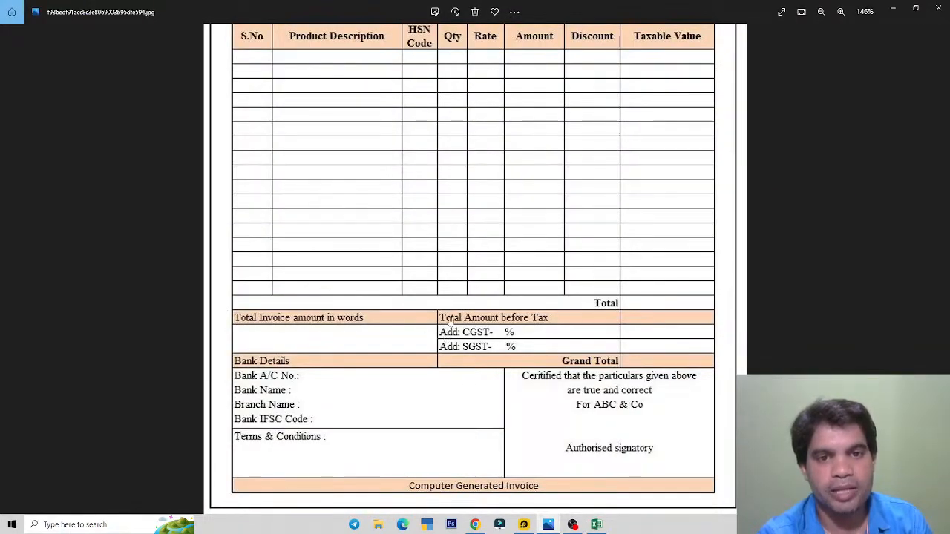
{"action": "key", "text": "alt+Tab"}
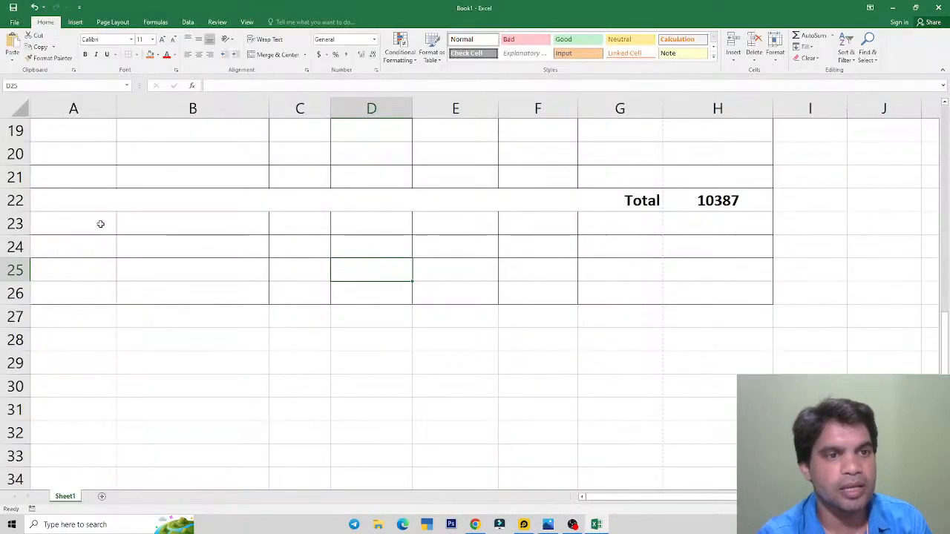
{"action": "left_click_drag", "start_coordinate": [97, 223], "coordinate": [293, 294]}
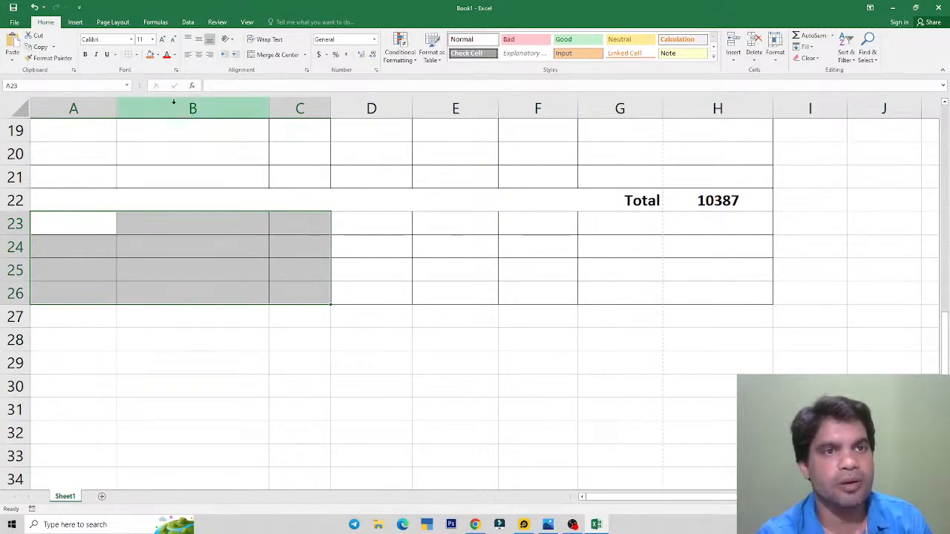
Step: Merge each row of A23:C26 into a single cell with Merge & Center
{"action": "left_click", "coordinate": [304, 55]}
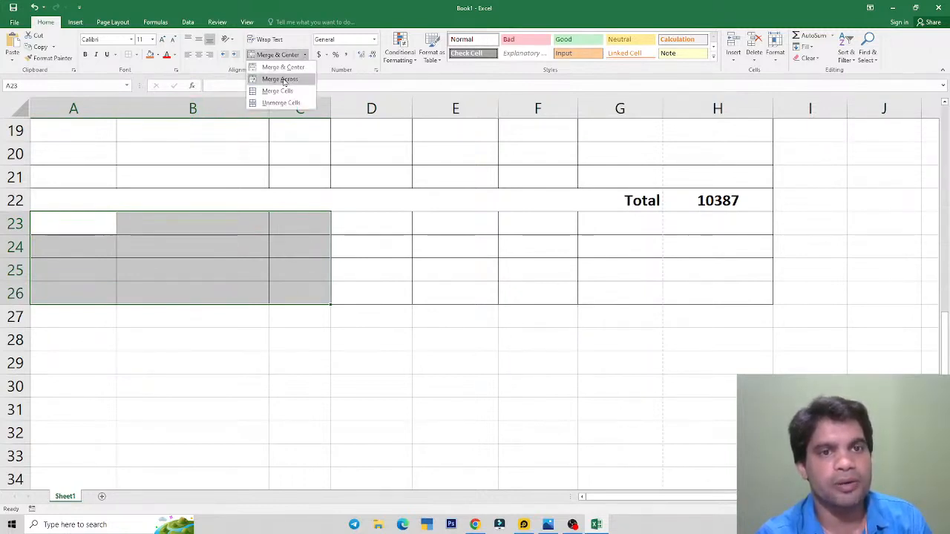
{"action": "left_click", "coordinate": [300, 80]}
{"action": "key", "text": "alt+Tab"}
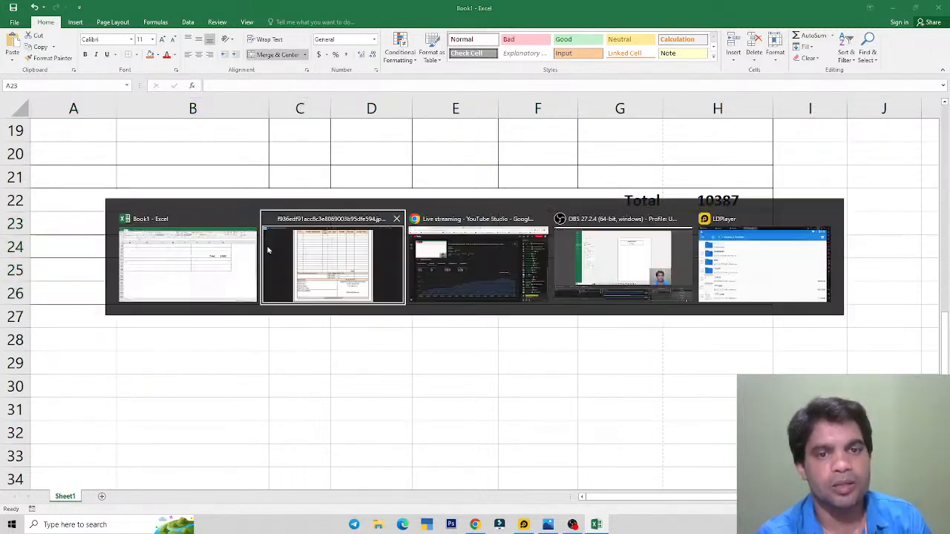
{"action": "key", "text": "alt+Tab"}
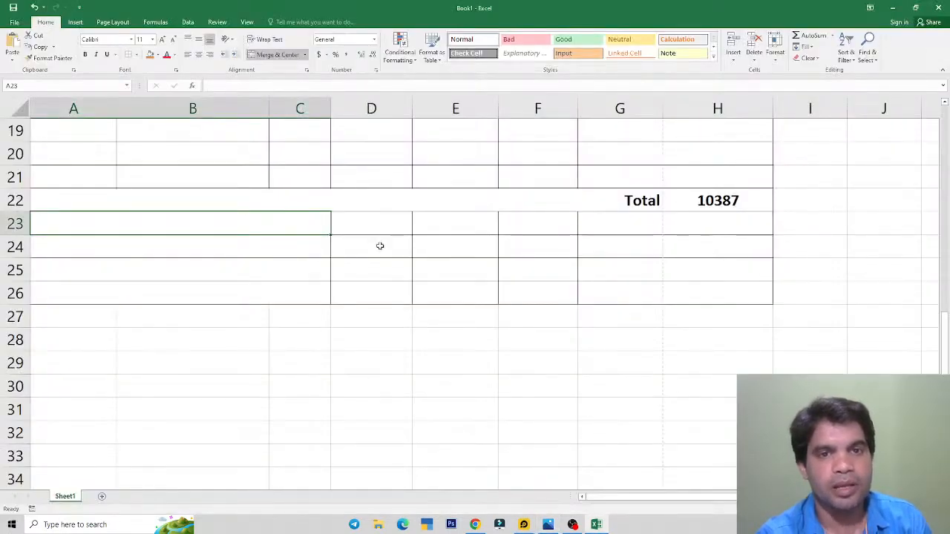
{"action": "key", "text": "alt+Tab"}
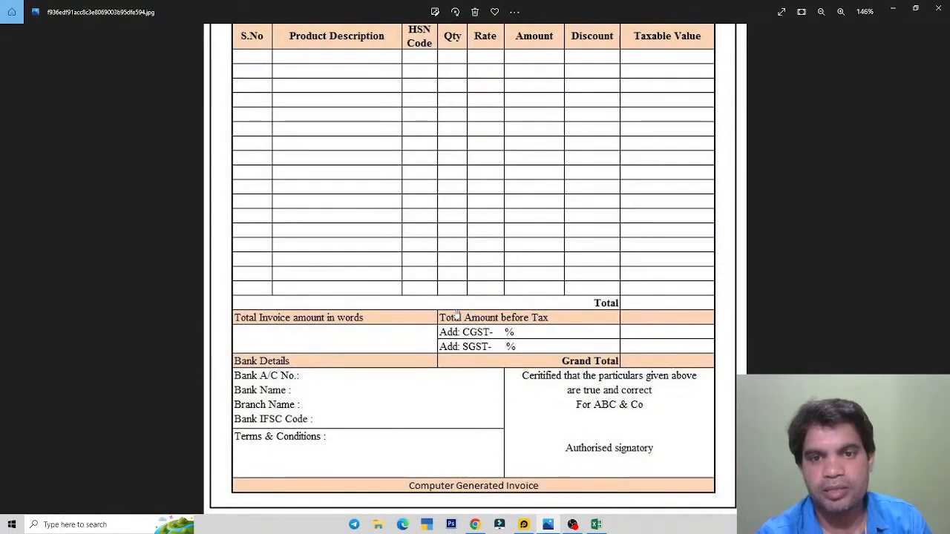
{"action": "key", "text": "alt+Tab"}
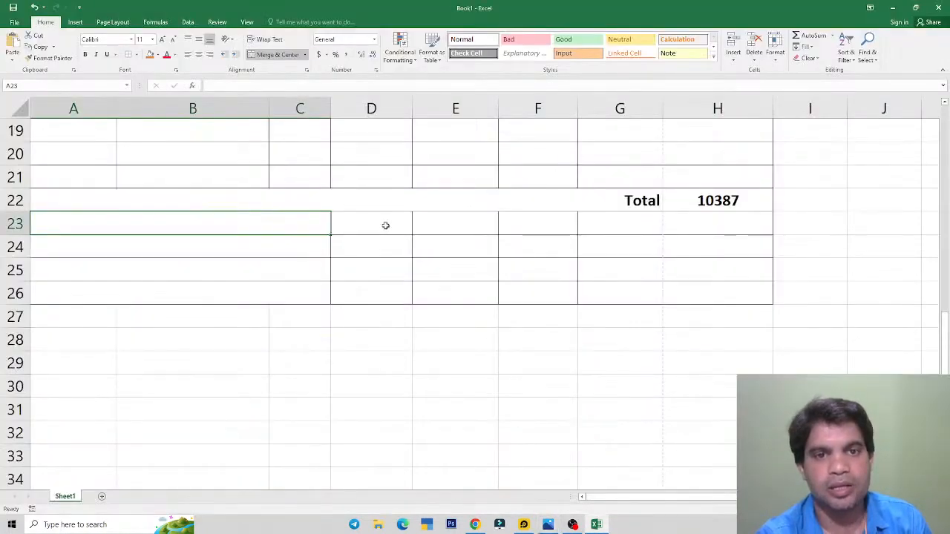
Step: Merge the D23:G26 block, giving merged cell D23:G23 above a D24:G26 block
{"action": "left_click_drag", "start_coordinate": [386, 223], "coordinate": [599, 292]}
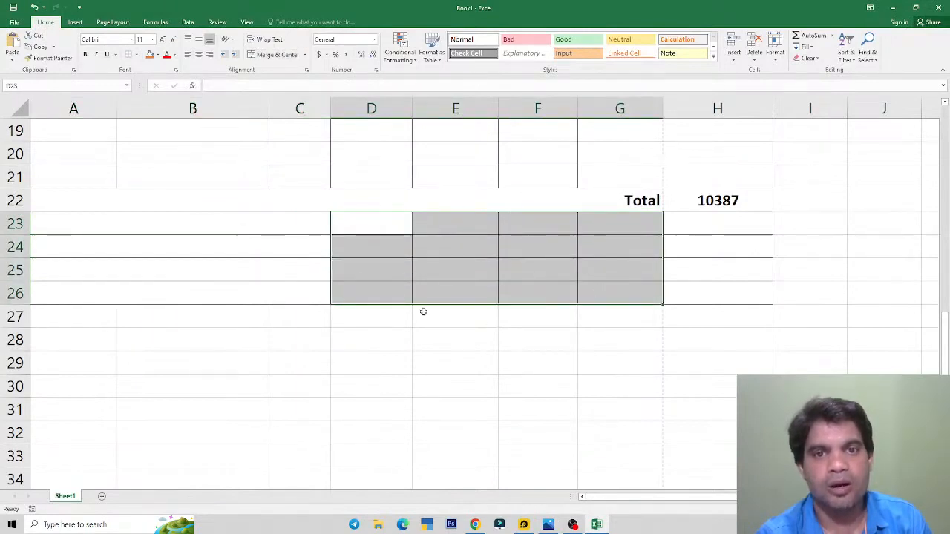
{"action": "left_click", "coordinate": [305, 55]}
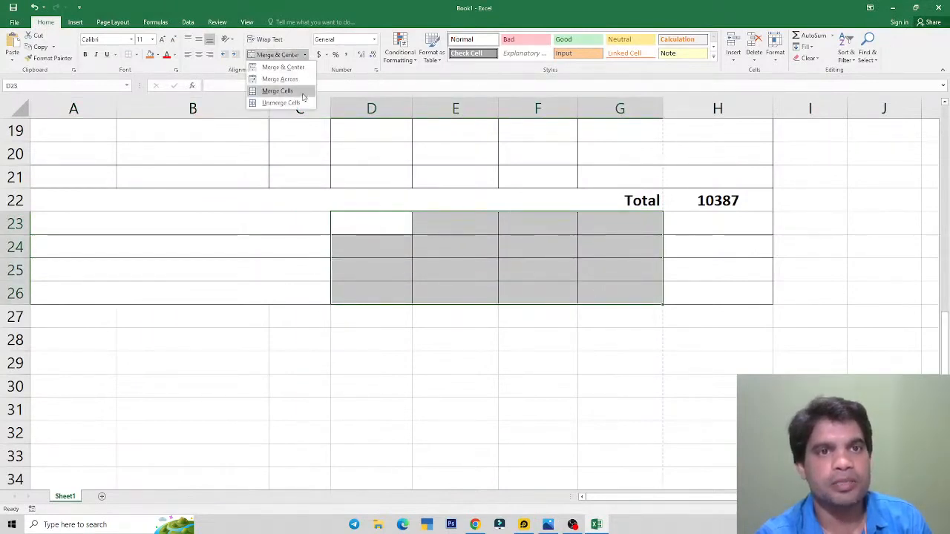
{"action": "left_click", "coordinate": [274, 78]}
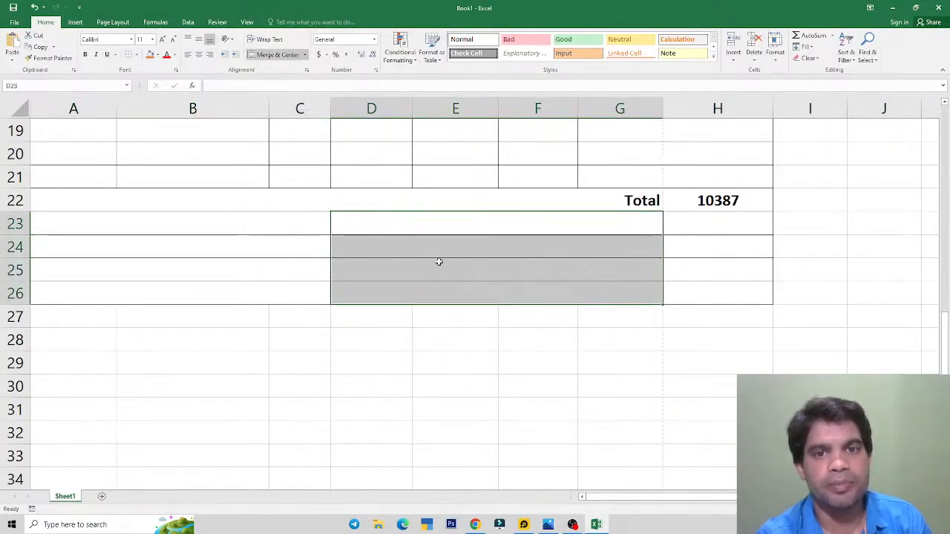
{"action": "left_click", "coordinate": [684, 248]}
{"action": "left_click", "coordinate": [438, 231]}
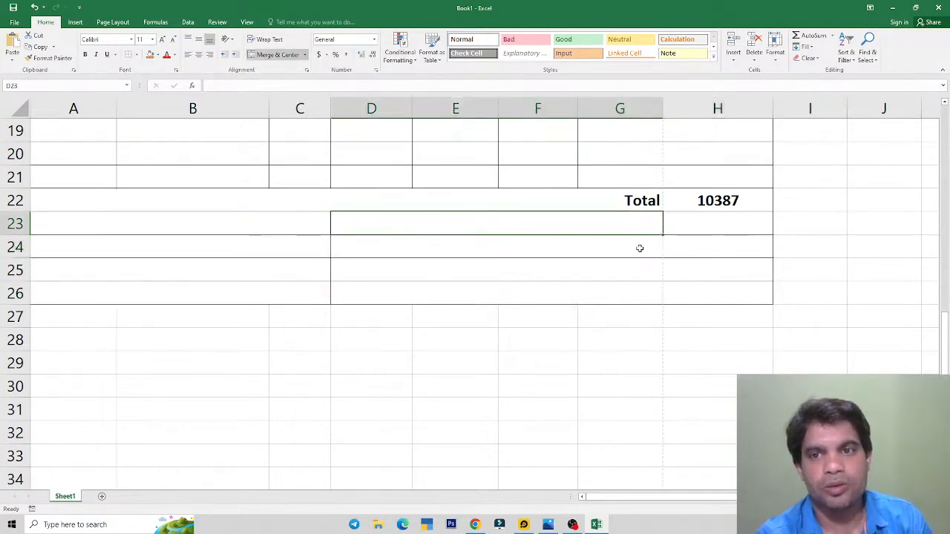
{"action": "left_click", "coordinate": [672, 218]}
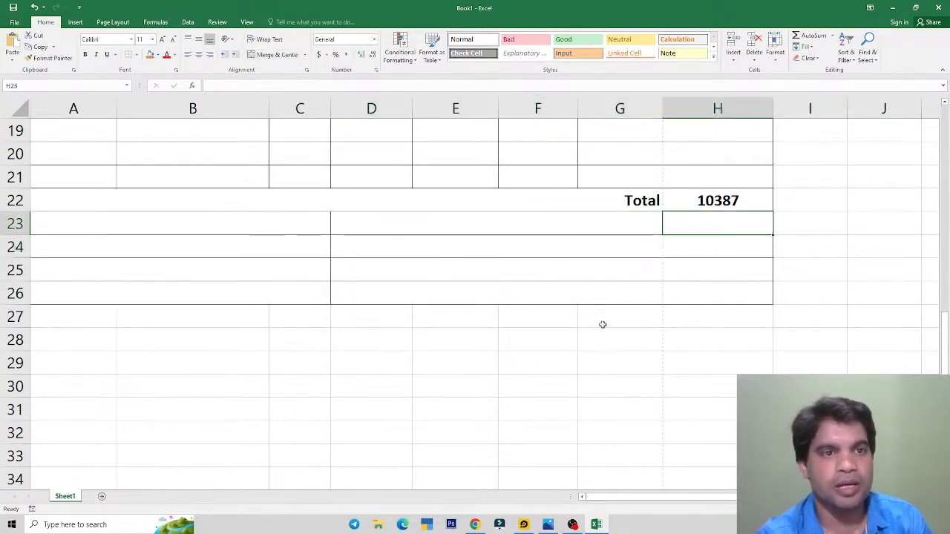
{"action": "left_click", "coordinate": [189, 218]}
{"action": "key", "text": "alt+Tab"}
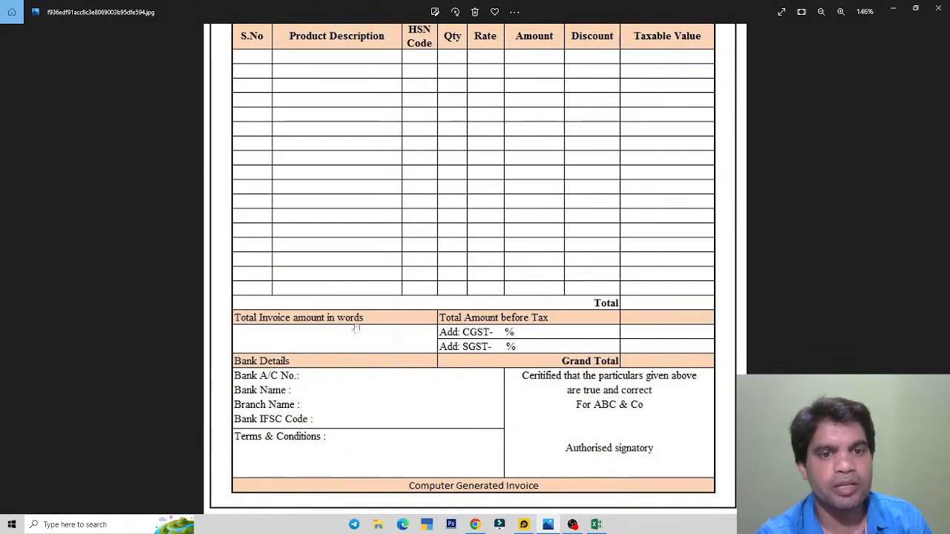
Step: Enter the label 'Total invoice amount in words' in merged cell A23
{"action": "key", "text": "alt+Tab"}
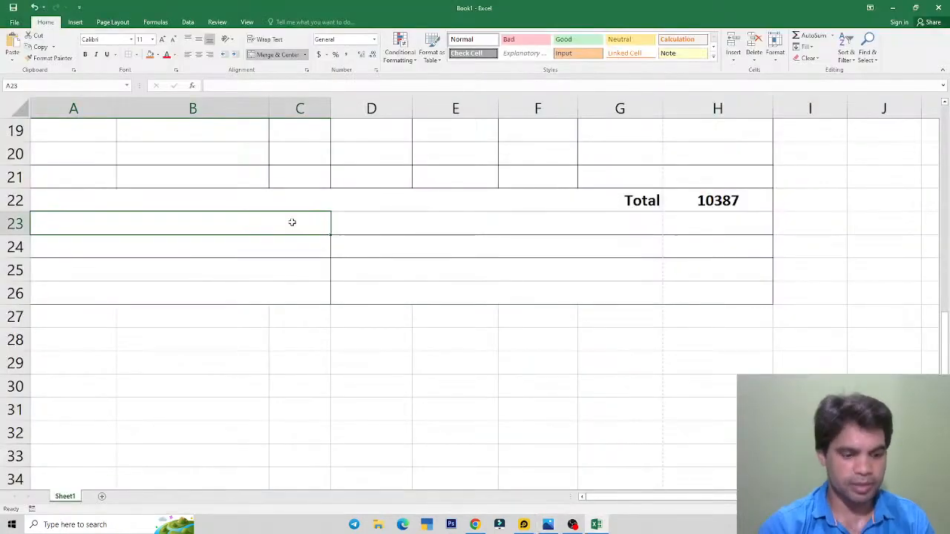
{"action": "type", "text": "Total Invoice Amount"}
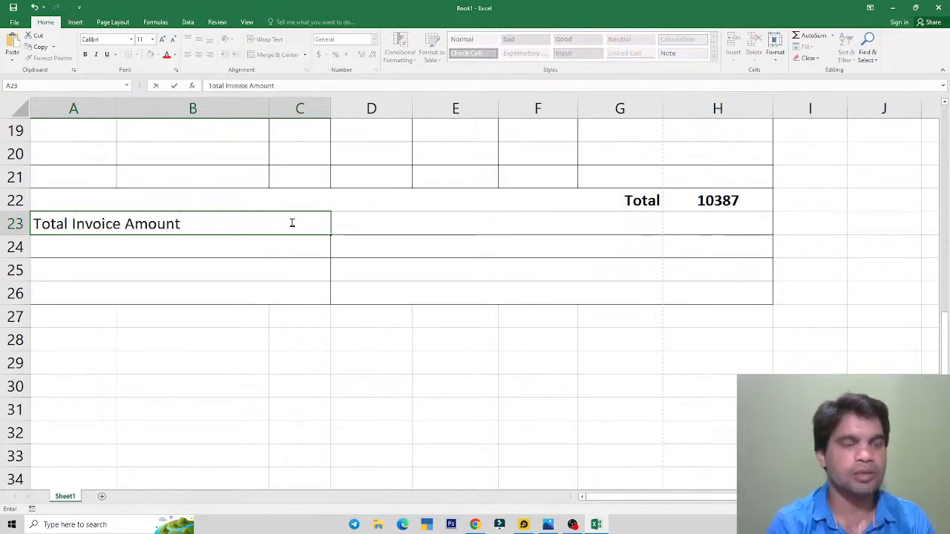
{"action": "key", "text": "alt+Tab"}
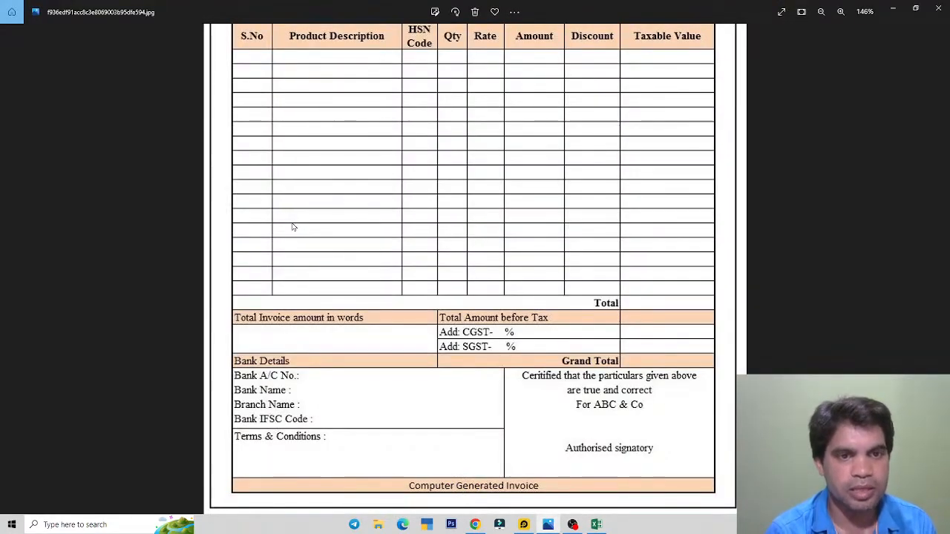
{"action": "key", "text": "alt+Tab"}
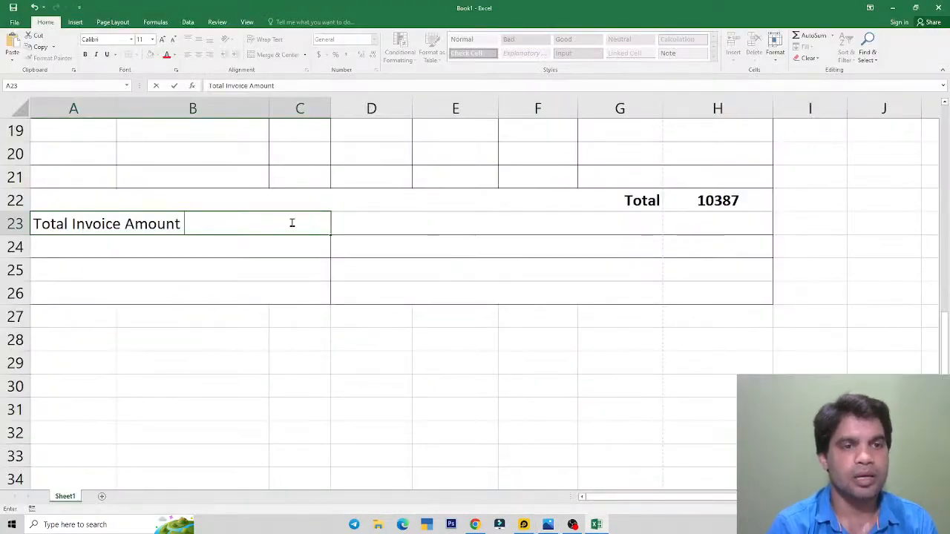
{"action": "key", "text": "BackSpace"}
{"action": "key", "text": "BackSpace"}
{"action": "key", "text": "BackSpace"}
{"action": "key", "text": "BackSpace"}
{"action": "key", "text": "BackSpace"}
{"action": "key", "text": "BackSpace"}
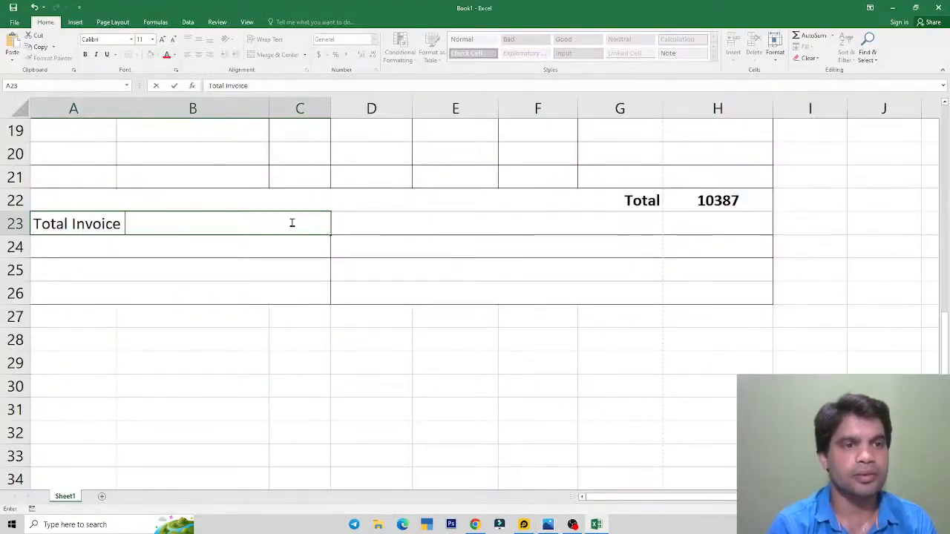
{"action": "key", "text": "BackSpace"}
{"action": "key", "text": "BackSpace"}
{"action": "key", "text": "BackSpace"}
{"action": "key", "text": "BackSpace"}
{"action": "key", "text": "BackSpace"}
{"action": "key", "text": "BackSpace"}
{"action": "key", "text": "BackSpace"}
{"action": "key", "text": "BackSpace"}
{"action": "type", "text": "i"}
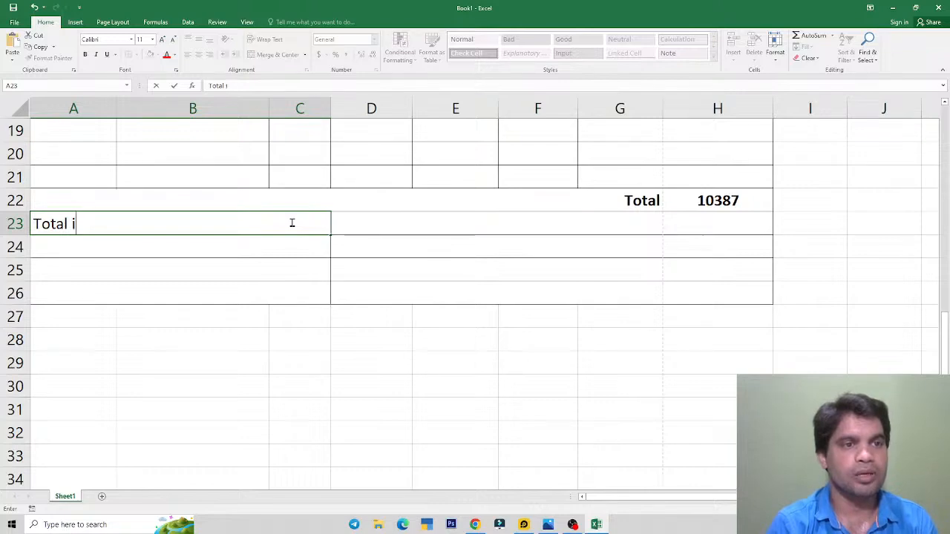
{"action": "type", "text": "nvoic ea"}
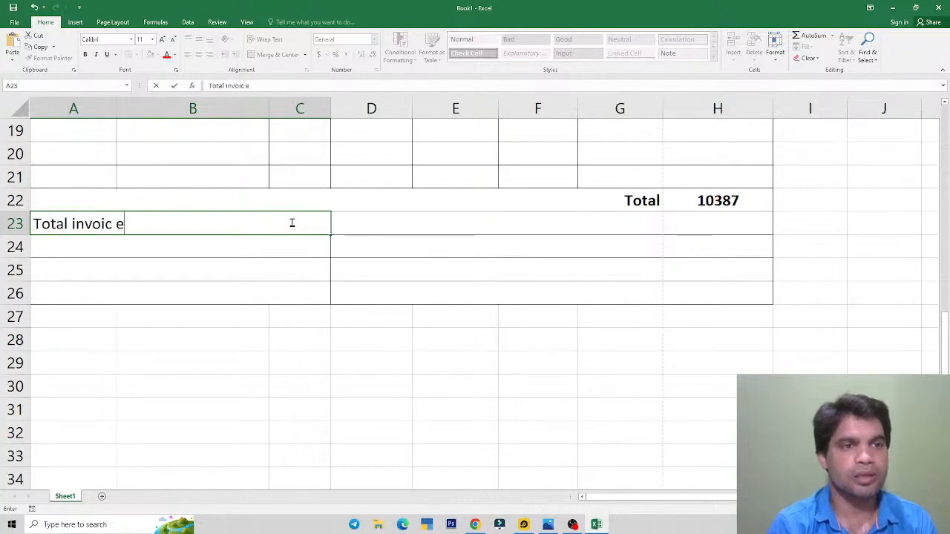
{"action": "key", "text": "BackSpace"}
{"action": "key", "text": "BackSpace"}
{"action": "type", "text": "amo"}
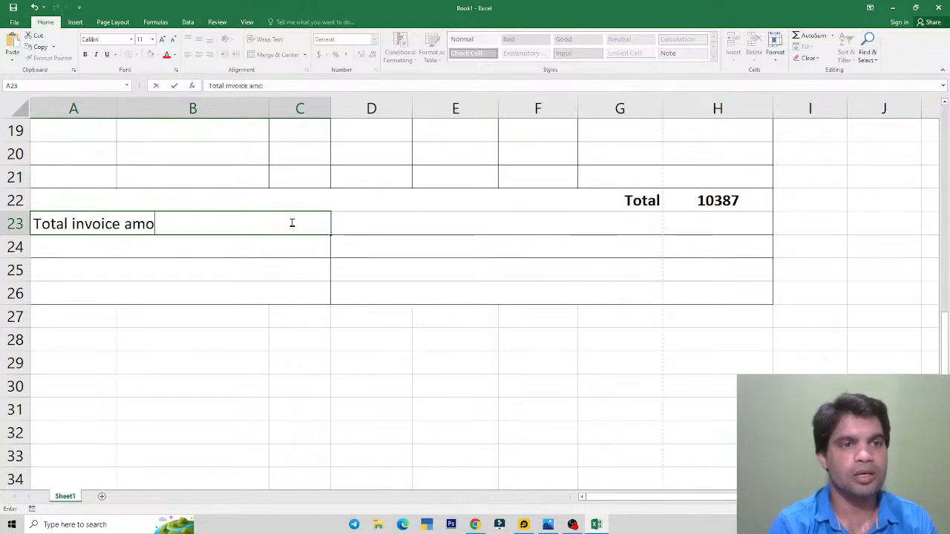
{"action": "type", "text": "unt in "}
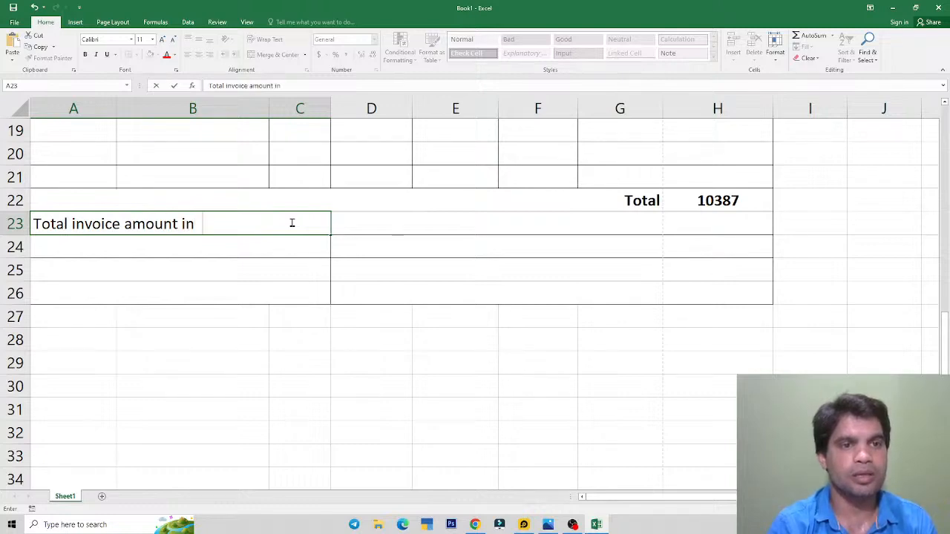
{"action": "type", "text": " wor"}
{"action": "key", "text": "BackSpace"}
{"action": "key", "text": "BackSpace"}
{"action": "key", "text": "BackSpace"}
{"action": "key", "text": "BackSpace"}
{"action": "type", "text": "word"}
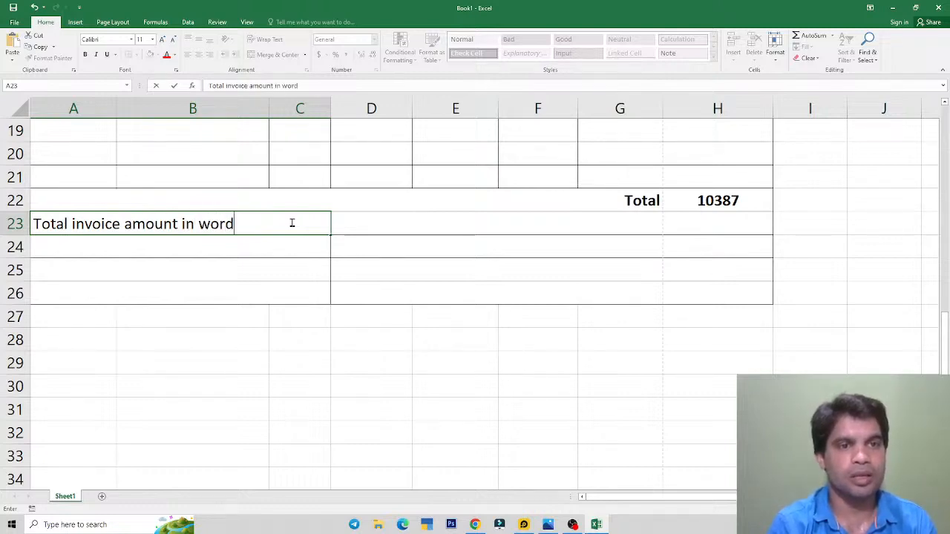
{"action": "type", "text": "s"}
{"action": "key", "text": "Return"}
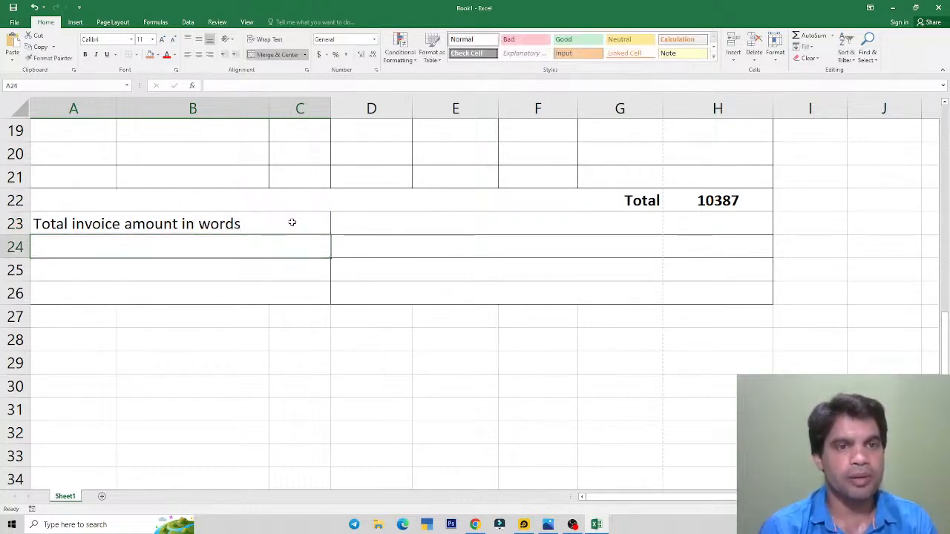
{"action": "key", "text": "alt+Tab"}
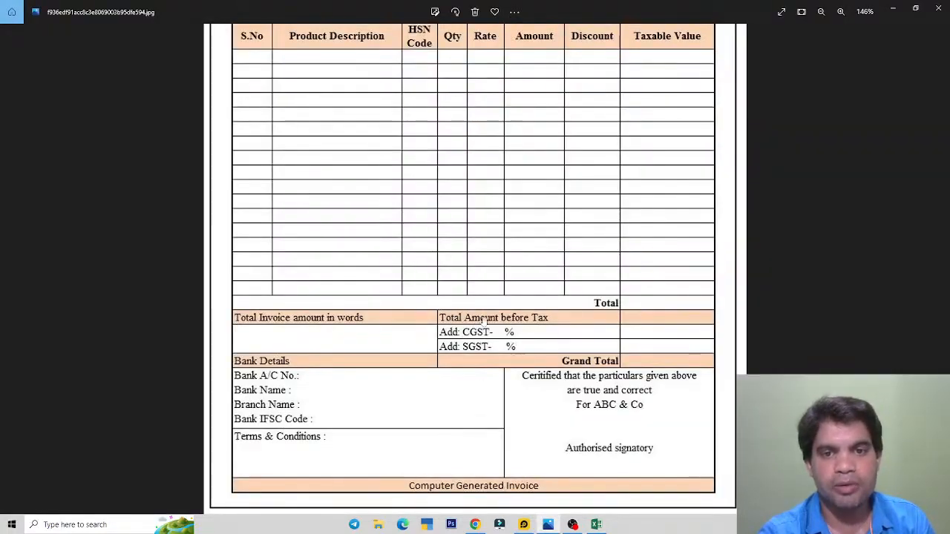
Step: Enter 'Total amount before tax' in merged cell D23
{"action": "key", "text": "alt+Tab"}
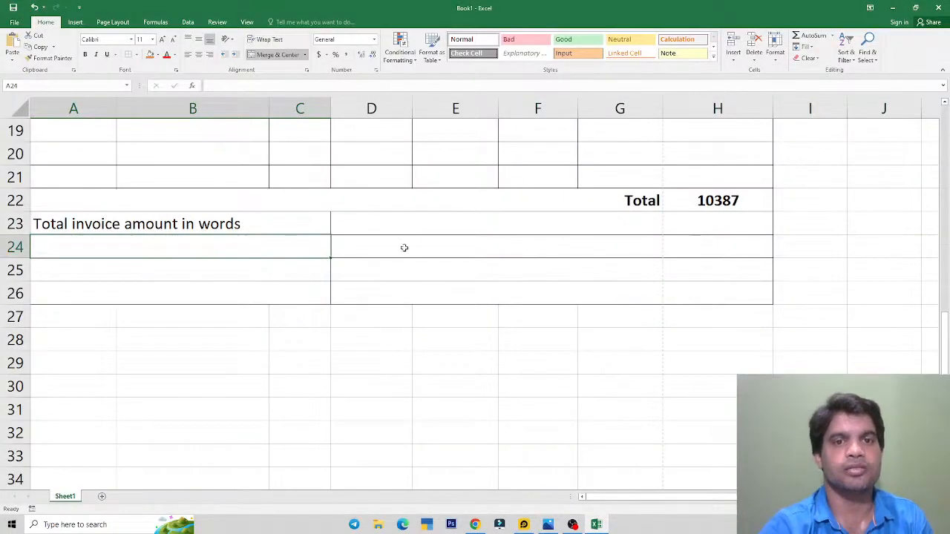
{"action": "left_click", "coordinate": [381, 229]}
{"action": "type", "text": "Total "}
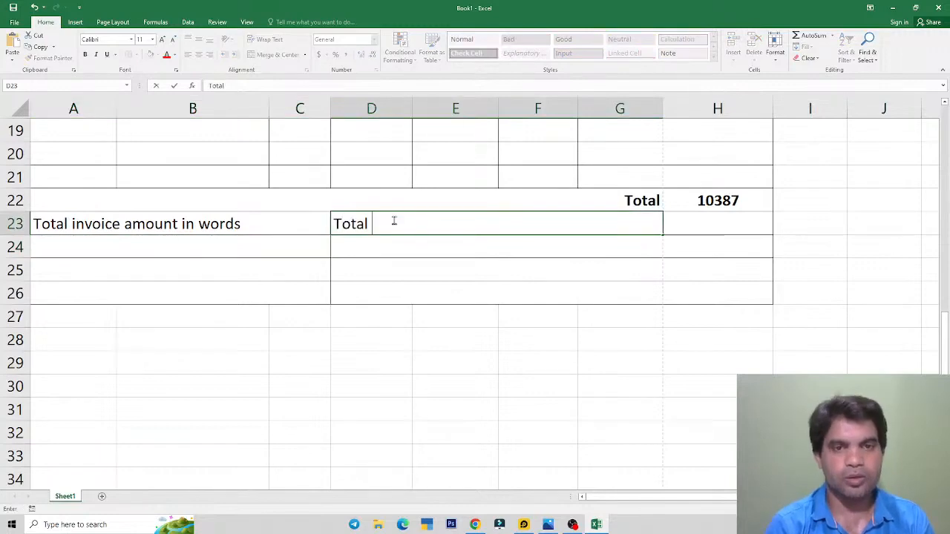
{"action": "type", "text": "amou"}
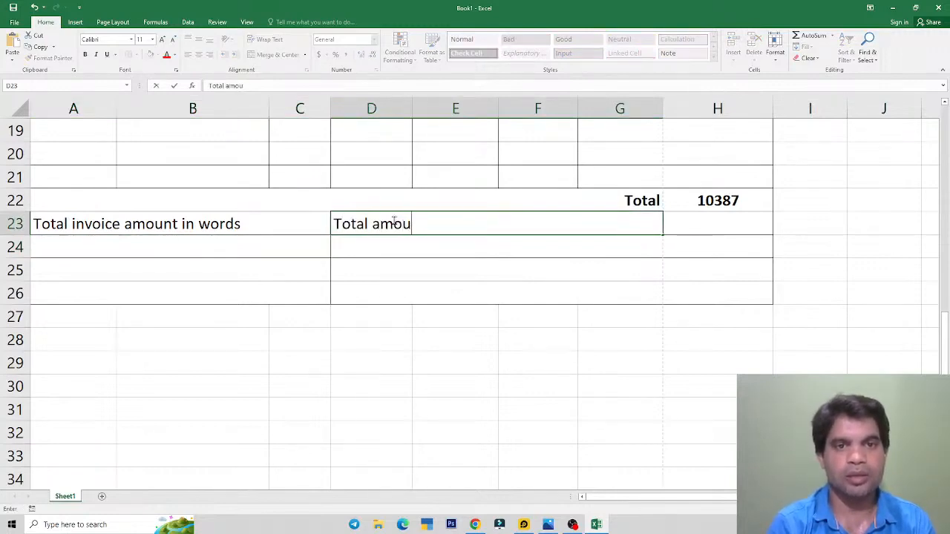
{"action": "type", "text": "tnt ve"}
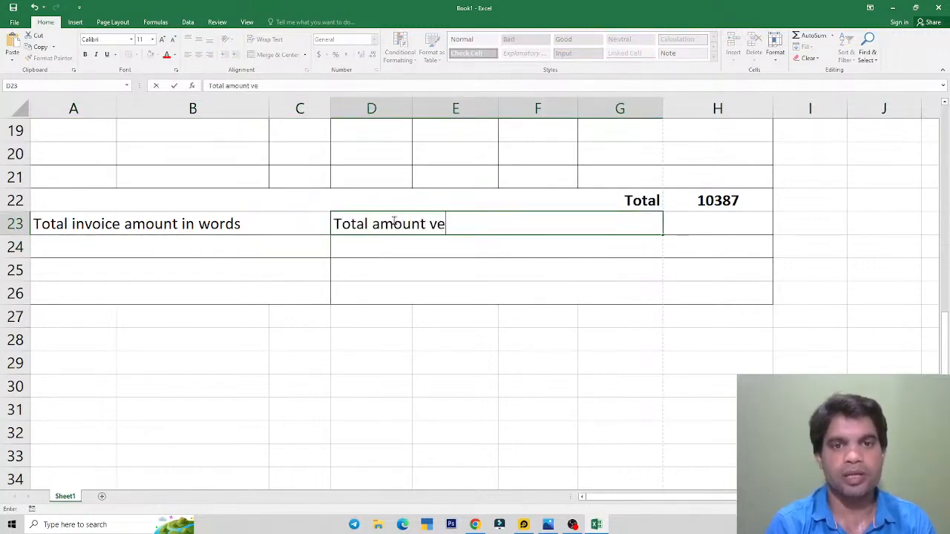
{"action": "key", "text": "BackSpace"}
{"action": "key", "text": "BackSpace"}
{"action": "type", "text": "before"}
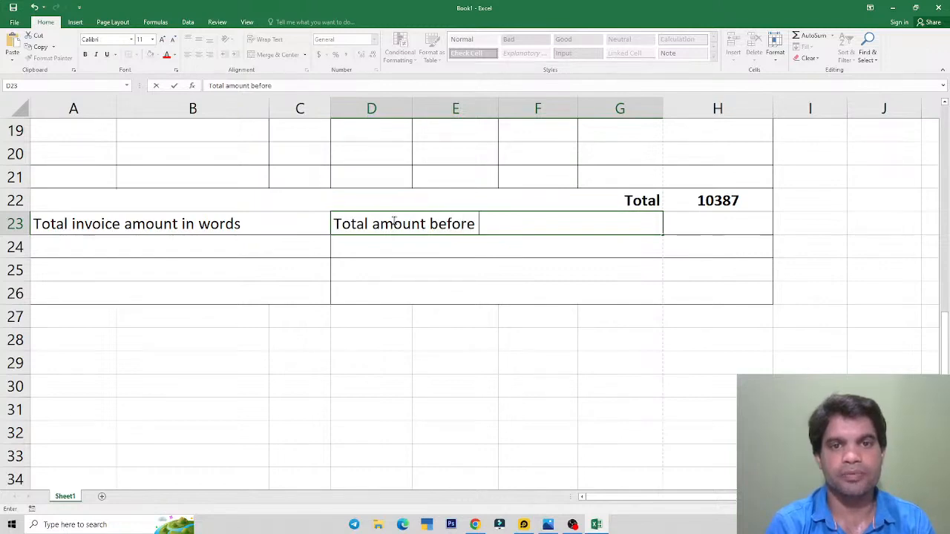
{"action": "type", "text": " tax"}
{"action": "key", "text": "Return"}
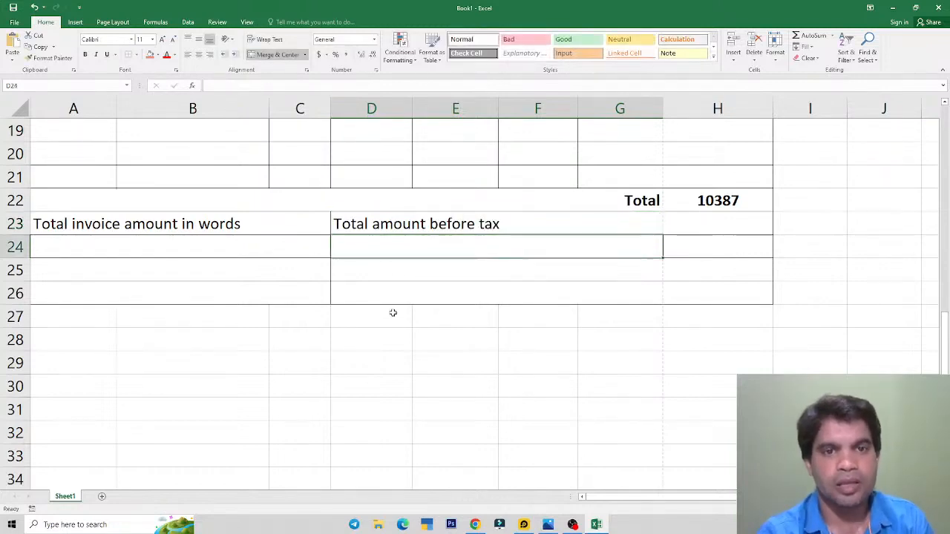
Step: Enter 'Add: CGST- %' as the label in D24
{"action": "key", "text": "alt+Tab"}
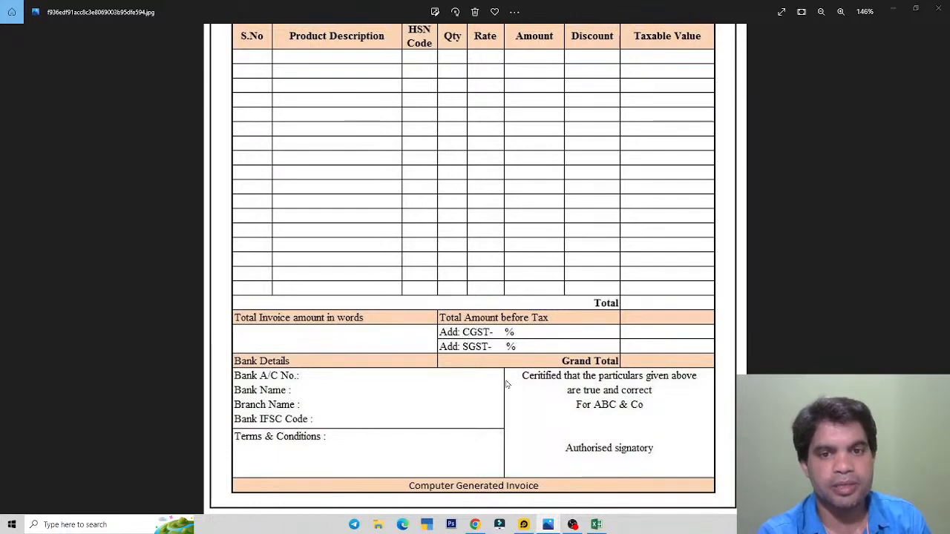
{"action": "key", "text": "alt+Tab"}
{"action": "type", "text": "ADD"}
{"action": "key", "text": "BackSpace"}
{"action": "key", "text": "BackSpace"}
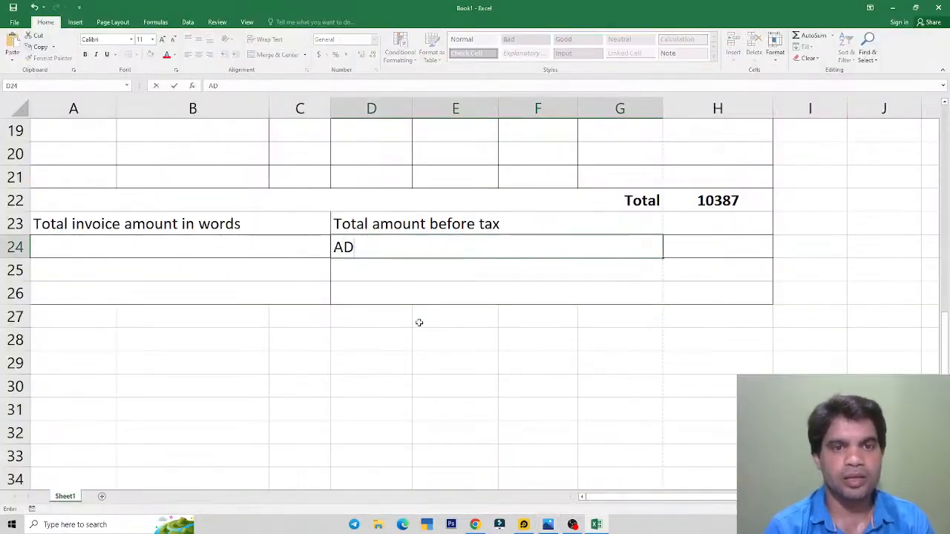
{"action": "type", "text": "dd: "}
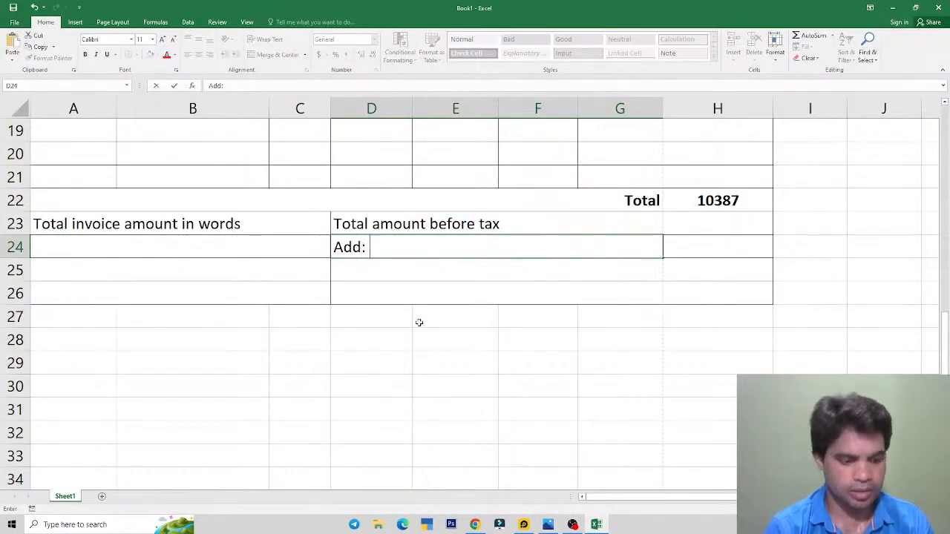
{"action": "type", "text": "GST"}
{"action": "key", "text": "alt+Tab"}
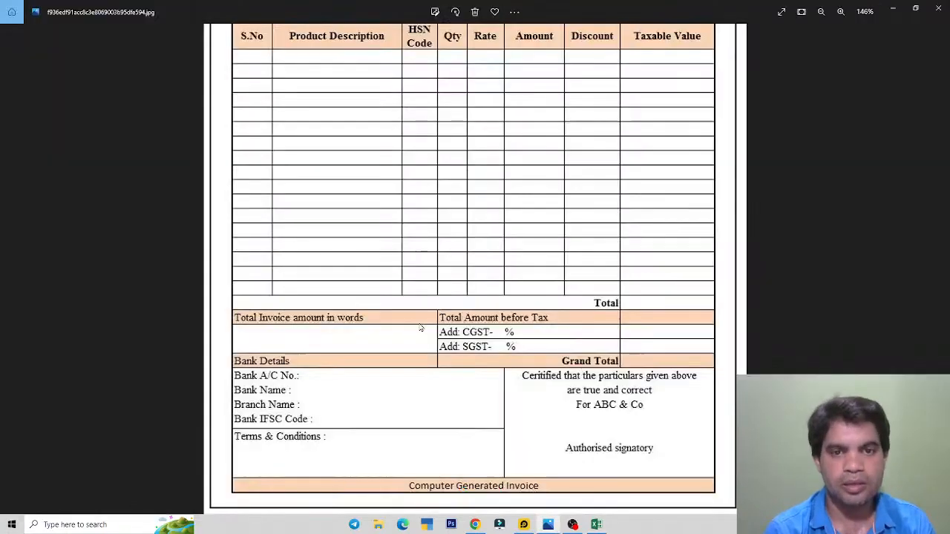
{"action": "key", "text": "alt+Tab"}
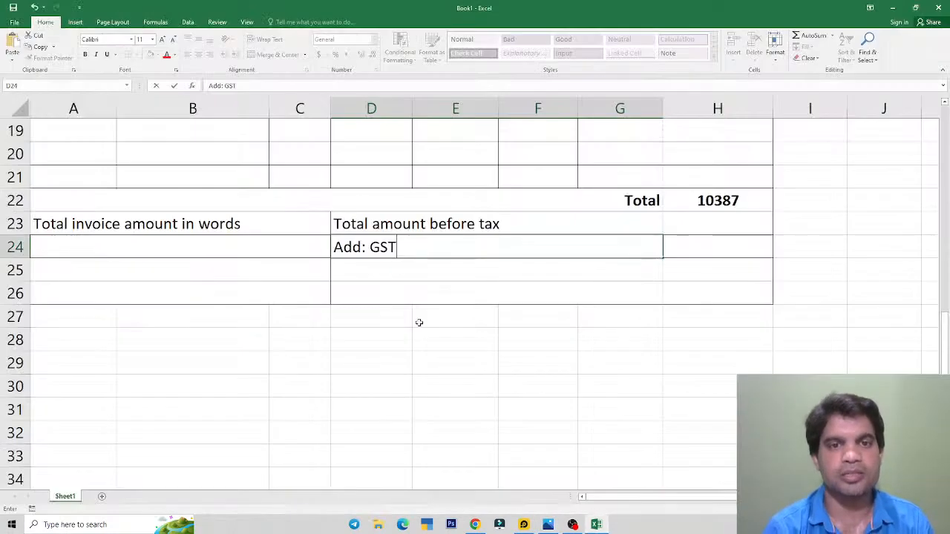
{"action": "key", "text": "BackSpace"}
{"action": "key", "text": "BackSpace"}
{"action": "key", "text": "BackSpace"}
{"action": "type", "text": "CGST"}
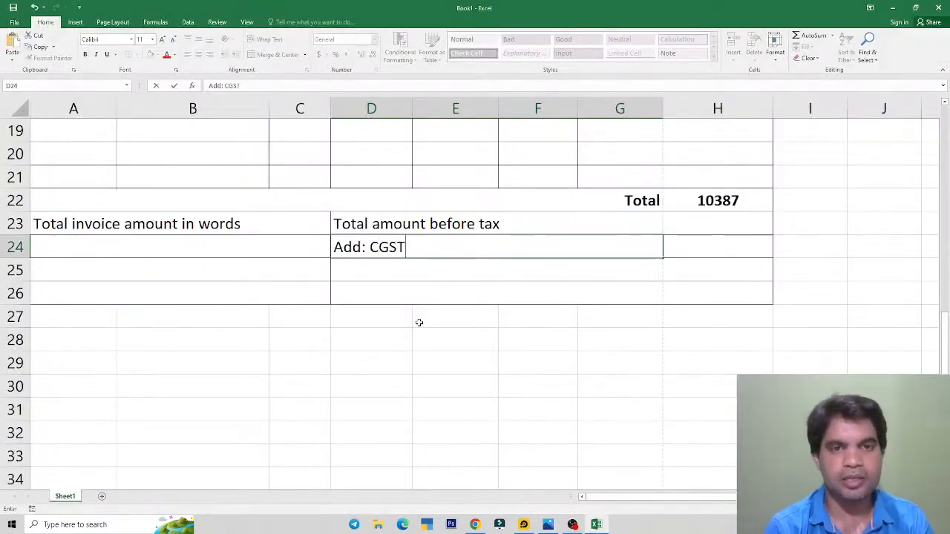
{"action": "key", "text": "Return"}
{"action": "key", "text": "alt+Tab"}
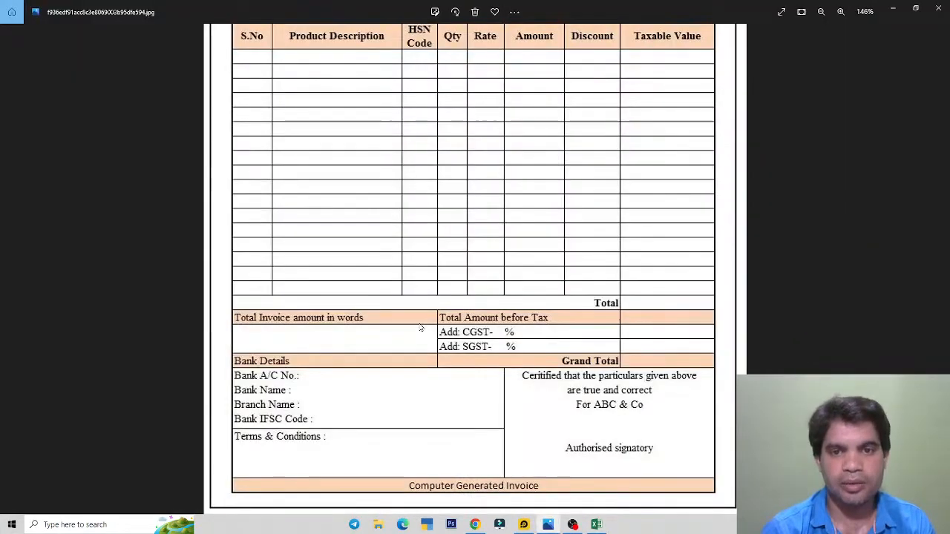
{"action": "key", "text": "alt+Tab"}
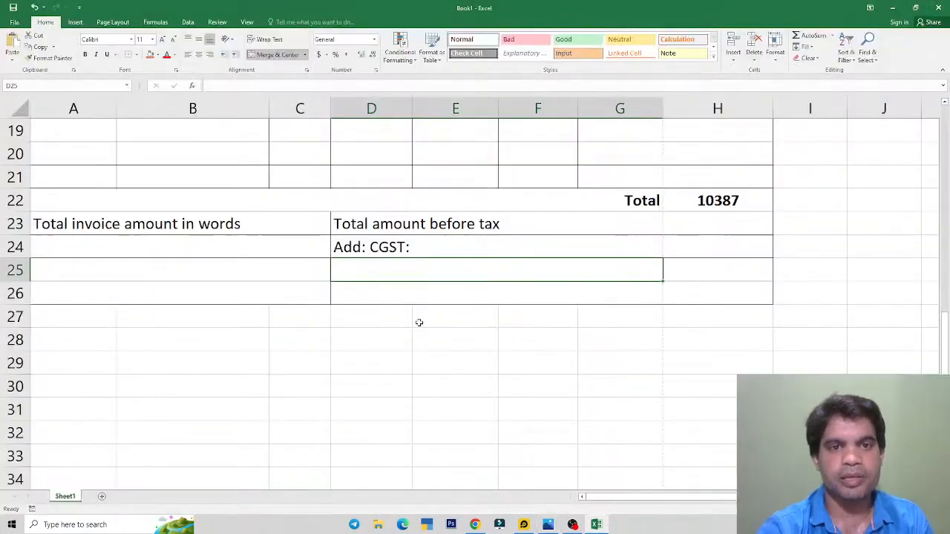
{"action": "double_click", "coordinate": [414, 244]}
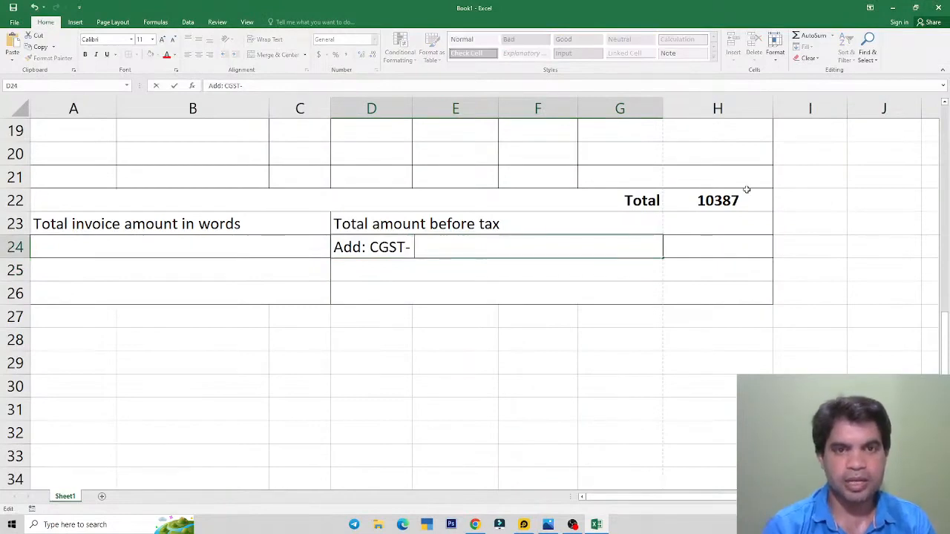
{"action": "type", "text": "%"}
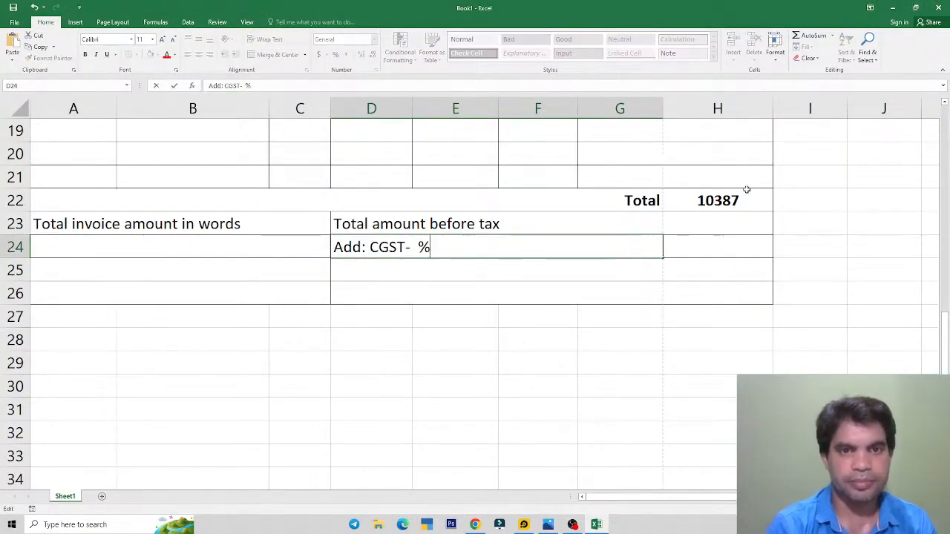
{"action": "key", "text": "Return"}
Step: Fill D25 with the AutoComplete CGST label and edit it to 'Add: SGST- %'
{"action": "type", "text": "Add"}
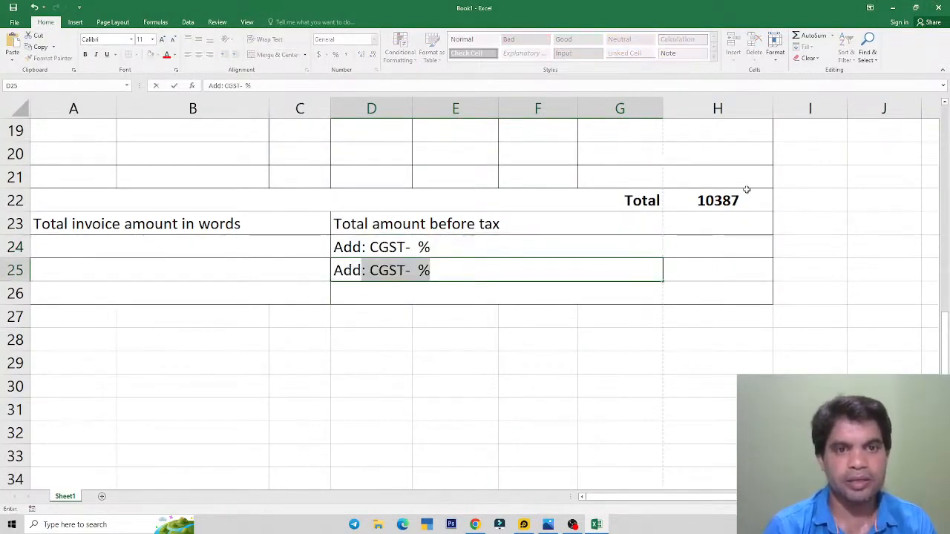
{"action": "key", "text": "Right"}
{"action": "key", "text": "Left"}
{"action": "key", "text": "F2"}
{"action": "key", "text": "Left"}
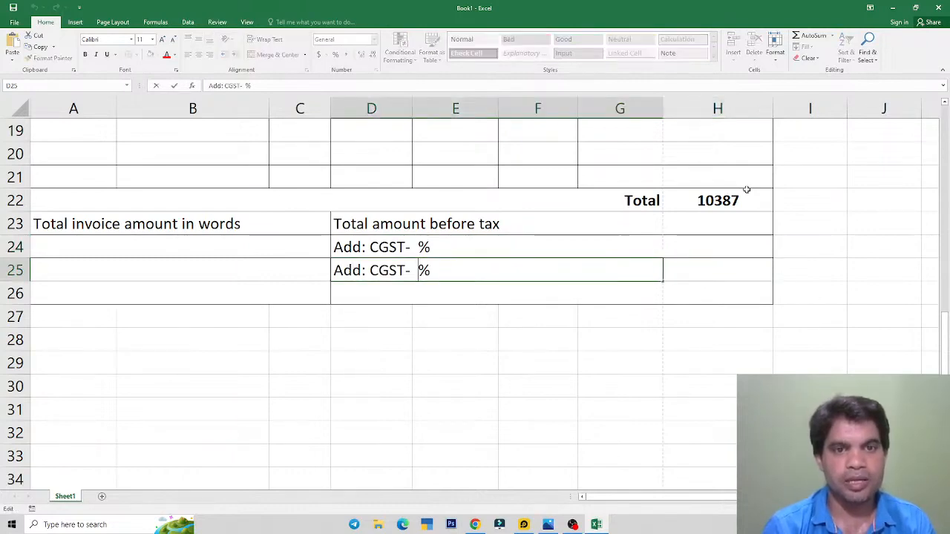
{"action": "key", "text": "Left"}
{"action": "key", "text": "Left"}
{"action": "key", "text": "Left"}
{"action": "key", "text": "Left"}
{"action": "key", "text": "Left"}
{"action": "key", "text": "Left"}
{"action": "key", "text": "BackSpace"}
{"action": "type", "text": "S"}
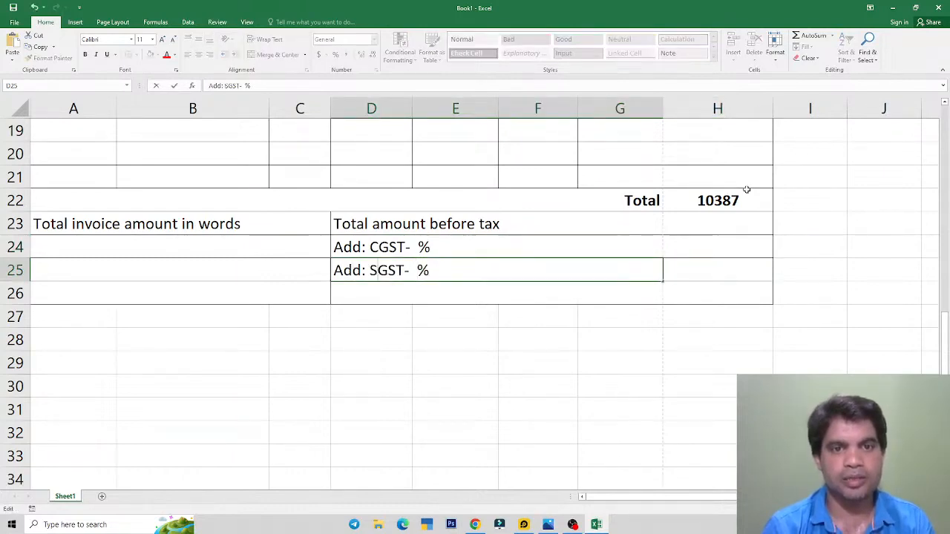
{"action": "key", "text": "Return"}
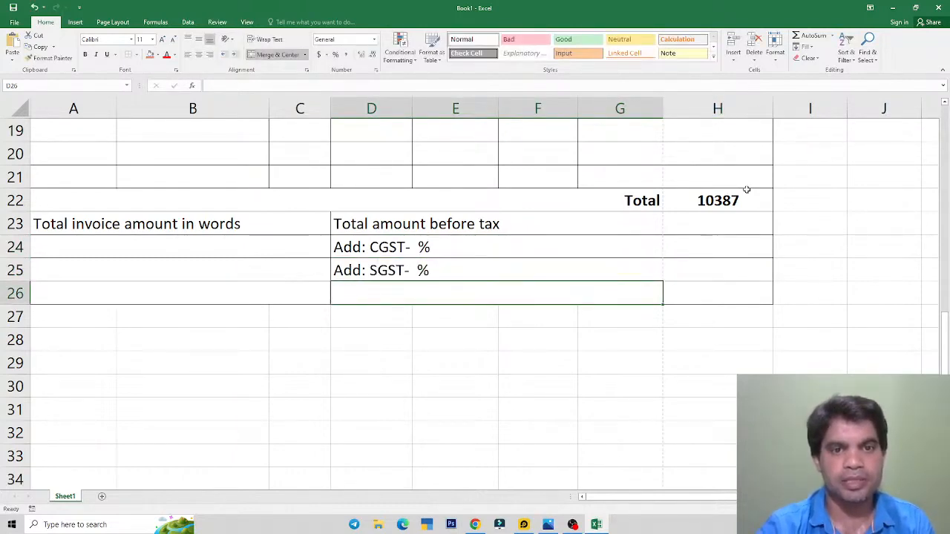
{"action": "key", "text": "alt+Tab"}
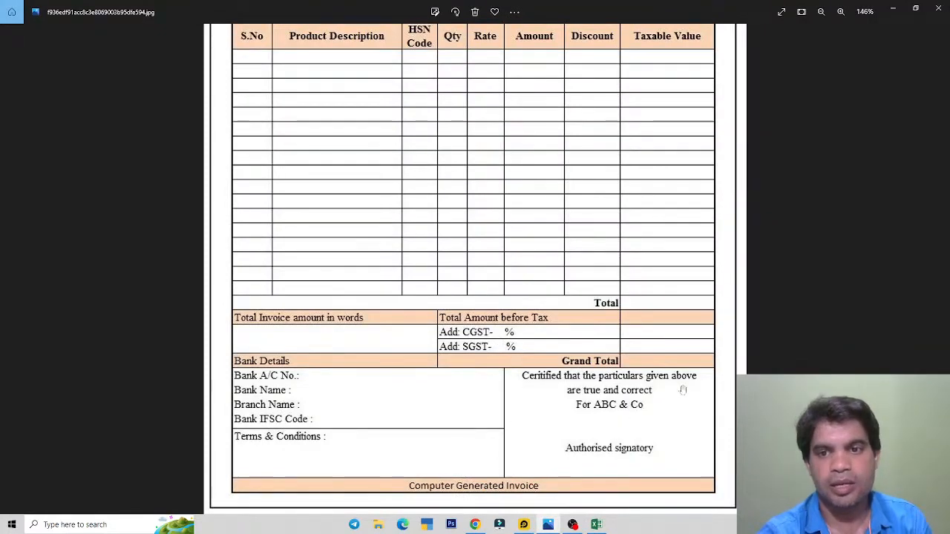
Step: Insert 9 before the percent sign so D24 reads 'Add: CGST- 9%'
{"action": "key", "text": "alt+Tab"}
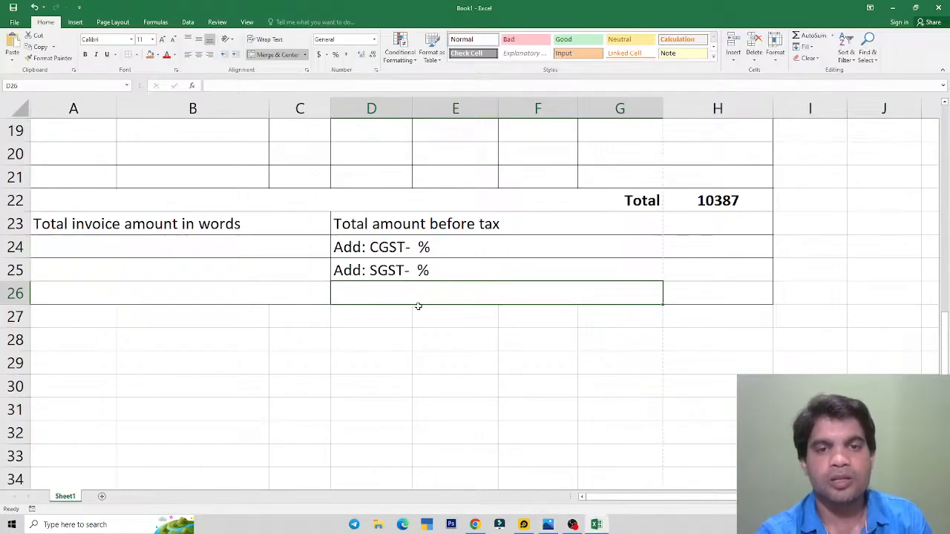
{"action": "left_click", "coordinate": [556, 238]}
{"action": "left_click", "coordinate": [720, 242]}
{"action": "left_click", "coordinate": [706, 201]}
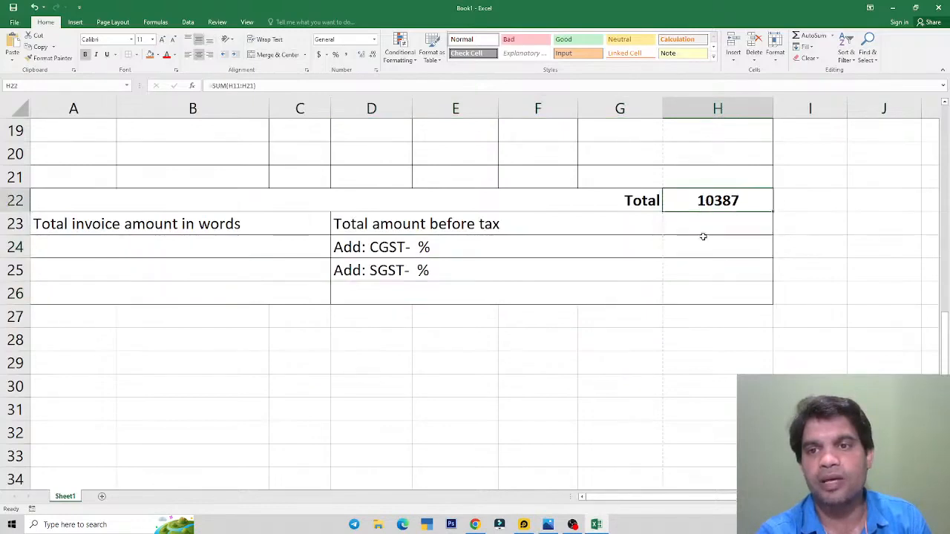
{"action": "left_click", "coordinate": [698, 238]}
{"action": "left_click", "coordinate": [701, 270]}
{"action": "left_click", "coordinate": [598, 248]}
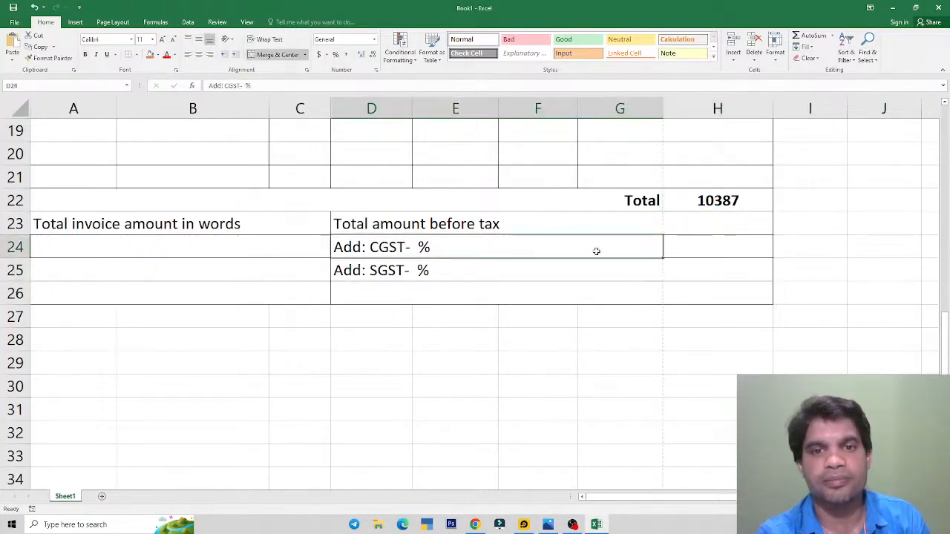
{"action": "double_click", "coordinate": [526, 259]}
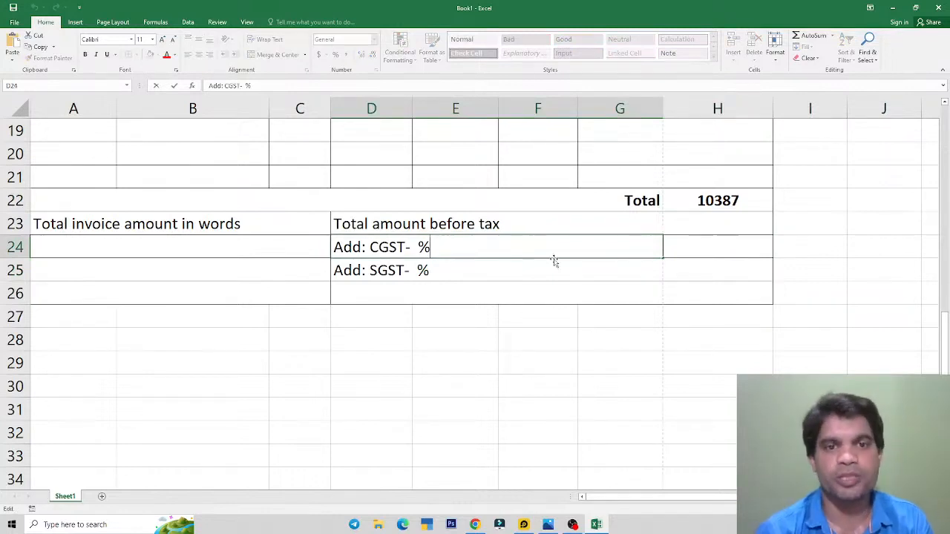
{"action": "left_click", "coordinate": [487, 270]}
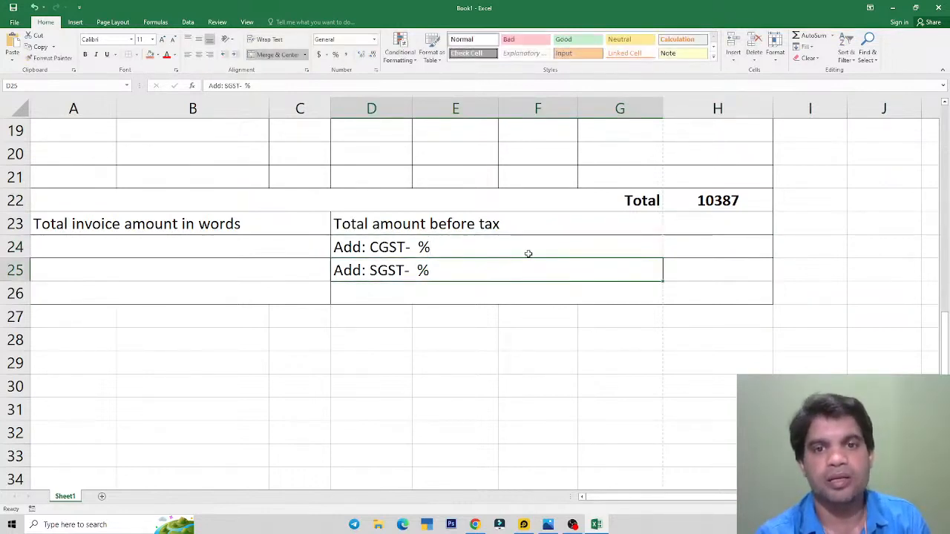
{"action": "left_click", "coordinate": [529, 252]}
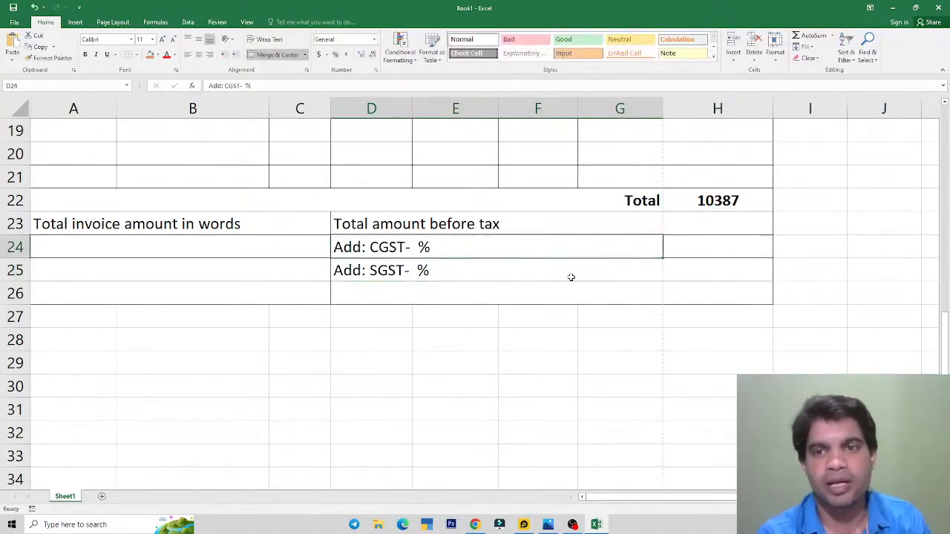
{"action": "double_click", "coordinate": [418, 247]}
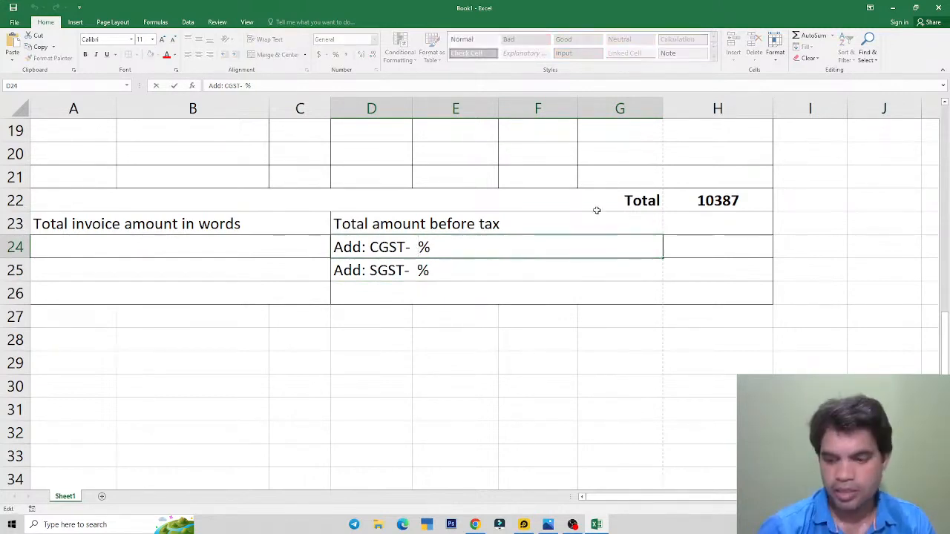
{"action": "type", "text": "9"}
{"action": "key", "text": "Return"}
Step: Make the SGST label in D25 read 'Add: SGST- 9%'
{"action": "key", "text": "F2"}
{"action": "key", "text": "Left"}
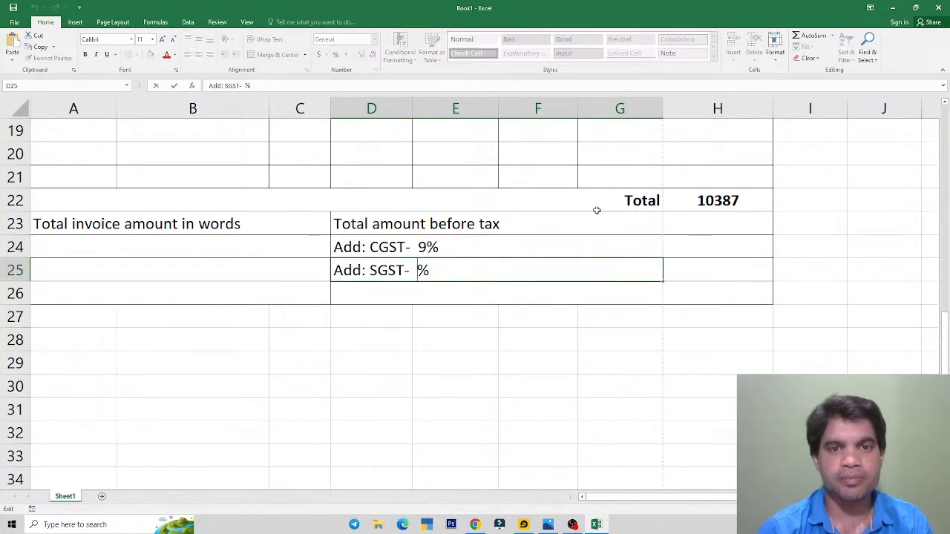
{"action": "type", "text": "9"}
{"action": "key", "text": "Return"}
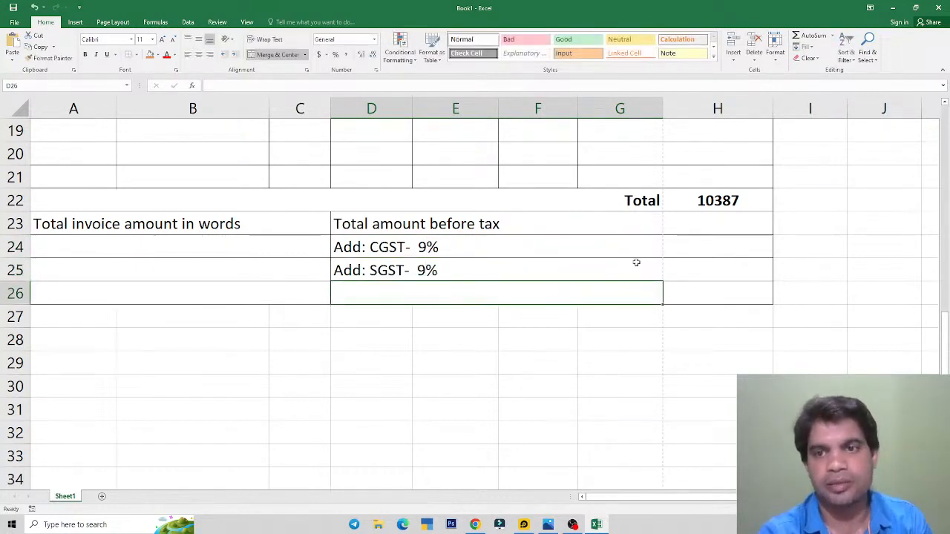
Step: Enter =H22*9% in H24 and H25, giving 934.83 for each tax amount
{"action": "left_click", "coordinate": [689, 246]}
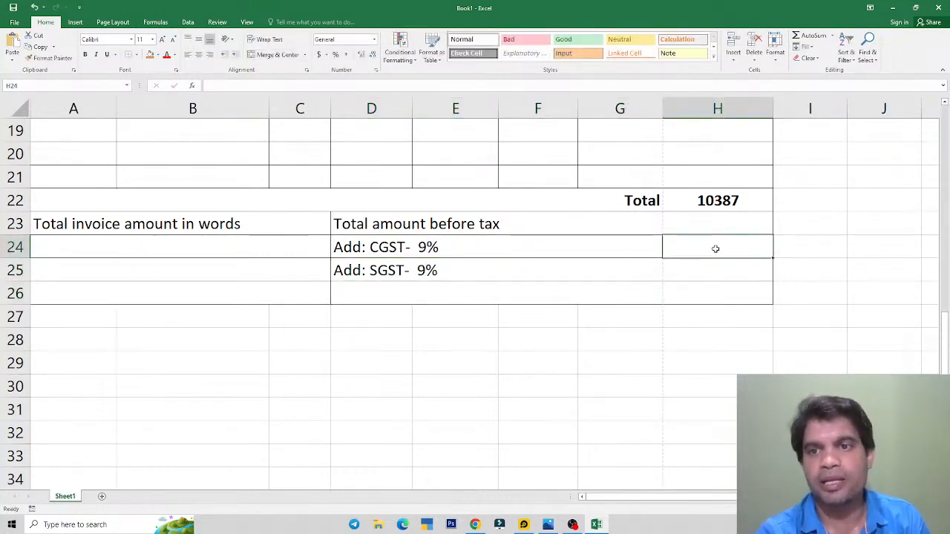
{"action": "type", "text": "="}
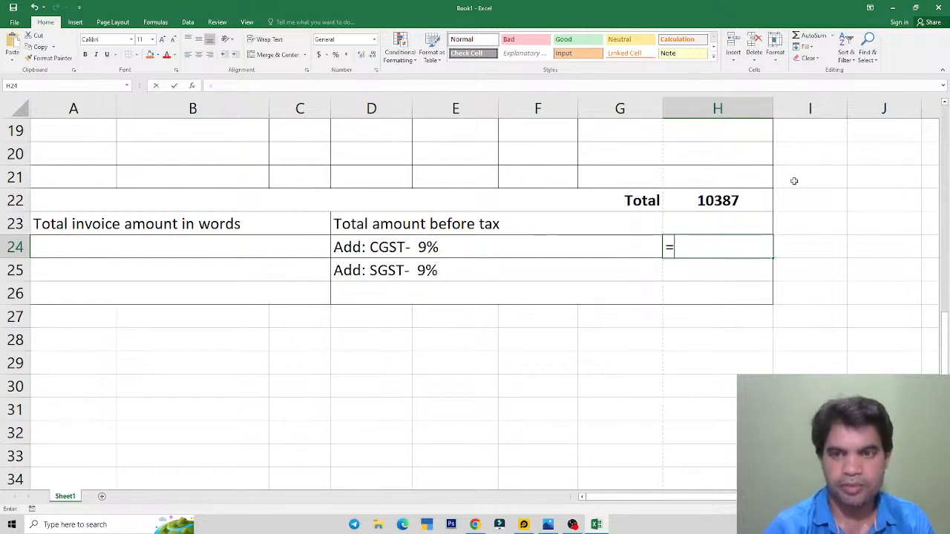
{"action": "key", "text": "Up"}
{"action": "key", "text": "Up"}
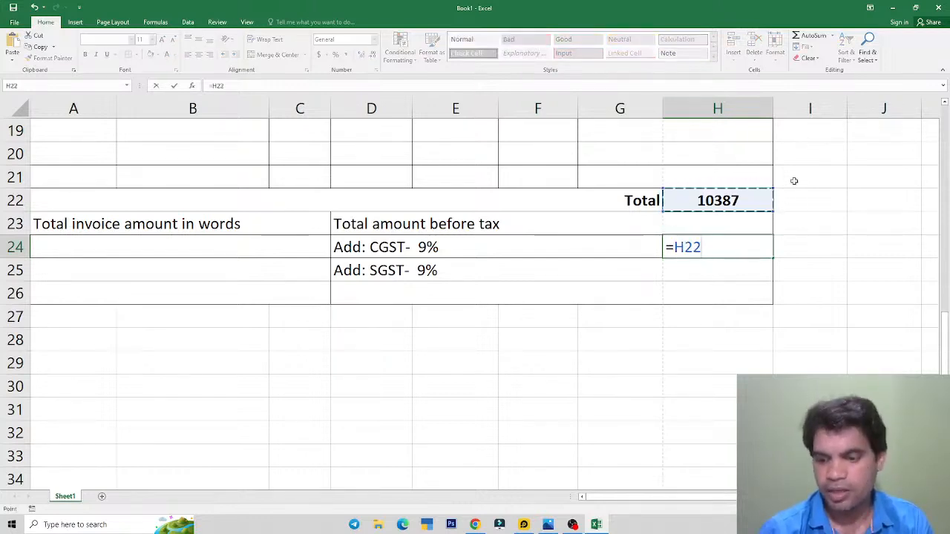
{"action": "type", "text": "*9%"}
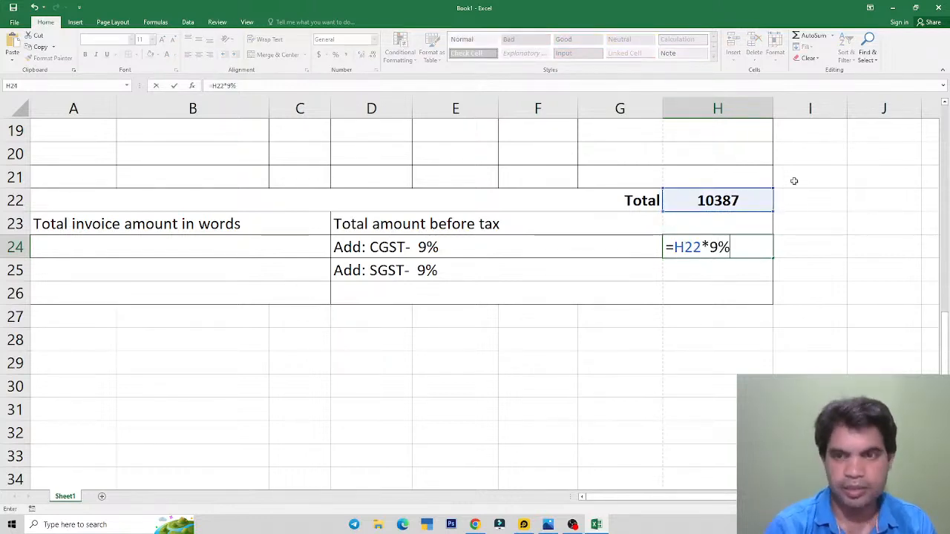
{"action": "key", "text": "Return"}
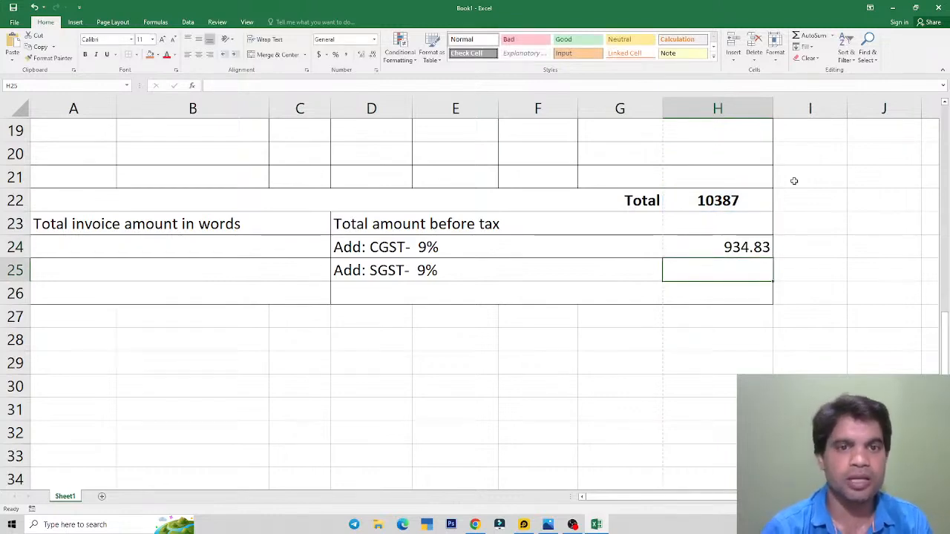
{"action": "type", "text": "="}
{"action": "key", "text": "Up"}
{"action": "key", "text": "Up"}
{"action": "key", "text": "Up"}
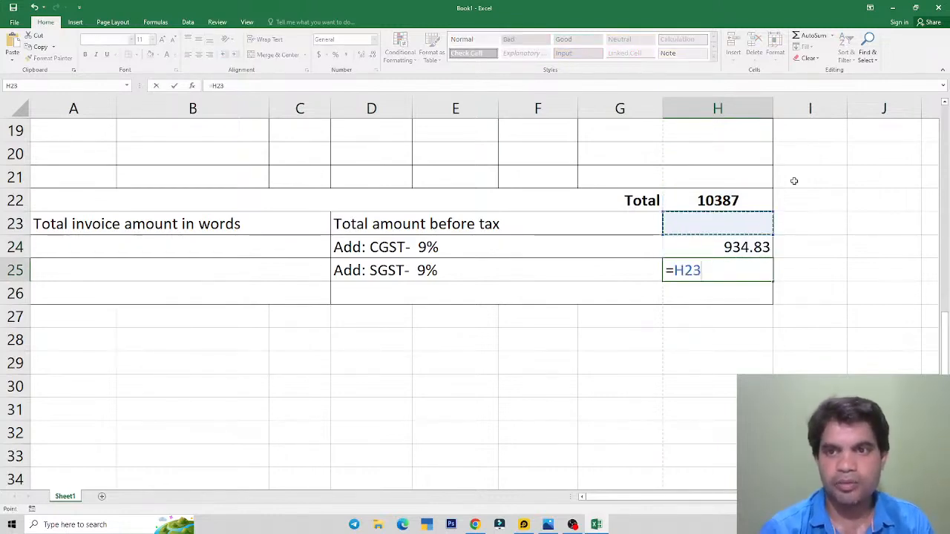
{"action": "type", "text": "*9%"}
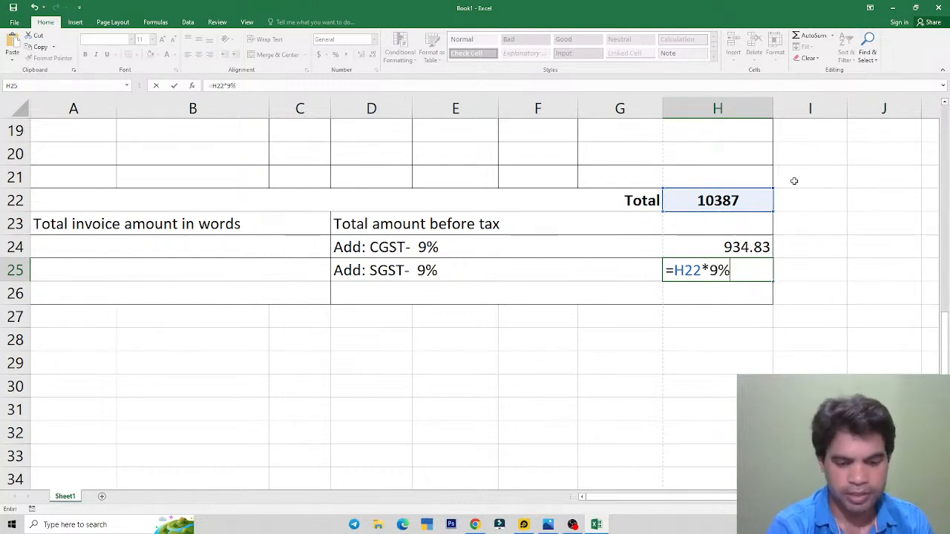
{"action": "key", "text": "Return"}
{"action": "key", "text": "Up"}
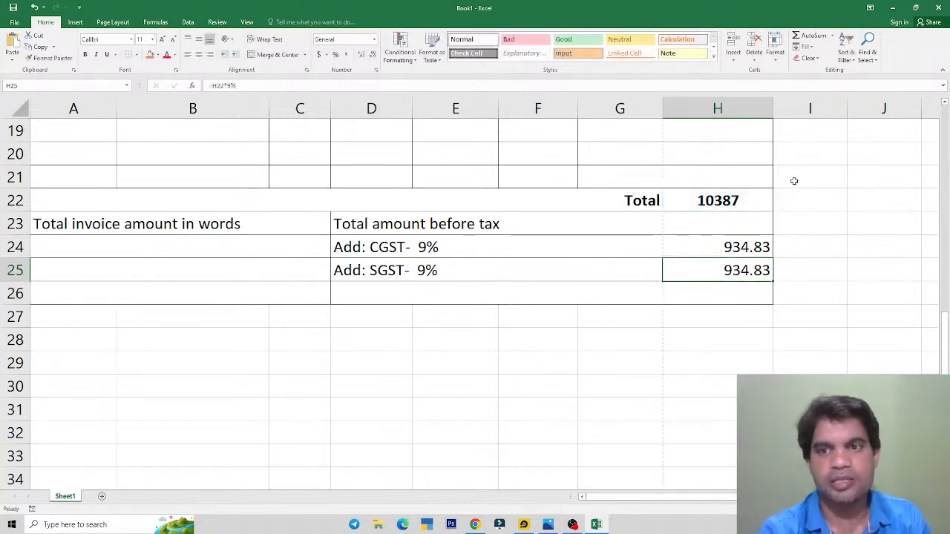
{"action": "left_click_drag", "start_coordinate": [721, 246], "coordinate": [717, 277]}
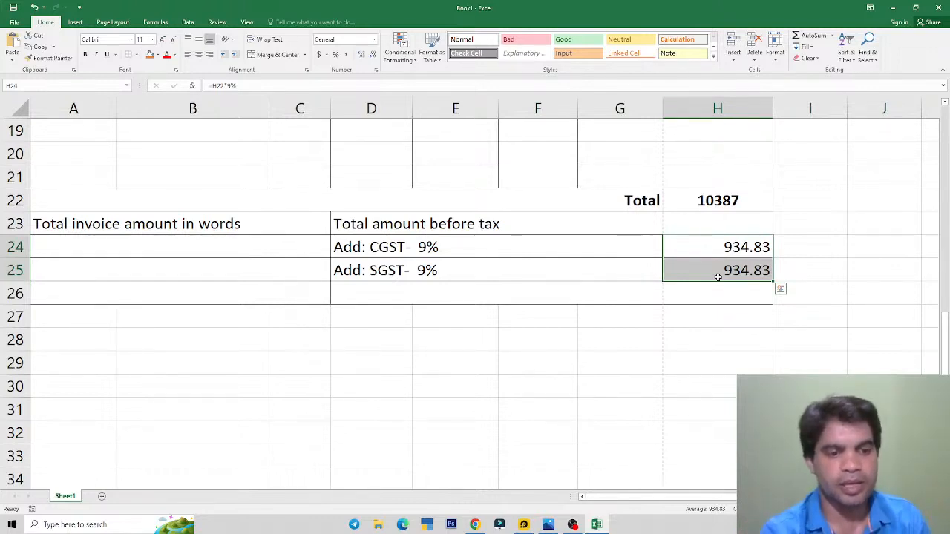
{"action": "left_click", "coordinate": [548, 524]}
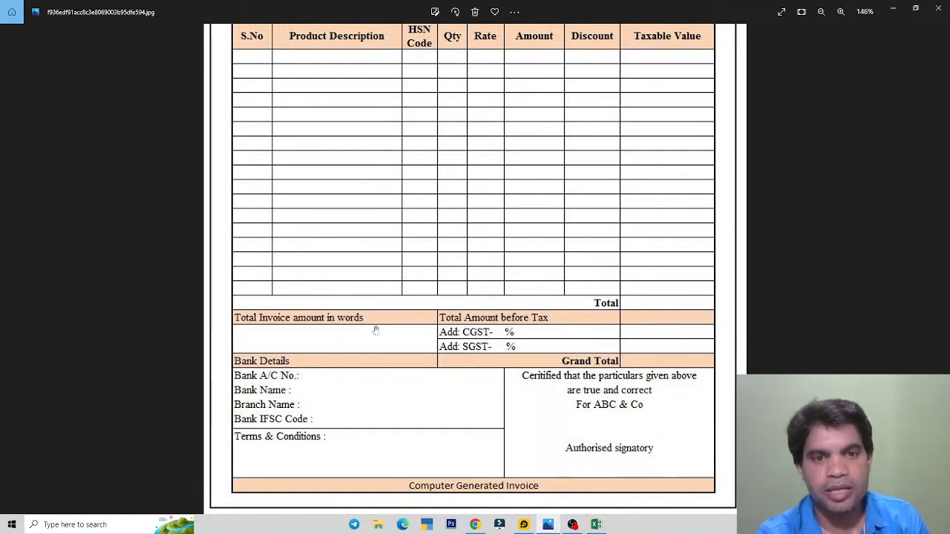
Step: Merge the empty block beneath the 'Total invoice amount in words' label
{"action": "key", "text": "alt+Tab"}
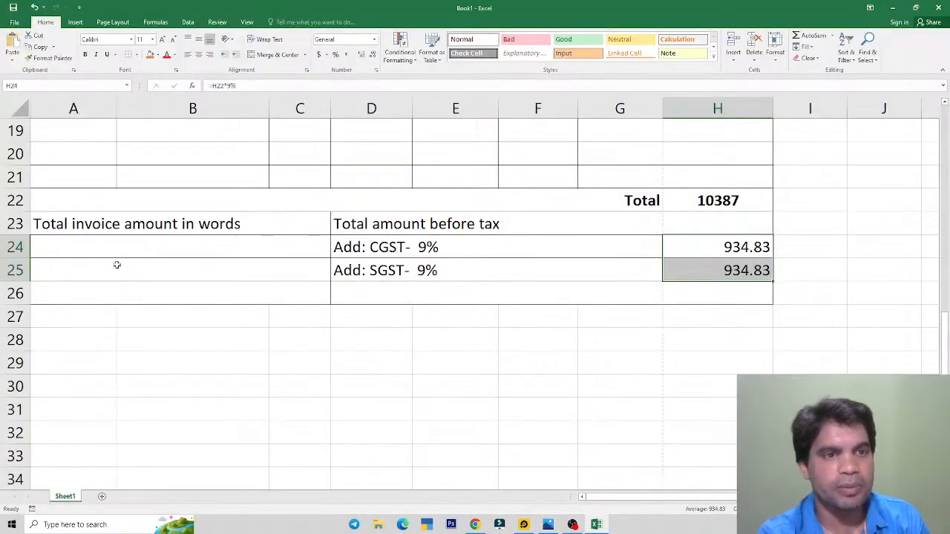
{"action": "left_click_drag", "start_coordinate": [112, 246], "coordinate": [185, 269]}
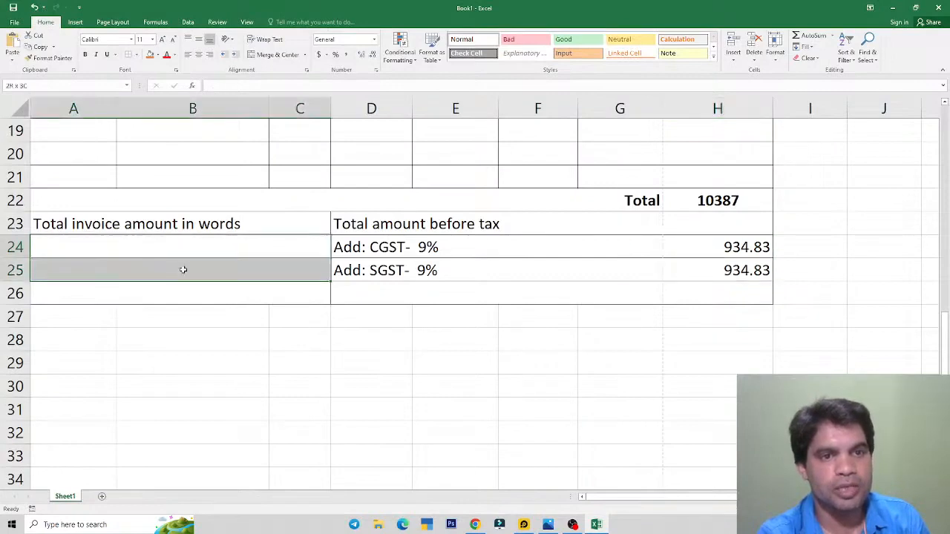
{"action": "left_click", "coordinate": [268, 54]}
{"action": "left_click", "coordinate": [267, 294]}
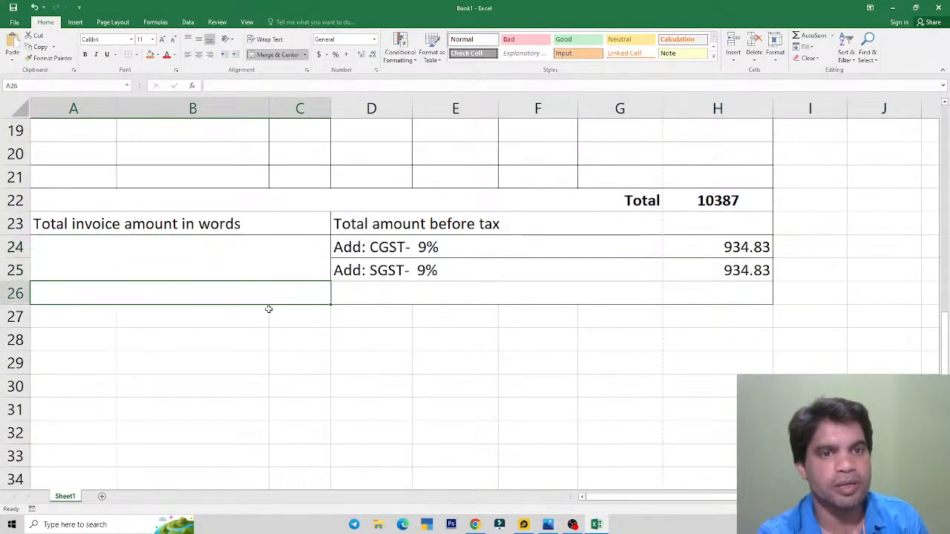
{"action": "left_click", "coordinate": [269, 309]}
{"action": "left_click", "coordinate": [269, 292]}
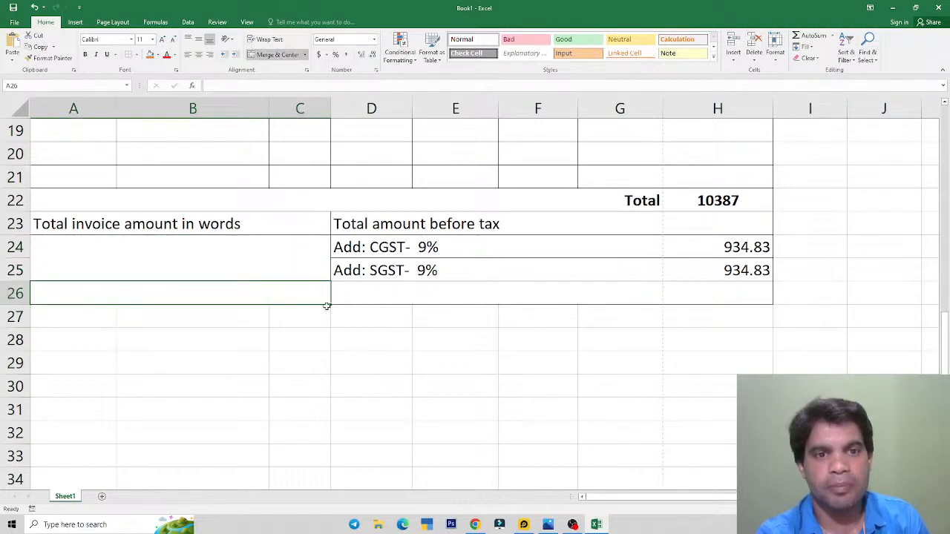
Step: Fill row 26 orange across the invoice and label A26 'Bank Details'
{"action": "key", "text": "alt+Tab"}
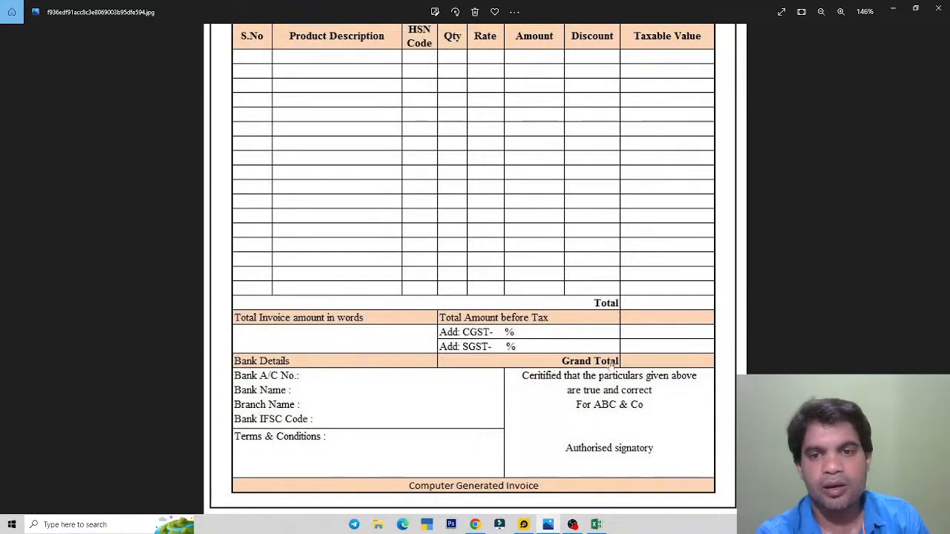
{"action": "key", "text": "alt+Tab"}
{"action": "left_click_drag", "start_coordinate": [148, 294], "coordinate": [683, 290]}
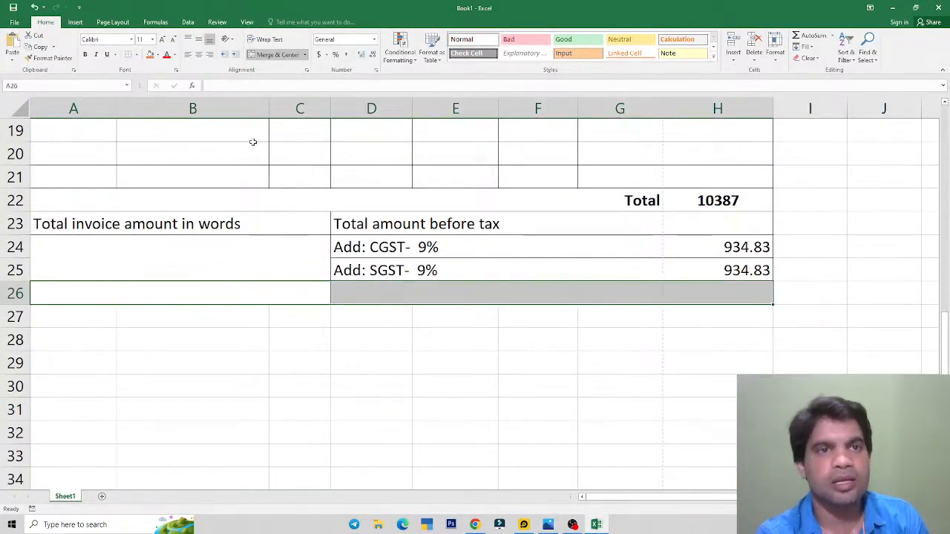
{"action": "left_click", "coordinate": [149, 55]}
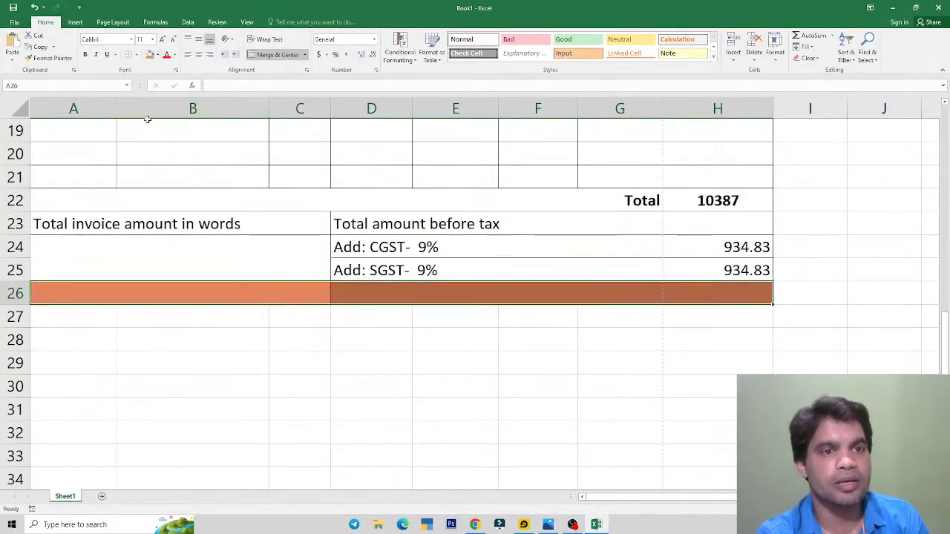
{"action": "left_click", "coordinate": [181, 294]}
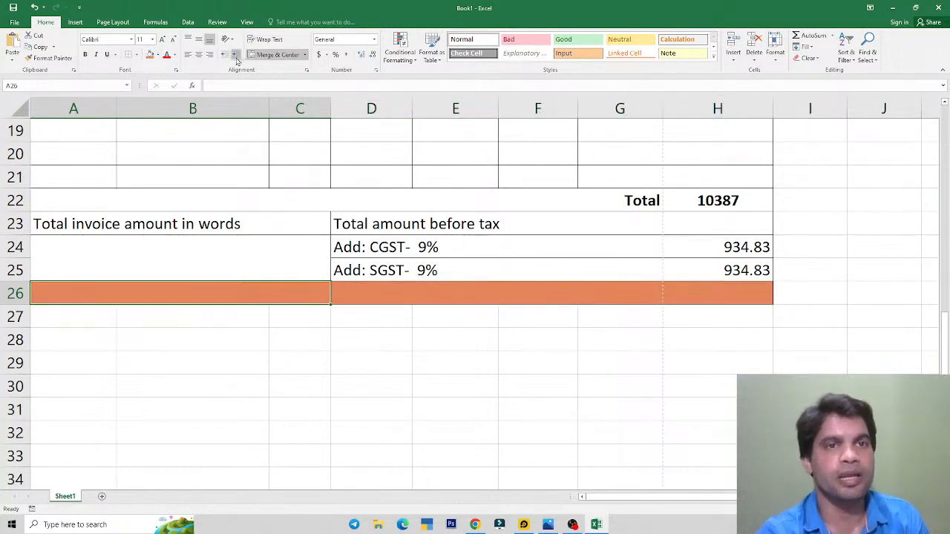
{"action": "type", "text": "Ban"}
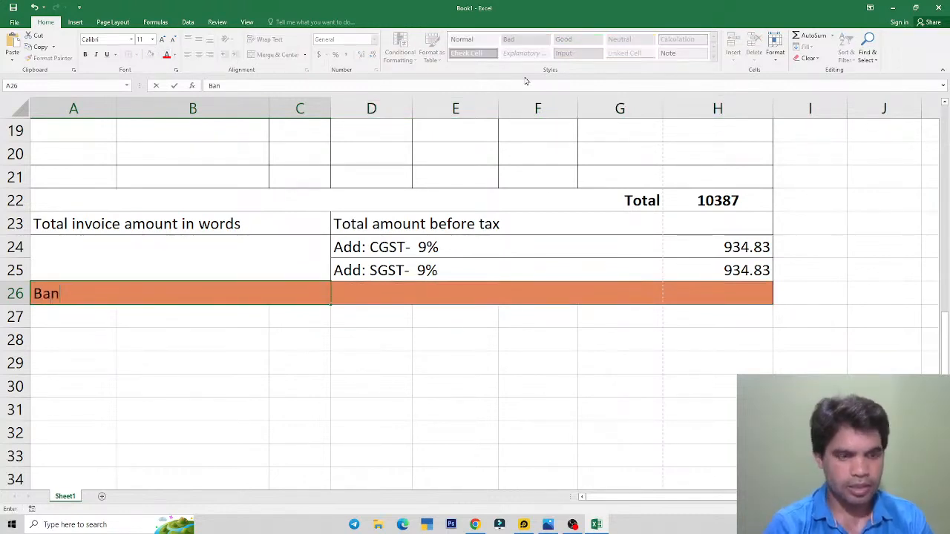
{"action": "type", "text": "k Detail"}
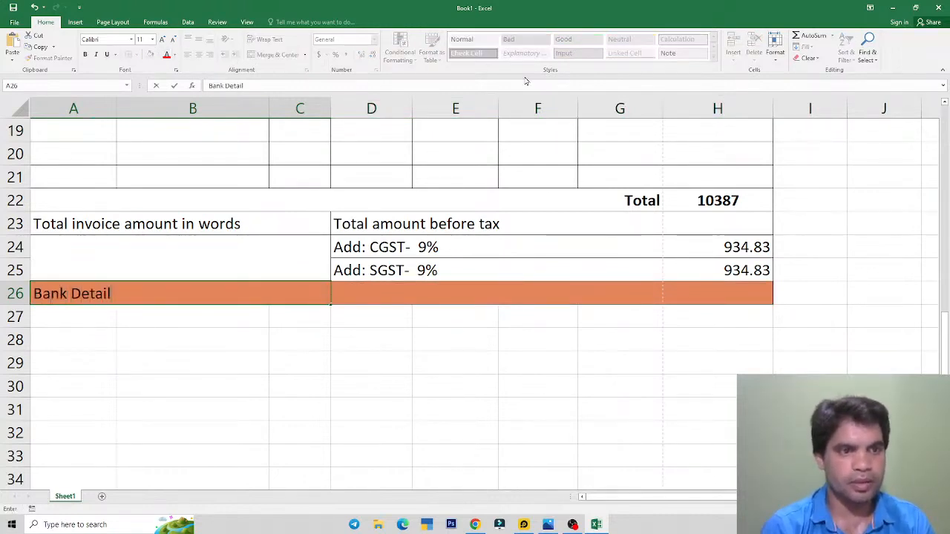
{"action": "type", "text": "s"}
{"action": "key", "text": "Return"}
{"action": "key", "text": "alt+Tab"}
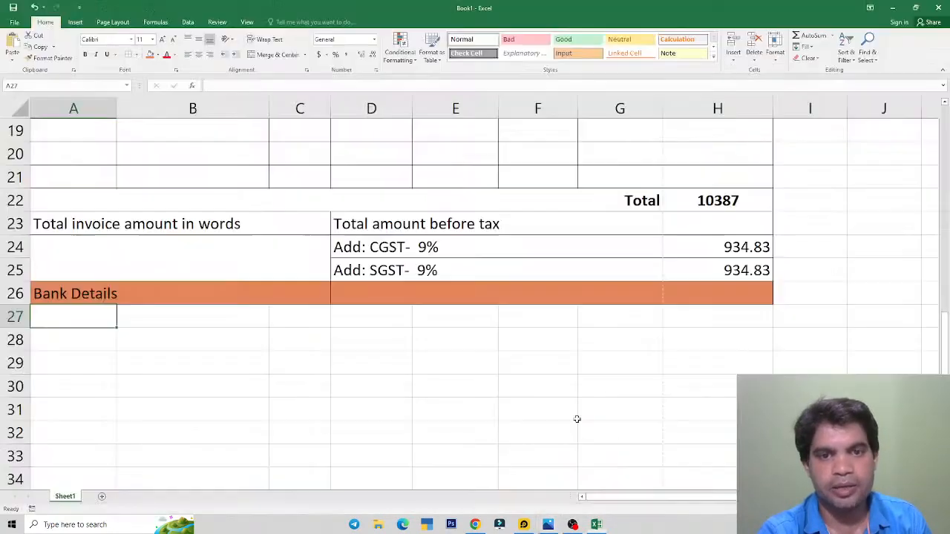
{"action": "key", "text": "alt+Tab"}
Step: Enter 'Grand Total' in the merged cell beside it, right-aligned and bold
{"action": "left_click", "coordinate": [604, 292]}
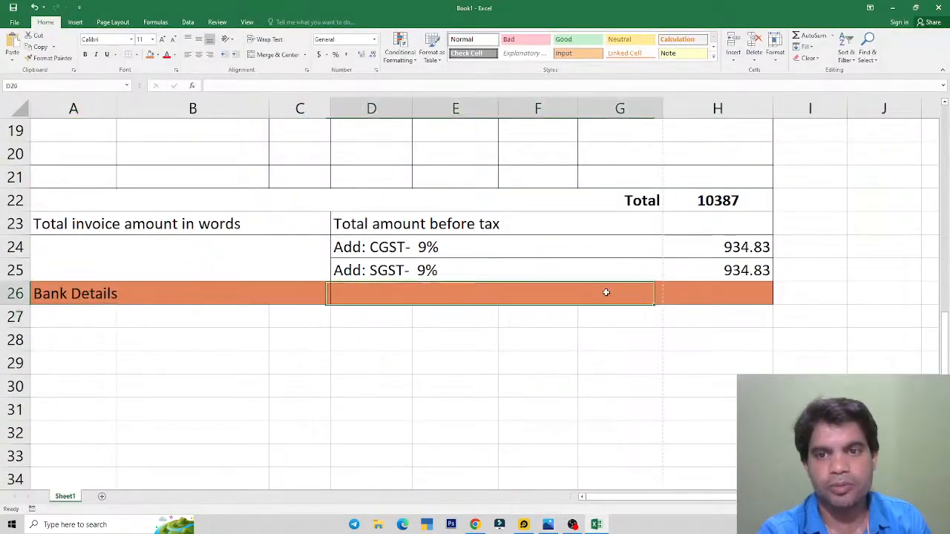
{"action": "type", "text": "Grand Total"}
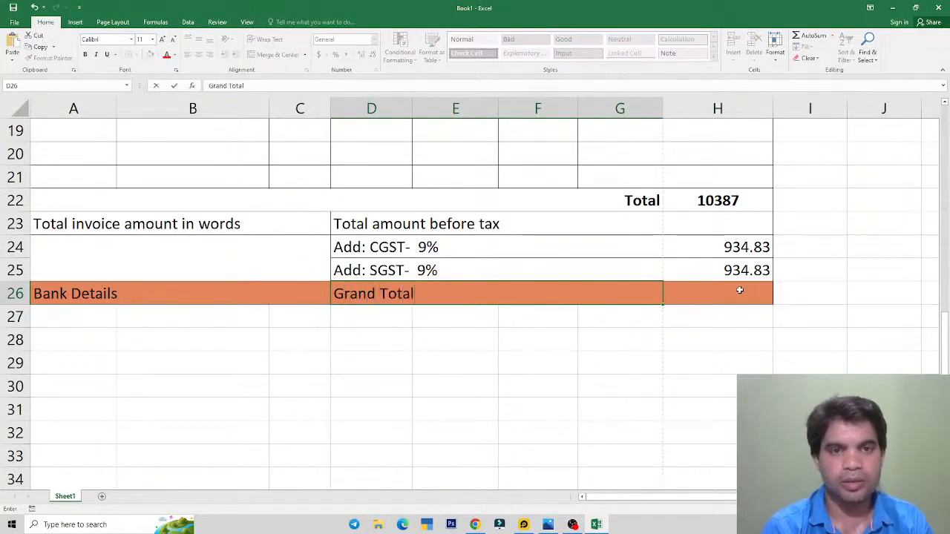
{"action": "key", "text": "Return"}
{"action": "key", "text": "Up"}
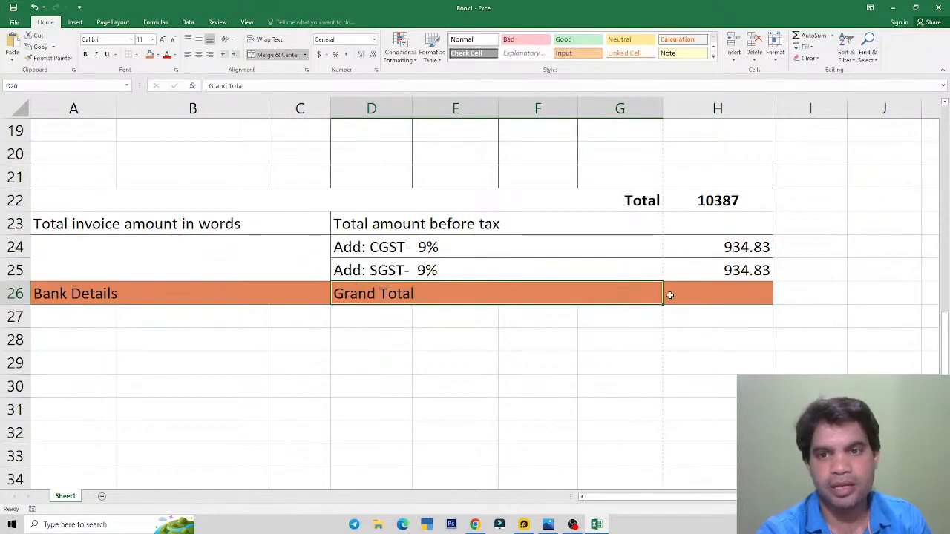
{"action": "left_click", "coordinate": [211, 55]}
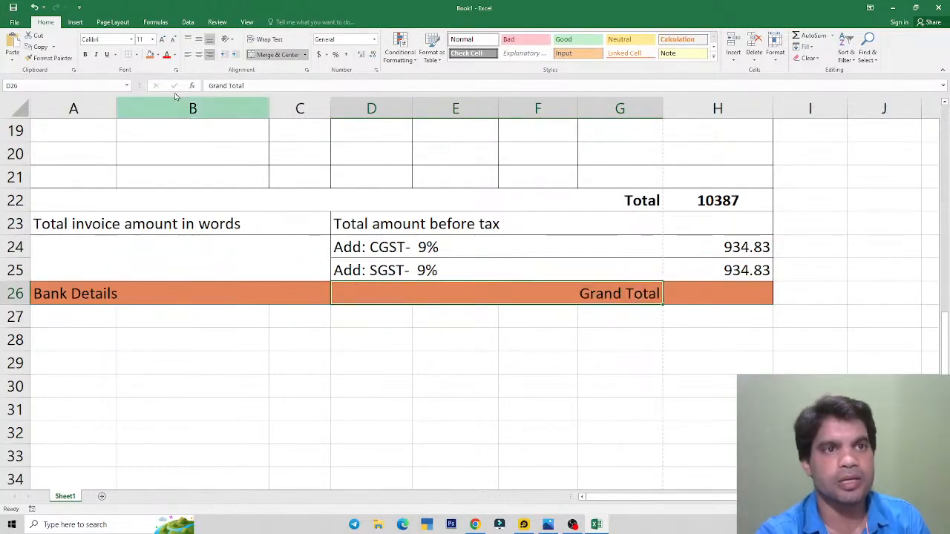
{"action": "left_click", "coordinate": [84, 54]}
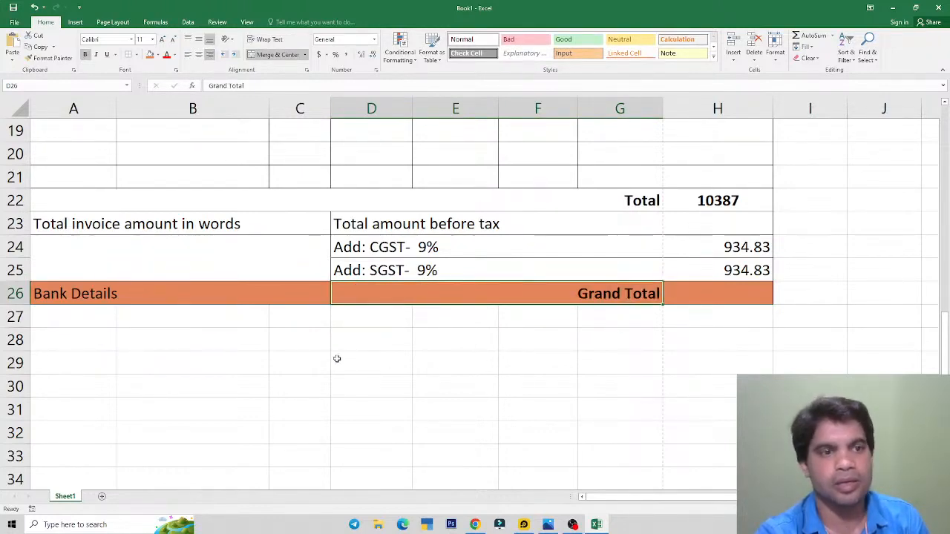
{"action": "key", "text": "alt+Tab"}
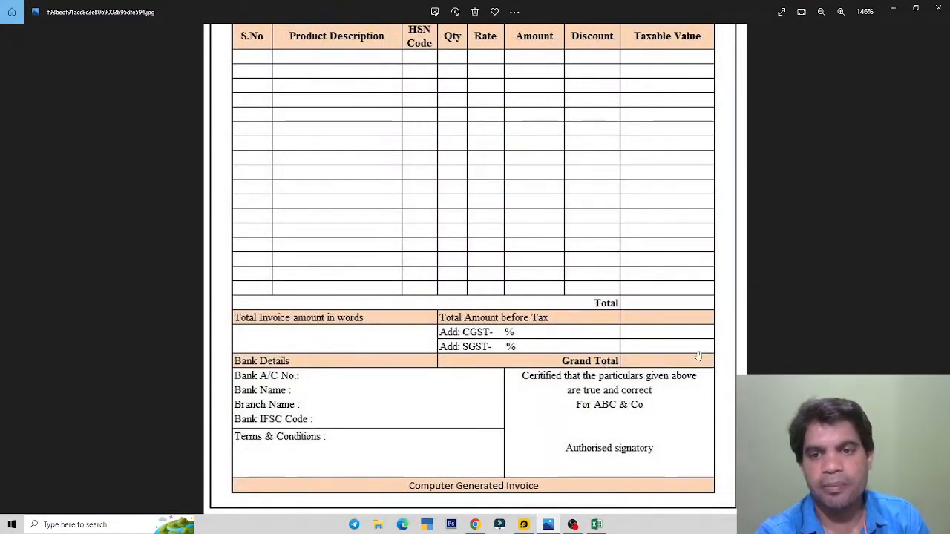
{"action": "key", "text": "alt+Tab"}
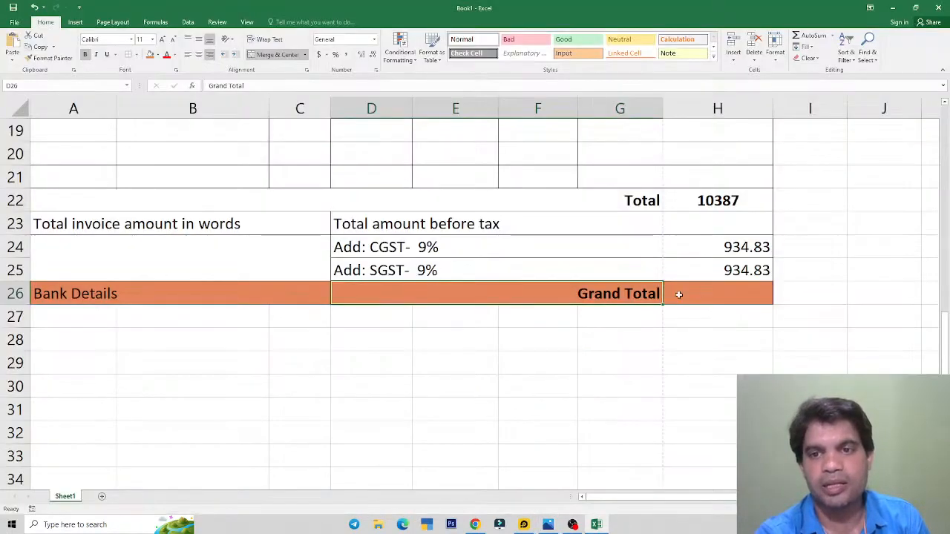
Step: Enter =H22+H24+H25 in H26 so the Grand Total shows 12256.66
{"action": "left_click", "coordinate": [717, 294]}
{"action": "type", "text": "="}
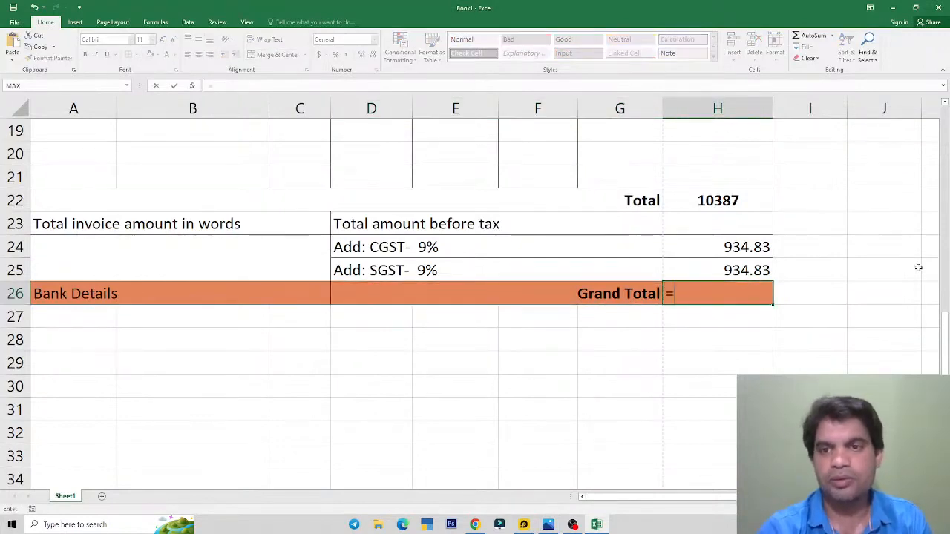
{"action": "left_click", "coordinate": [712, 201]}
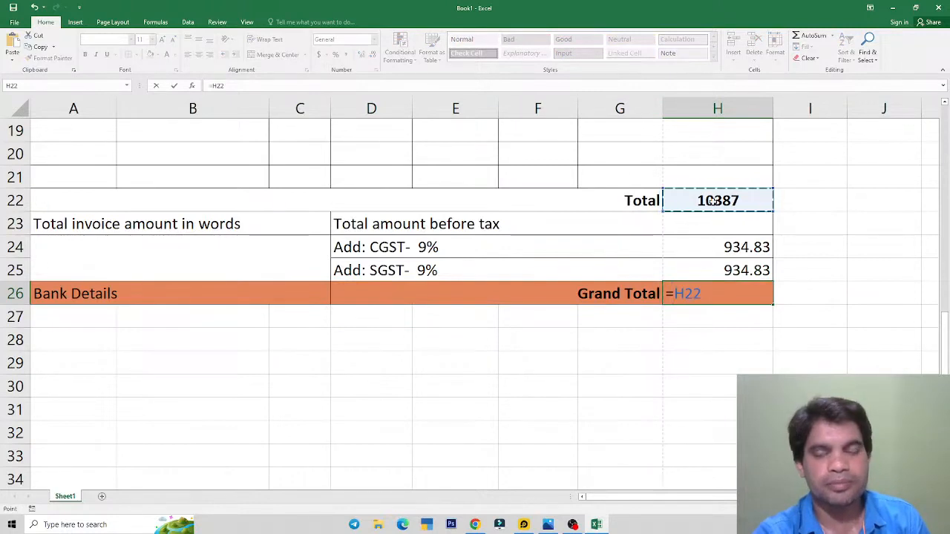
{"action": "type", "text": "+"}
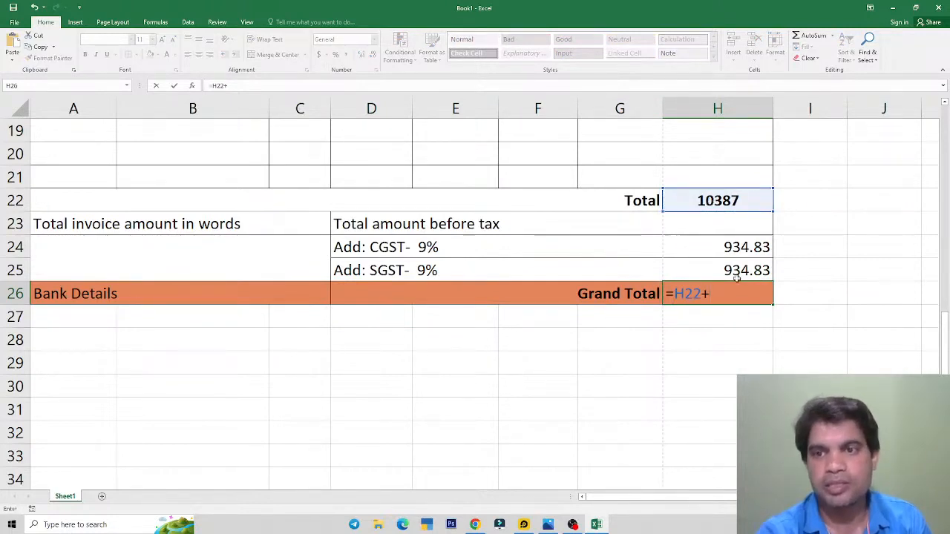
{"action": "left_click", "coordinate": [733, 251]}
{"action": "type", "text": "+"}
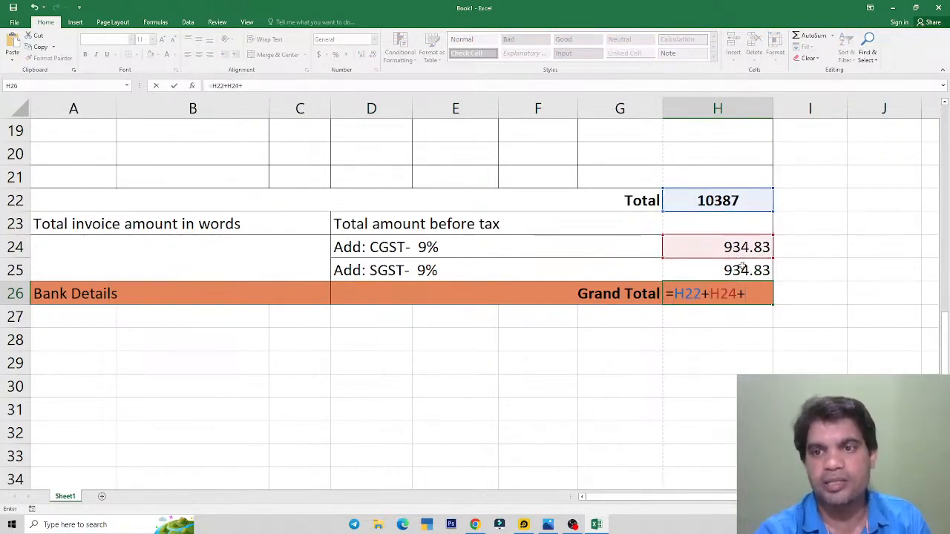
{"action": "left_click", "coordinate": [742, 269]}
{"action": "key", "text": "Return"}
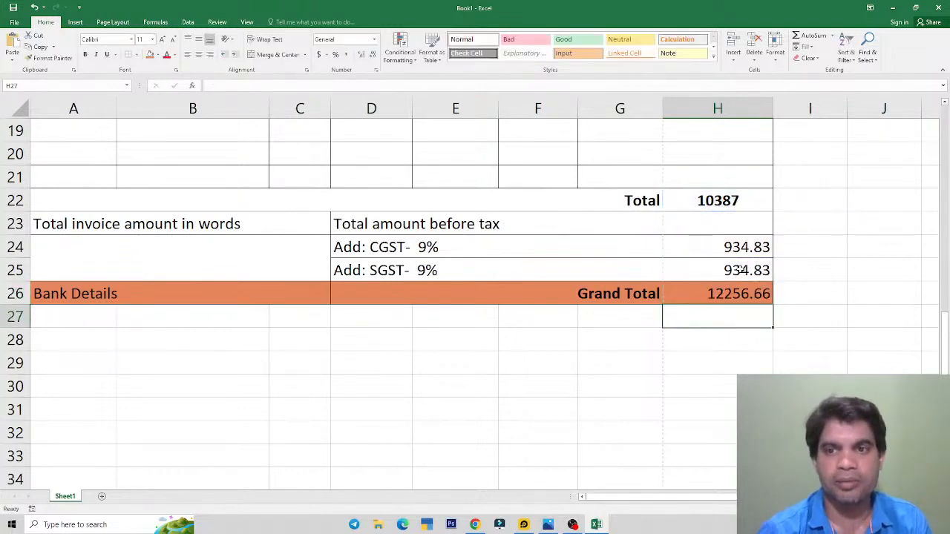
{"action": "key", "text": "Up"}
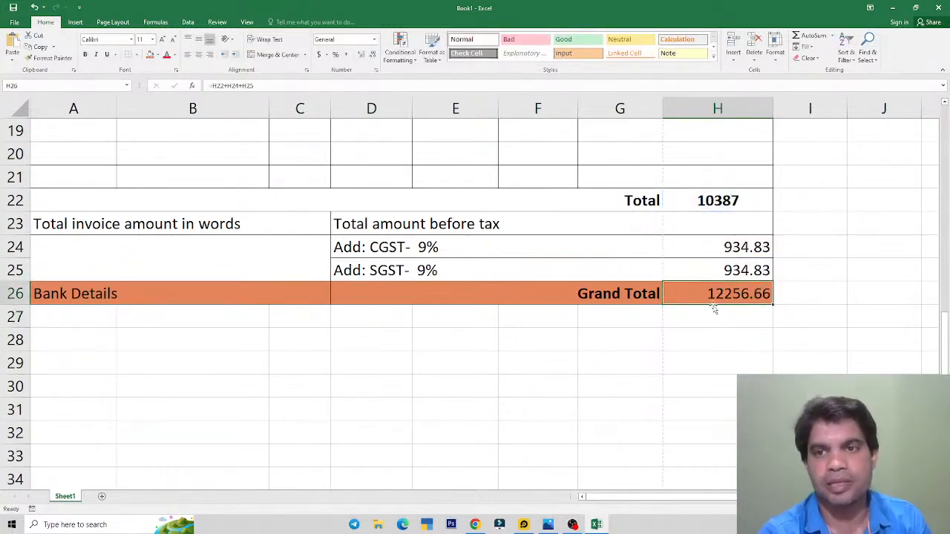
Step: Centre the amounts in H22:H26 and make the Grand Total value bold
{"action": "left_click_drag", "start_coordinate": [711, 202], "coordinate": [711, 292]}
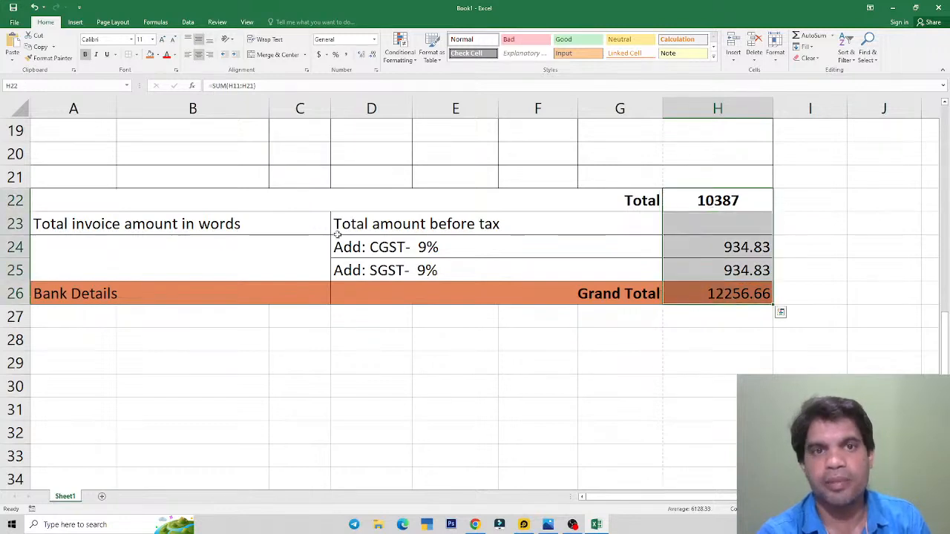
{"action": "left_click", "coordinate": [200, 56]}
{"action": "left_click", "coordinate": [200, 57]}
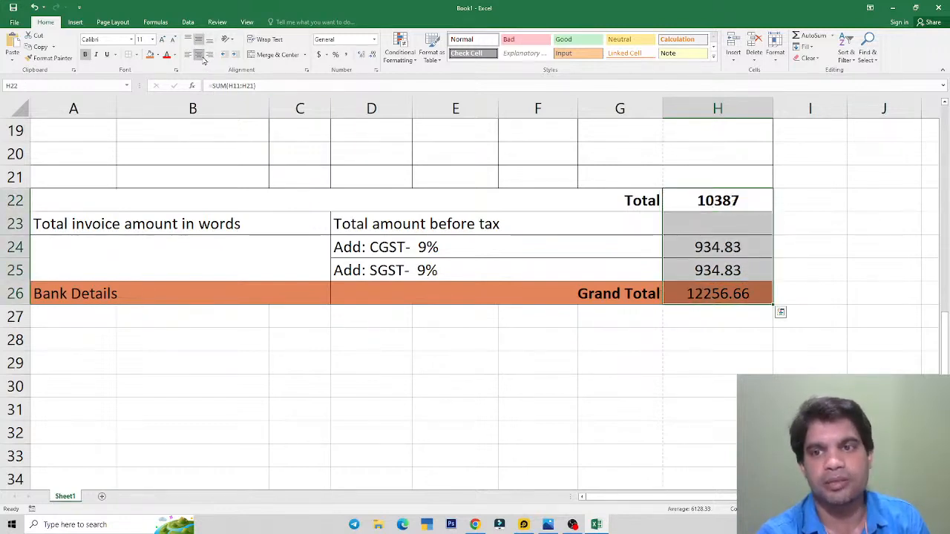
{"action": "left_click", "coordinate": [721, 294]}
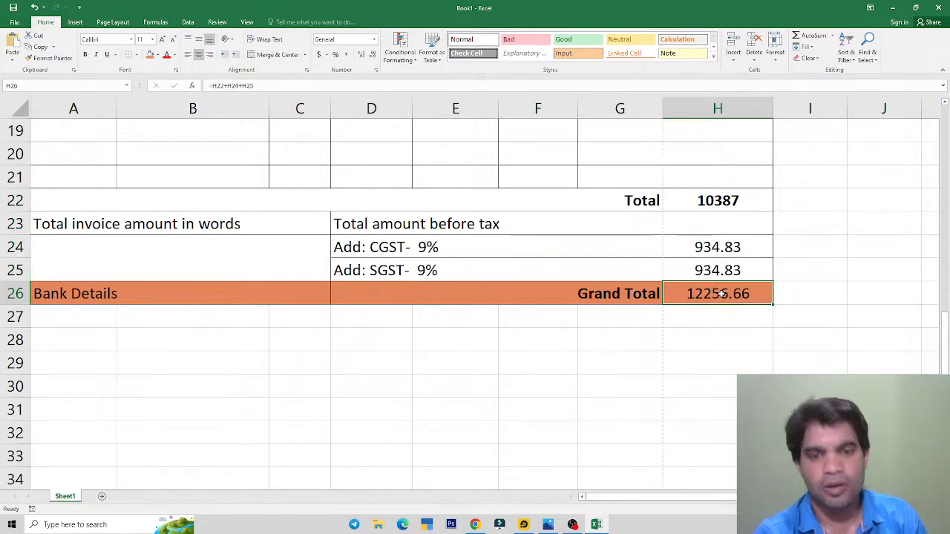
{"action": "key", "text": "ctrl+b"}
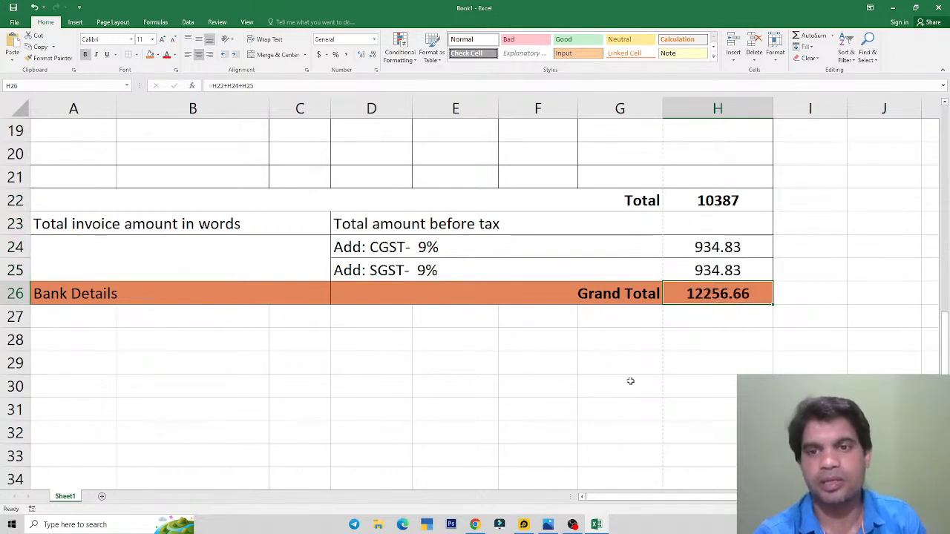
{"action": "left_click", "coordinate": [621, 293]}
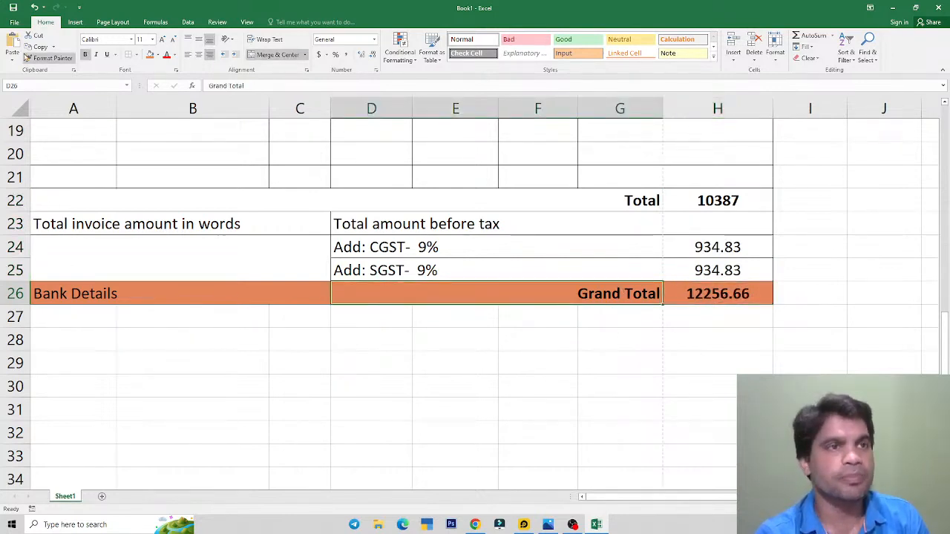
{"action": "left_click", "coordinate": [14, 22]}
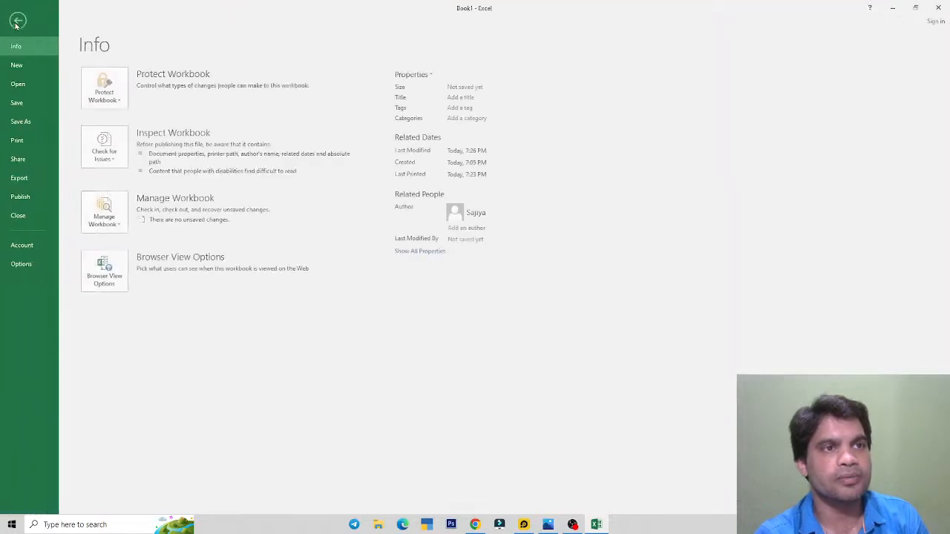
Step: Preview the invoice printout, viewing page 2 of 2 and then page 1 again
{"action": "left_click", "coordinate": [19, 140]}
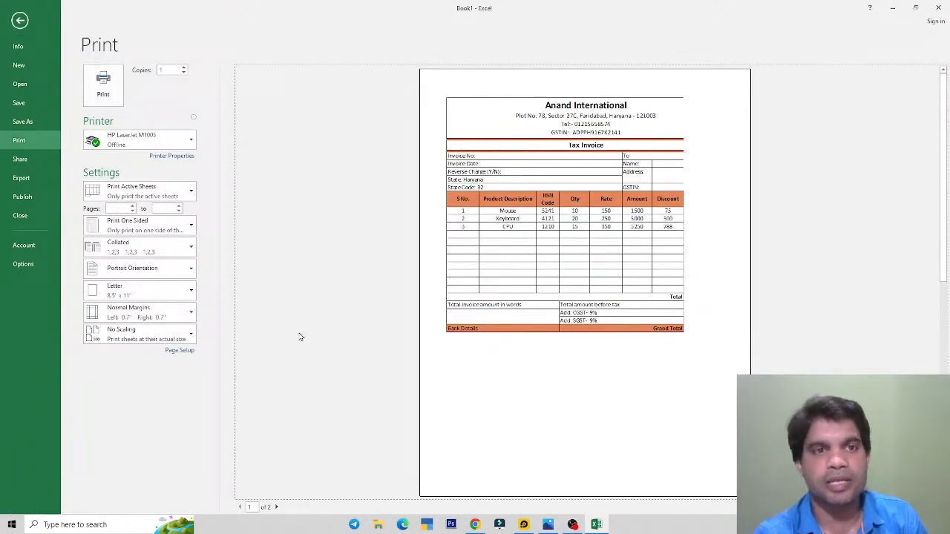
{"action": "left_click", "coordinate": [277, 508]}
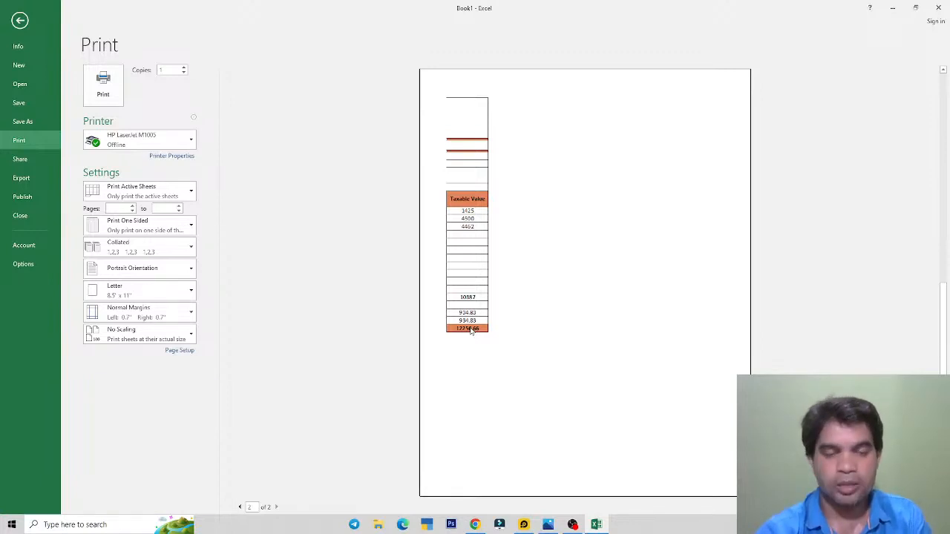
{"action": "left_click", "coordinate": [239, 507]}
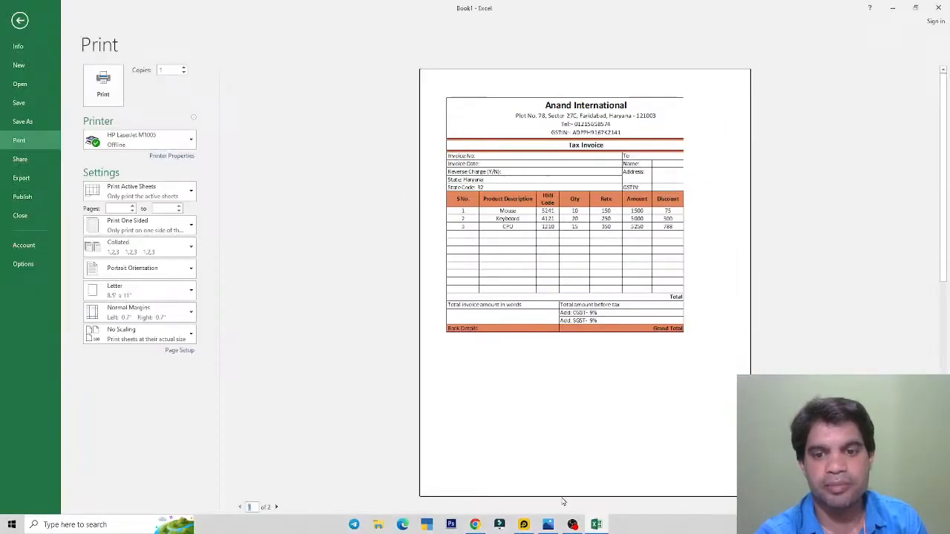
{"action": "left_click", "coordinate": [548, 524]}
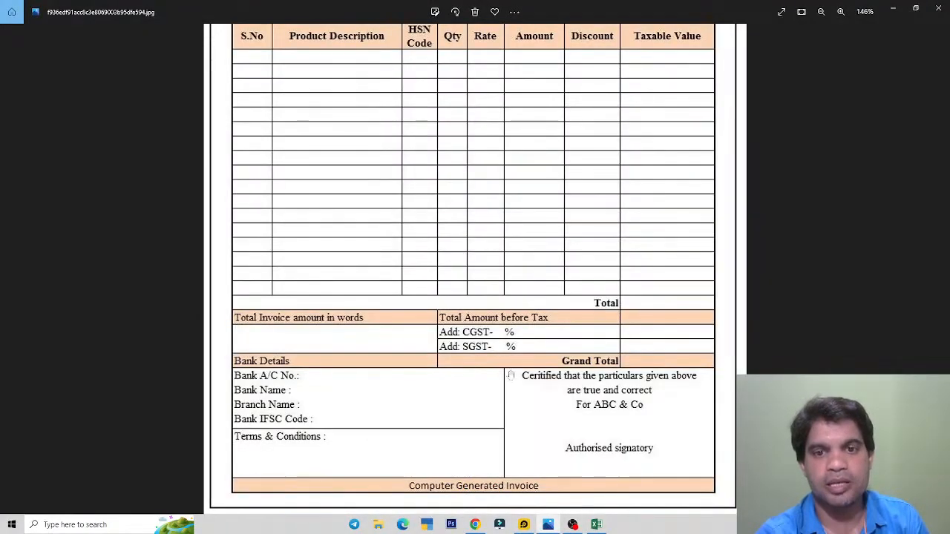
Step: Bring back the reference invoice image showing bank details, terms and signatory block
{"action": "left_click", "coordinate": [596, 525]}
{"action": "key", "text": "alt+Tab"}
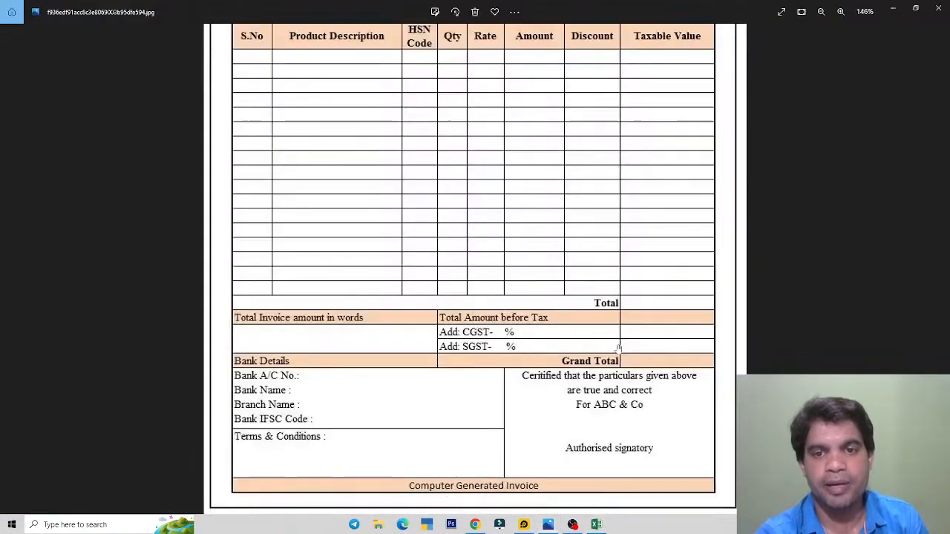
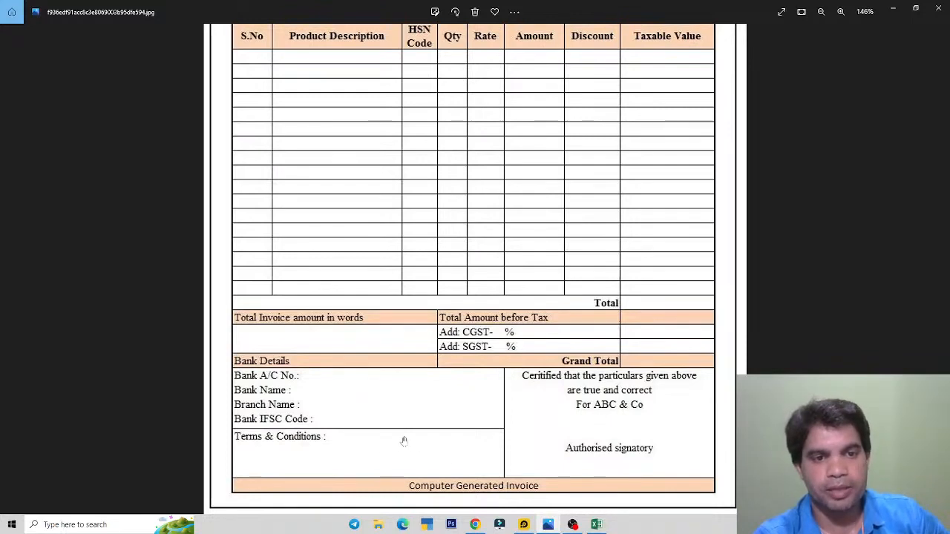
Step: Return from print preview to the worksheet and select rows 27–28 (A27:H28) below Bank Details
{"action": "key", "text": "alt+Tab"}
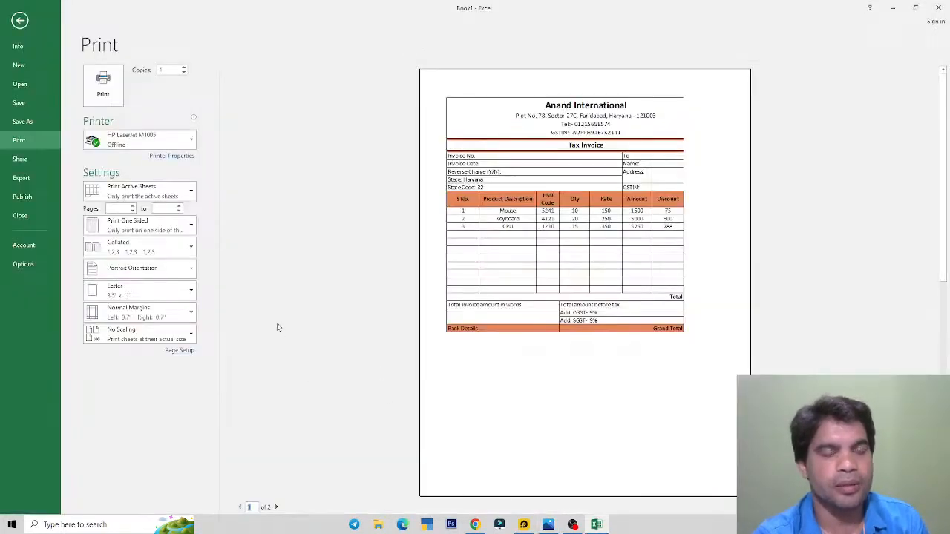
{"action": "key", "text": "alt+Tab"}
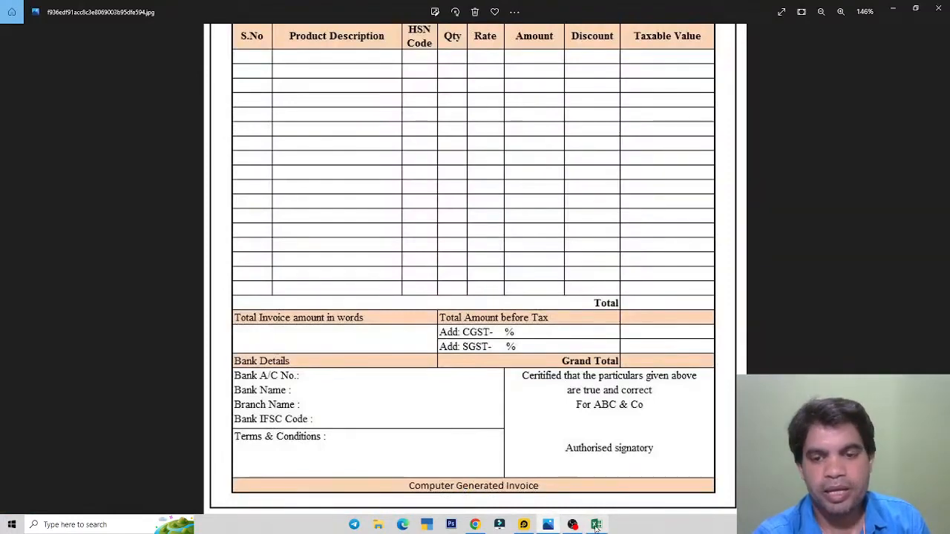
{"action": "left_click", "coordinate": [596, 525]}
{"action": "left_click", "coordinate": [14, 14]}
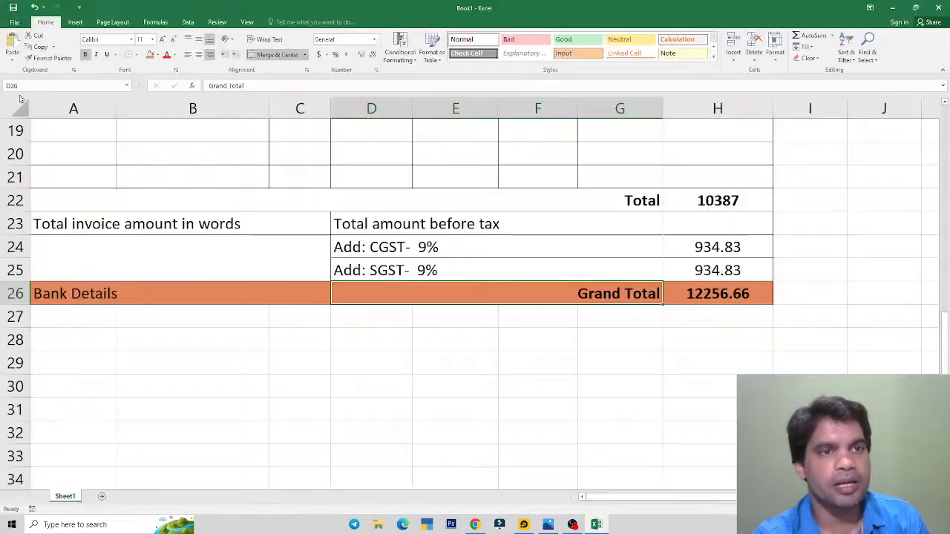
{"action": "left_click", "coordinate": [275, 296]}
{"action": "scroll", "coordinate": [312, 297], "scroll_direction": "down", "scroll_amount": 2}
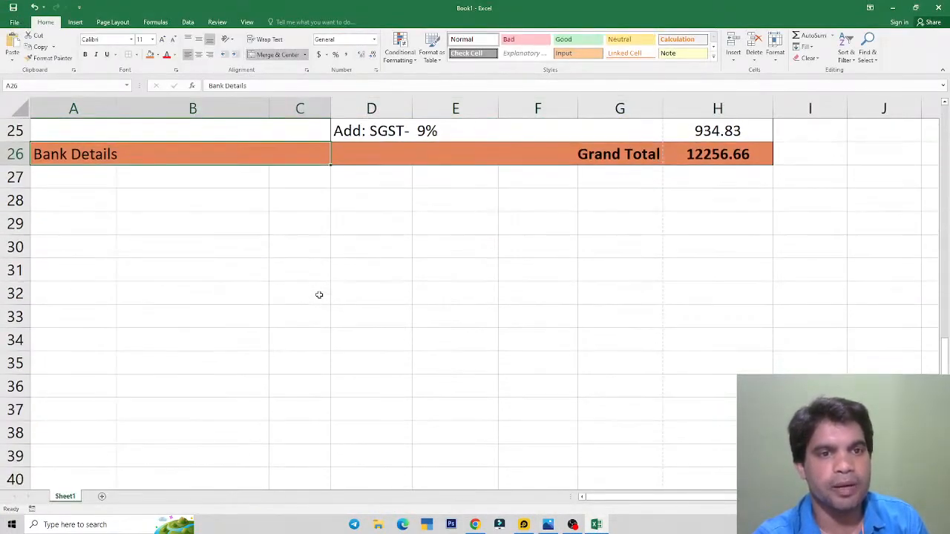
{"action": "left_click_drag", "start_coordinate": [67, 176], "coordinate": [668, 201]}
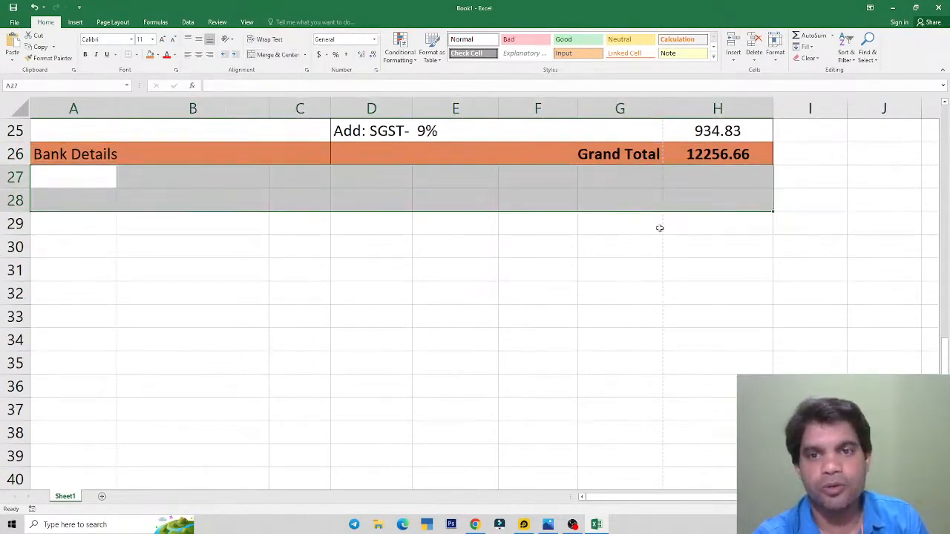
Step: Apply All Borders to A27:H28
{"action": "key", "text": "alt+Tab"}
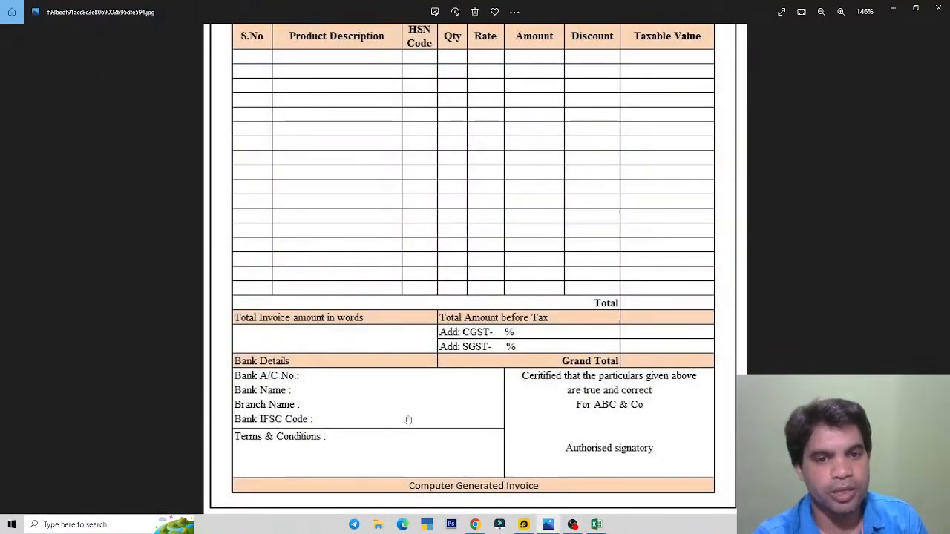
{"action": "key", "text": "alt+Tab"}
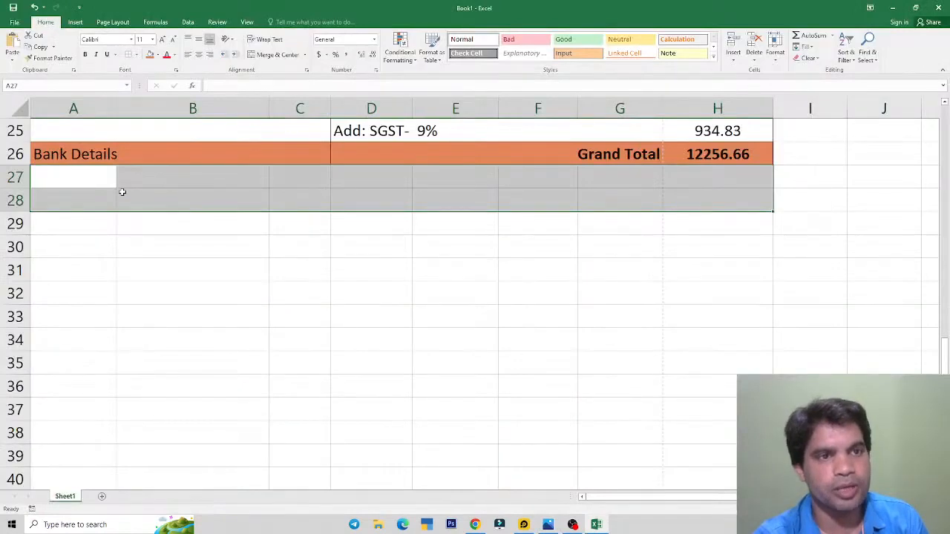
{"action": "left_click", "coordinate": [137, 55]}
{"action": "left_click", "coordinate": [155, 138]}
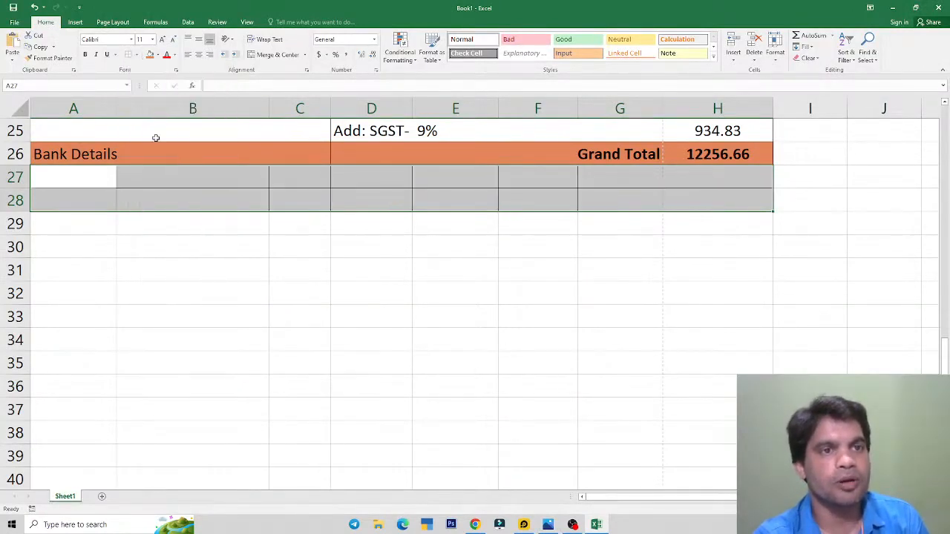
{"action": "left_click", "coordinate": [306, 277]}
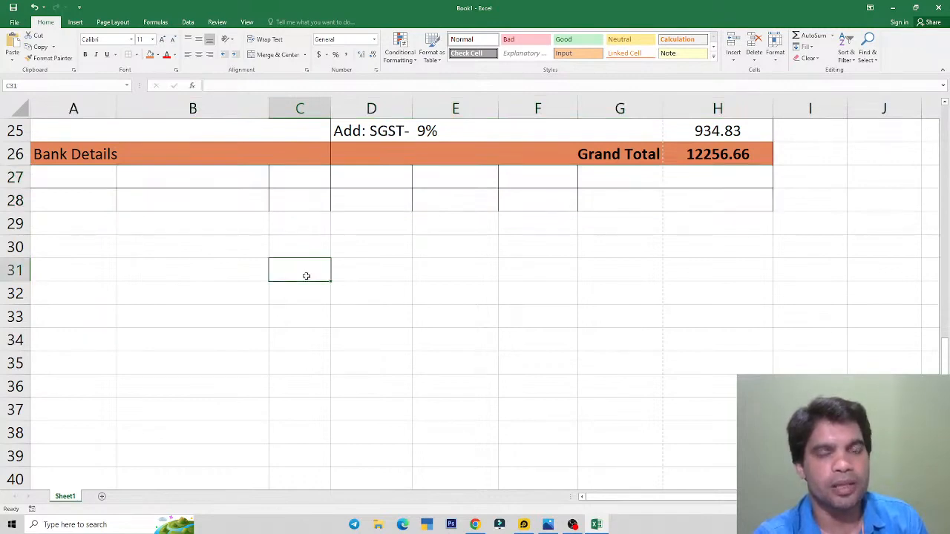
Step: Merge A27:E27 and A28:E28 row by row with Merge Across
{"action": "key", "text": "alt+Tab"}
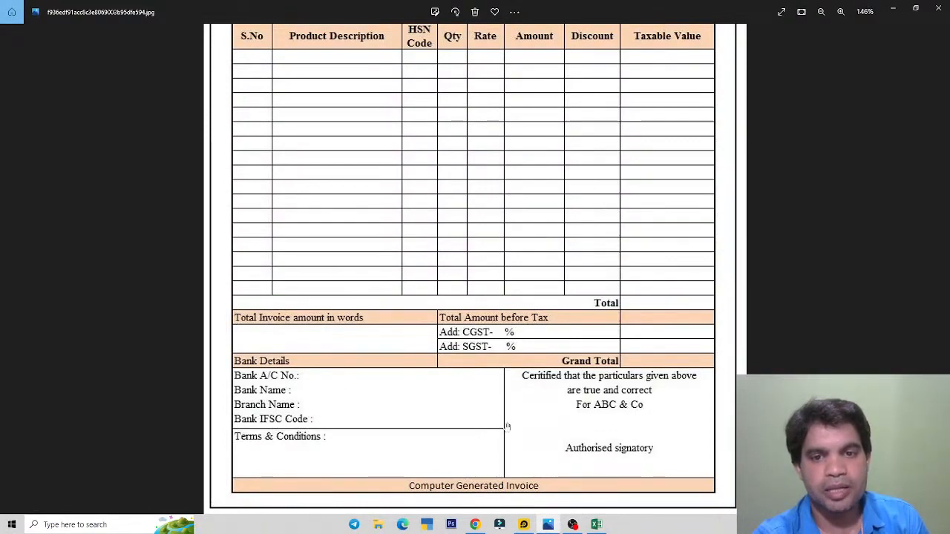
{"action": "key", "text": "alt+Tab"}
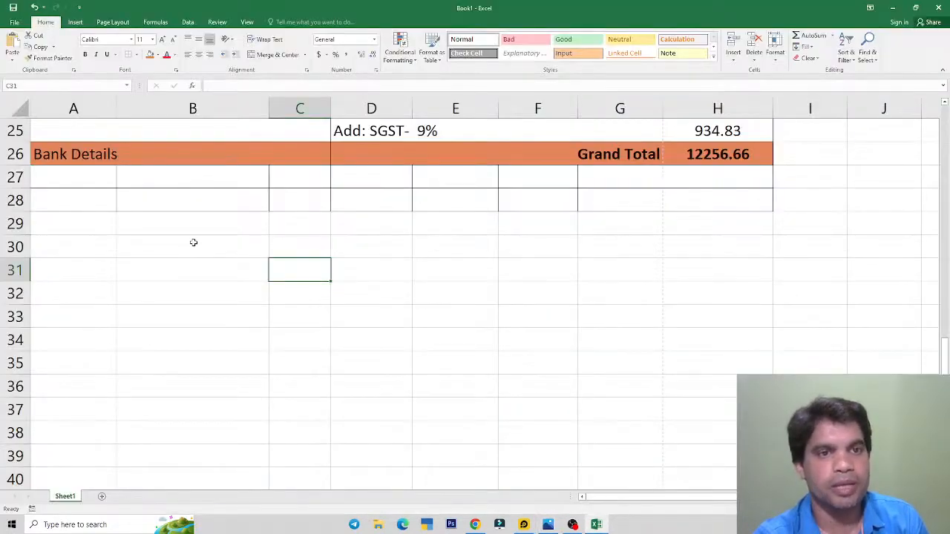
{"action": "left_click_drag", "start_coordinate": [100, 179], "coordinate": [277, 176]}
{"action": "left_click_drag", "start_coordinate": [430, 178], "coordinate": [433, 196]}
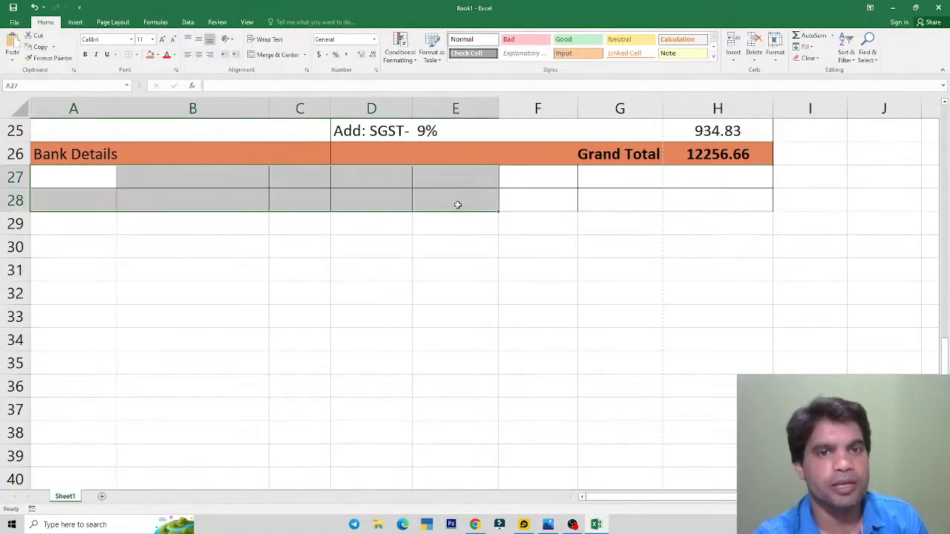
{"action": "left_click", "coordinate": [304, 55]}
{"action": "left_click", "coordinate": [280, 79]}
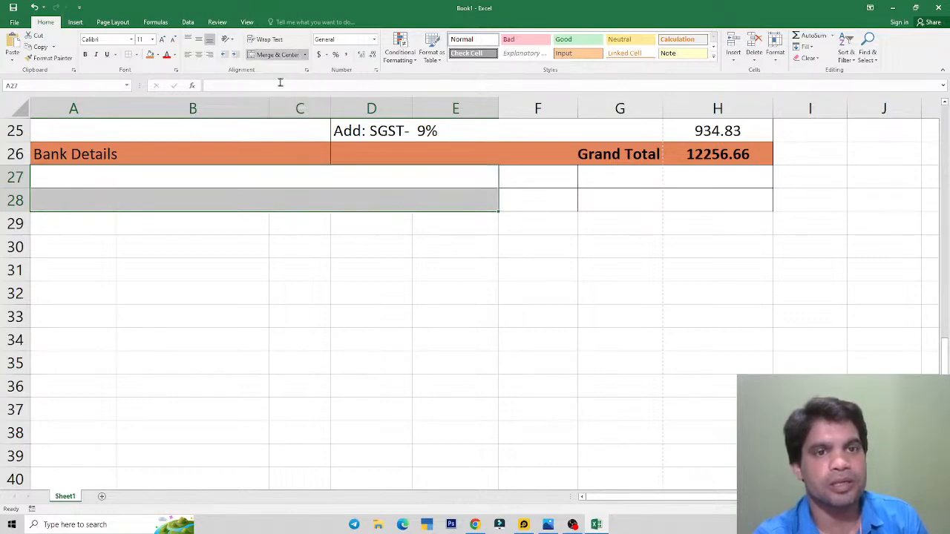
Step: Merge F27:H28 into one certification block
{"action": "key", "text": "alt+Tab"}
{"action": "key", "text": "alt+Tab"}
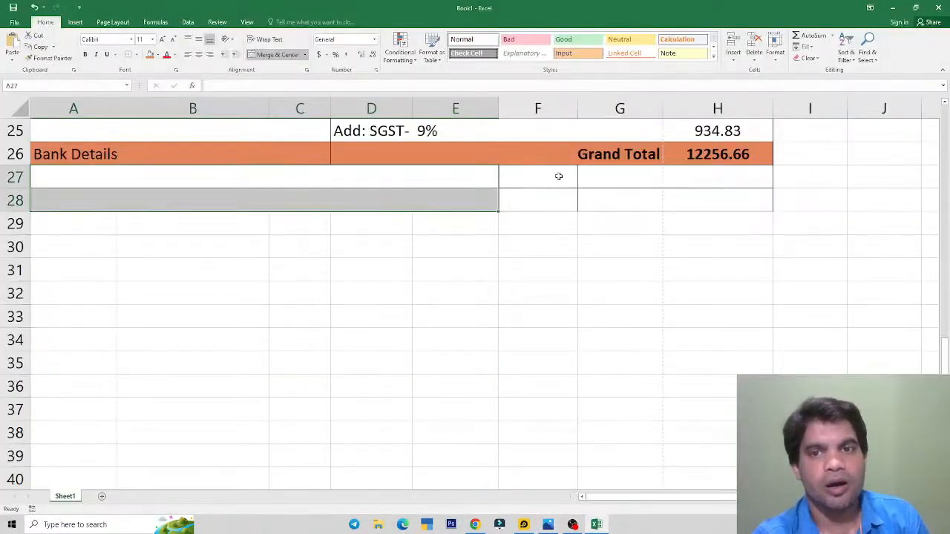
{"action": "key", "text": "alt+Tab"}
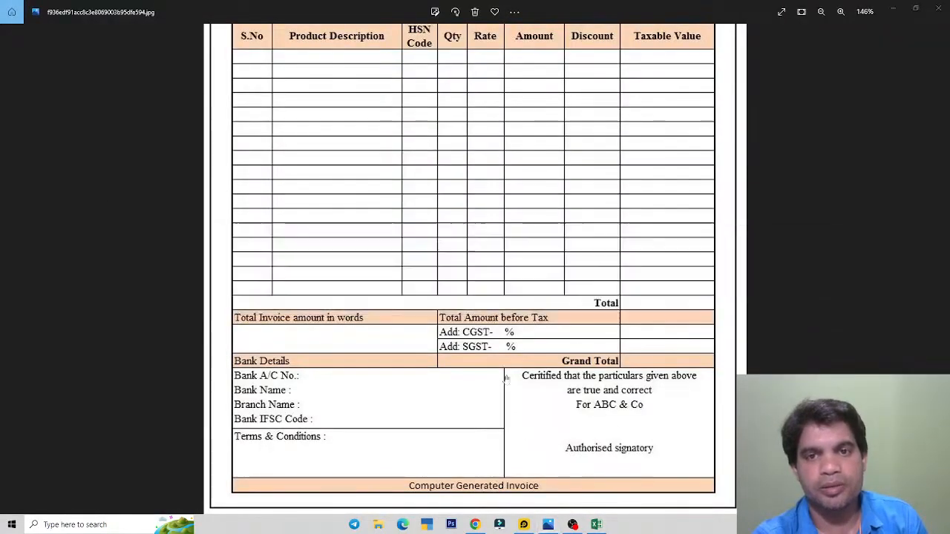
{"action": "key", "text": "alt+Tab"}
{"action": "left_click_drag", "start_coordinate": [581, 179], "coordinate": [687, 198]}
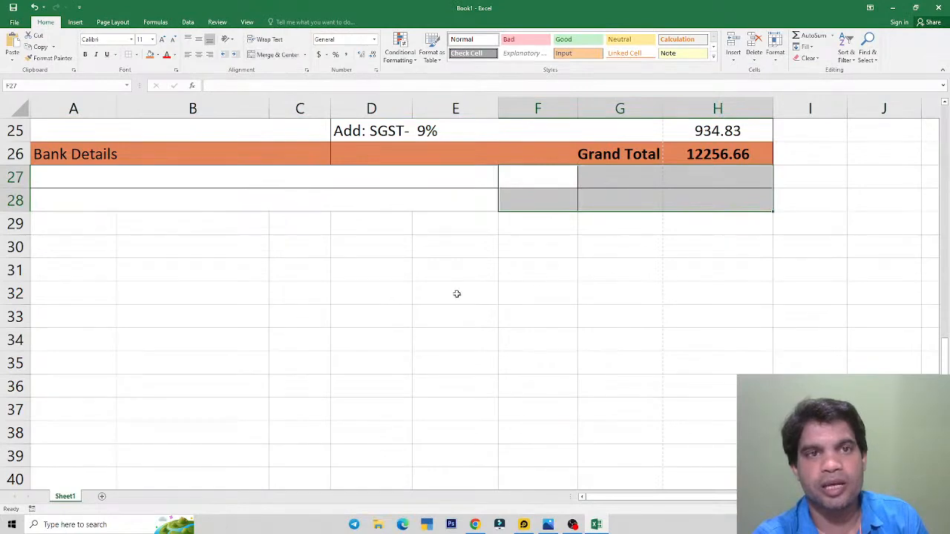
{"action": "left_click", "coordinate": [273, 58]}
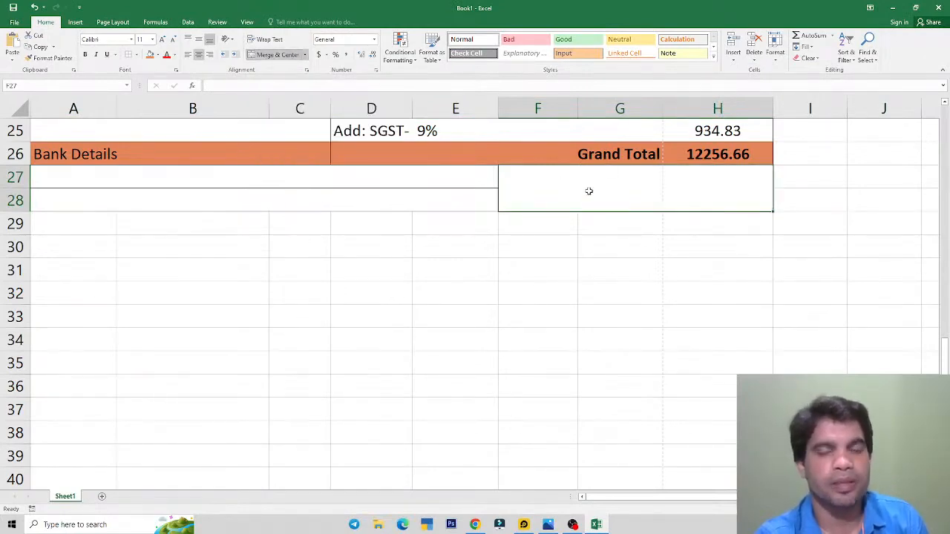
{"action": "left_click_drag", "start_coordinate": [312, 176], "coordinate": [313, 196]}
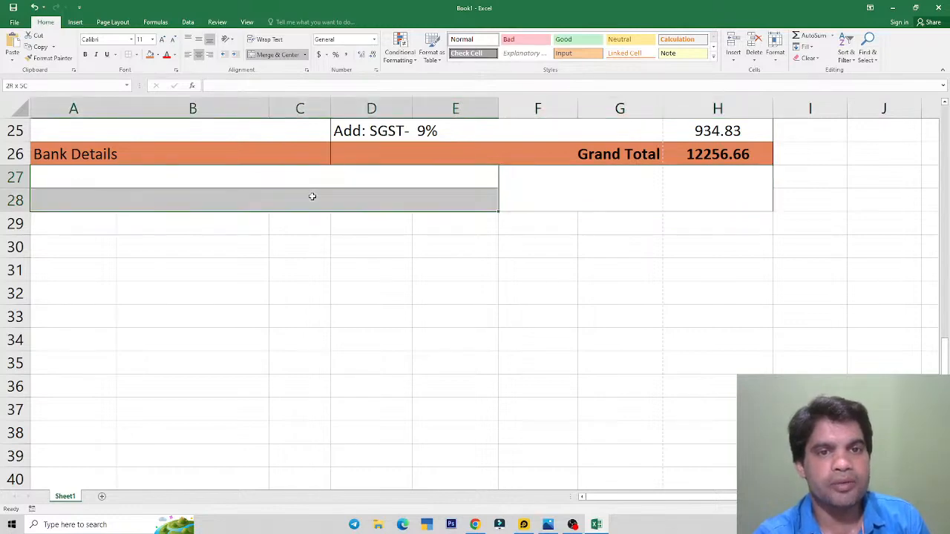
Step: Make rows 27 and 28 taller, to about 40.50
{"action": "key", "text": "alt+Tab"}
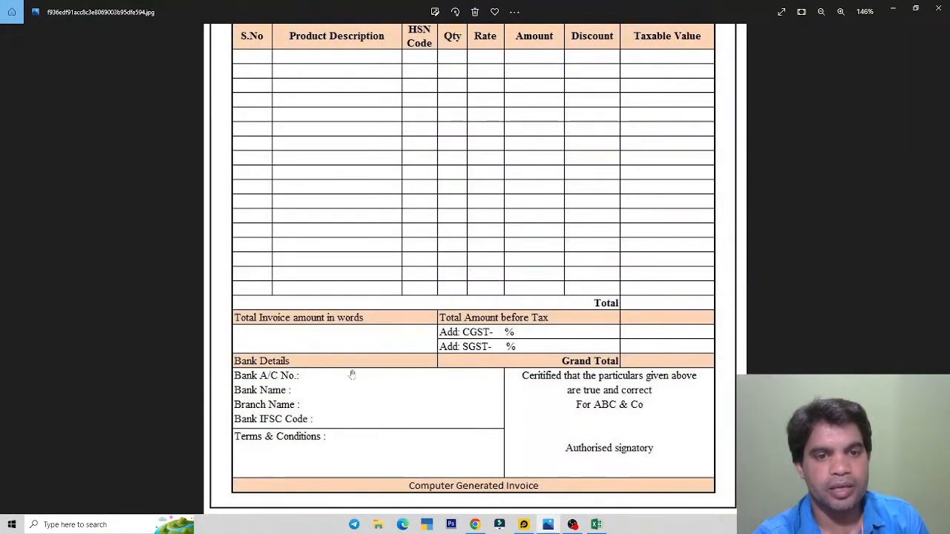
{"action": "key", "text": "alt+Tab"}
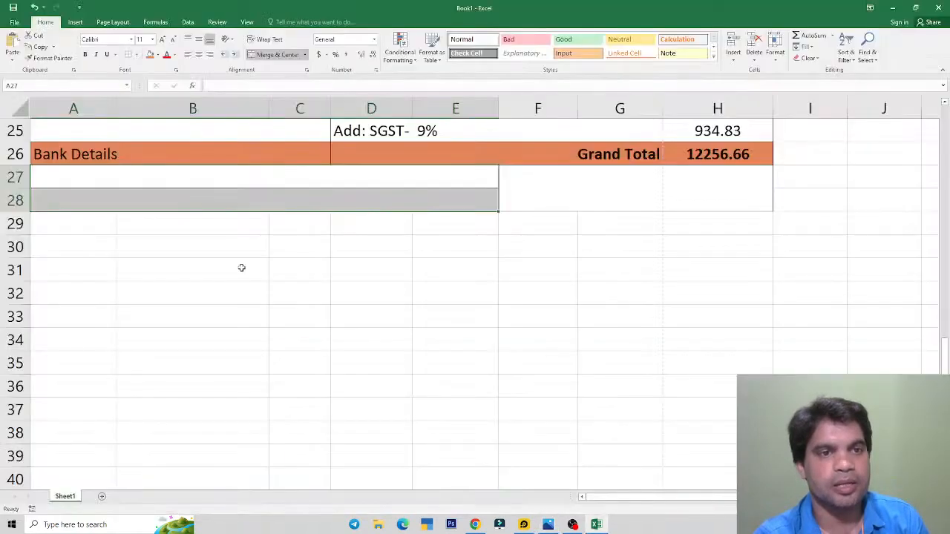
{"action": "left_click", "coordinate": [51, 181]}
{"action": "left_click_drag", "start_coordinate": [16, 189], "coordinate": [20, 285]}
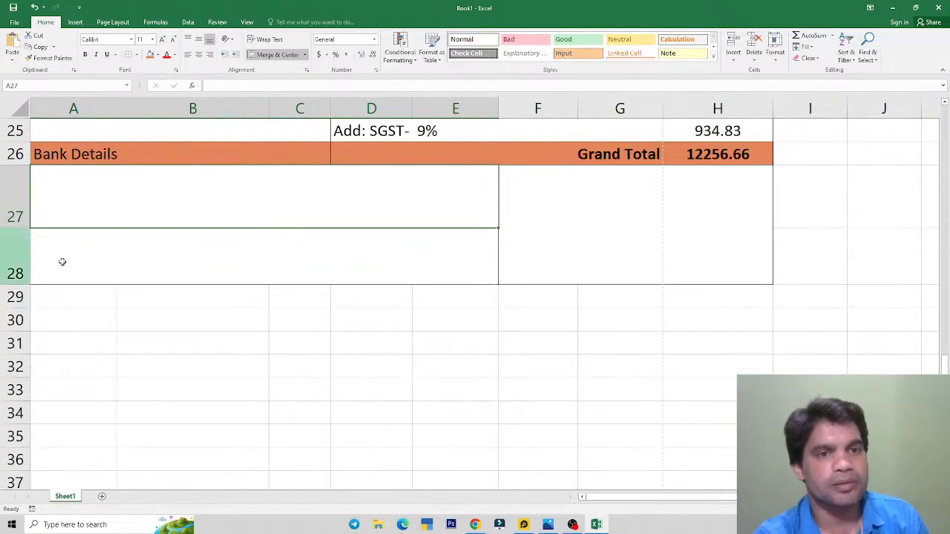
{"action": "left_click", "coordinate": [321, 354]}
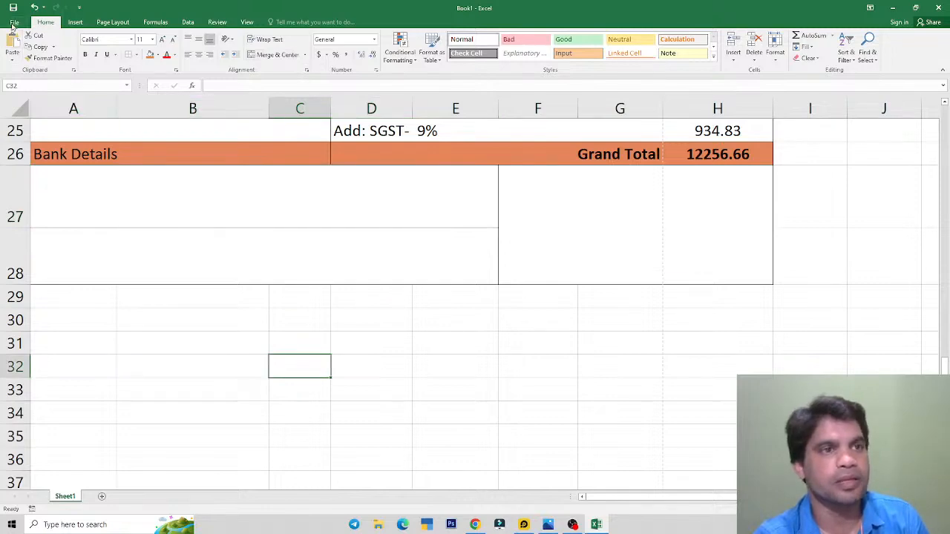
Step: Check the invoice in print preview, then return to the merged blocks on the sheet
{"action": "left_click", "coordinate": [13, 23]}
{"action": "left_click", "coordinate": [19, 140]}
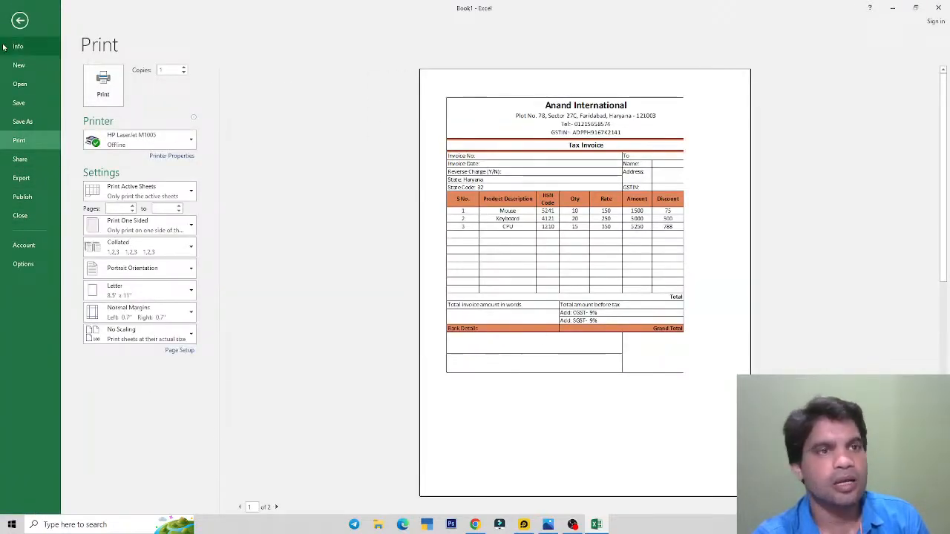
{"action": "left_click", "coordinate": [20, 21]}
{"action": "left_click", "coordinate": [541, 279]}
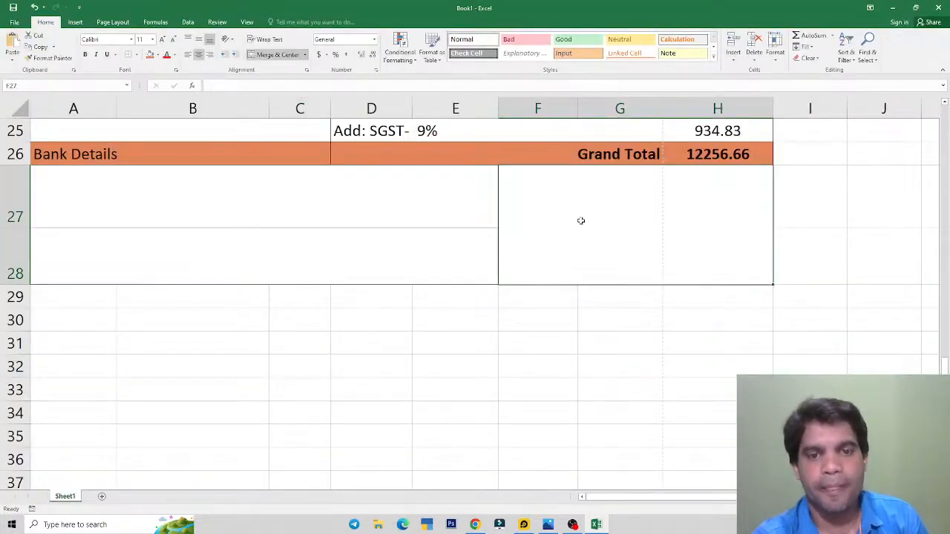
{"action": "left_click", "coordinate": [338, 273]}
{"action": "scroll", "coordinate": [337, 271], "scroll_direction": "up", "scroll_amount": 1}
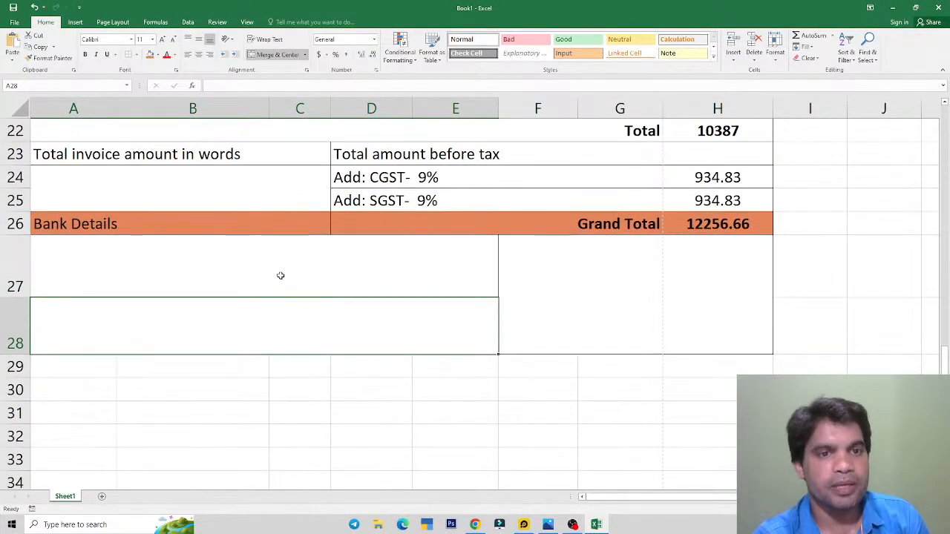
Step: Increase the heights of rows 27 and 28 further for the bank details area
{"action": "left_click", "coordinate": [277, 275]}
{"action": "key", "text": "alt+Tab"}
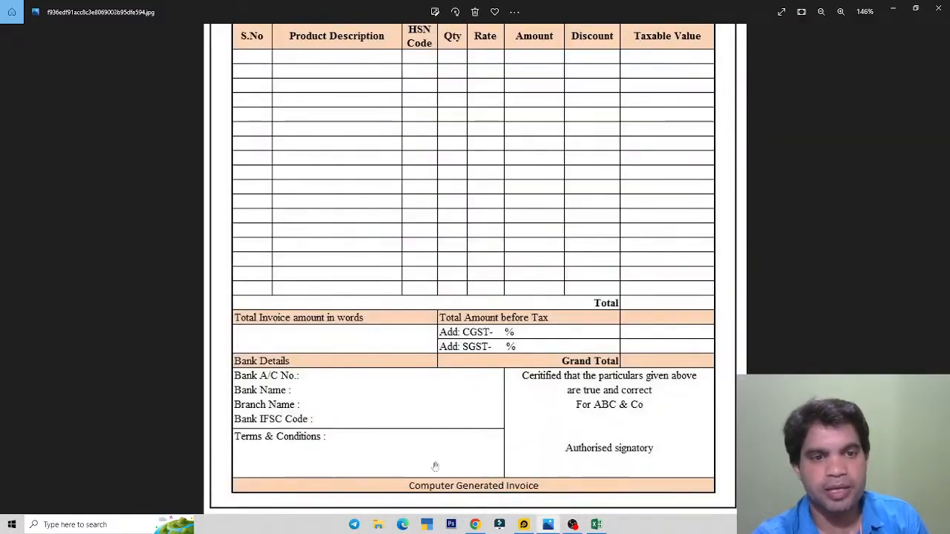
{"action": "key", "text": "alt+Tab"}
{"action": "left_click_drag", "start_coordinate": [15, 296], "coordinate": [15, 323]}
{"action": "left_click_drag", "start_coordinate": [16, 380], "coordinate": [21, 397]}
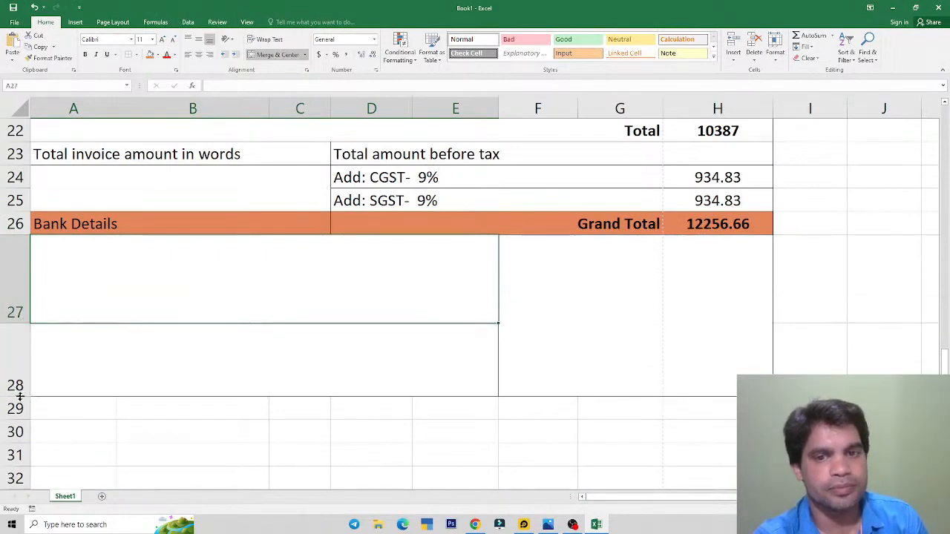
{"action": "left_click", "coordinate": [624, 334]}
Step: Cancel a test entry in merged A27 and set it to top alignment
{"action": "key", "text": "alt+Tab"}
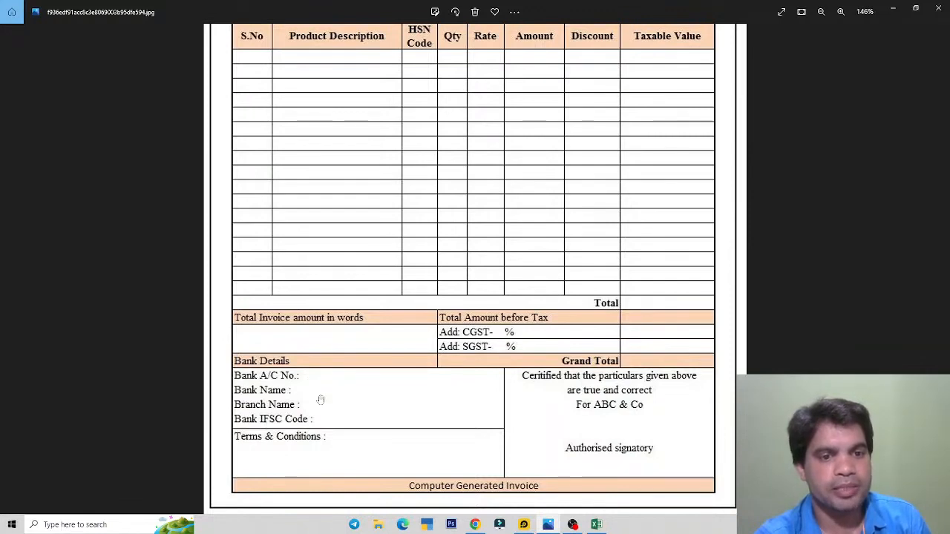
{"action": "key", "text": "alt+Tab"}
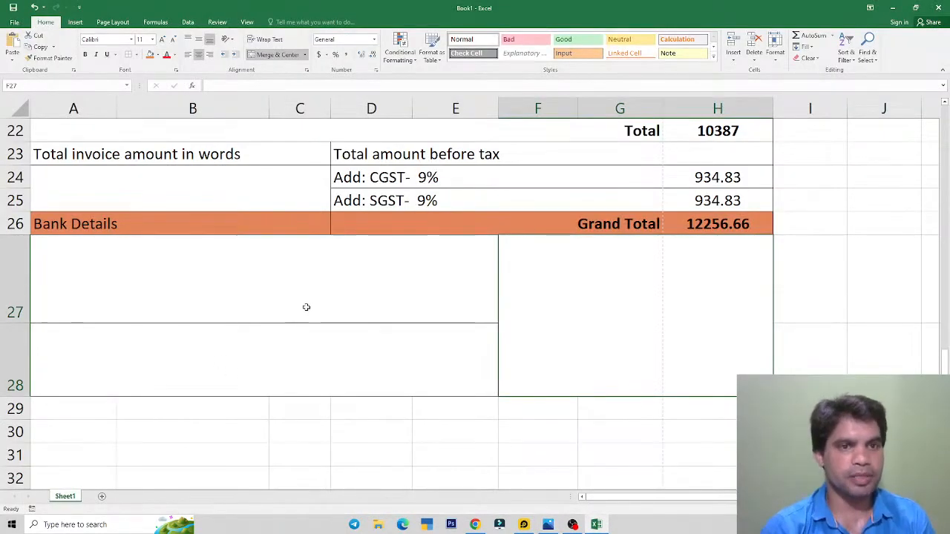
{"action": "left_click", "coordinate": [221, 276]}
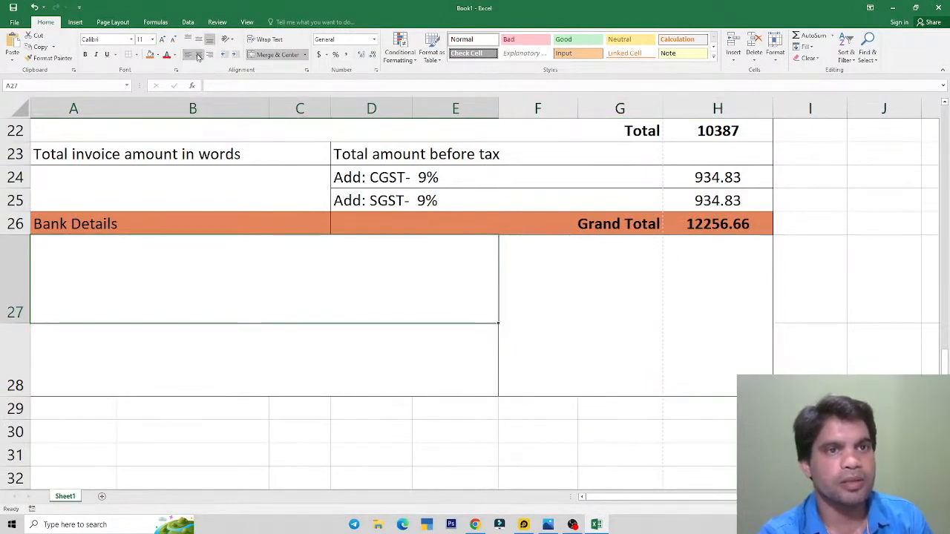
{"action": "type", "text": "ghghgh"}
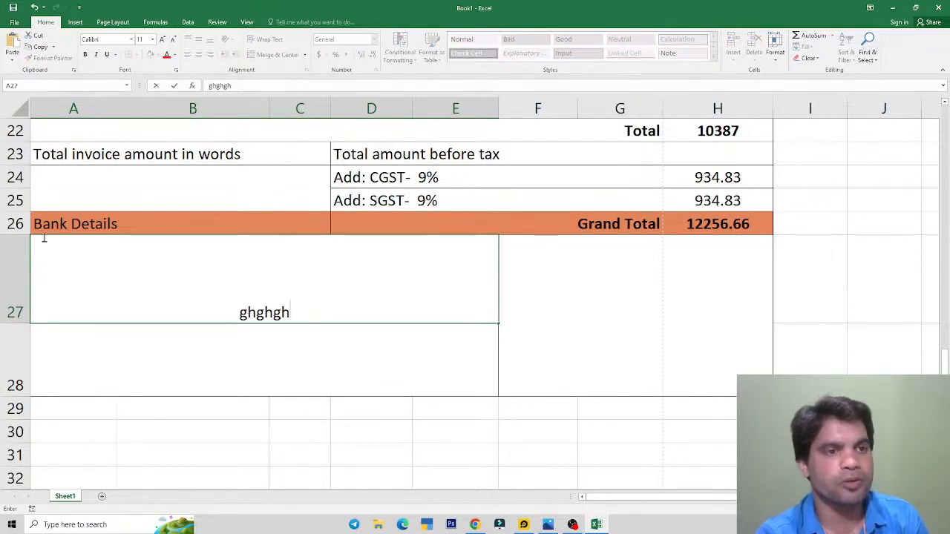
{"action": "key", "text": "alt+Tab"}
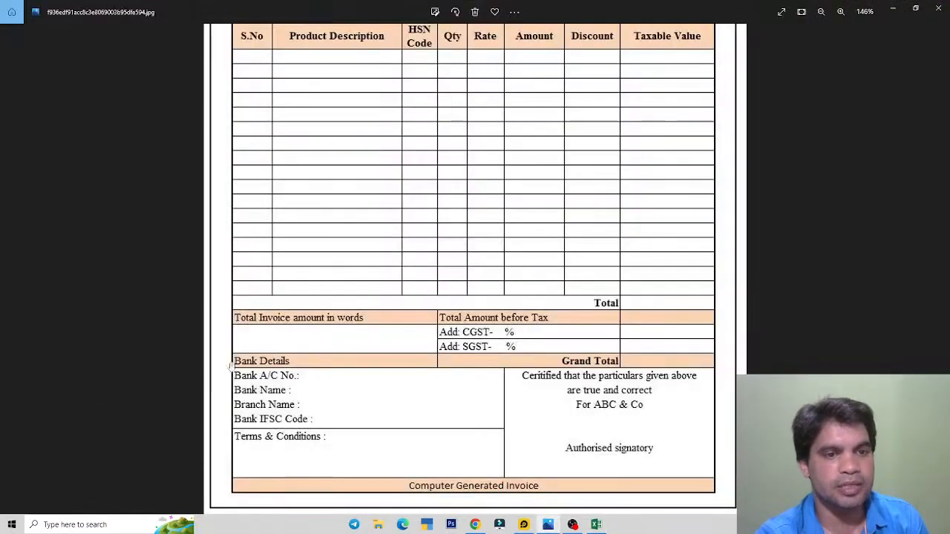
{"action": "key", "text": "alt+Tab"}
{"action": "key", "text": "Escape"}
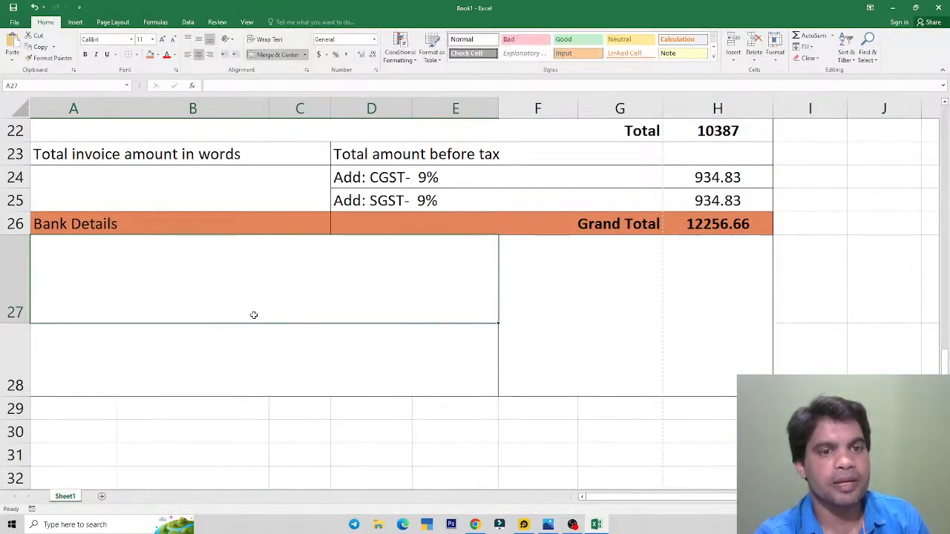
{"action": "left_click", "coordinate": [187, 41]}
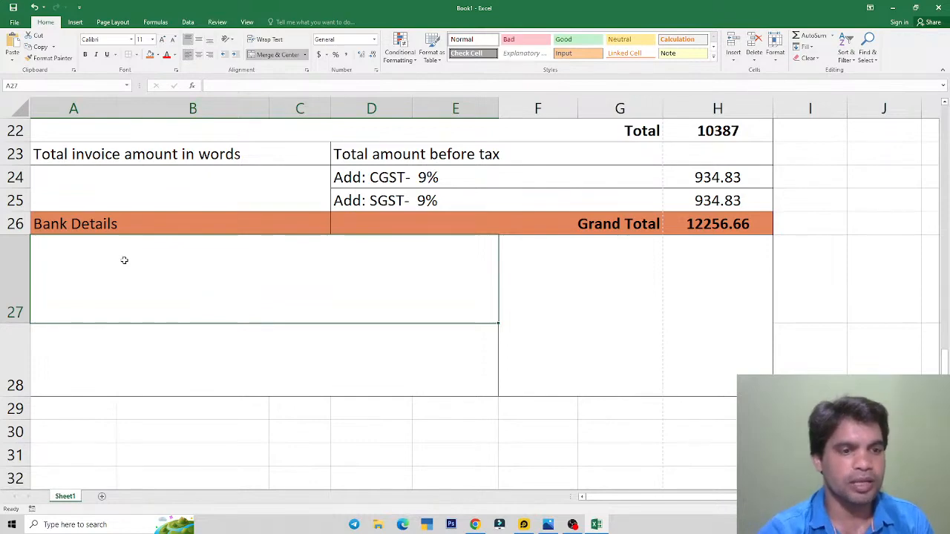
Step: Enter the label 'Bank A/c No.' in merged cell A27, checking the template image
{"action": "key", "text": "alt+Tab"}
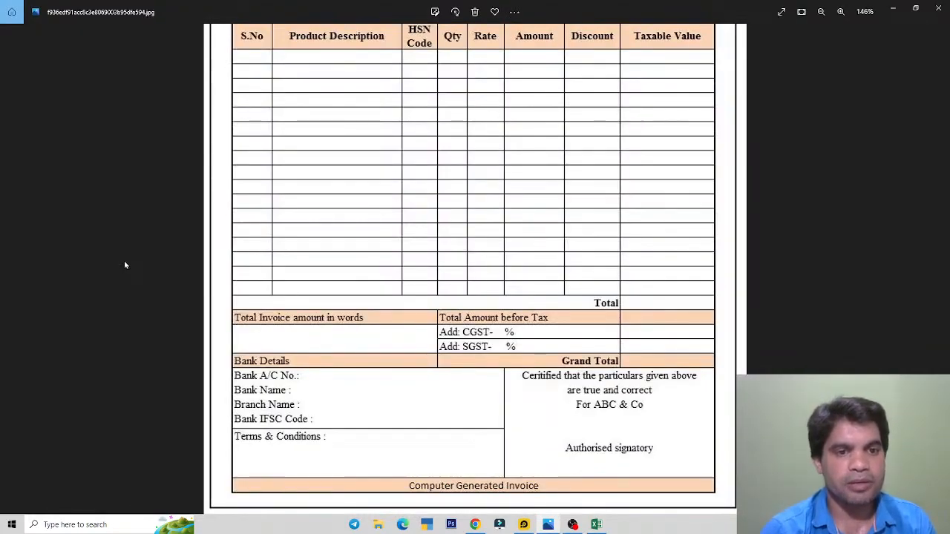
{"action": "key", "text": "alt+Tab"}
{"action": "type", "text": "Bank "}
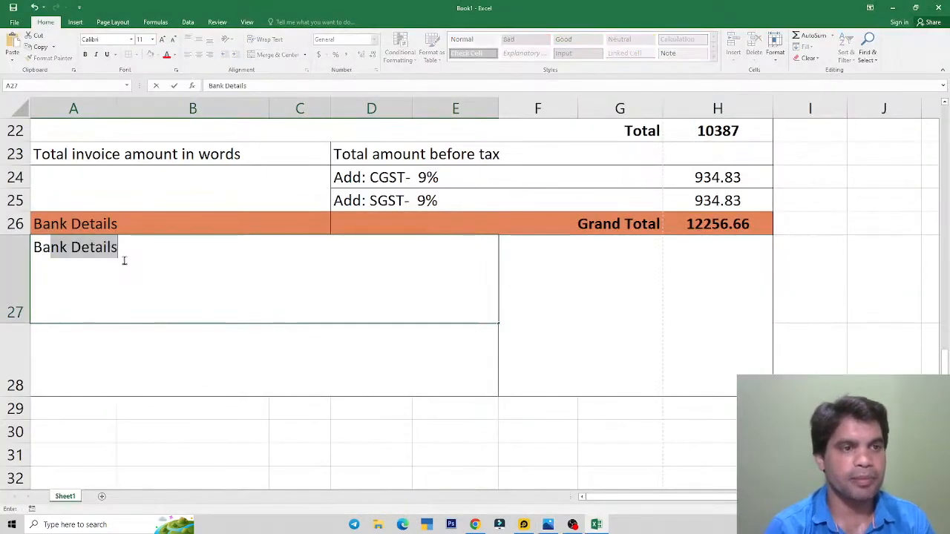
{"action": "type", "text": "A"}
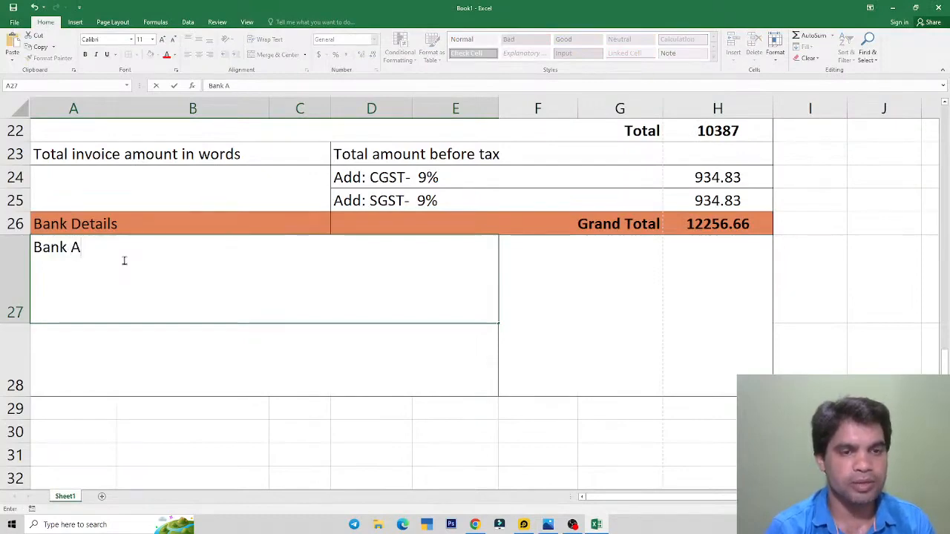
{"action": "key", "text": "alt+Tab"}
{"action": "key", "text": "alt+Tab"}
{"action": "type", "text": "/c "}
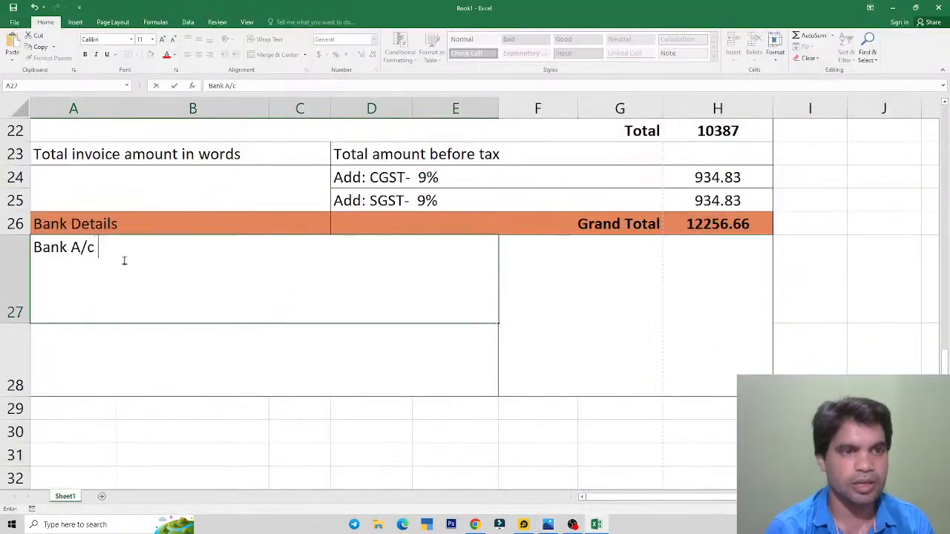
{"action": "type", "text": "No."}
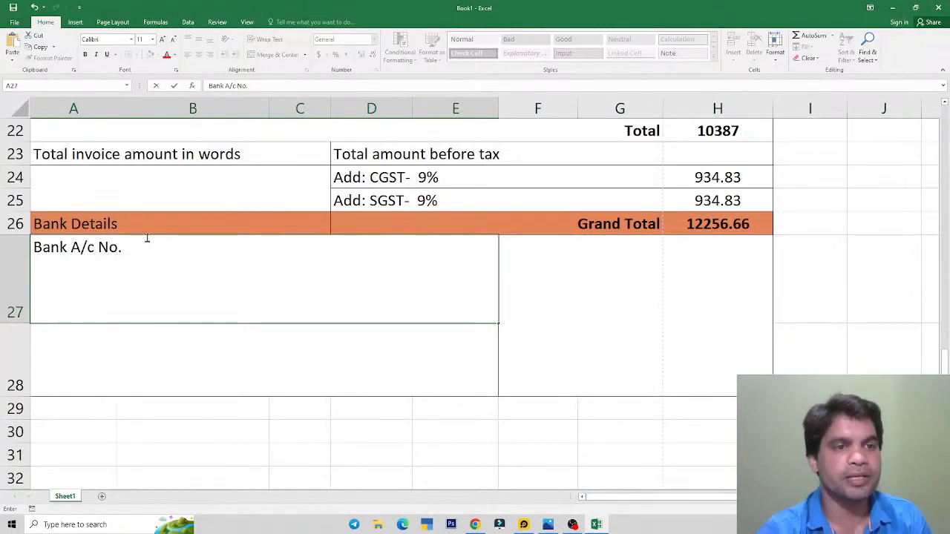
{"action": "key", "text": "Return"}
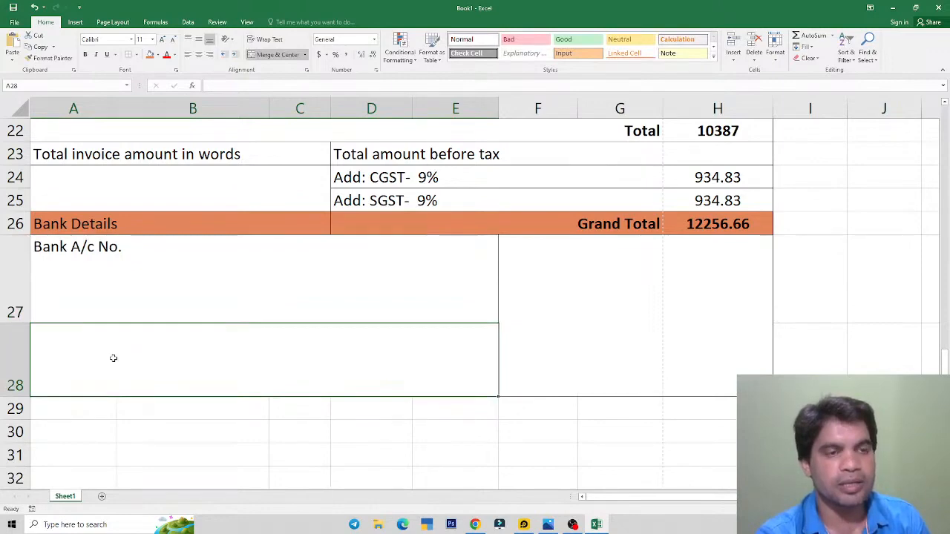
{"action": "key", "text": "alt+Tab"}
{"action": "key", "text": "alt+Tab"}
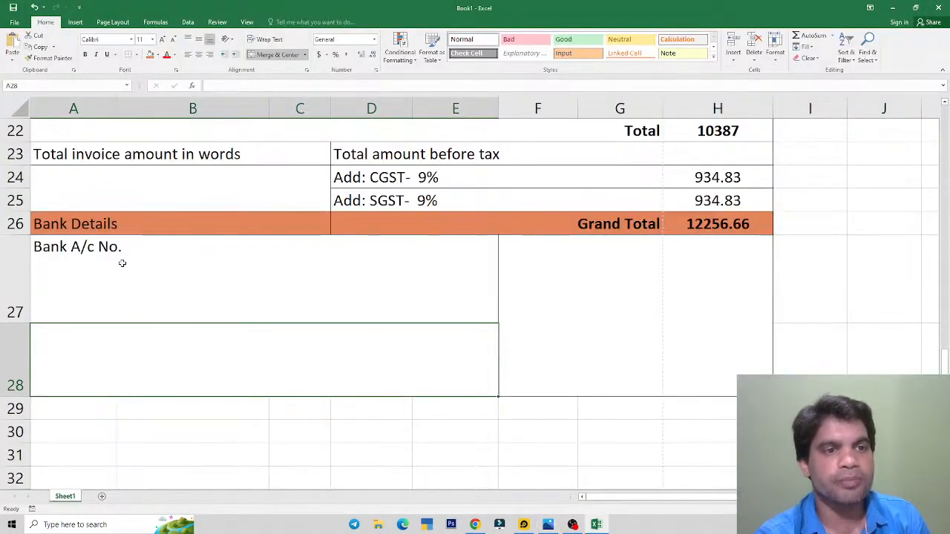
{"action": "left_click", "coordinate": [122, 263]}
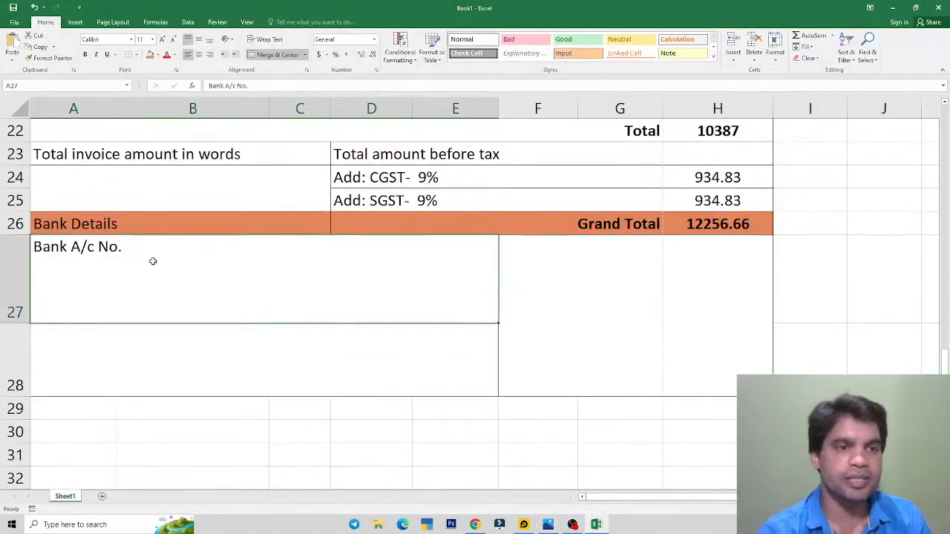
{"action": "key", "text": "alt+Tab"}
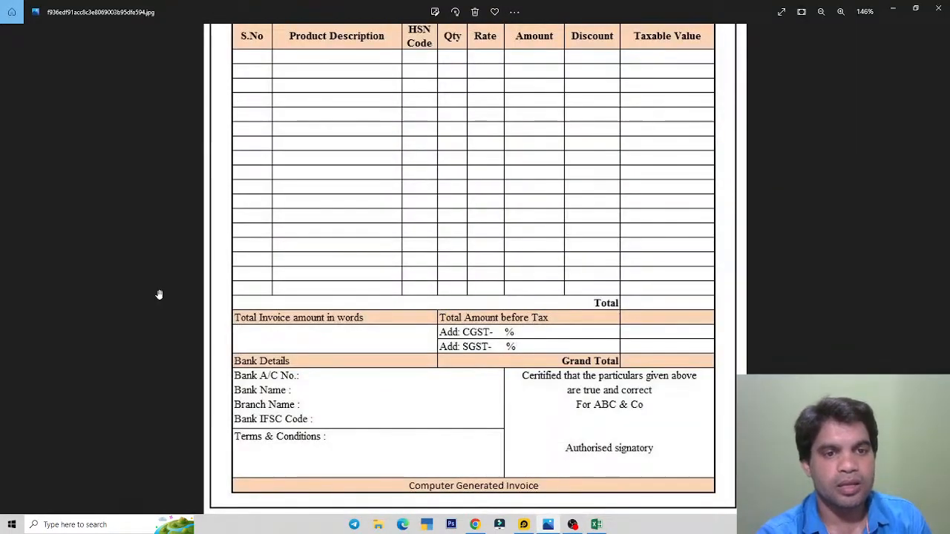
{"action": "key", "text": "alt+Tab"}
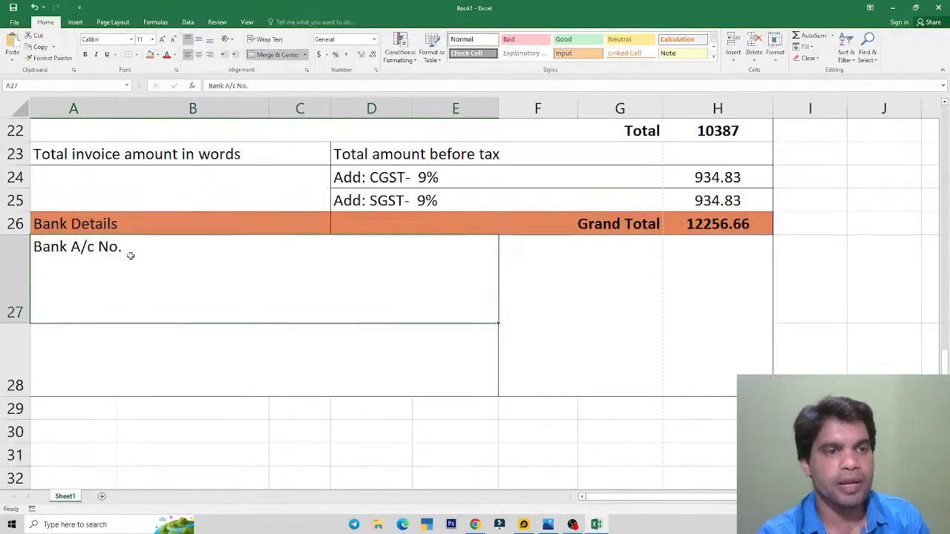
Step: Add a second line 'Bank Name:' below 'Bank A/c No.' in cell A27
{"action": "double_click", "coordinate": [175, 244]}
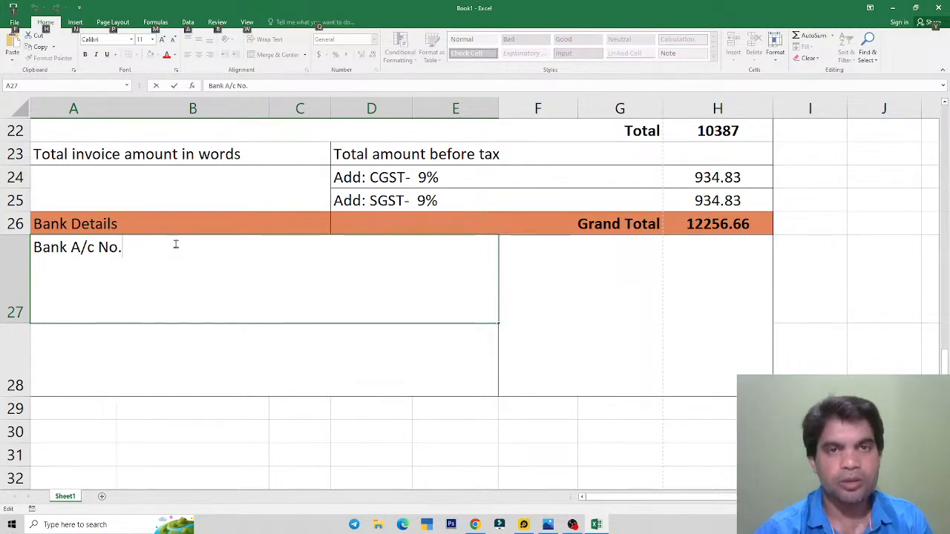
{"action": "key", "text": "alt+Return"}
{"action": "key", "text": "alt+Tab"}
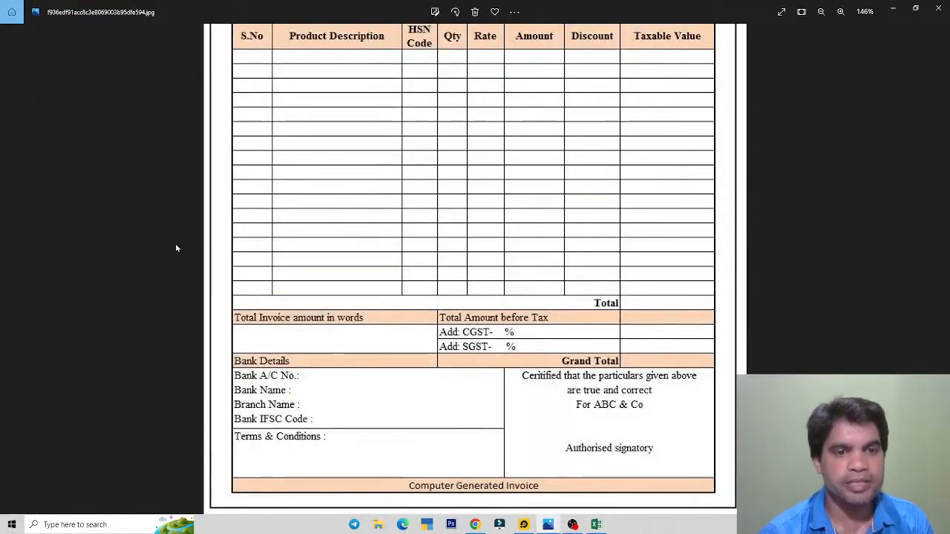
{"action": "key", "text": "alt+Tab"}
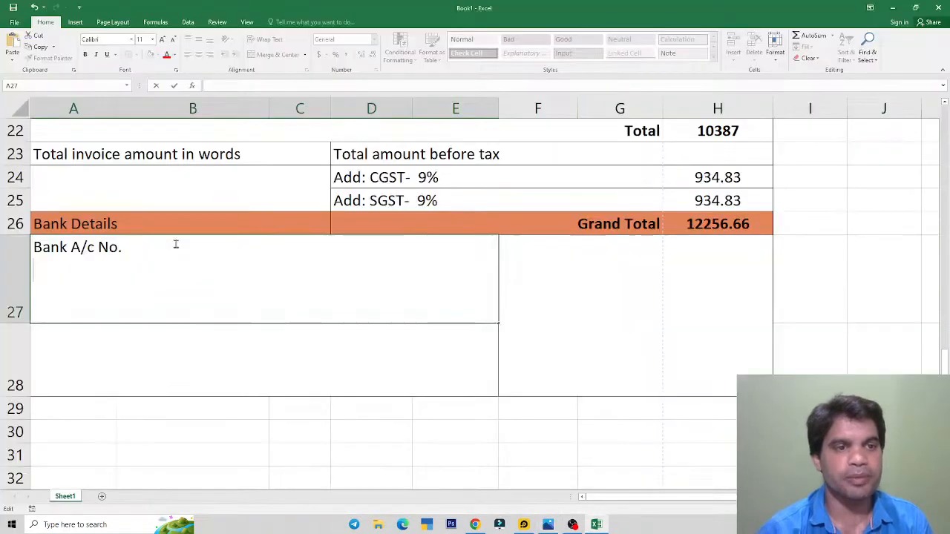
{"action": "type", "text": "Bank"}
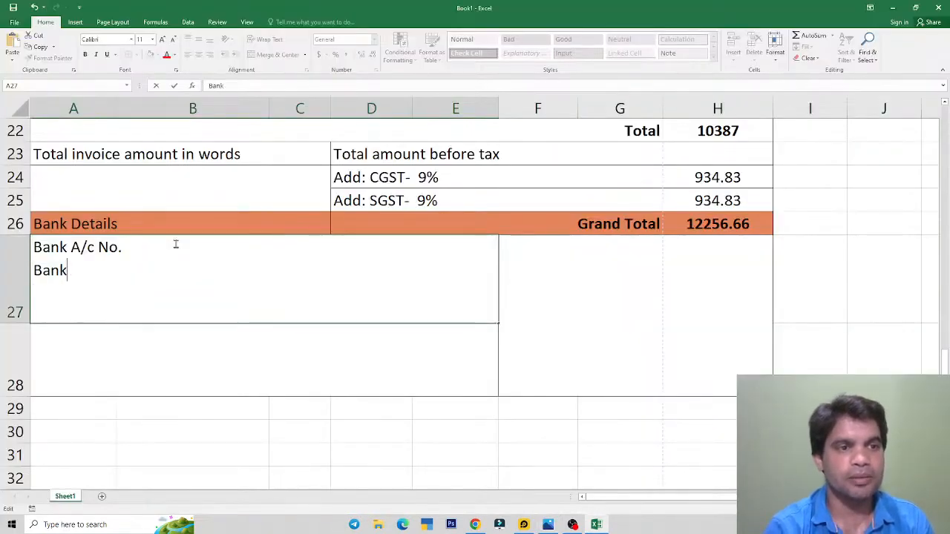
{"action": "type", "text": "Name\""}
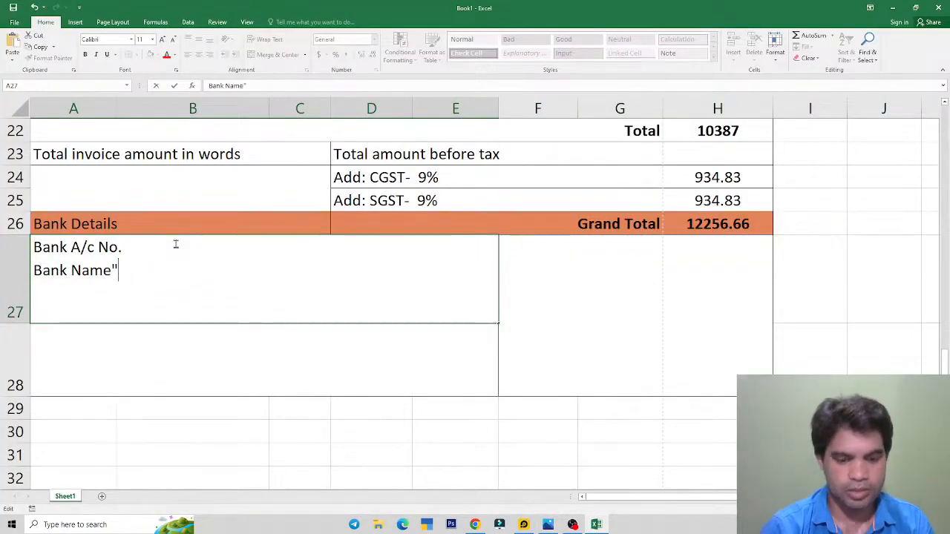
{"action": "type", "text": ":"}
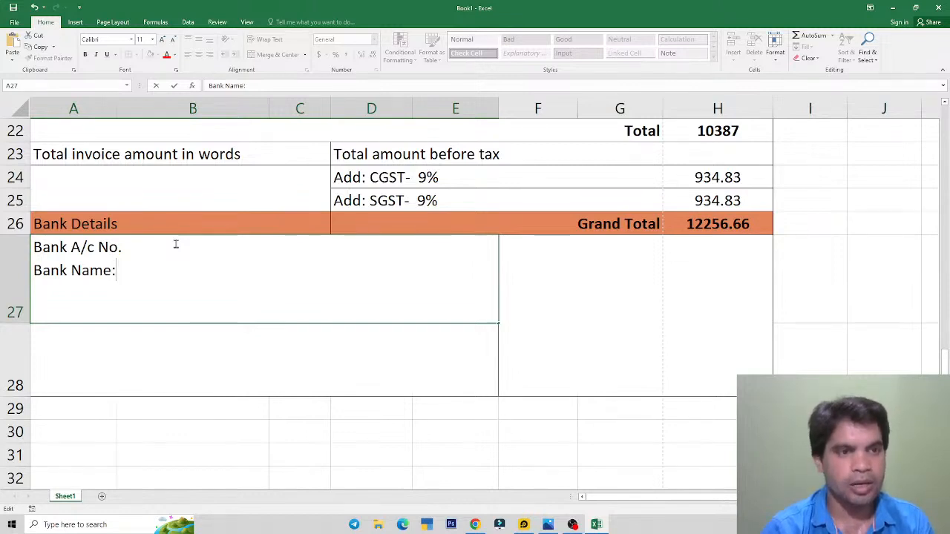
Step: Add 'Branch Name' and 'Bank IFSC Code:' lines and commit the four-line entry
{"action": "key", "text": "alt+Return"}
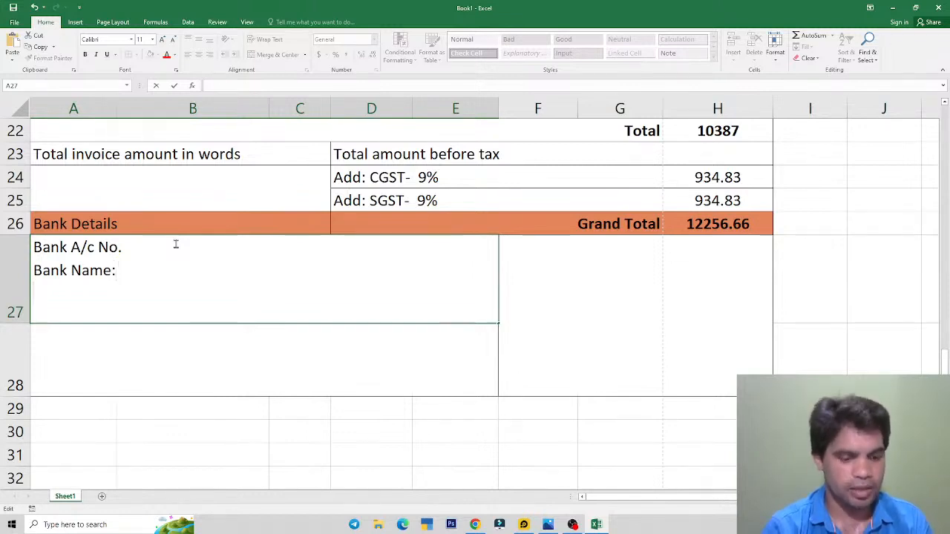
{"action": "type", "text": "Branch"}
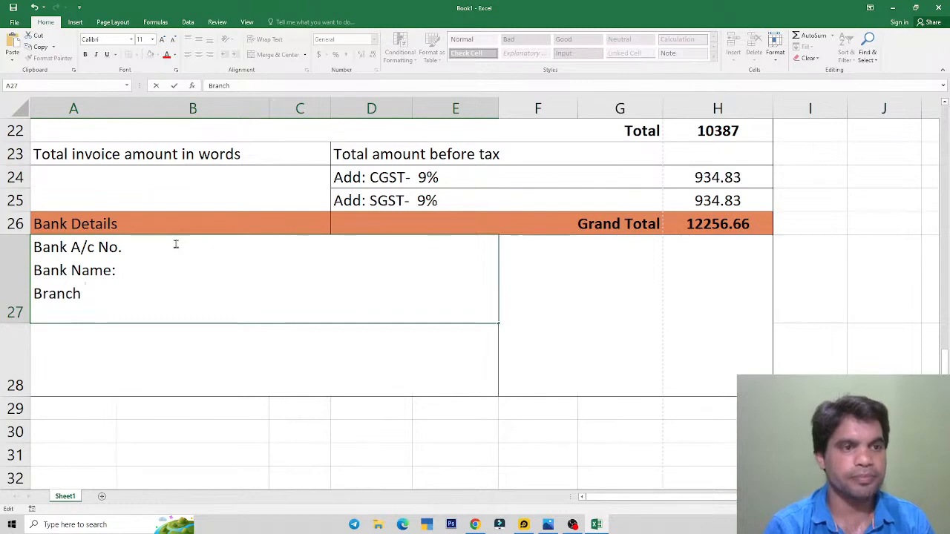
{"action": "type", "text": " Name:"}
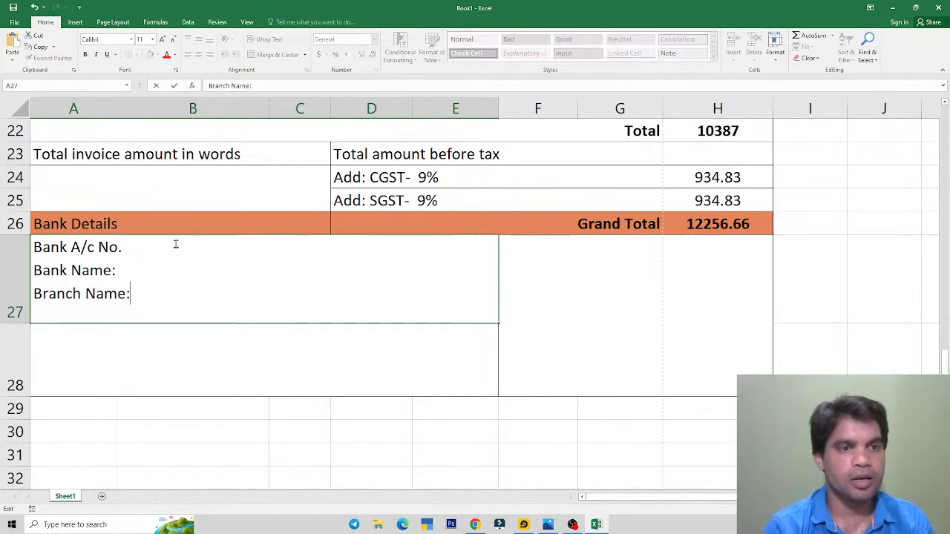
{"action": "key", "text": "Return"}
{"action": "key", "text": "alt+Tab"}
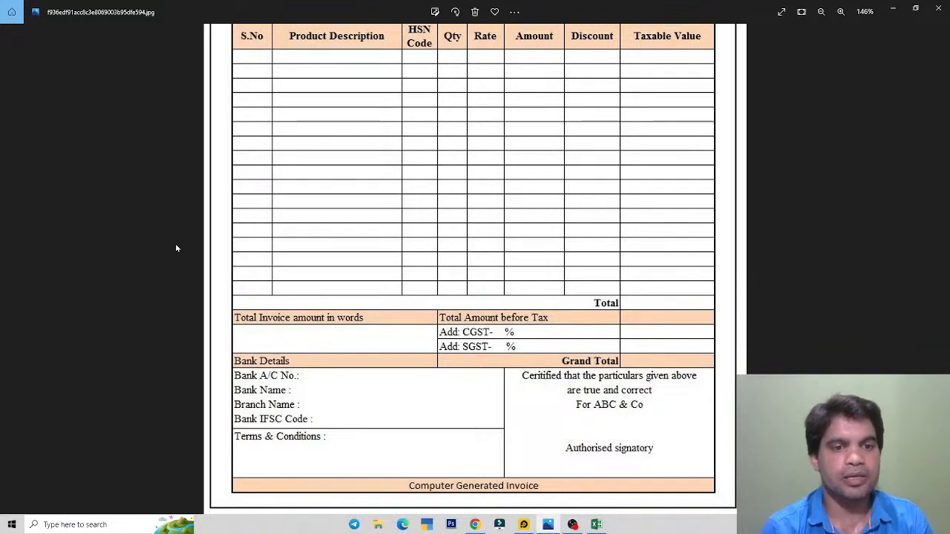
{"action": "key", "text": "alt+Tab"}
{"action": "type", "text": "Bank"}
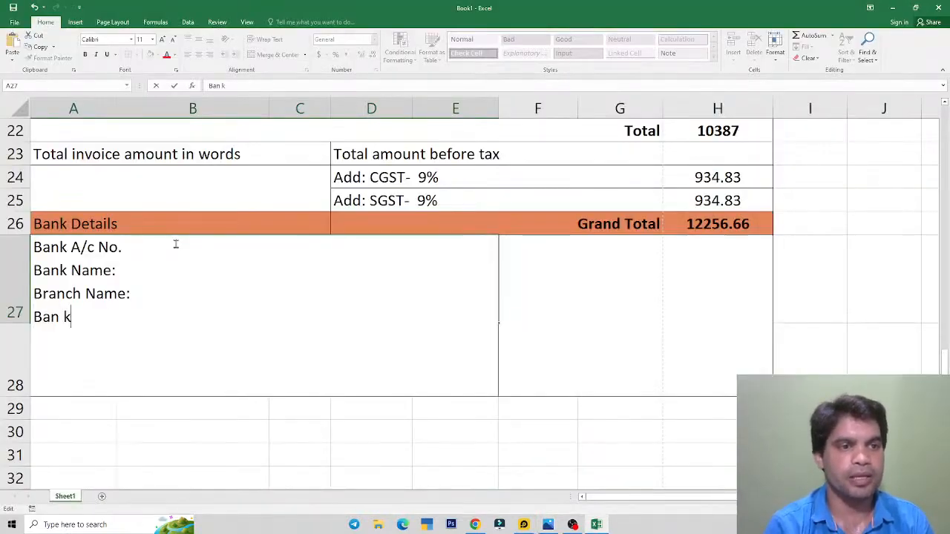
{"action": "key", "text": "BackSpace"}
{"action": "type", "text": "k IF"}
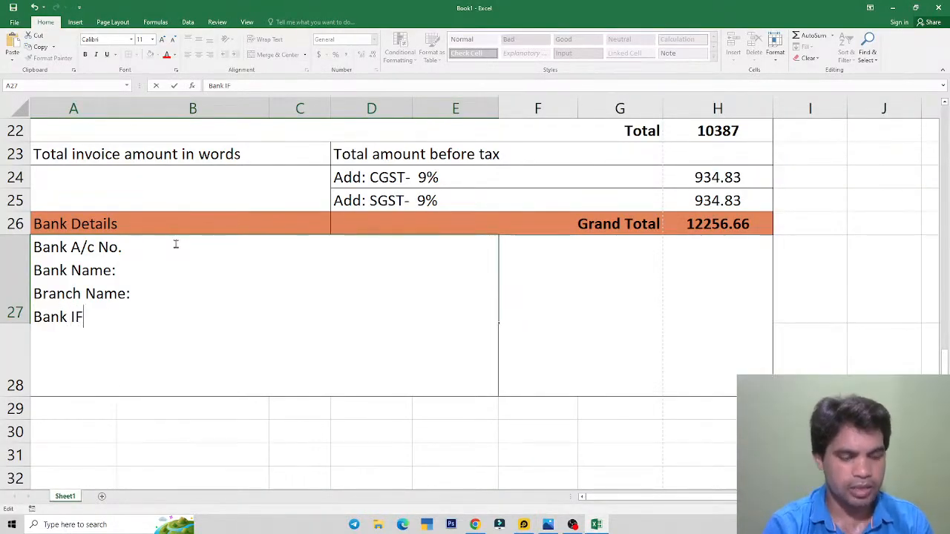
{"action": "type", "text": "SC Code:"}
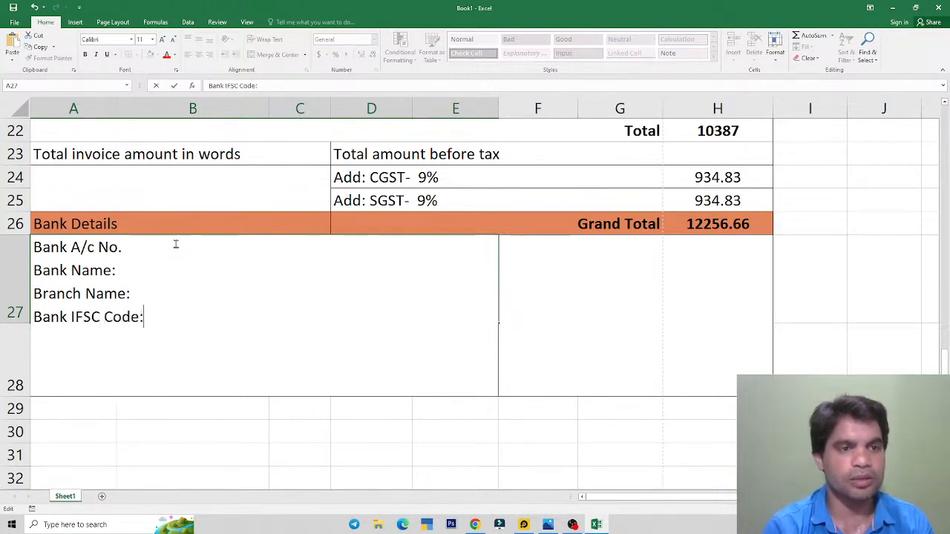
{"action": "key", "text": "ctrl+Return"}
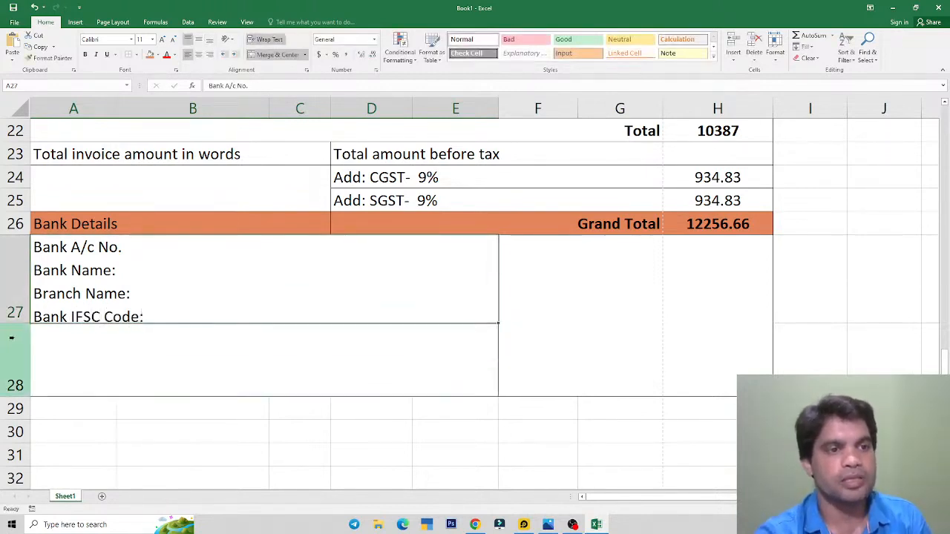
Step: Make row 27 slightly taller to fit the four bank-detail lines
{"action": "left_click_drag", "start_coordinate": [17, 323], "coordinate": [16, 336]}
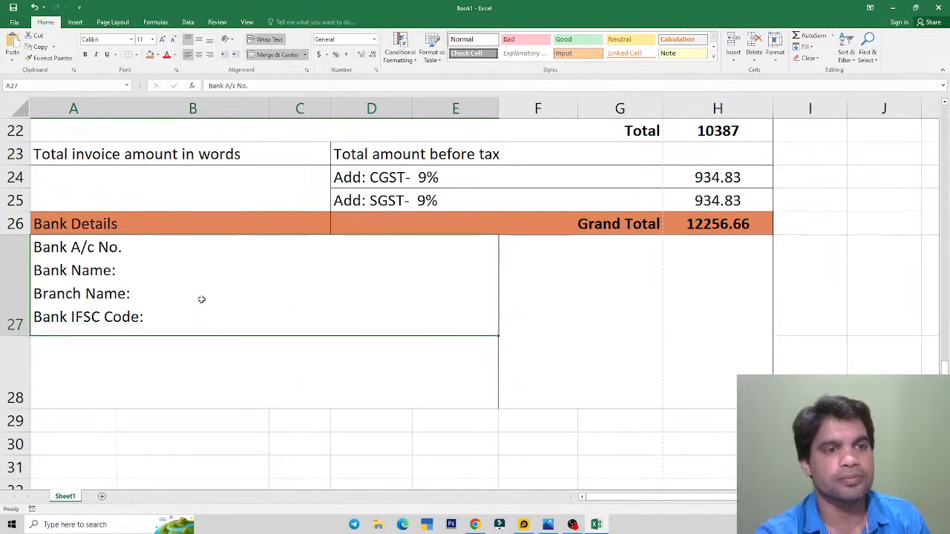
{"action": "key", "text": "alt+Tab"}
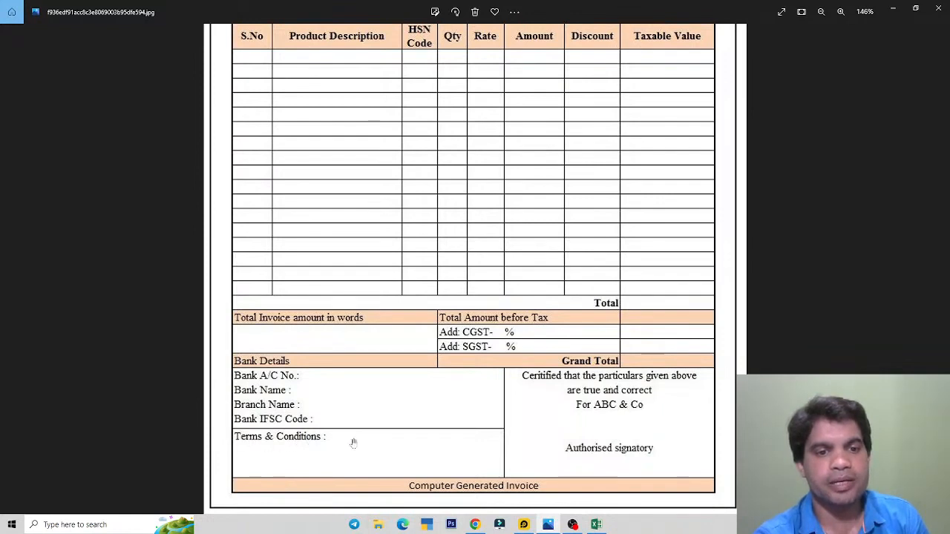
{"action": "key", "text": "alt+Tab"}
Step: Type 'Terms & Conditions:' into merged cell A28, comparing with the reference invoice
{"action": "left_click", "coordinate": [122, 359]}
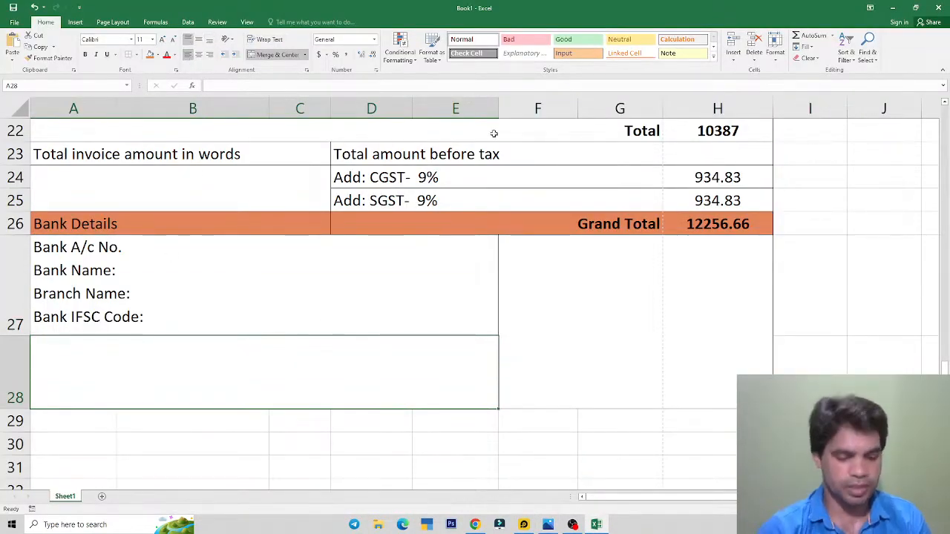
{"action": "type", "text": "Terms"}
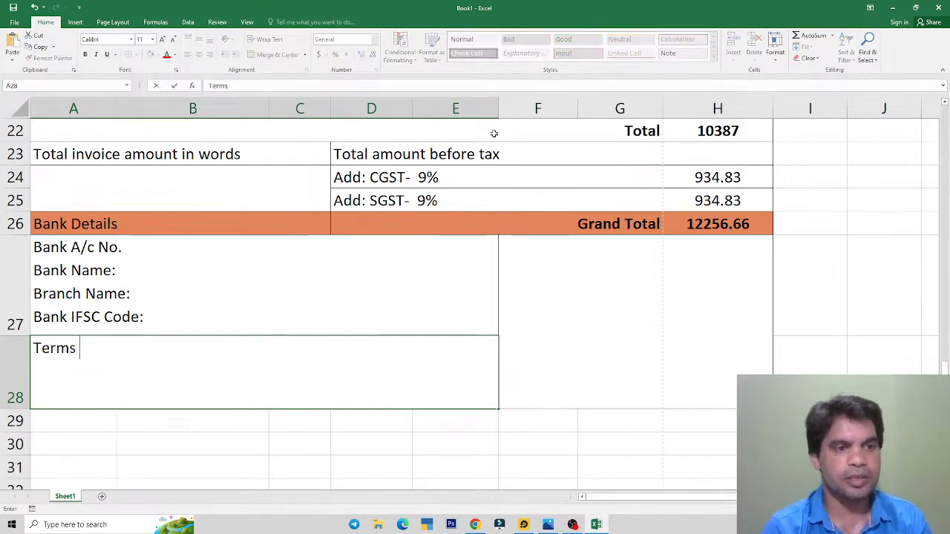
{"action": "key", "text": "alt+Tab"}
{"action": "key", "text": "alt+Tab"}
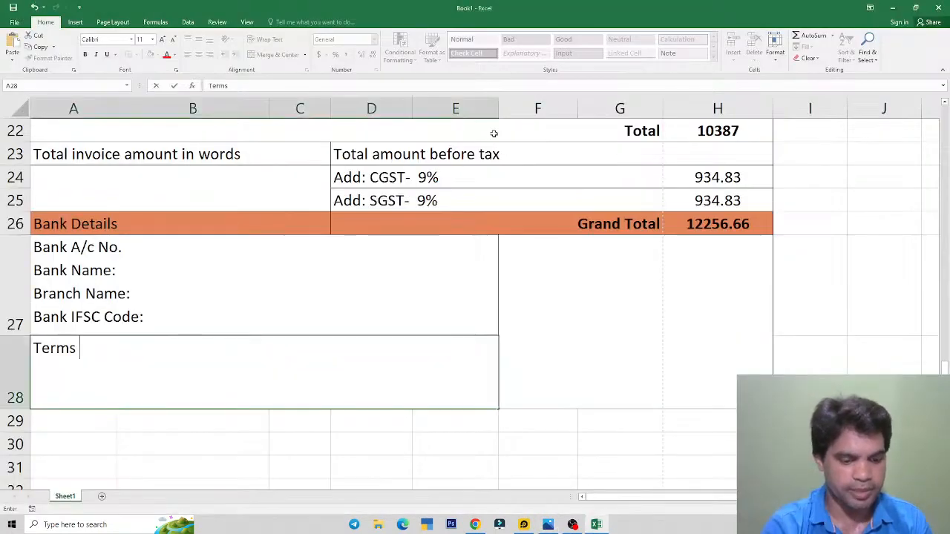
{"action": "type", "text": "& Con"}
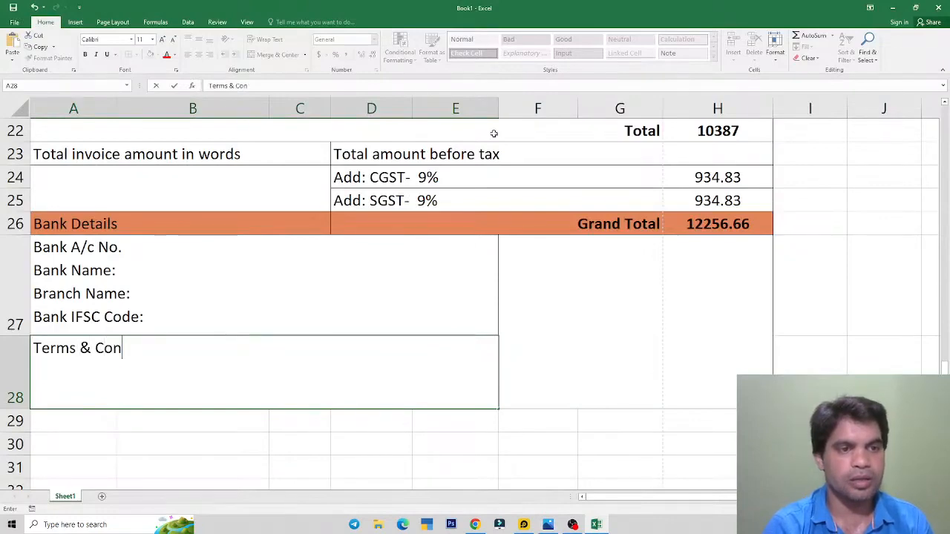
{"action": "type", "text": "ditions"}
{"action": "key", "text": "alt+Tab"}
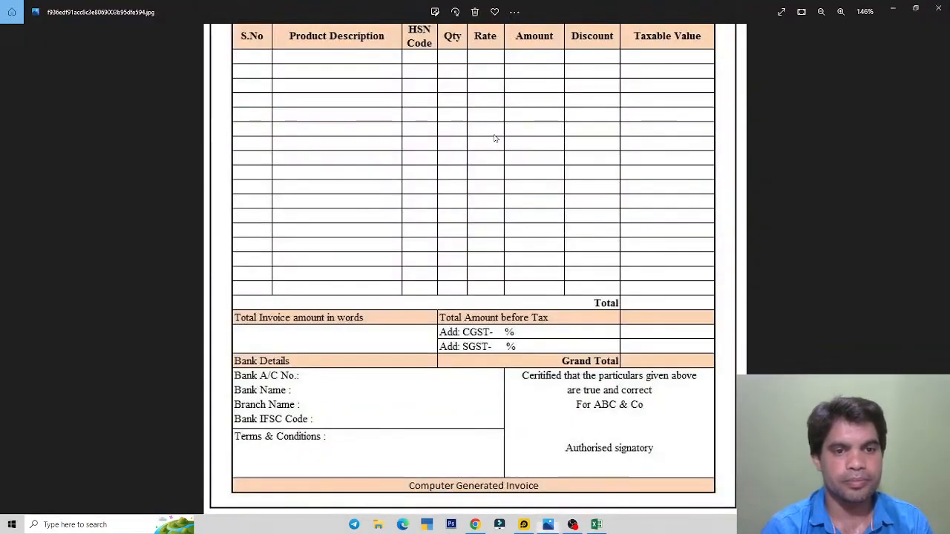
{"action": "key", "text": "alt+Tab"}
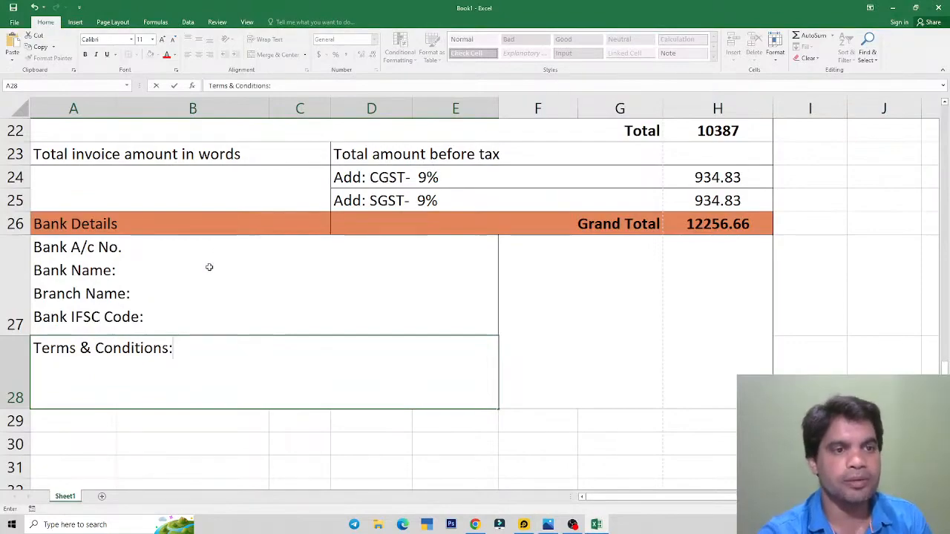
{"action": "key", "text": "alt+Tab"}
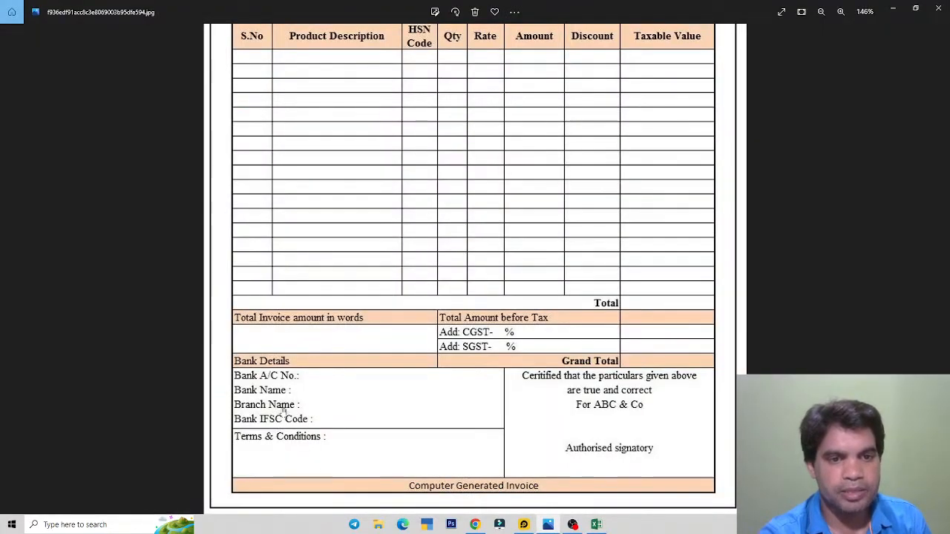
{"action": "scroll", "coordinate": [325, 400], "scroll_direction": "up", "scroll_amount": 5}
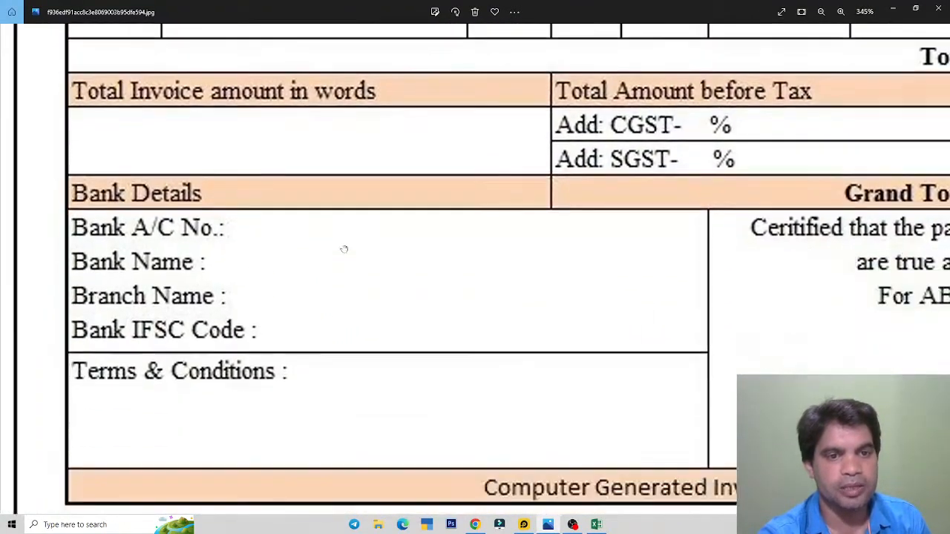
Step: Mark the colons after the bank labels and Terms & Conditions on the reference image
{"action": "left_click_drag", "start_coordinate": [343, 250], "coordinate": [351, 231]}
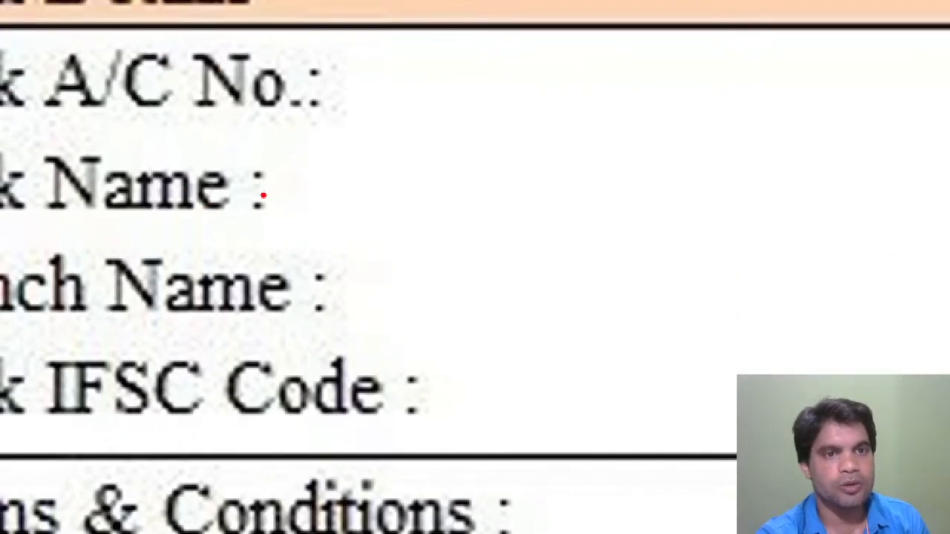
{"action": "left_click_drag", "start_coordinate": [234, 164], "coordinate": [347, 330]}
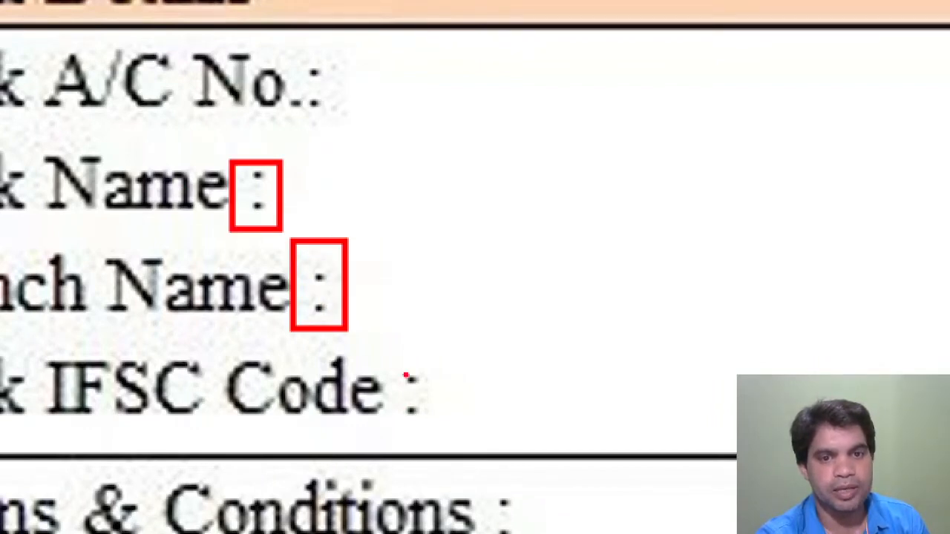
{"action": "left_click_drag", "start_coordinate": [394, 353], "coordinate": [449, 444]}
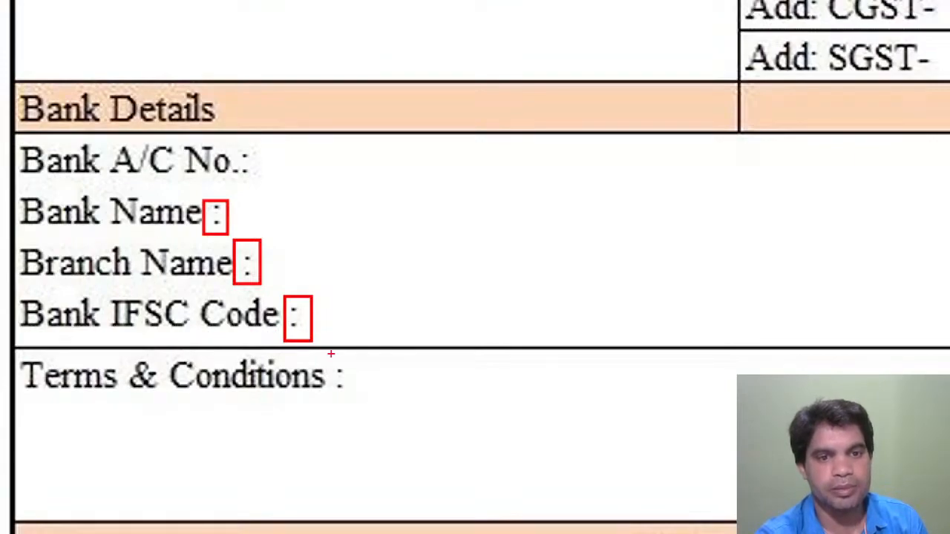
{"action": "left_click_drag", "start_coordinate": [331, 354], "coordinate": [343, 387]}
{"action": "key", "text": "ctrl+z"}
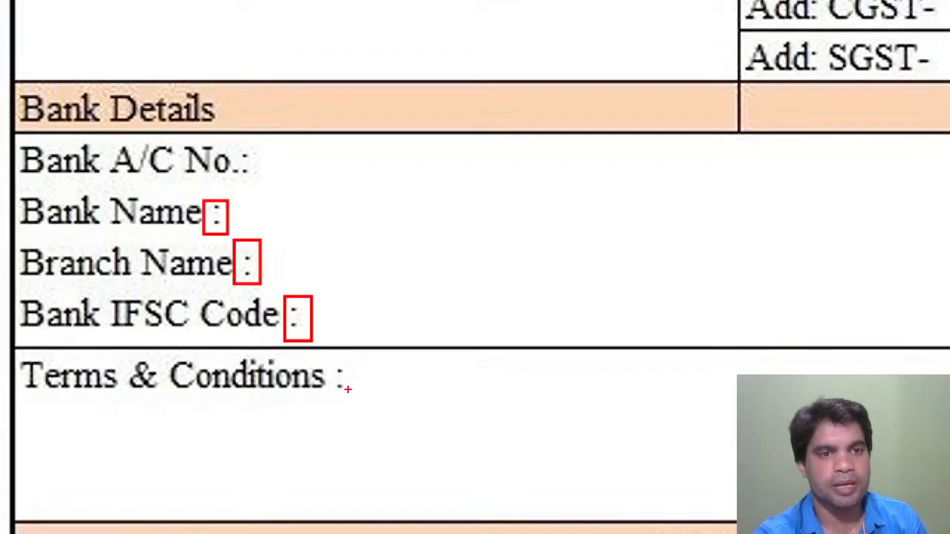
{"action": "key", "text": "Escape"}
{"action": "key", "text": "alt+Tab"}
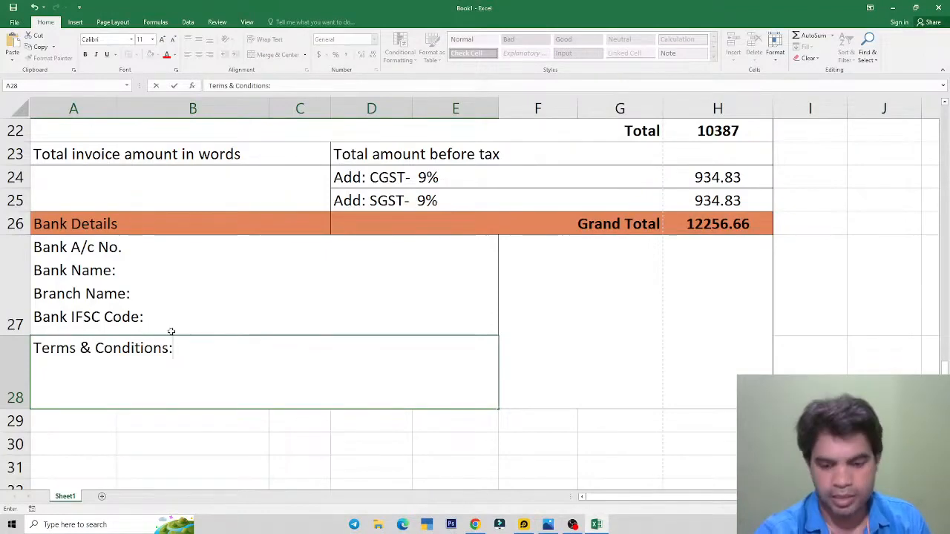
Step: Insert a space before each colon in the A27 bank labels and A28 Terms & Conditions label
{"action": "key", "text": "Return"}
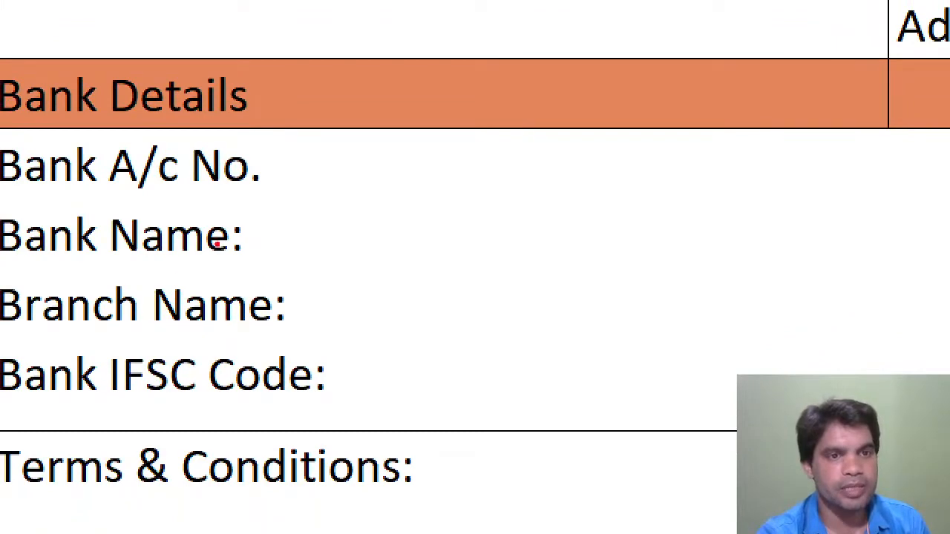
{"action": "left_click_drag", "start_coordinate": [223, 210], "coordinate": [273, 274]}
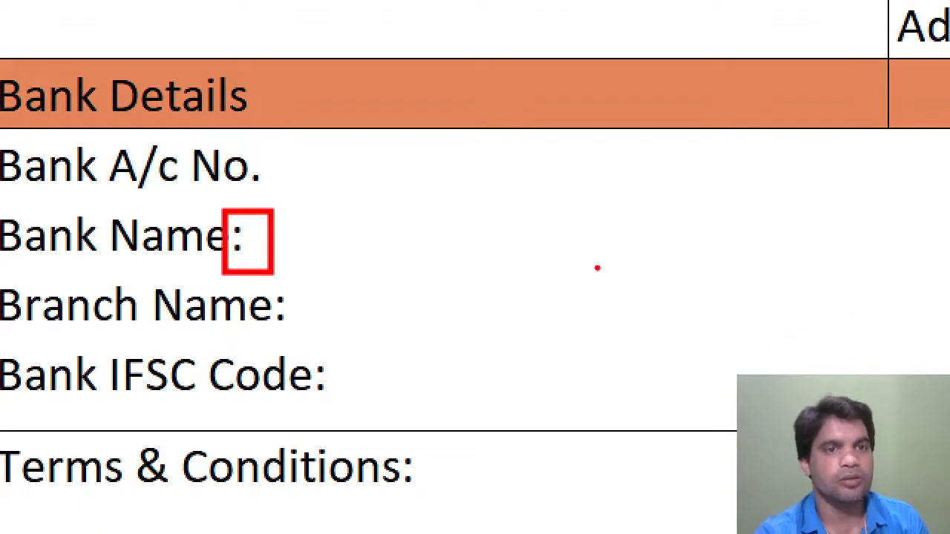
{"action": "key", "text": "Escape"}
{"action": "left_click", "coordinate": [109, 273]}
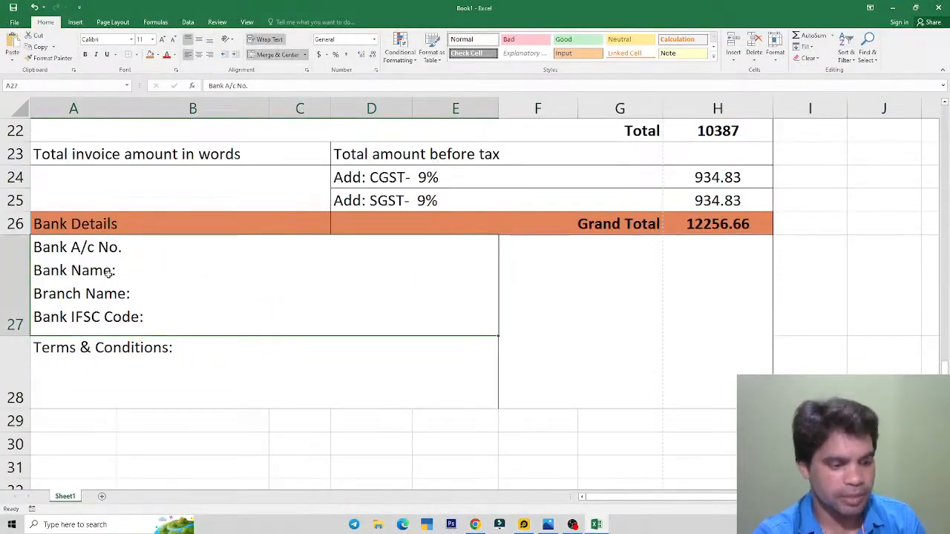
{"action": "key", "text": "F2"}
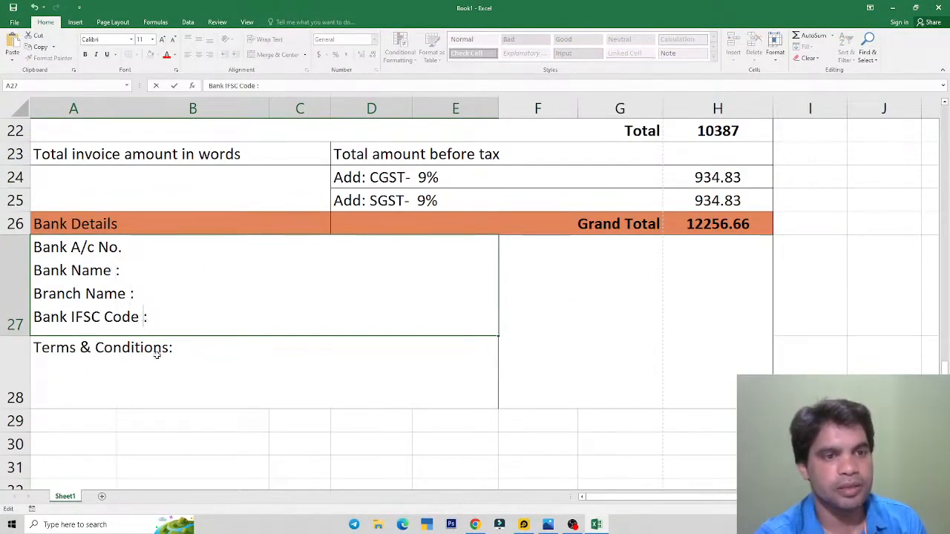
{"action": "left_click", "coordinate": [165, 354]}
{"action": "double_click", "coordinate": [234, 360]}
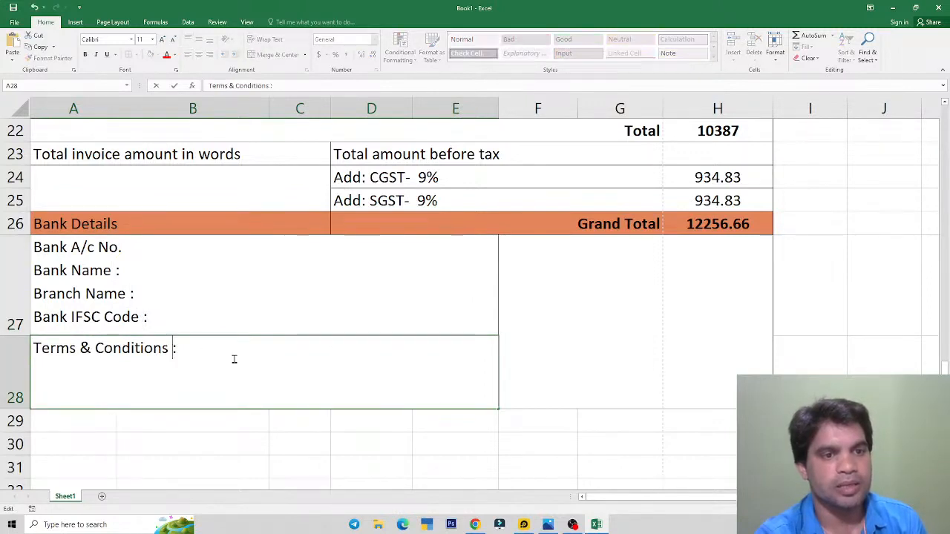
{"action": "left_click", "coordinate": [149, 319]}
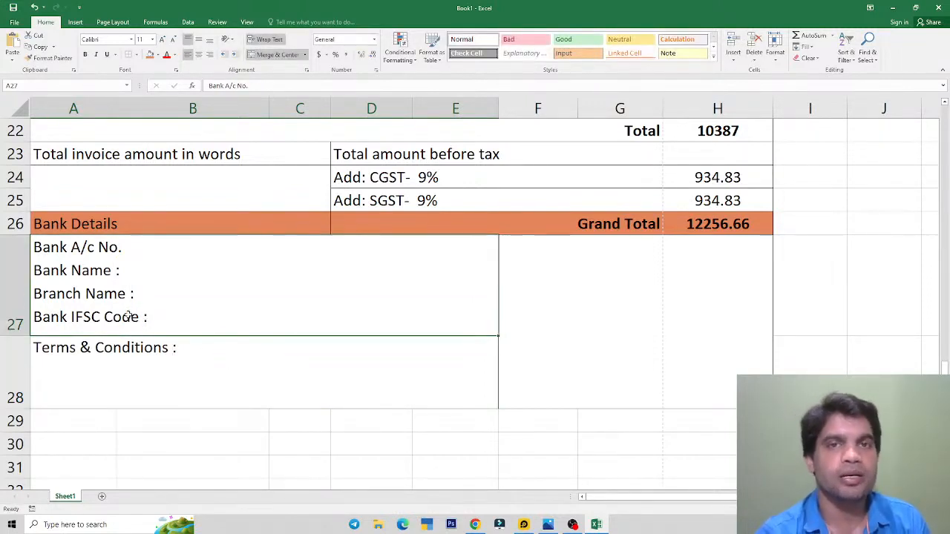
{"action": "left_click", "coordinate": [152, 352]}
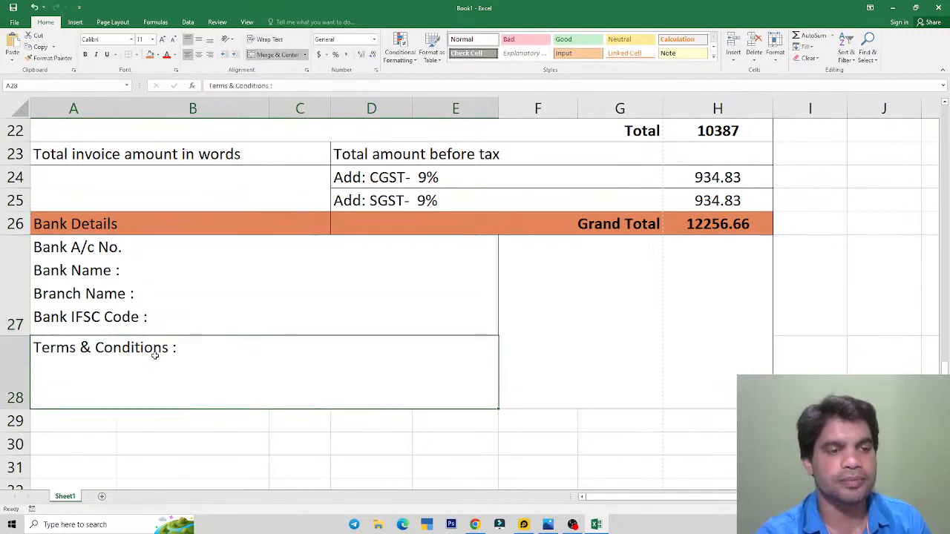
{"action": "key", "text": "alt+Tab"}
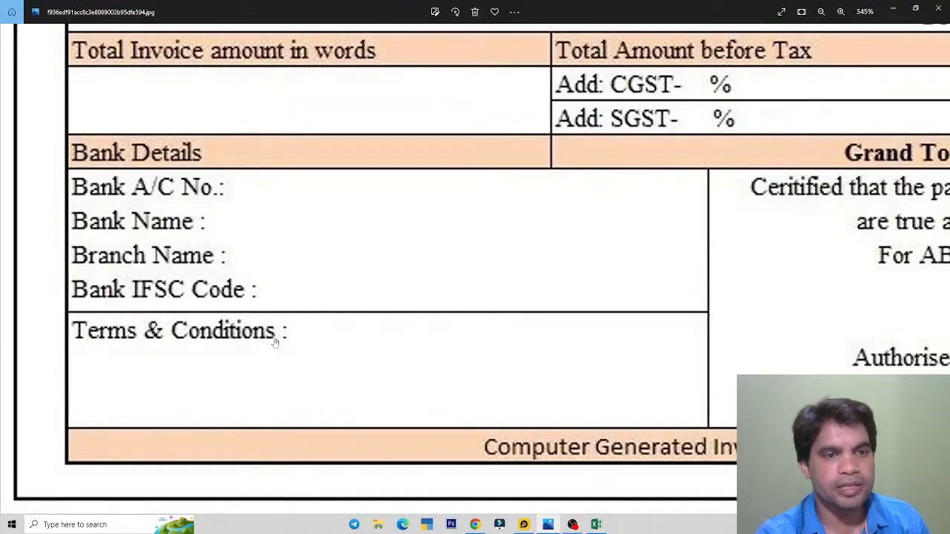
Step: Top-align the merged certification block F27:H28 beside the bank details
{"action": "key", "text": "alt+Tab"}
{"action": "key", "text": "alt+Tab"}
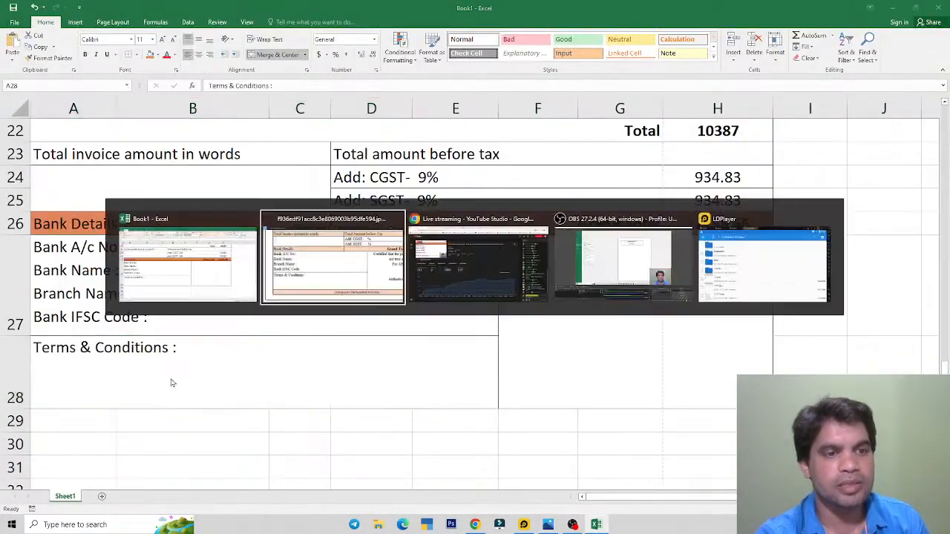
{"action": "left_click_drag", "start_coordinate": [497, 314], "coordinate": [273, 330]}
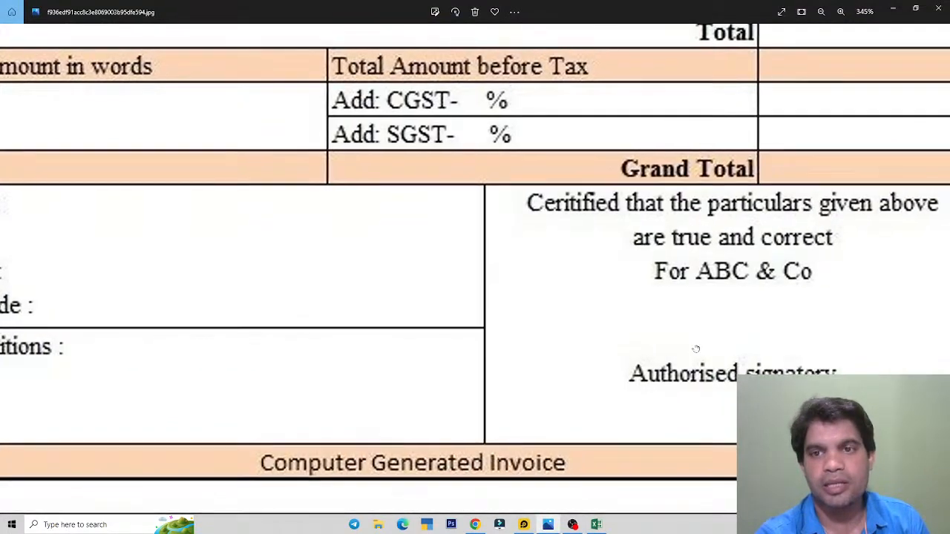
{"action": "left_click_drag", "start_coordinate": [696, 348], "coordinate": [497, 348]}
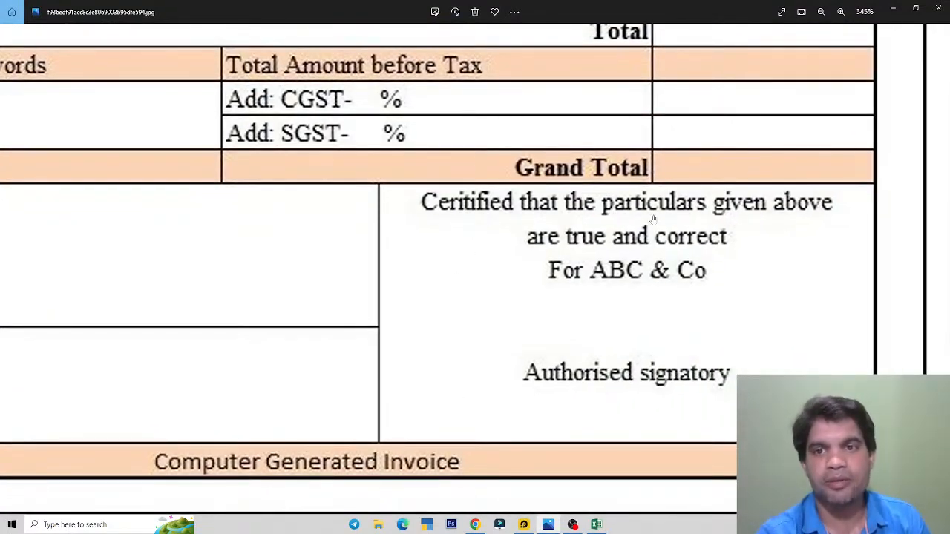
{"action": "key", "text": "alt+Tab"}
{"action": "left_click", "coordinate": [546, 270]}
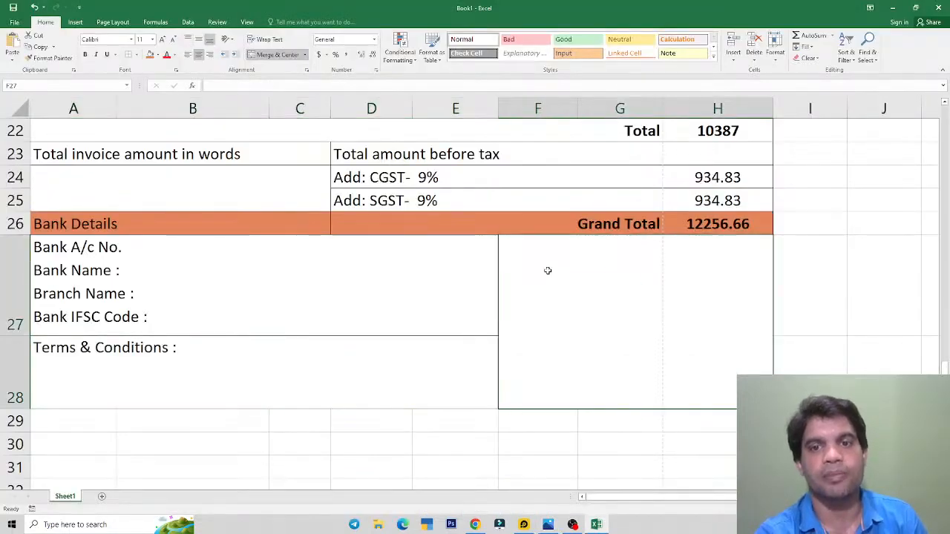
{"action": "left_click", "coordinate": [189, 40]}
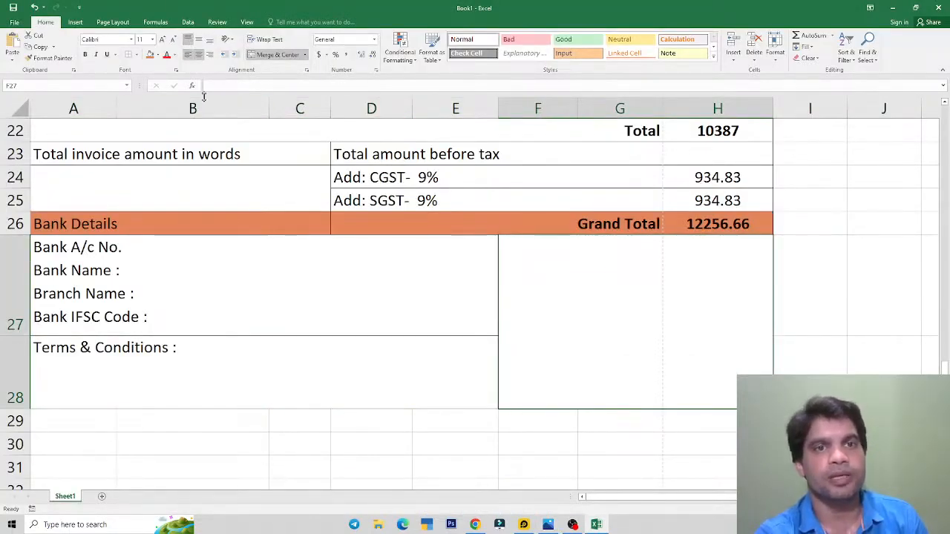
Step: Type 'Certified that the particulars' into the certification block
{"action": "type", "text": "Certif"}
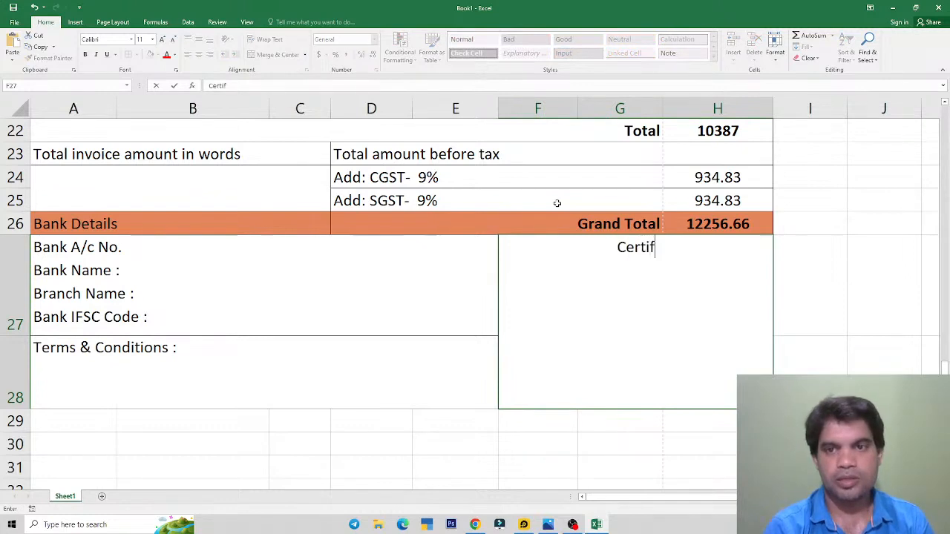
{"action": "type", "text": "ied"}
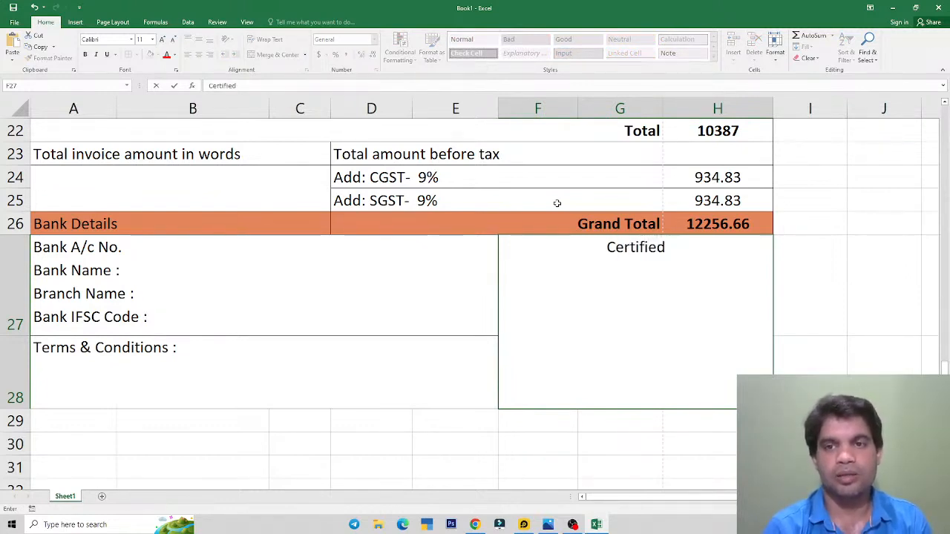
{"action": "key", "text": "alt+Tab"}
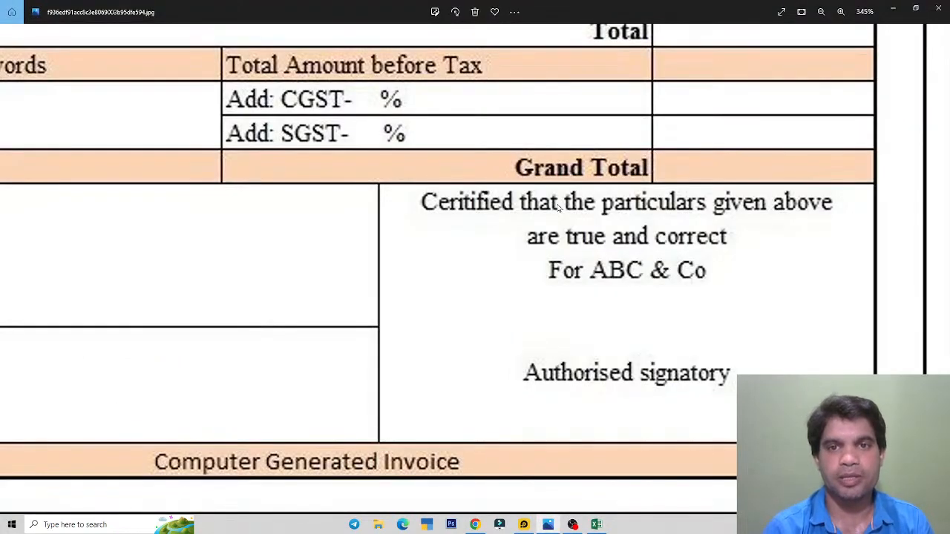
{"action": "key", "text": "alt+Tab"}
{"action": "type", "text": "that"}
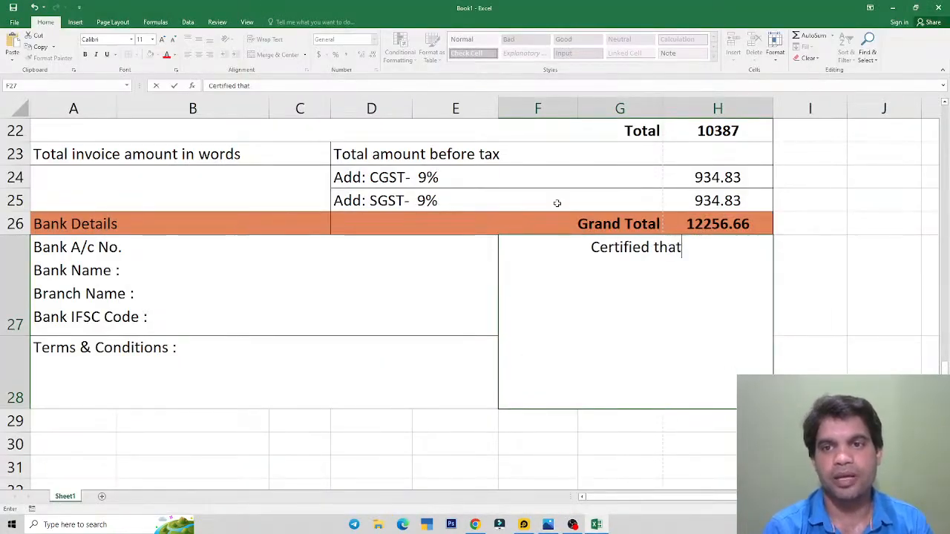
{"action": "key", "text": "alt+Tab"}
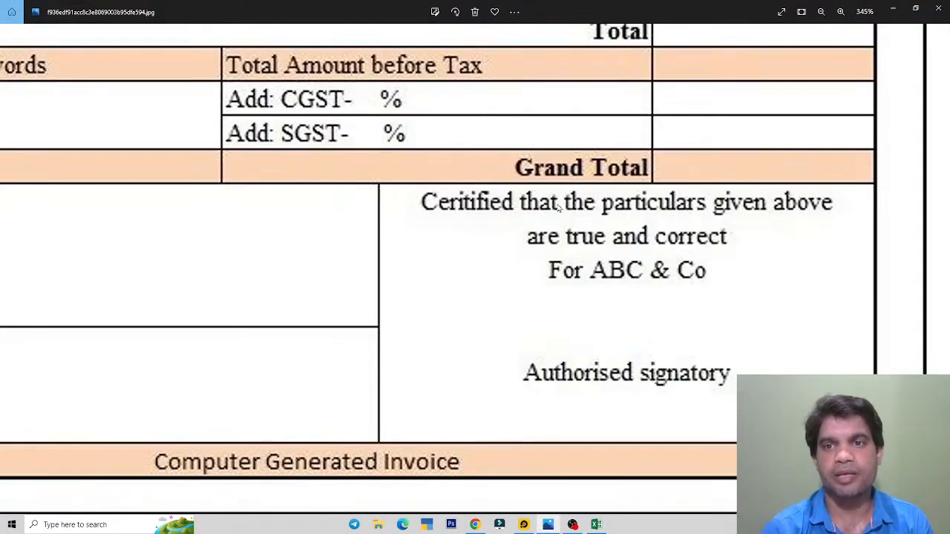
{"action": "key", "text": "alt+Tab"}
{"action": "type", "text": "par"}
{"action": "key", "text": "BackSpace"}
{"action": "key", "text": "BackSpace"}
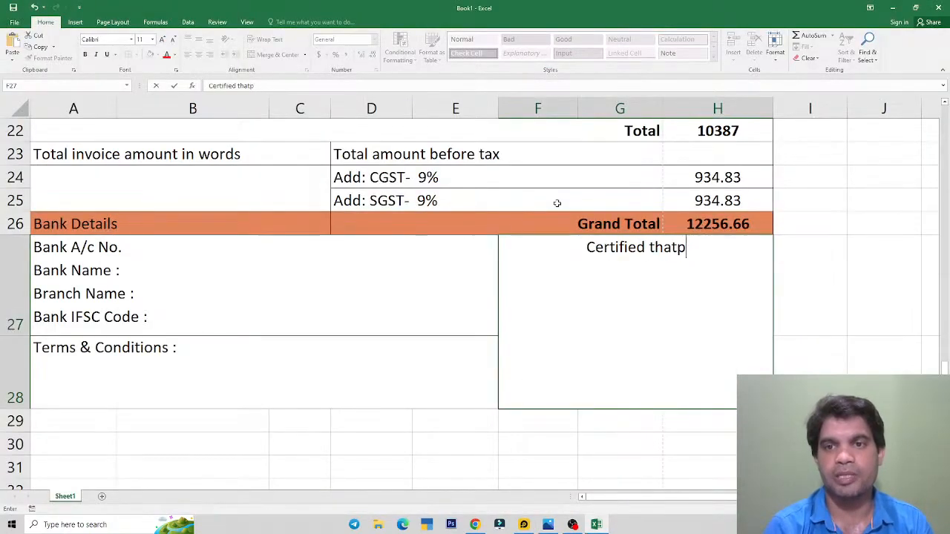
{"action": "key", "text": "BackSpace"}
{"action": "type", "text": "p"}
{"action": "key", "text": "BackSpace"}
{"action": "type", "text": "the"}
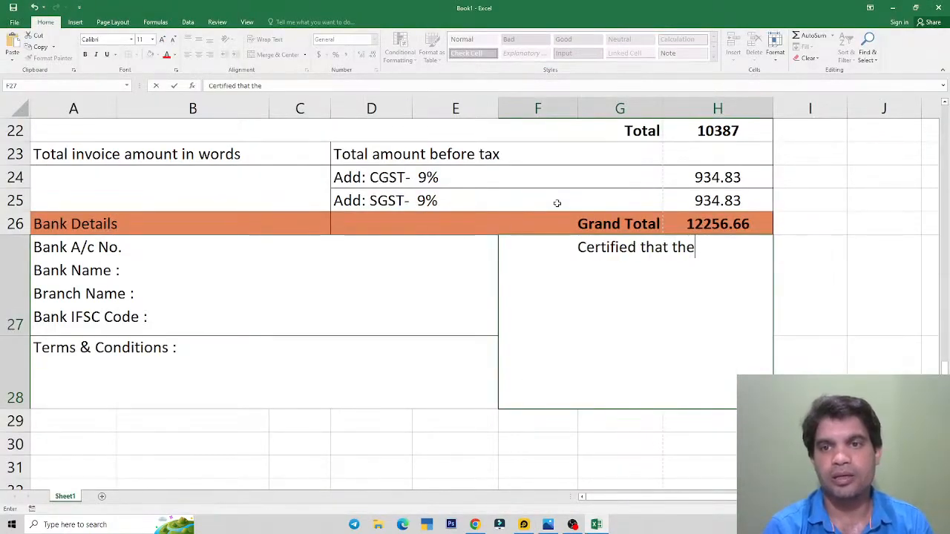
{"action": "type", "text": " particulars"}
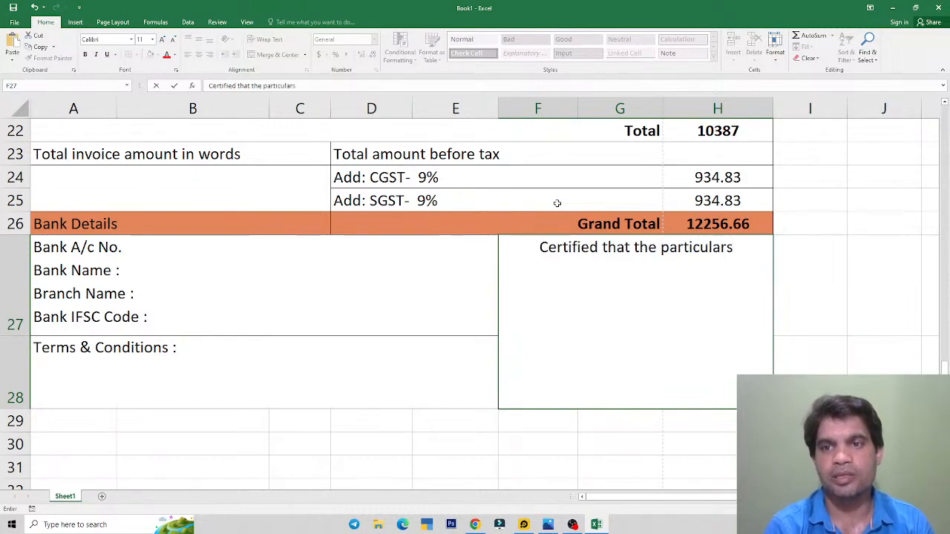
Step: Continue with 'given above' and start a second line reading 'are true'
{"action": "key", "text": "alt+Tab"}
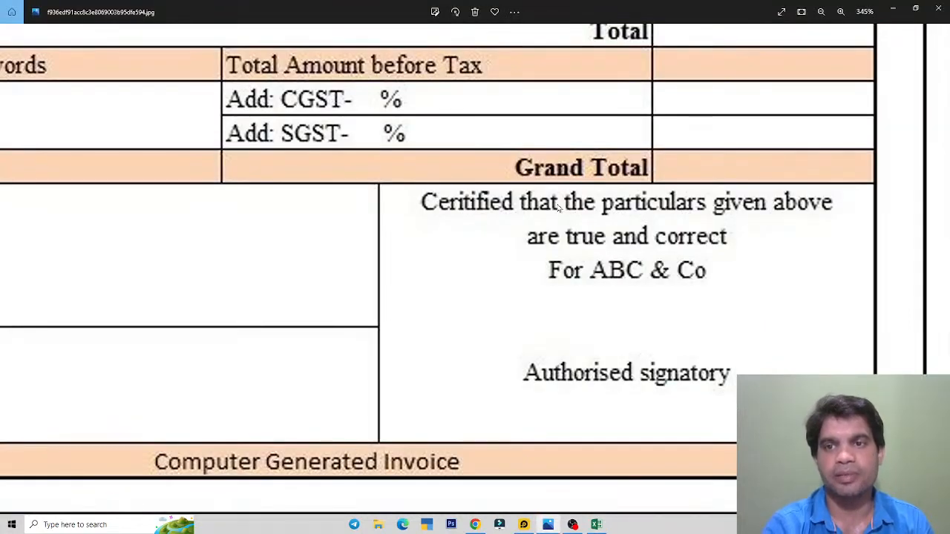
{"action": "key", "text": "alt+Tab"}
{"action": "type", "text": "gi"}
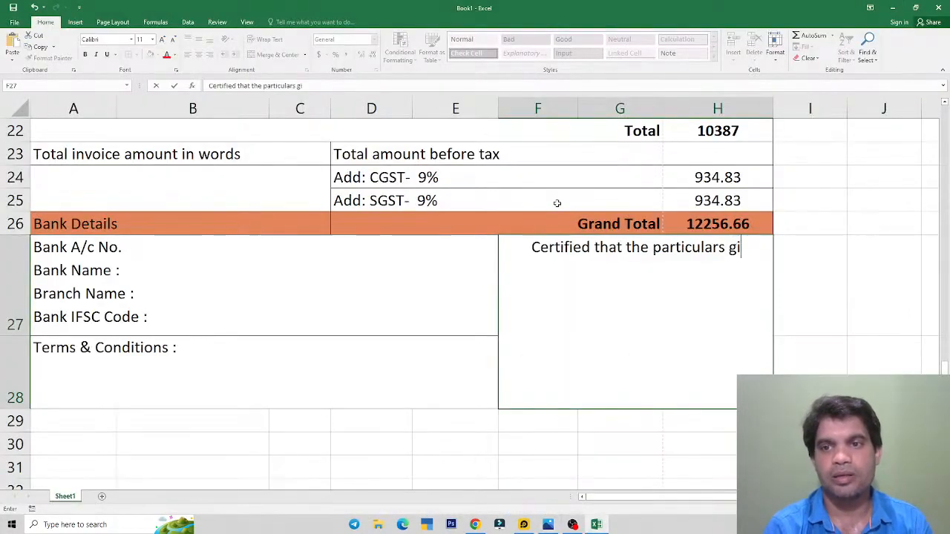
{"action": "type", "text": "ven above"}
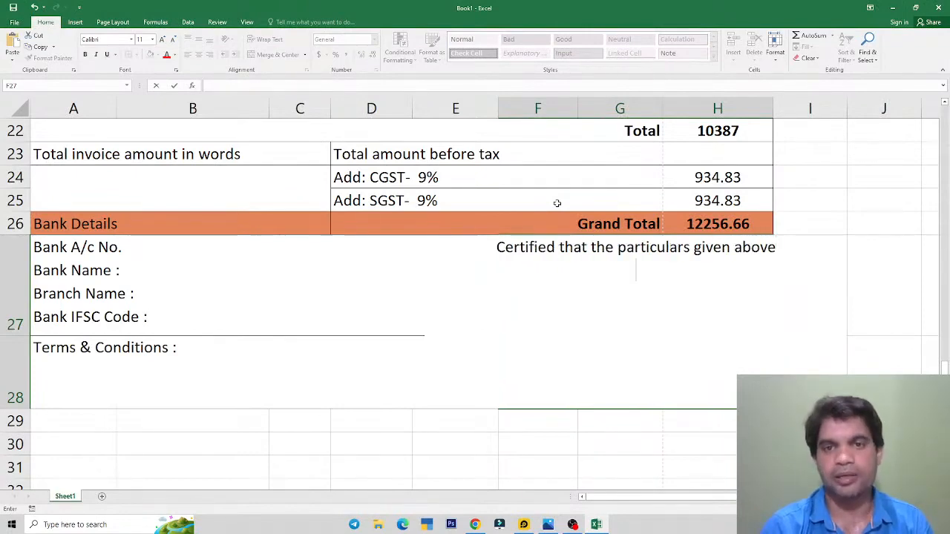
{"action": "key", "text": "alt+Tab"}
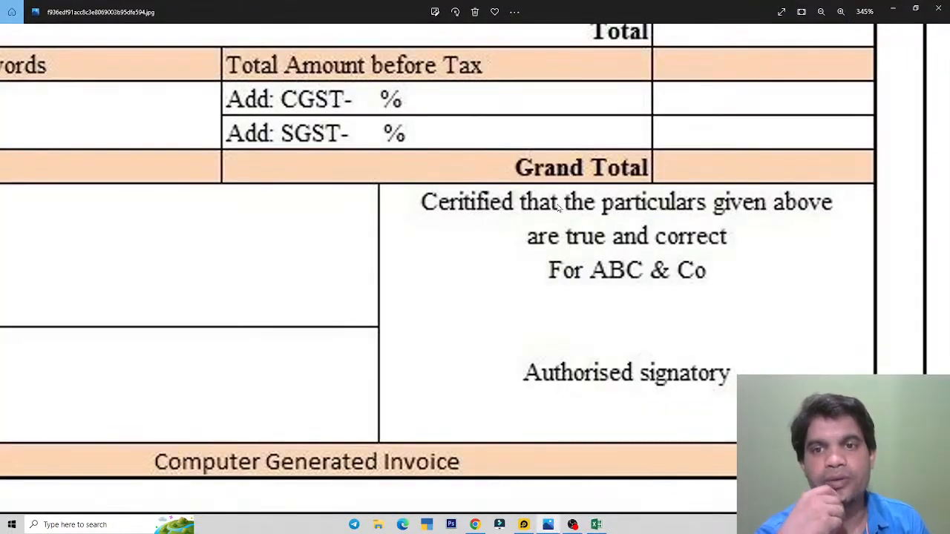
{"action": "key", "text": "alt+Tab"}
{"action": "key", "text": "alt+Return"}
{"action": "type", "text": "are true"}
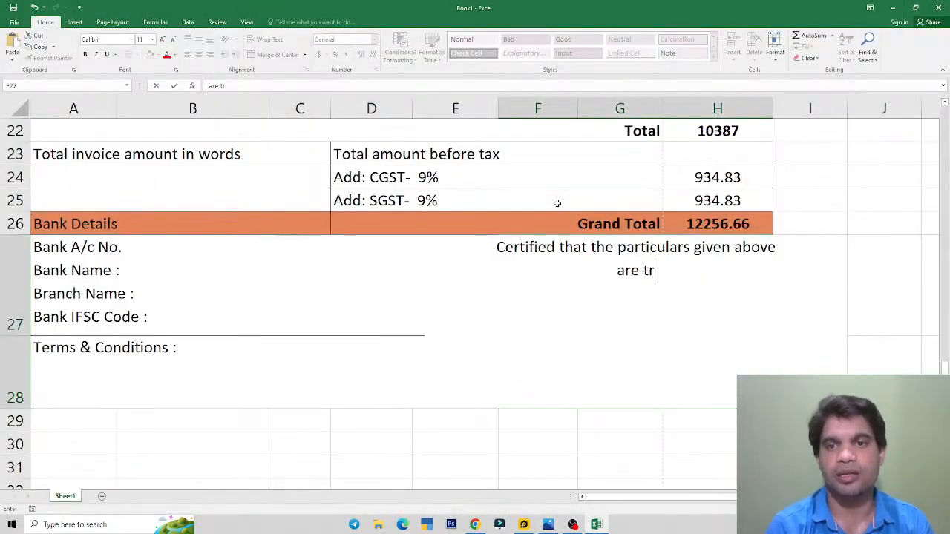
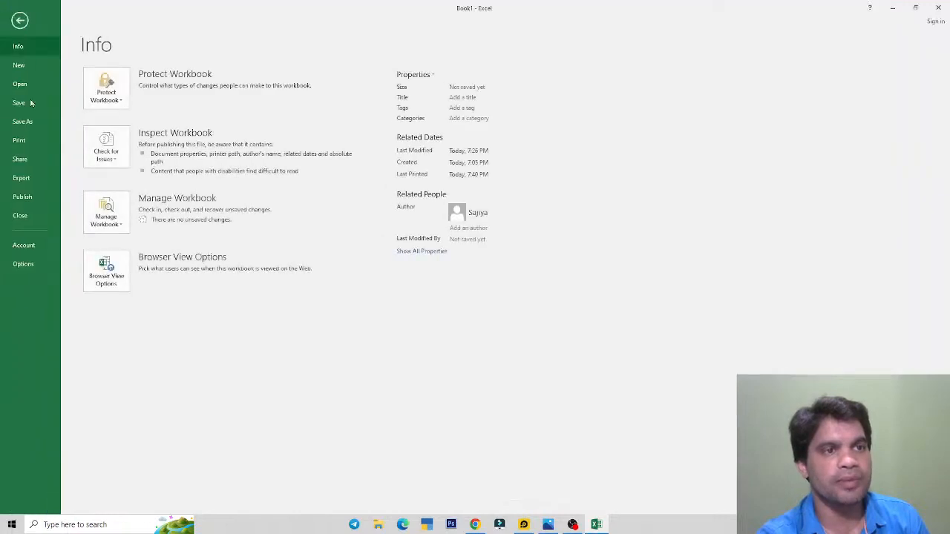
Step: Page through the two-page print preview, then return to the worksheet
{"action": "left_click", "coordinate": [19, 141]}
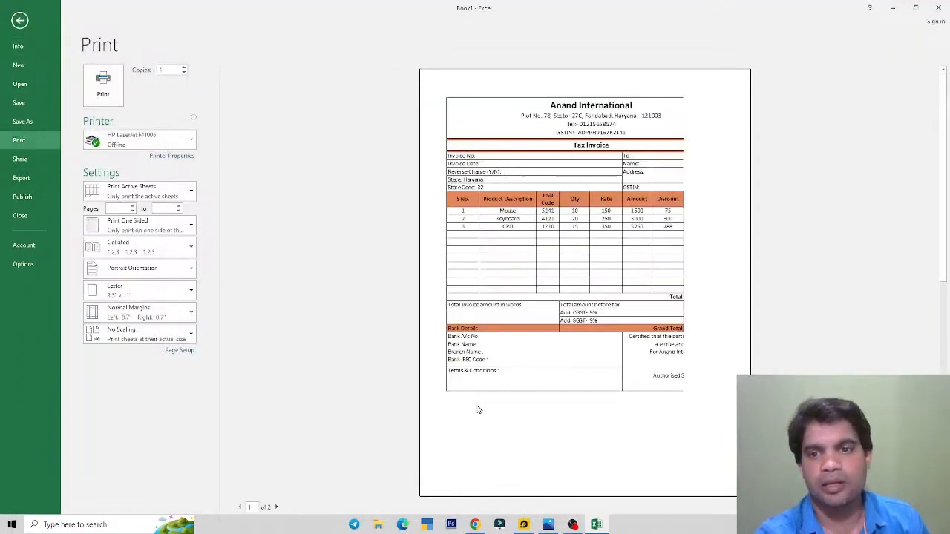
{"action": "left_click", "coordinate": [276, 506]}
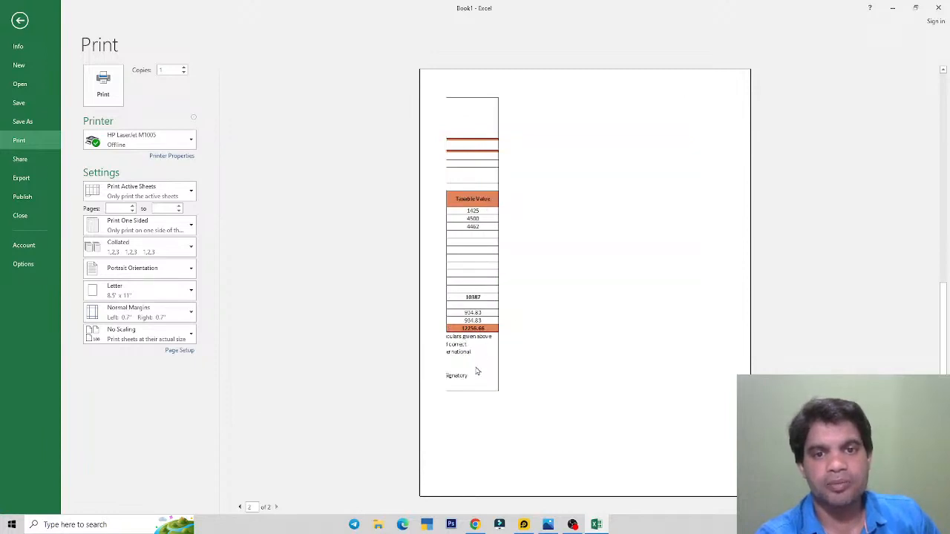
{"action": "left_click", "coordinate": [240, 507]}
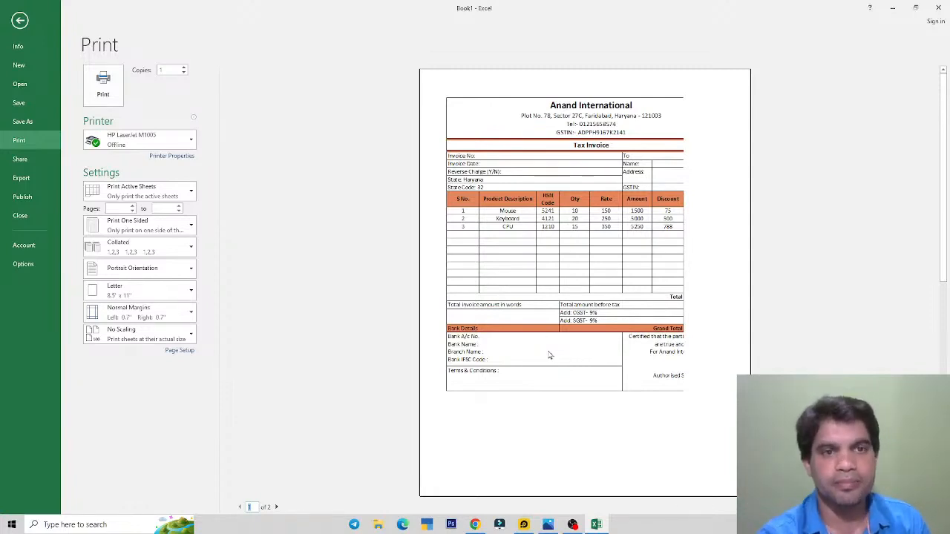
{"action": "key", "text": "Escape"}
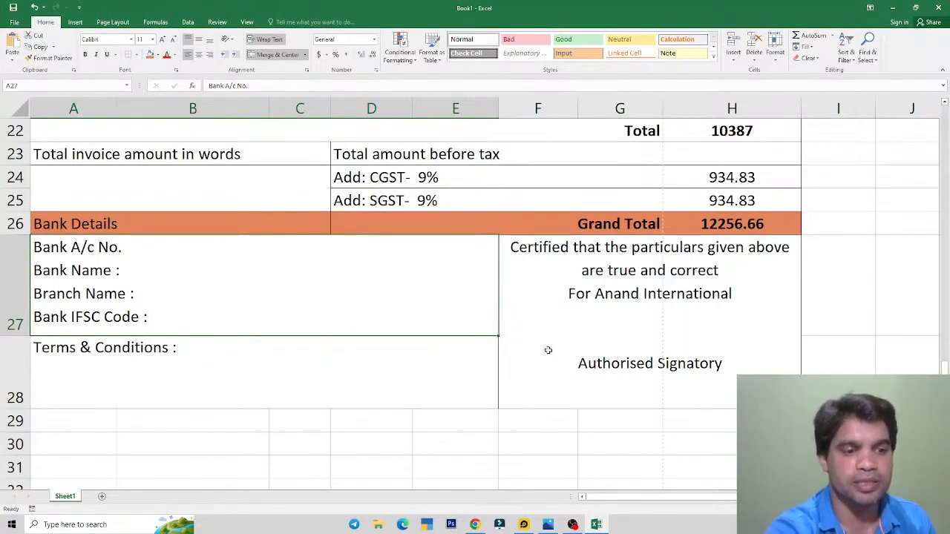
Step: Merge A29:H29 into one centred cell filled orange, checking the reference image
{"action": "left_click", "coordinate": [636, 363]}
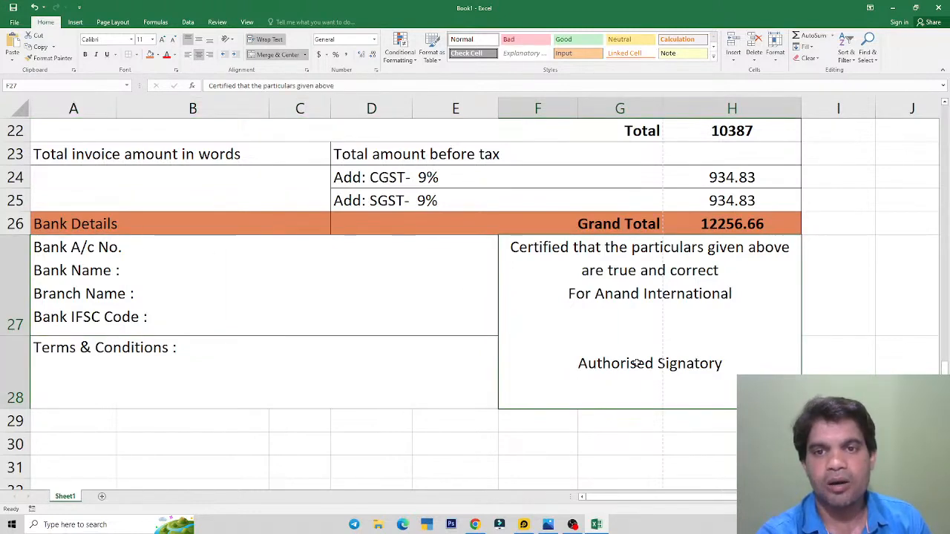
{"action": "key", "text": "alt+Tab"}
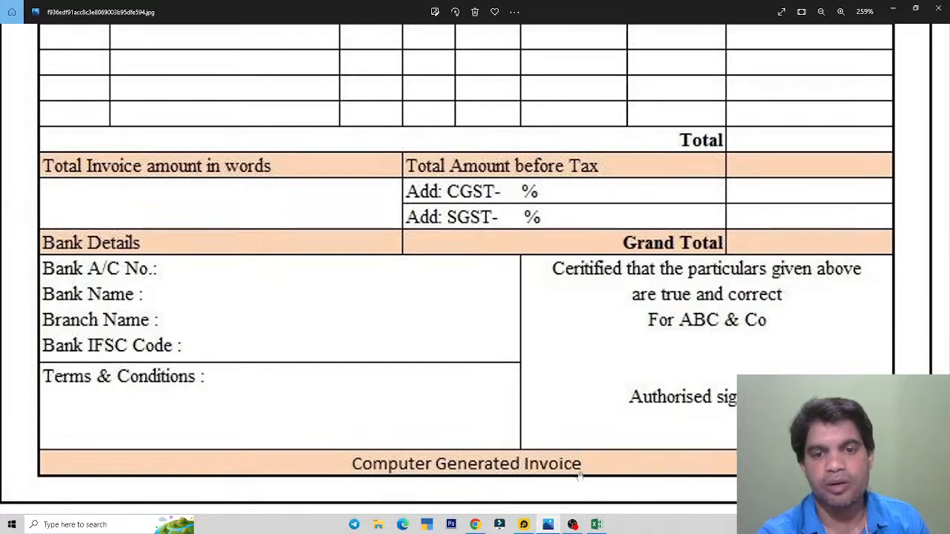
{"action": "key", "text": "alt+Tab"}
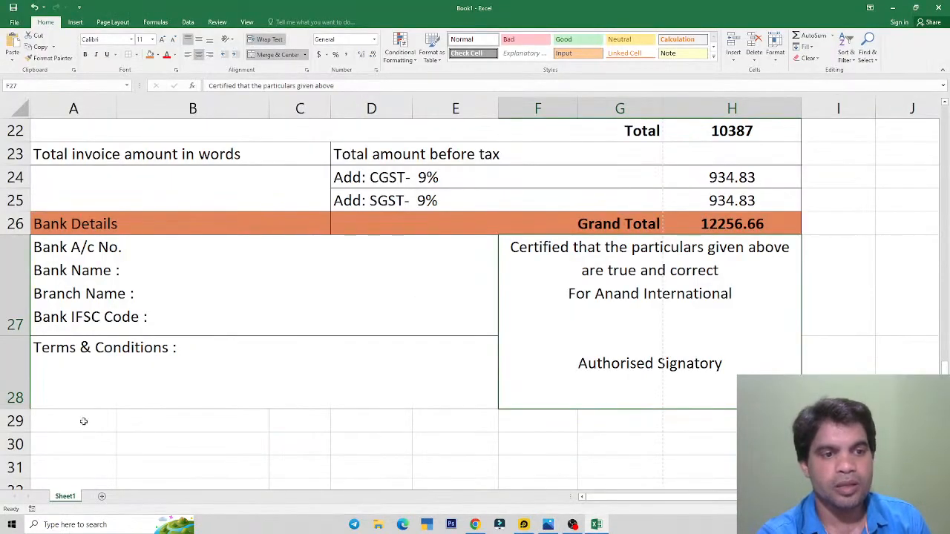
{"action": "left_click_drag", "start_coordinate": [85, 422], "coordinate": [693, 423]}
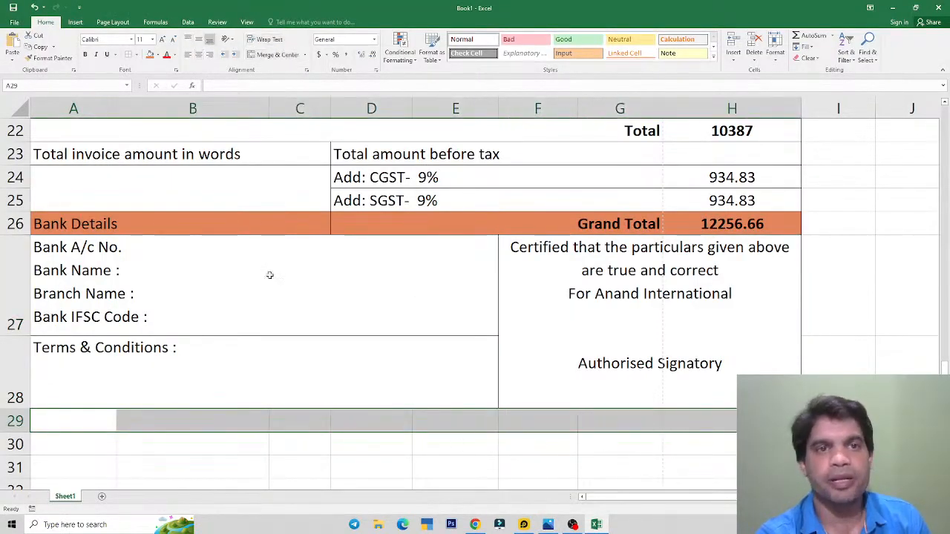
{"action": "left_click", "coordinate": [274, 58]}
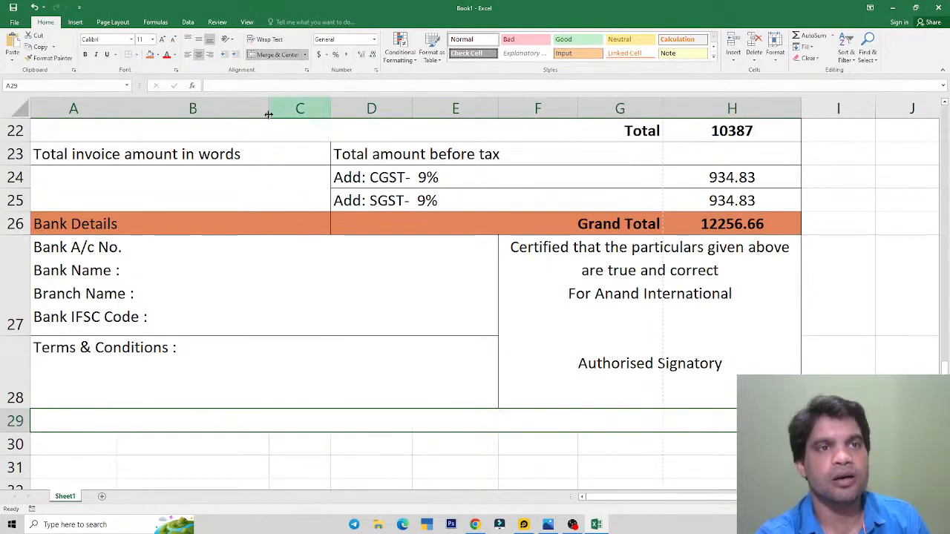
{"action": "left_click", "coordinate": [150, 57]}
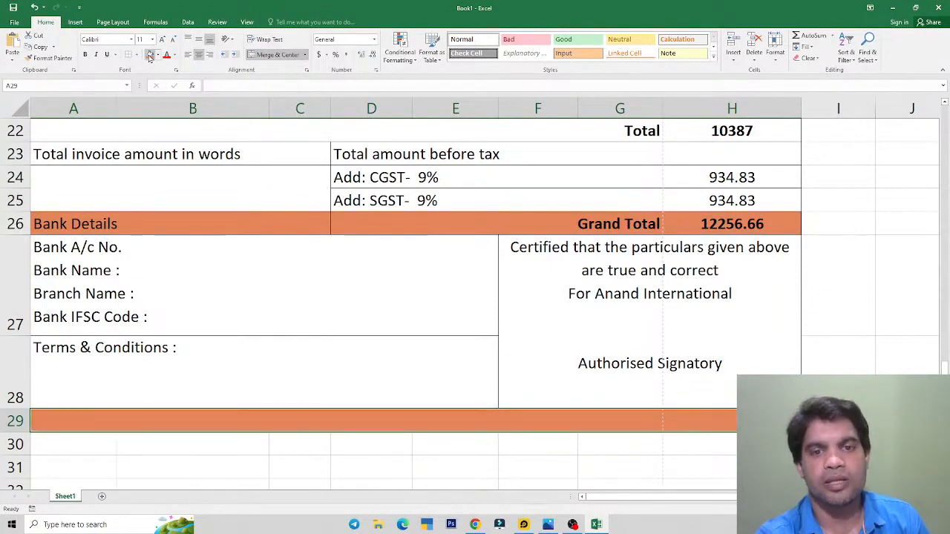
{"action": "key", "text": "alt+Tab"}
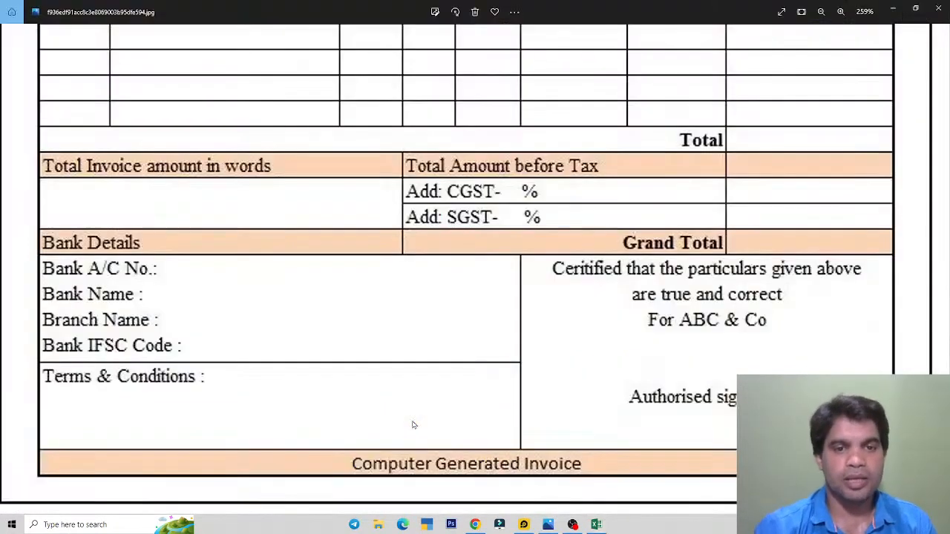
{"action": "key", "text": "alt+Tab"}
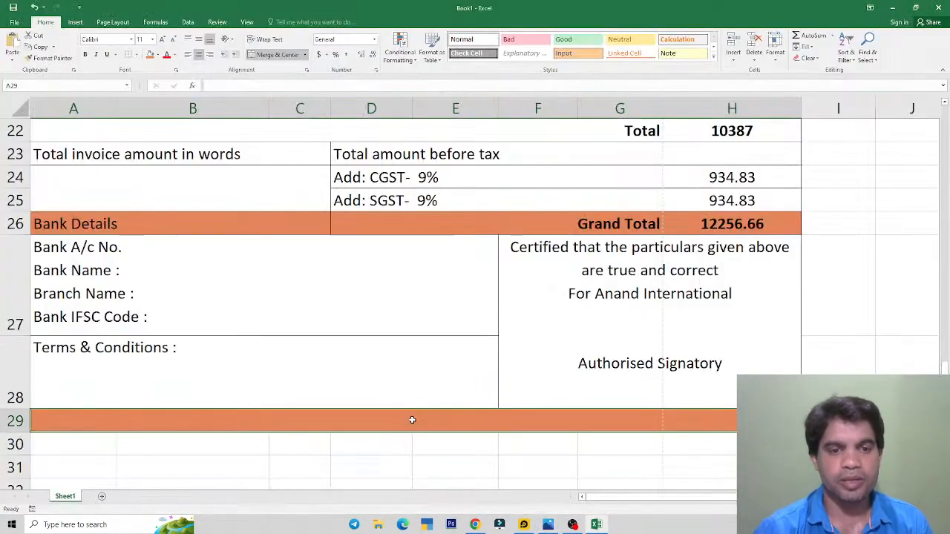
Step: Enter 'Computer Generated Invoice' in the footer and give it All Borders
{"action": "type", "text": "Computer"}
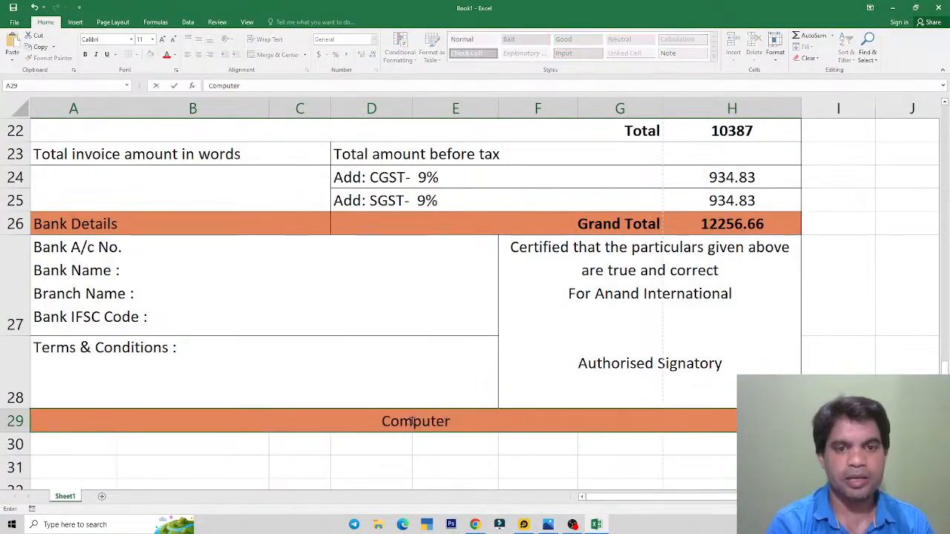
{"action": "type", "text": " Generated "}
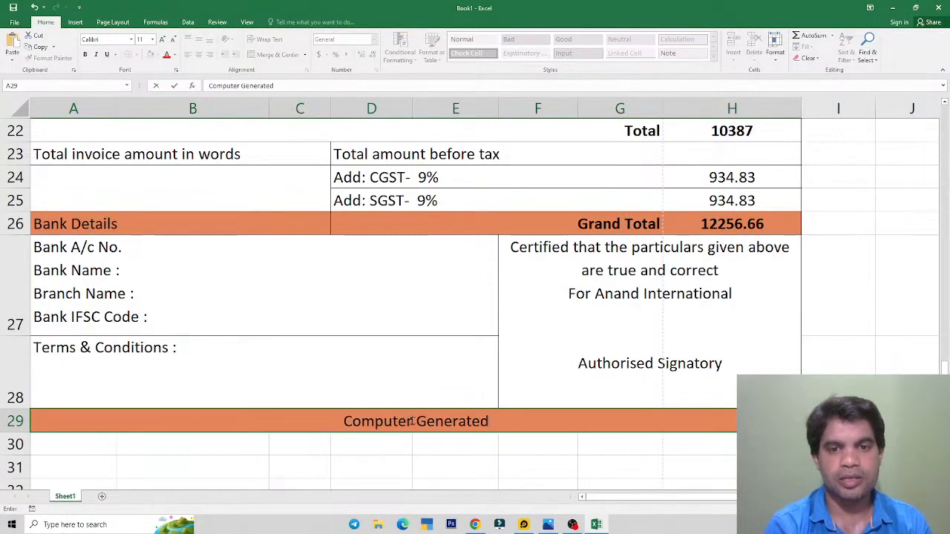
{"action": "type", "text": "Invoice"}
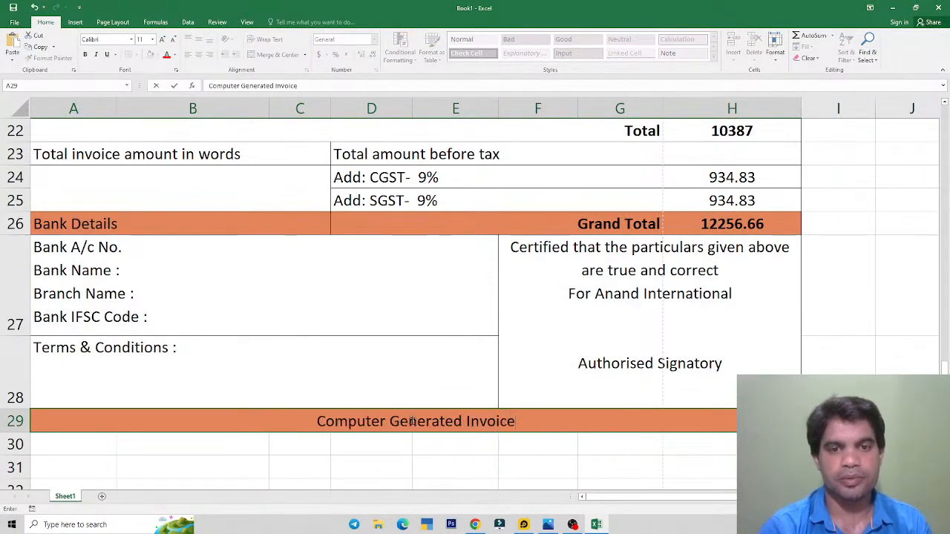
{"action": "key", "text": "Return"}
{"action": "key", "text": "Up"}
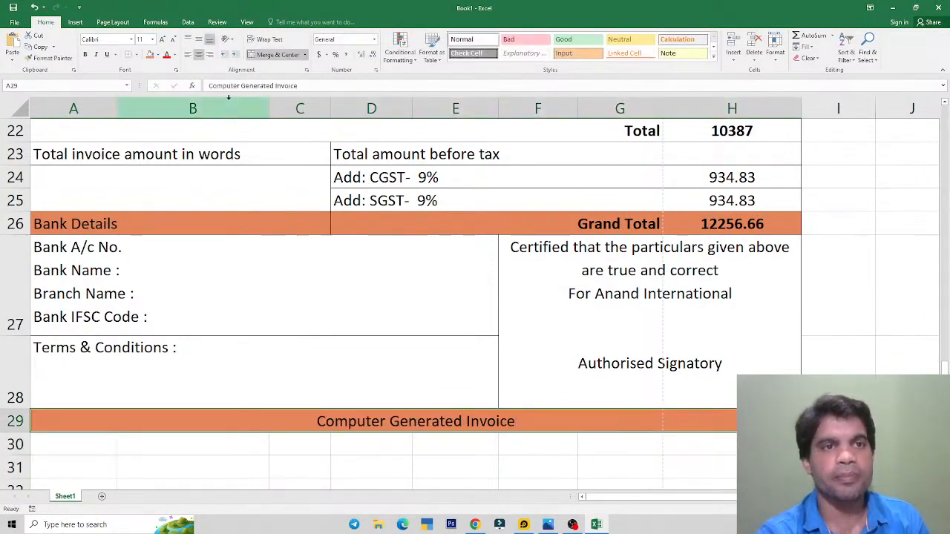
{"action": "left_click", "coordinate": [136, 54]}
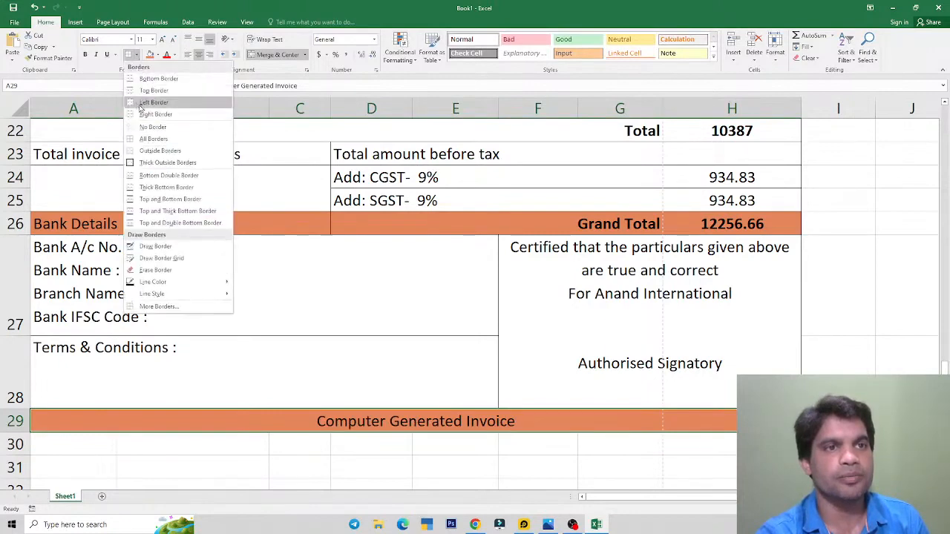
{"action": "left_click", "coordinate": [152, 139]}
{"action": "left_click", "coordinate": [430, 451]}
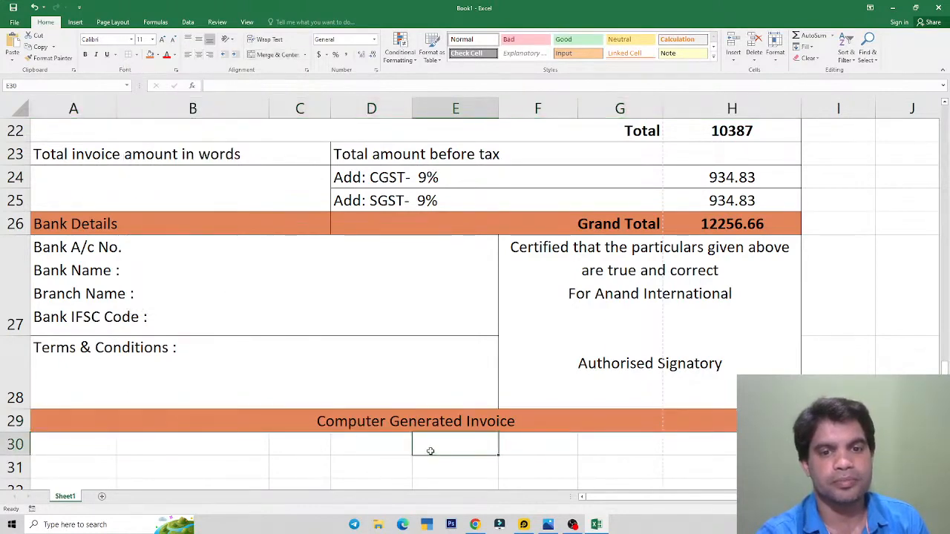
Step: Preview the invoice with its new footer in File > Print
{"action": "left_click", "coordinate": [14, 21]}
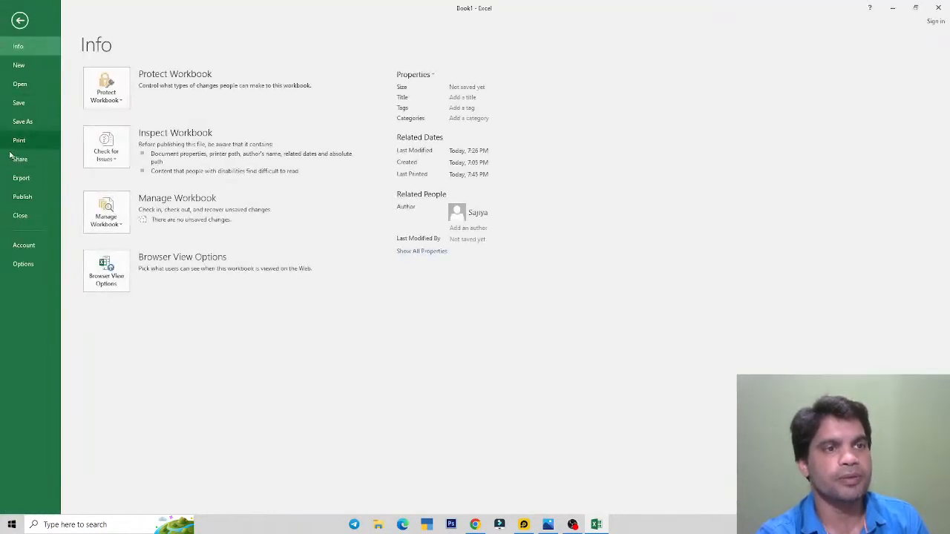
{"action": "left_click", "coordinate": [18, 157]}
{"action": "left_click", "coordinate": [19, 141]}
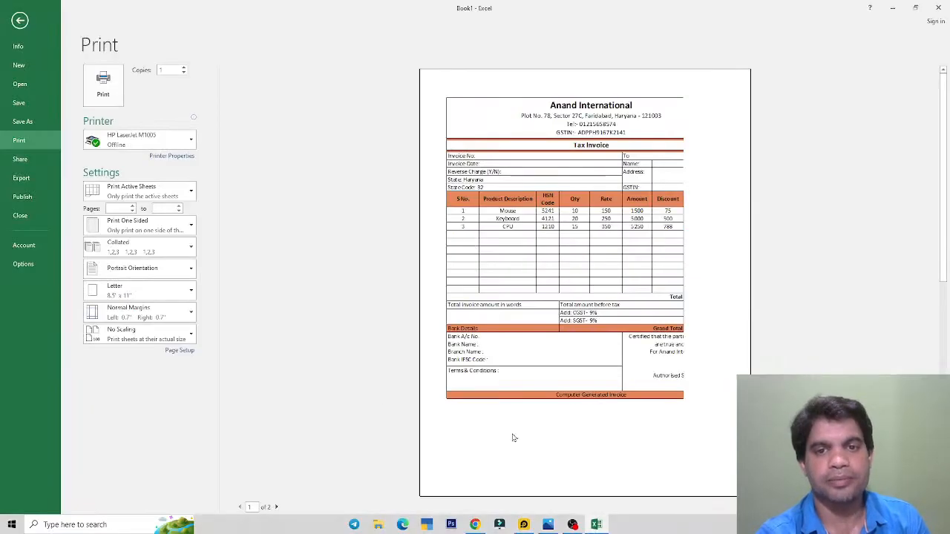
{"action": "left_click", "coordinate": [22, 24]}
Step: Compare the invoice against the zoomed-out reference invoice image
{"action": "key", "text": "alt+Tab"}
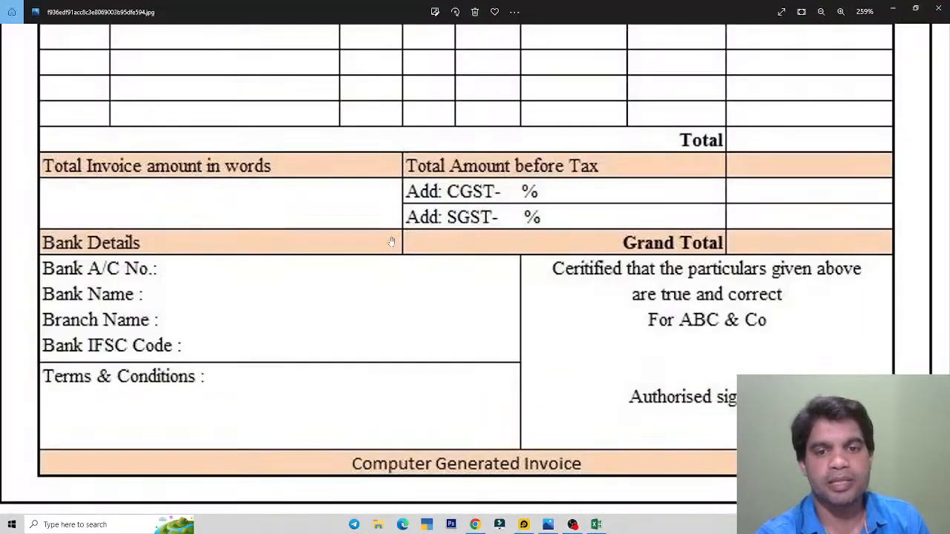
{"action": "scroll", "coordinate": [468, 323], "scroll_direction": "down", "scroll_amount": 5}
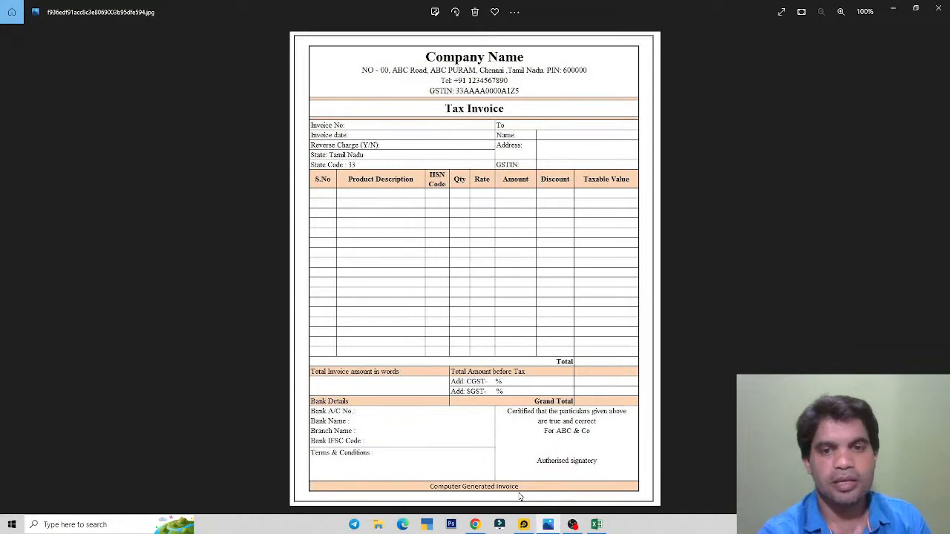
{"action": "key", "text": "alt+Tab"}
{"action": "left_click", "coordinate": [412, 297]}
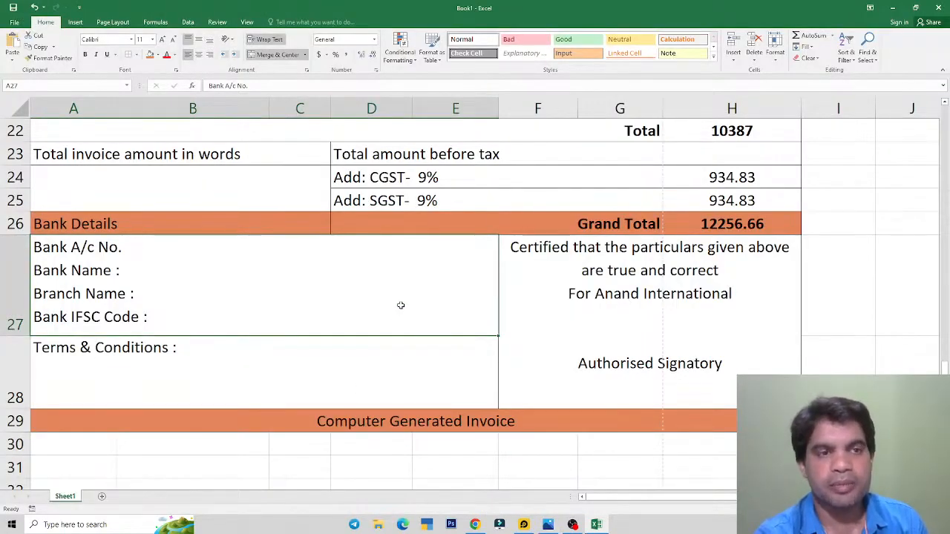
{"action": "left_click", "coordinate": [548, 525]}
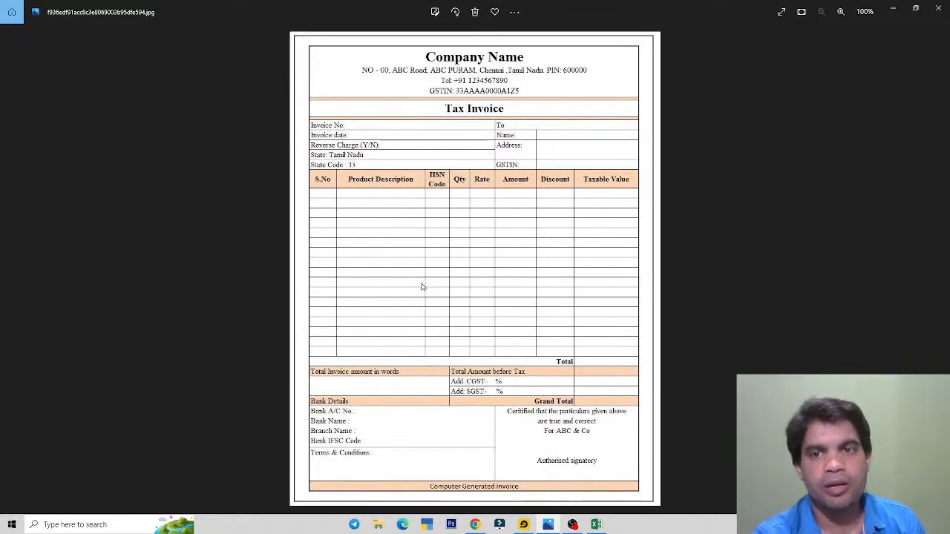
Step: Insert a blank column A left of the invoice and narrow it into a margin
{"action": "key", "text": "alt+Tab"}
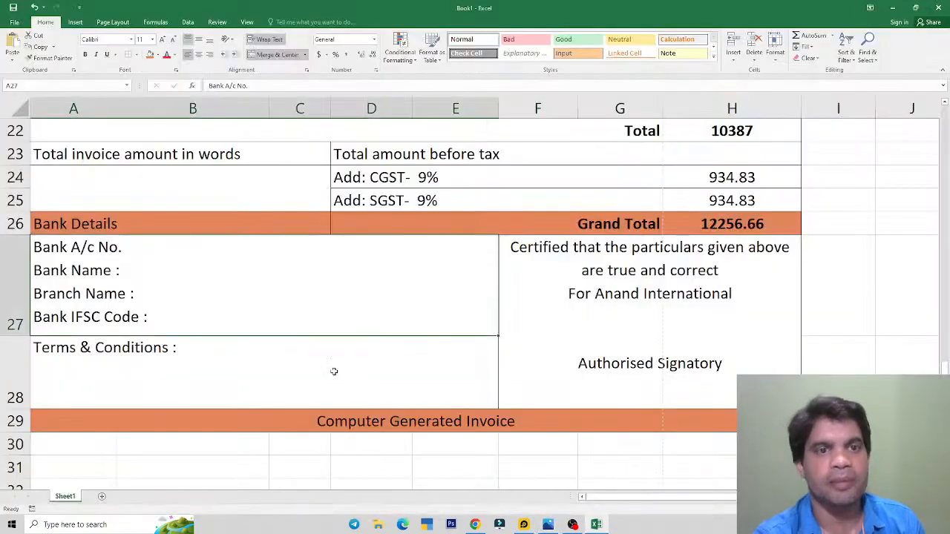
{"action": "scroll", "coordinate": [105, 224], "scroll_direction": "up", "scroll_amount": 7}
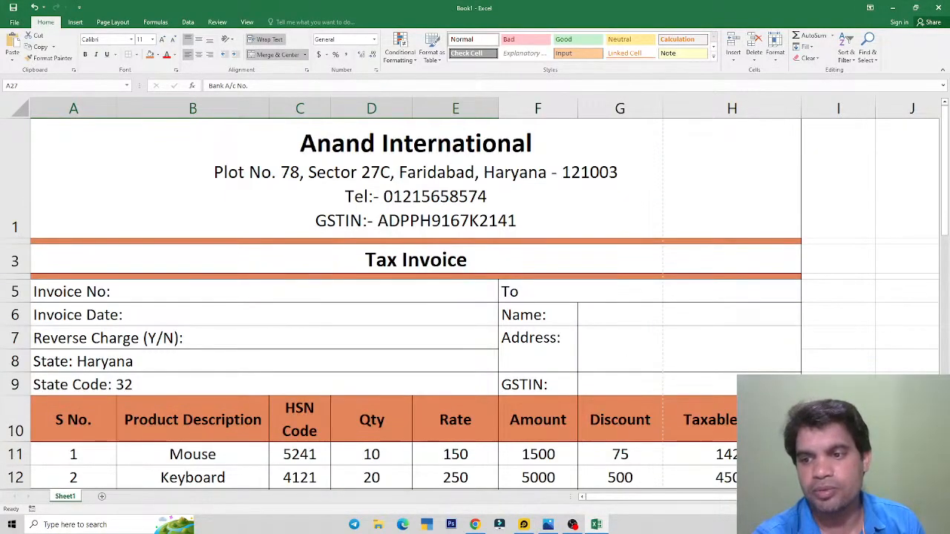
{"action": "scroll", "coordinate": [469, 294], "scroll_direction": "down", "scroll_amount": 4}
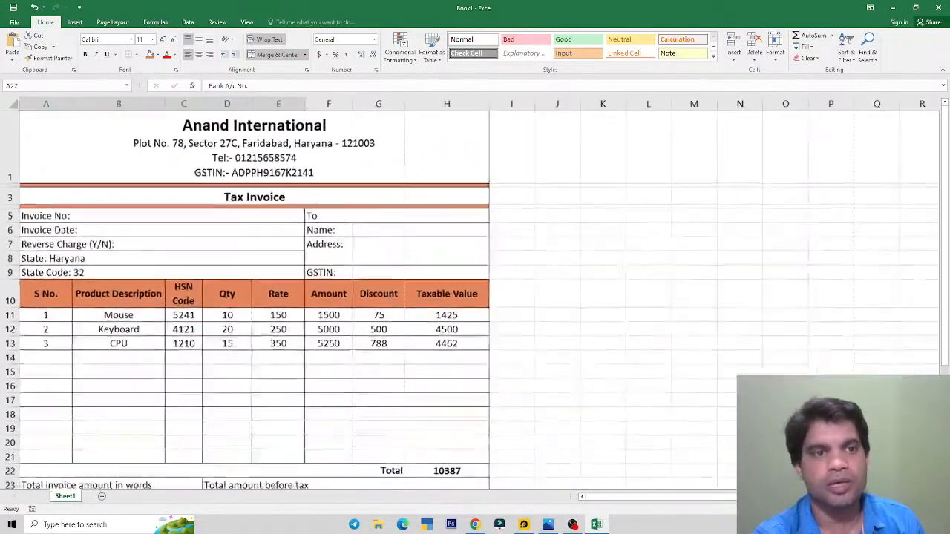
{"action": "scroll", "coordinate": [475, 295], "scroll_direction": "down", "scroll_amount": 4}
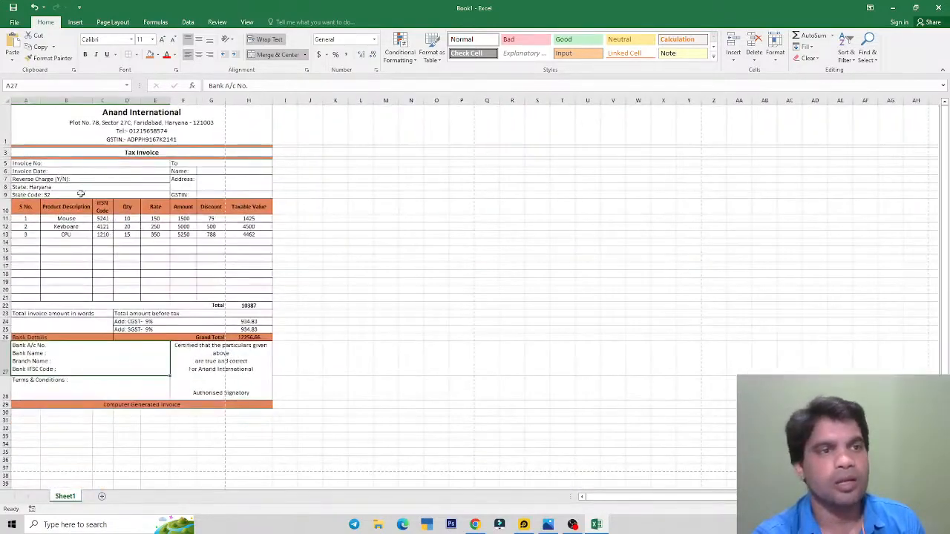
{"action": "left_click", "coordinate": [44, 125]}
{"action": "left_click", "coordinate": [43, 289]}
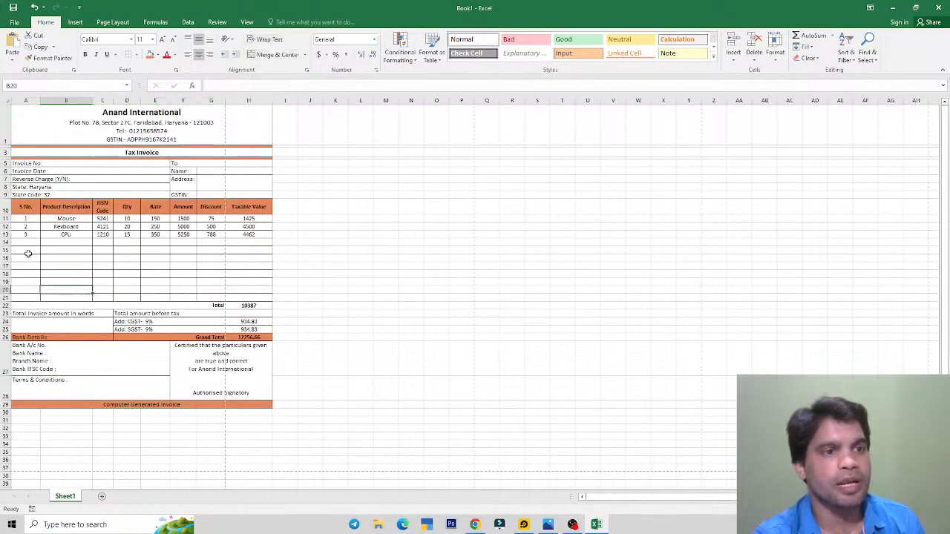
{"action": "left_click", "coordinate": [28, 252]}
{"action": "left_click", "coordinate": [27, 234]}
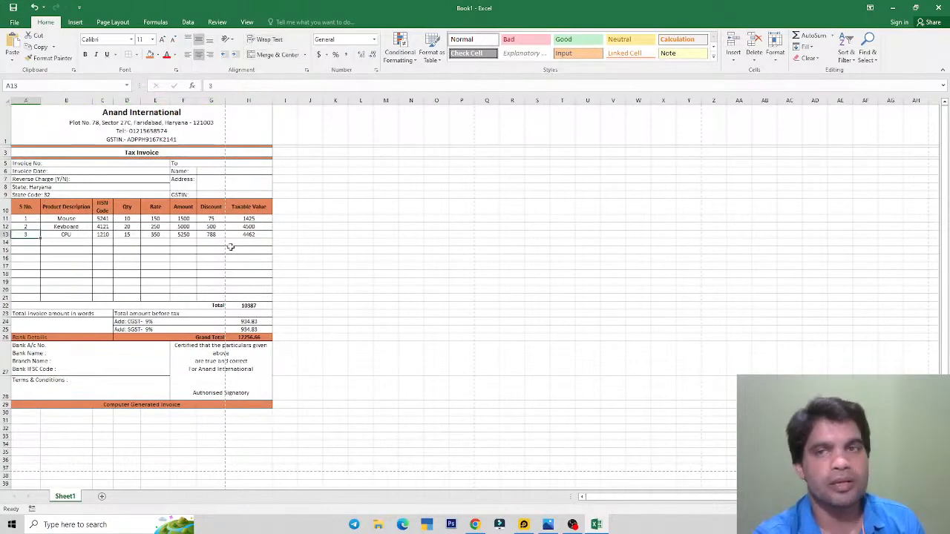
{"action": "left_click", "coordinate": [733, 54]}
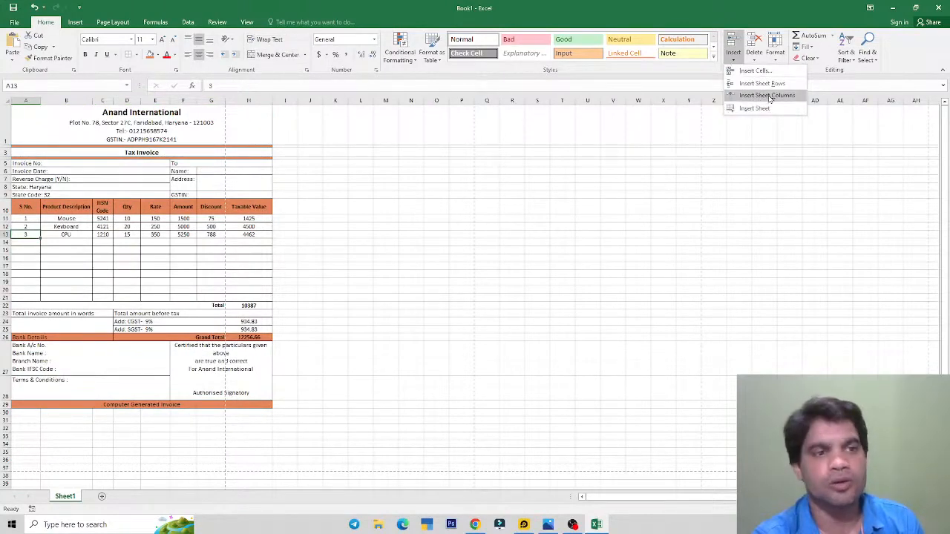
{"action": "left_click", "coordinate": [769, 97]}
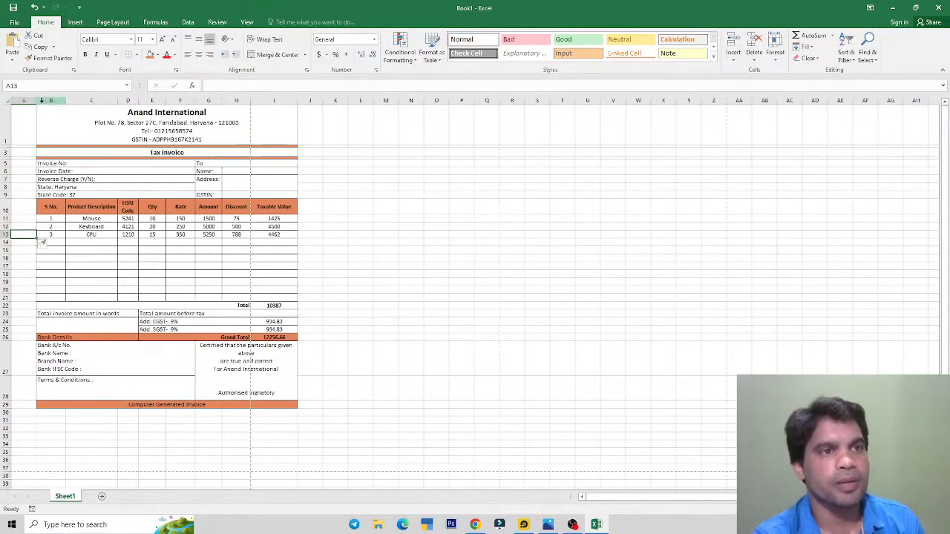
{"action": "left_click_drag", "start_coordinate": [36, 100], "coordinate": [25, 99]}
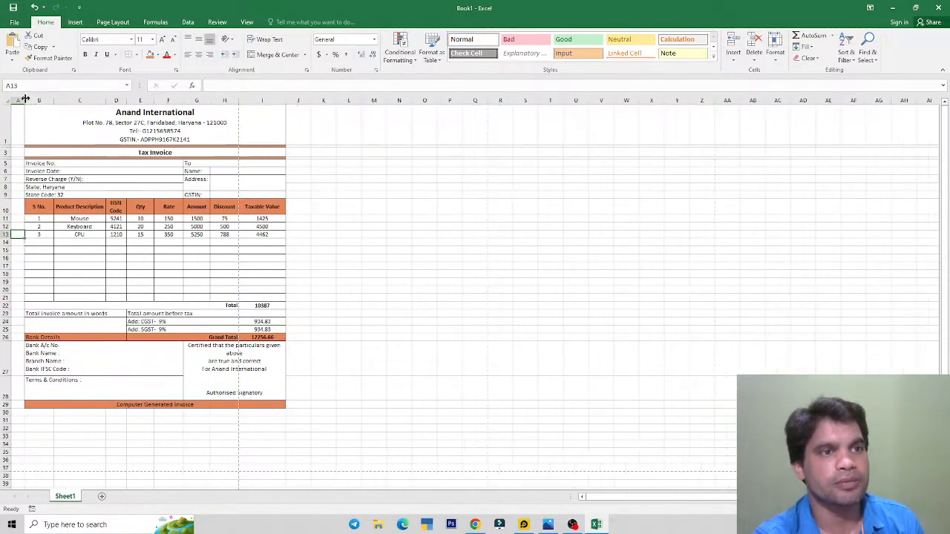
Step: Insert a blank row 1 above the invoice
{"action": "left_click", "coordinate": [110, 121]}
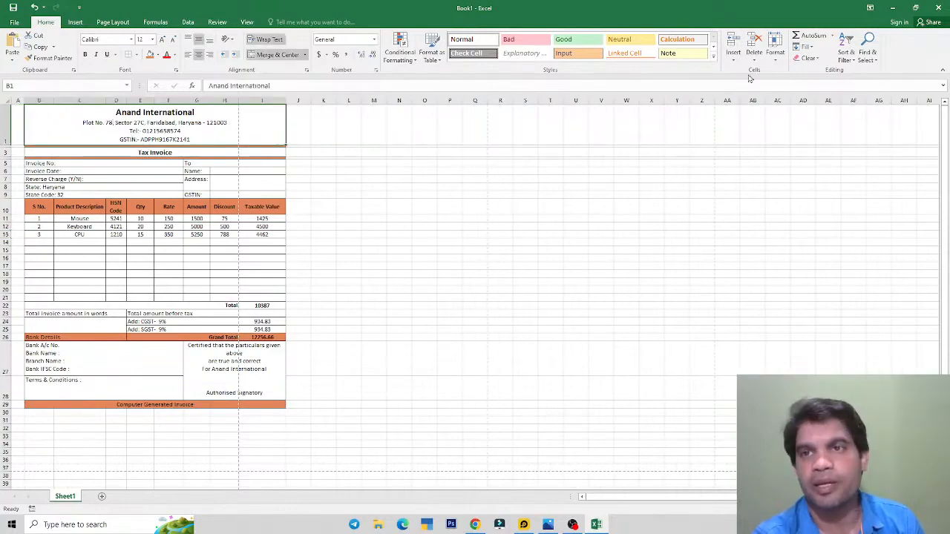
{"action": "left_click", "coordinate": [733, 58]}
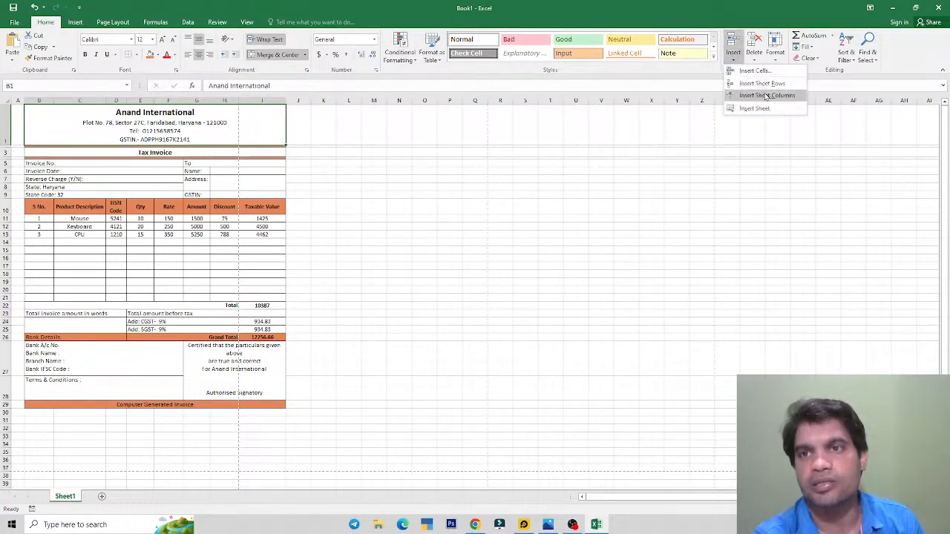
{"action": "left_click", "coordinate": [762, 84]}
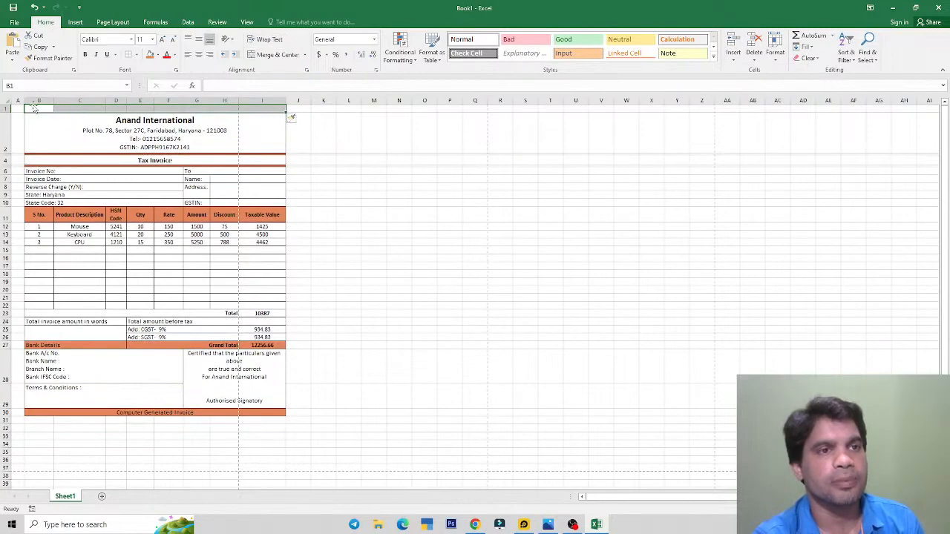
{"action": "left_click_drag", "start_coordinate": [32, 108], "coordinate": [249, 111]}
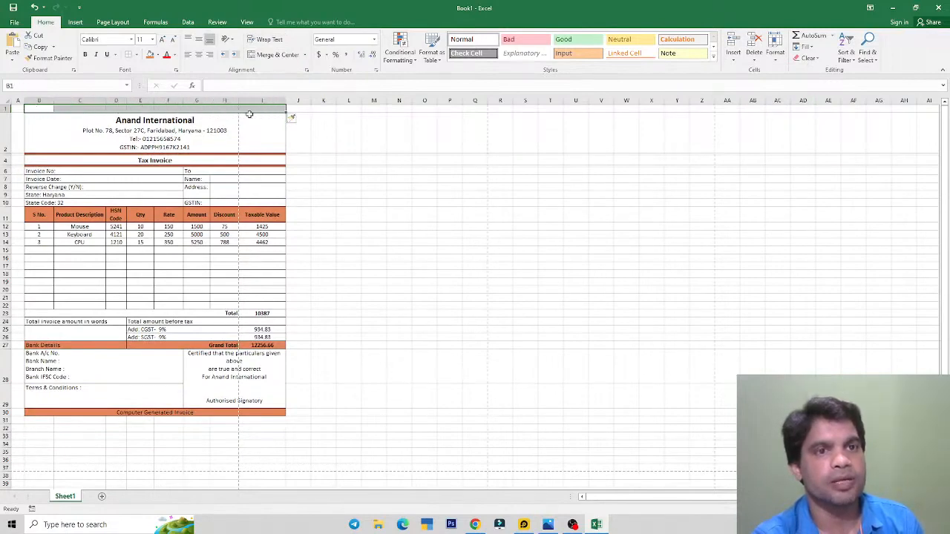
{"action": "left_click_drag", "start_coordinate": [20, 108], "coordinate": [282, 106]}
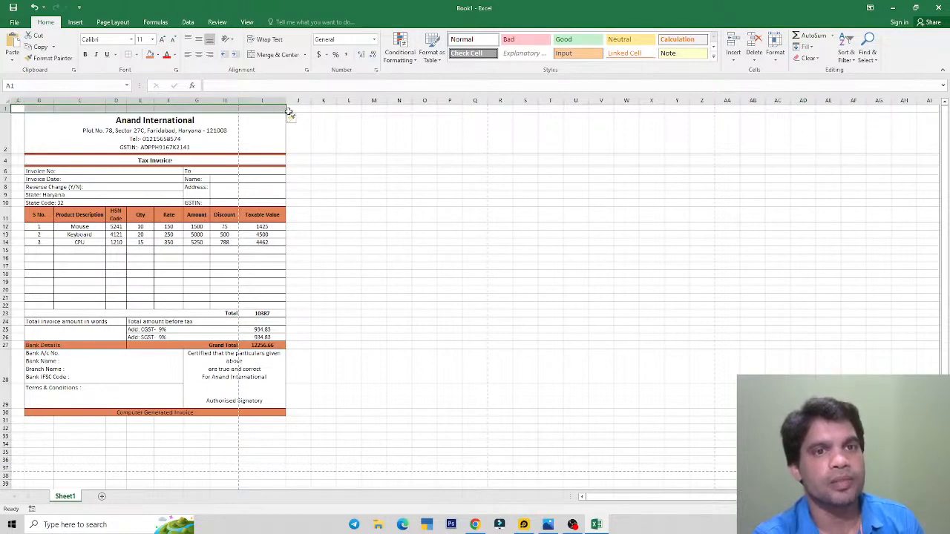
Step: Narrow column J into a thin right margin and make row 1 slightly taller
{"action": "left_click", "coordinate": [303, 107]}
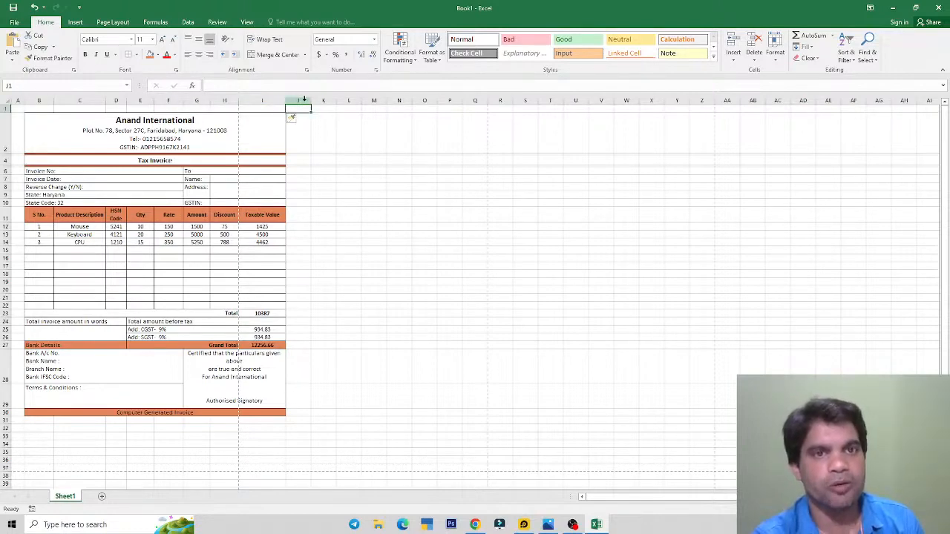
{"action": "left_click_drag", "start_coordinate": [309, 104], "coordinate": [296, 104]}
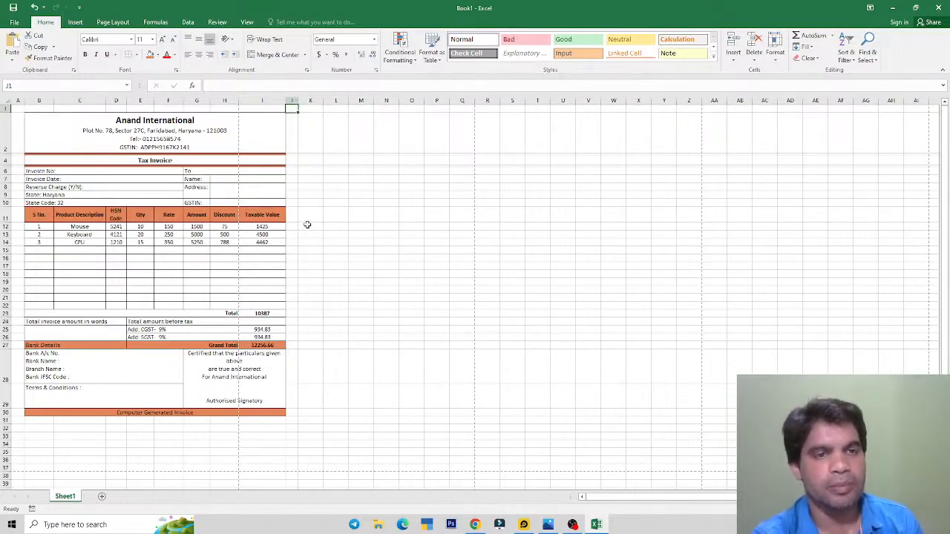
{"action": "scroll", "coordinate": [304, 227], "scroll_direction": "up", "scroll_amount": 4}
{"action": "scroll", "coordinate": [304, 227], "scroll_direction": "up", "scroll_amount": 1}
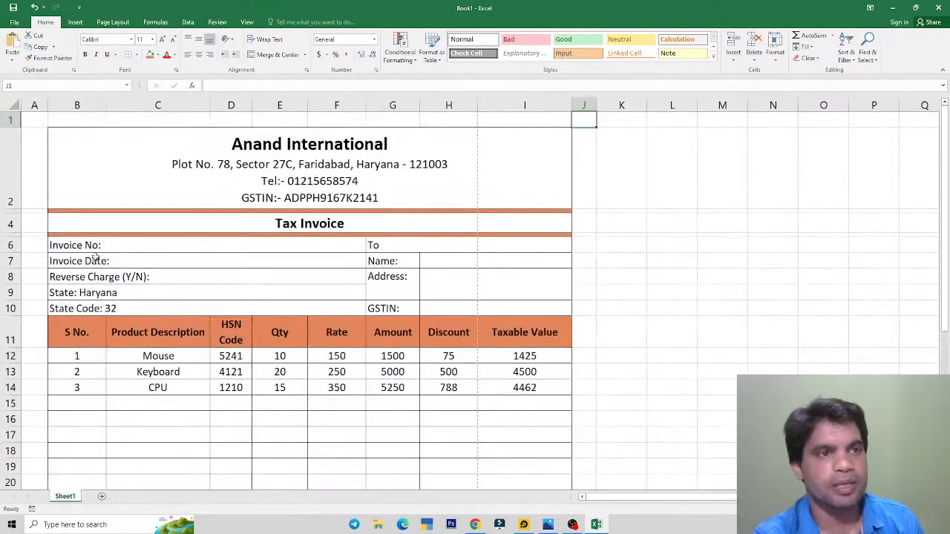
{"action": "left_click", "coordinate": [35, 152]}
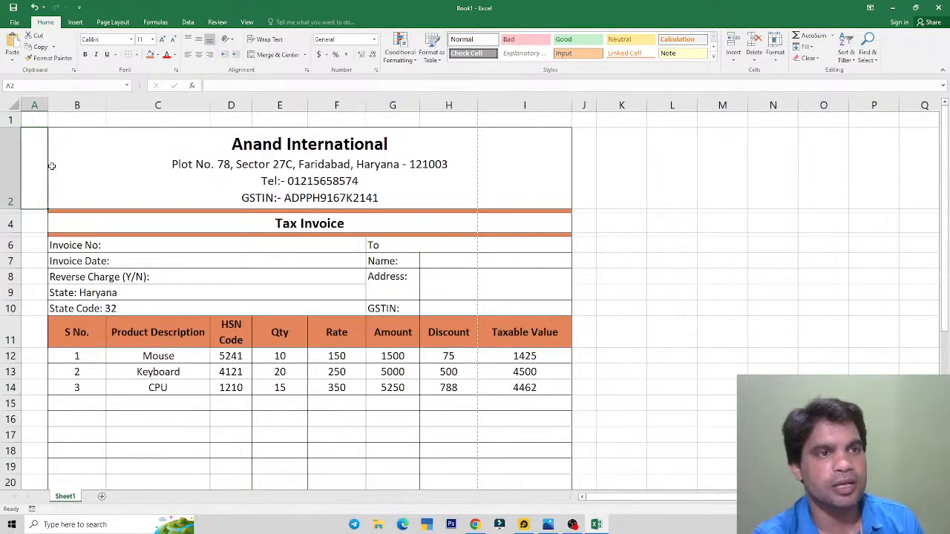
{"action": "left_click_drag", "start_coordinate": [10, 127], "coordinate": [11, 132]}
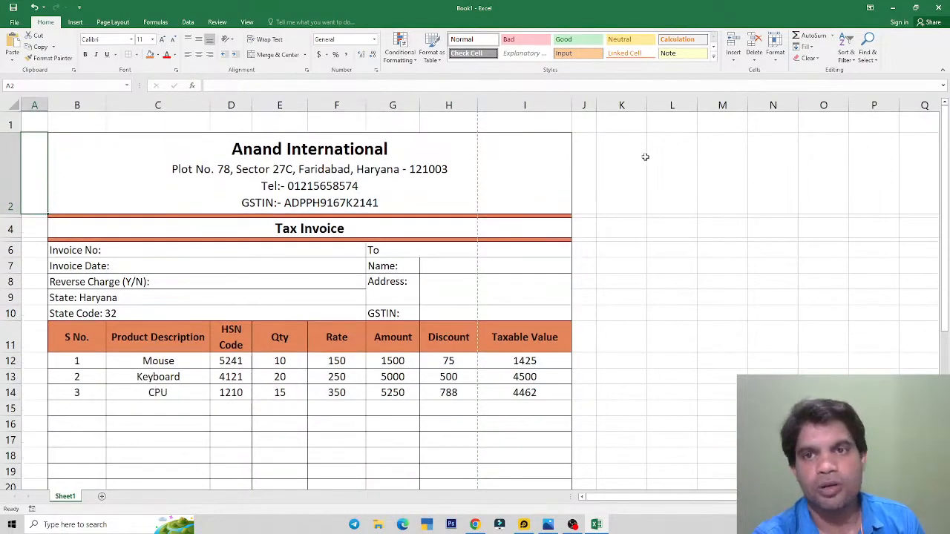
{"action": "left_click_drag", "start_coordinate": [597, 105], "coordinate": [599, 104]}
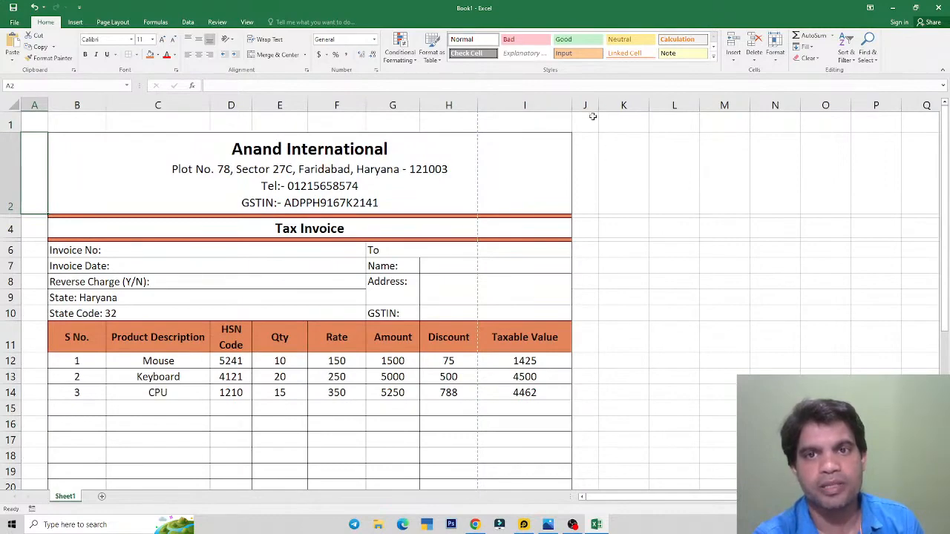
Step: Check the blank row 1 and blank row 31 around the invoice
{"action": "left_click", "coordinate": [254, 124]}
{"action": "left_click", "coordinate": [153, 124]}
{"action": "left_click", "coordinate": [38, 126]}
{"action": "scroll", "coordinate": [374, 190], "scroll_direction": "down", "scroll_amount": 6}
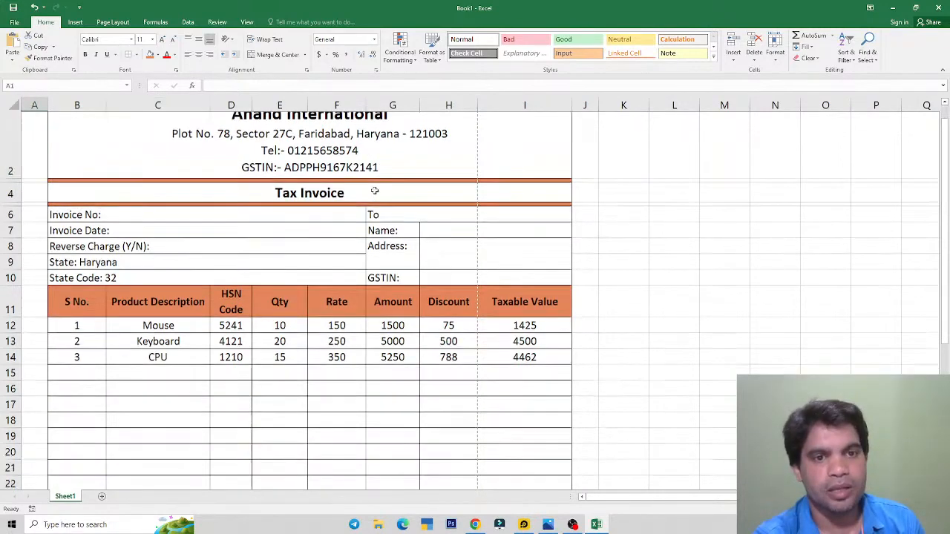
{"action": "scroll", "coordinate": [374, 190], "scroll_direction": "down", "scroll_amount": 3}
{"action": "left_click_drag", "start_coordinate": [47, 254], "coordinate": [571, 254]}
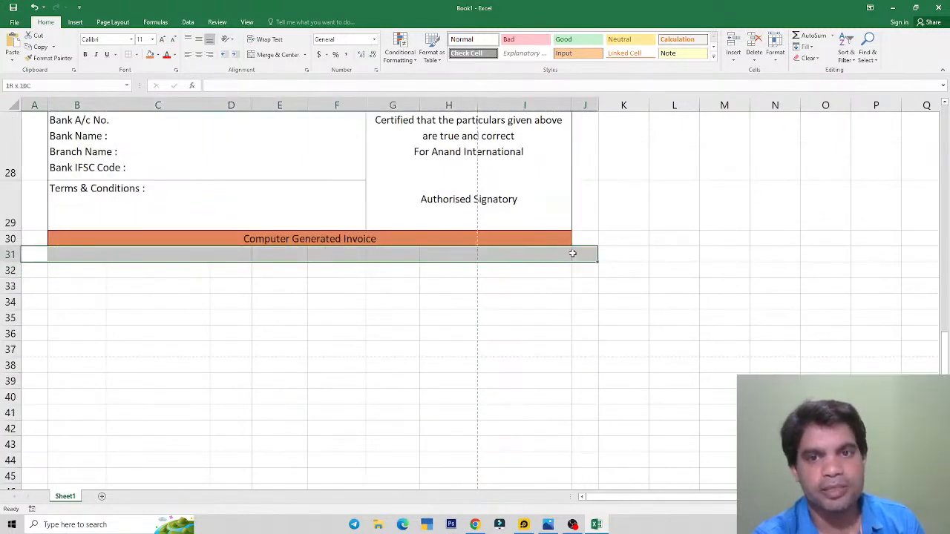
{"action": "left_click_drag", "start_coordinate": [10, 262], "coordinate": [10, 261]}
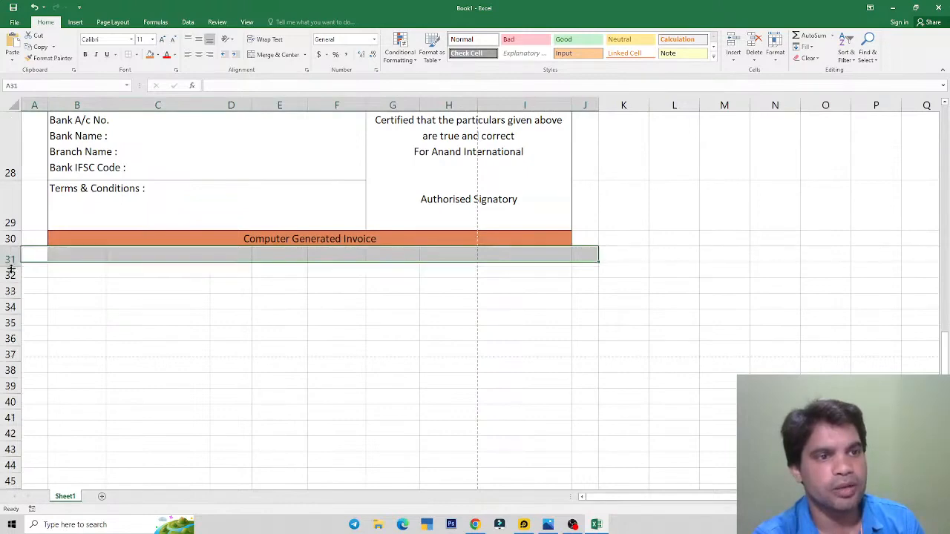
{"action": "left_click", "coordinate": [93, 289]}
{"action": "scroll", "coordinate": [70, 269], "scroll_direction": "up", "scroll_amount": 9}
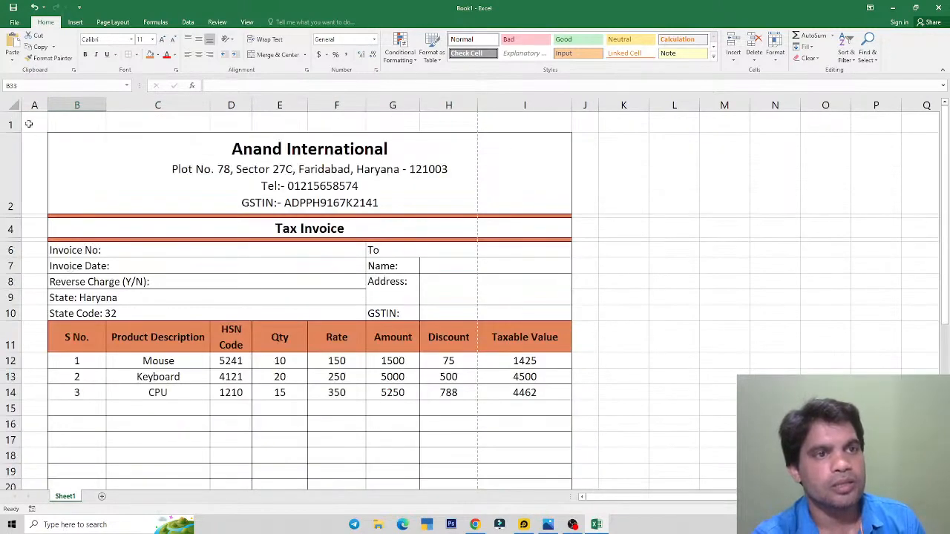
Step: Merge the blank top row across A1:I1
{"action": "mouse_move", "coordinate": [29, 122]}
{"action": "left_mouse_down"}
{"action": "mouse_move", "coordinate": [581, 136]}
{"action": "mouse_move", "coordinate": [598, 493]}
{"action": "mouse_move", "coordinate": [580, 462]}
{"action": "mouse_move", "coordinate": [583, 490]}
{"action": "mouse_move", "coordinate": [577, 436]}
{"action": "left_mouse_up"}
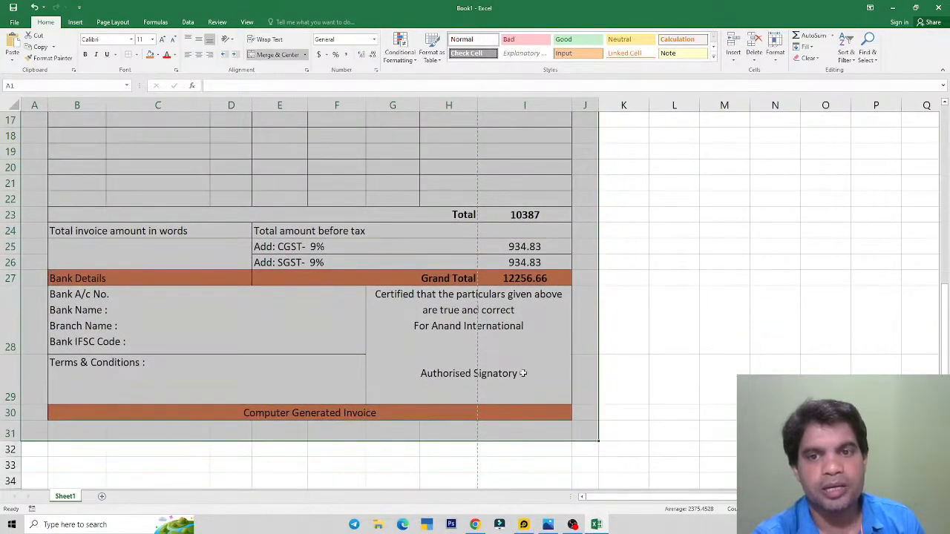
{"action": "scroll", "coordinate": [661, 334], "scroll_direction": "up", "scroll_amount": 5}
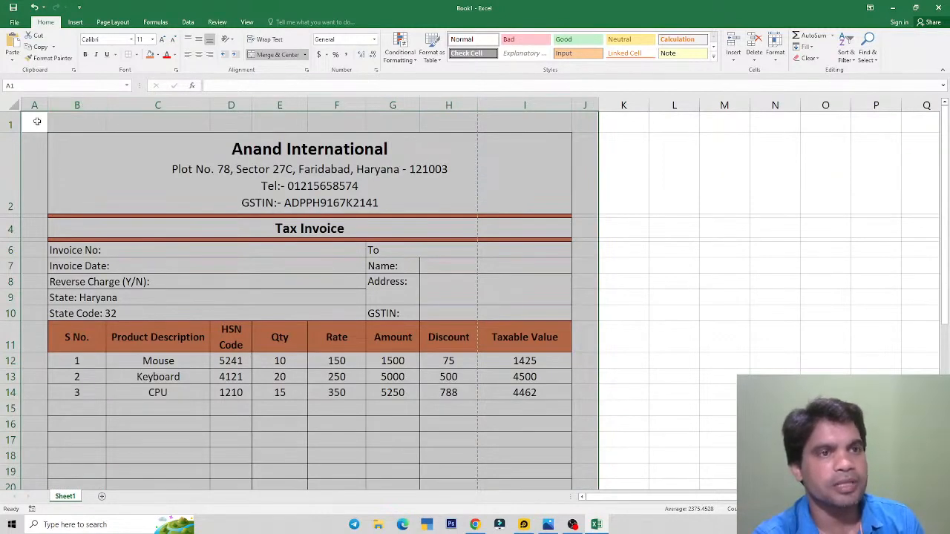
{"action": "left_click_drag", "start_coordinate": [37, 123], "coordinate": [518, 117]}
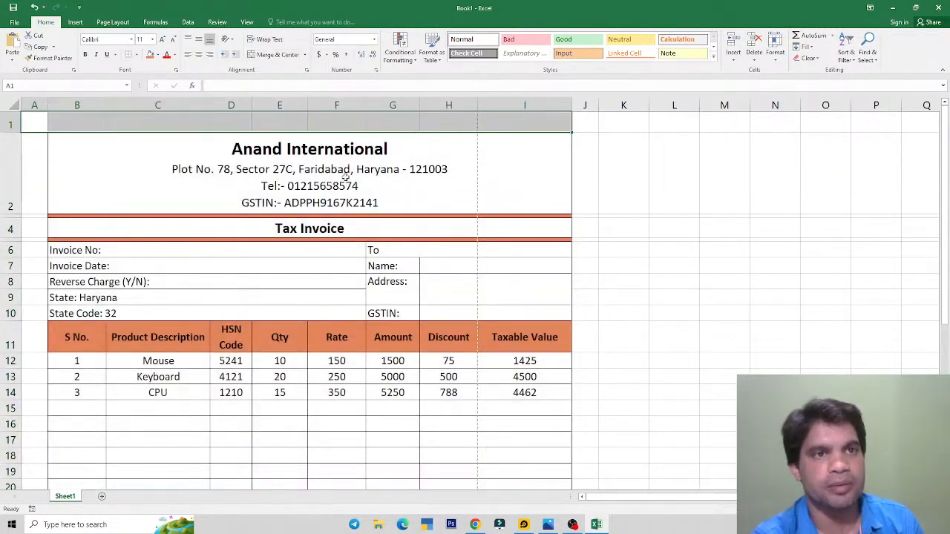
{"action": "left_click", "coordinate": [271, 55]}
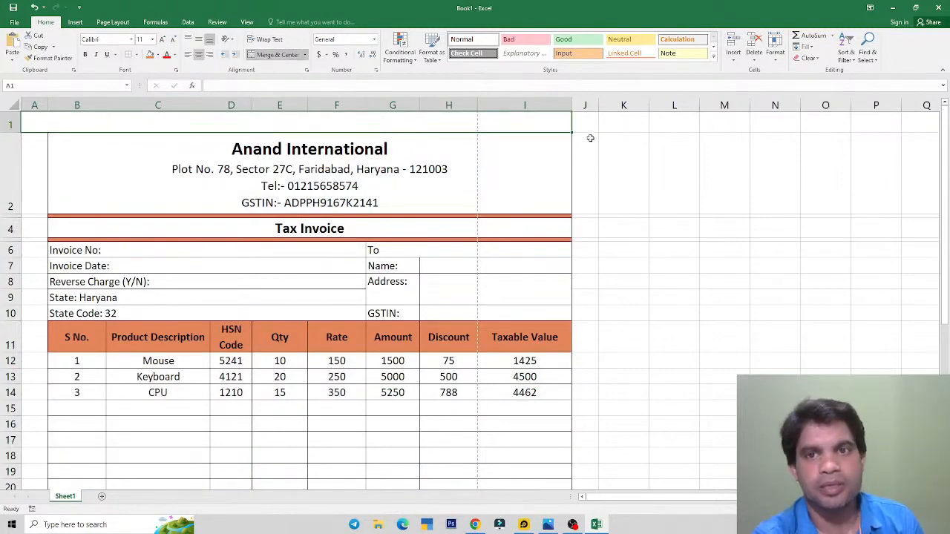
{"action": "scroll", "coordinate": [41, 172], "scroll_direction": "down", "scroll_amount": 5}
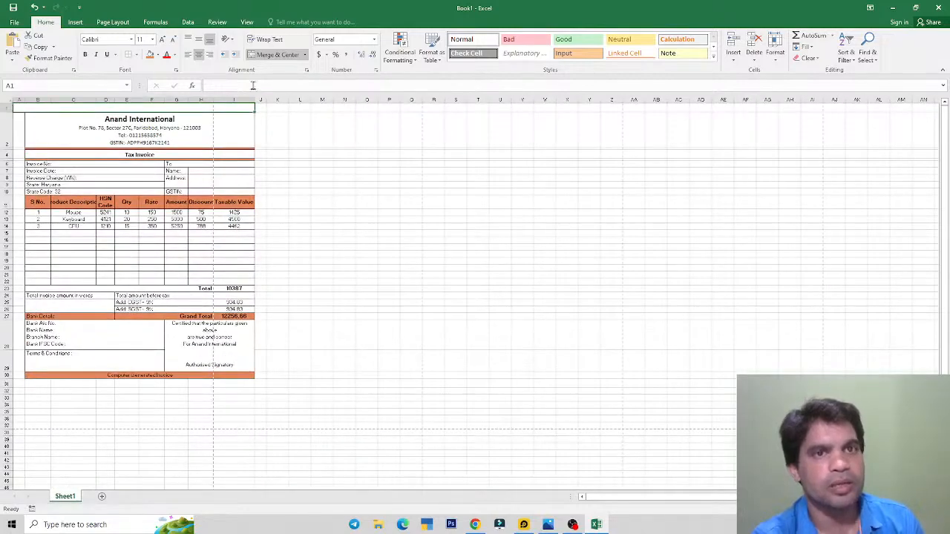
Step: Unmerge row 1 and apply Outside Borders to A1:K31, margins included
{"action": "left_click", "coordinate": [275, 55]}
{"action": "mouse_move", "coordinate": [17, 109]}
{"action": "left_mouse_down"}
{"action": "mouse_move", "coordinate": [22, 381]}
{"action": "mouse_move", "coordinate": [17, 105]}
{"action": "left_mouse_up"}
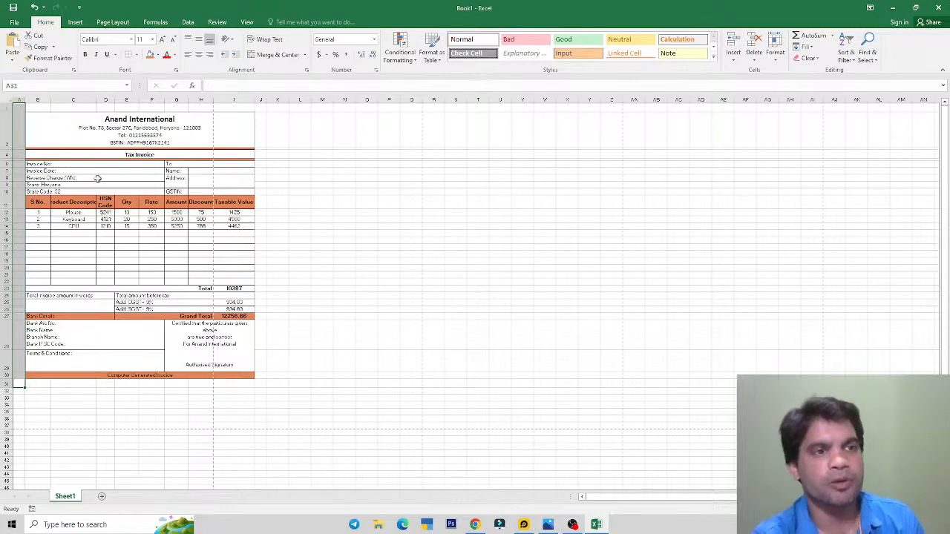
{"action": "scroll", "coordinate": [97, 175], "scroll_direction": "up", "scroll_amount": 2}
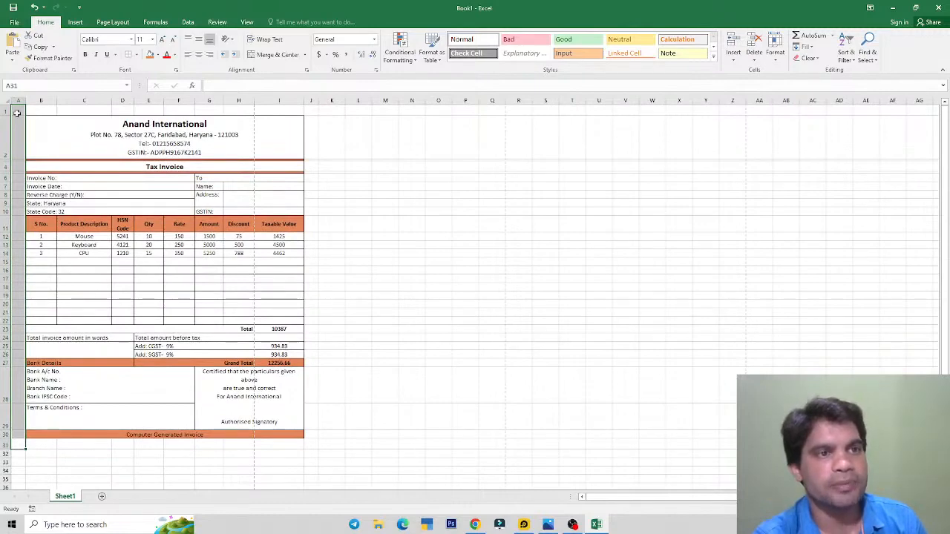
{"action": "left_click_drag", "start_coordinate": [18, 113], "coordinate": [340, 207]}
{"action": "left_click_drag", "start_coordinate": [311, 404], "coordinate": [314, 443]}
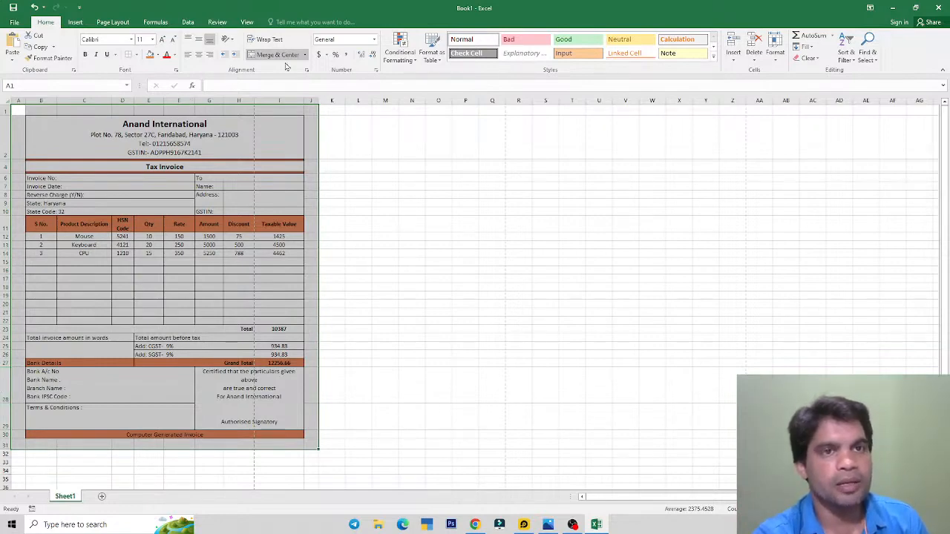
{"action": "left_click", "coordinate": [136, 54]}
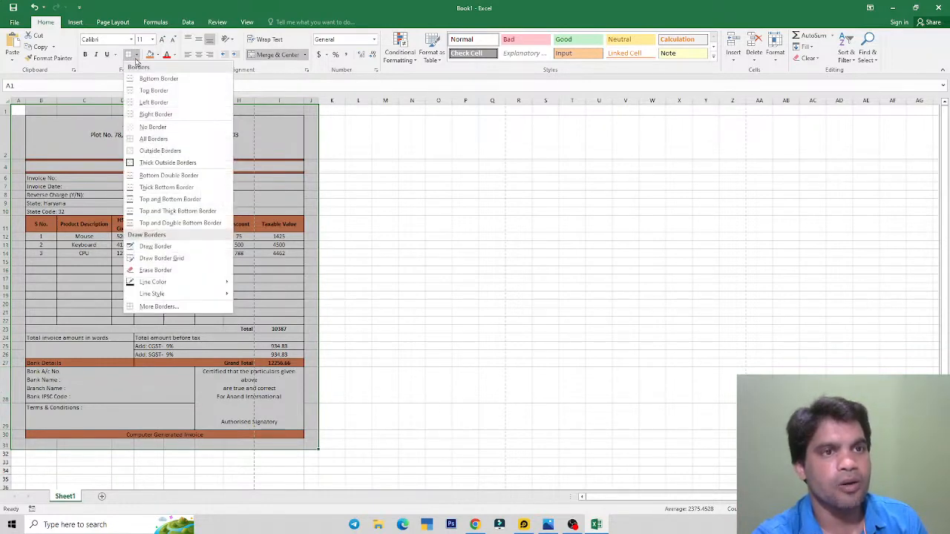
{"action": "left_click", "coordinate": [173, 151]}
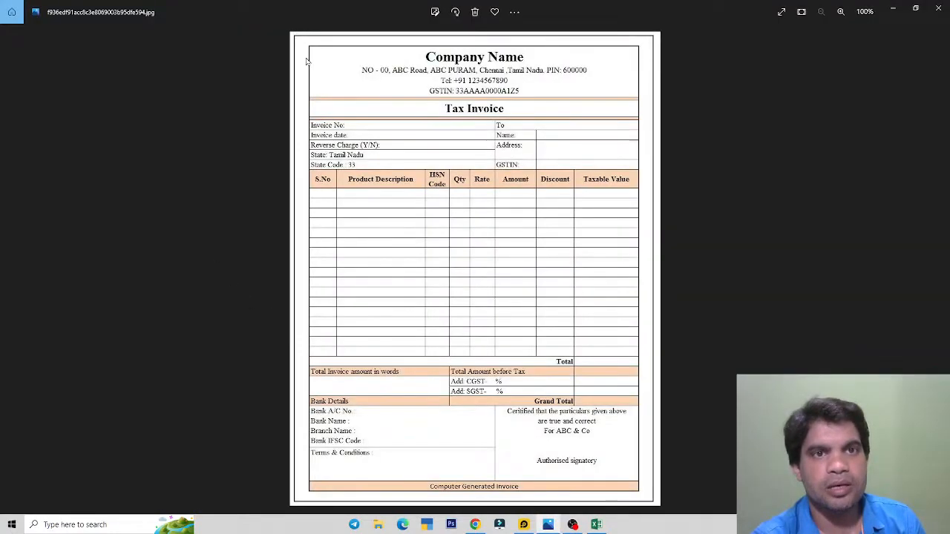
{"action": "scroll", "coordinate": [305, 62], "scroll_direction": "up", "scroll_amount": 2}
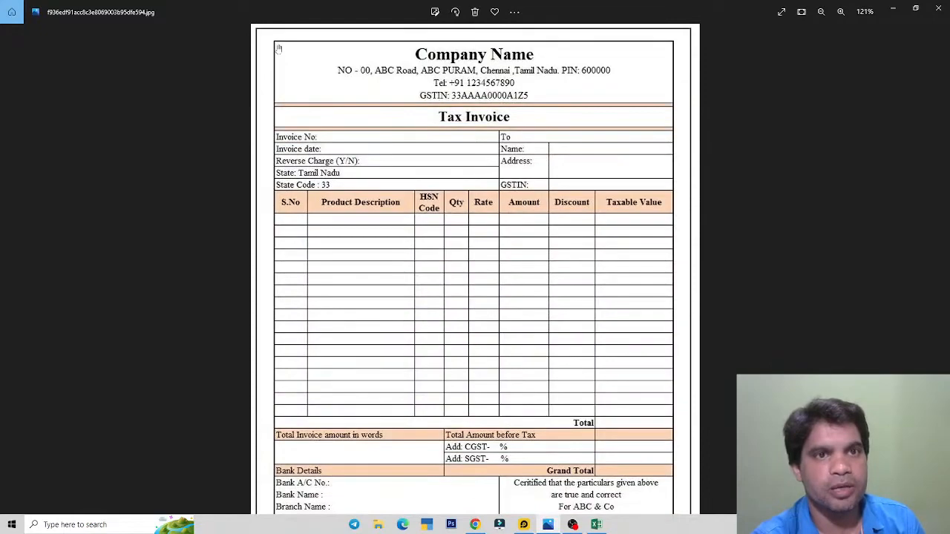
Step: Mark the reference invoice's header, inner border and outer page border with the pen
{"action": "scroll", "coordinate": [298, 104], "scroll_direction": "up", "scroll_amount": 2}
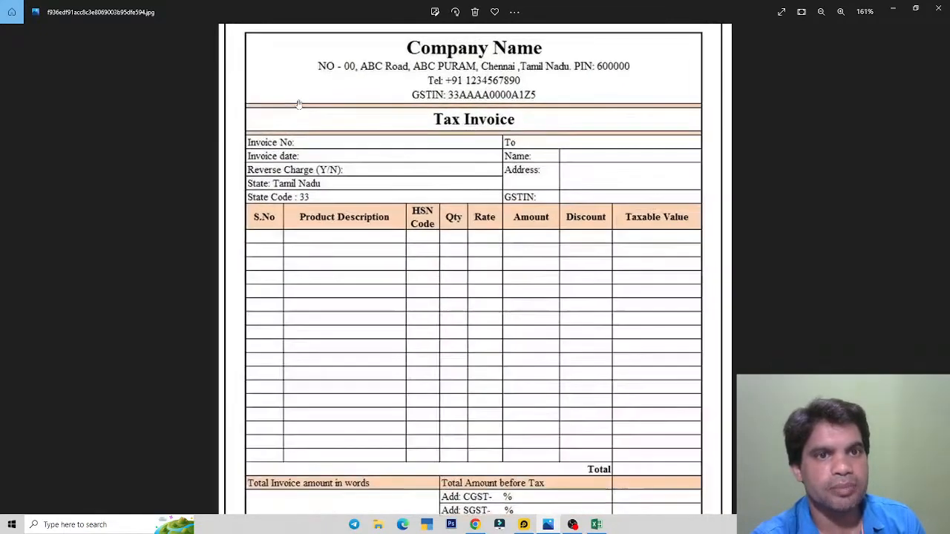
{"action": "scroll", "coordinate": [299, 105], "scroll_direction": "up", "scroll_amount": 2}
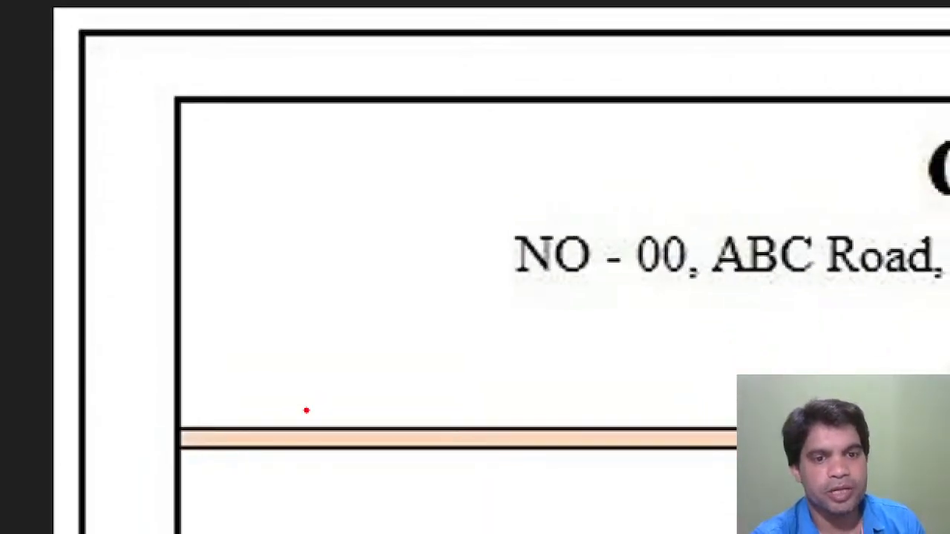
{"action": "left_click_drag", "start_coordinate": [305, 424], "coordinate": [470, 344]}
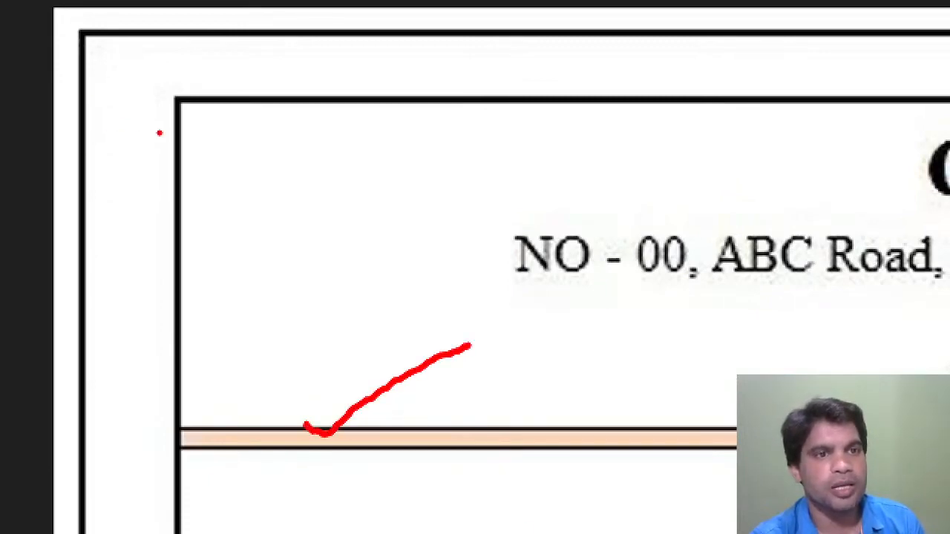
{"action": "left_click_drag", "start_coordinate": [158, 134], "coordinate": [271, 104]}
{"action": "mouse_move", "coordinate": [60, 65]}
{"action": "left_mouse_down"}
{"action": "mouse_move", "coordinate": [92, 99]}
{"action": "mouse_move", "coordinate": [153, 51]}
{"action": "left_mouse_up"}
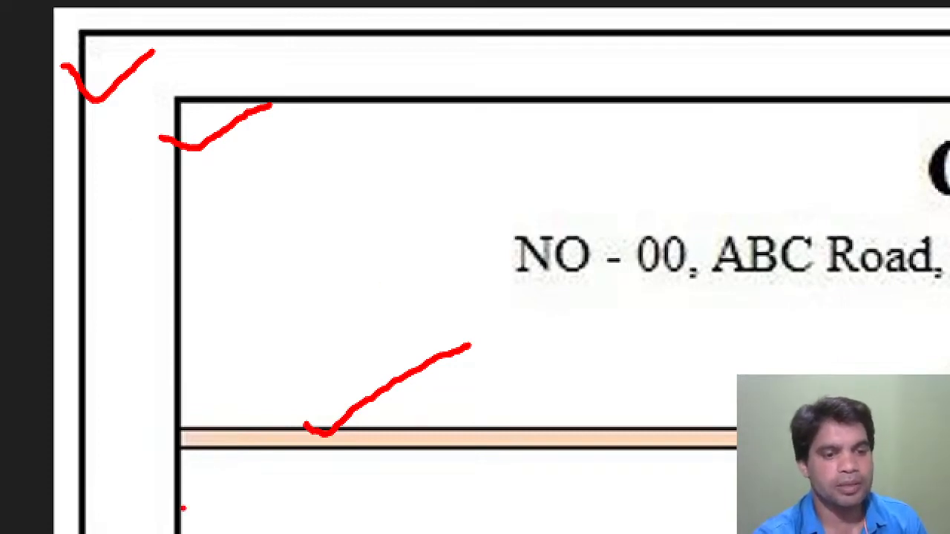
{"action": "key", "text": "Escape"}
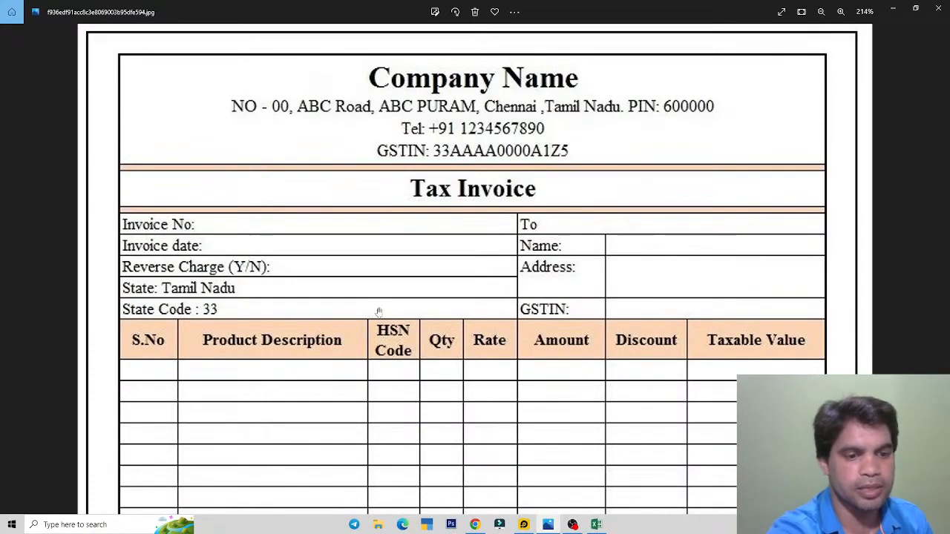
{"action": "left_click", "coordinate": [596, 525]}
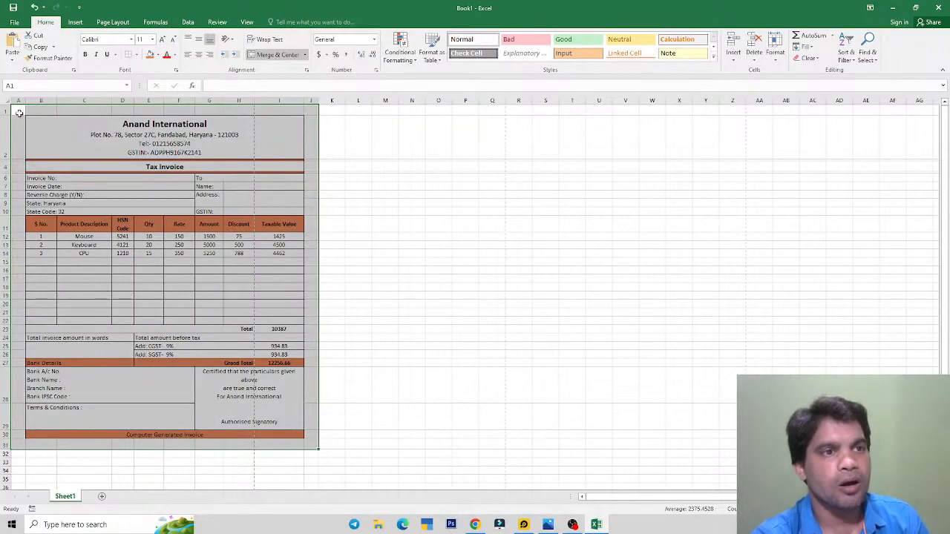
Step: Give A1:I29 a Thick Outside Border
{"action": "left_click_drag", "start_coordinate": [19, 112], "coordinate": [306, 443]}
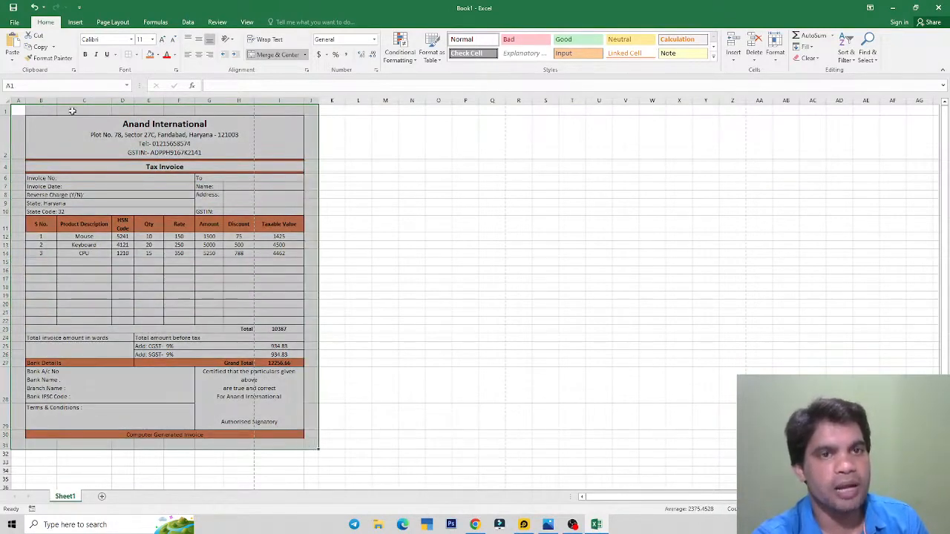
{"action": "left_click", "coordinate": [137, 55]}
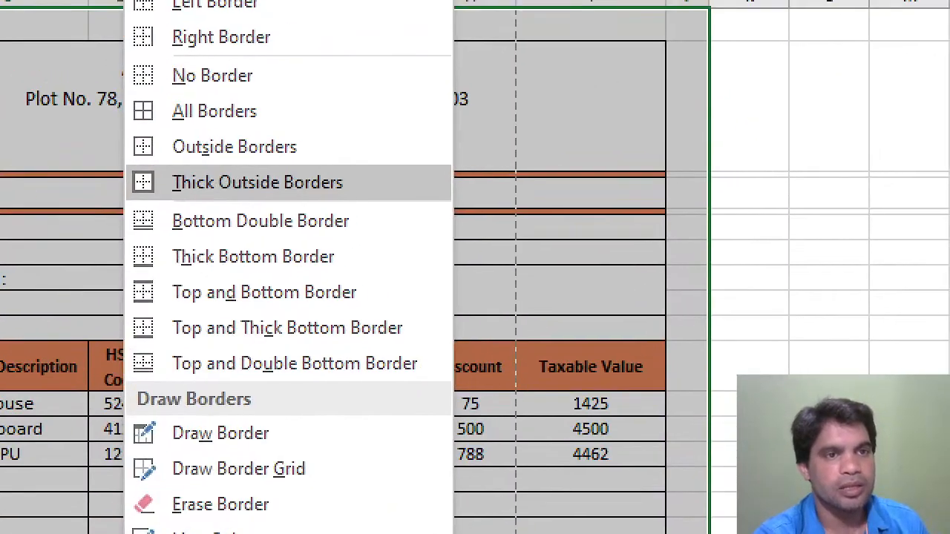
{"action": "mouse_move", "coordinate": [76, 134]}
{"action": "left_mouse_down"}
{"action": "mouse_move", "coordinate": [88, 171]}
{"action": "mouse_move", "coordinate": [131, 149]}
{"action": "left_mouse_up"}
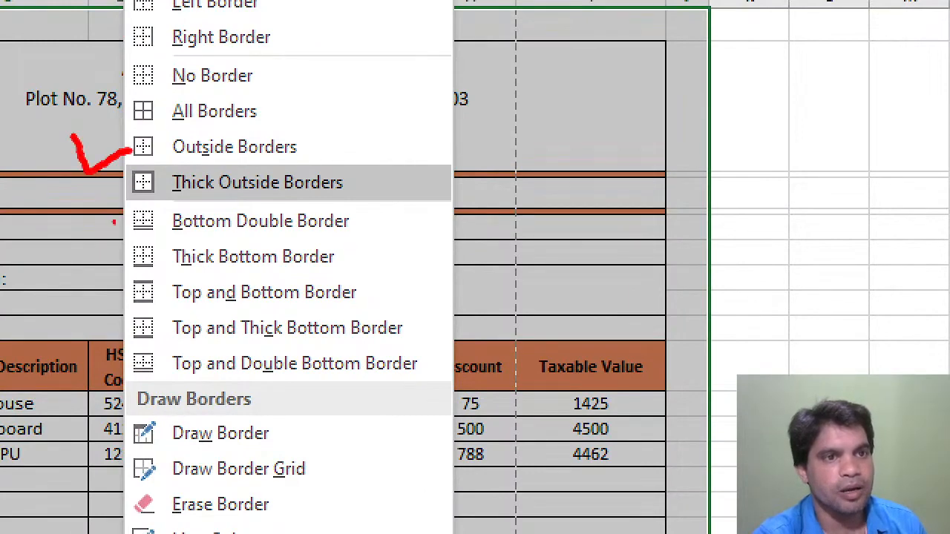
{"action": "mouse_move", "coordinate": [75, 194]}
{"action": "left_mouse_down"}
{"action": "mouse_move", "coordinate": [73, 218]}
{"action": "mouse_move", "coordinate": [132, 197]}
{"action": "left_mouse_up"}
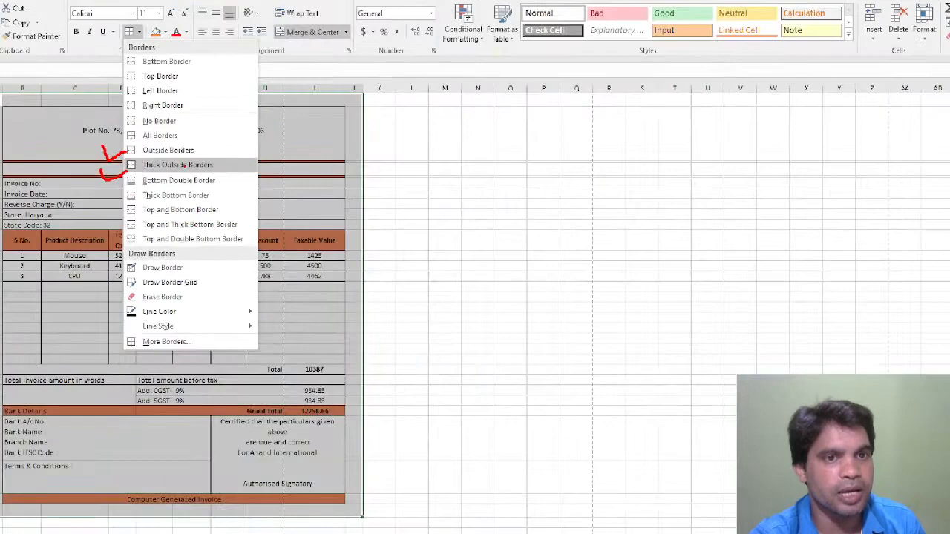
{"action": "left_click", "coordinate": [257, 183]}
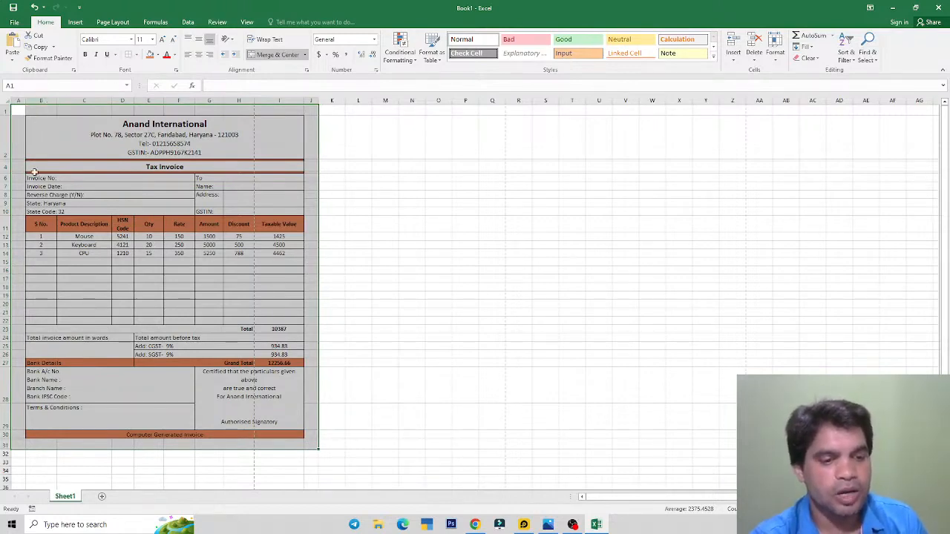
{"action": "left_click", "coordinate": [137, 55]}
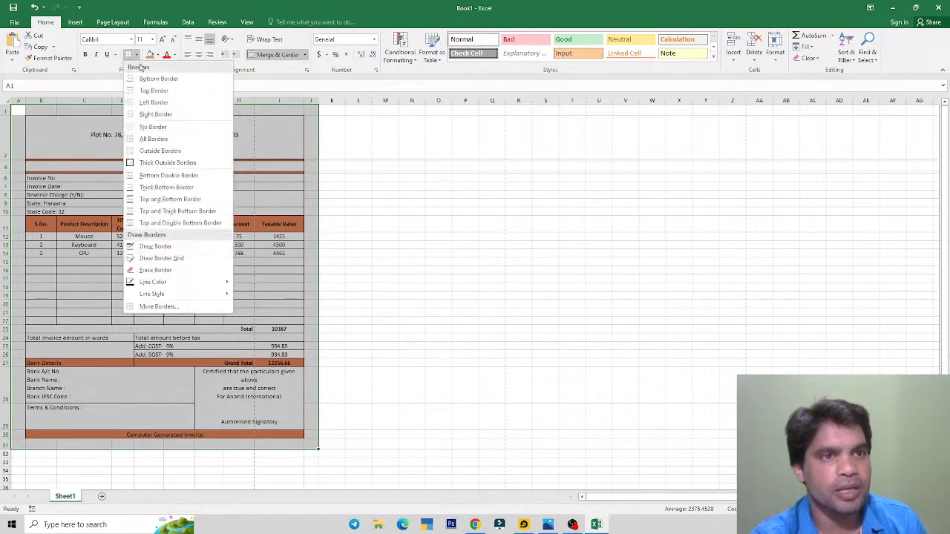
{"action": "left_click", "coordinate": [158, 164]}
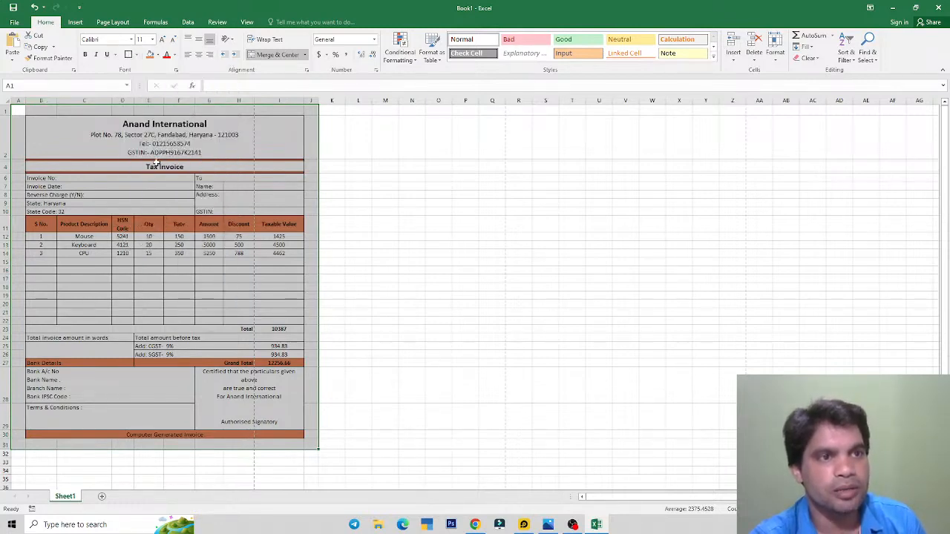
Step: Add a plain Outside Border around B1:I30 and open the print preview
{"action": "left_click_drag", "start_coordinate": [37, 127], "coordinate": [229, 432]}
{"action": "left_click", "coordinate": [137, 56]}
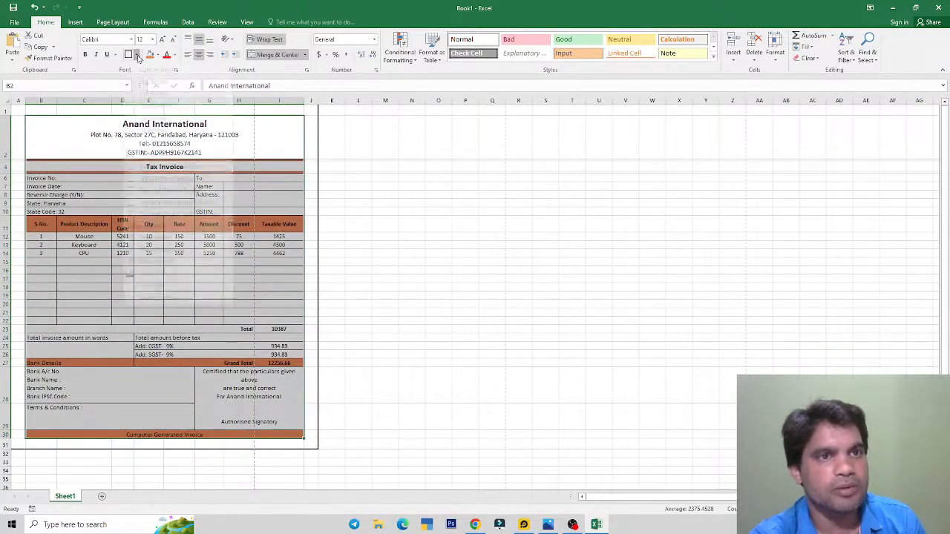
{"action": "left_click", "coordinate": [146, 155]}
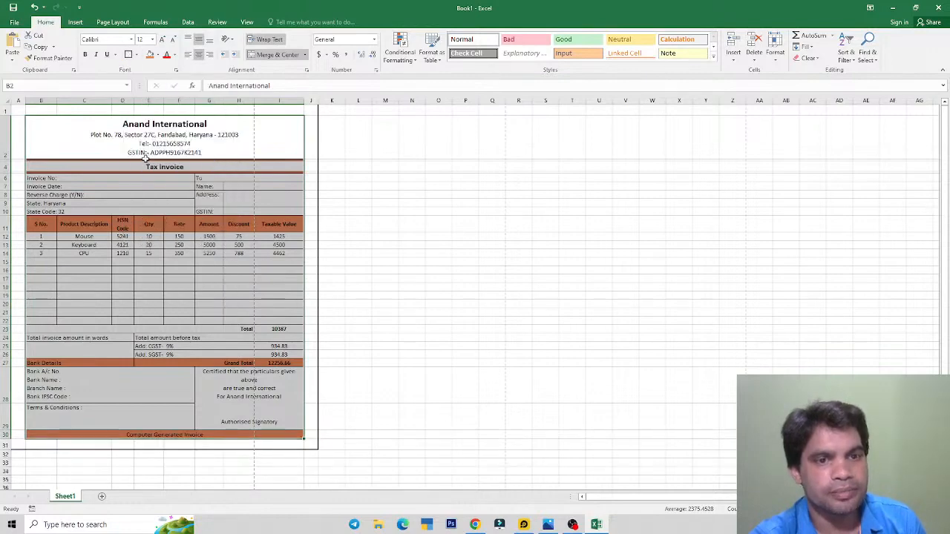
{"action": "left_click", "coordinate": [211, 229]}
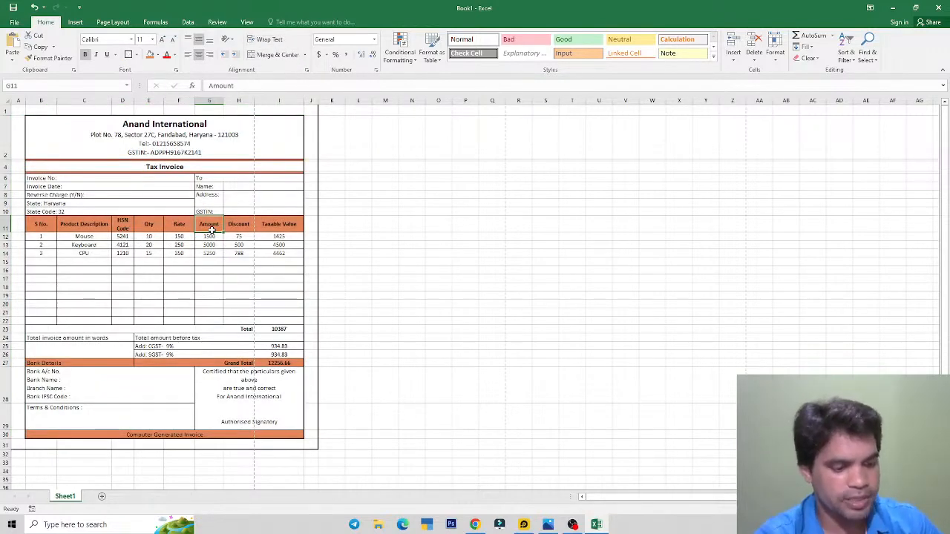
{"action": "key", "text": "ctrl+p"}
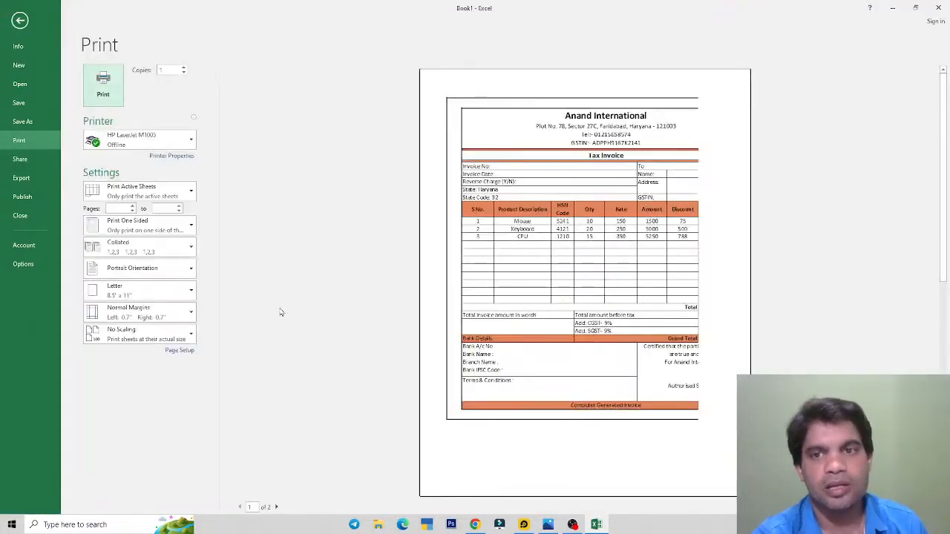
Step: Mark the page edge and both invoice borders on the preview, check page 2, and close it
{"action": "left_click", "coordinate": [568, 120]}
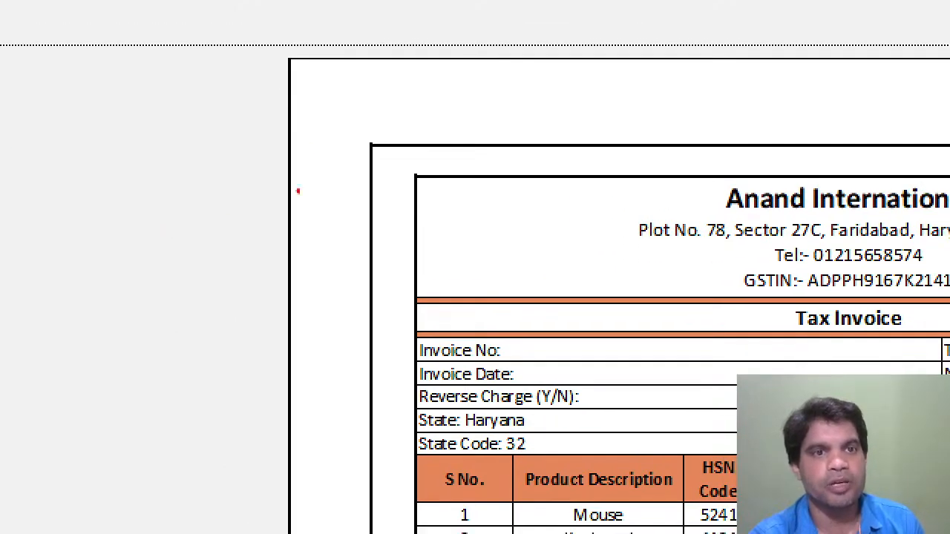
{"action": "left_click_drag", "start_coordinate": [240, 135], "coordinate": [327, 121]}
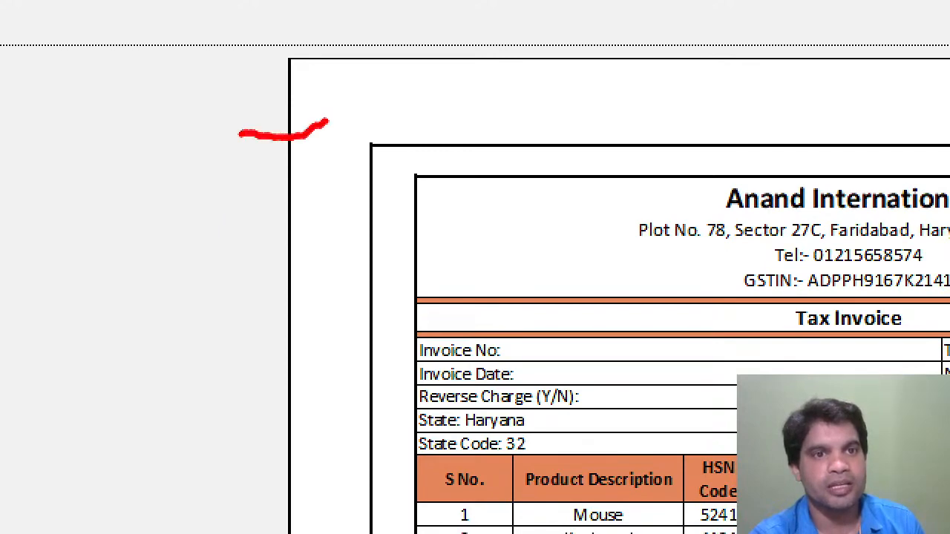
{"action": "left_click_drag", "start_coordinate": [260, 114], "coordinate": [315, 157]}
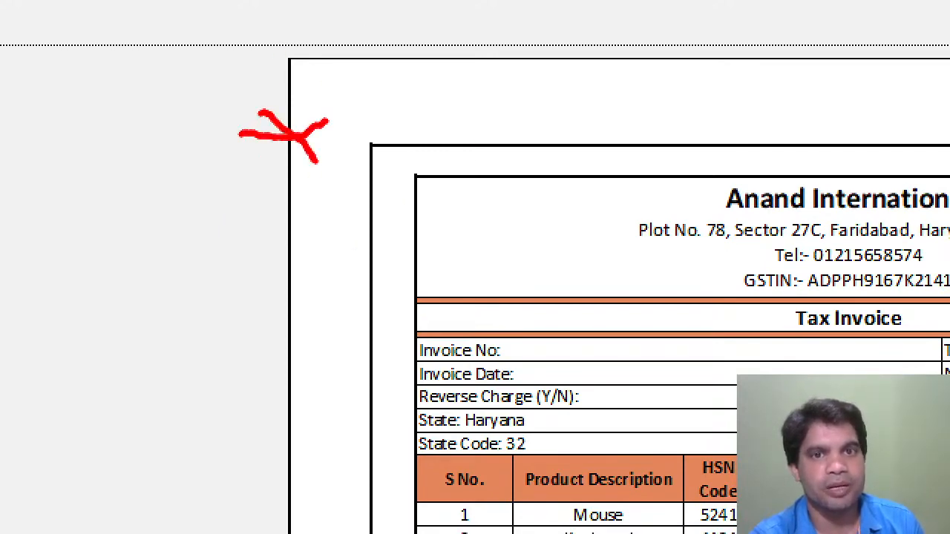
{"action": "mouse_move", "coordinate": [292, 218]}
{"action": "left_mouse_down"}
{"action": "mouse_move", "coordinate": [326, 249]}
{"action": "mouse_move", "coordinate": [372, 201]}
{"action": "left_mouse_up"}
{"action": "mouse_move", "coordinate": [394, 259]}
{"action": "left_mouse_down"}
{"action": "mouse_move", "coordinate": [399, 277]}
{"action": "mouse_move", "coordinate": [430, 250]}
{"action": "left_mouse_up"}
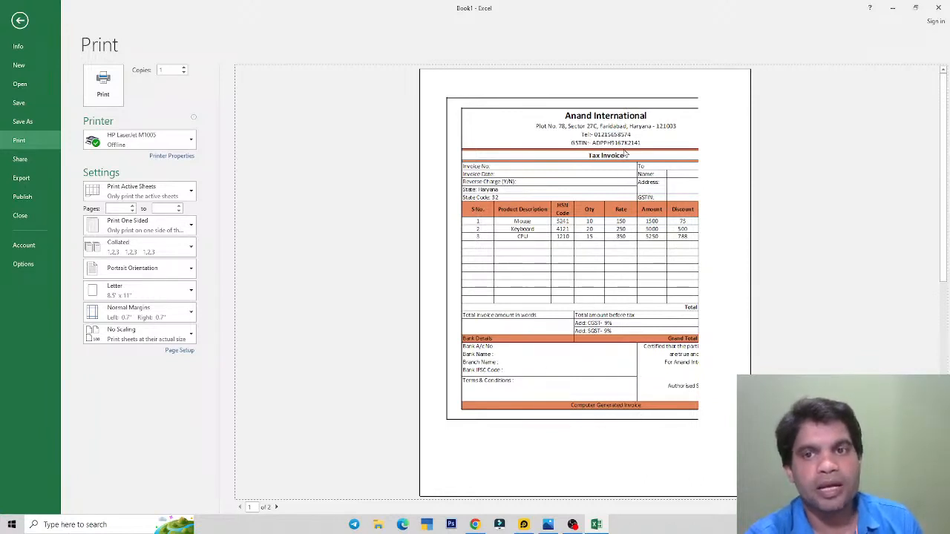
{"action": "left_click", "coordinate": [276, 507]}
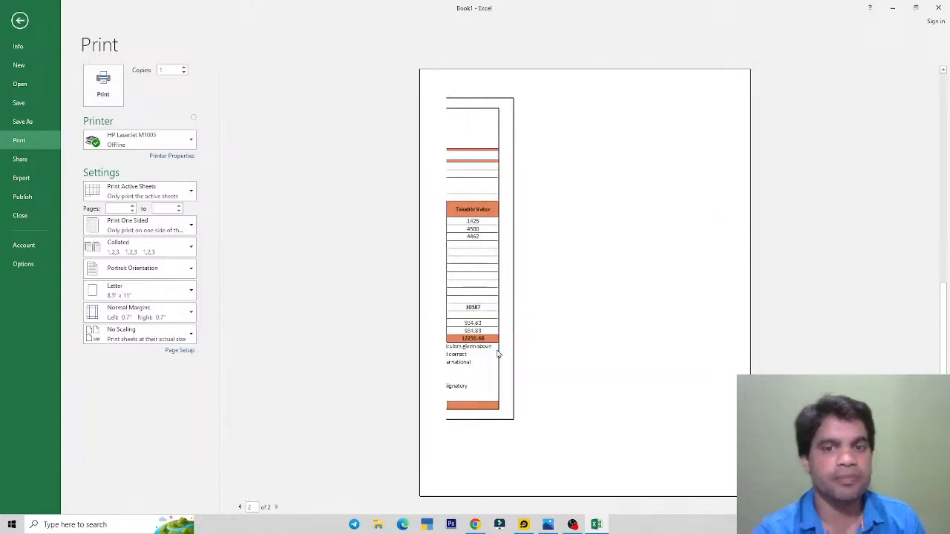
{"action": "key", "text": "Escape"}
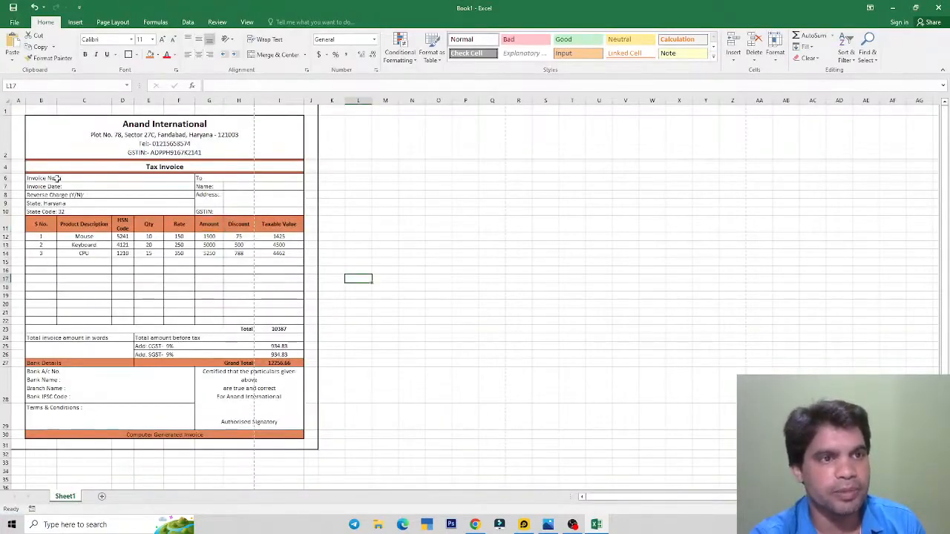
Step: Set the row height of item rows B12:I21 to 18
{"action": "left_click_drag", "start_coordinate": [56, 179], "coordinate": [264, 387]}
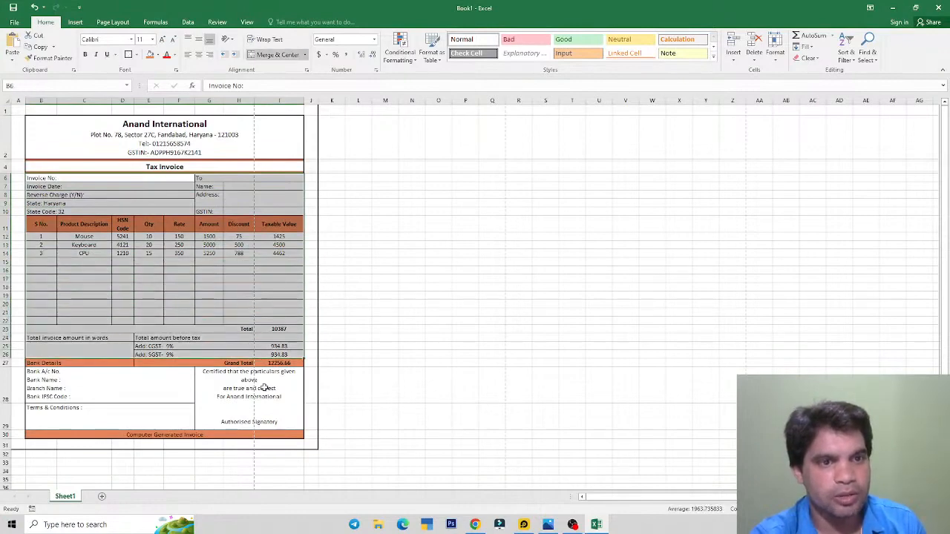
{"action": "left_click", "coordinate": [263, 388]}
{"action": "left_click_drag", "start_coordinate": [41, 236], "coordinate": [275, 352]}
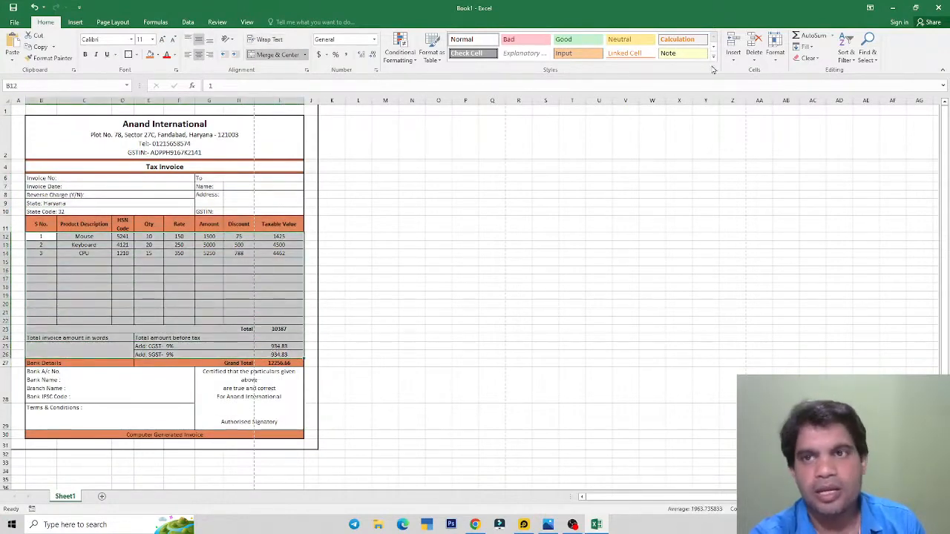
{"action": "left_click", "coordinate": [775, 54]}
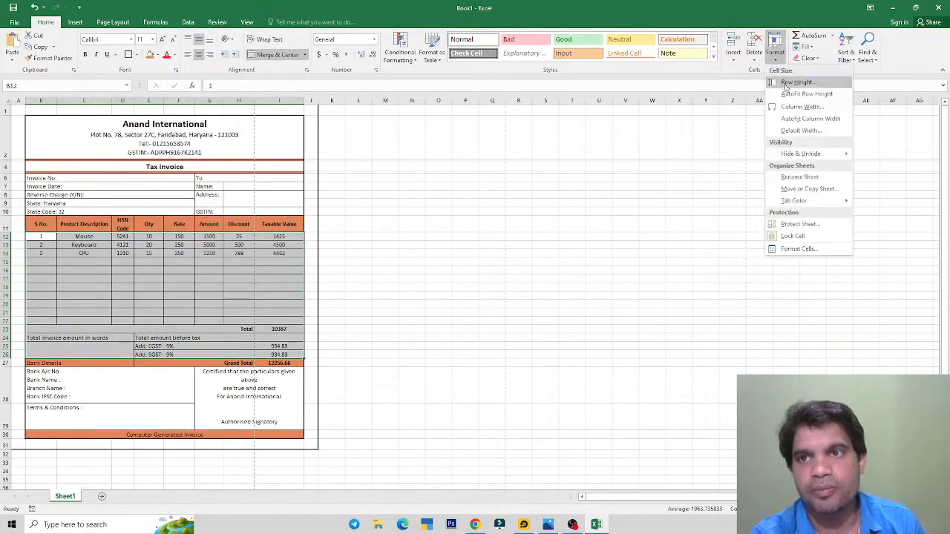
{"action": "left_click", "coordinate": [788, 83]}
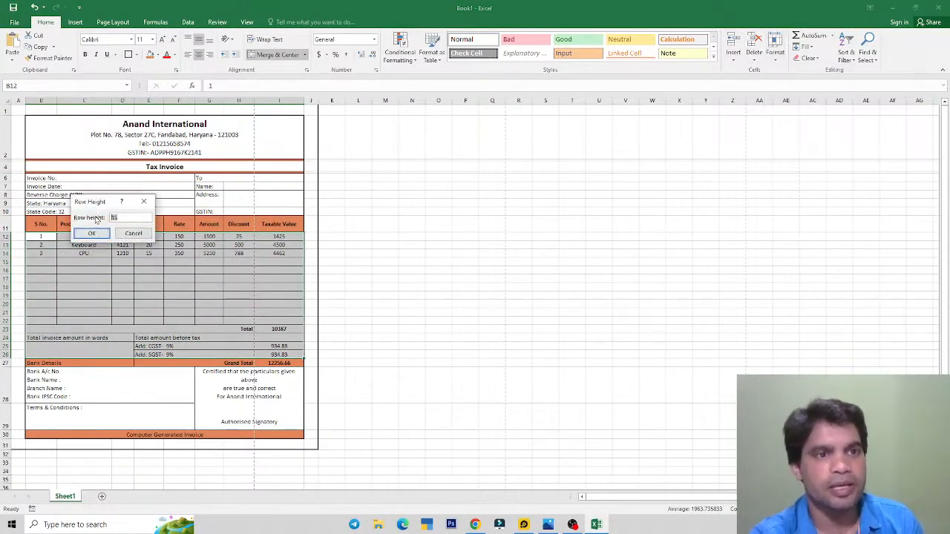
{"action": "type", "text": "18"}
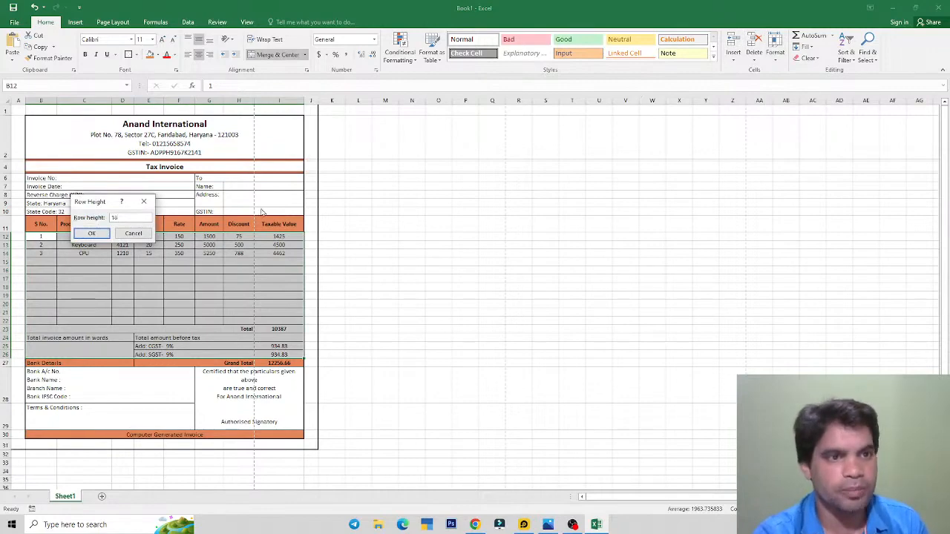
{"action": "left_click", "coordinate": [93, 235]}
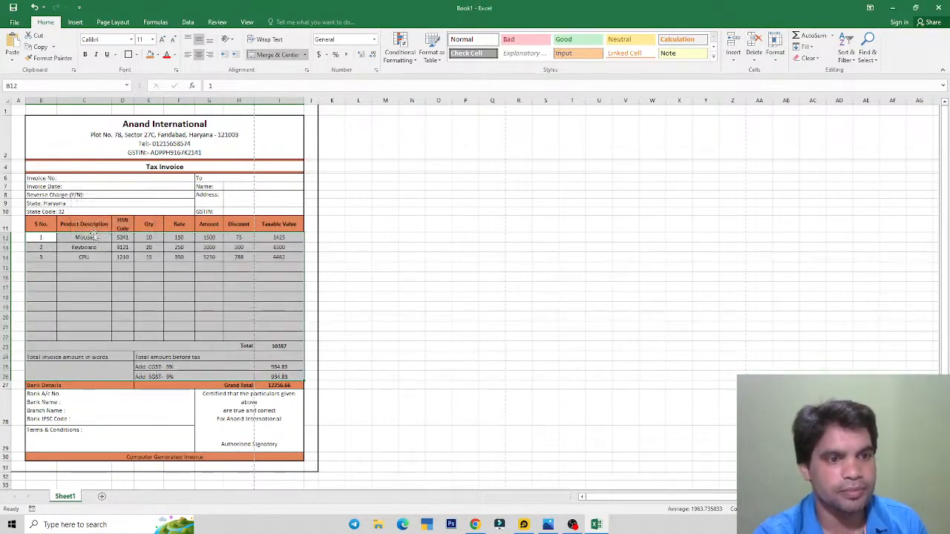
{"action": "left_click", "coordinate": [396, 257]}
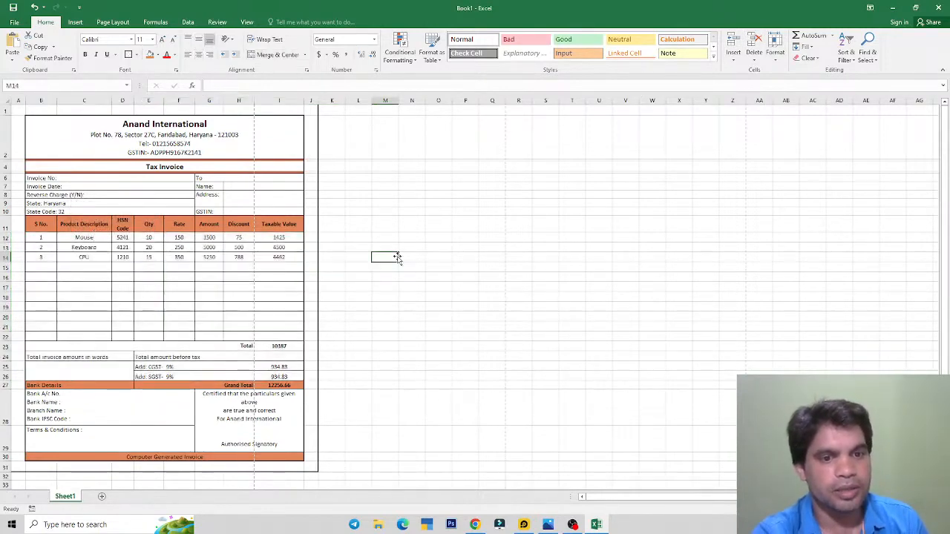
Step: Preview both printed pages in File > Print, then bring up the reference invoice image
{"action": "left_click", "coordinate": [14, 22]}
{"action": "left_click", "coordinate": [19, 141]}
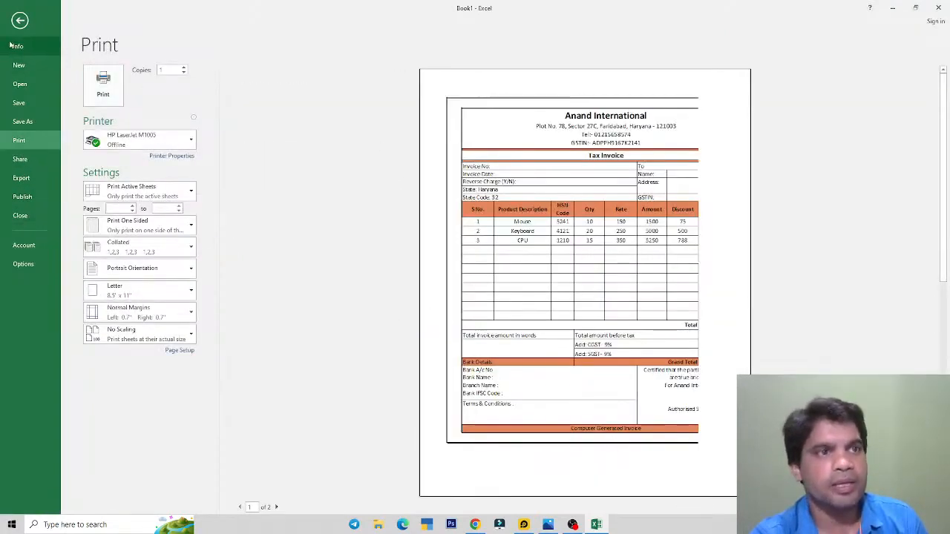
{"action": "left_click", "coordinate": [276, 507]}
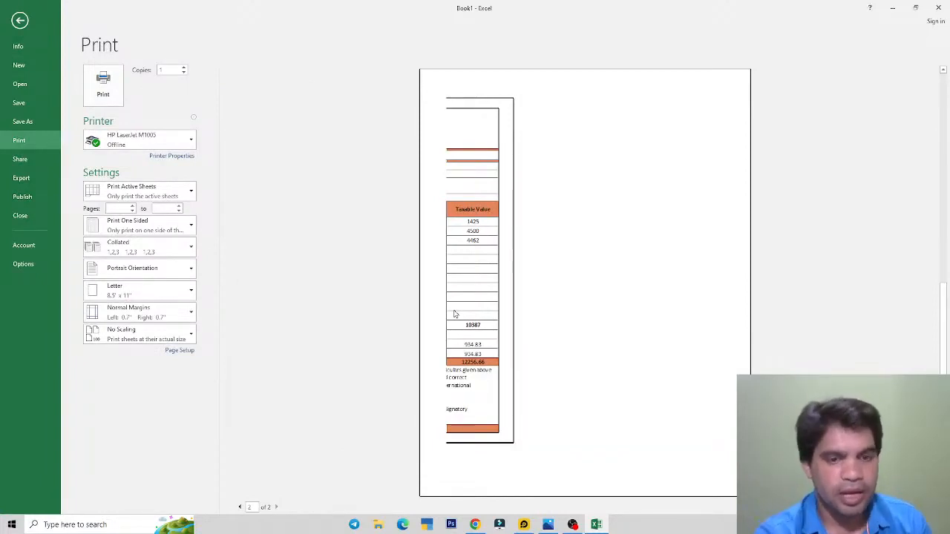
{"action": "left_click", "coordinate": [240, 507]}
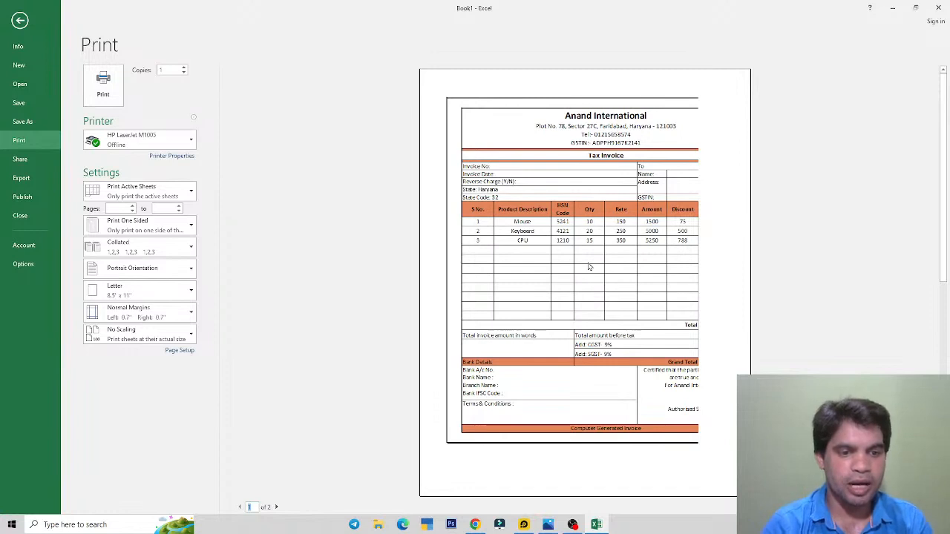
{"action": "left_click", "coordinate": [276, 507]}
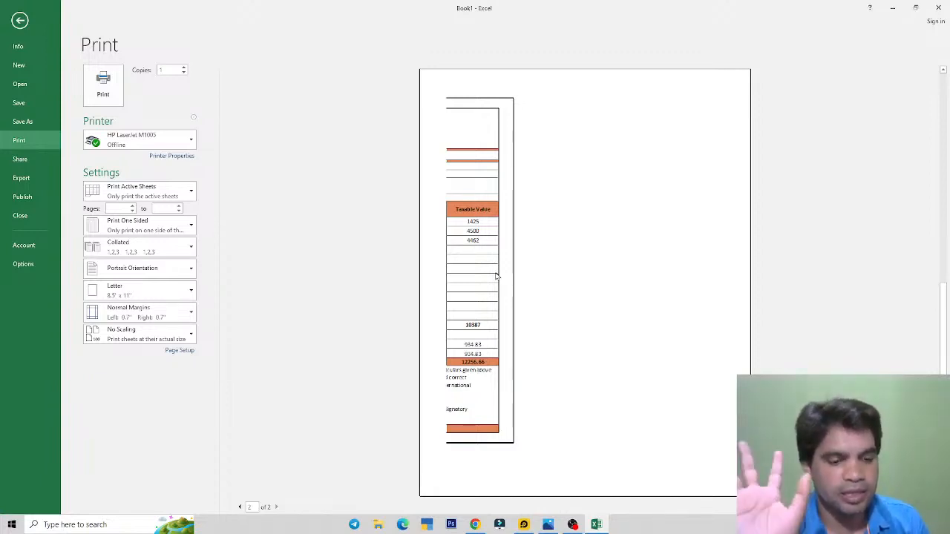
{"action": "left_click", "coordinate": [547, 525]}
{"action": "scroll", "coordinate": [449, 143], "scroll_direction": "down", "scroll_amount": 4}
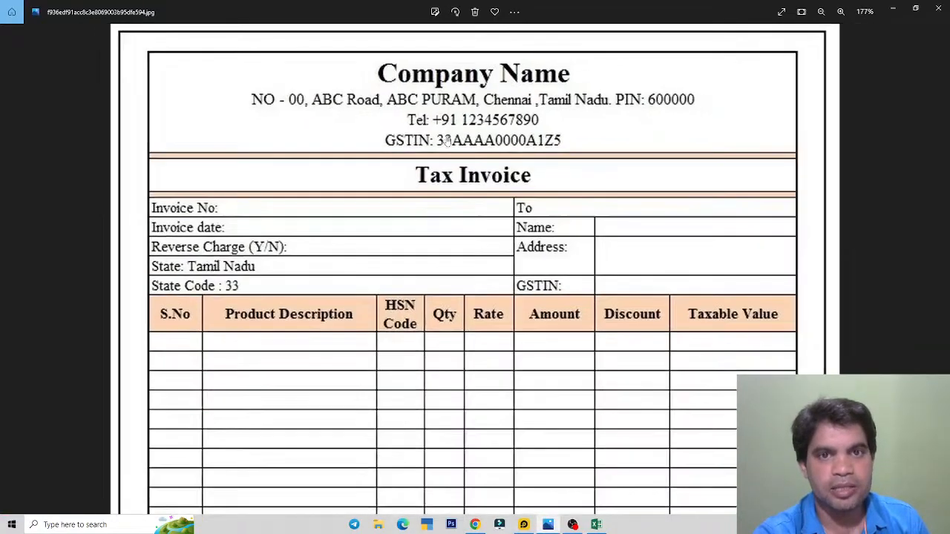
{"action": "scroll", "coordinate": [457, 134], "scroll_direction": "down", "scroll_amount": 3}
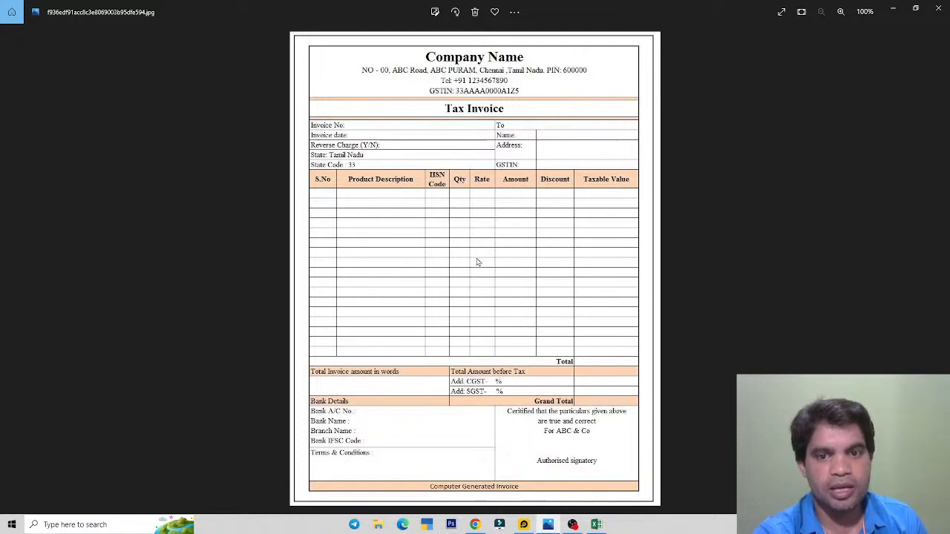
{"action": "key", "text": "alt+Tab"}
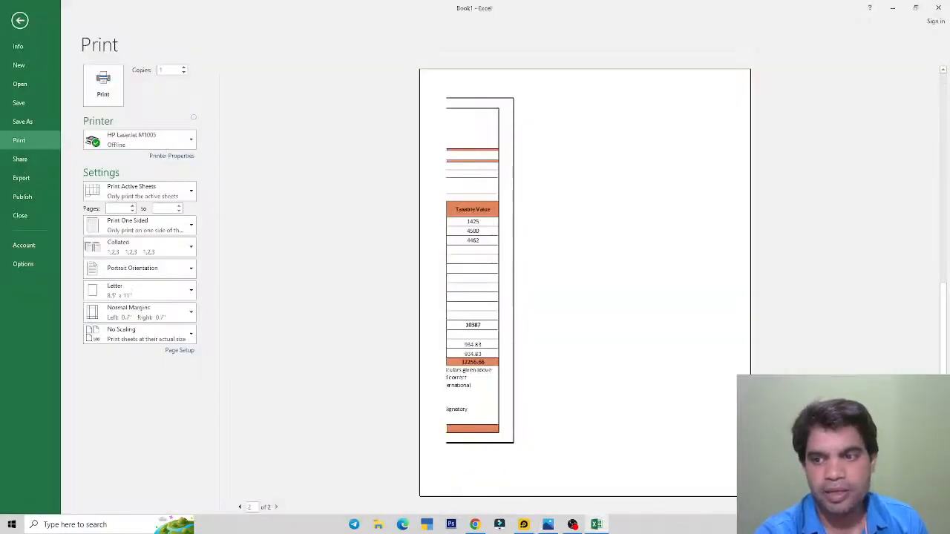
Step: Check page 1 of the print preview, then return to the invoice worksheet's column I
{"action": "left_click", "coordinate": [240, 507]}
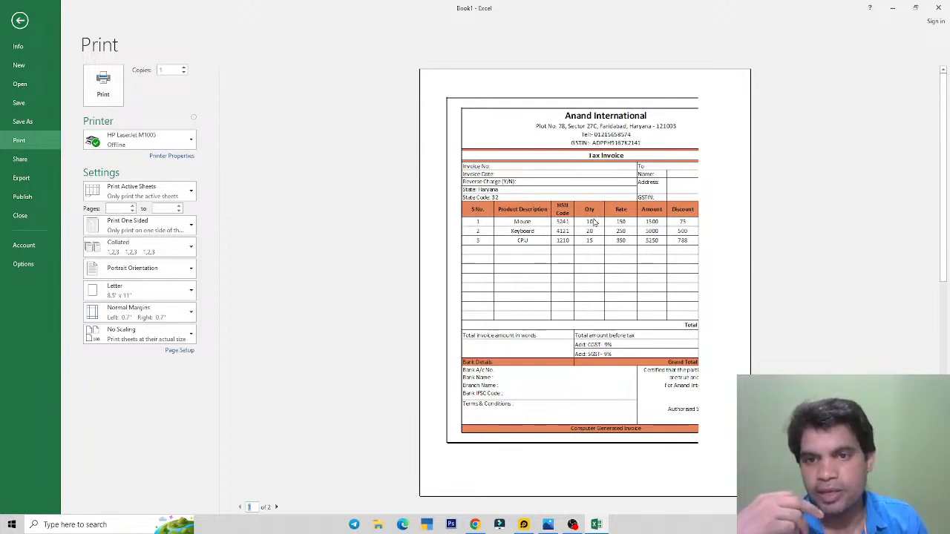
{"action": "key", "text": "Escape"}
{"action": "left_click", "coordinate": [281, 307]}
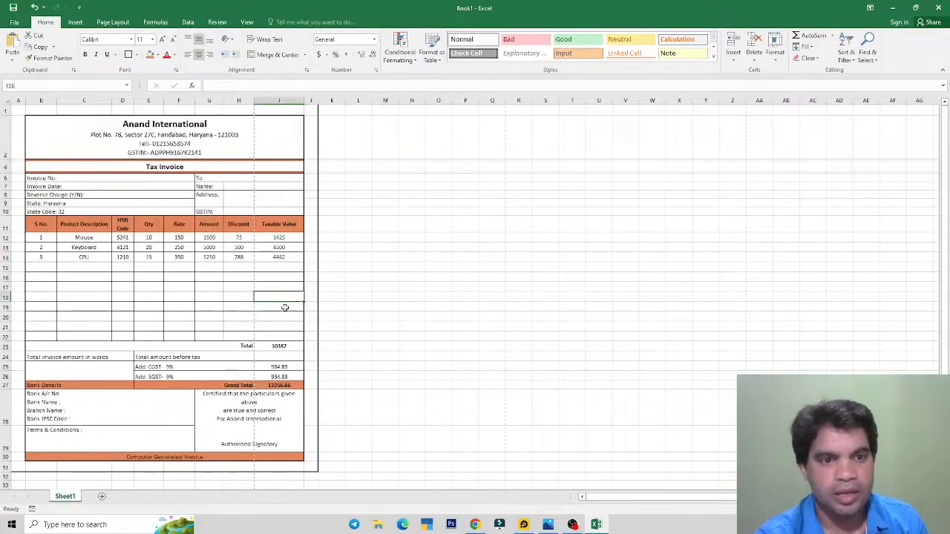
{"action": "left_click", "coordinate": [278, 386]}
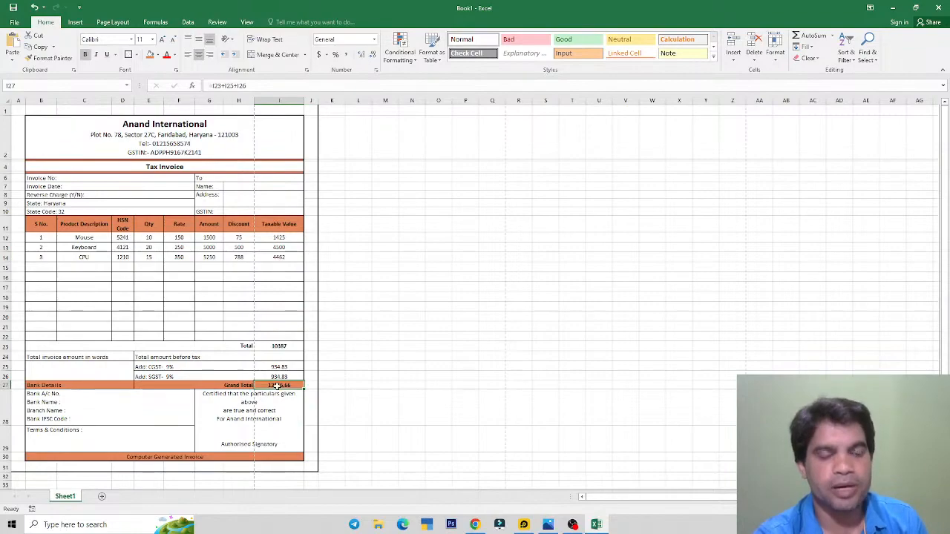
{"action": "scroll", "coordinate": [277, 404], "scroll_direction": "up", "scroll_amount": 3, "text": "ctrl"}
{"action": "scroll", "coordinate": [297, 394], "scroll_direction": "down", "scroll_amount": 4}
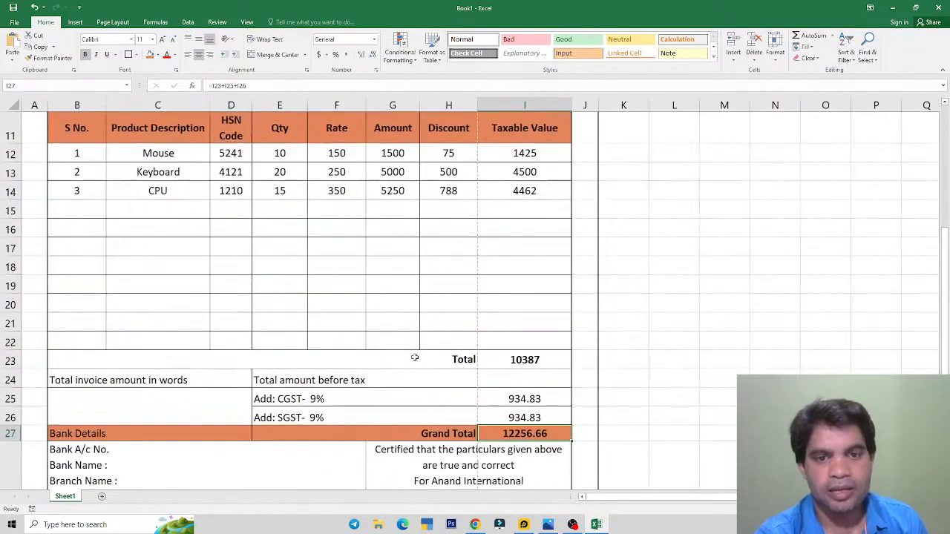
{"action": "scroll", "coordinate": [546, 304], "scroll_direction": "up", "scroll_amount": 2, "text": "ctrl"}
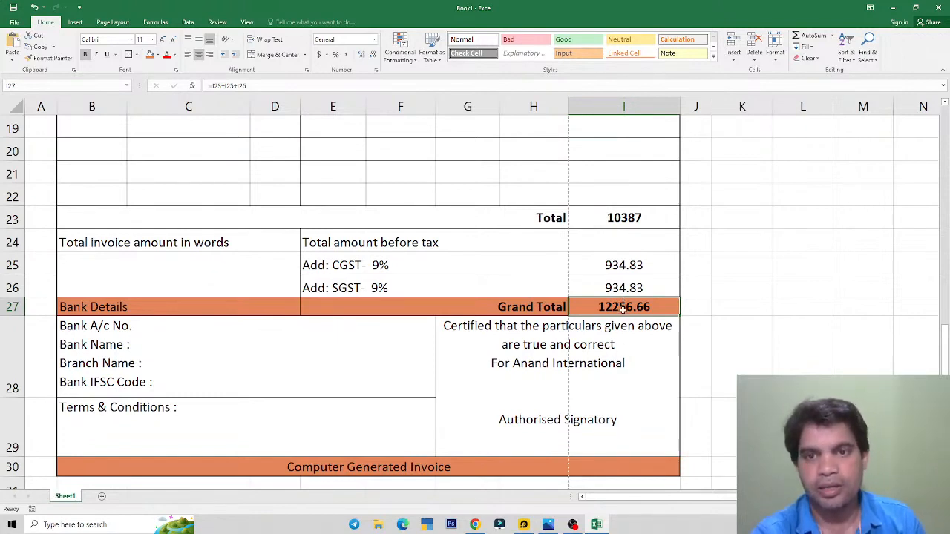
{"action": "left_click", "coordinate": [608, 263]}
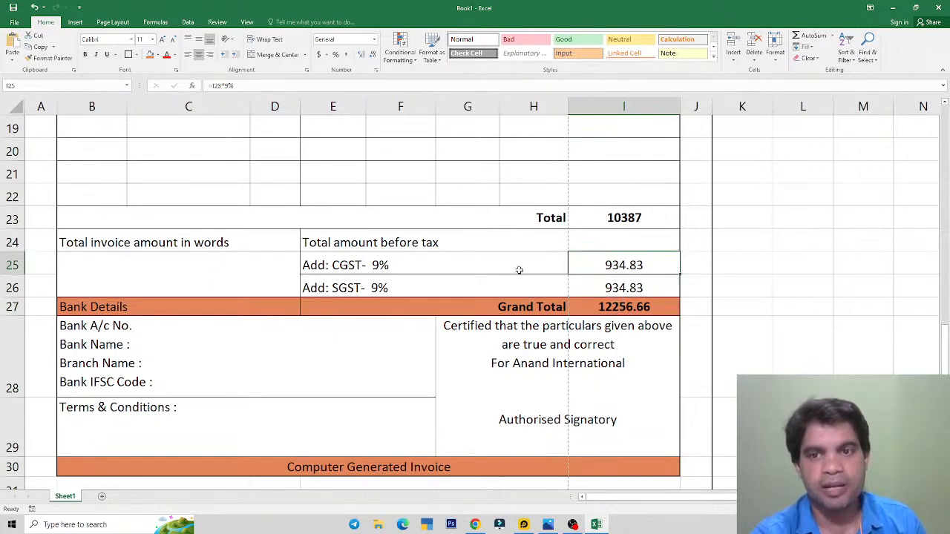
{"action": "left_click", "coordinate": [613, 310]}
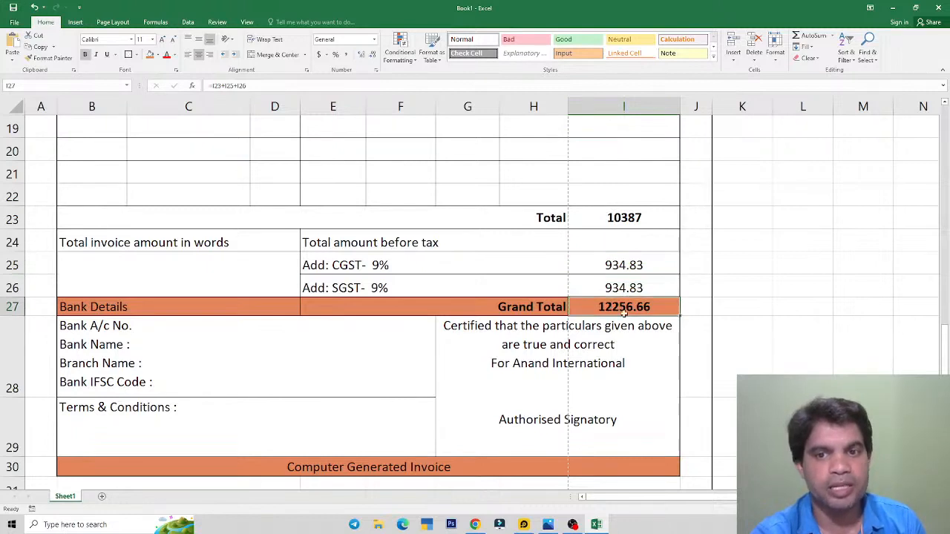
Step: Wrap the I25 CGST and I26 SGST formulas in ROUND(...,0), giving 935 each and Grand Total 12257
{"action": "left_click", "coordinate": [610, 265]}
{"action": "double_click", "coordinate": [611, 265]}
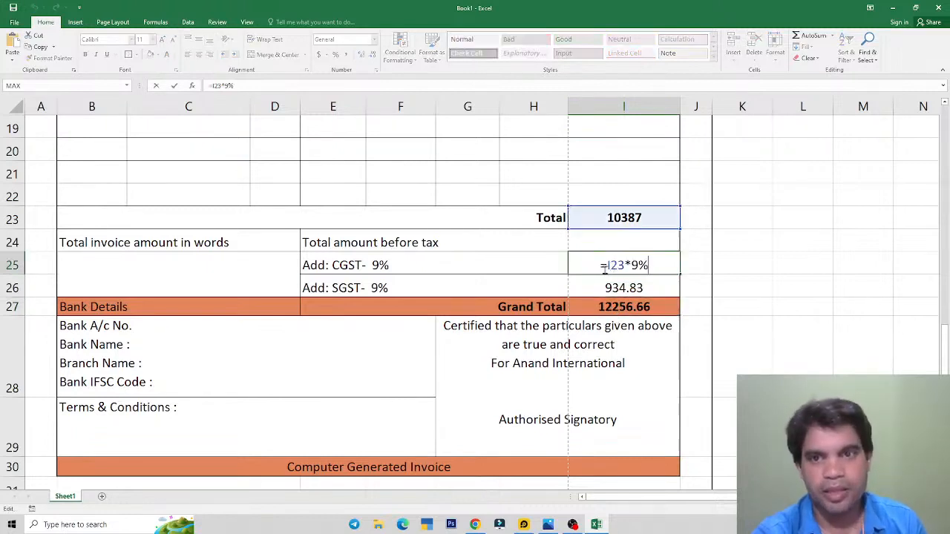
{"action": "type", "text": "round"}
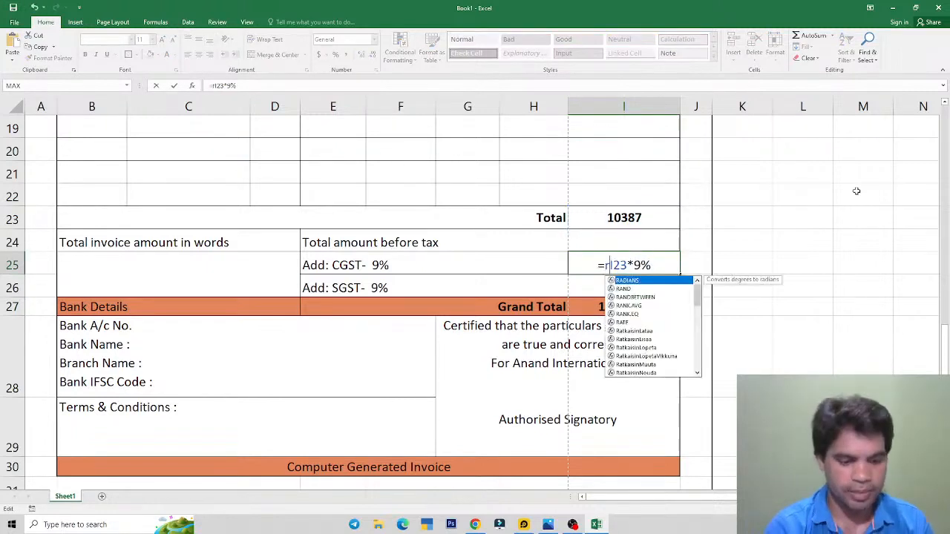
{"action": "key", "text": "Tab"}
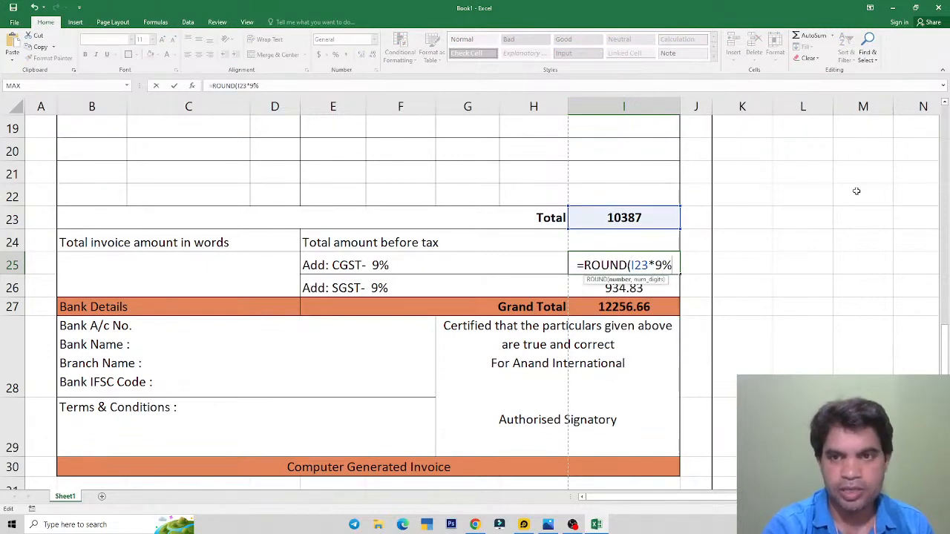
{"action": "type", "text": ","}
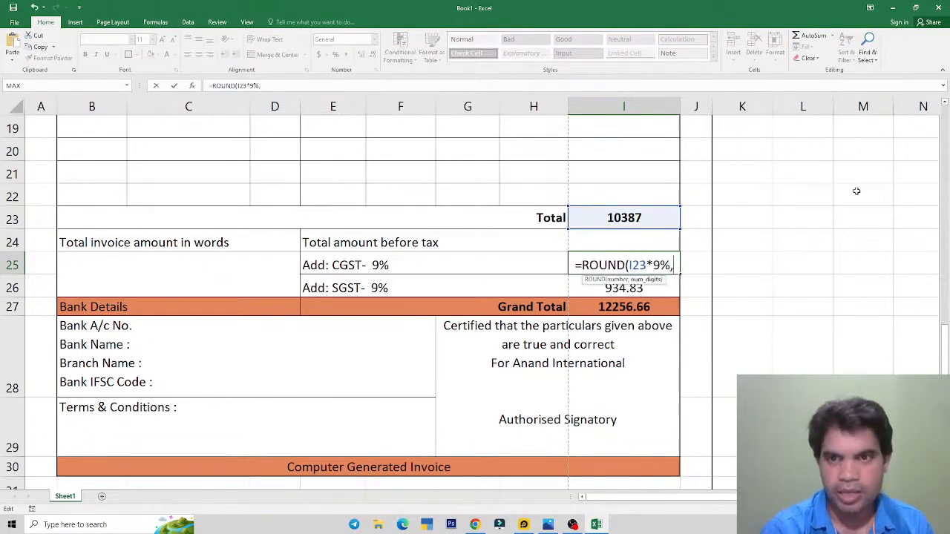
{"action": "type", "text": "0)"}
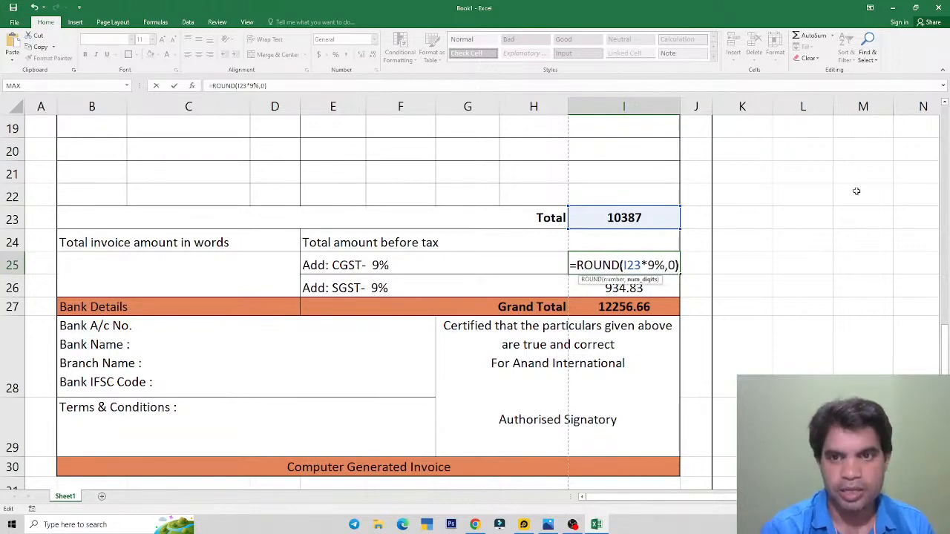
{"action": "key", "text": "Return"}
{"action": "key", "text": "F2"}
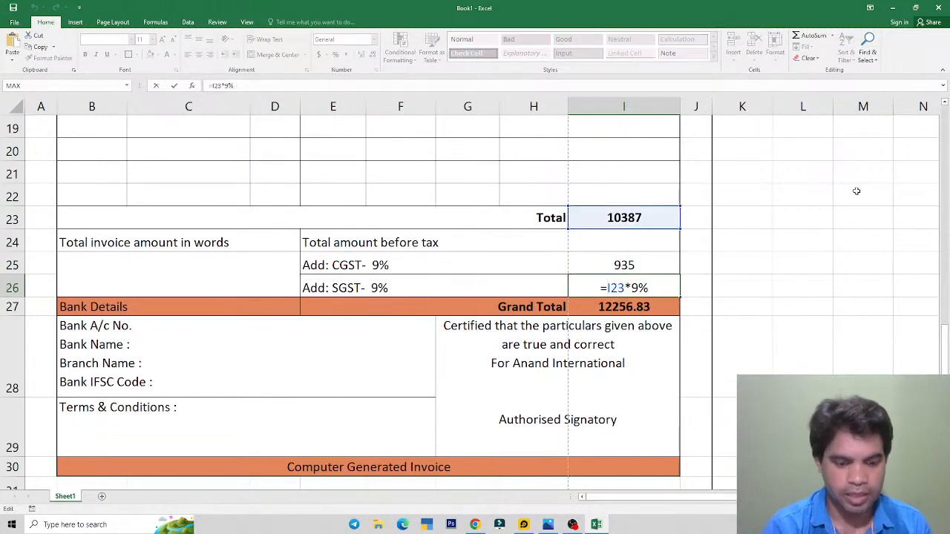
{"action": "type", "text": "round("}
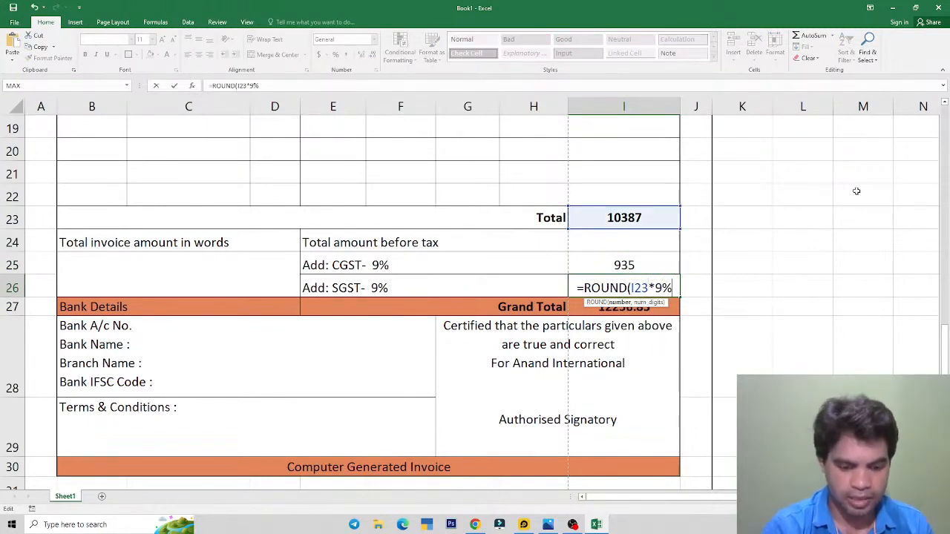
{"action": "type", "text": ",0)"}
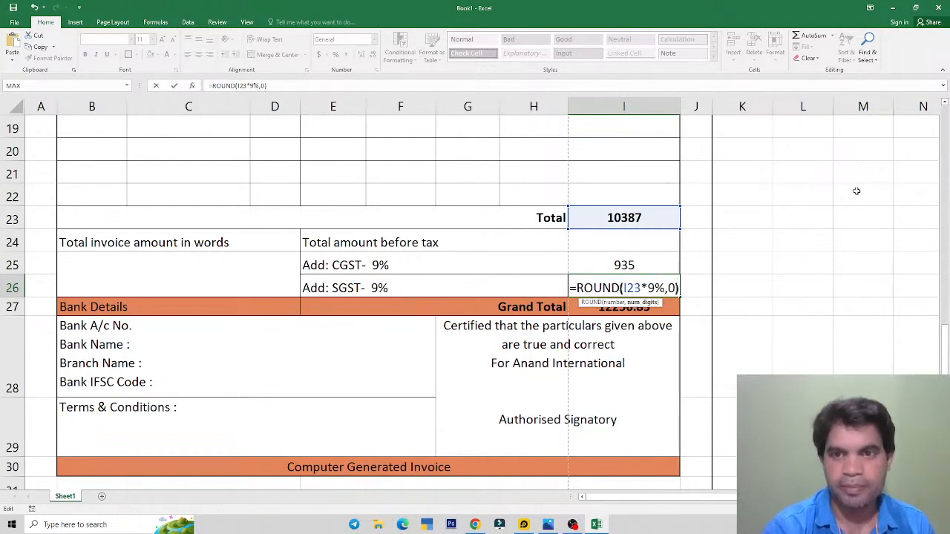
{"action": "key", "text": "Return"}
{"action": "key", "text": "Up"}
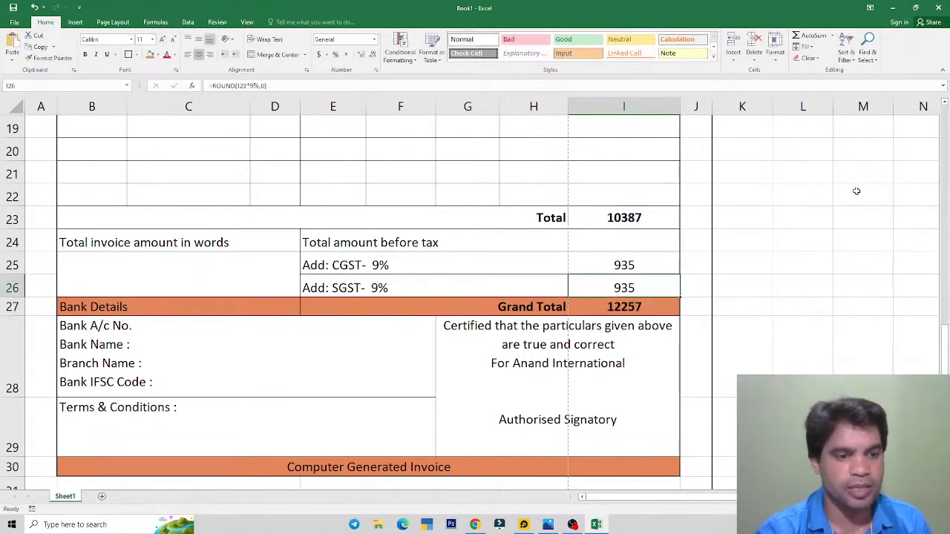
{"action": "left_click", "coordinate": [615, 308]}
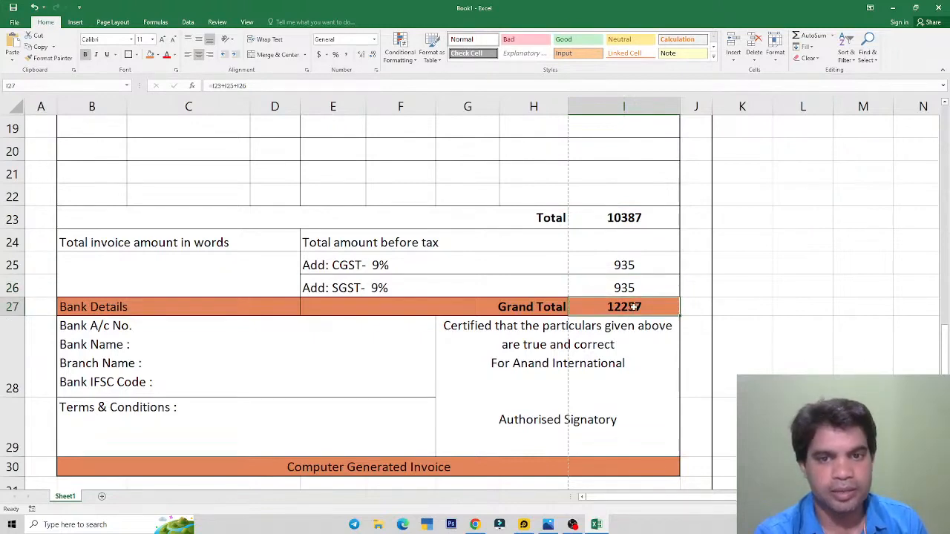
{"action": "left_click", "coordinate": [316, 376]}
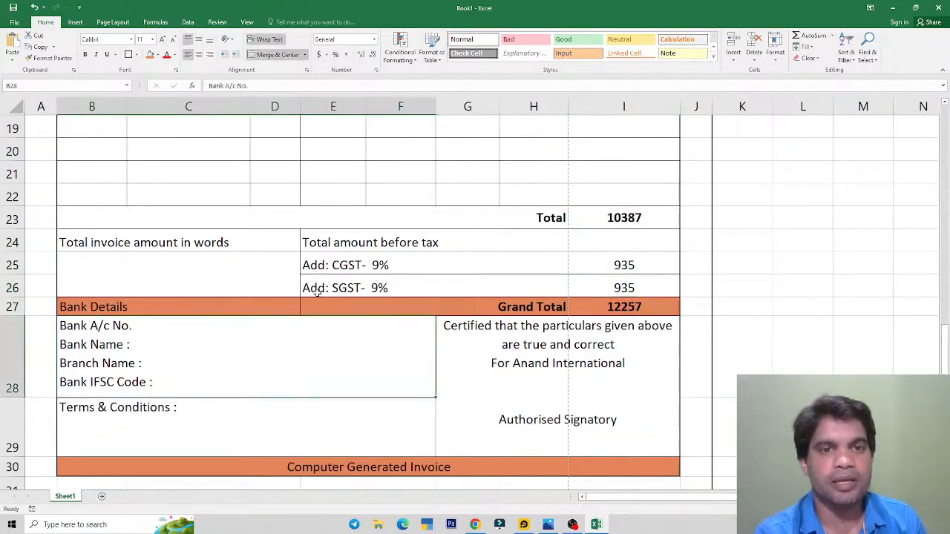
{"action": "scroll", "coordinate": [321, 290], "scroll_direction": "down", "scroll_amount": 5, "text": "ctrl"}
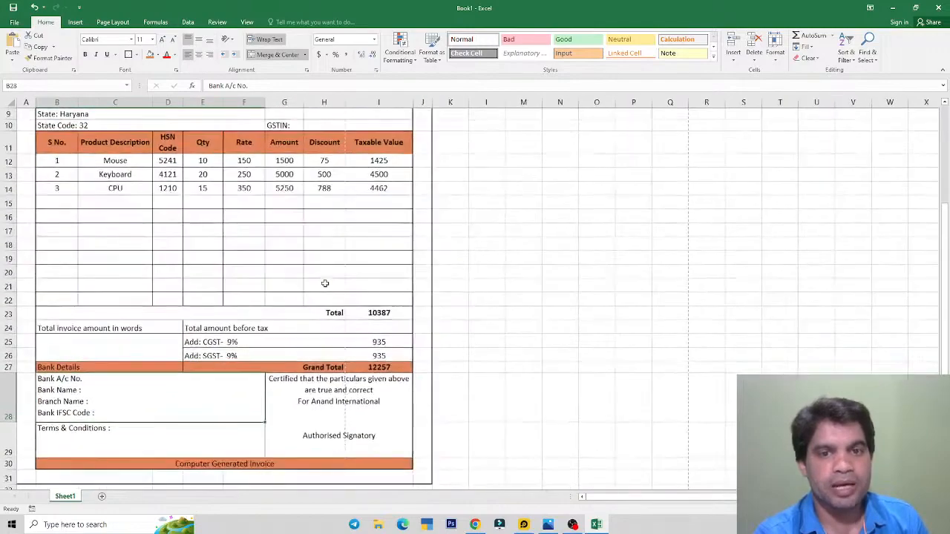
{"action": "scroll", "coordinate": [325, 283], "scroll_direction": "down", "scroll_amount": 2, "text": "ctrl"}
{"action": "scroll", "coordinate": [252, 298], "scroll_direction": "up", "scroll_amount": 2, "text": "ctrl"}
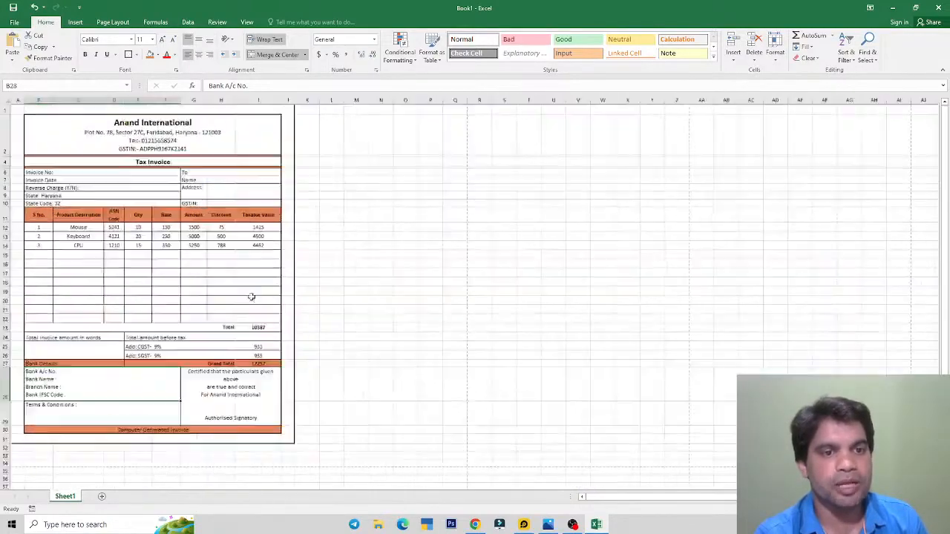
{"action": "left_click", "coordinate": [190, 227]}
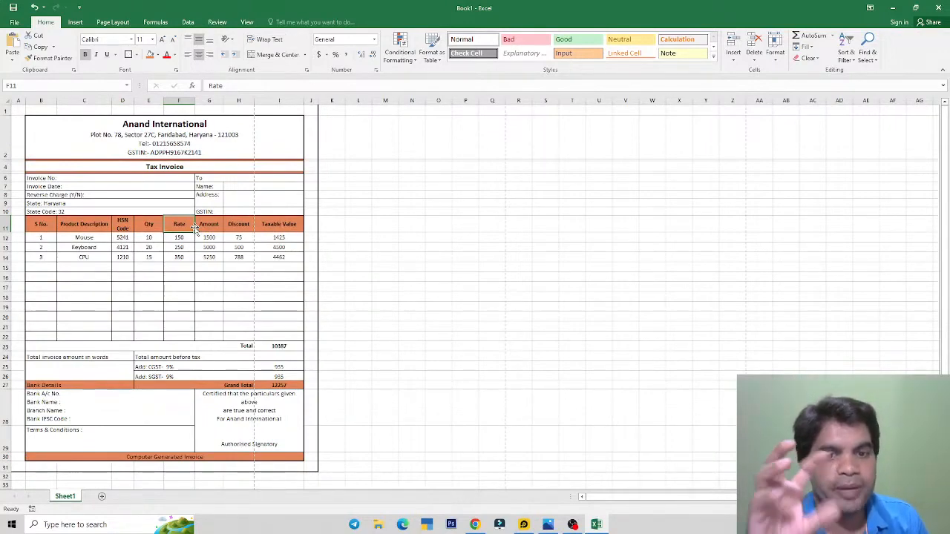
Step: Launch Word with winword and generate sample paragraphs in a new blank document
{"action": "key", "text": "super+r"}
{"action": "type", "text": "winword"}
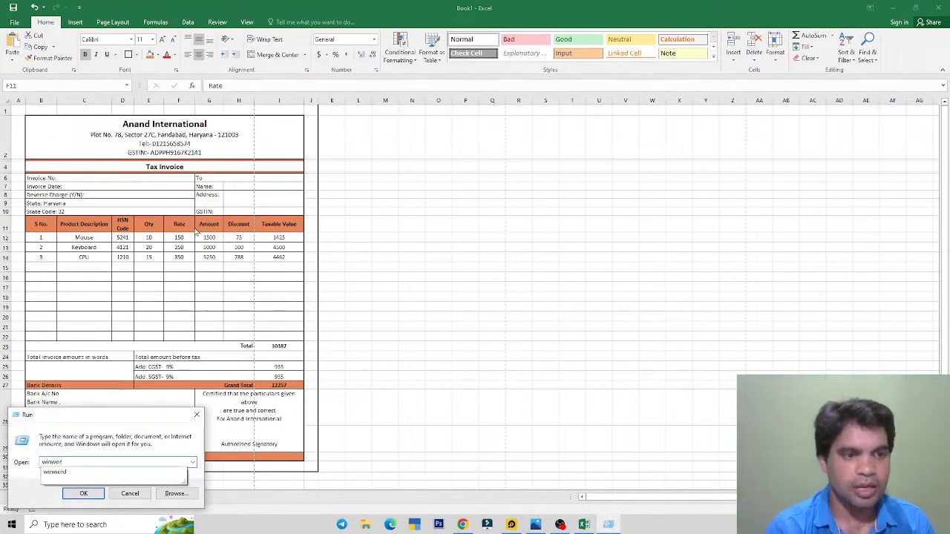
{"action": "key", "text": "Return"}
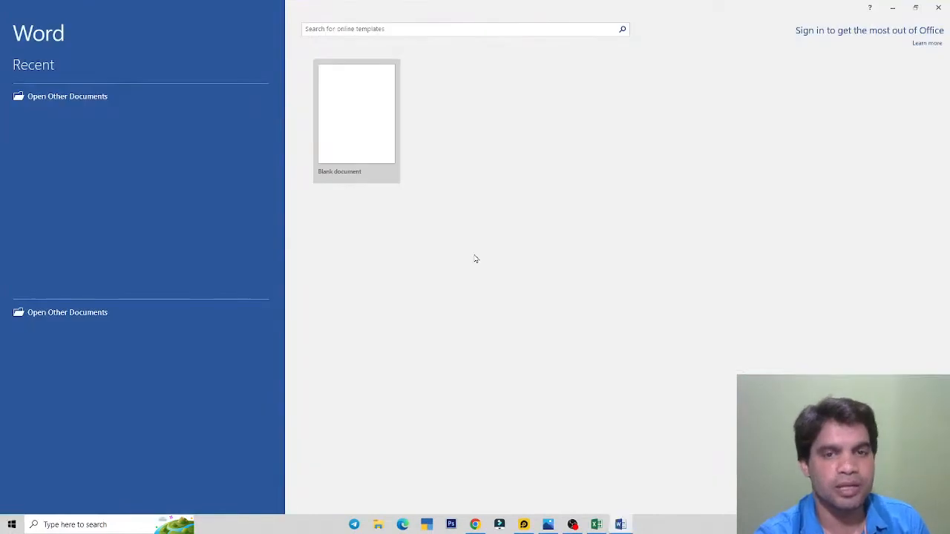
{"action": "left_click", "coordinate": [352, 144]}
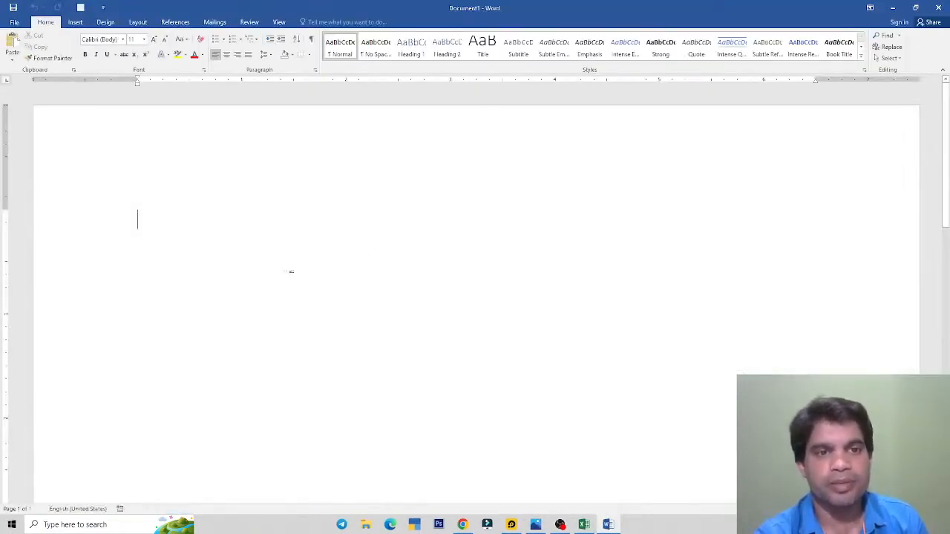
{"action": "scroll", "coordinate": [332, 270], "scroll_direction": "down", "scroll_amount": 5}
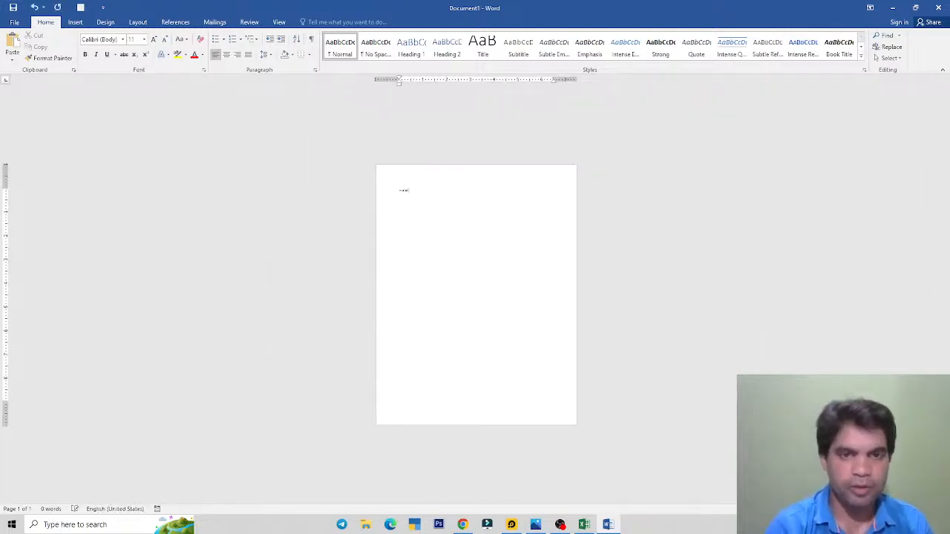
{"action": "type", "text": "()"}
{"action": "key", "text": "Return"}
Step: Duplicate the sample text and display the Word document as multiple pages side by side
{"action": "key", "text": "ctrl+a"}
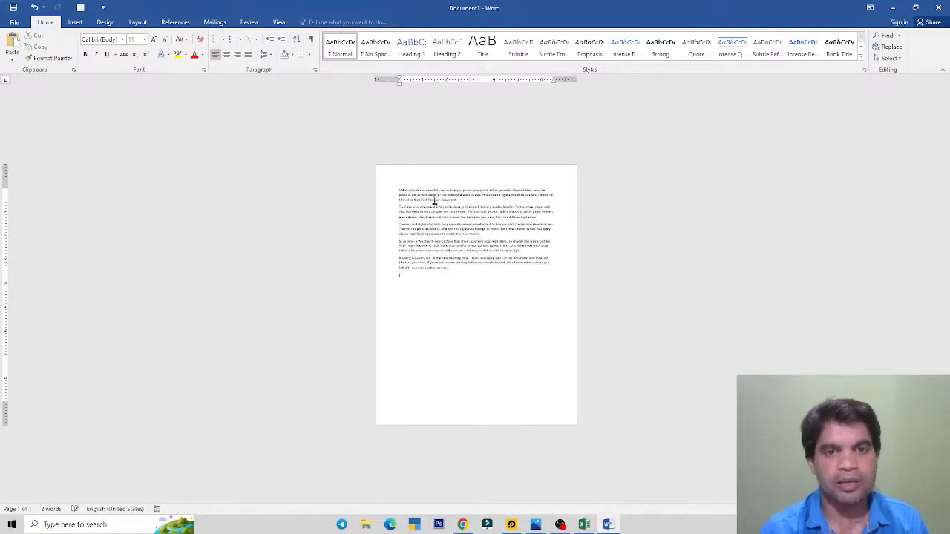
{"action": "key", "text": "ctrl+v"}
{"action": "key", "text": "ctrl+v"}
{"action": "key", "text": "ctrl+v"}
{"action": "key", "text": "ctrl+v"}
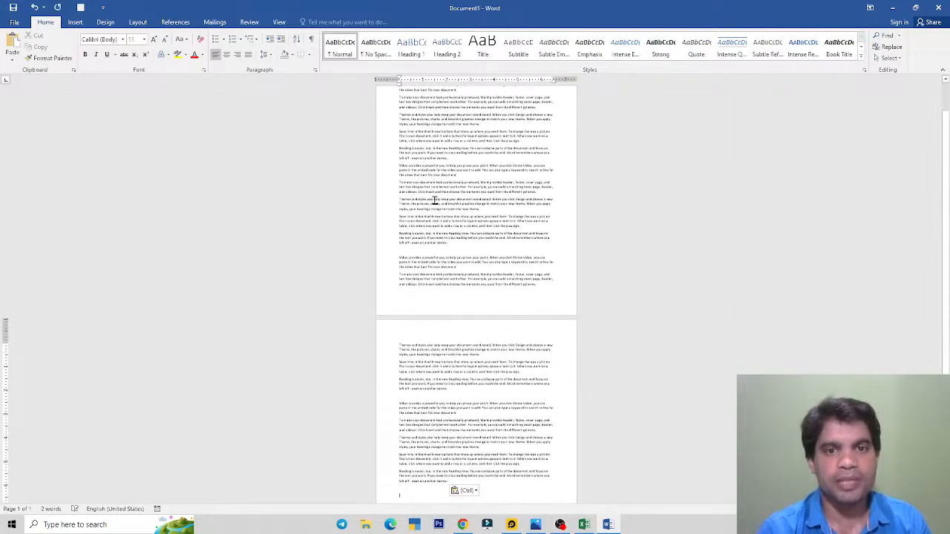
{"action": "scroll", "coordinate": [446, 363], "scroll_direction": "down", "scroll_amount": 3}
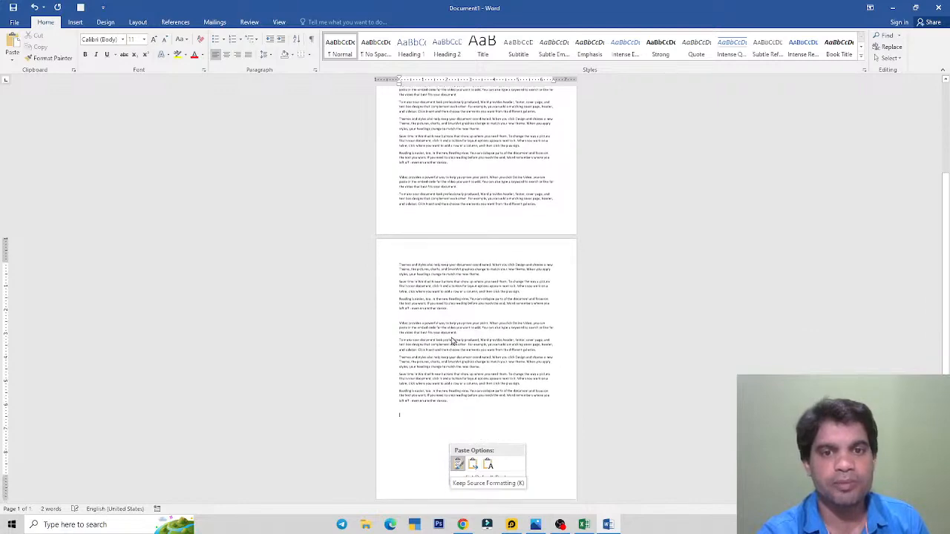
{"action": "scroll", "coordinate": [527, 267], "scroll_direction": "up", "scroll_amount": 3}
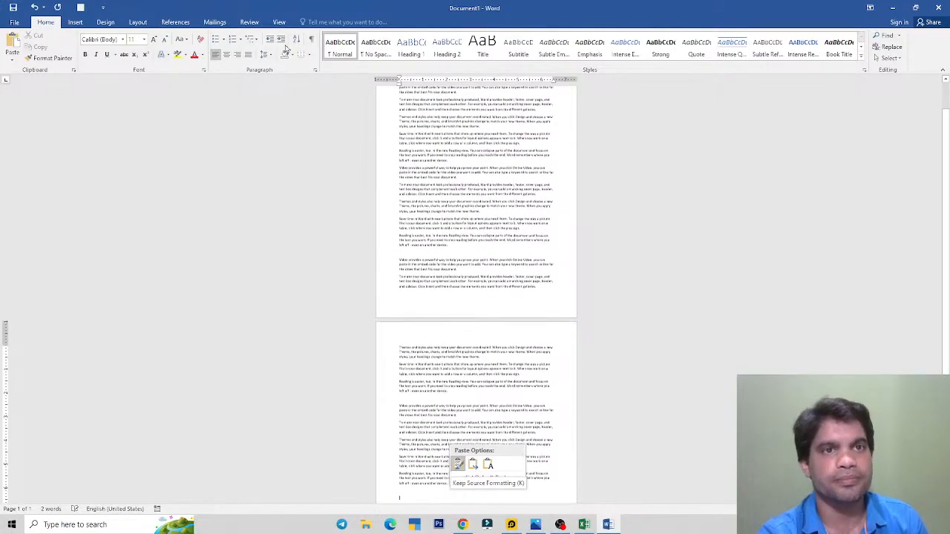
{"action": "left_click", "coordinate": [280, 22]}
{"action": "left_click", "coordinate": [231, 47]}
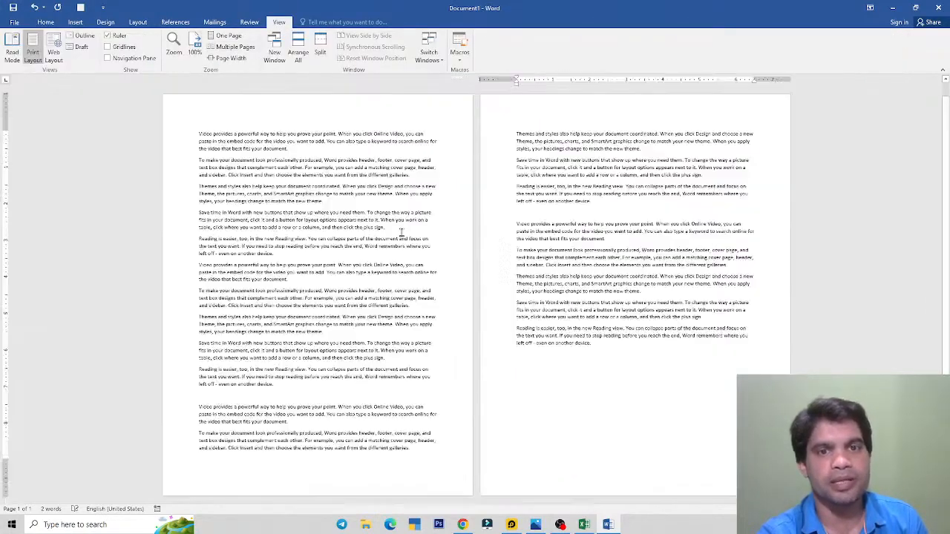
Step: Return to the Excel invoice and check cells H11, G14 and Reverse Charge (Y/N)
{"action": "key", "text": "alt+Tab"}
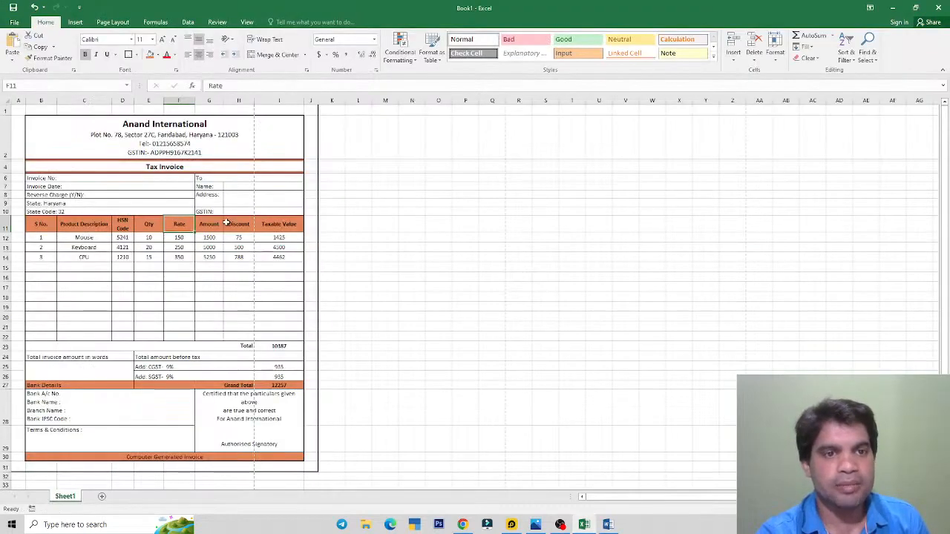
{"action": "left_click", "coordinate": [229, 222]}
{"action": "left_click", "coordinate": [218, 258]}
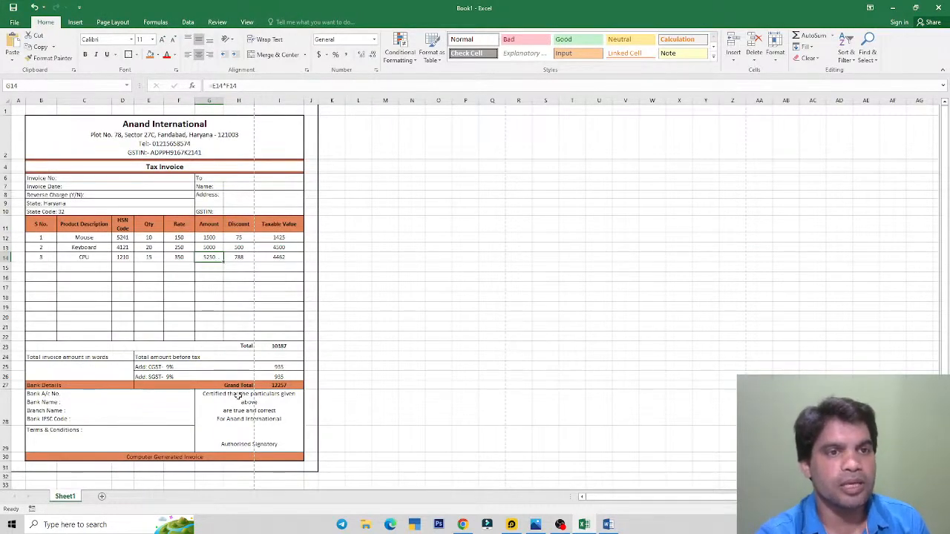
{"action": "left_click", "coordinate": [134, 195]}
{"action": "left_click", "coordinate": [14, 22]}
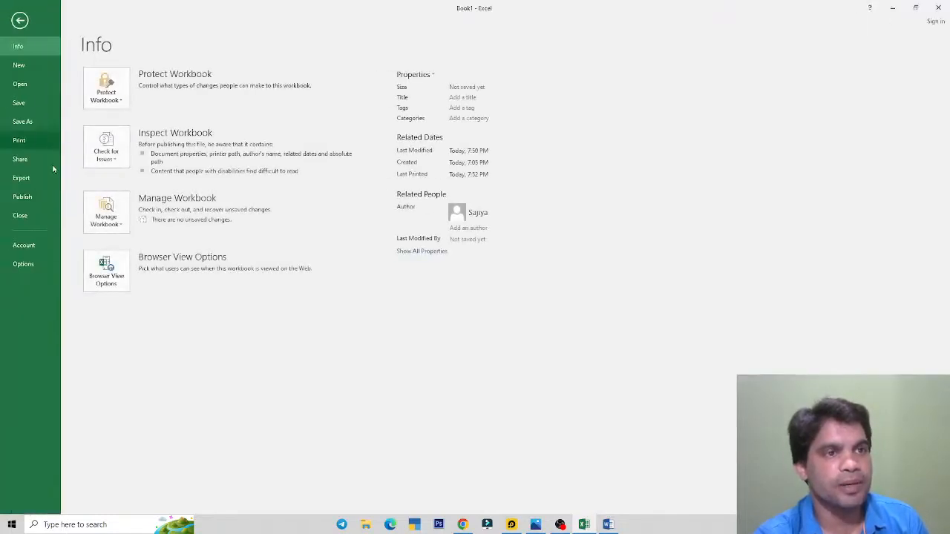
{"action": "left_click", "coordinate": [19, 140]}
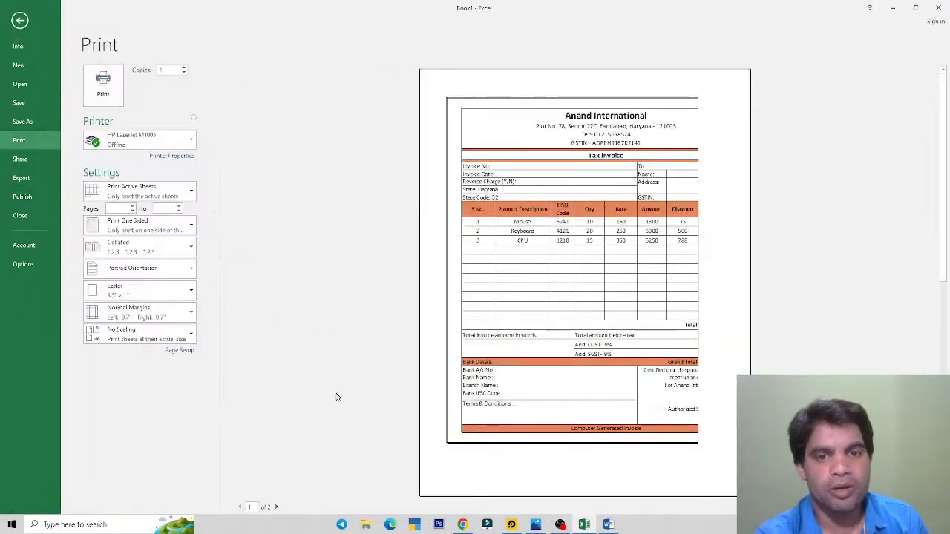
{"action": "left_click", "coordinate": [276, 506]}
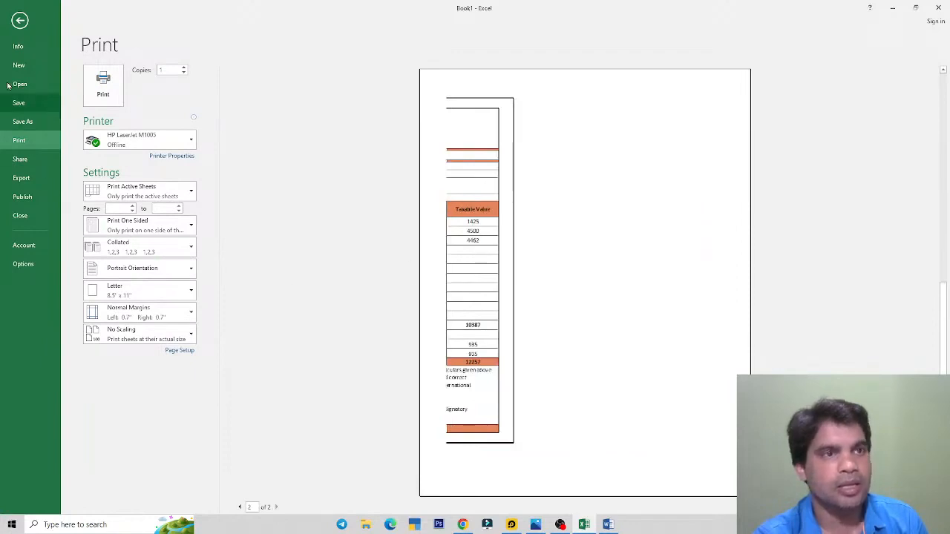
{"action": "left_click", "coordinate": [20, 20]}
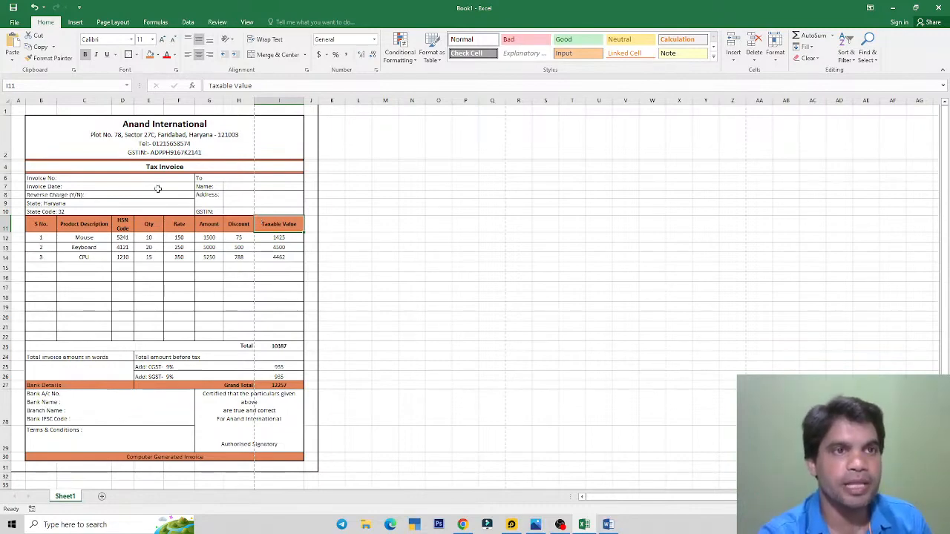
Step: Set the invoice's paper size to A4 from the Page Layout tab
{"action": "left_click", "coordinate": [112, 21]}
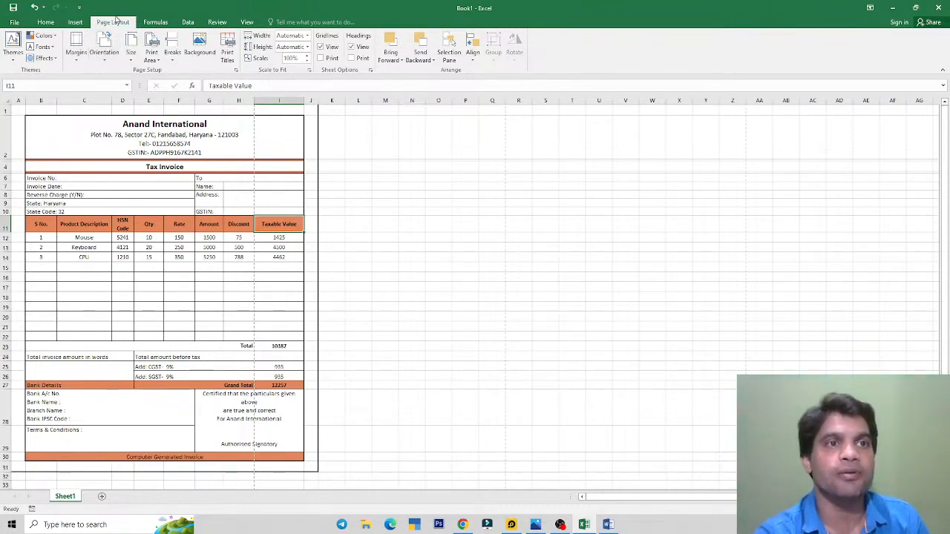
{"action": "left_click", "coordinate": [162, 201]}
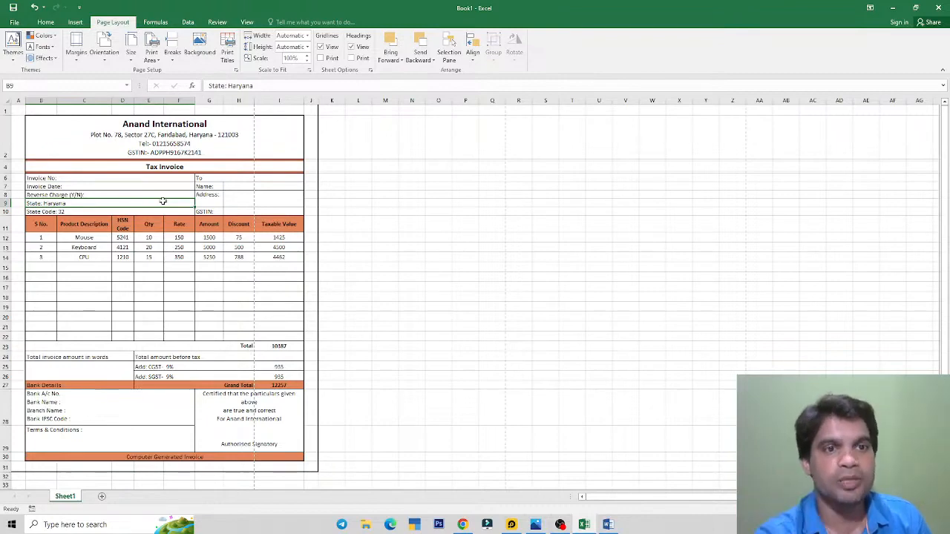
{"action": "left_click_drag", "start_coordinate": [22, 111], "coordinate": [268, 383]}
{"action": "left_click", "coordinate": [280, 304]}
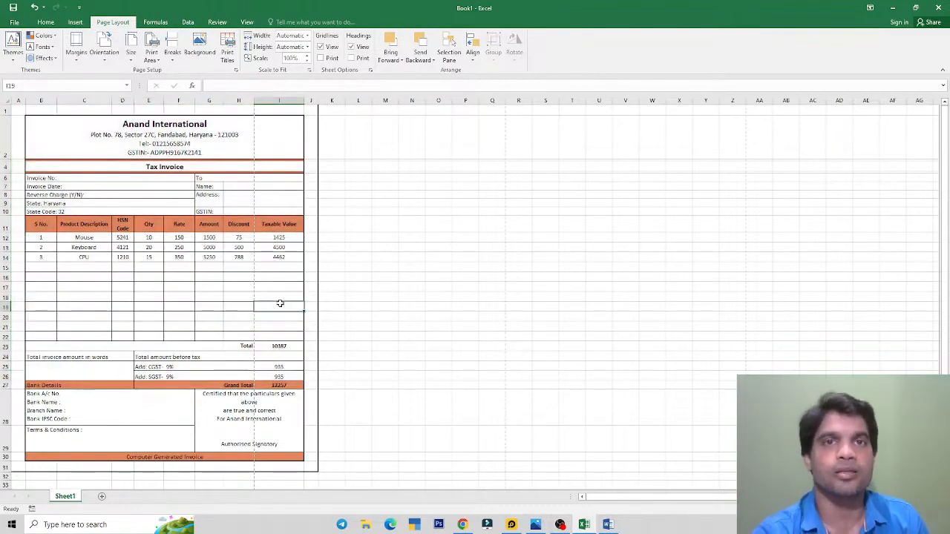
{"action": "left_click", "coordinate": [249, 227]}
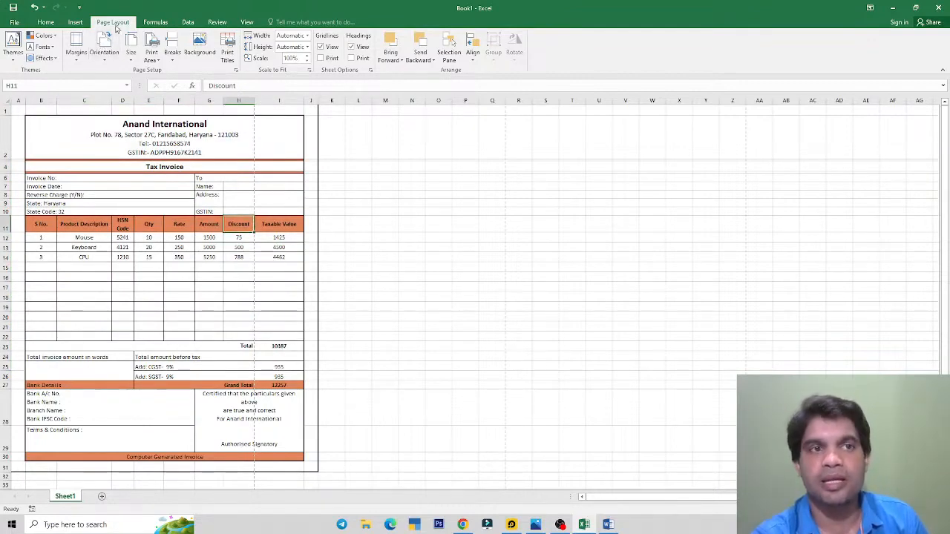
{"action": "left_click", "coordinate": [131, 53]}
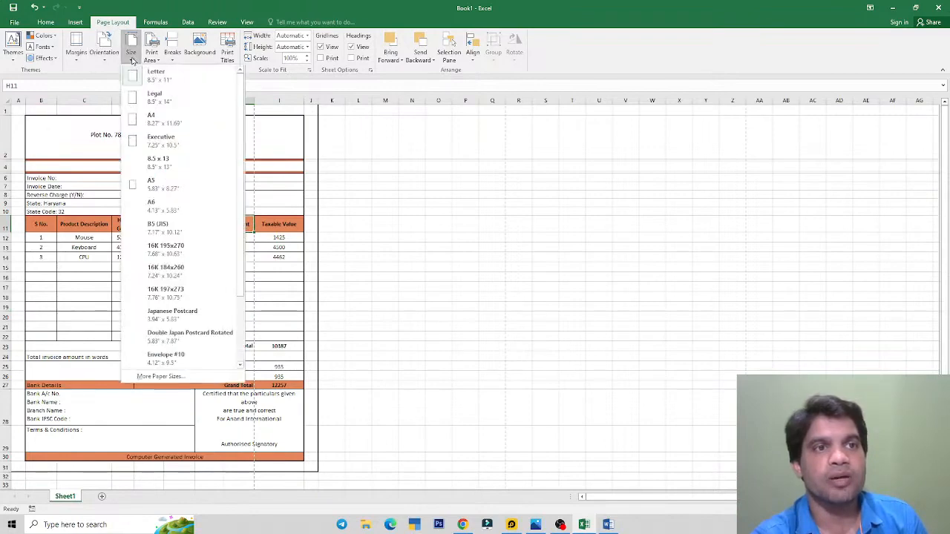
{"action": "left_click", "coordinate": [165, 125]}
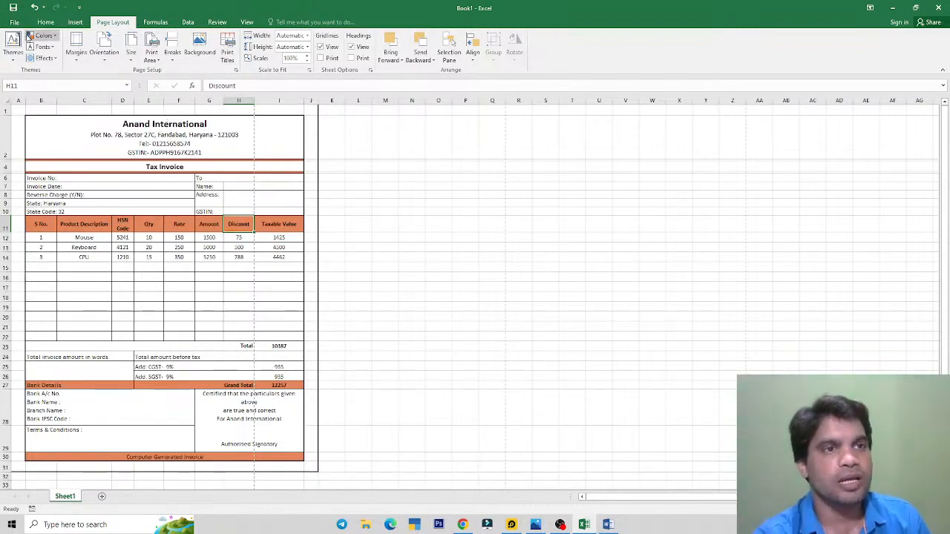
Step: Open Custom Margins in Page Setup, move the dialog aside, and bring up the reference image
{"action": "left_click", "coordinate": [76, 56]}
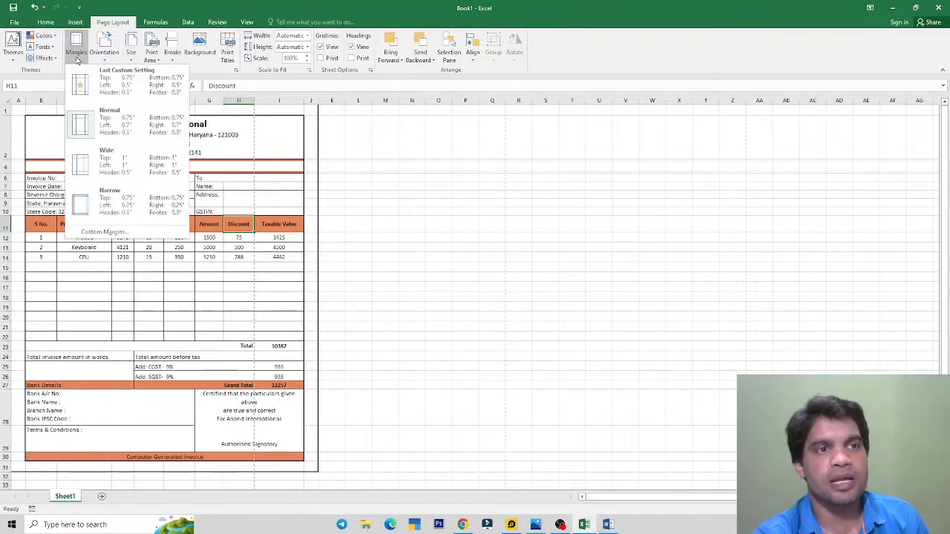
{"action": "left_click", "coordinate": [93, 233]}
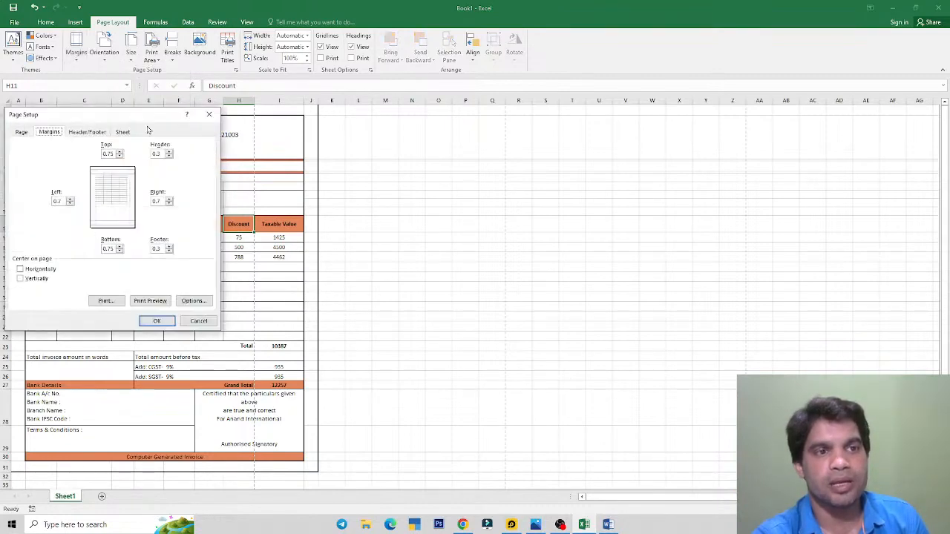
{"action": "left_click_drag", "start_coordinate": [149, 117], "coordinate": [268, 120]}
{"action": "left_click", "coordinate": [534, 524]}
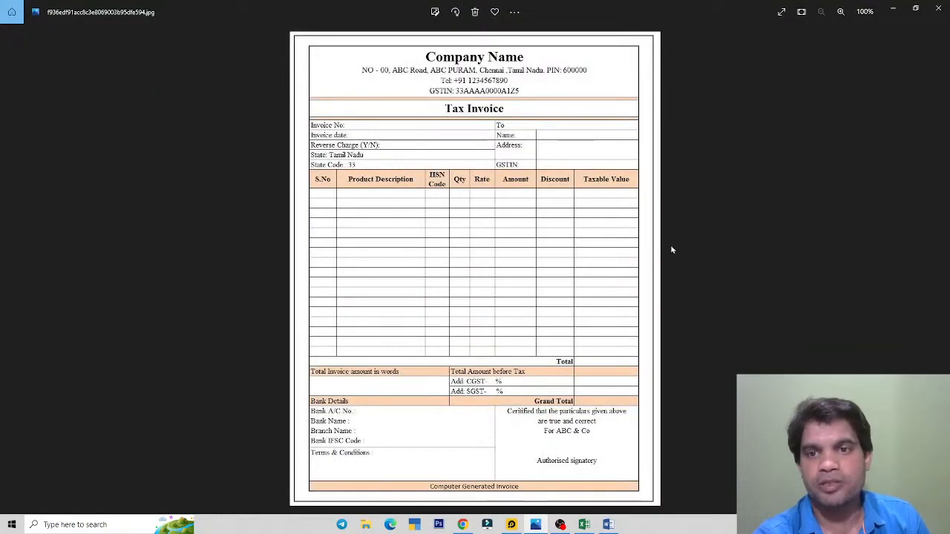
Step: Zoom and pan the reference invoice image to study its blank item rows, then return to Excel
{"action": "scroll", "coordinate": [671, 250], "scroll_direction": "up", "scroll_amount": 3}
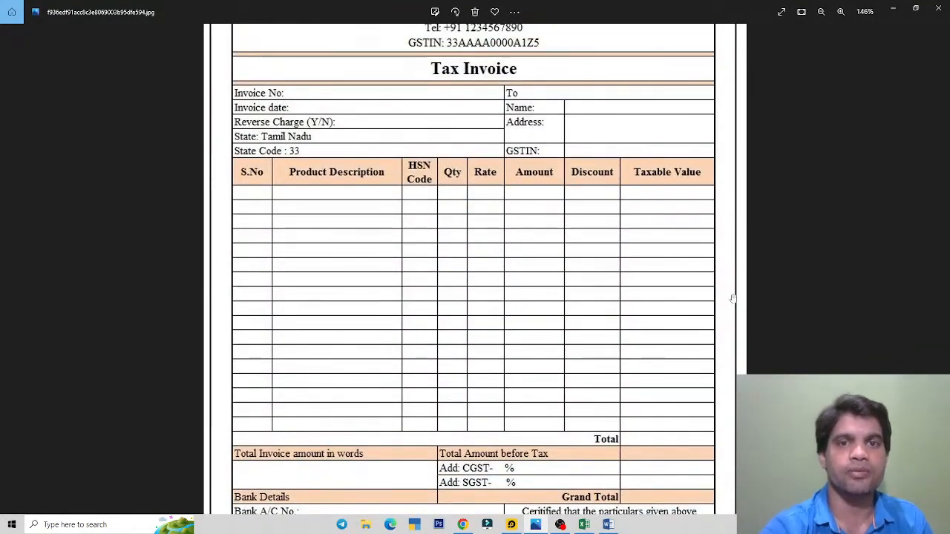
{"action": "left_click_drag", "start_coordinate": [455, 279], "coordinate": [444, 303]}
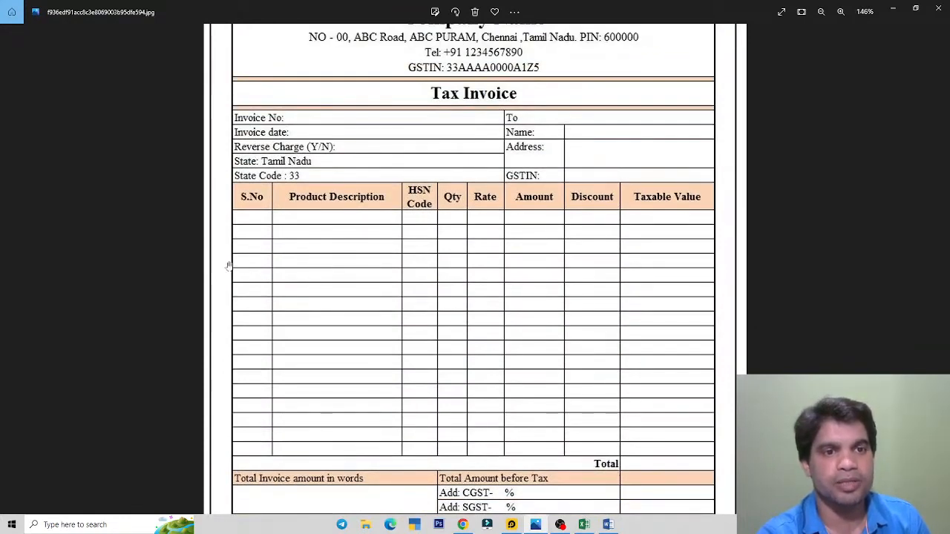
{"action": "scroll", "coordinate": [235, 266], "scroll_direction": "up", "scroll_amount": 1}
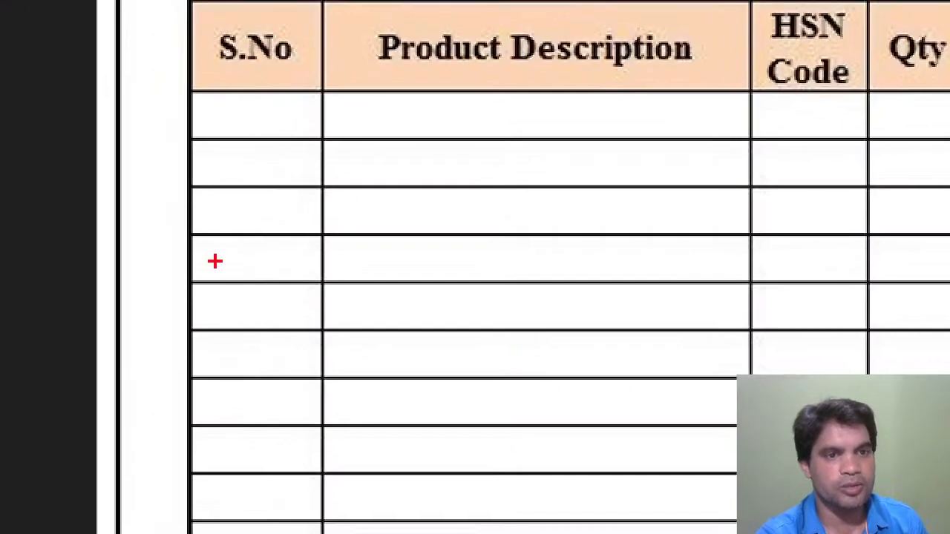
{"action": "left_click_drag", "start_coordinate": [122, 239], "coordinate": [320, 324]}
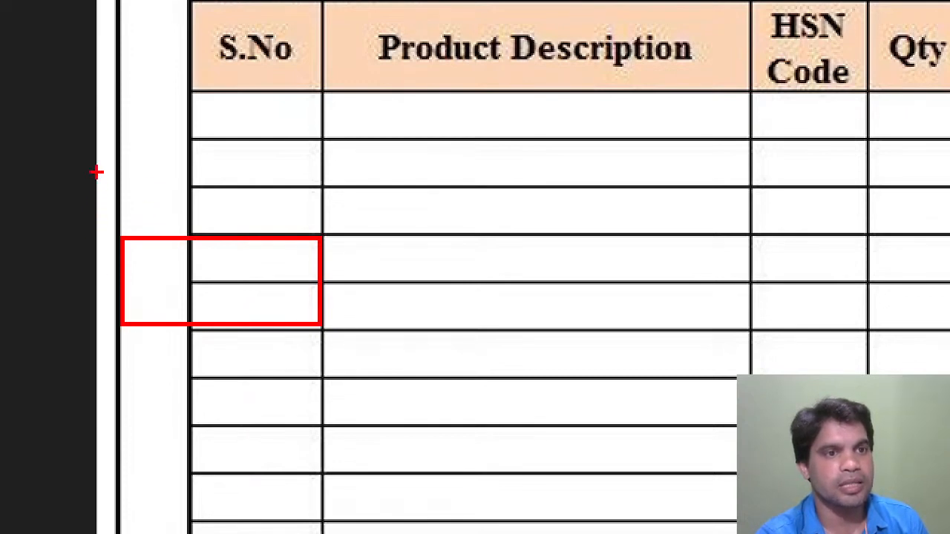
{"action": "left_click_drag", "start_coordinate": [95, 167], "coordinate": [187, 203]}
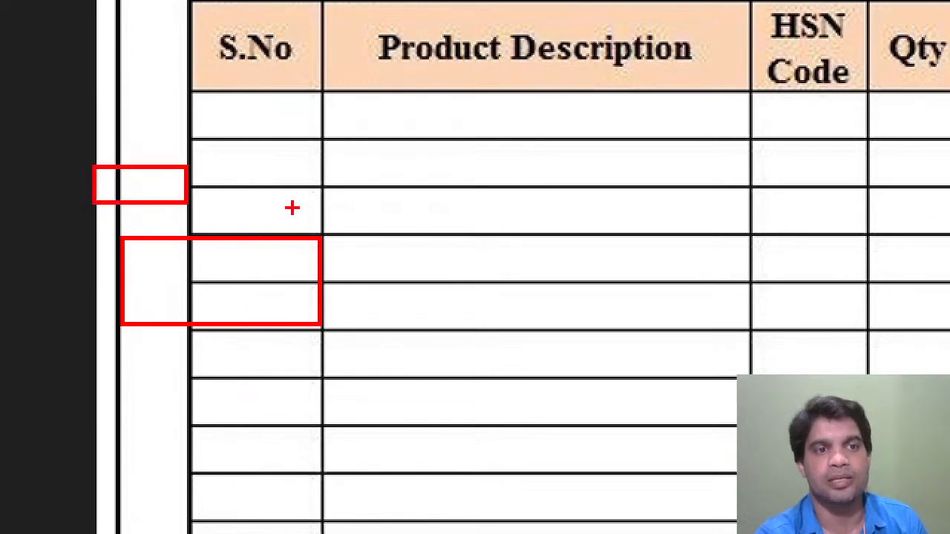
{"action": "key", "text": "Escape"}
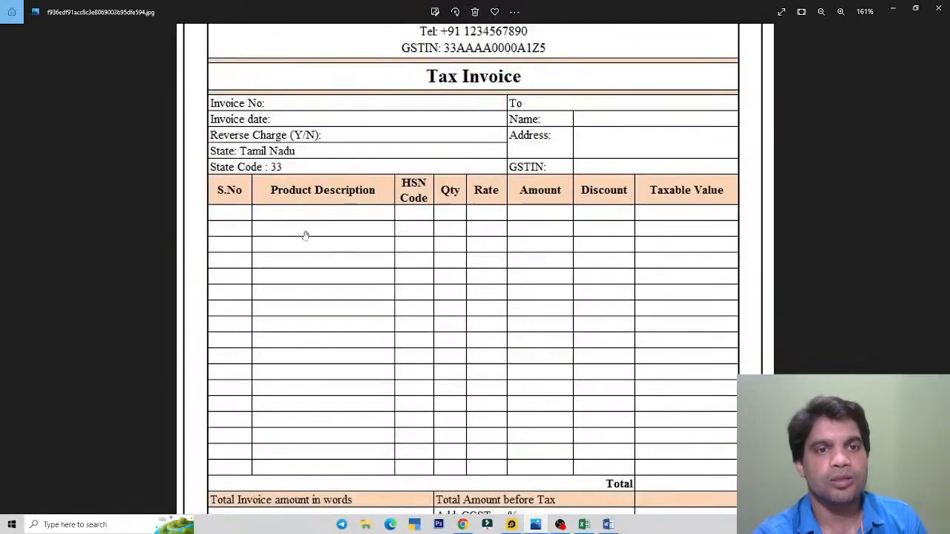
{"action": "left_click", "coordinate": [584, 525]}
Step: Set the top, bottom, left and right page margins to 0.5 inch via Custom Margins
{"action": "left_click", "coordinate": [328, 117]}
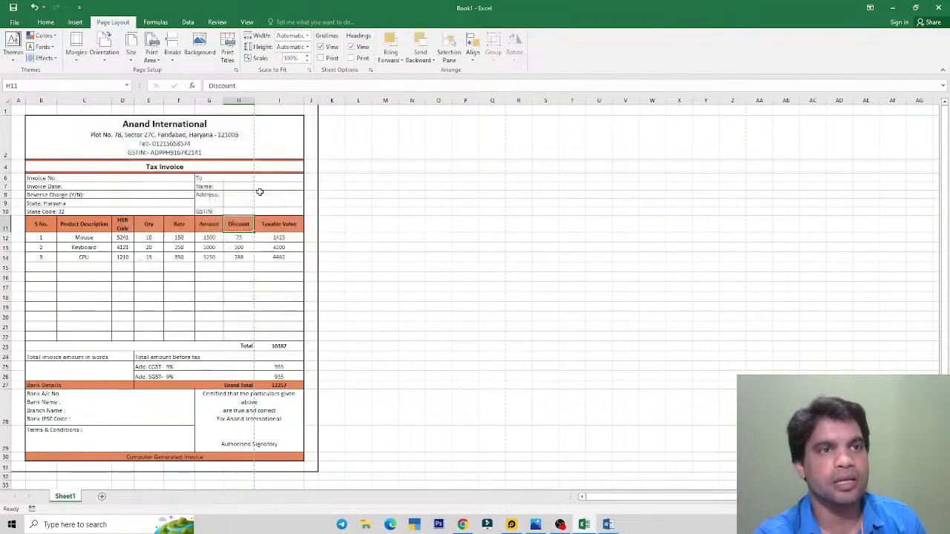
{"action": "left_click", "coordinate": [77, 48]}
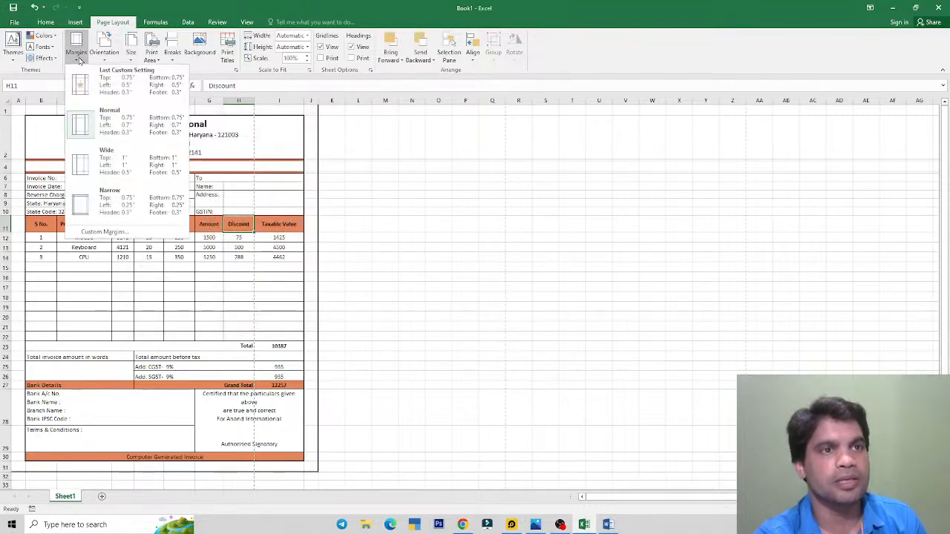
{"action": "left_click", "coordinate": [107, 233]}
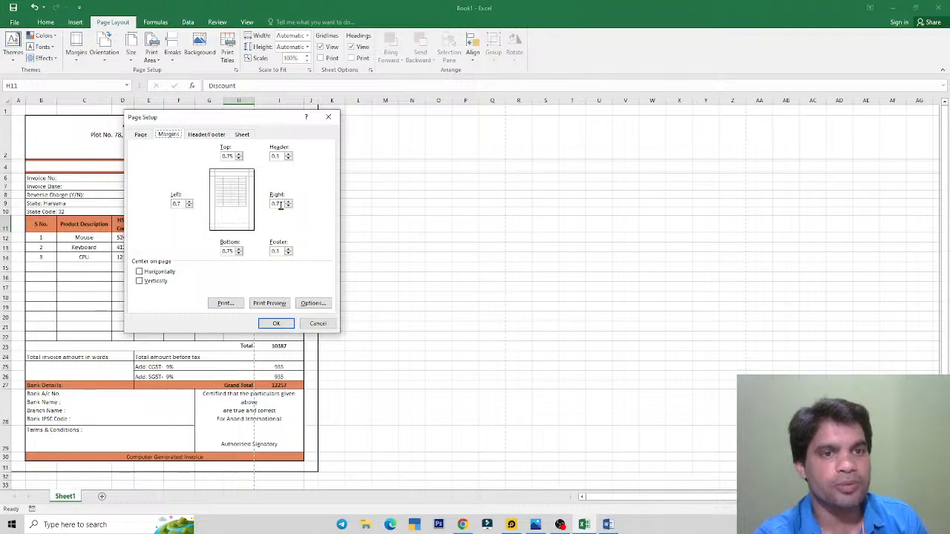
{"action": "left_click", "coordinate": [181, 203]}
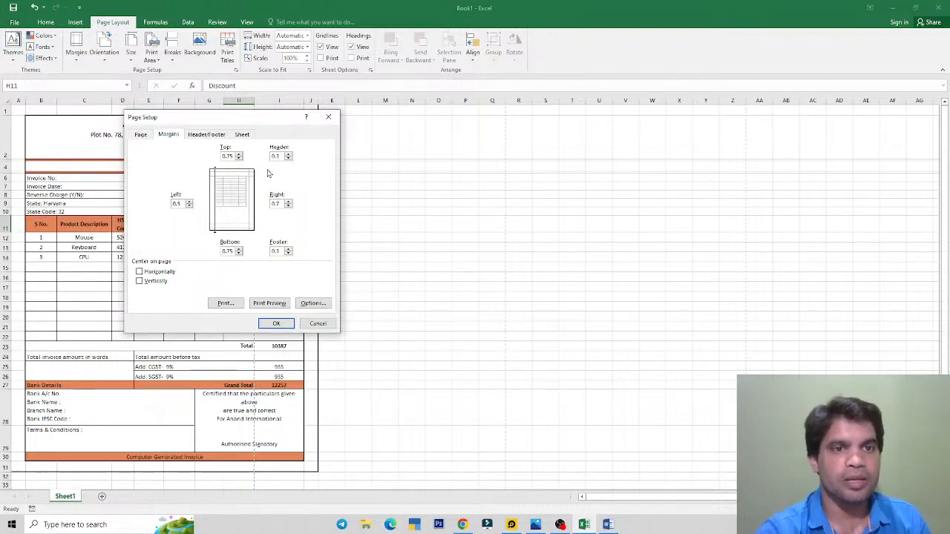
{"action": "left_click", "coordinate": [280, 204]}
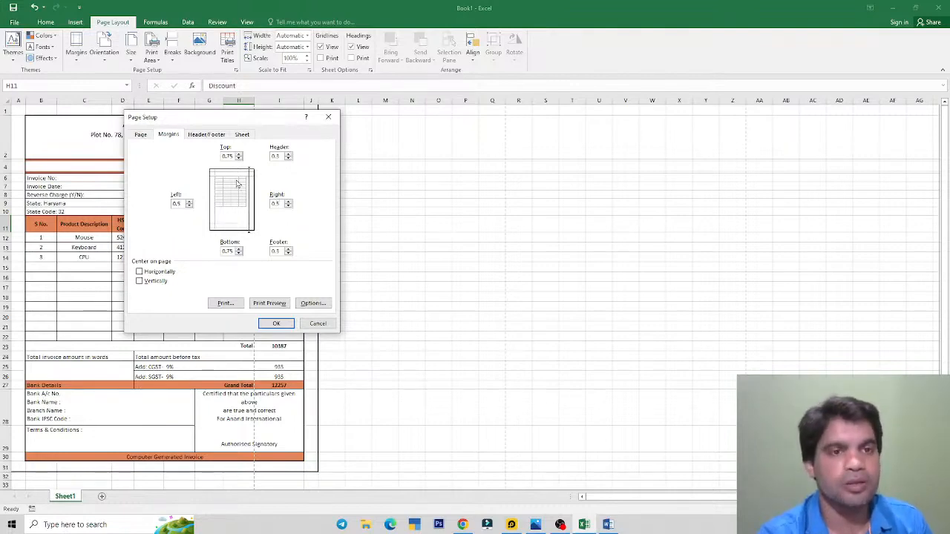
{"action": "left_click", "coordinate": [232, 157]}
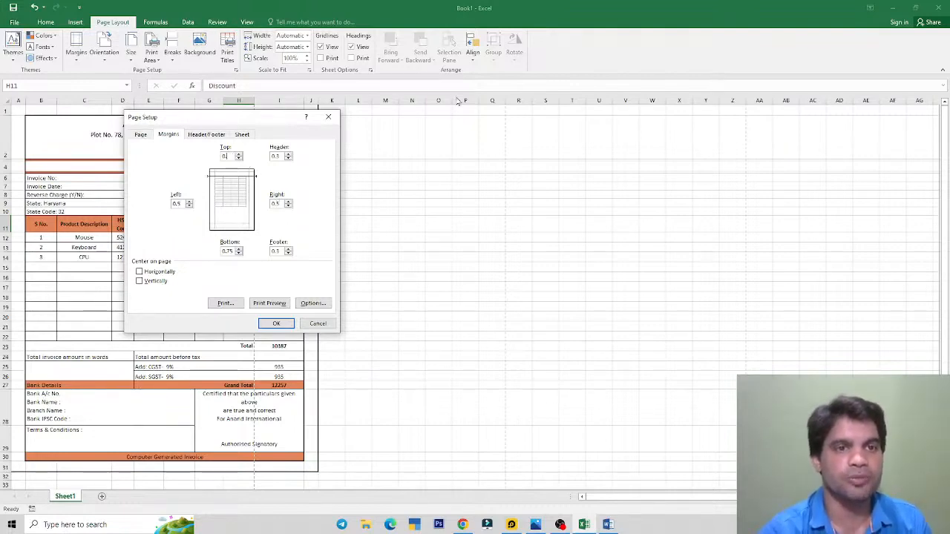
{"action": "type", "text": "5"}
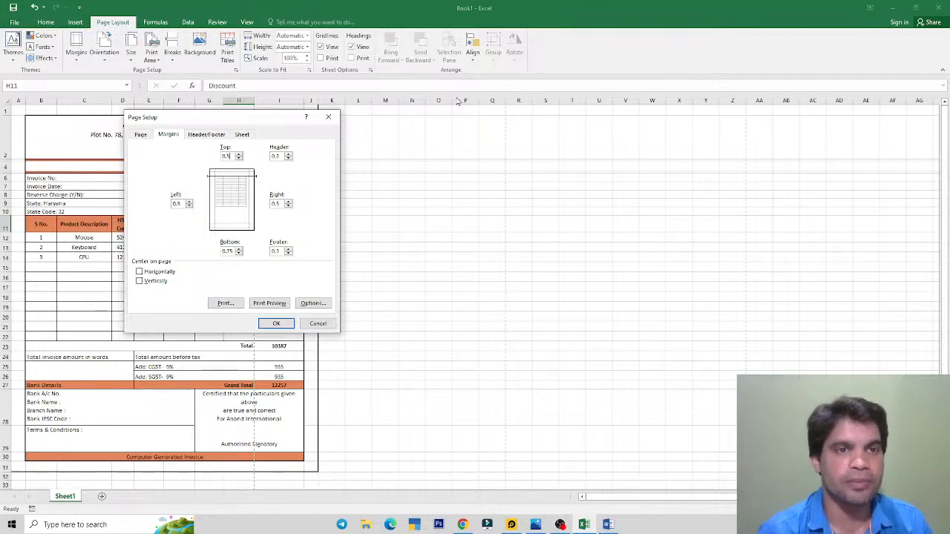
{"action": "left_click", "coordinate": [231, 252]}
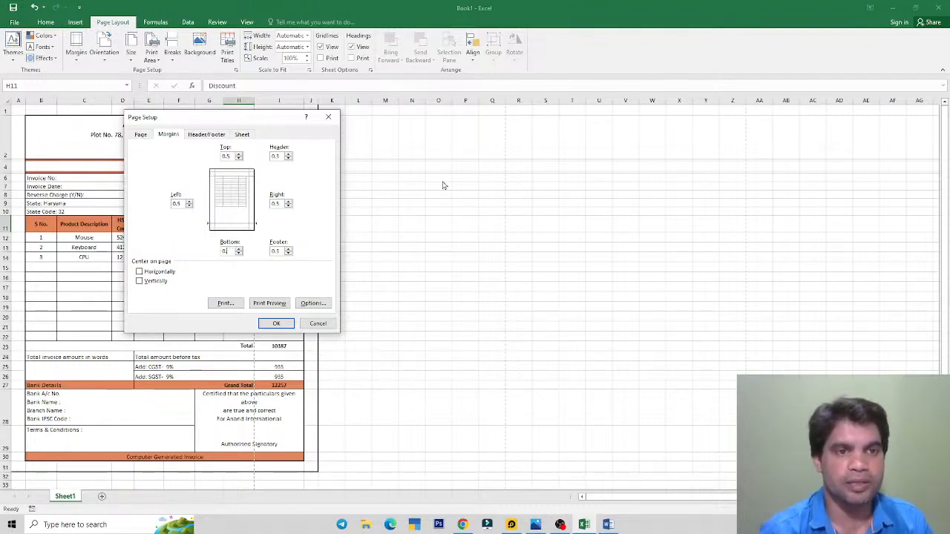
{"action": "left_click", "coordinate": [278, 324]}
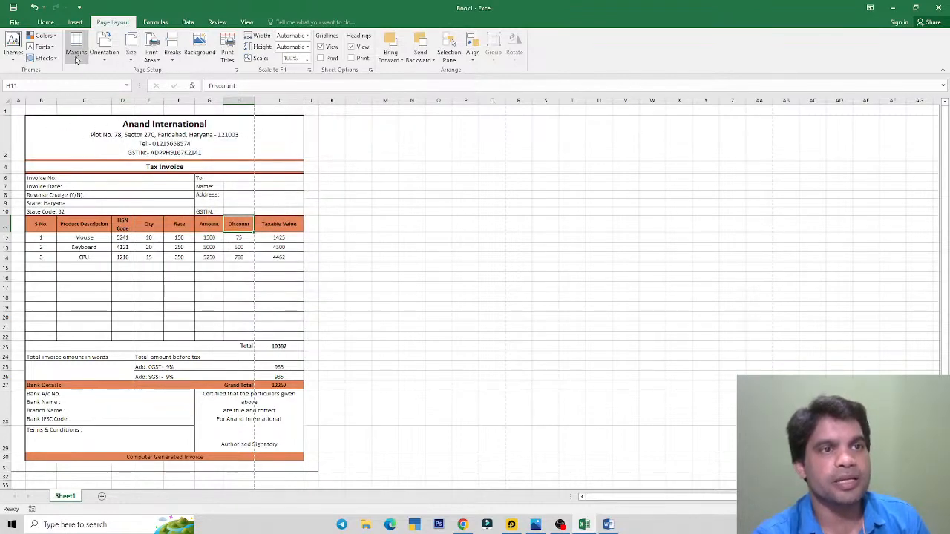
{"action": "left_click", "coordinate": [14, 22]}
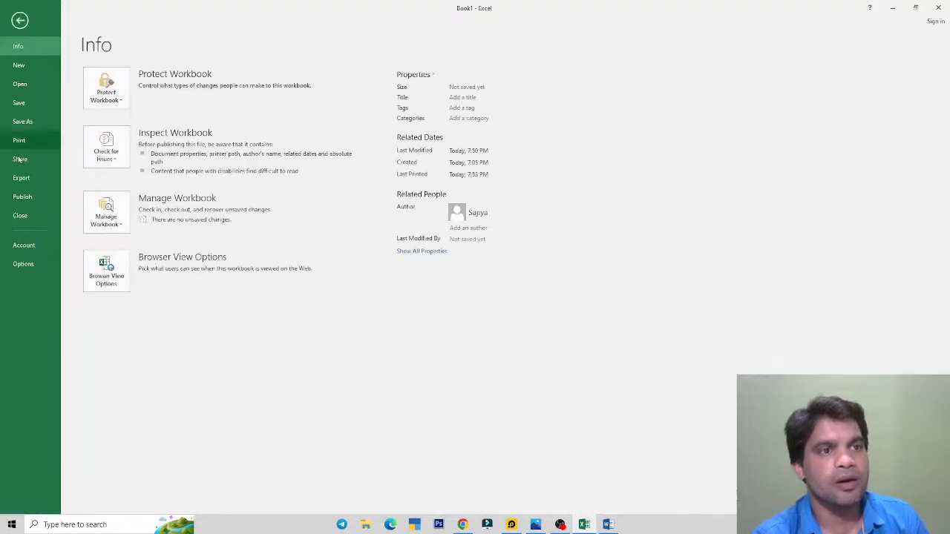
Step: Preview the printout, confirming Taxable Value still falls on page 2, then return to cell G13
{"action": "left_click", "coordinate": [20, 141]}
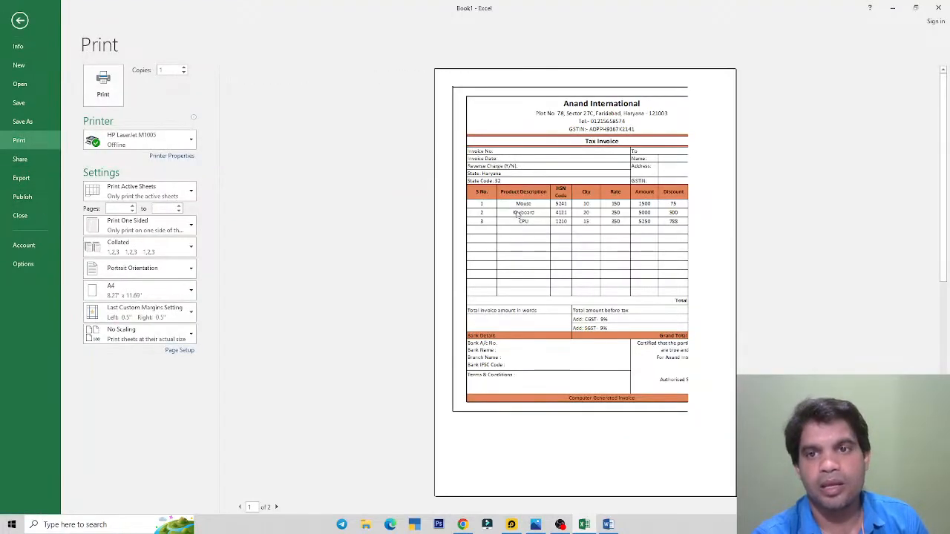
{"action": "left_click", "coordinate": [277, 507]}
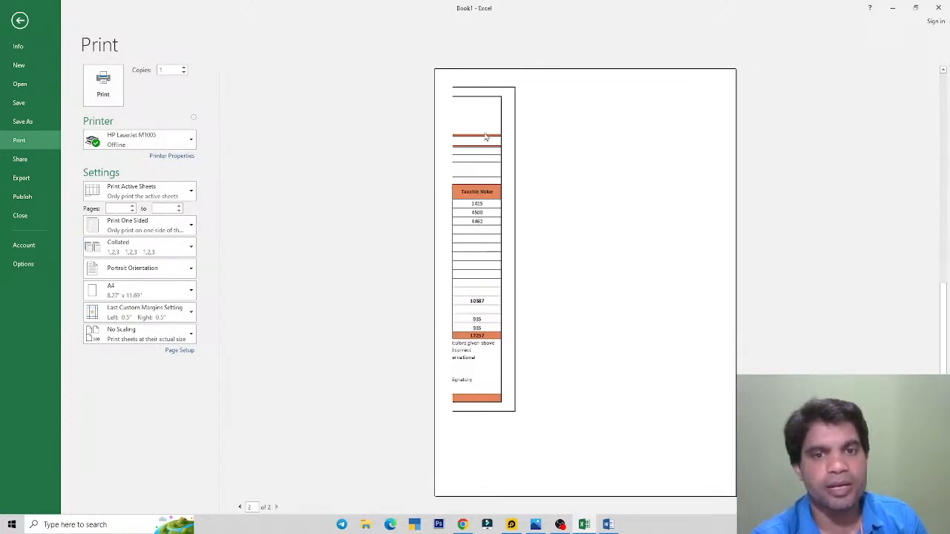
{"action": "left_click", "coordinate": [20, 21]}
{"action": "left_click", "coordinate": [203, 250]}
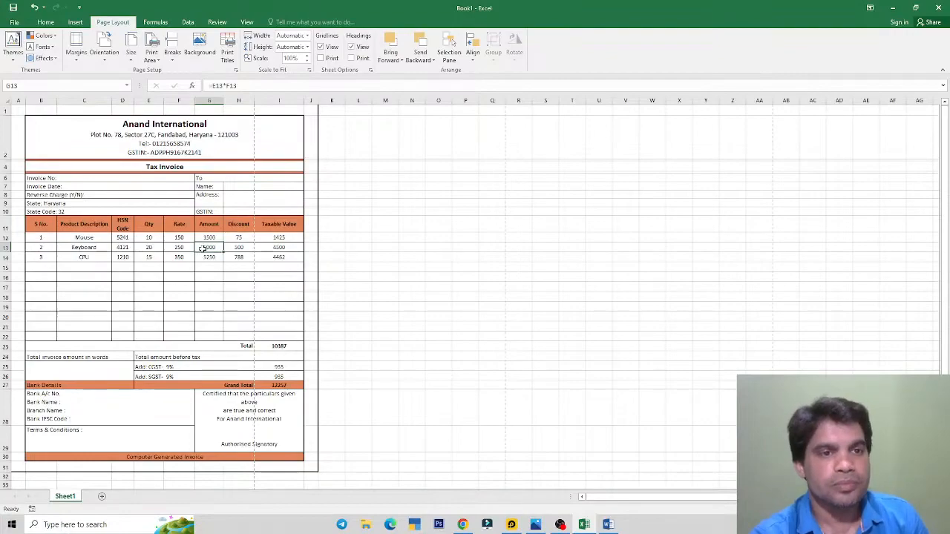
Step: Zoom out on the reference invoice image to view it whole, then return to Excel
{"action": "left_click", "coordinate": [536, 525]}
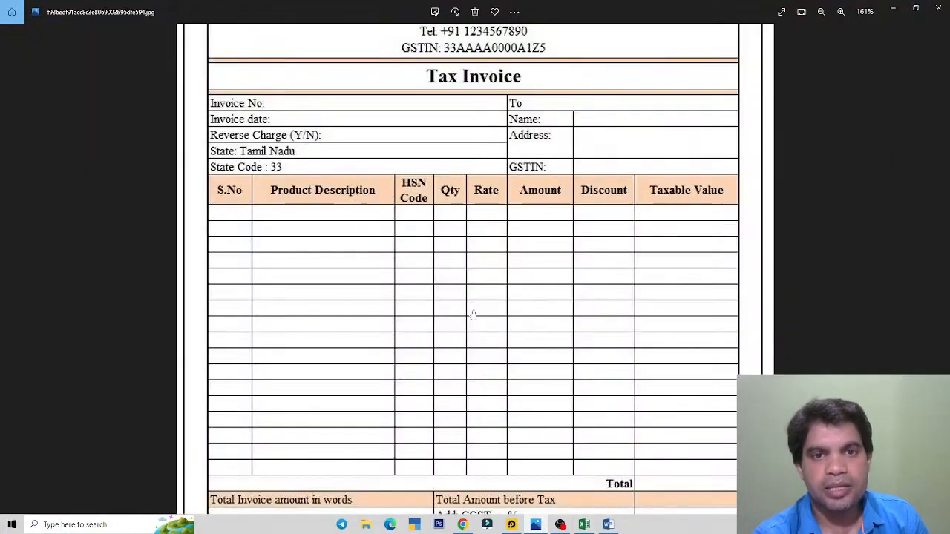
{"action": "scroll", "coordinate": [498, 255], "scroll_direction": "down", "scroll_amount": 3}
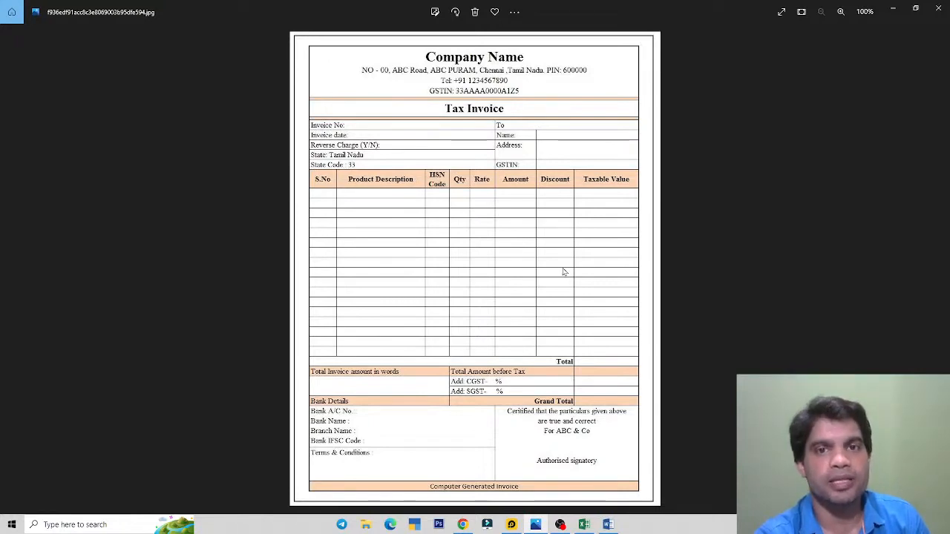
{"action": "key", "text": "alt+Tab"}
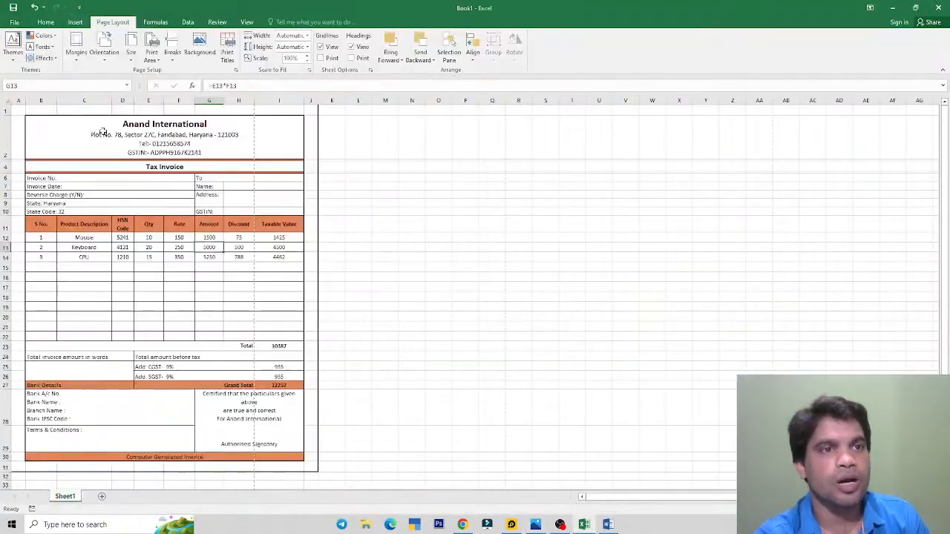
{"action": "left_click", "coordinate": [104, 52]}
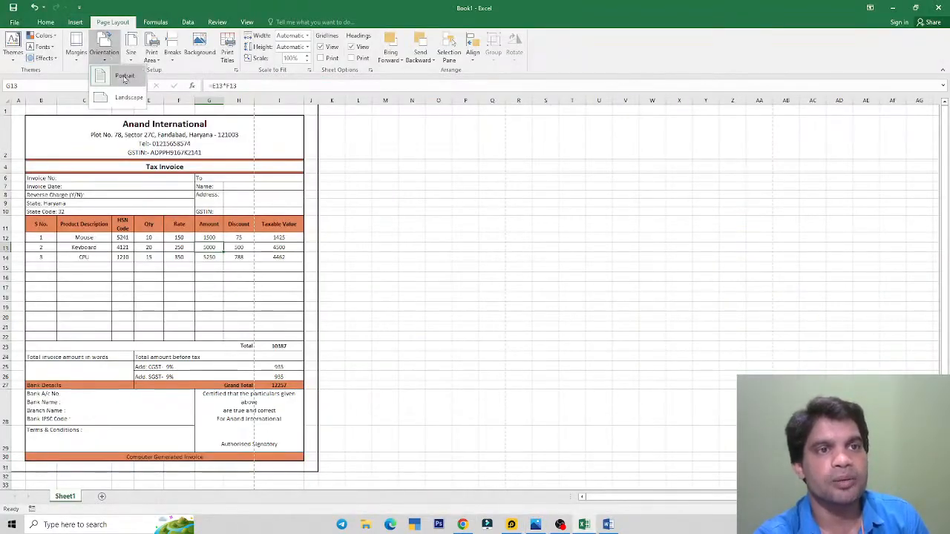
{"action": "left_click", "coordinate": [124, 77]}
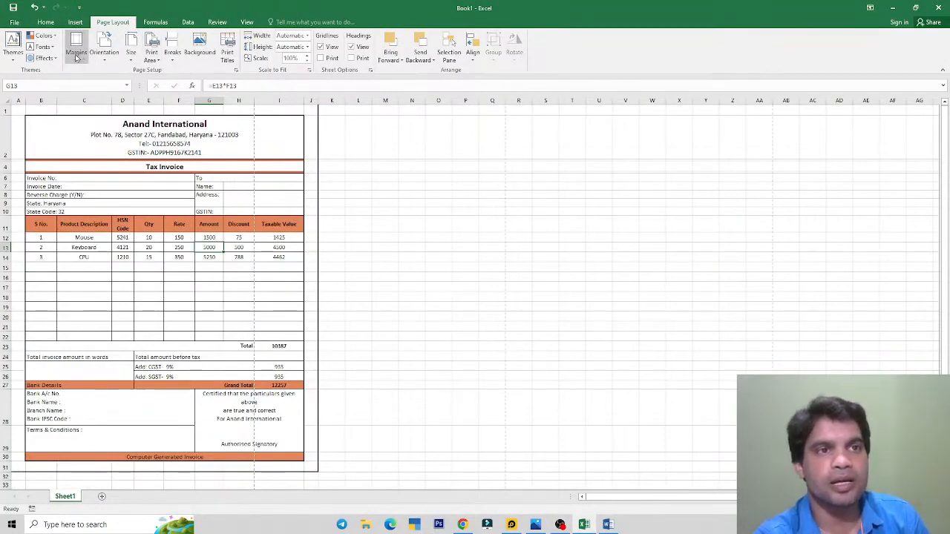
{"action": "left_click", "coordinate": [15, 22]}
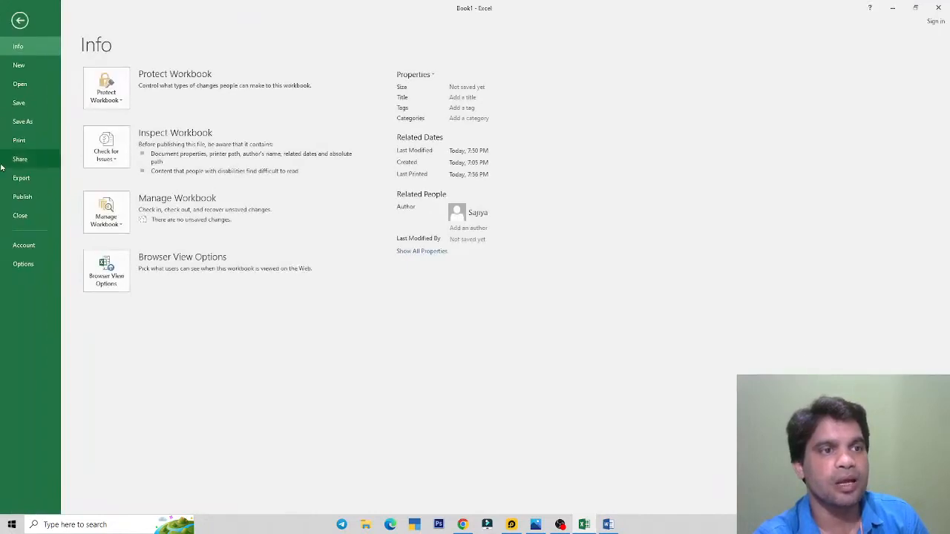
{"action": "left_click", "coordinate": [19, 140]}
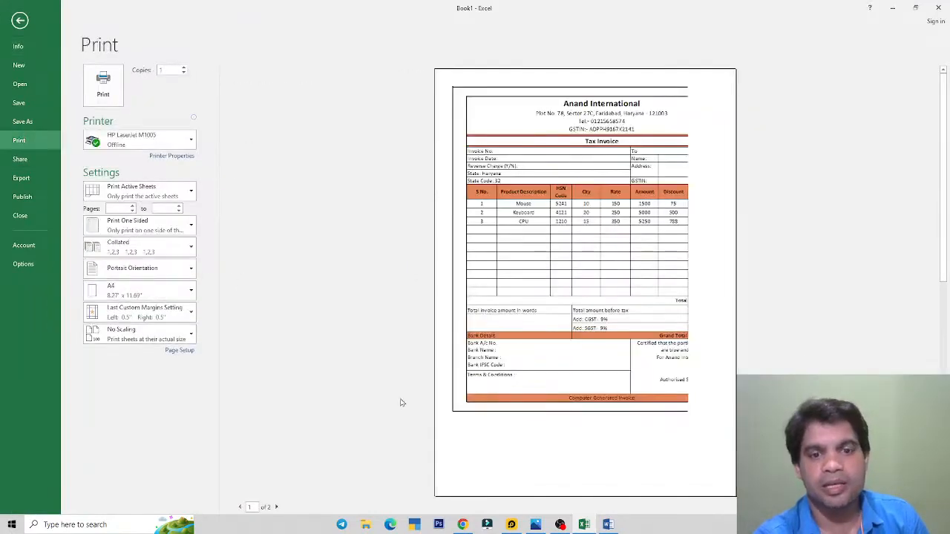
{"action": "left_click", "coordinate": [276, 508]}
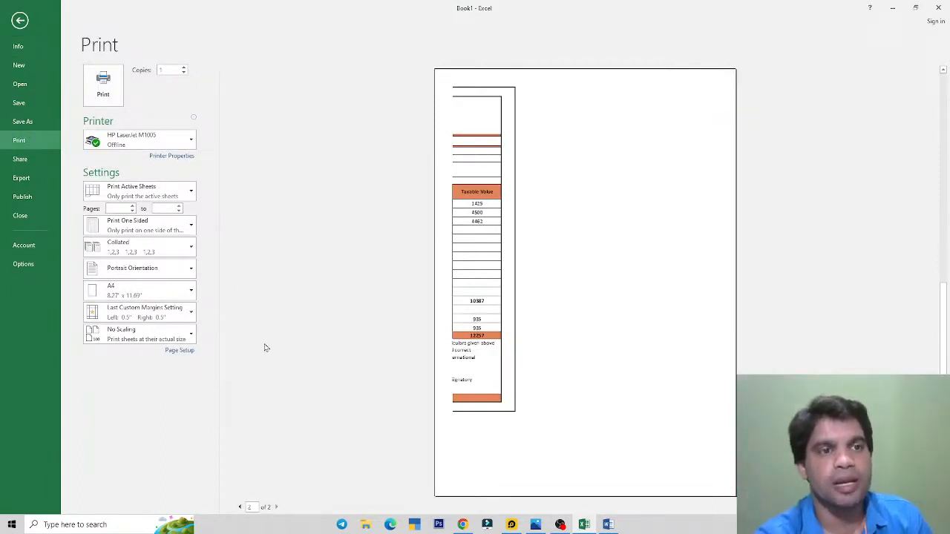
{"action": "left_click", "coordinate": [19, 20]}
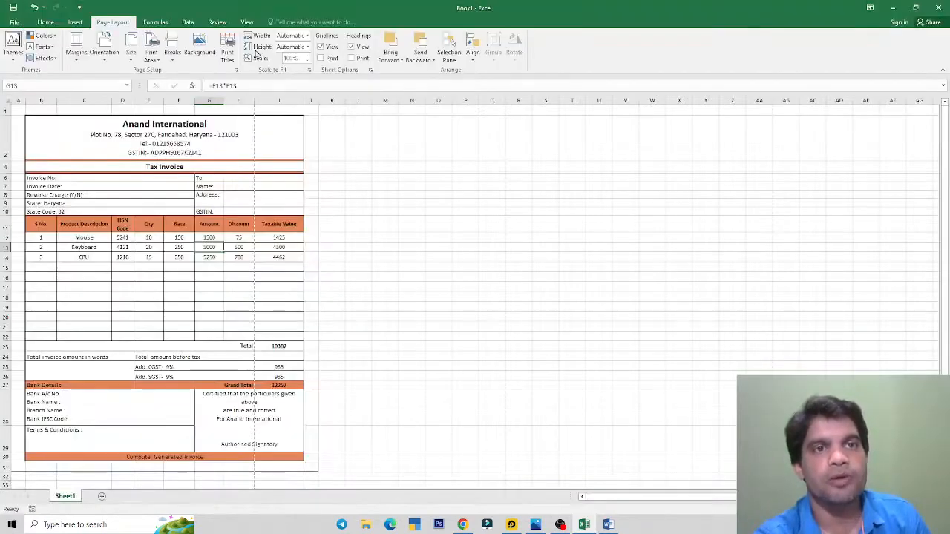
Step: Switch the sheet from Page Layout view to Page Break Preview on the View tab
{"action": "left_click", "coordinate": [248, 23]}
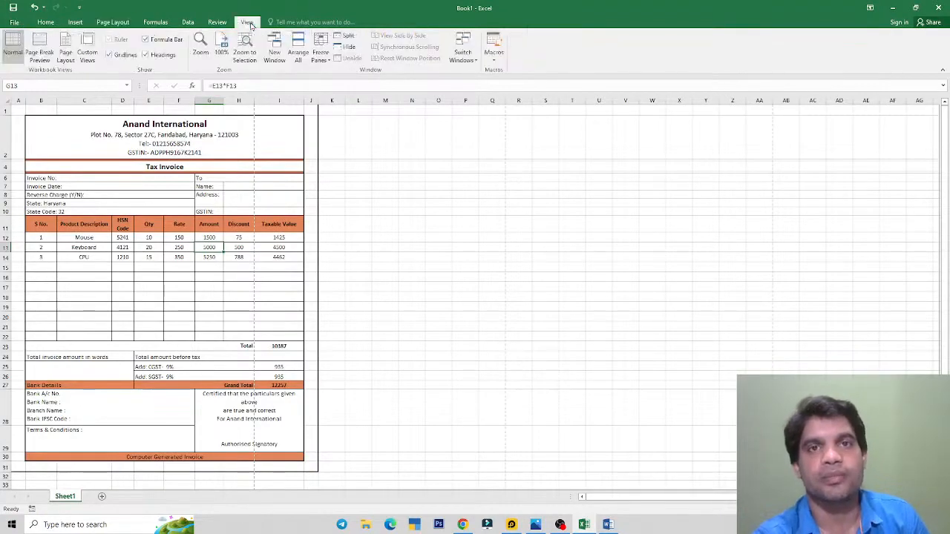
{"action": "left_click", "coordinate": [66, 53]}
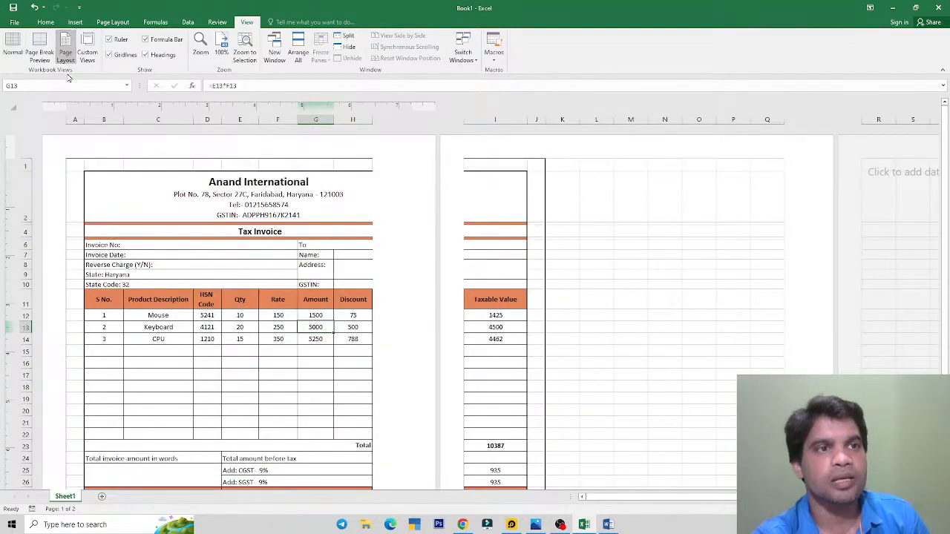
{"action": "left_click", "coordinate": [41, 50]}
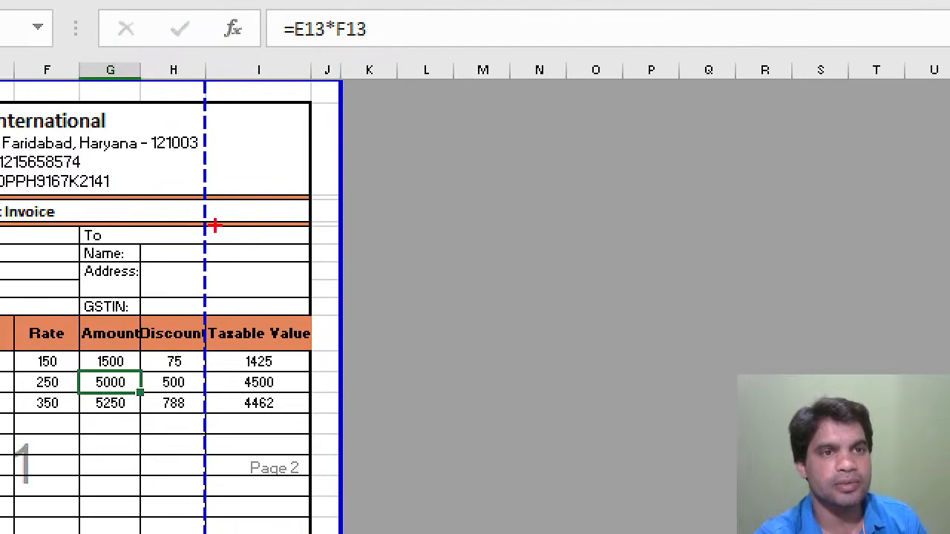
{"action": "left_click_drag", "start_coordinate": [186, 88], "coordinate": [223, 345]}
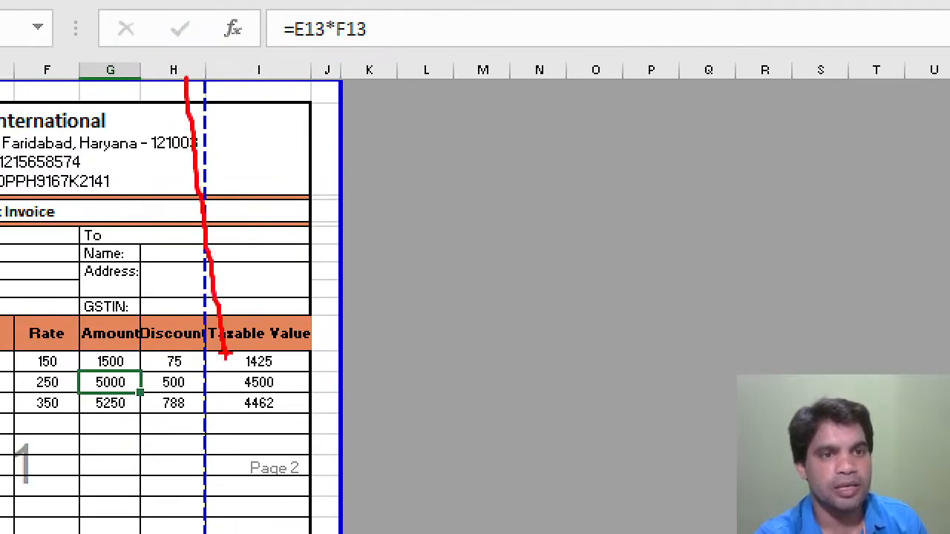
{"action": "key", "text": "e"}
{"action": "mouse_move", "coordinate": [186, 84]}
{"action": "left_mouse_down"}
{"action": "mouse_move", "coordinate": [243, 303]}
{"action": "mouse_move", "coordinate": [248, 461]}
{"action": "left_mouse_up"}
{"action": "key", "text": "Escape"}
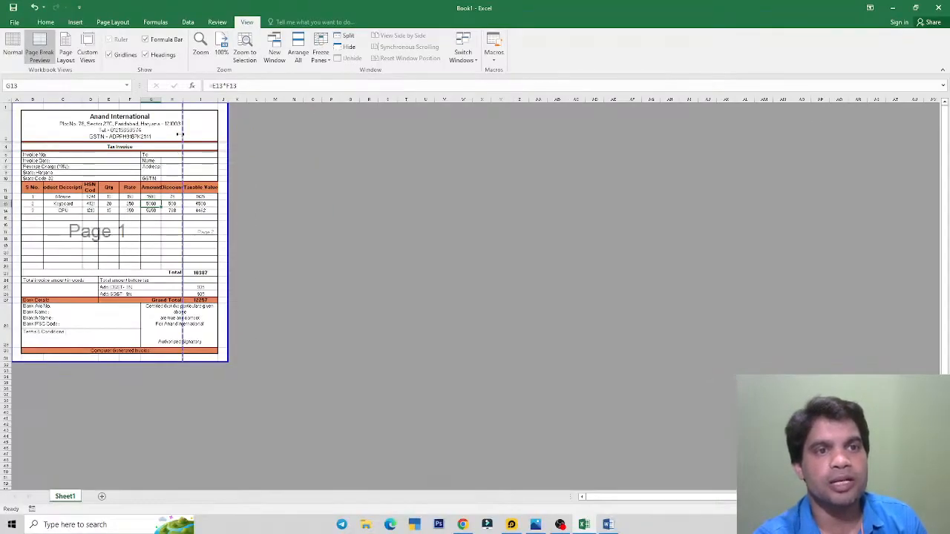
Step: Drag the blue page-break line past Taxable Value to the invoice's right border, making one page
{"action": "key", "text": "ctrl+1"}
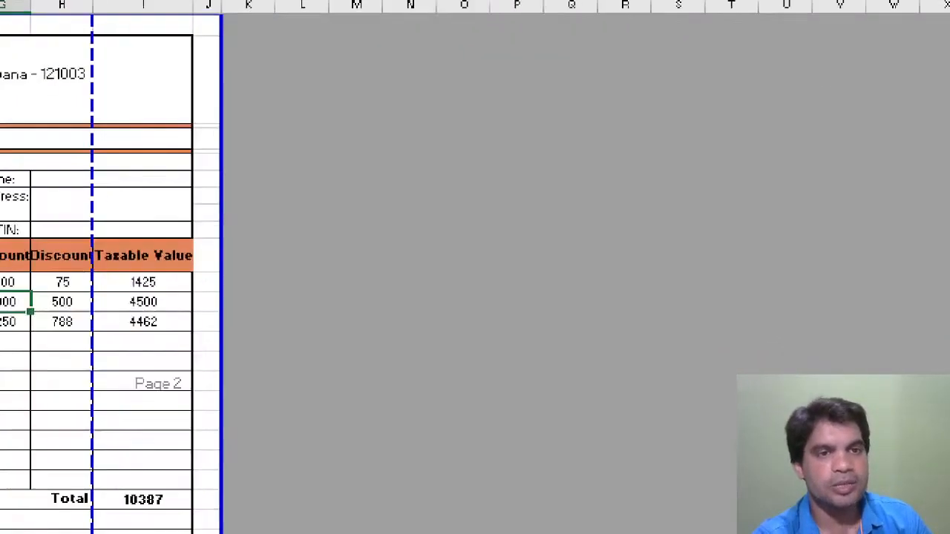
{"action": "left_click", "coordinate": [231, 153]}
{"action": "mouse_move", "coordinate": [190, 134]}
{"action": "left_mouse_down"}
{"action": "mouse_move", "coordinate": [259, 254]}
{"action": "mouse_move", "coordinate": [253, 187]}
{"action": "left_mouse_up"}
{"action": "key", "text": "ctrl+z"}
{"action": "mouse_move", "coordinate": [192, 115]}
{"action": "left_mouse_down"}
{"action": "mouse_move", "coordinate": [208, 168]}
{"action": "mouse_move", "coordinate": [251, 231]}
{"action": "left_mouse_up"}
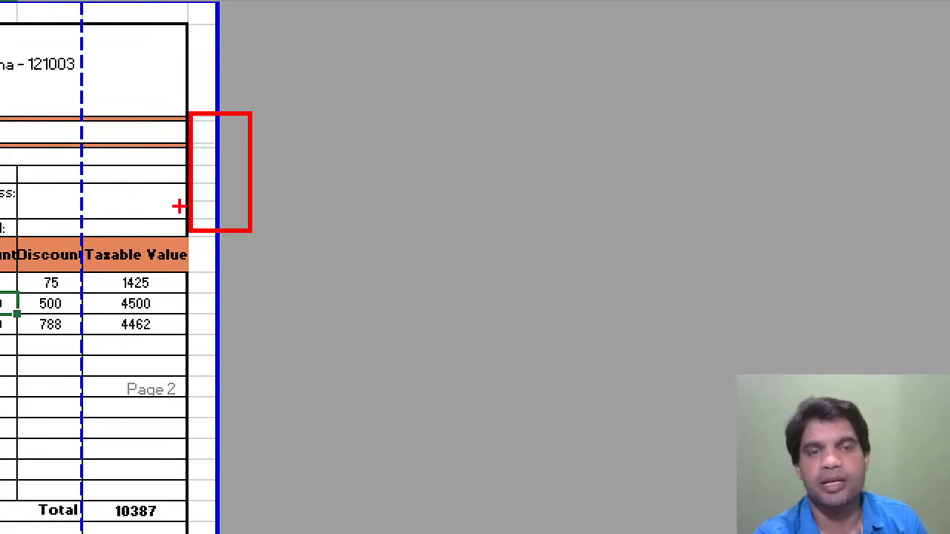
{"action": "key", "text": "Escape"}
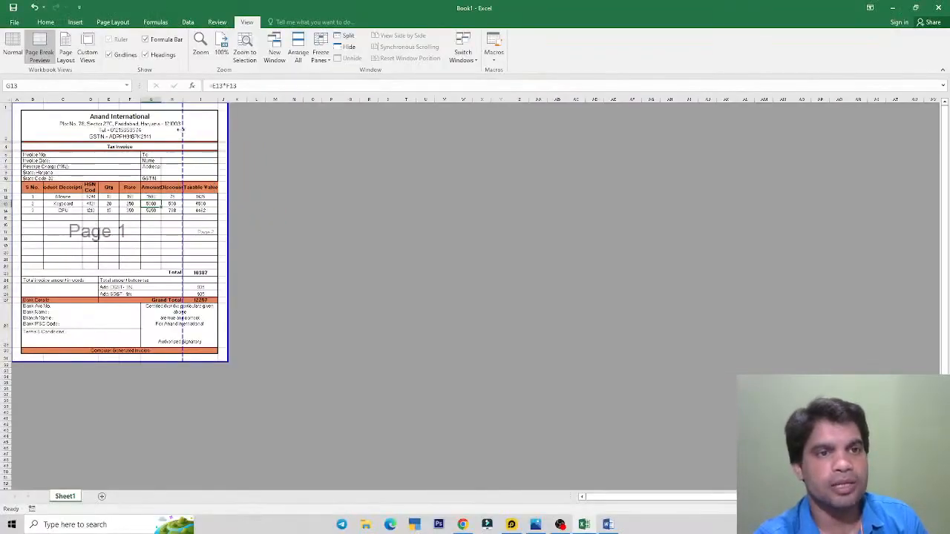
{"action": "left_click_drag", "start_coordinate": [222, 135], "coordinate": [215, 136]}
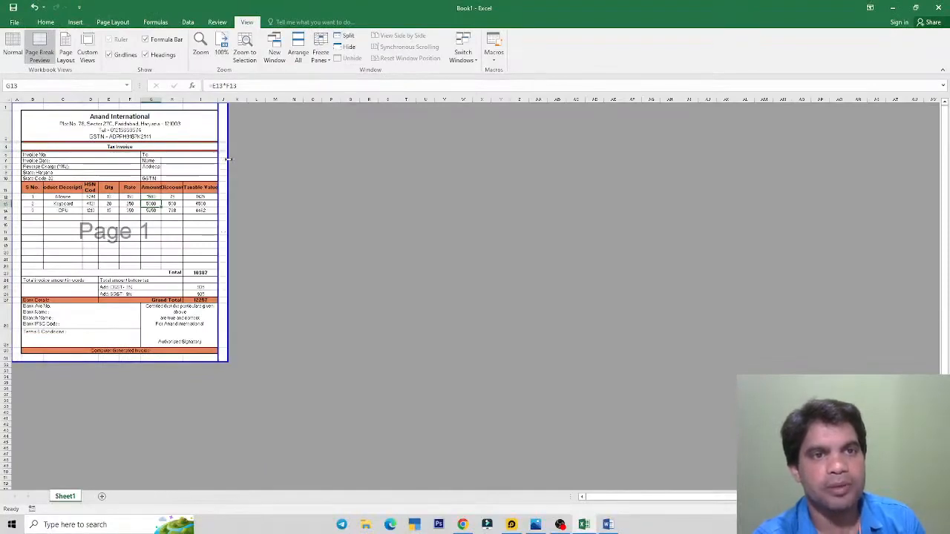
{"action": "left_click_drag", "start_coordinate": [219, 158], "coordinate": [228, 159]}
{"action": "left_click", "coordinate": [264, 212]}
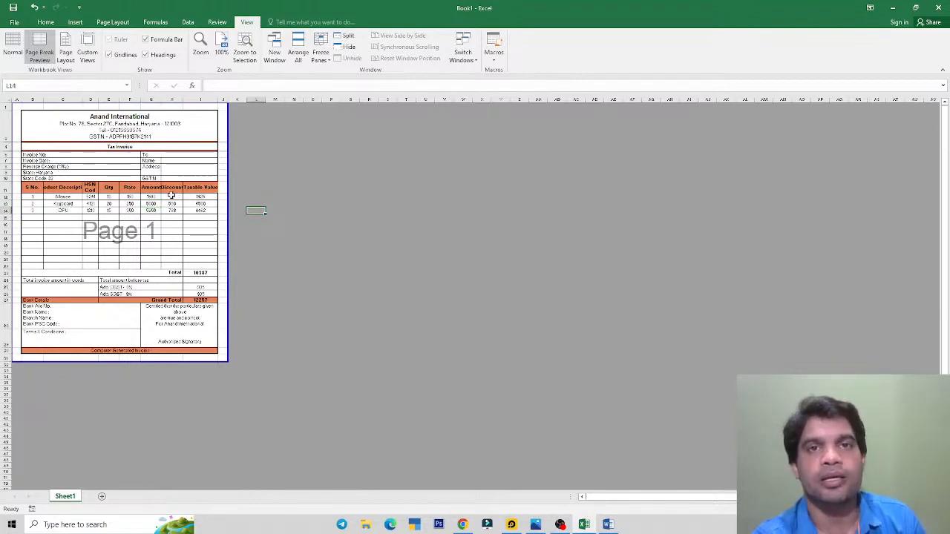
Step: Return to Normal view and open the print preview to confirm the invoice fits one page
{"action": "left_click", "coordinate": [12, 52]}
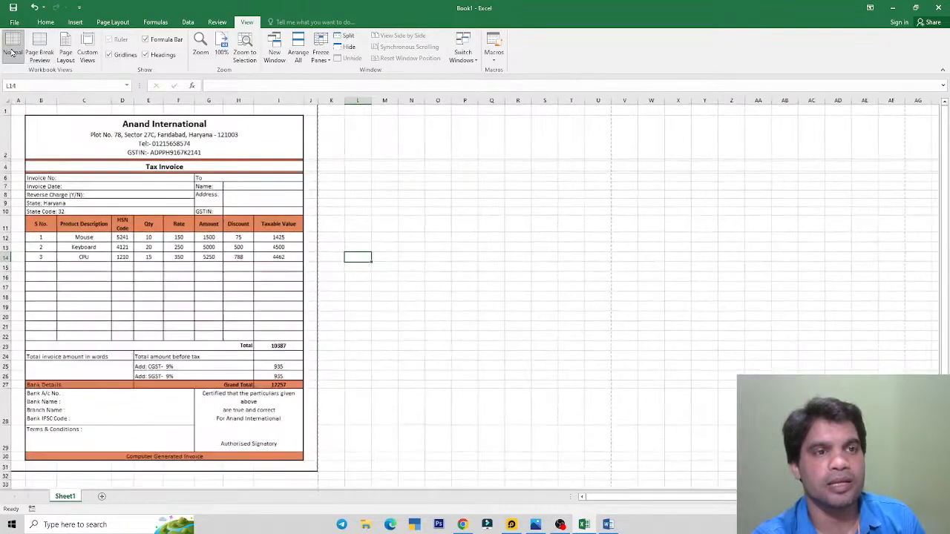
{"action": "left_click", "coordinate": [151, 135]}
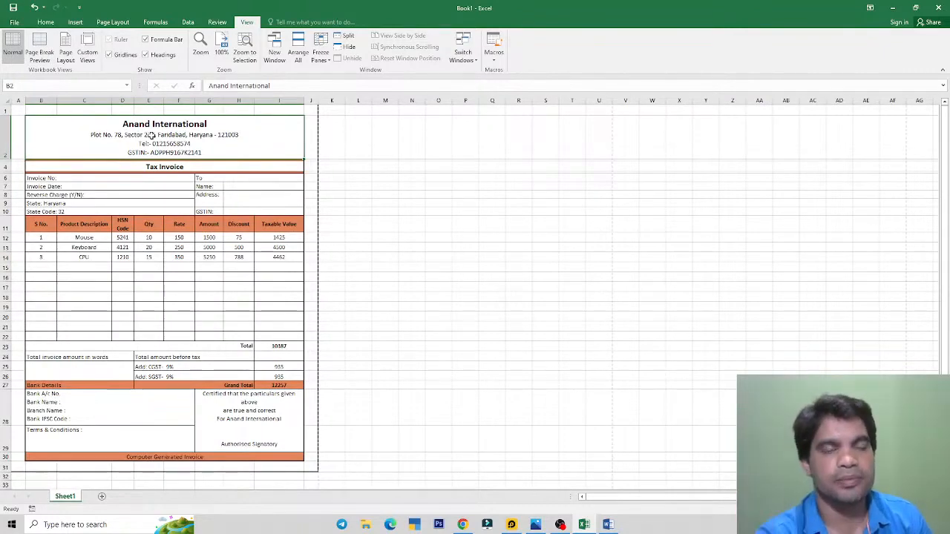
{"action": "left_click", "coordinate": [14, 23]}
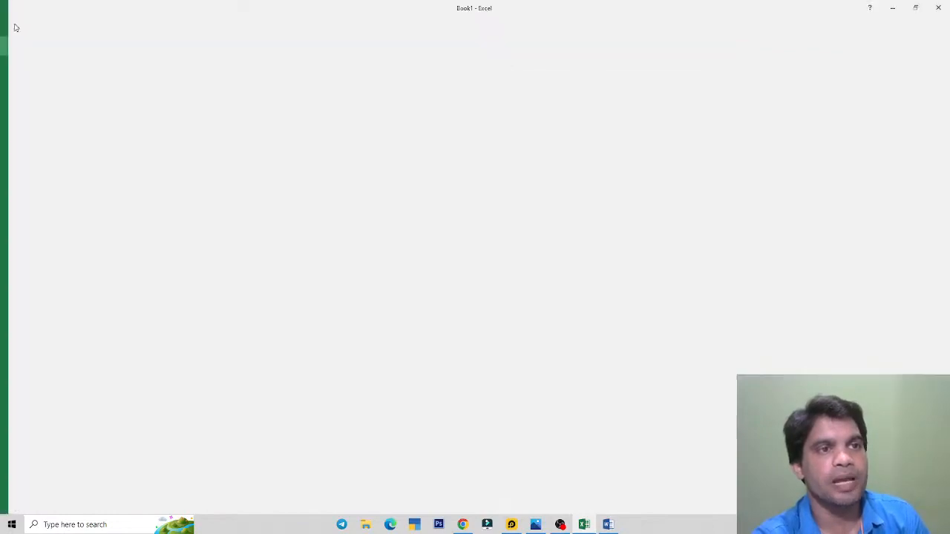
{"action": "left_click", "coordinate": [19, 140]}
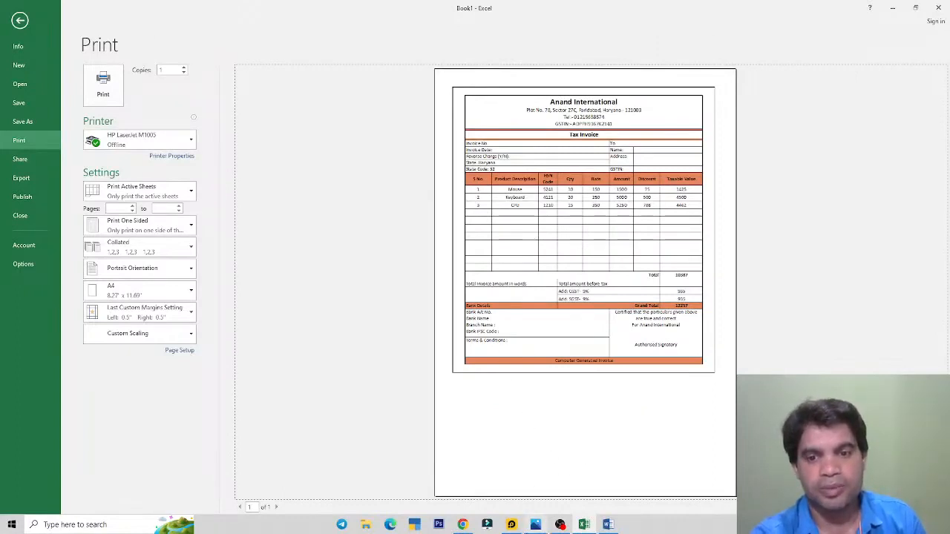
Step: Compare the one-page preview against the reference invoice image, then close the print preview
{"action": "left_click", "coordinate": [536, 525]}
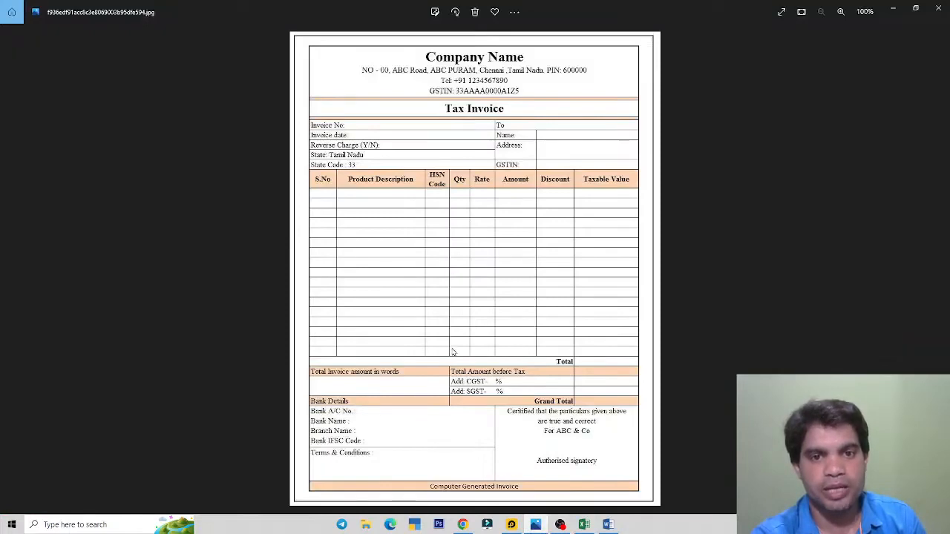
{"action": "key", "text": "alt+Tab"}
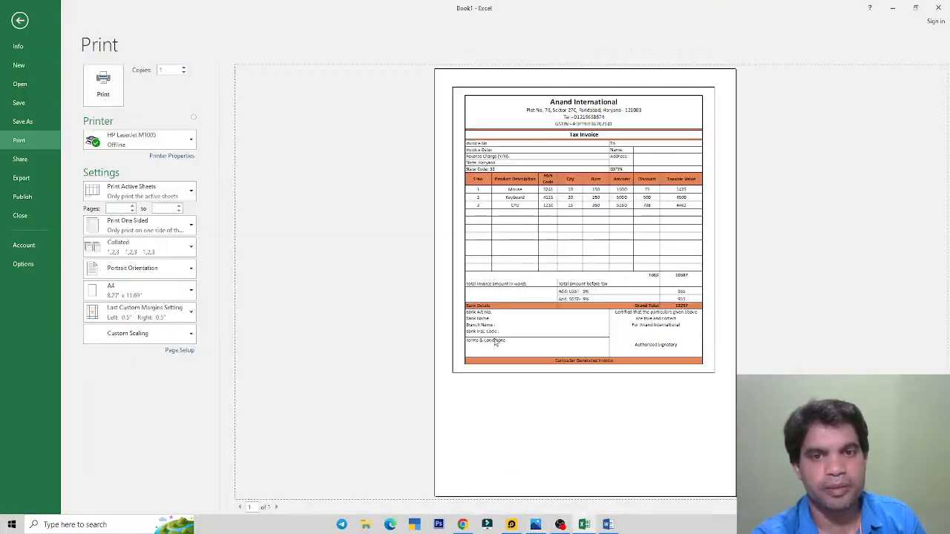
{"action": "left_click", "coordinate": [17, 22]}
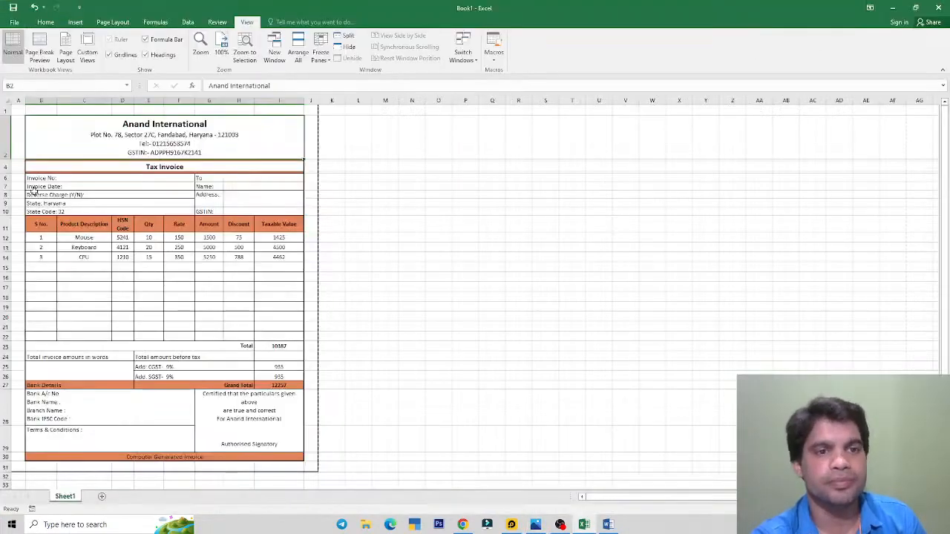
Step: Insert a blank sheet row at row 16 in the item table from Home > Insert
{"action": "left_click", "coordinate": [53, 275]}
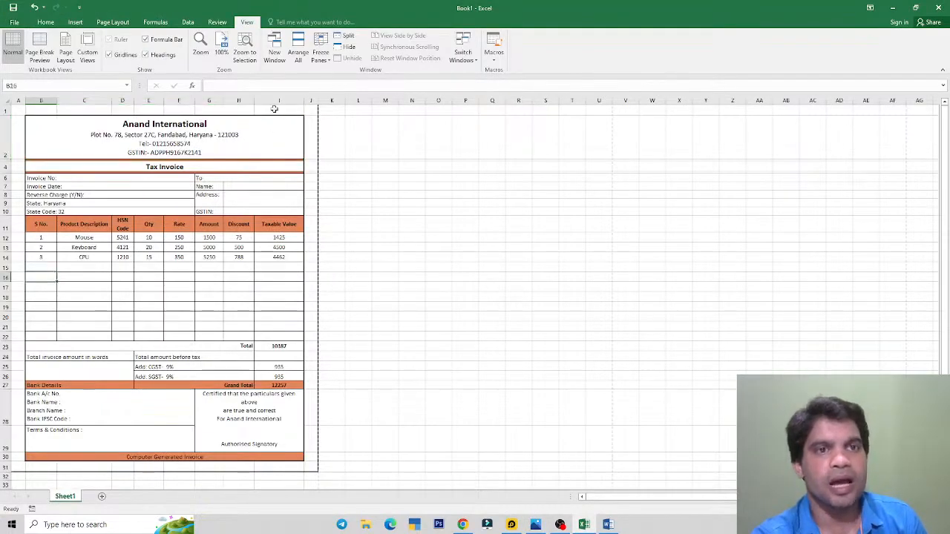
{"action": "left_click", "coordinate": [44, 23]}
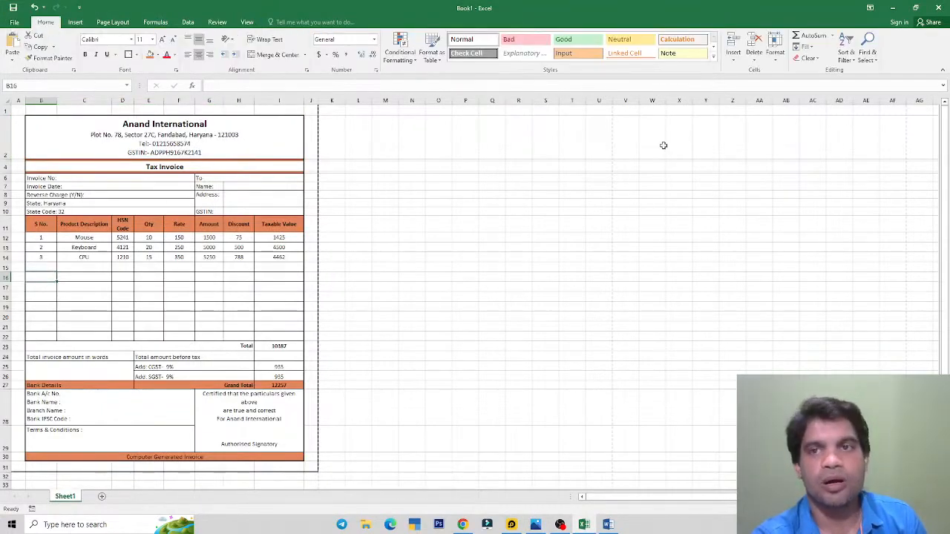
{"action": "left_click", "coordinate": [734, 58]}
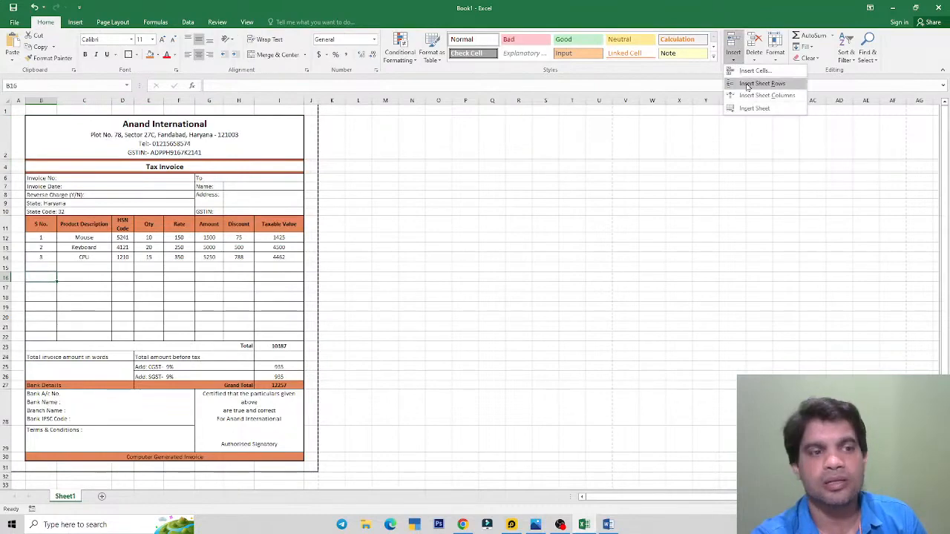
{"action": "left_click", "coordinate": [748, 84]}
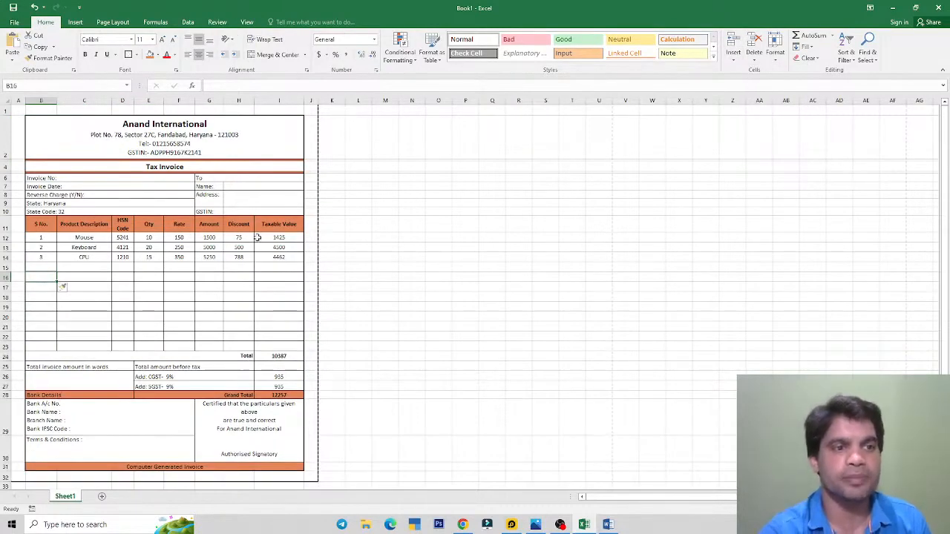
Step: Add more blank item rows with Shift+Space and Ctrl+Shift+Plus, pushing Total to row 32, then open File
{"action": "key", "text": "shift+space"}
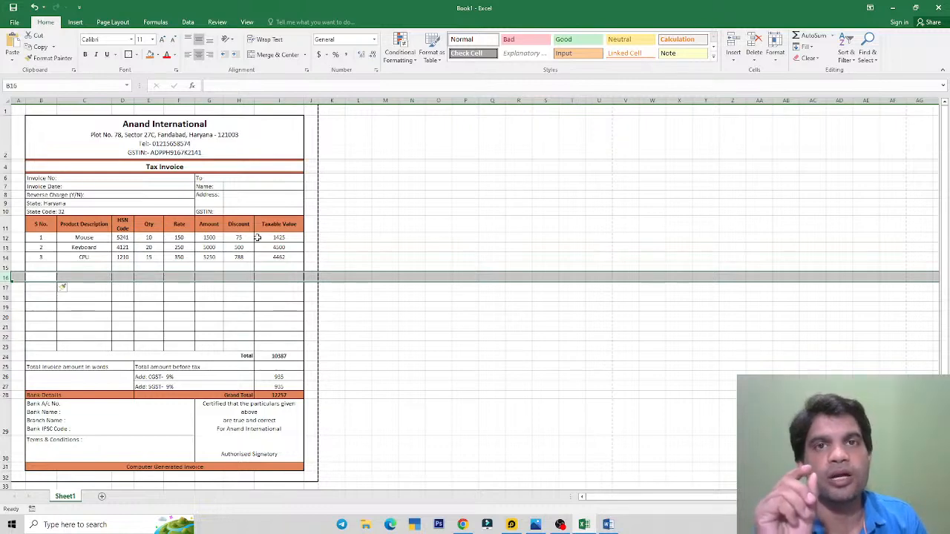
{"action": "key", "text": "Up"}
{"action": "key", "text": "Down"}
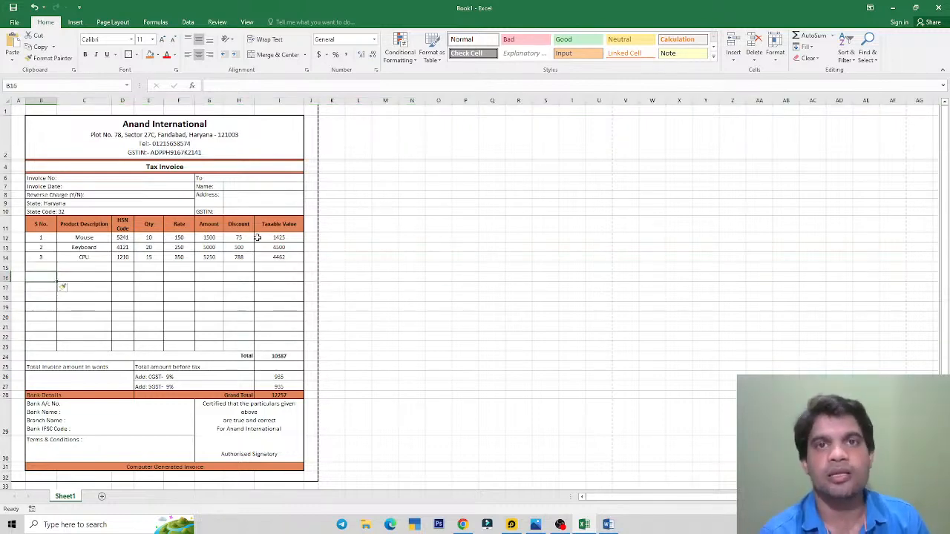
{"action": "key", "text": "shift+space"}
{"action": "key", "text": "ctrl+shift+plus"}
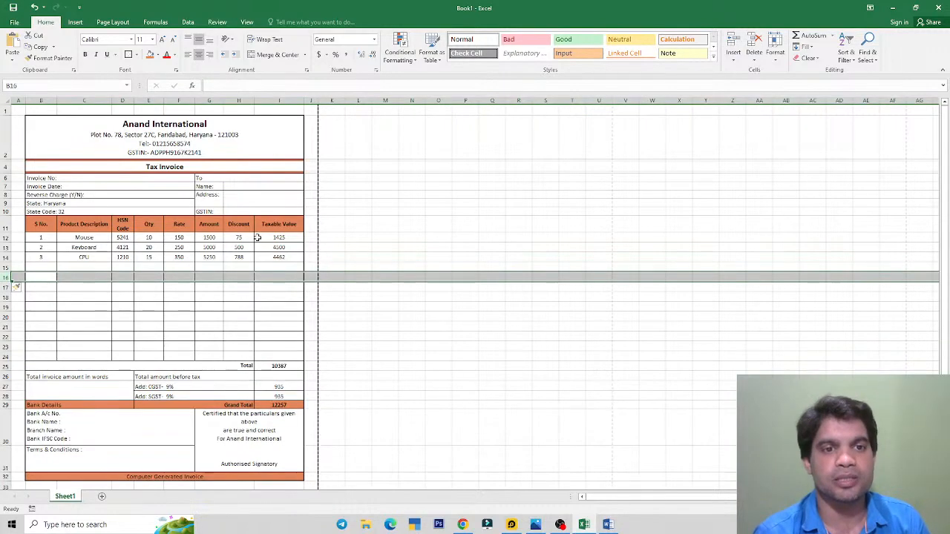
{"action": "key", "text": "ctrl+shift+plus"}
{"action": "key", "text": "ctrl+shift+plus"}
{"action": "key", "text": "ctrl+shift+plus"}
{"action": "key", "text": "ctrl+shift+plus"}
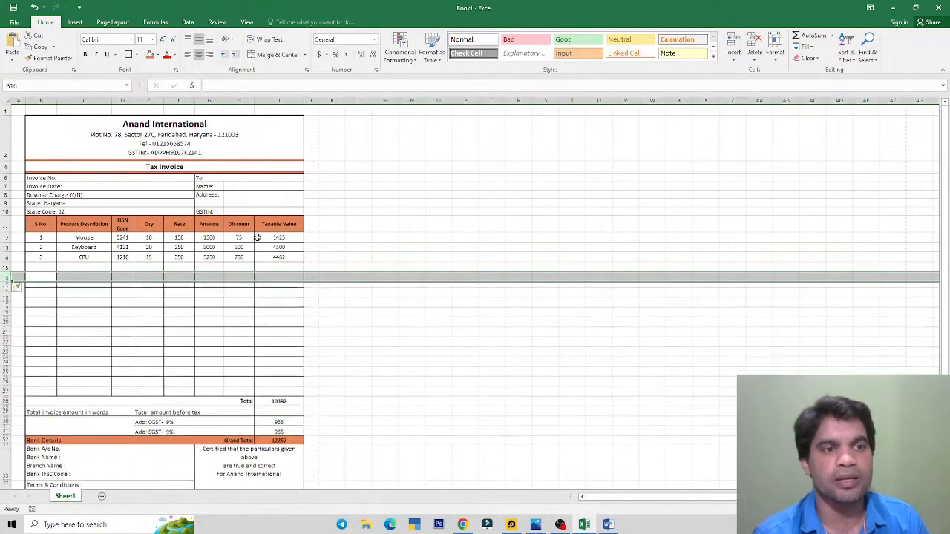
{"action": "key", "text": "ctrl+shift+plus"}
{"action": "key", "text": "ctrl+shift+plus"}
{"action": "key", "text": "ctrl+shift+plus"}
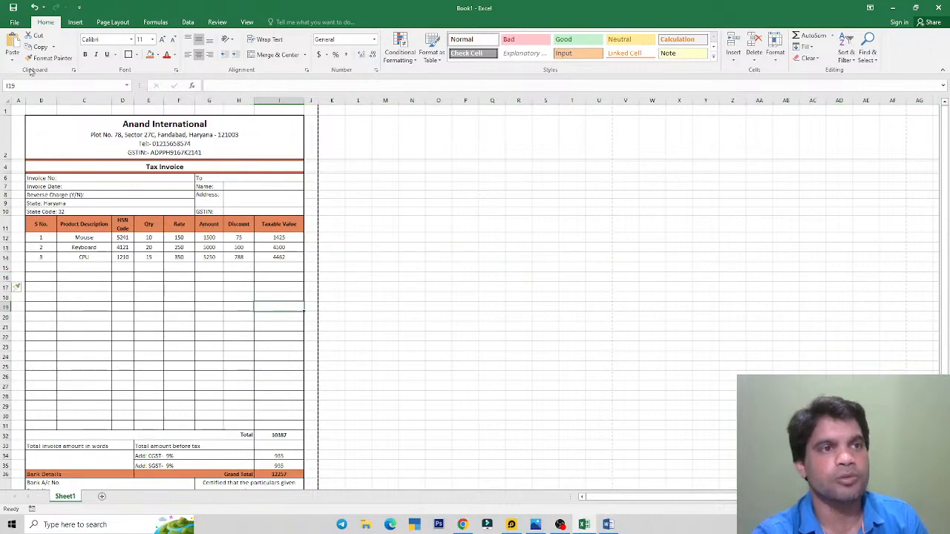
{"action": "left_click", "coordinate": [15, 22]}
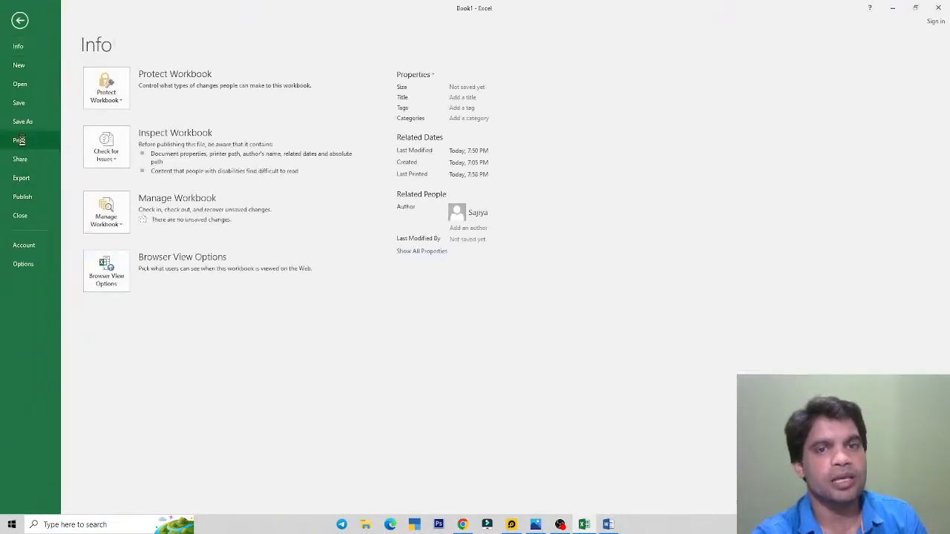
Step: Preview the lengthened invoice on one A4 page and bring up the reference invoice image, out of full screen
{"action": "left_click", "coordinate": [20, 141]}
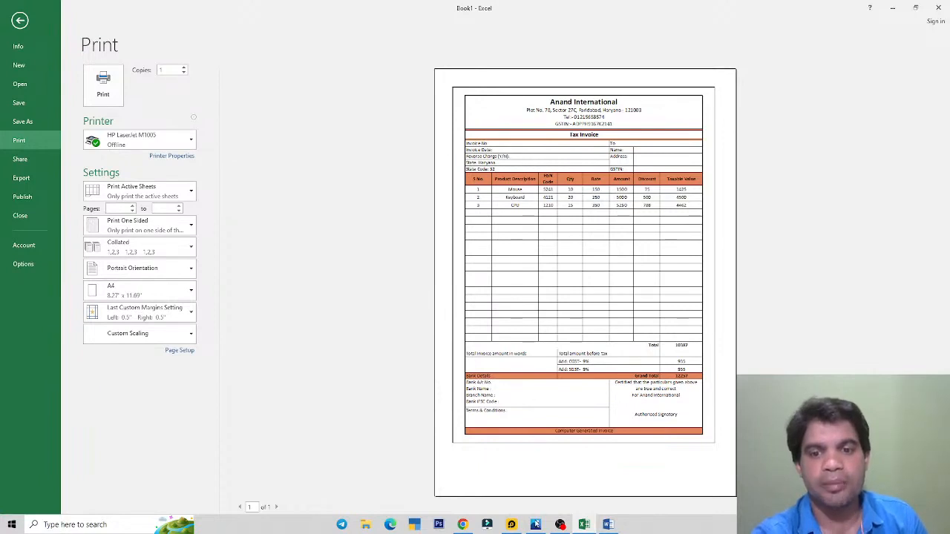
{"action": "left_click", "coordinate": [536, 525]}
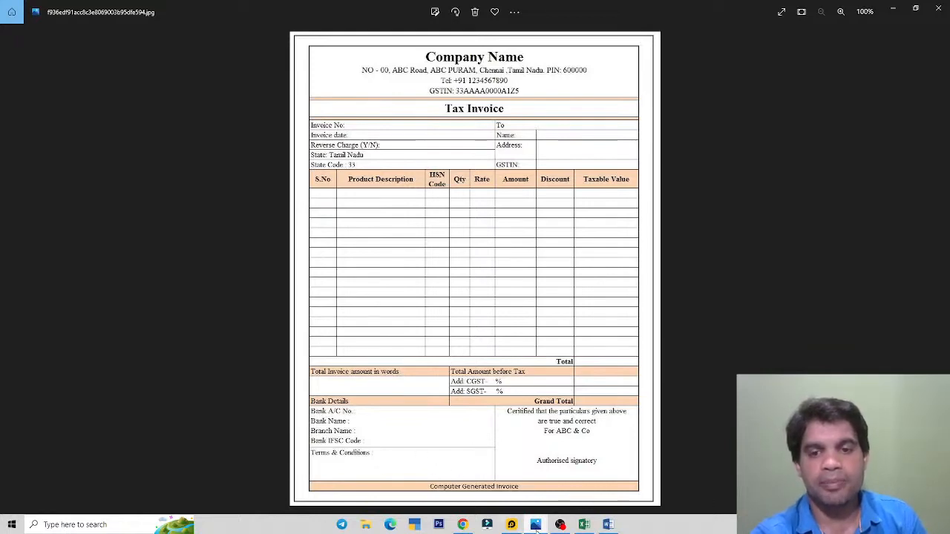
{"action": "left_click", "coordinate": [462, 524]}
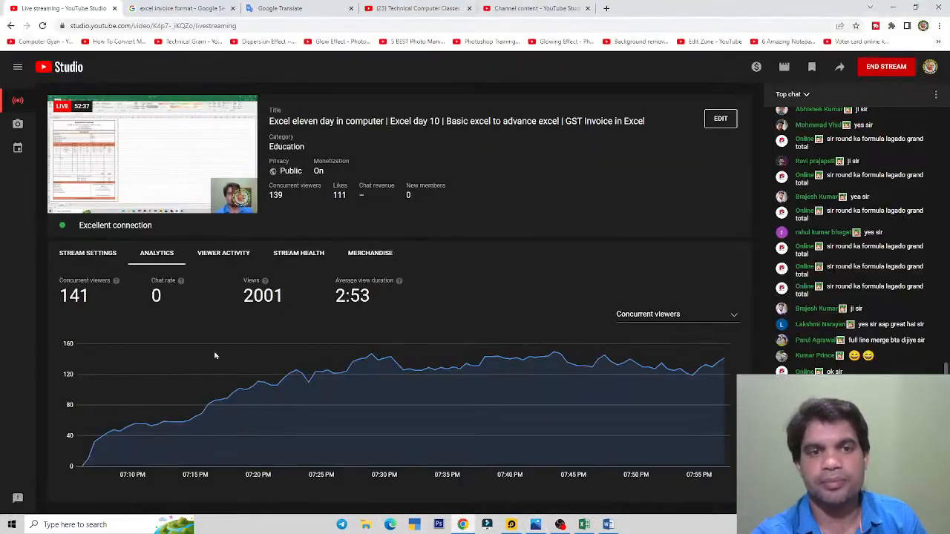
{"action": "left_click", "coordinate": [584, 524]}
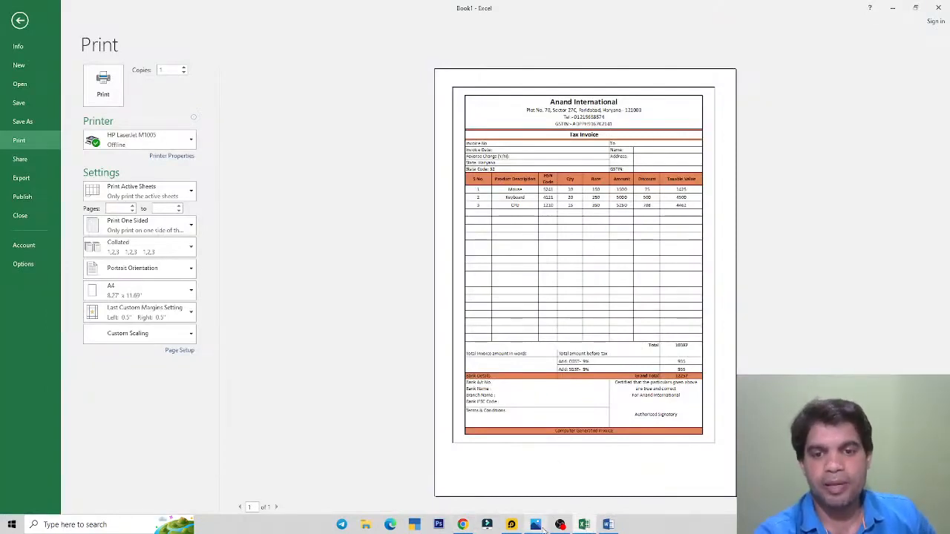
{"action": "left_click", "coordinate": [543, 527]}
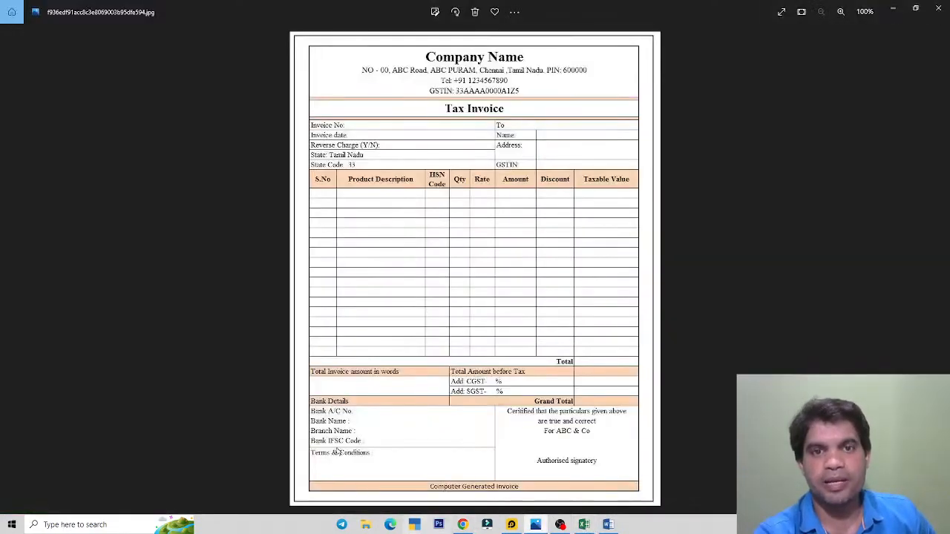
{"action": "left_click", "coordinate": [917, 10]}
Step: Move and resize the reference image window left of the print preview, compare them, then return to the worksheet
{"action": "left_click_drag", "start_coordinate": [297, 47], "coordinate": [177, 41]}
{"action": "left_click_drag", "start_coordinate": [408, 340], "coordinate": [419, 501]}
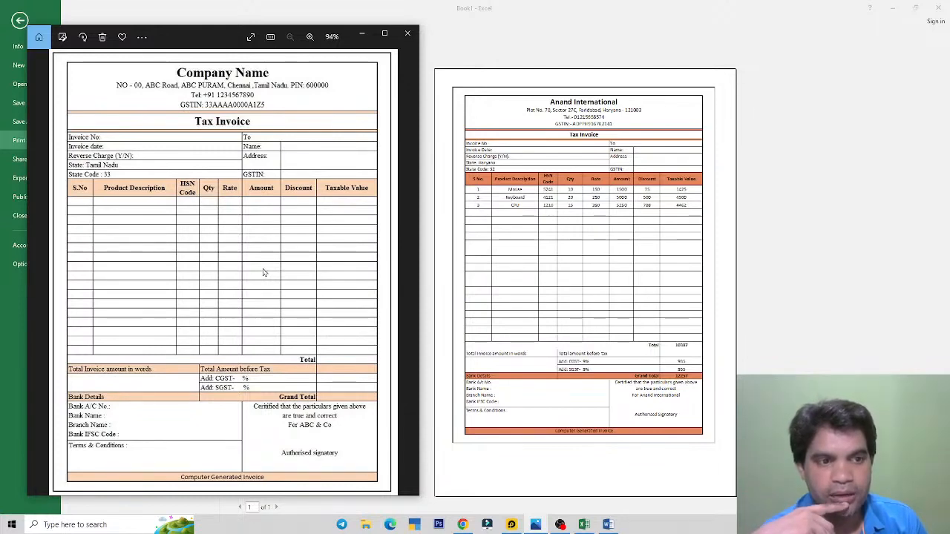
{"action": "left_click", "coordinate": [501, 391]}
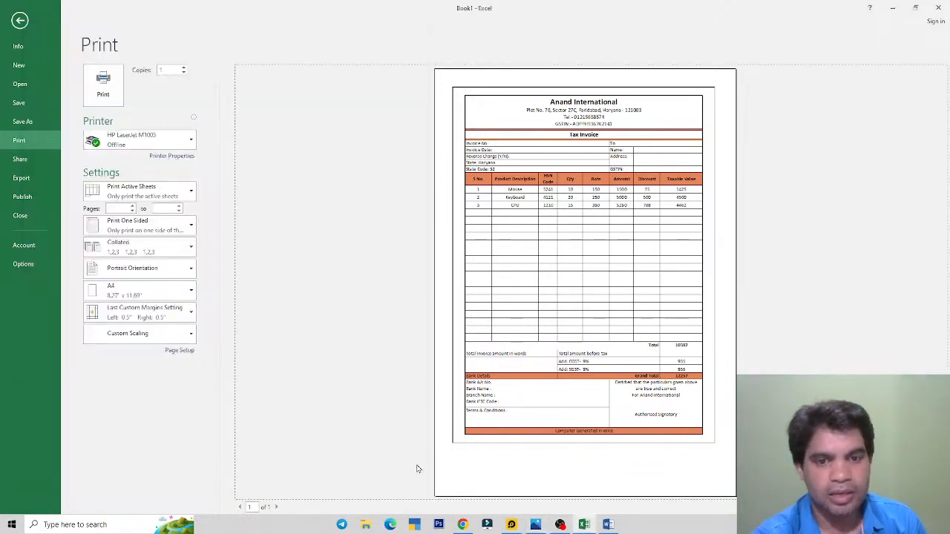
{"action": "left_click", "coordinate": [560, 525]}
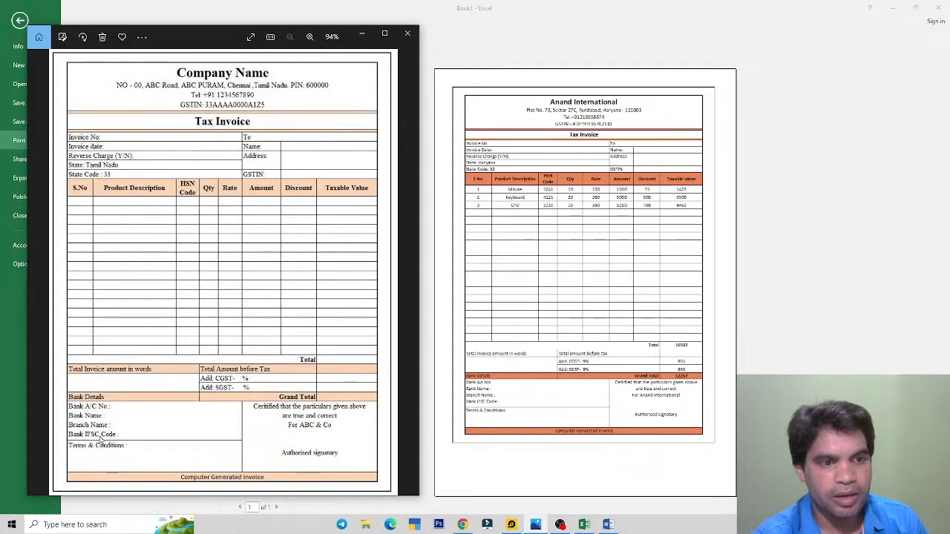
{"action": "left_click", "coordinate": [484, 391]}
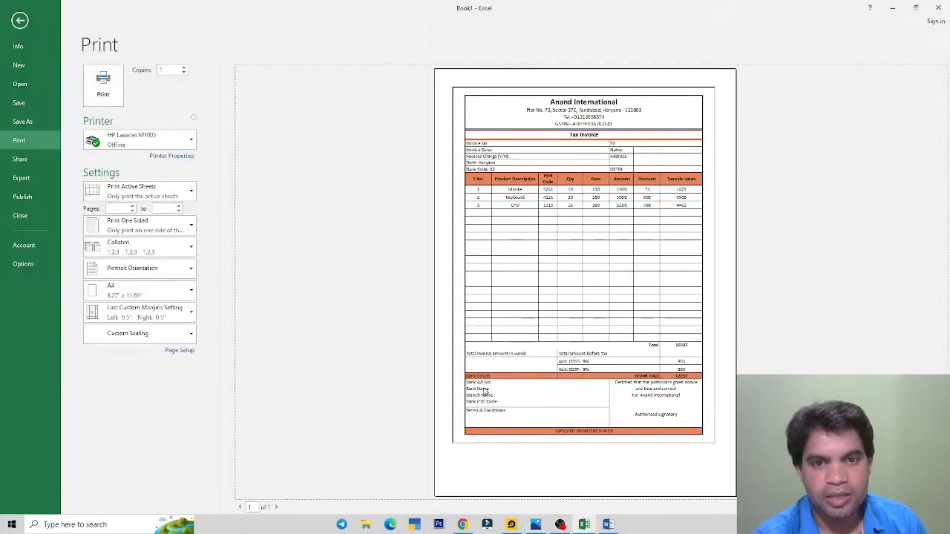
{"action": "left_click", "coordinate": [536, 525]}
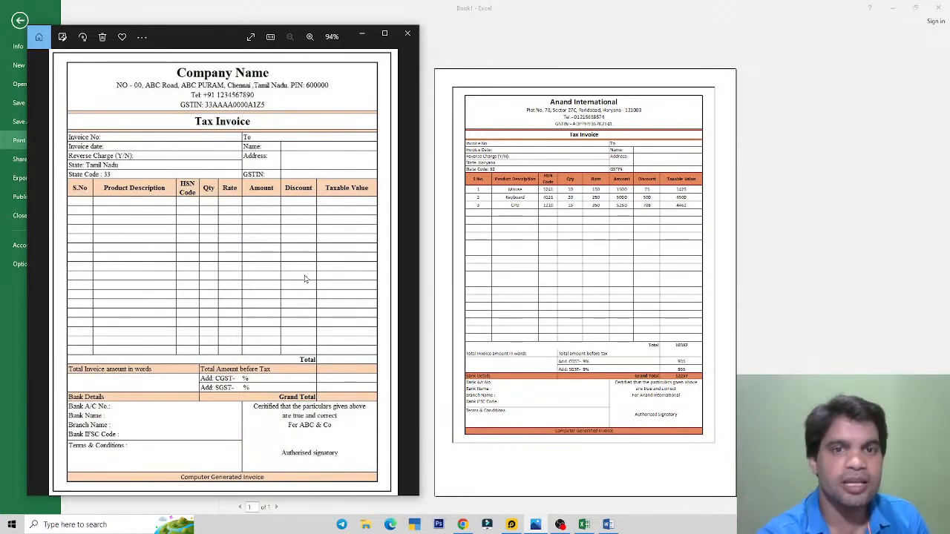
{"action": "left_click", "coordinate": [447, 203]}
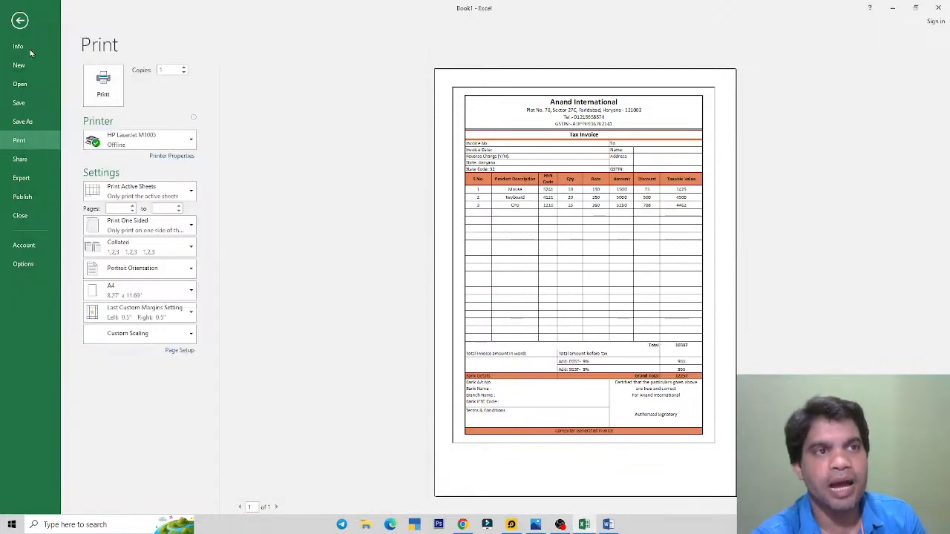
{"action": "left_click", "coordinate": [19, 17]}
{"action": "left_click", "coordinate": [113, 21]}
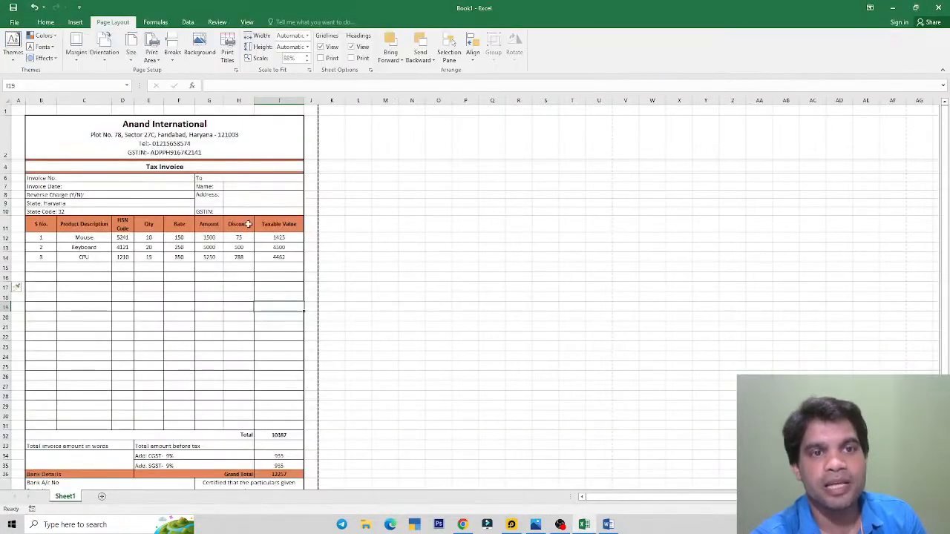
{"action": "left_click", "coordinate": [429, 244]}
{"action": "left_click", "coordinate": [274, 296]}
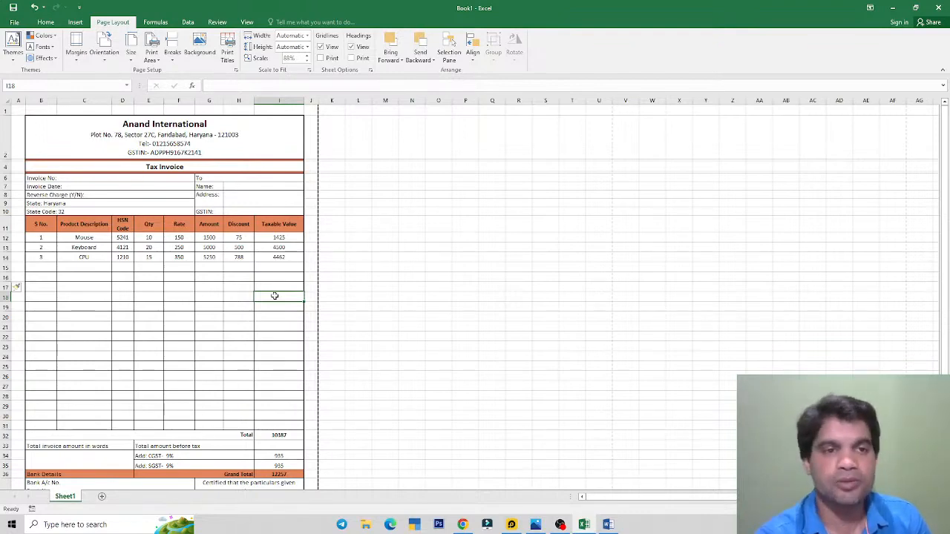
{"action": "left_click", "coordinate": [261, 284]}
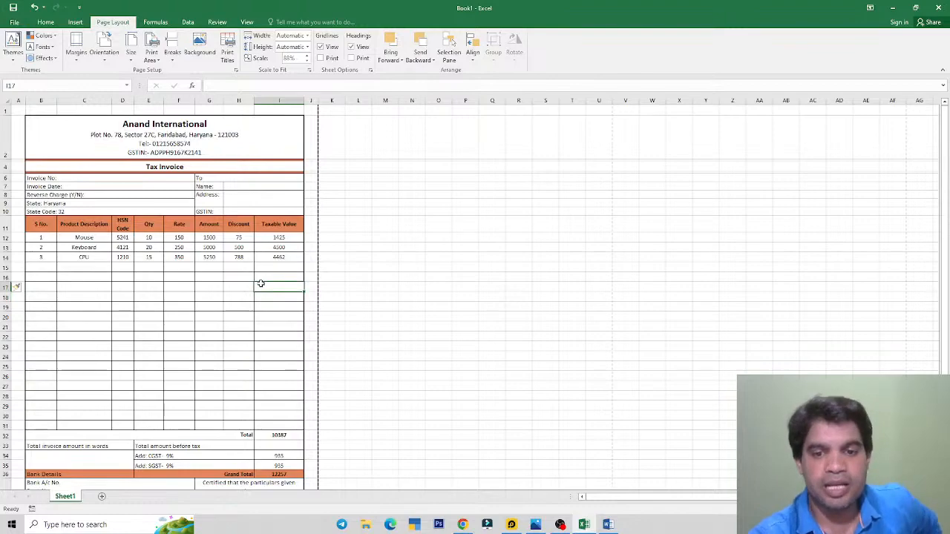